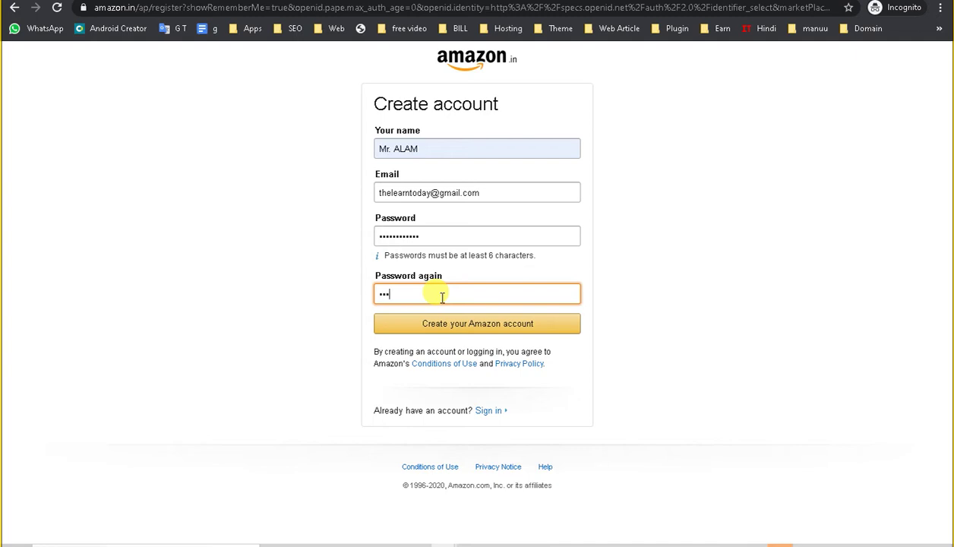
- Finish the repeated password and submit the new Amazon.in account form
{"action": "type", "text": "••"}
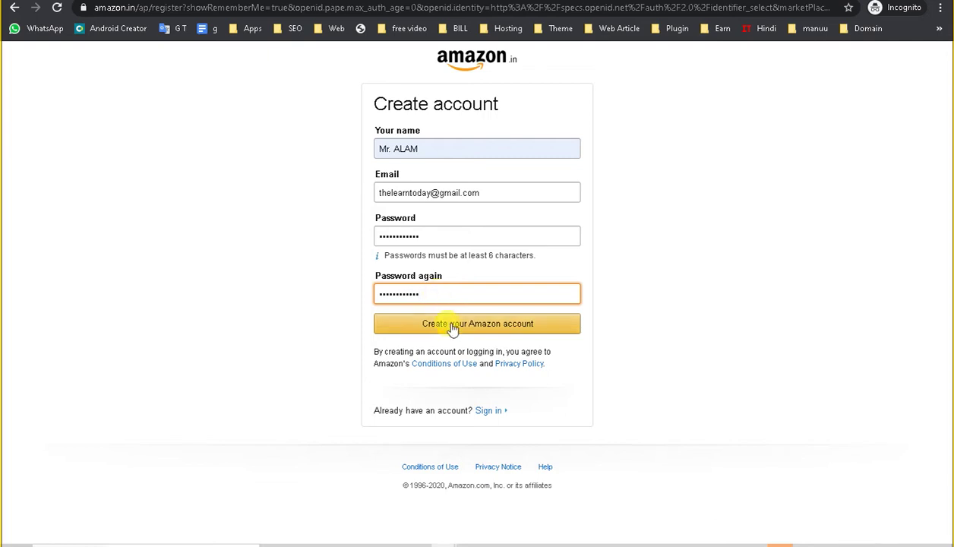
{"action": "left_click", "coordinate": [452, 334]}
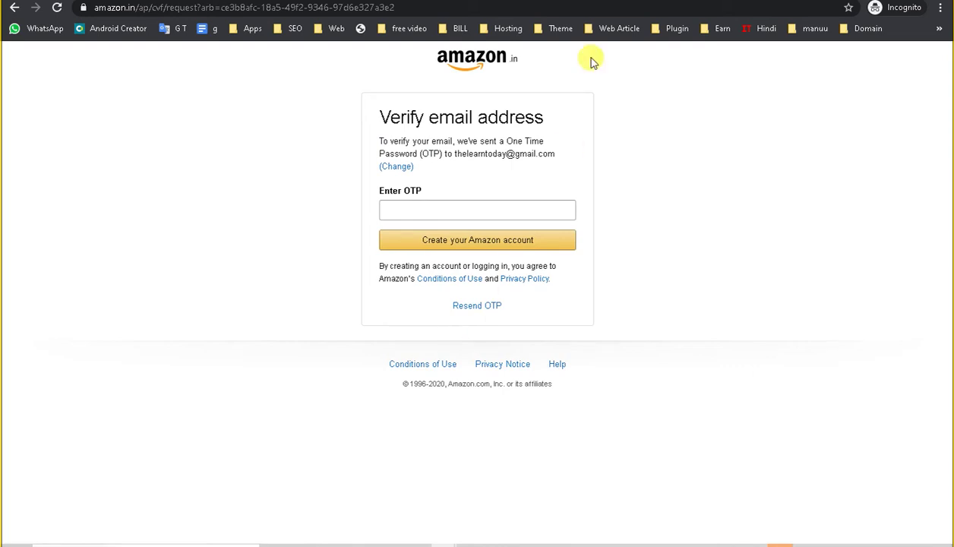
- Copy the one-time code from Amazon's verification email in Gmail
{"action": "left_click", "coordinate": [453, 201]}
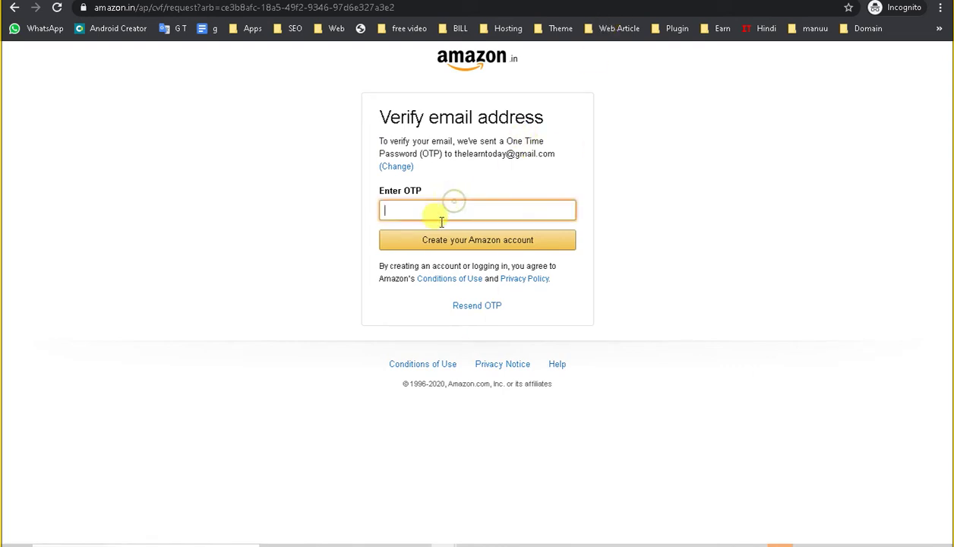
{"action": "left_click", "coordinate": [425, 541]}
{"action": "left_click", "coordinate": [400, 521]}
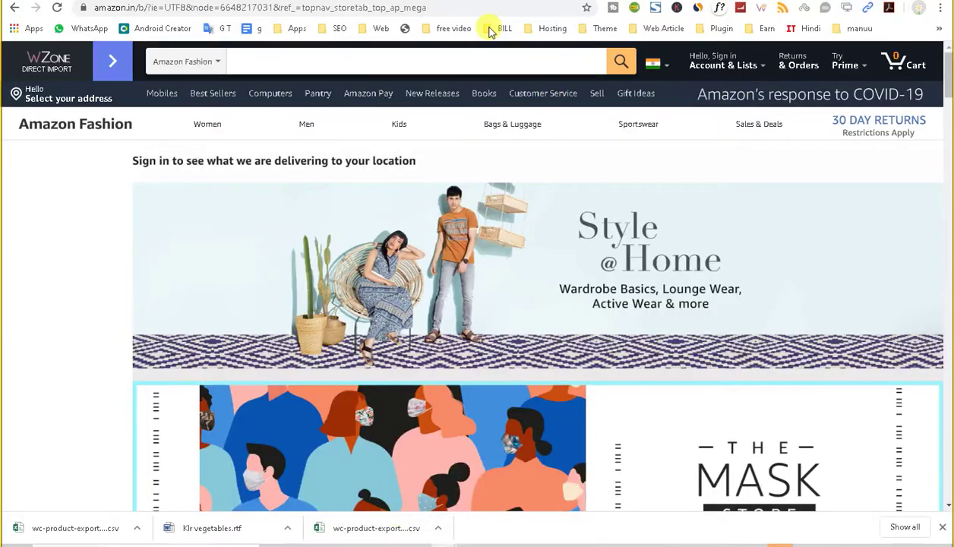
{"action": "key", "text": "ctrl+Tab"}
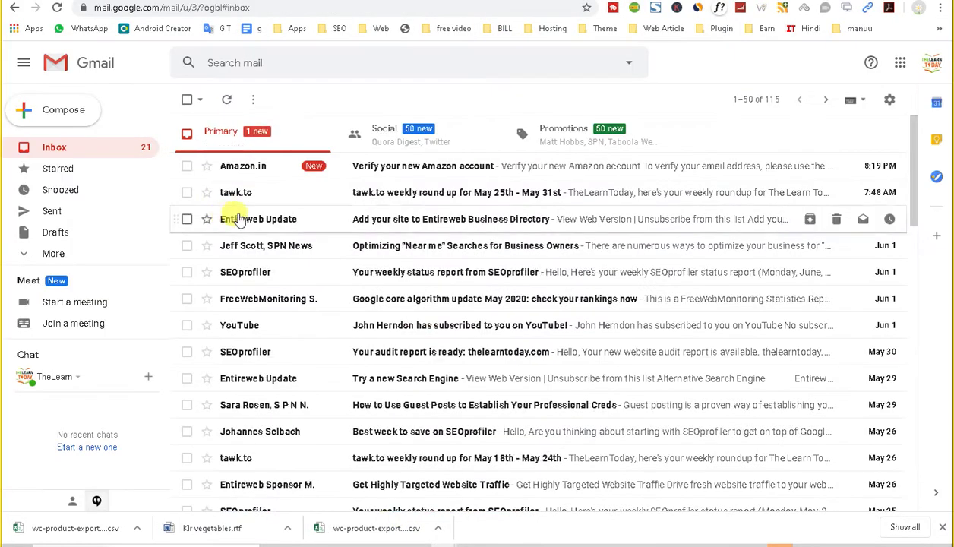
{"action": "left_click", "coordinate": [420, 173]}
{"action": "double_click", "coordinate": [405, 319]}
{"action": "key", "text": "ctrl+c"}
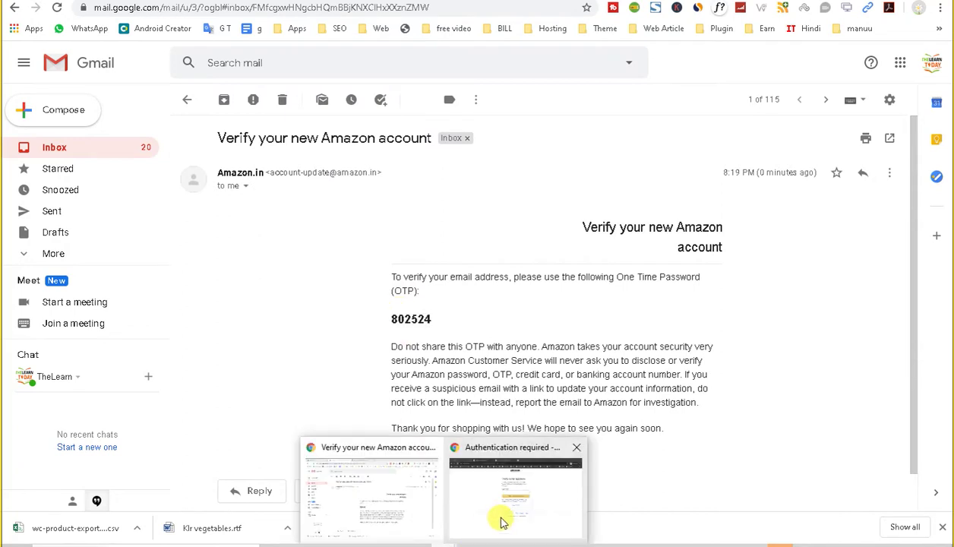
- Paste the one-time code on the Amazon verification page and submit it
{"action": "left_click", "coordinate": [498, 518]}
{"action": "key", "text": "ctrl+v"}
{"action": "left_click", "coordinate": [492, 250]}
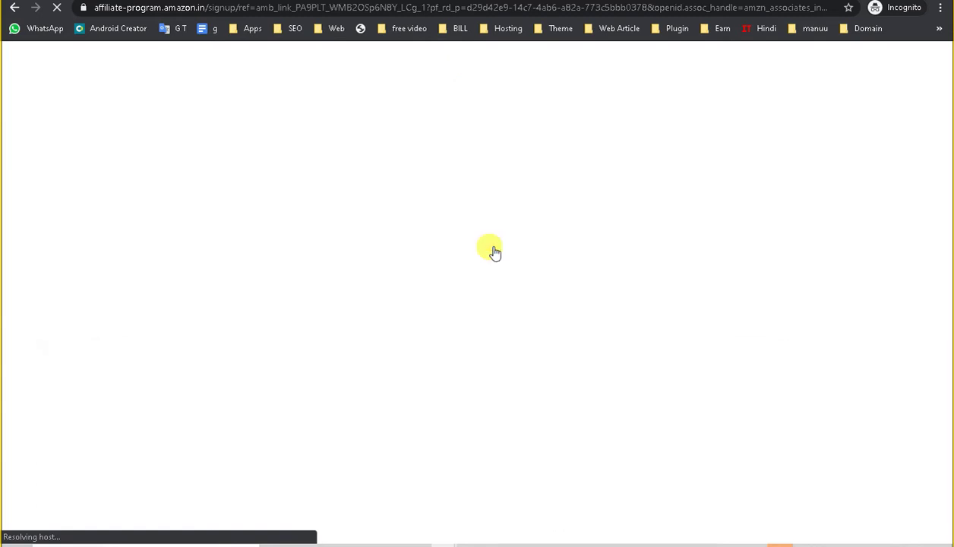
- Fill the Payee Name and address fields from the saved address autofill
{"action": "scroll", "coordinate": [494, 250], "scroll_direction": "down", "scroll_amount": 5}
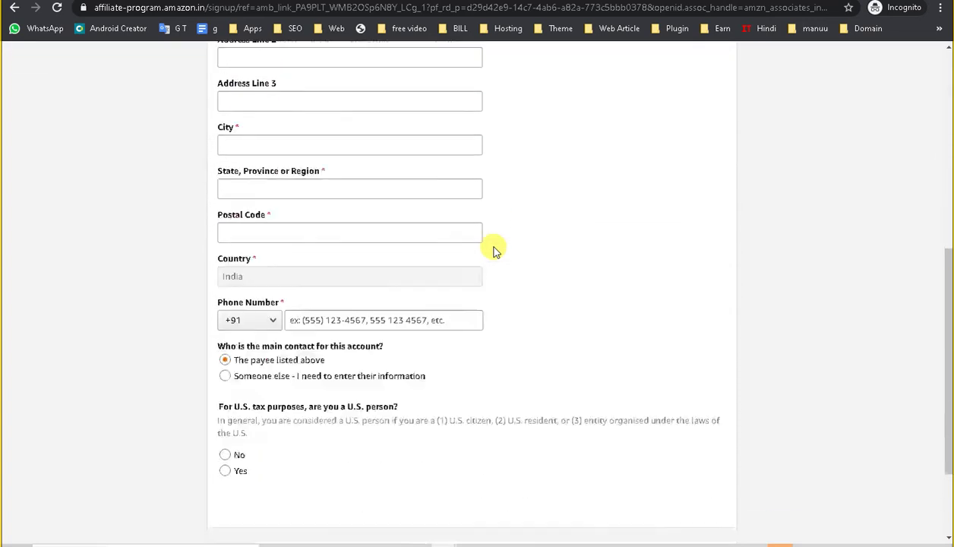
{"action": "scroll", "coordinate": [494, 251], "scroll_direction": "down", "scroll_amount": 2}
{"action": "scroll", "coordinate": [494, 251], "scroll_direction": "up", "scroll_amount": 8}
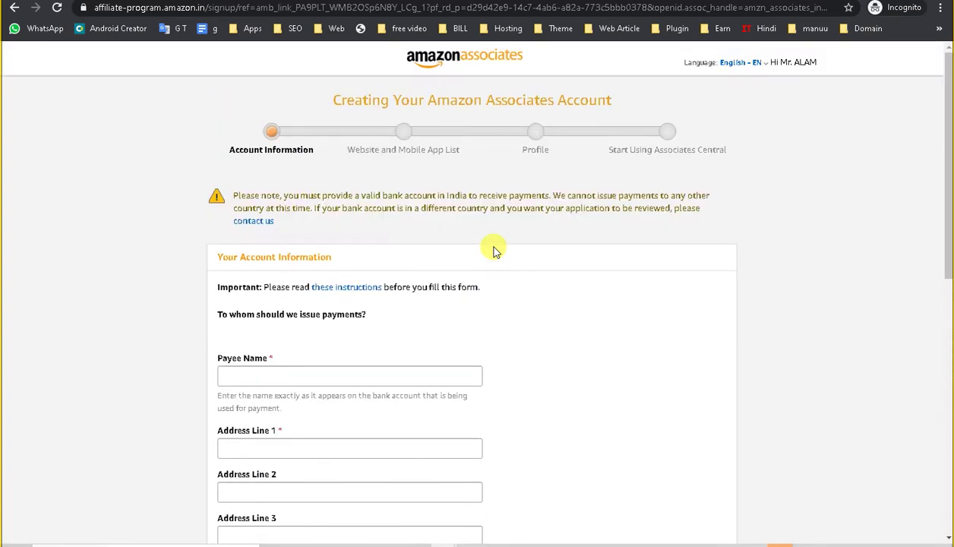
{"action": "scroll", "coordinate": [494, 251], "scroll_direction": "down", "scroll_amount": 3}
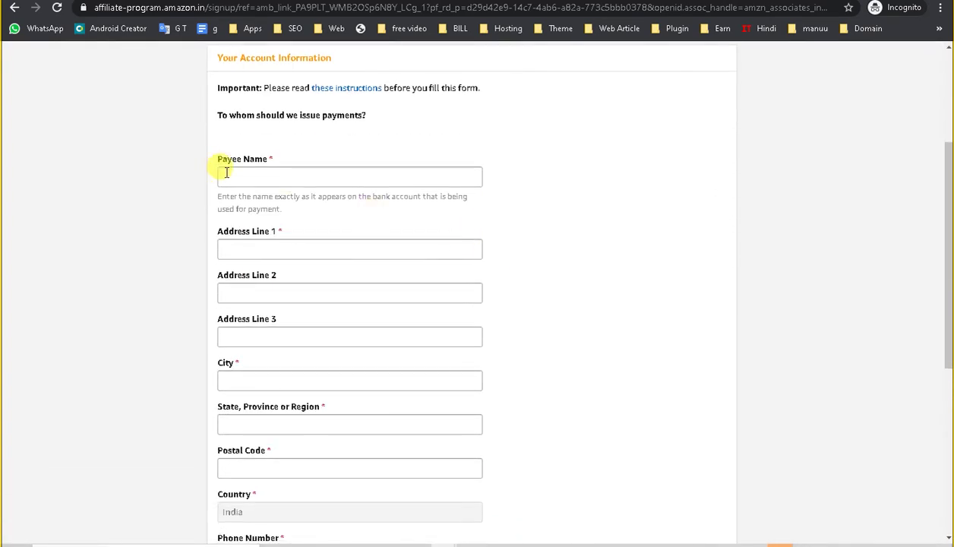
{"action": "left_click", "coordinate": [228, 176]}
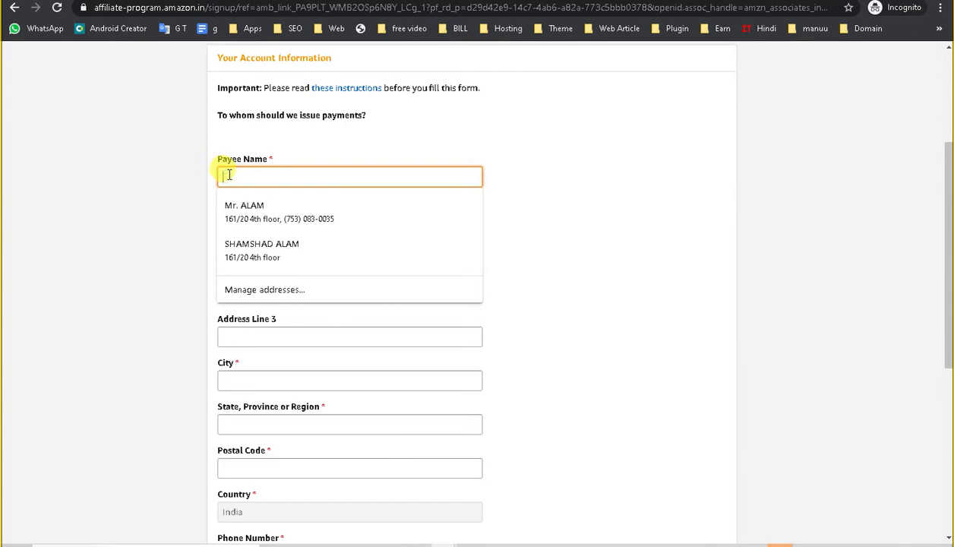
{"action": "left_click", "coordinate": [250, 238]}
{"action": "left_click", "coordinate": [308, 177]}
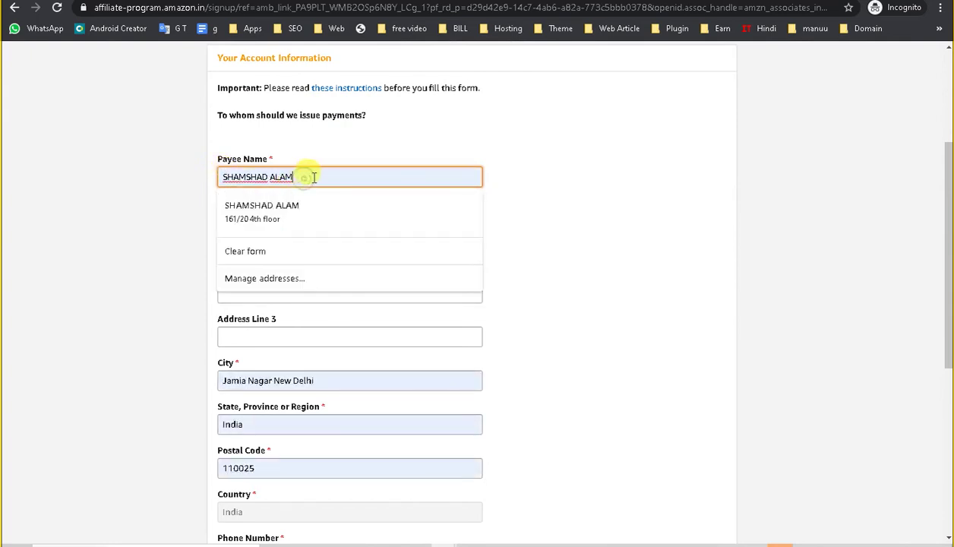
{"action": "left_click_drag", "start_coordinate": [308, 177], "coordinate": [32, 175]}
{"action": "left_click", "coordinate": [471, 126]}
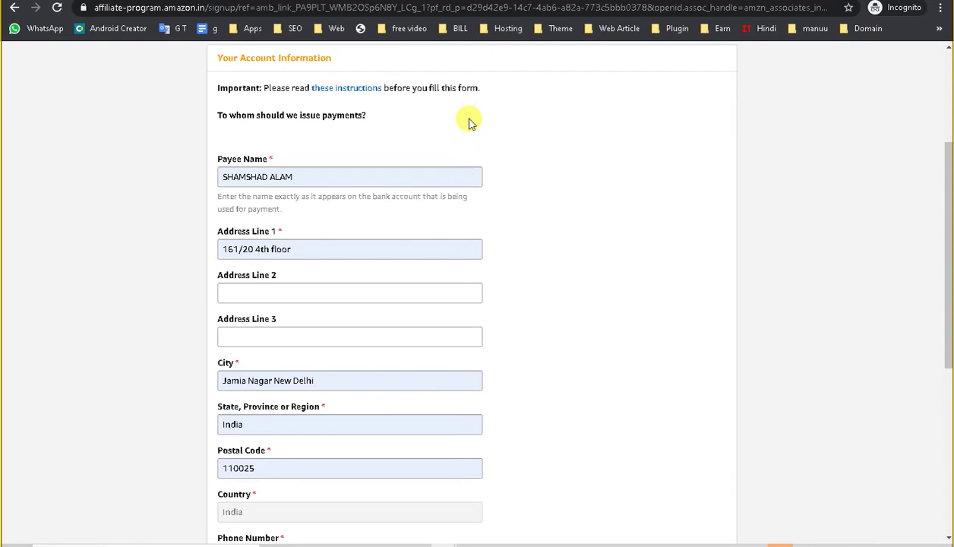
- Move the locality from the City field into Address Line 2
{"action": "scroll", "coordinate": [339, 277], "scroll_direction": "down", "scroll_amount": 1}
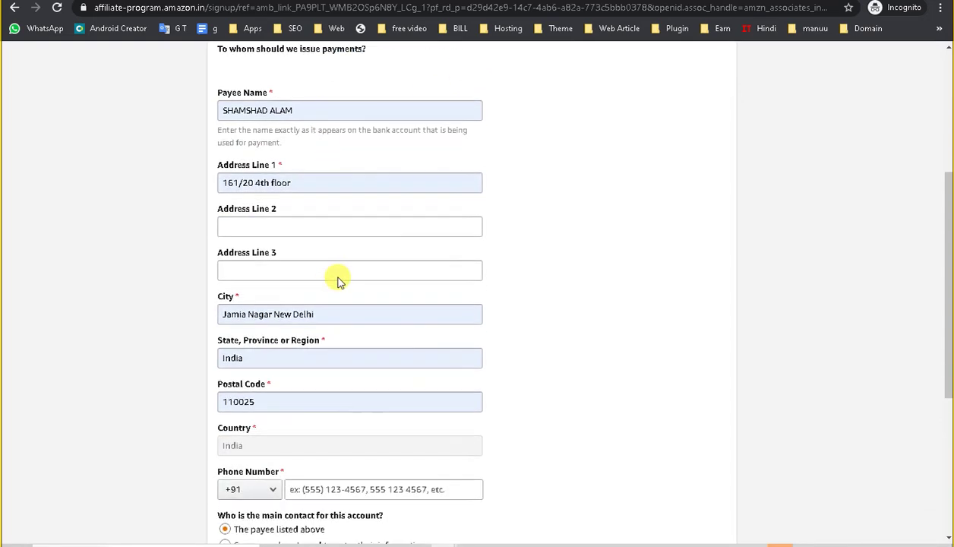
{"action": "left_click", "coordinate": [319, 314]}
{"action": "left_click_drag", "start_coordinate": [319, 314], "coordinate": [271, 315]}
{"action": "key", "text": "ctrl+c"}
{"action": "key", "text": "BackSpace"}
{"action": "left_click", "coordinate": [244, 273]}
{"action": "left_click", "coordinate": [245, 228]}
{"action": "key", "text": "ctrl+v"}
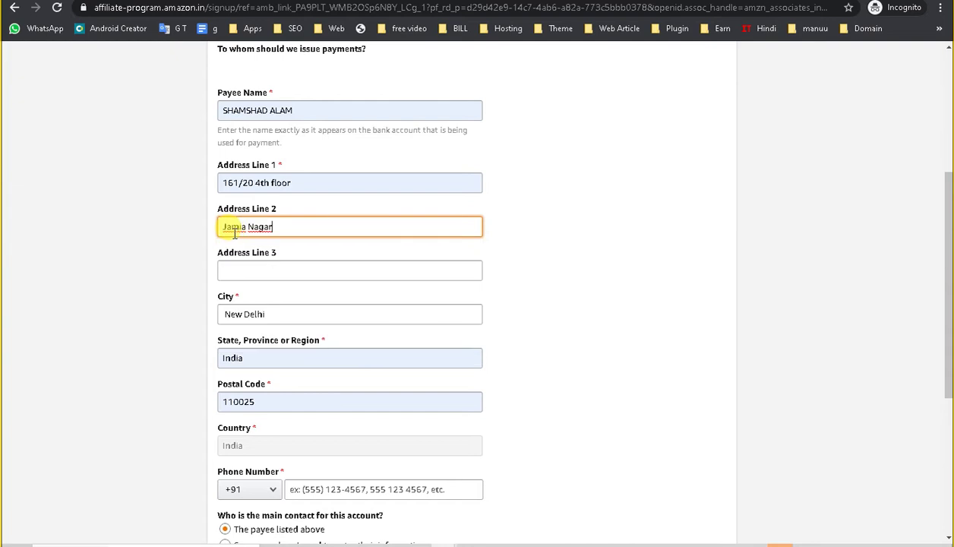
{"action": "left_click", "coordinate": [243, 272]}
{"action": "left_click", "coordinate": [717, 268]}
- Enter the account holder's phone number in the phone field
{"action": "scroll", "coordinate": [448, 305], "scroll_direction": "down", "scroll_amount": 1}
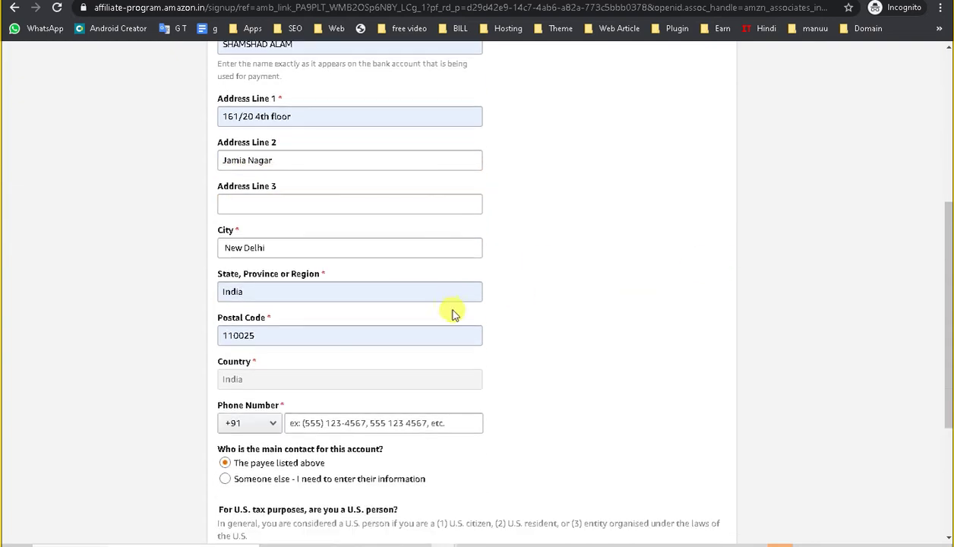
{"action": "scroll", "coordinate": [289, 228], "scroll_direction": "up", "scroll_amount": 3}
{"action": "scroll", "coordinate": [274, 199], "scroll_direction": "down", "scroll_amount": 3}
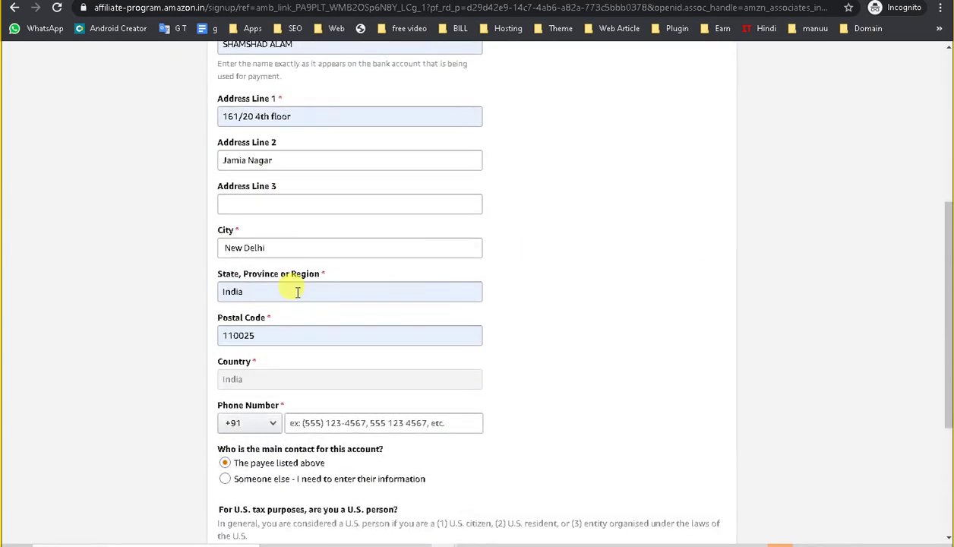
{"action": "scroll", "coordinate": [292, 310], "scroll_direction": "down", "scroll_amount": 1}
{"action": "left_click", "coordinate": [304, 354]}
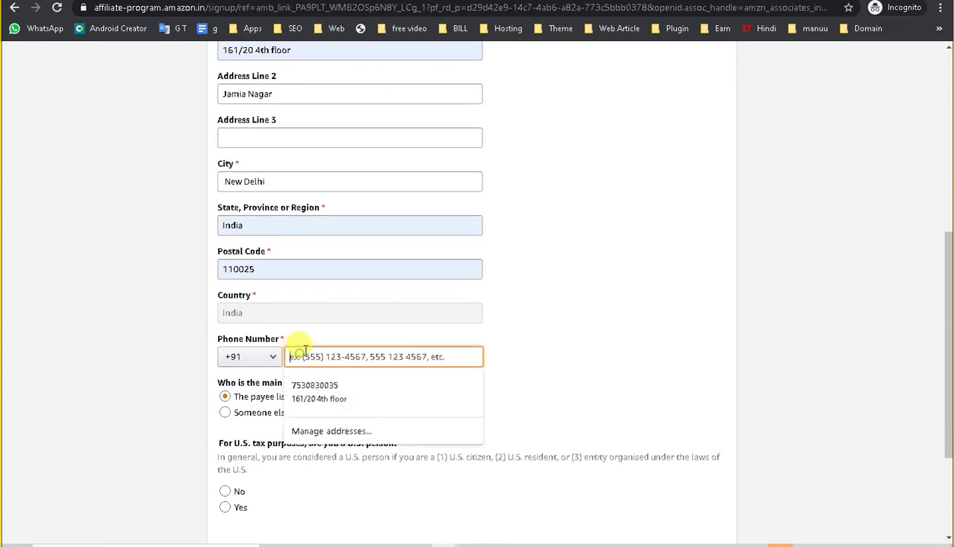
{"action": "scroll", "coordinate": [571, 290], "scroll_direction": "down", "scroll_amount": 2}
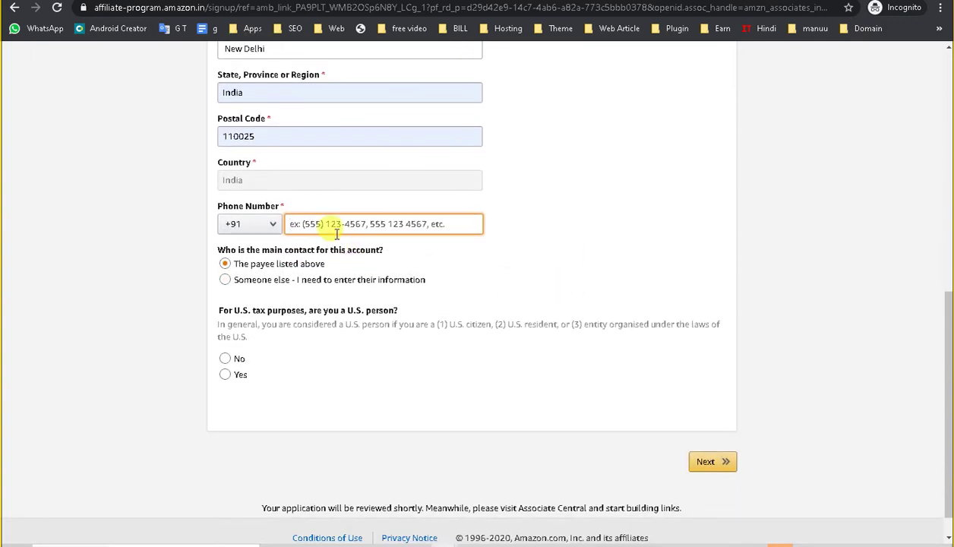
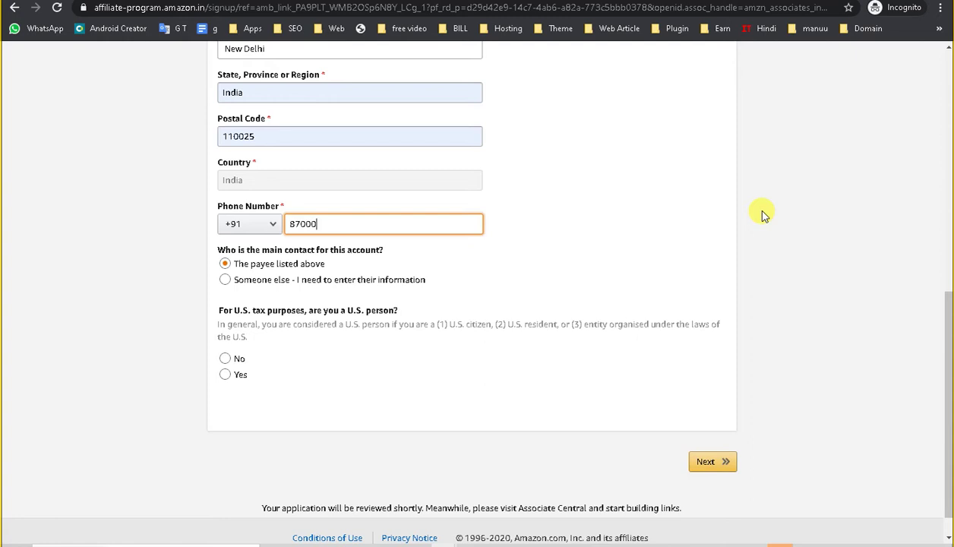
{"action": "scroll", "coordinate": [764, 216], "scroll_direction": "down", "scroll_amount": 1}
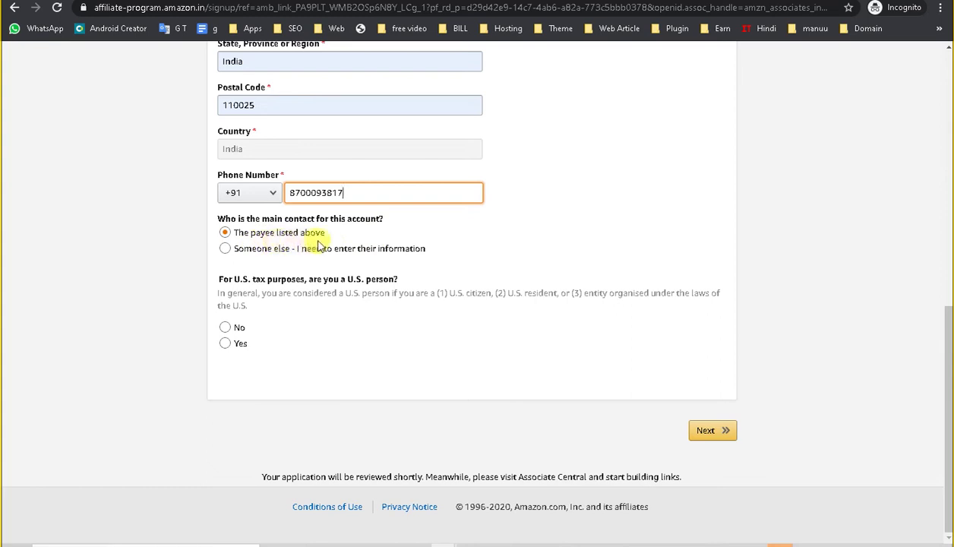
{"action": "scroll", "coordinate": [351, 254], "scroll_direction": "up", "scroll_amount": 4}
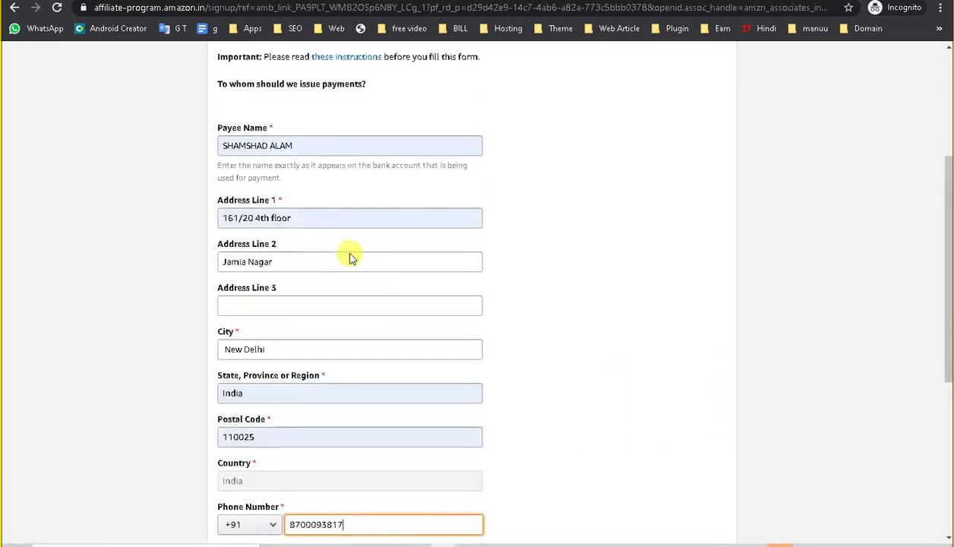
{"action": "scroll", "coordinate": [350, 258], "scroll_direction": "down", "scroll_amount": 4}
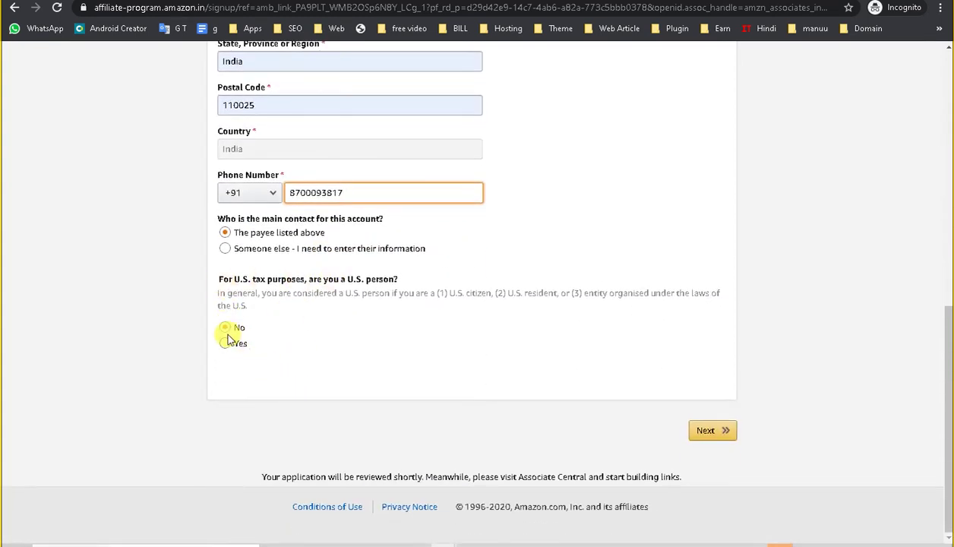
- Answer No to the U.S. person tax question and submit the account information
{"action": "left_click", "coordinate": [224, 327]}
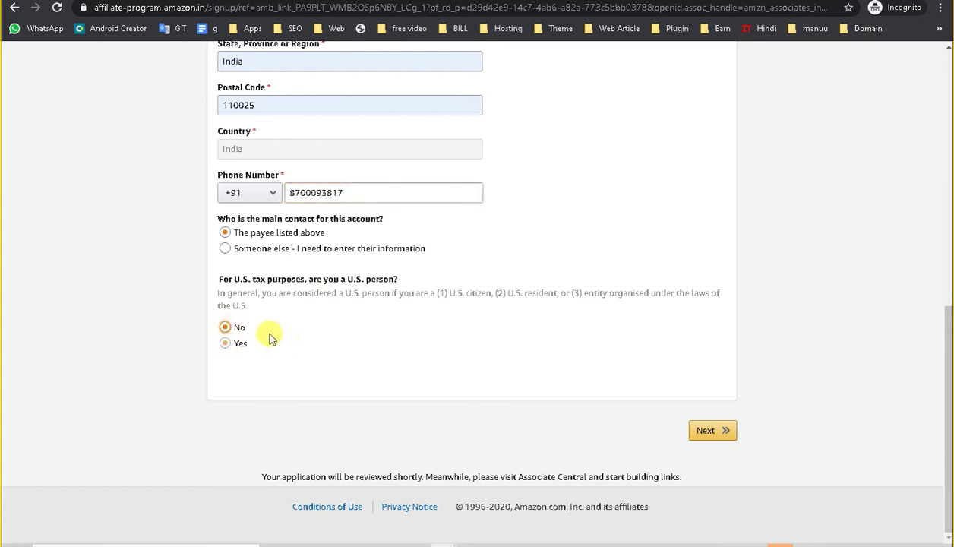
{"action": "triple_click", "coordinate": [382, 278]}
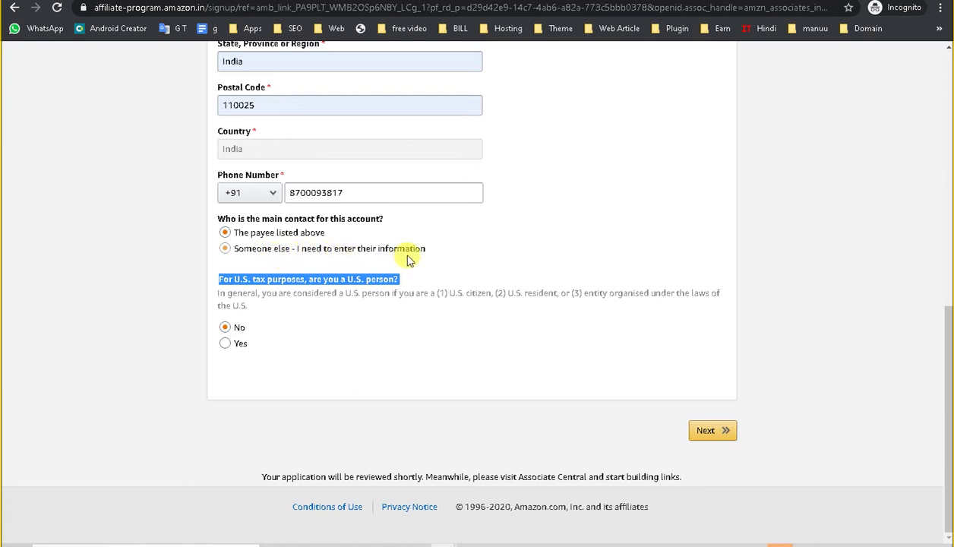
{"action": "left_click", "coordinate": [705, 430]}
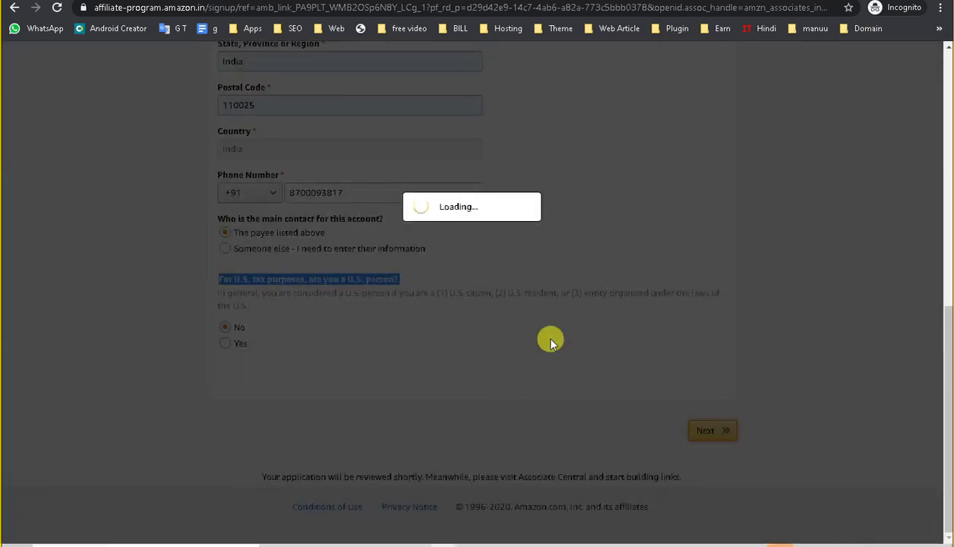
- Re-enter the rejected State as 'Delh', resubmit, and keep the original address
{"action": "scroll", "coordinate": [550, 342], "scroll_direction": "up", "scroll_amount": 4}
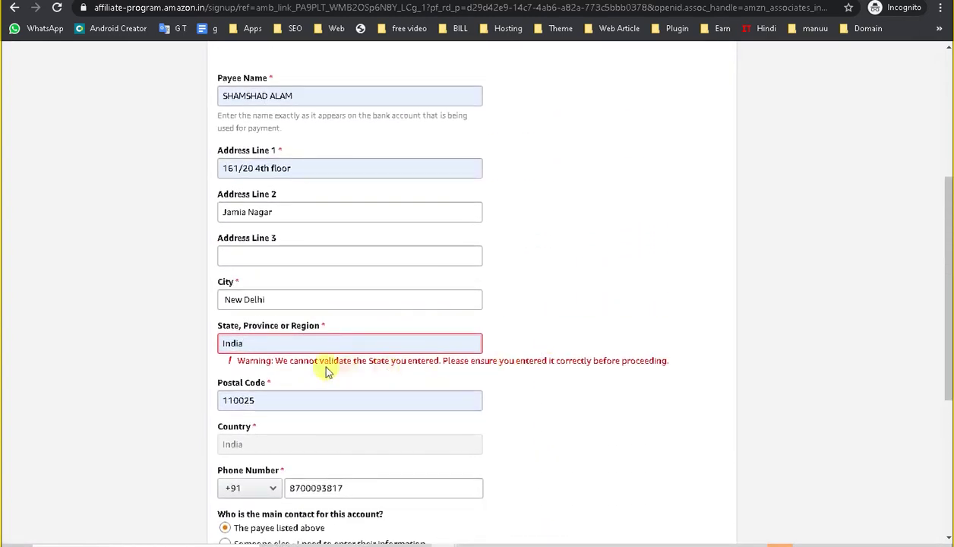
{"action": "double_click", "coordinate": [284, 348]}
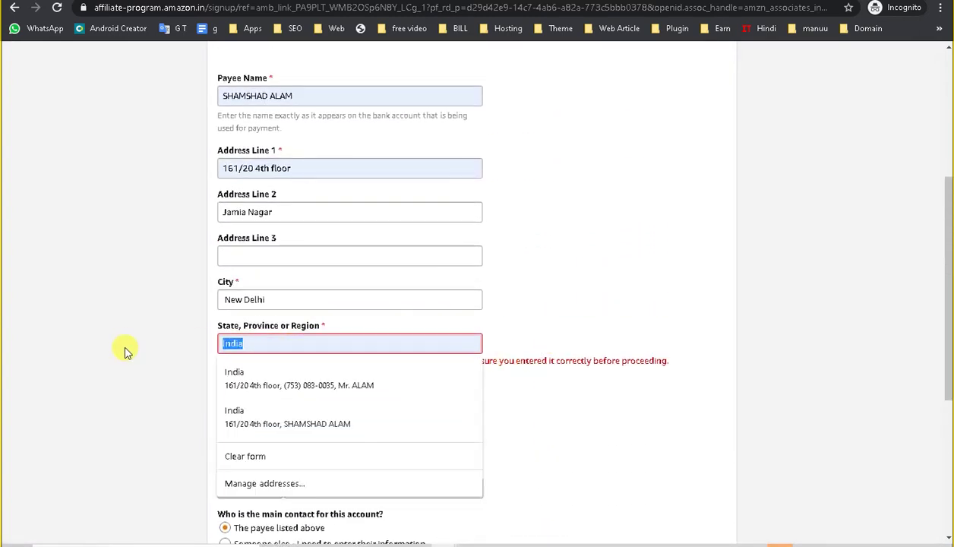
{"action": "key", "text": "BackSpace"}
{"action": "type", "text": "11"}
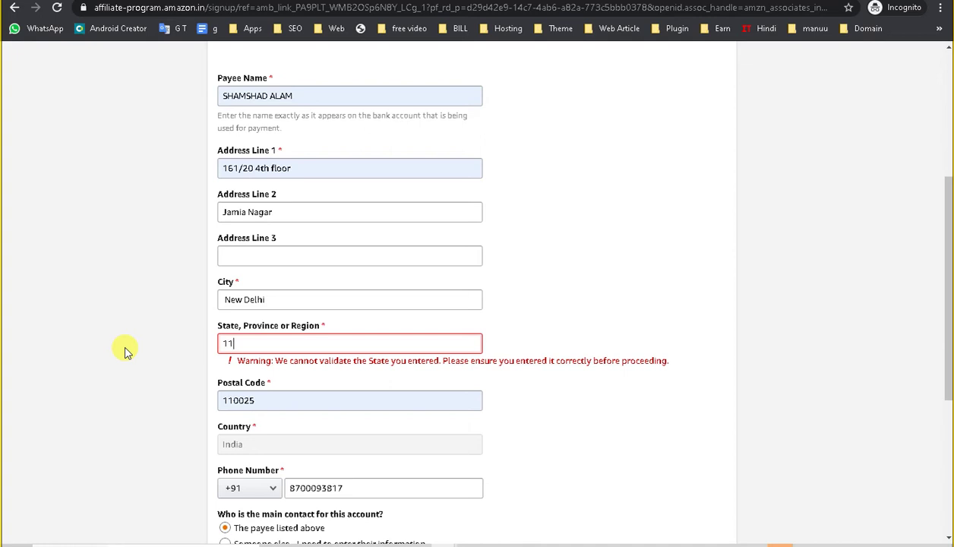
{"action": "key", "text": "BackSpace"}
{"action": "type", "text": "Delhi"}
{"action": "left_click", "coordinate": [130, 353]}
{"action": "scroll", "coordinate": [135, 356], "scroll_direction": "down", "scroll_amount": 4}
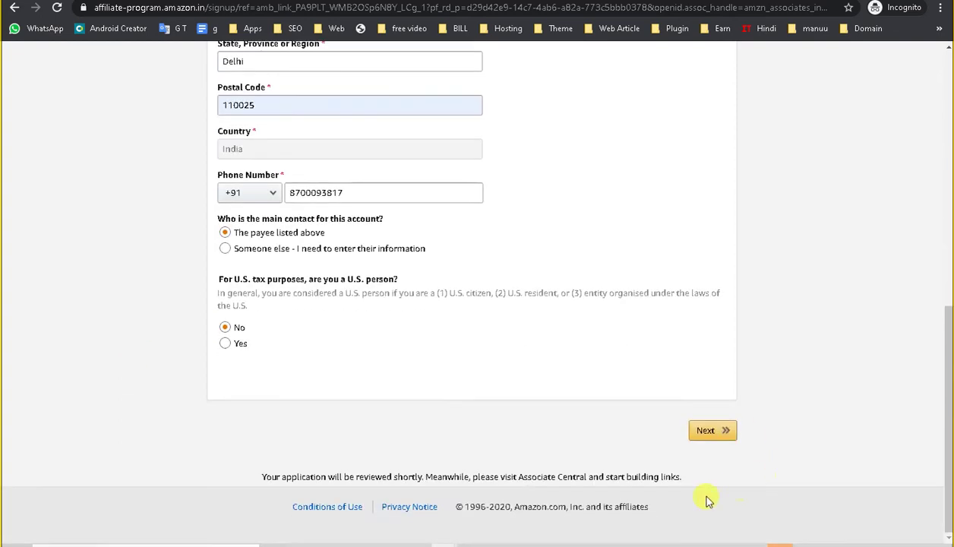
{"action": "left_click", "coordinate": [707, 433]}
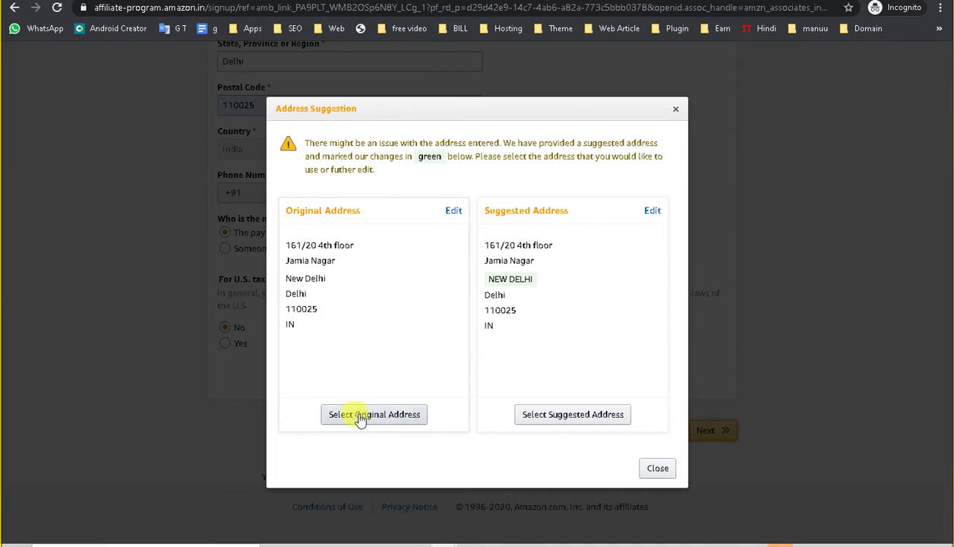
{"action": "left_click", "coordinate": [360, 420]}
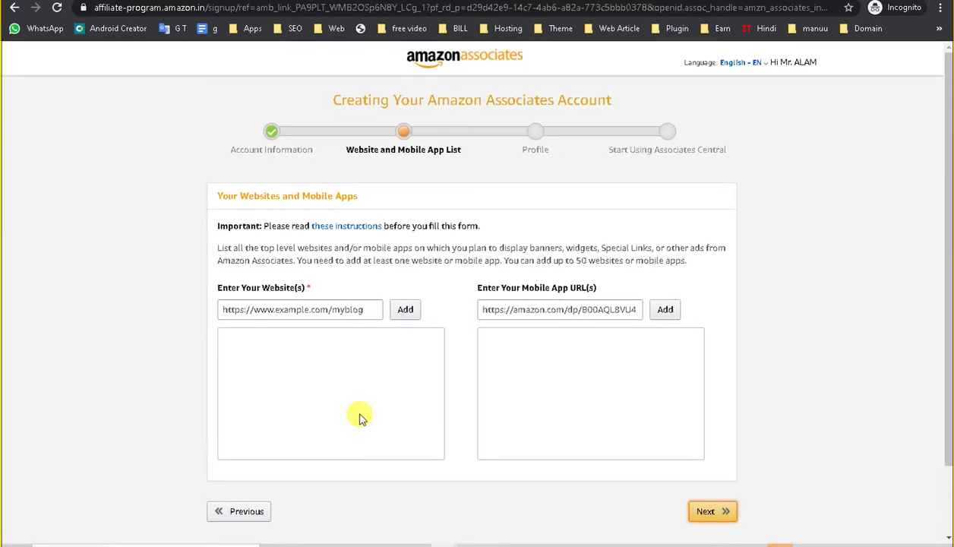
{"action": "left_click", "coordinate": [332, 304]}
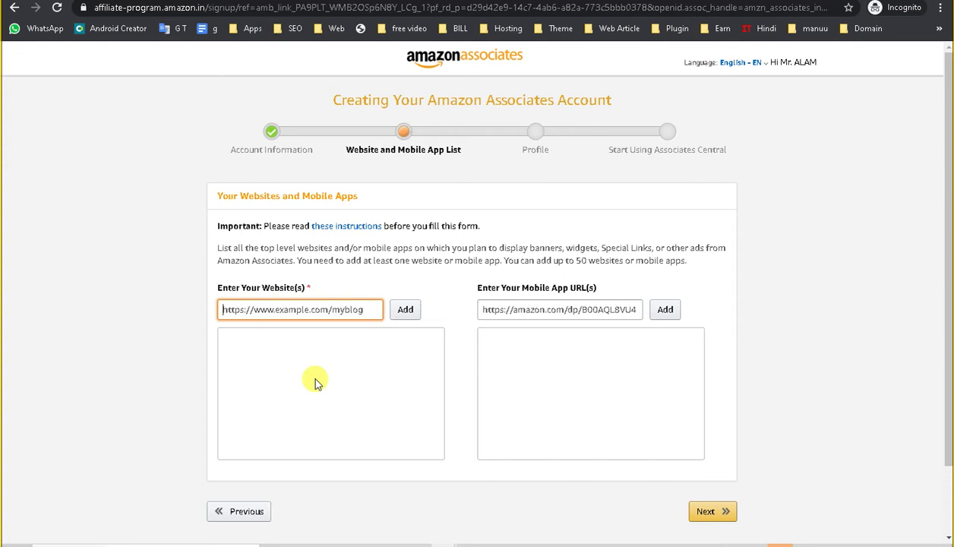
{"action": "scroll", "coordinate": [349, 407], "scroll_direction": "down", "scroll_amount": 1}
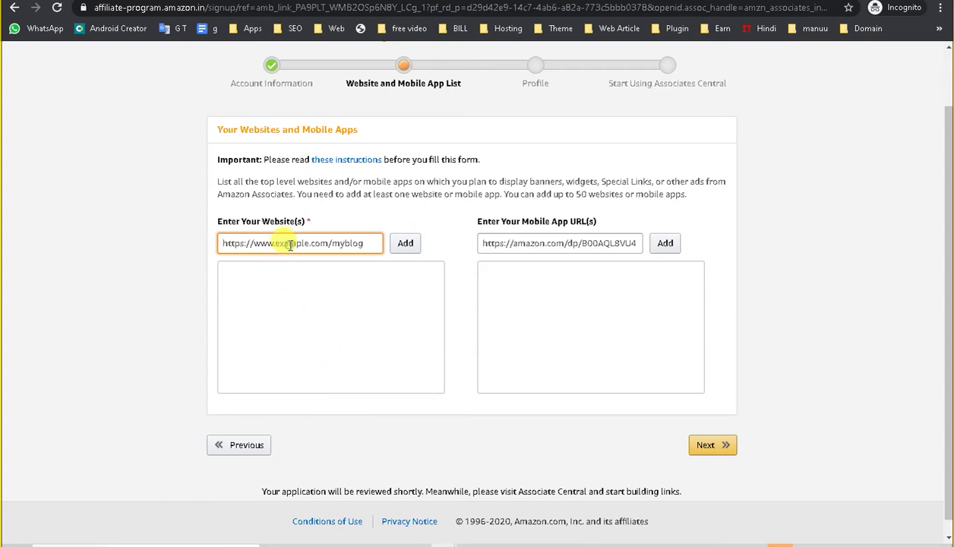
{"action": "left_click", "coordinate": [266, 284]}
{"action": "left_click", "coordinate": [258, 241]}
{"action": "left_click", "coordinate": [250, 298]}
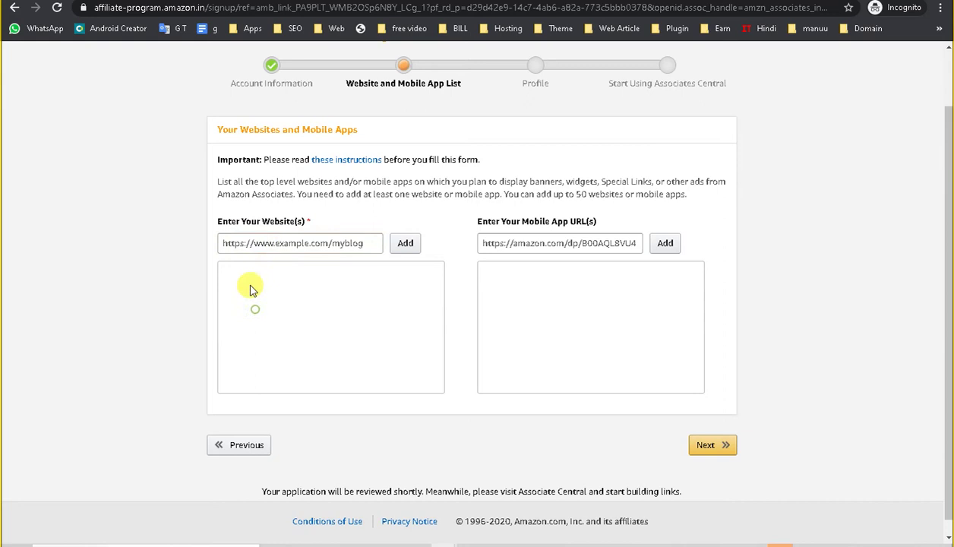
{"action": "left_click", "coordinate": [282, 250]}
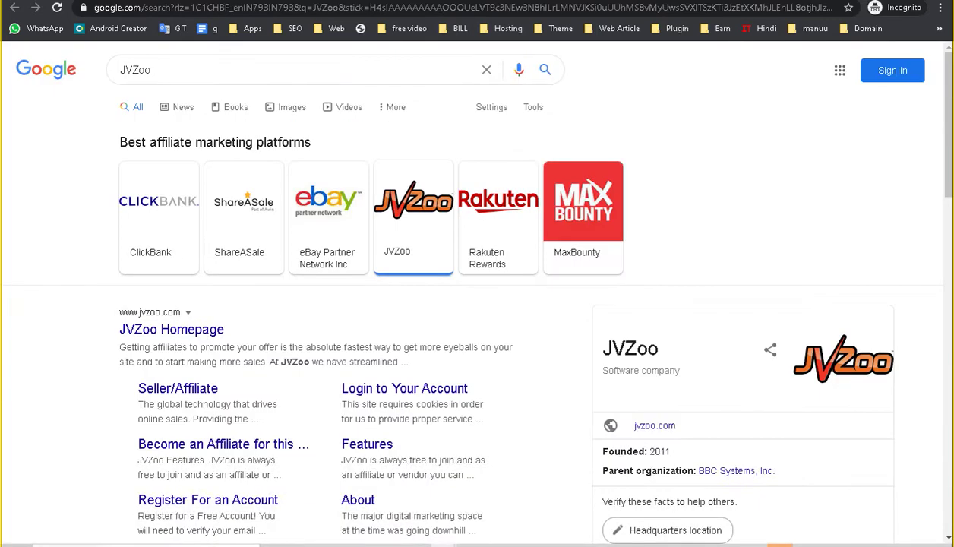
- Show the ClickBank search results, then load thelearntoday.com in the address bar
{"action": "left_click", "coordinate": [158, 216]}
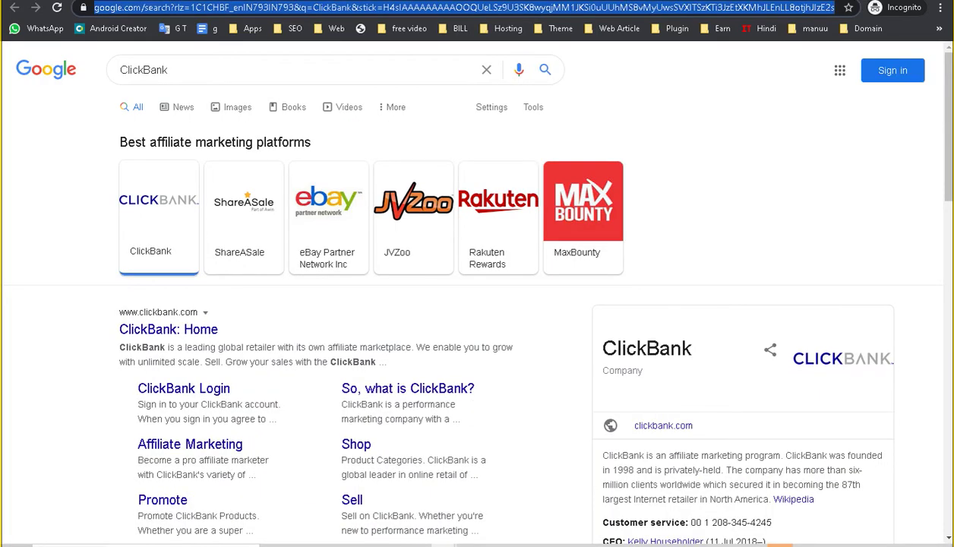
{"action": "left_click", "coordinate": [388, 10]}
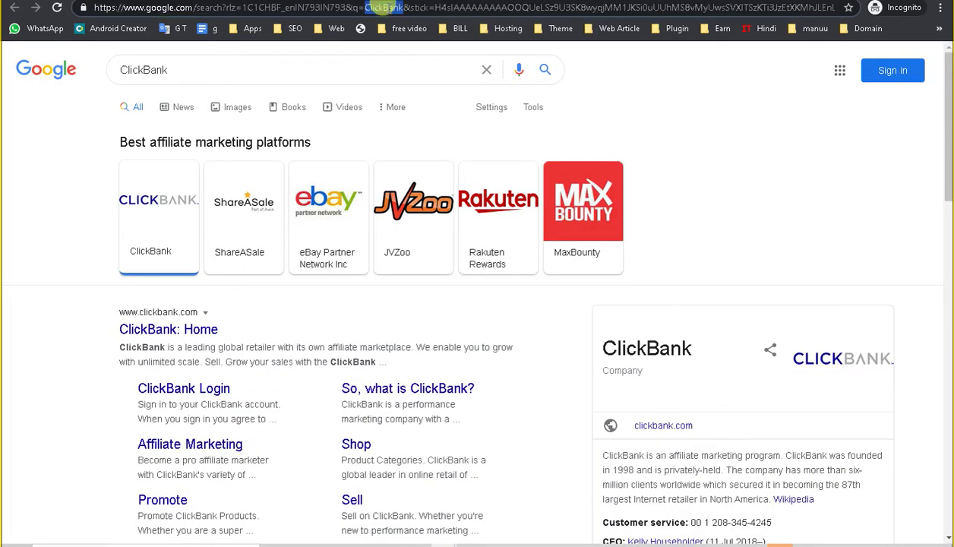
{"action": "type", "text": "the"}
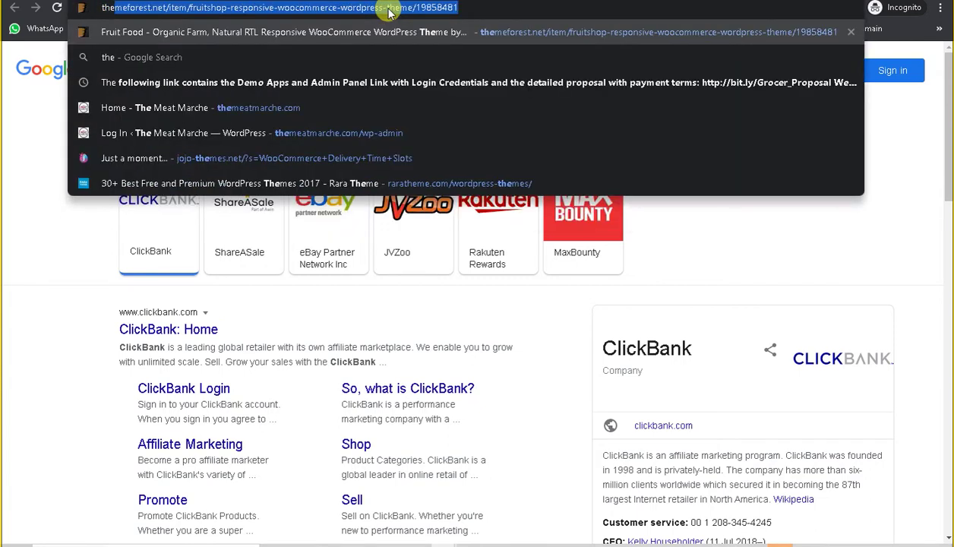
{"action": "type", "text": "mea"}
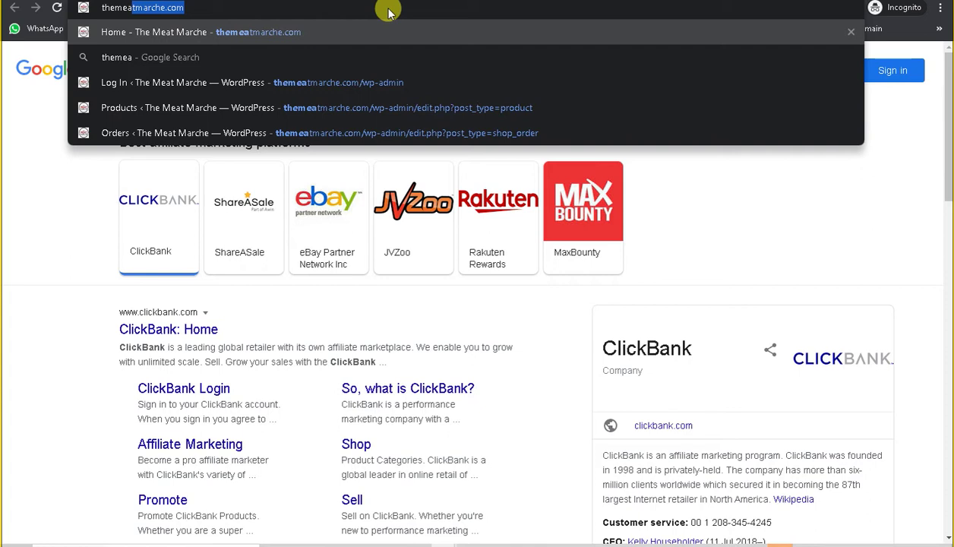
{"action": "key", "text": "BackSpace"}
{"action": "key", "text": "BackSpace"}
{"action": "key", "text": "BackSpace"}
{"action": "key", "text": "BackSpace"}
{"action": "type", "text": "le"}
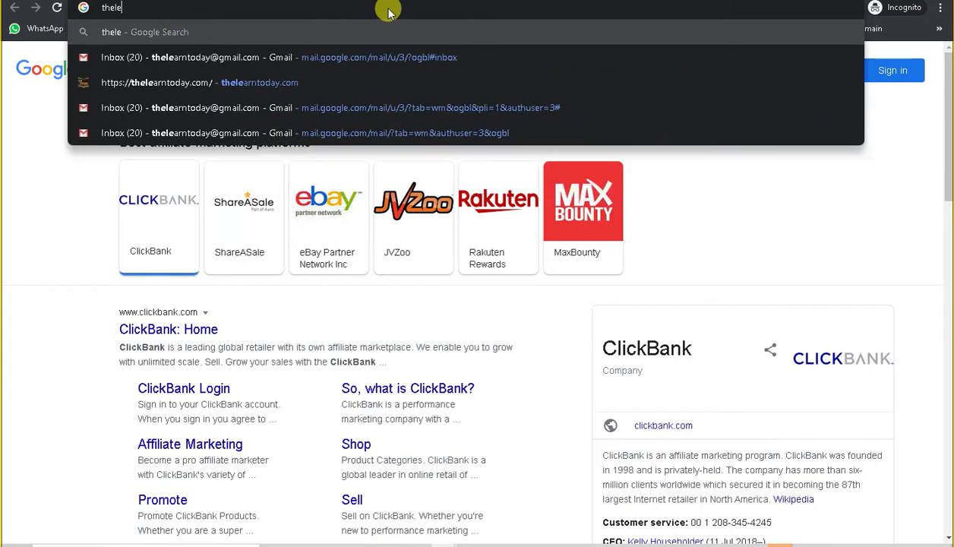
{"action": "type", "text": "arntoday"}
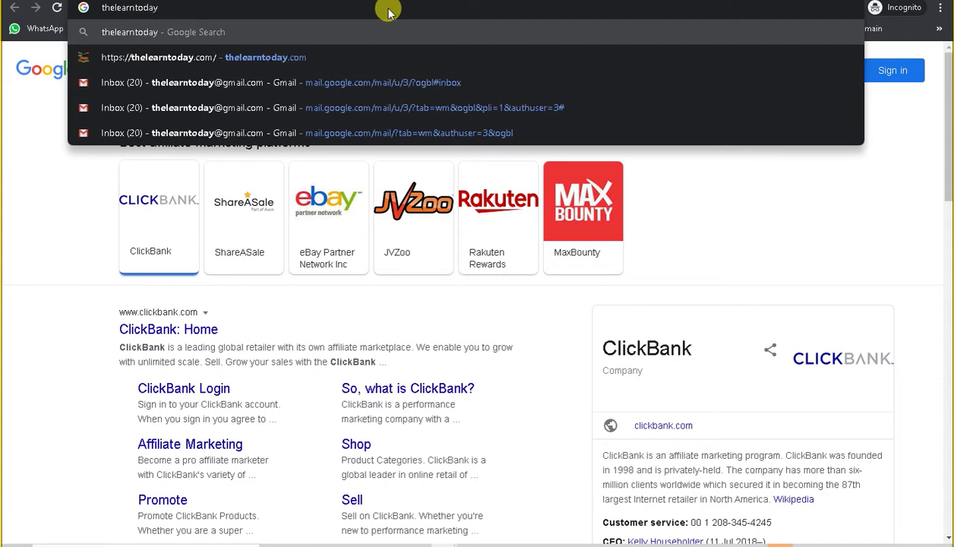
{"action": "type", "text": ".com"}
{"action": "key", "text": "Return"}
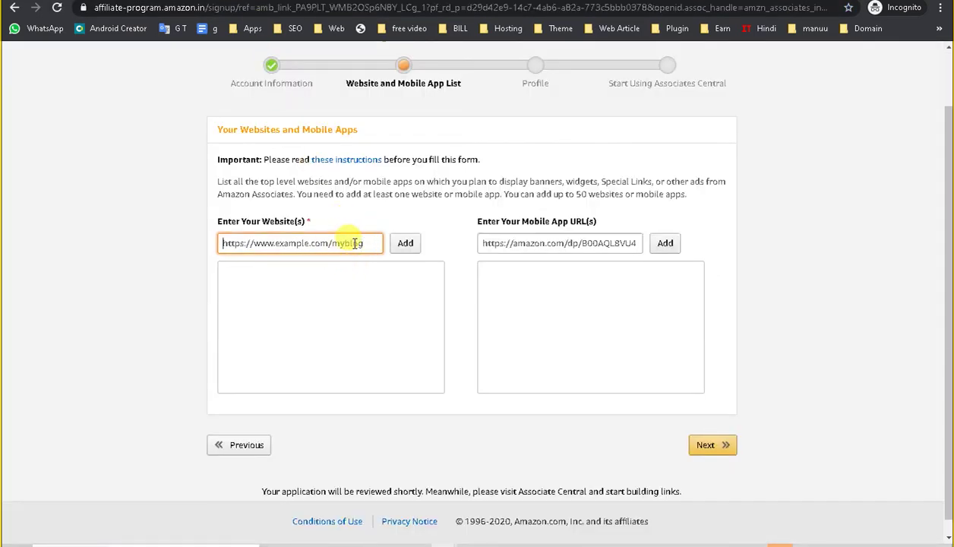
- Check the website and app URL fields, then browse the thelearntoday.com page
{"action": "left_click", "coordinate": [336, 270]}
{"action": "left_click", "coordinate": [510, 242]}
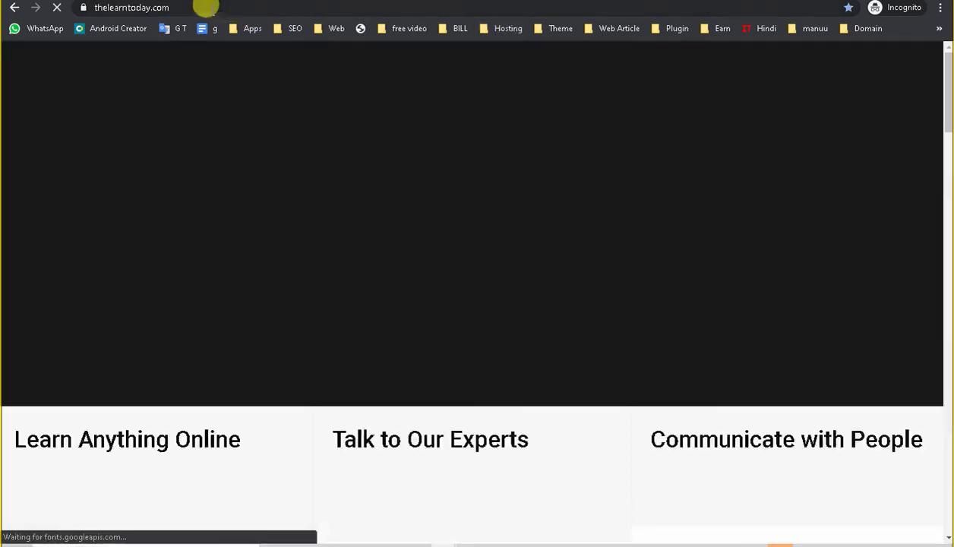
{"action": "left_click", "coordinate": [207, 7]}
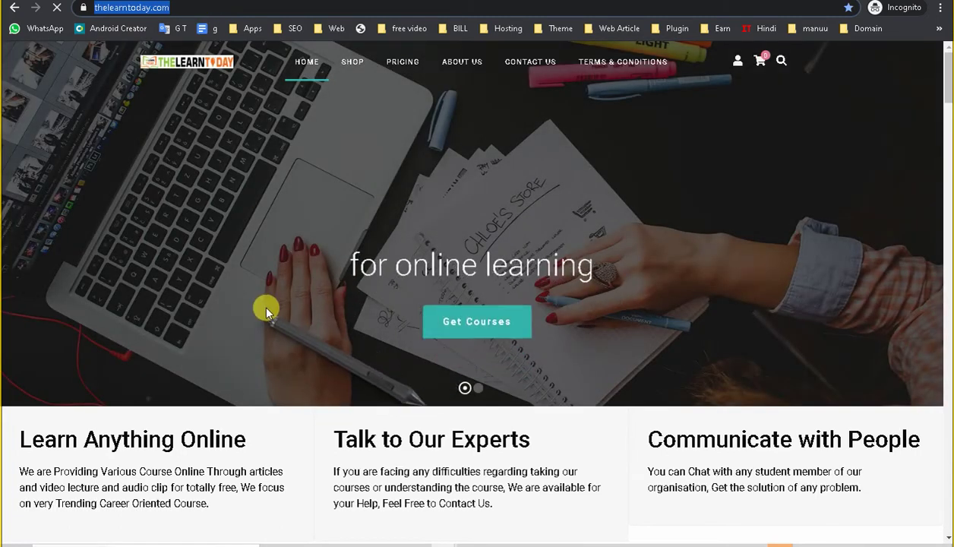
{"action": "scroll", "coordinate": [262, 304], "scroll_direction": "down", "scroll_amount": 8}
{"action": "scroll", "coordinate": [266, 312], "scroll_direction": "down", "scroll_amount": 9}
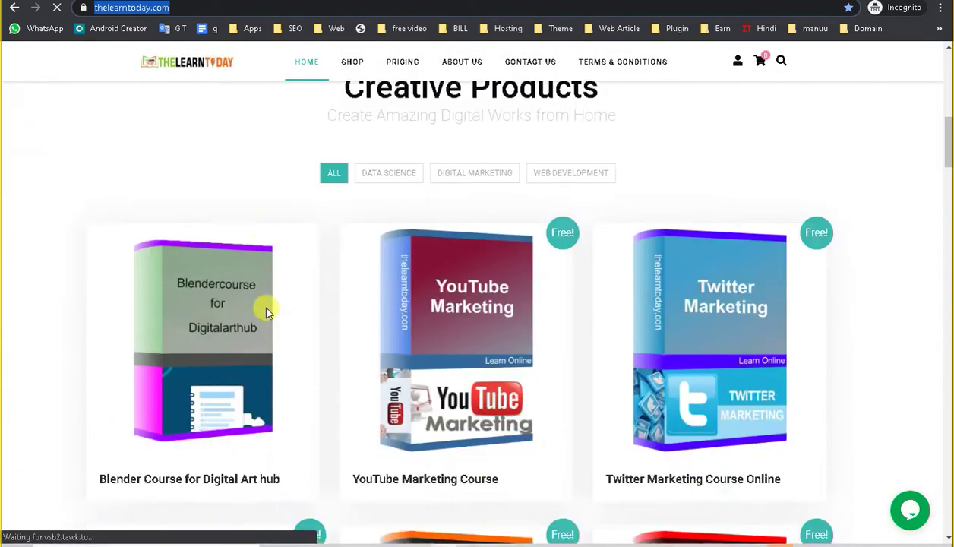
{"action": "scroll", "coordinate": [265, 310], "scroll_direction": "down", "scroll_amount": 9}
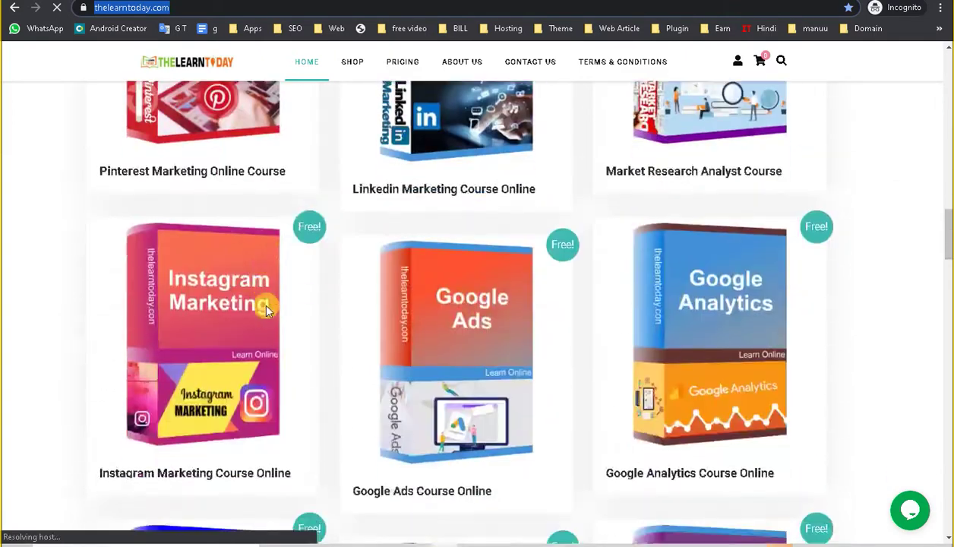
{"action": "scroll", "coordinate": [934, 334], "scroll_direction": "down", "scroll_amount": 6}
{"action": "left_click_drag", "start_coordinate": [948, 308], "coordinate": [948, 69]}
- Change the address to thelearntoday.com/af and copy the full URL
{"action": "left_click", "coordinate": [219, 7]}
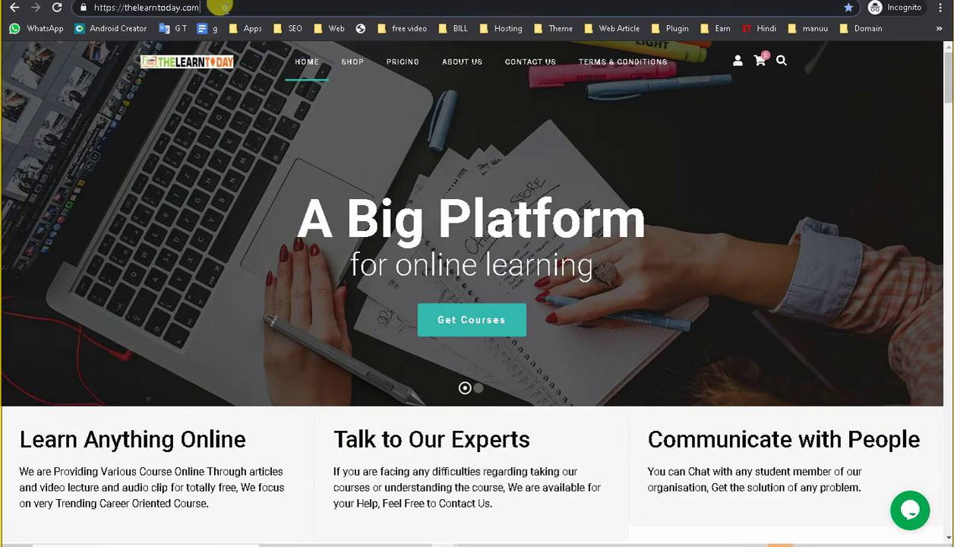
{"action": "type", "text": "/"}
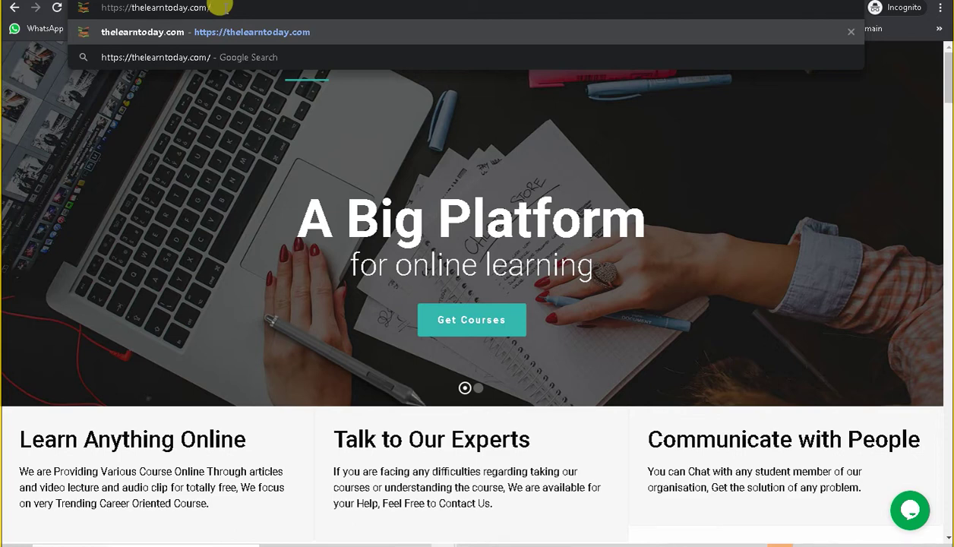
{"action": "scroll", "coordinate": [217, 139], "scroll_direction": "down", "scroll_amount": 5}
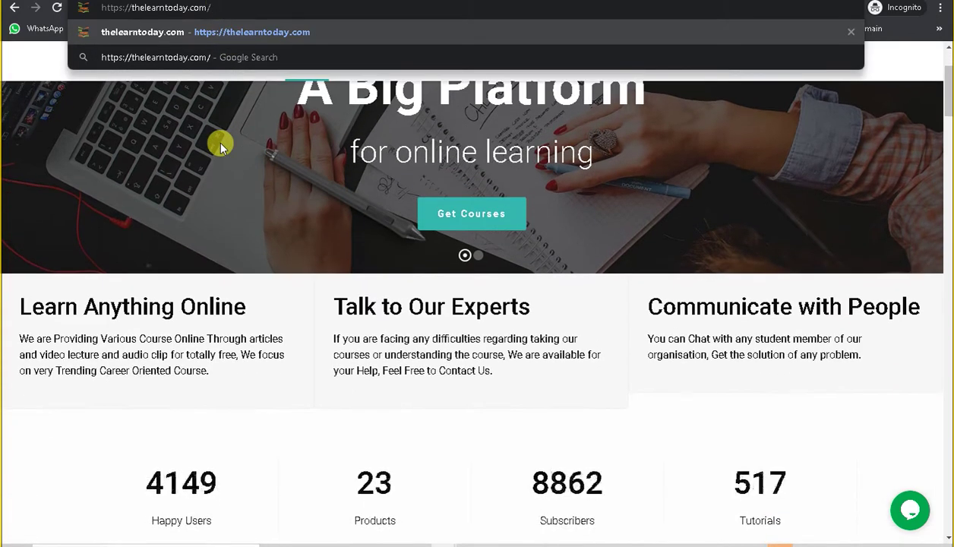
{"action": "scroll", "coordinate": [219, 145], "scroll_direction": "down", "scroll_amount": 5}
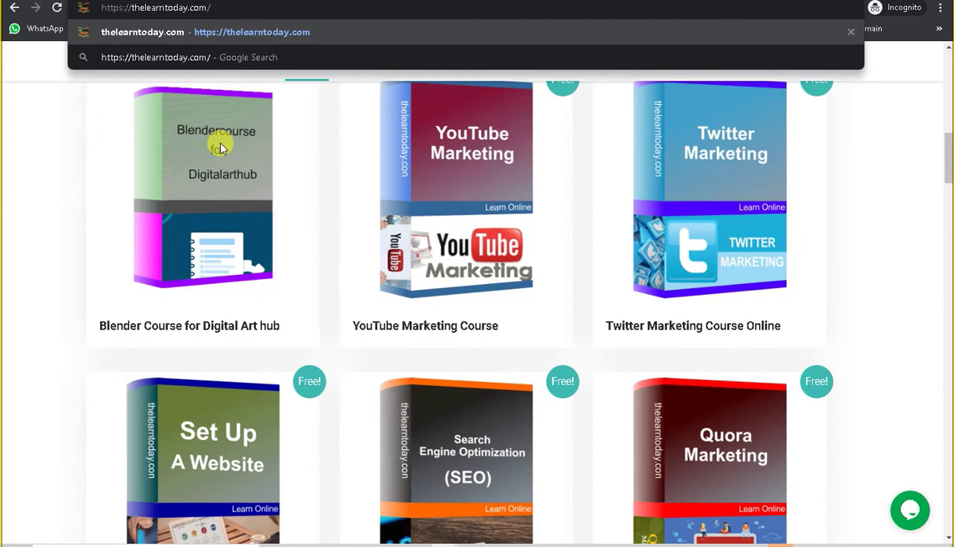
{"action": "type", "text": "f"}
{"action": "key", "text": "BackSpace"}
{"action": "type", "text": "af"}
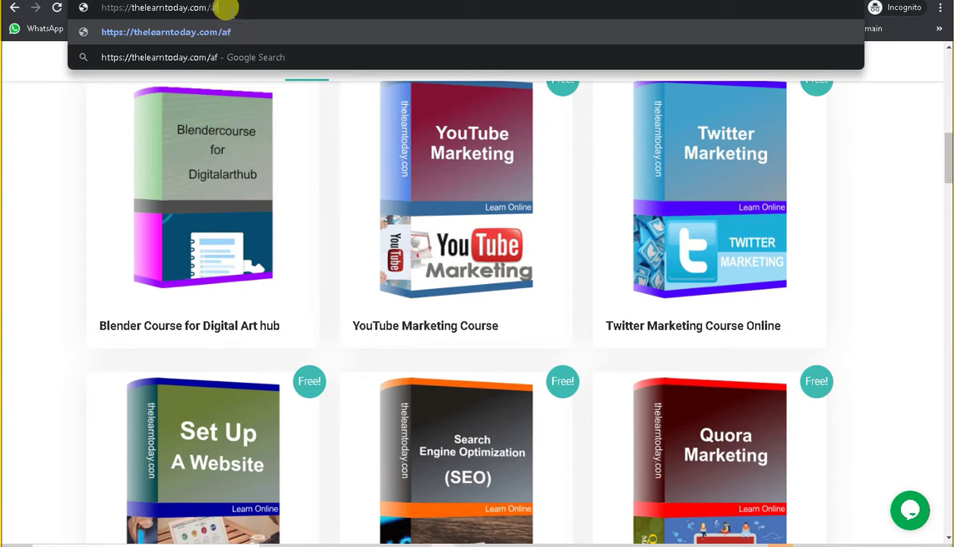
{"action": "triple_click", "coordinate": [228, 8]}
{"action": "key", "text": "ctrl+c"}
{"action": "key", "text": "Return"}
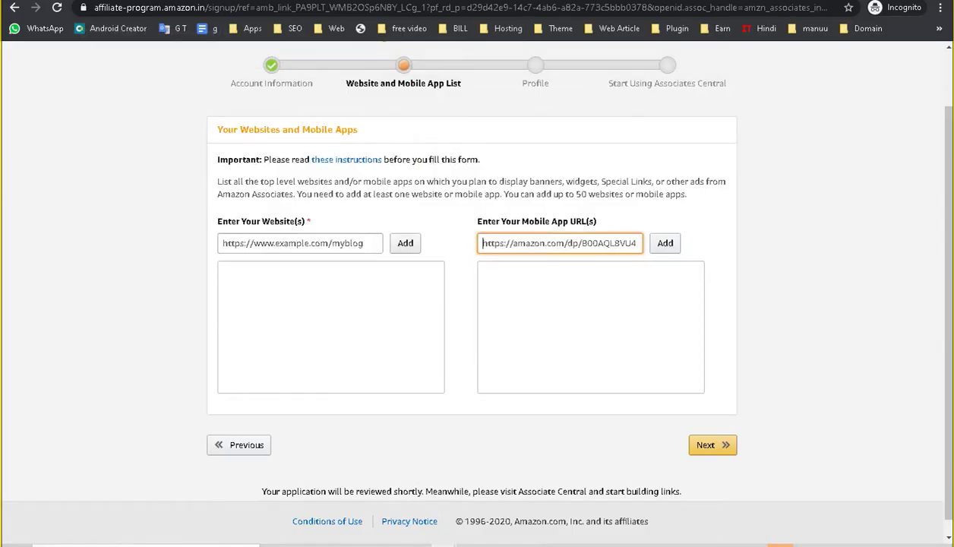
- Add thelearntoday.com/af to the website list and continue to the Profile step
{"action": "left_click", "coordinate": [327, 251]}
{"action": "key", "text": "ctrl+v"}
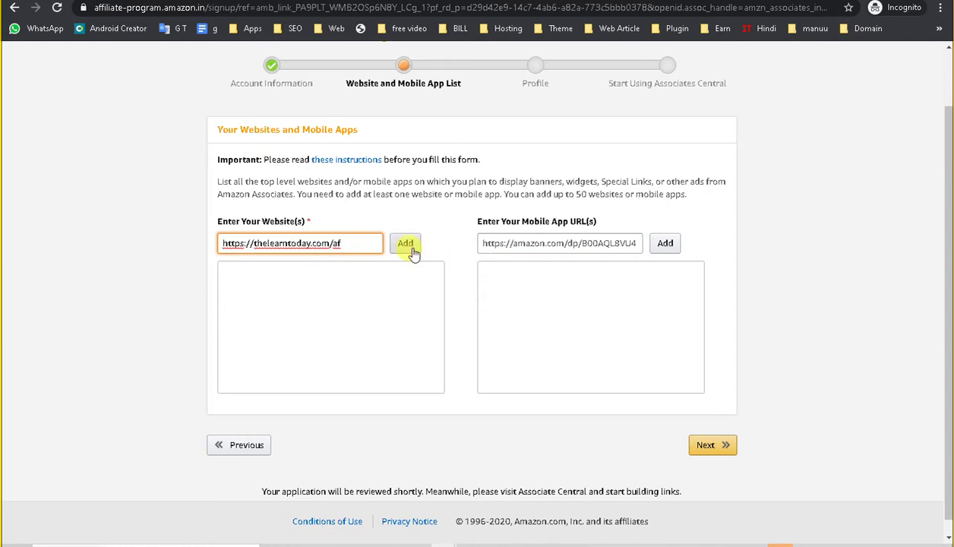
{"action": "left_click", "coordinate": [406, 244]}
{"action": "scroll", "coordinate": [338, 373], "scroll_direction": "down", "scroll_amount": 1}
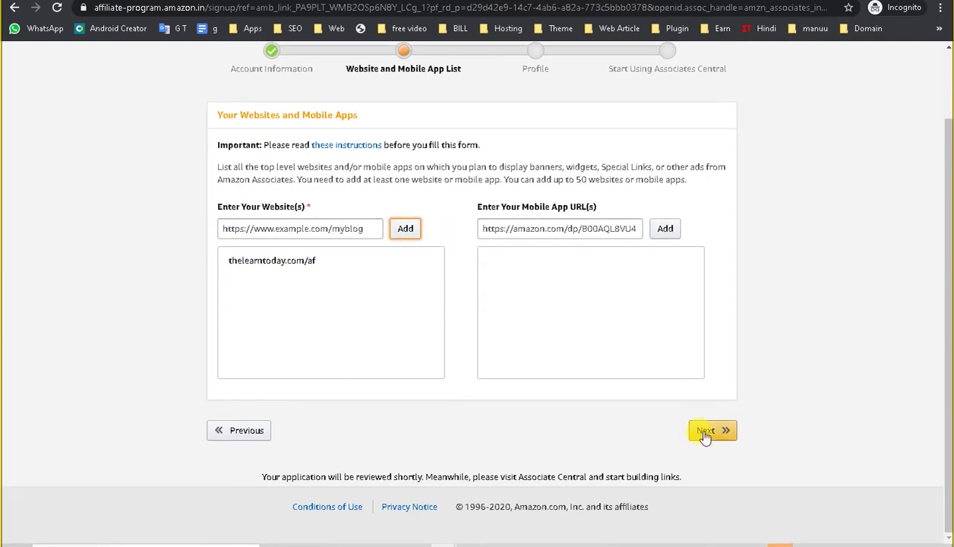
{"action": "left_click", "coordinate": [704, 432]}
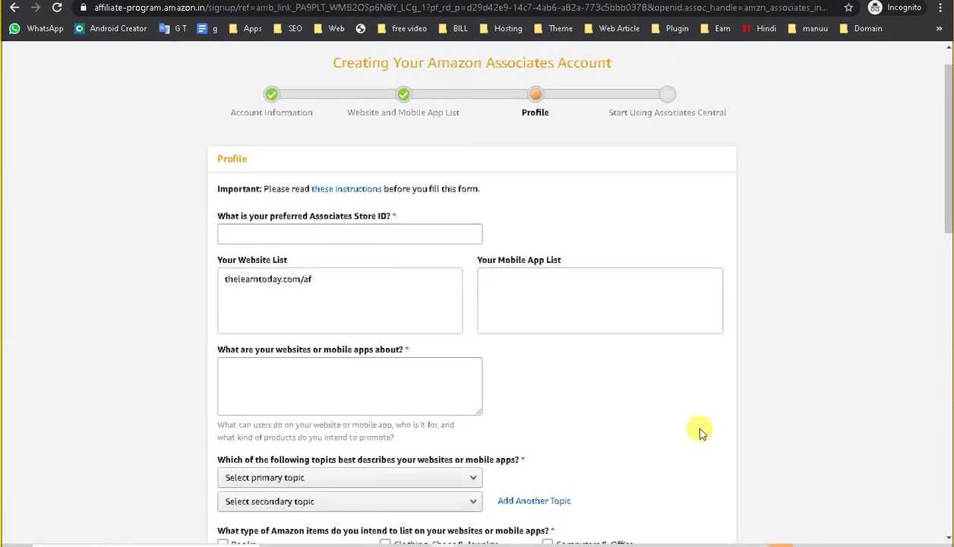
- Enter a preferred Store ID and remove its two spaces
{"action": "scroll", "coordinate": [702, 433], "scroll_direction": "down", "scroll_amount": 2}
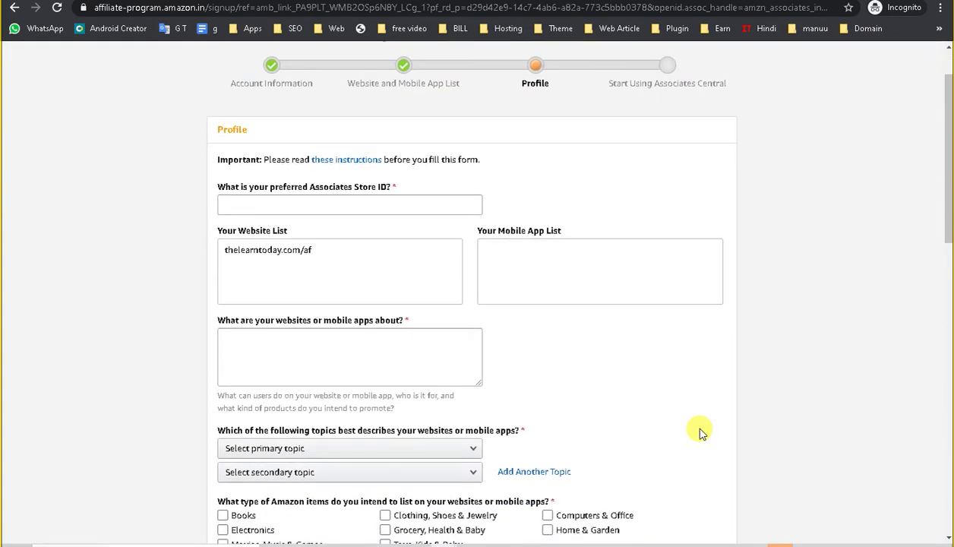
{"action": "left_click", "coordinate": [312, 204]}
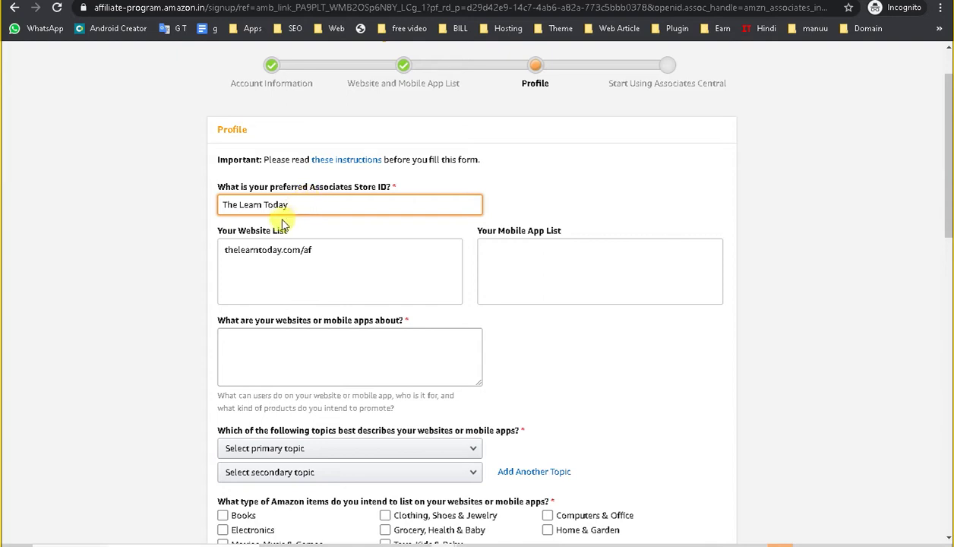
{"action": "left_click", "coordinate": [264, 205]}
{"action": "key", "text": "BackSpace"}
{"action": "left_click", "coordinate": [239, 206]}
{"action": "key", "text": "BackSpace"}
{"action": "left_click", "coordinate": [295, 257]}
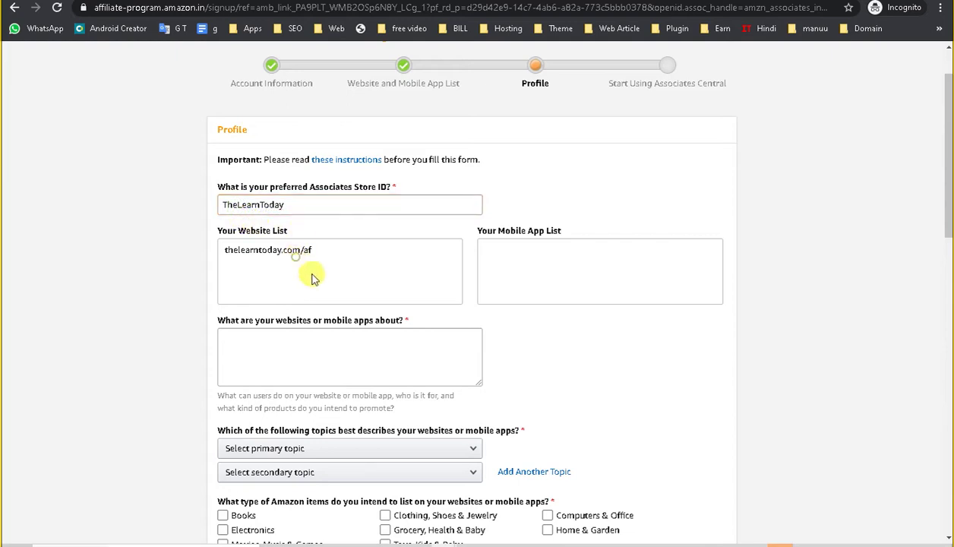
{"action": "scroll", "coordinate": [340, 286], "scroll_direction": "down", "scroll_amount": 1}
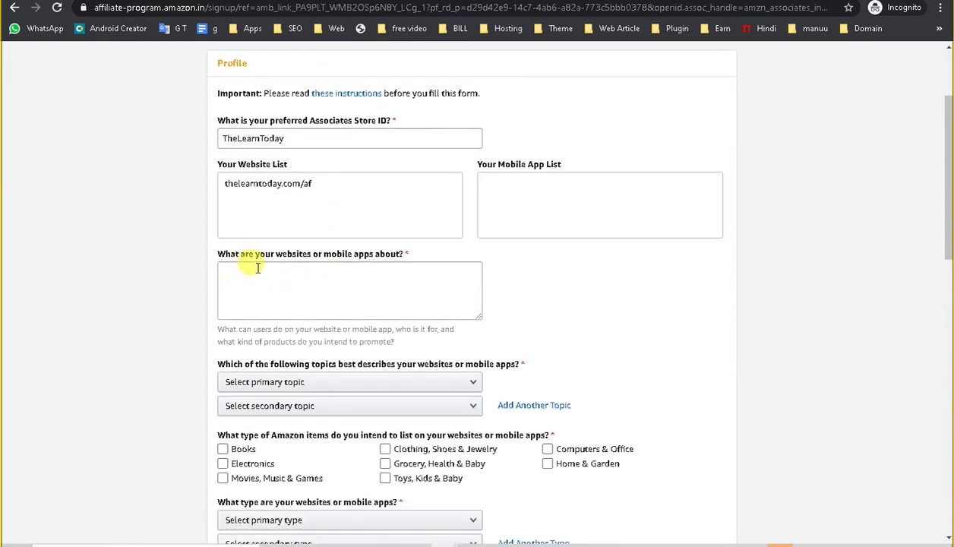
- Paste the thelearntoday.com Company Profile paragraph into 'What are your websites about?'
{"action": "left_click", "coordinate": [383, 274]}
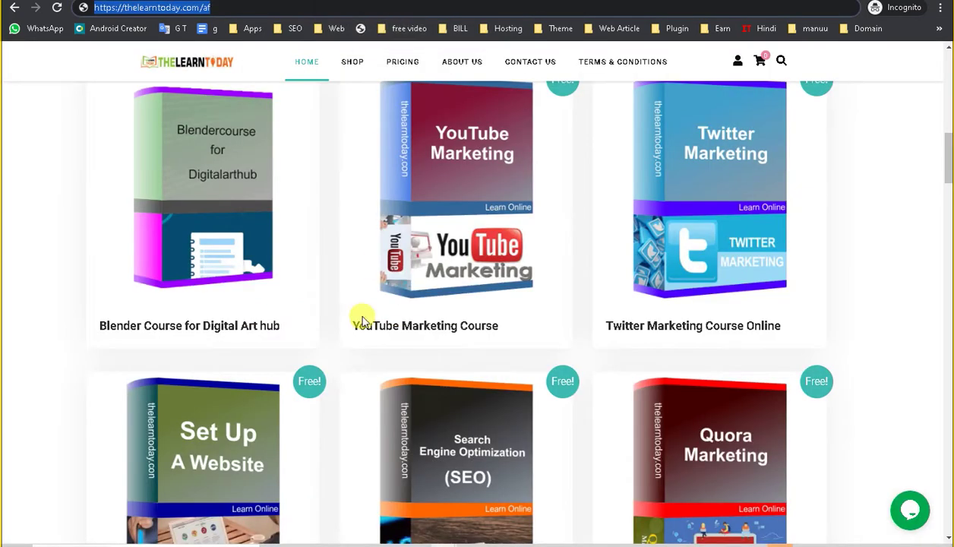
{"action": "scroll", "coordinate": [363, 316], "scroll_direction": "up", "scroll_amount": 3}
{"action": "left_click_drag", "start_coordinate": [949, 135], "coordinate": [949, 498]}
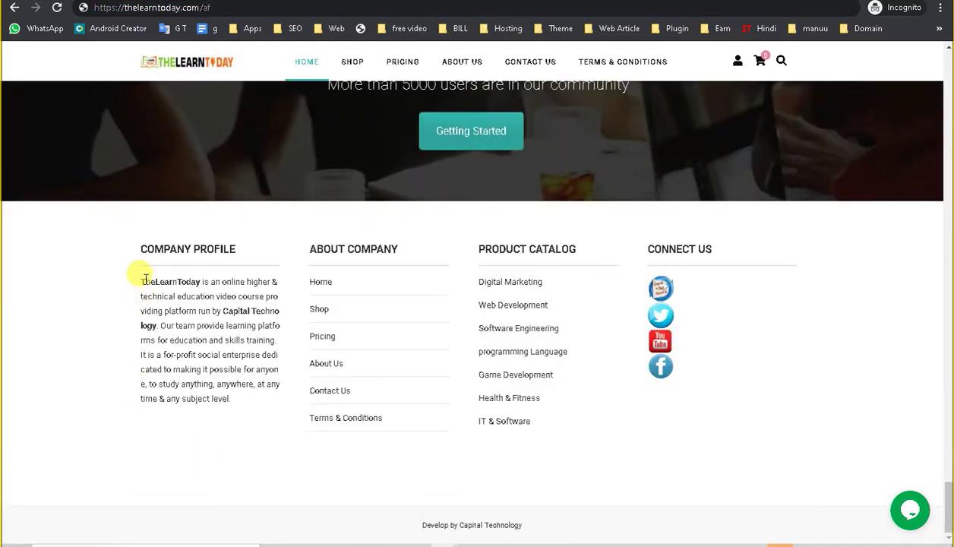
{"action": "left_click_drag", "start_coordinate": [143, 280], "coordinate": [232, 414]}
{"action": "key", "text": "ctrl+c"}
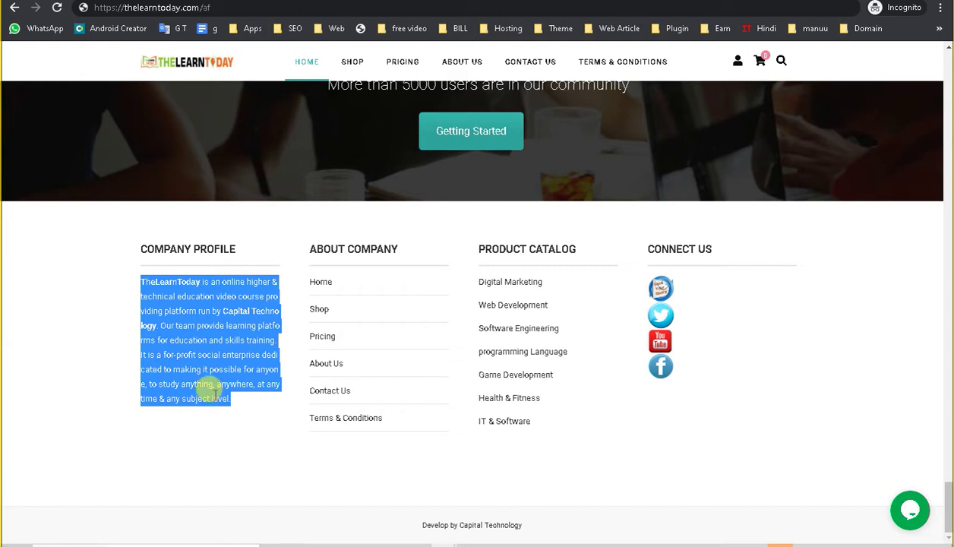
{"action": "left_click", "coordinate": [256, 7]}
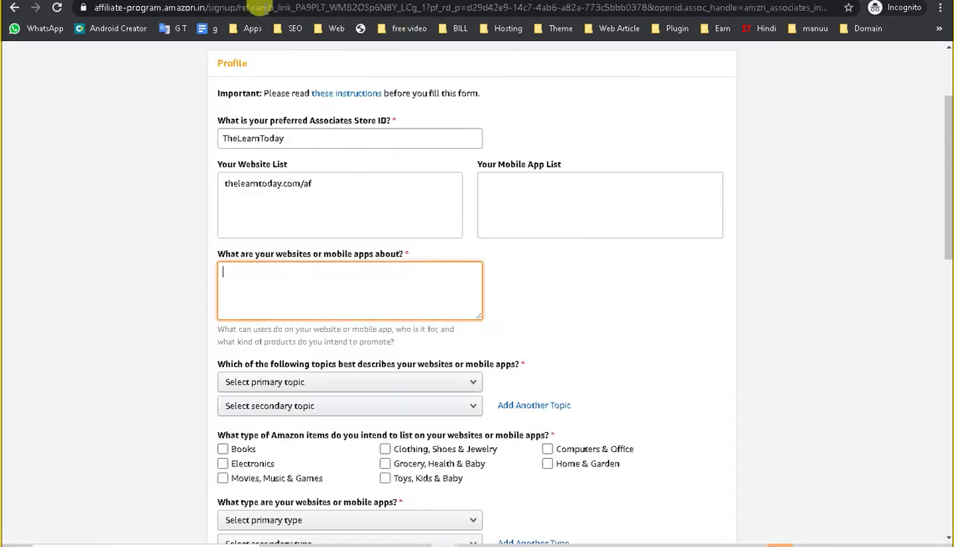
{"action": "key", "text": "ctrl+v"}
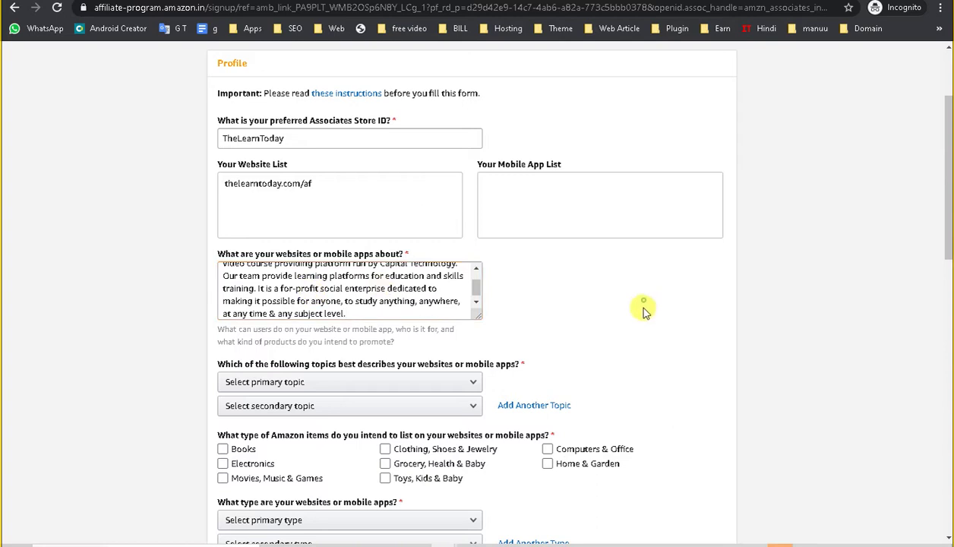
- Set the primary topic to Books and secondary to Education/ School /Reference/News
{"action": "scroll", "coordinate": [632, 302], "scroll_direction": "down", "scroll_amount": 3}
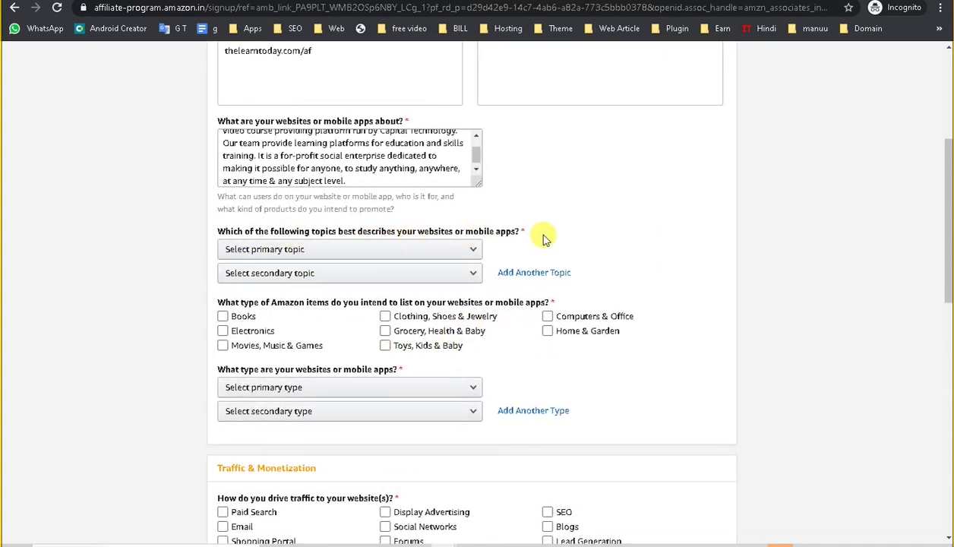
{"action": "scroll", "coordinate": [542, 237], "scroll_direction": "down", "scroll_amount": 1}
{"action": "left_click", "coordinate": [464, 186]}
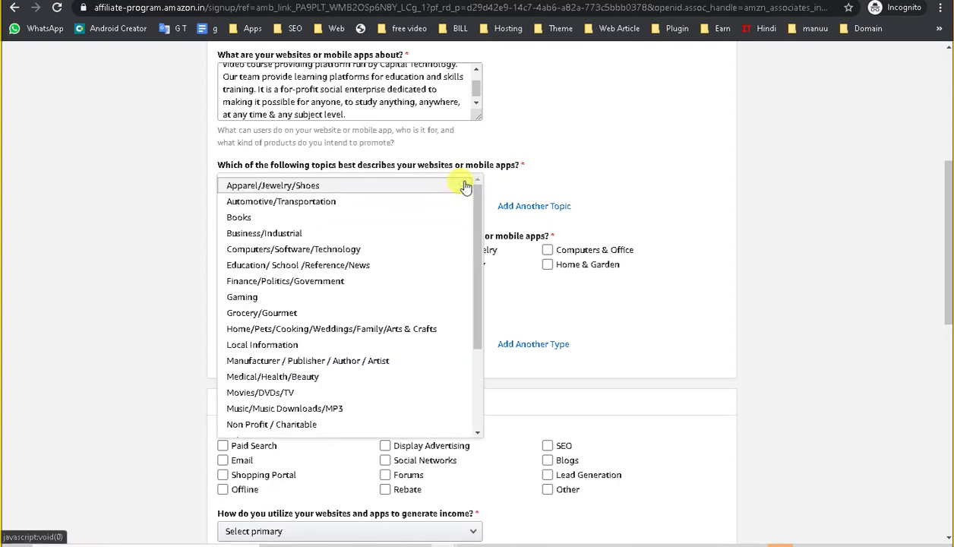
{"action": "left_click", "coordinate": [255, 217]}
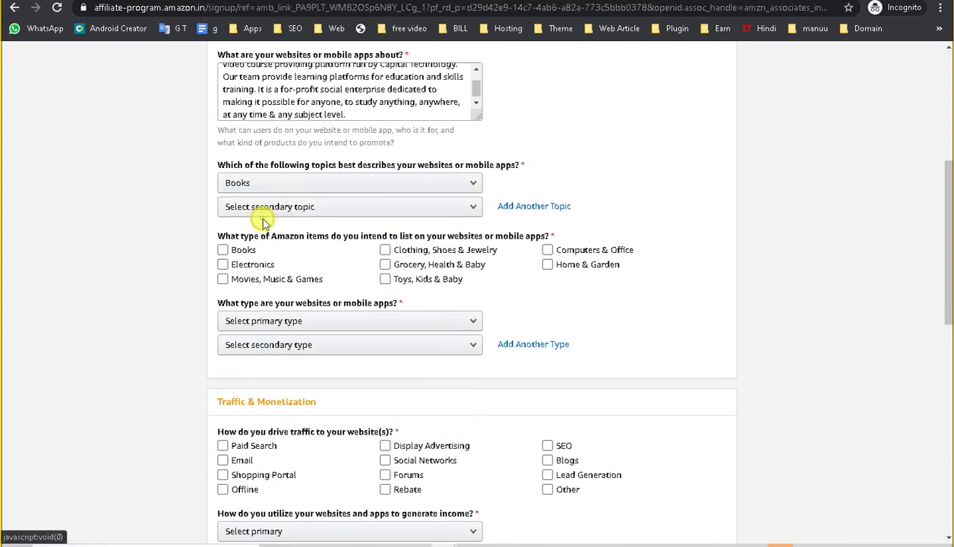
{"action": "left_click", "coordinate": [372, 207]}
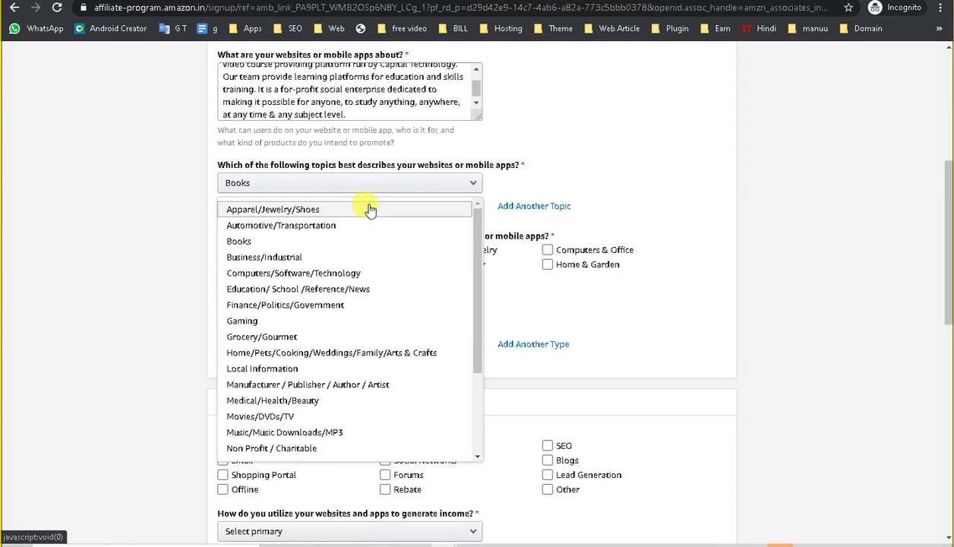
{"action": "left_click", "coordinate": [366, 297]}
- Tick Books and Movies, Music & Games as the item types to list
{"action": "left_click", "coordinate": [236, 255]}
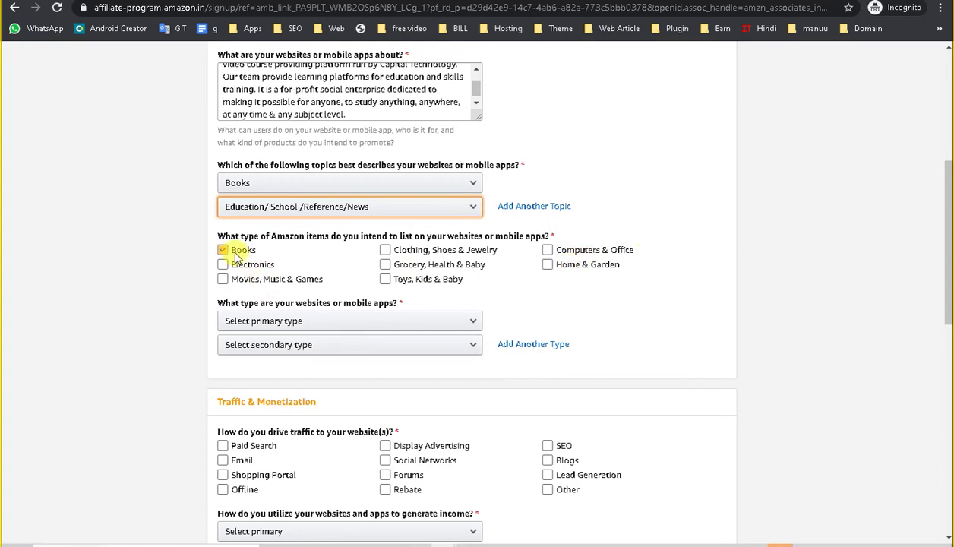
{"action": "left_click", "coordinate": [386, 266]}
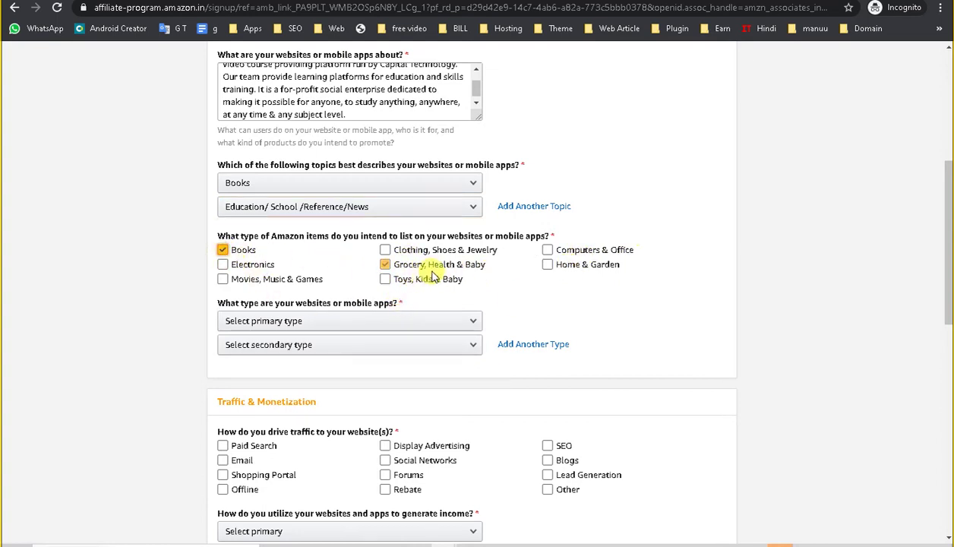
{"action": "left_click", "coordinate": [501, 265]}
{"action": "left_click", "coordinate": [384, 279]}
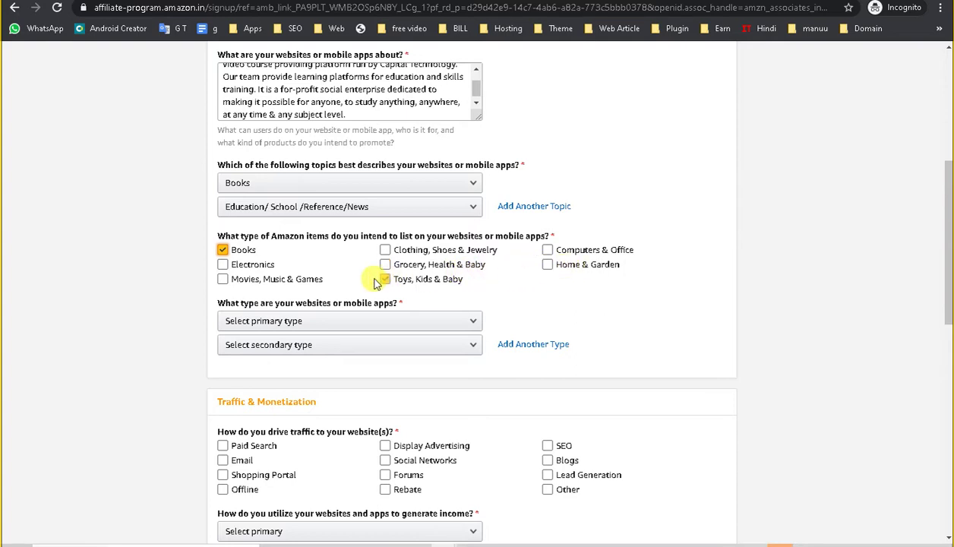
{"action": "left_click", "coordinate": [222, 280]}
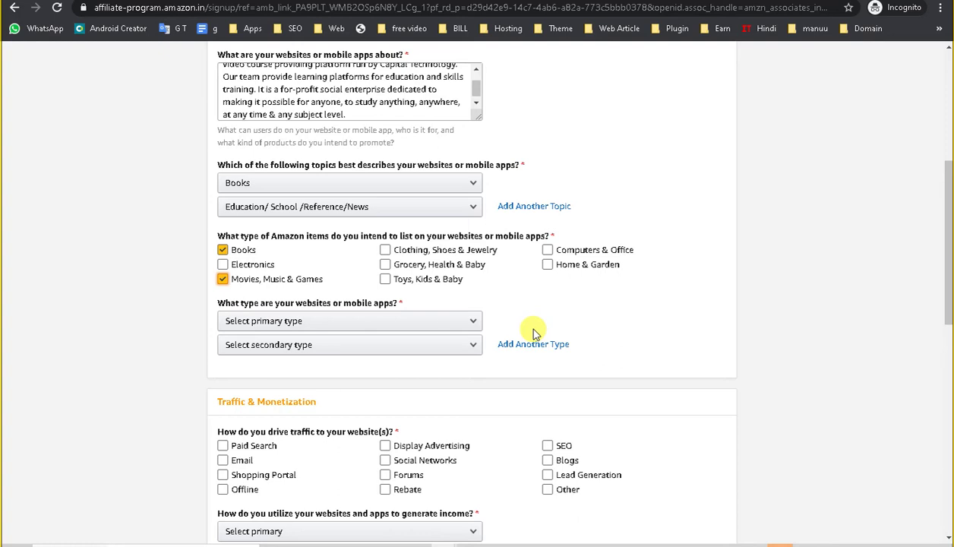
- Choose 'A Coupons or Deals Website' as primary and 'A Content or Niche Website' as secondary type
{"action": "scroll", "coordinate": [562, 309], "scroll_direction": "down", "scroll_amount": 2}
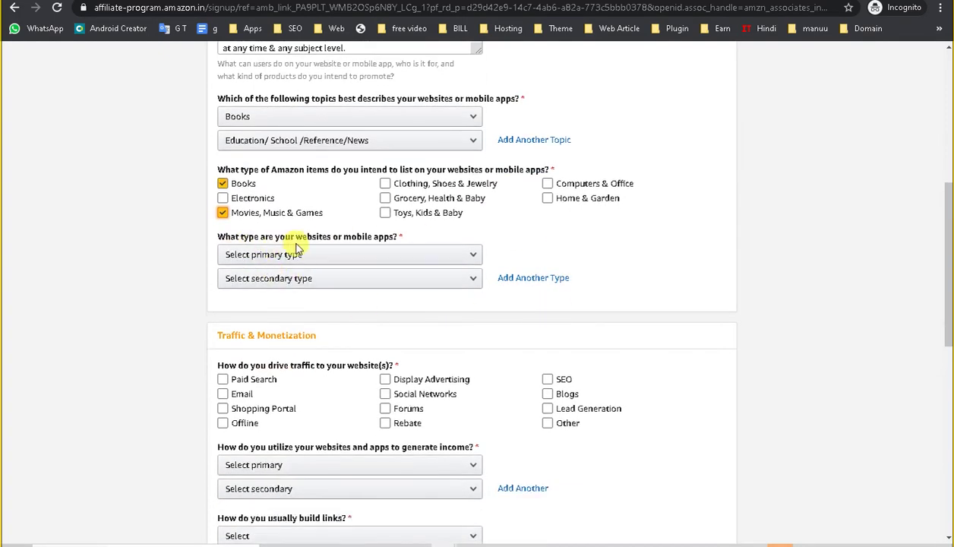
{"action": "left_click", "coordinate": [416, 260]}
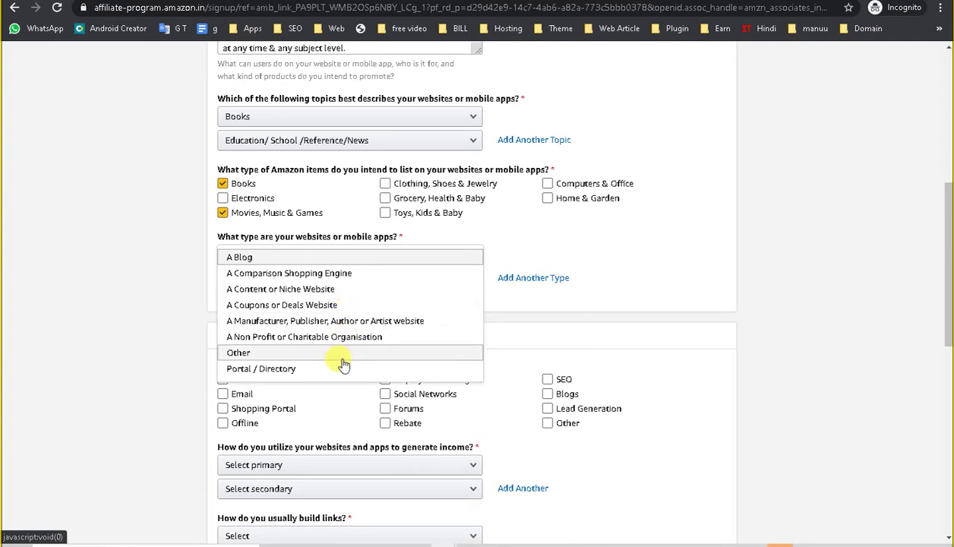
{"action": "left_click", "coordinate": [340, 304]}
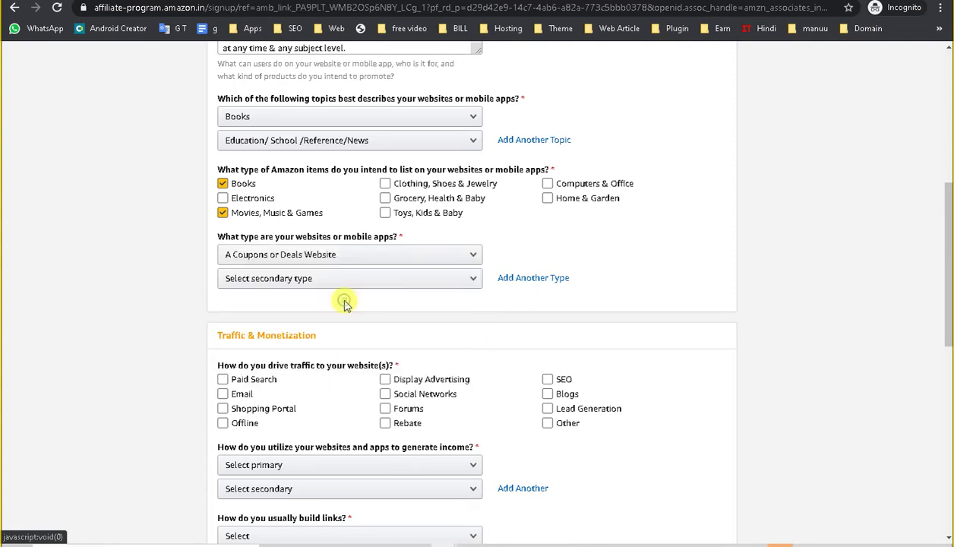
{"action": "left_click", "coordinate": [299, 281]}
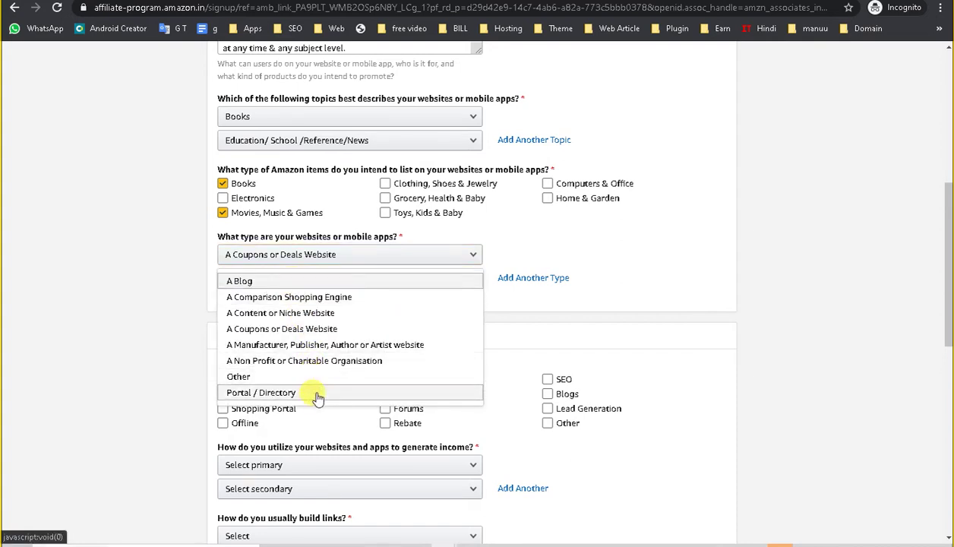
{"action": "scroll", "coordinate": [317, 398], "scroll_direction": "down", "scroll_amount": 1}
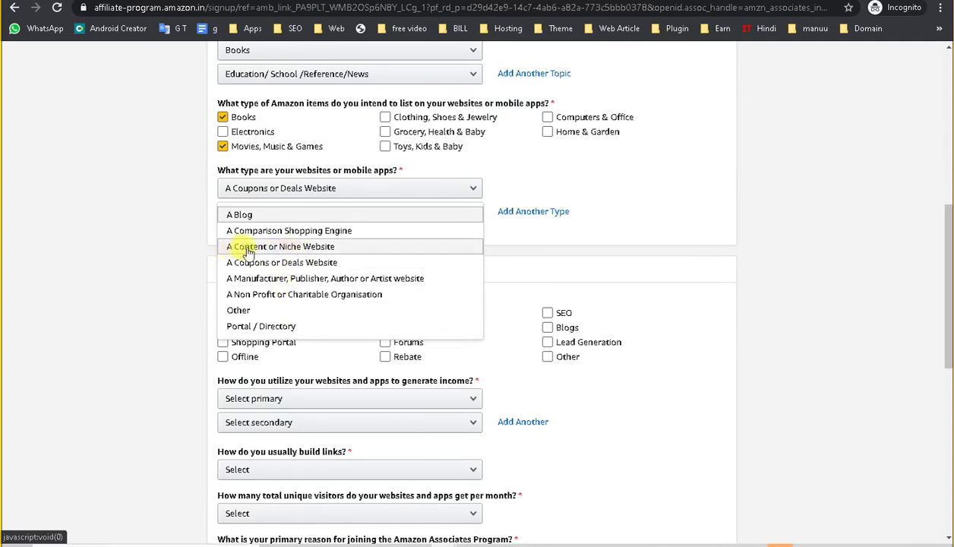
{"action": "left_click", "coordinate": [372, 247]}
{"action": "scroll", "coordinate": [319, 251], "scroll_direction": "down", "scroll_amount": 2}
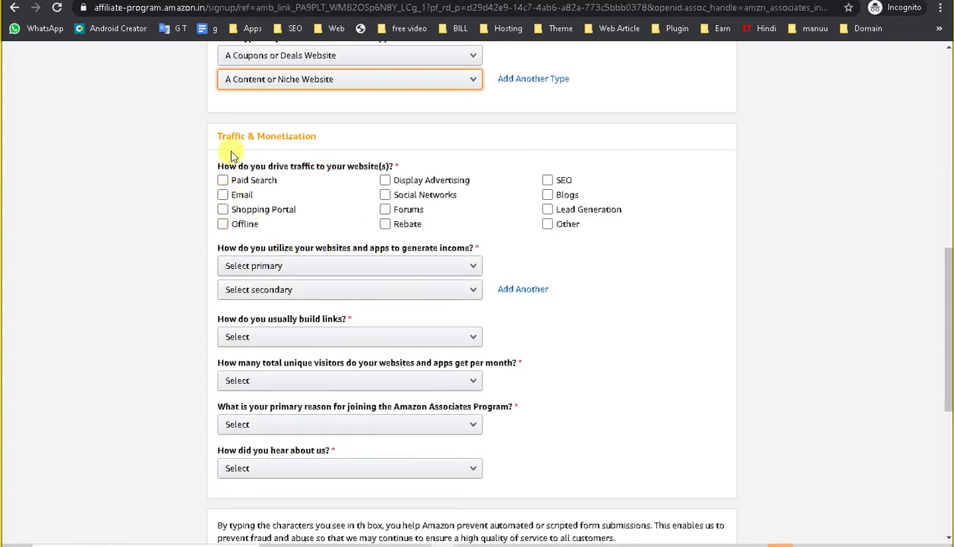
- Tick Paid Search, Email, Offline, Display Advertising, Social Networks, SEO and Blogs as traffic sources
{"action": "left_click_drag", "start_coordinate": [221, 137], "coordinate": [409, 153]}
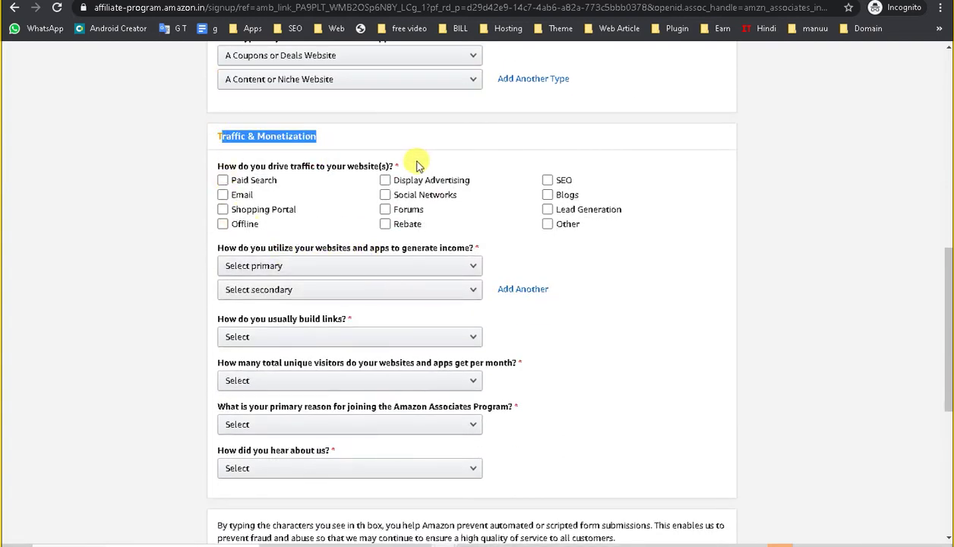
{"action": "left_click", "coordinate": [222, 180]}
{"action": "left_click", "coordinate": [223, 210]}
{"action": "left_click", "coordinate": [223, 195]}
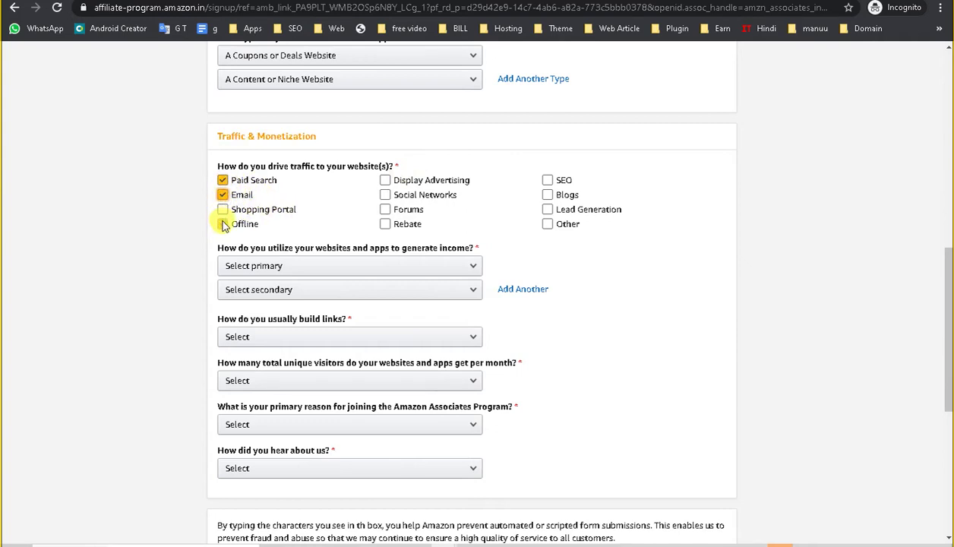
{"action": "left_click", "coordinate": [223, 226]}
{"action": "left_click", "coordinate": [386, 183]}
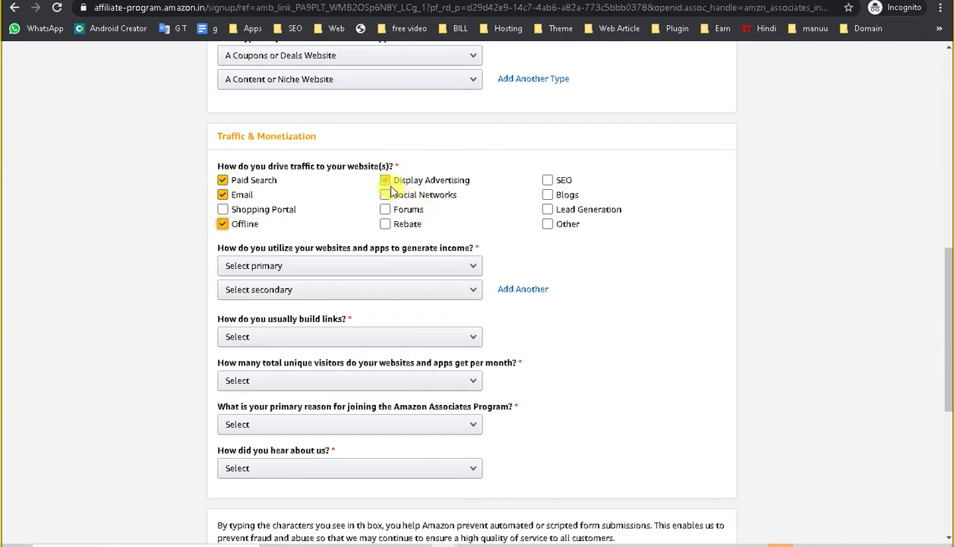
{"action": "left_click", "coordinate": [386, 198]}
{"action": "left_click", "coordinate": [548, 180]}
{"action": "left_click", "coordinate": [548, 196]}
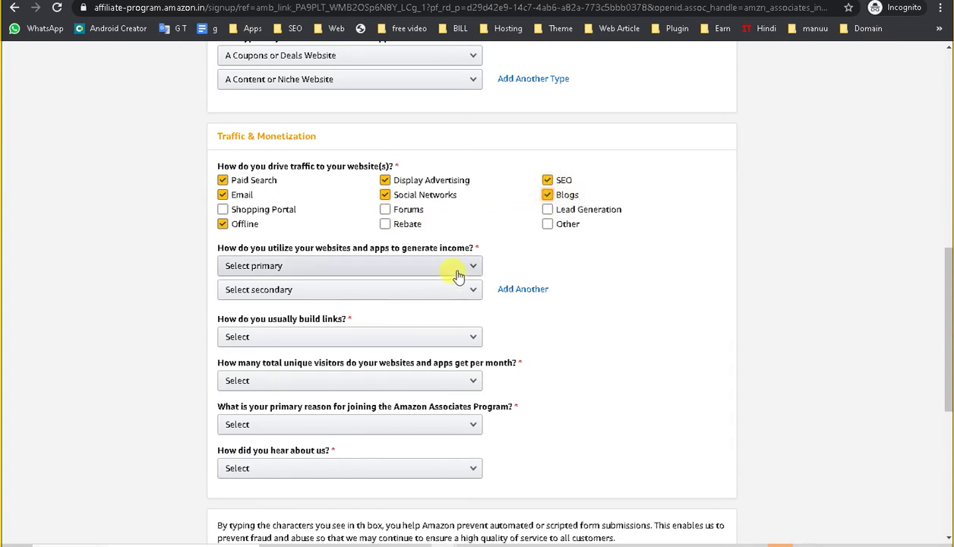
{"action": "scroll", "coordinate": [456, 272], "scroll_direction": "down", "scroll_amount": 2}
{"action": "scroll", "coordinate": [471, 272], "scroll_direction": "up", "scroll_amount": 1}
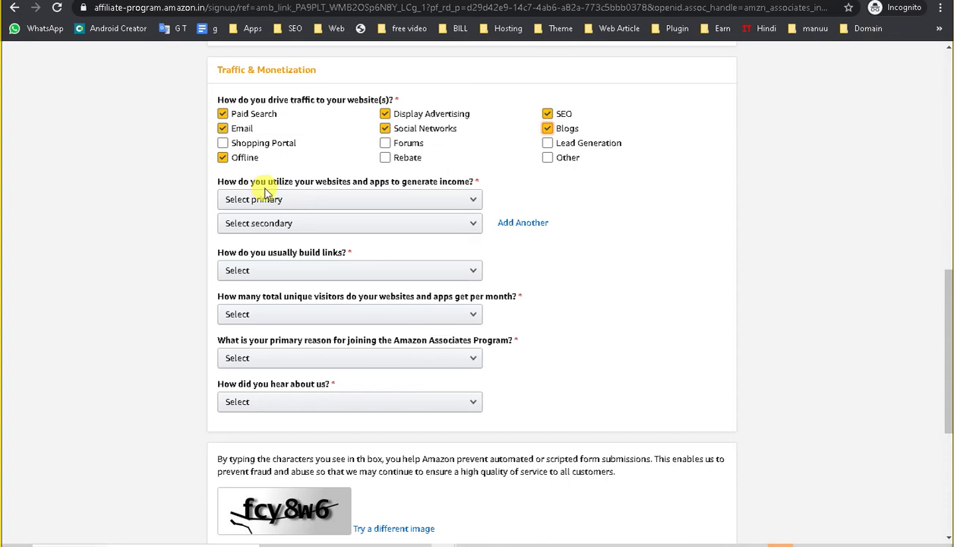
- Set main income to E-commerce/Online Retail, secondary to Display Advertising, and link-building to Blog Editor
{"action": "left_click_drag", "start_coordinate": [229, 182], "coordinate": [506, 195]}
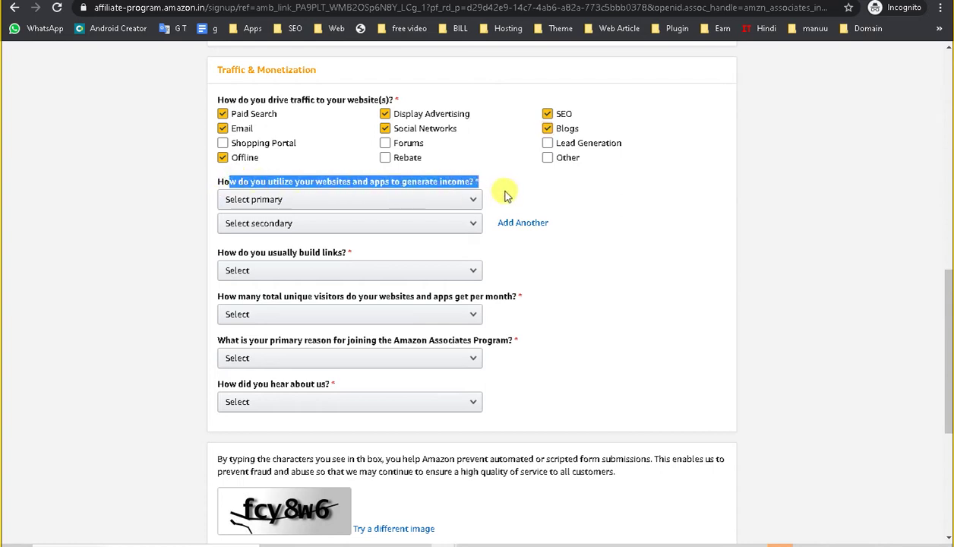
{"action": "left_click", "coordinate": [430, 202]}
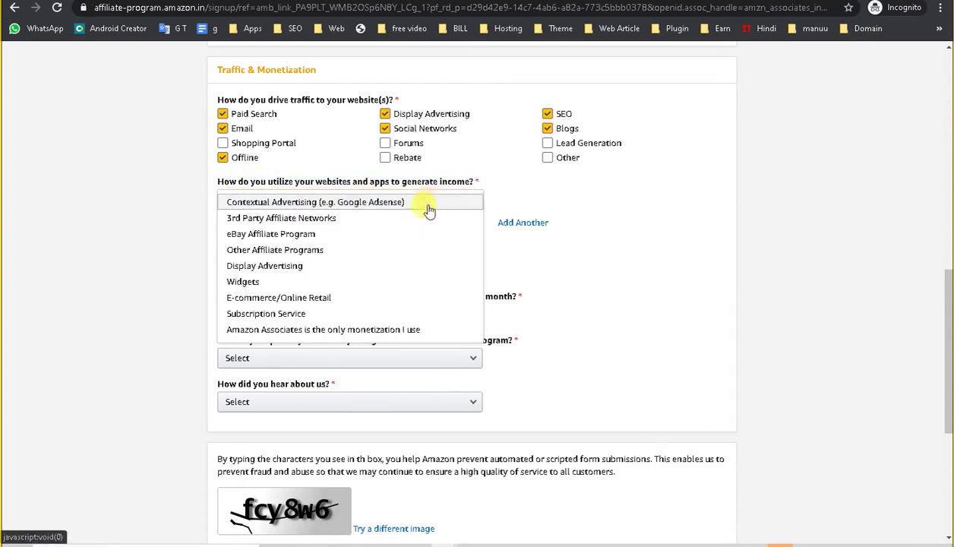
{"action": "left_click", "coordinate": [338, 300]}
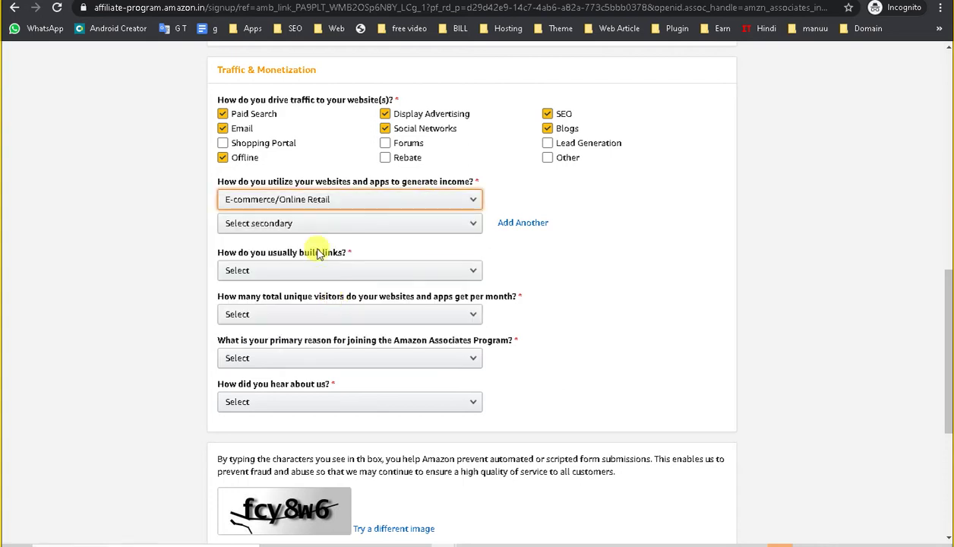
{"action": "left_click", "coordinate": [313, 220]}
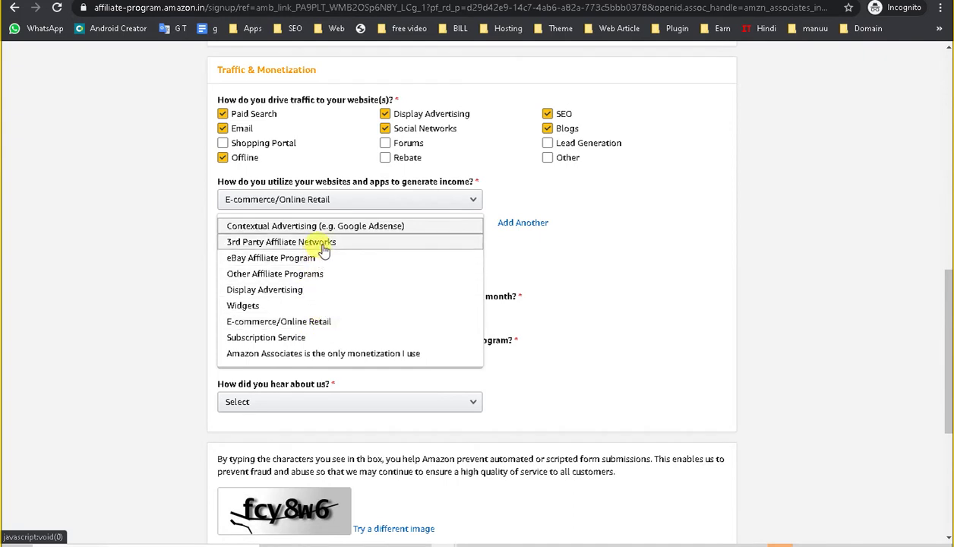
{"action": "left_click", "coordinate": [320, 296]}
{"action": "scroll", "coordinate": [394, 283], "scroll_direction": "down", "scroll_amount": 2}
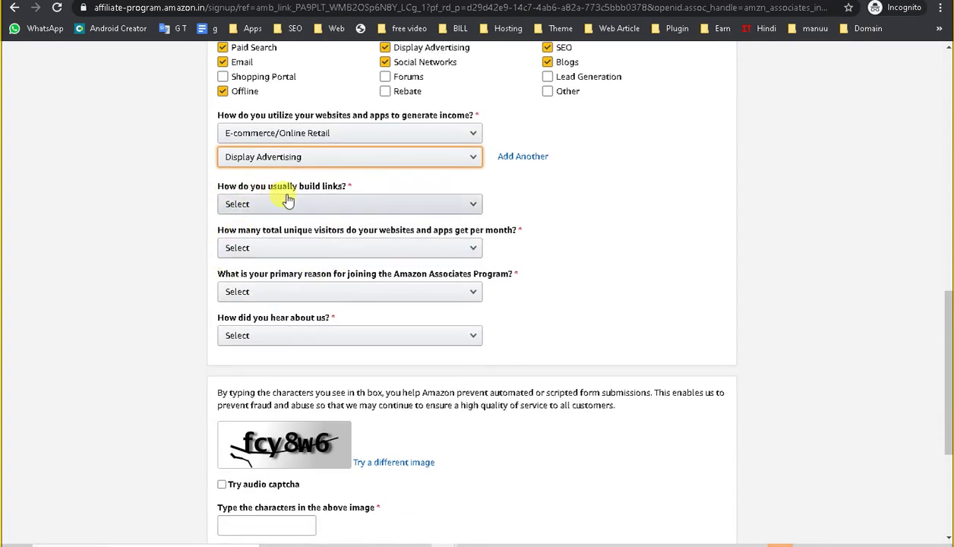
{"action": "left_click", "coordinate": [290, 205]}
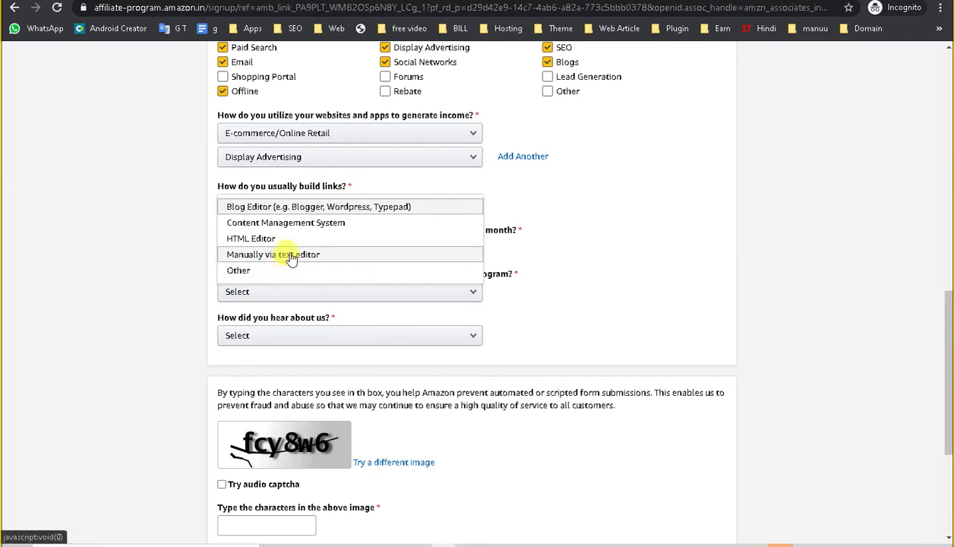
{"action": "left_click", "coordinate": [274, 210]}
{"action": "scroll", "coordinate": [489, 215], "scroll_direction": "down", "scroll_amount": 1}
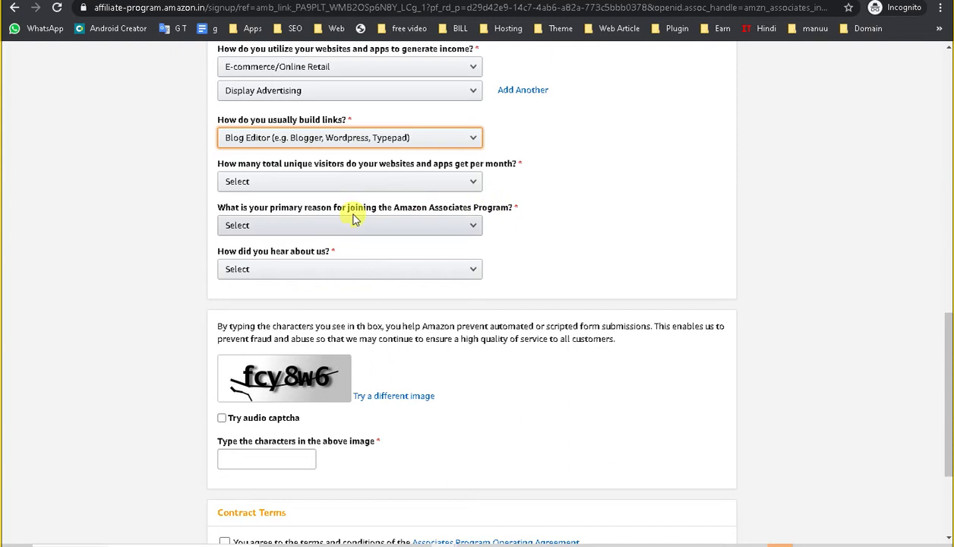
- Set monthly visitors to 'From 501 to 5,000'
{"action": "left_click", "coordinate": [278, 182]}
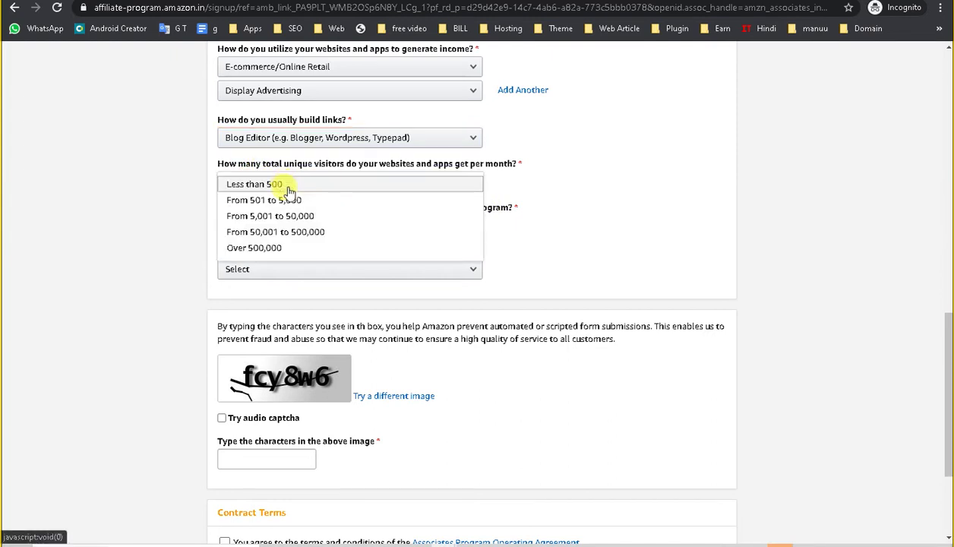
{"action": "left_click", "coordinate": [273, 202]}
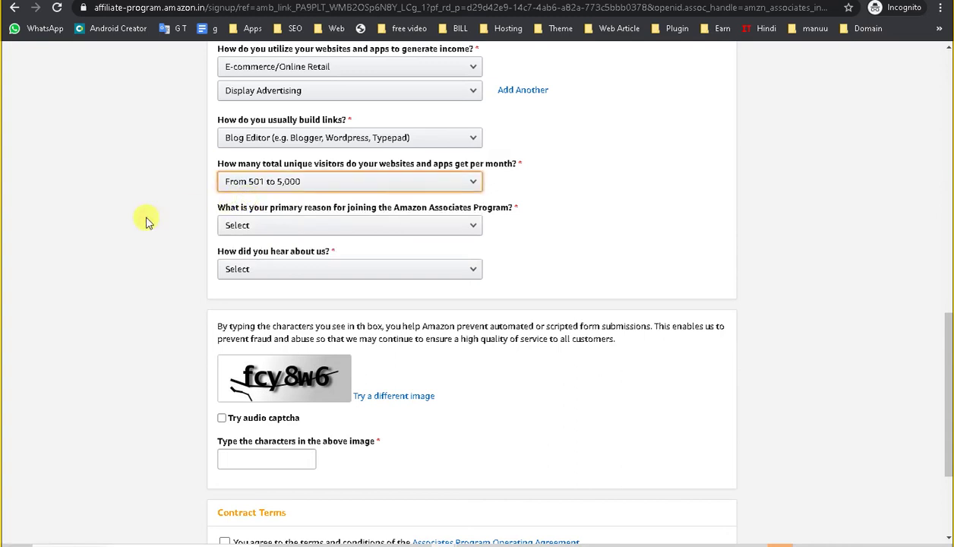
{"action": "left_click", "coordinate": [302, 182]}
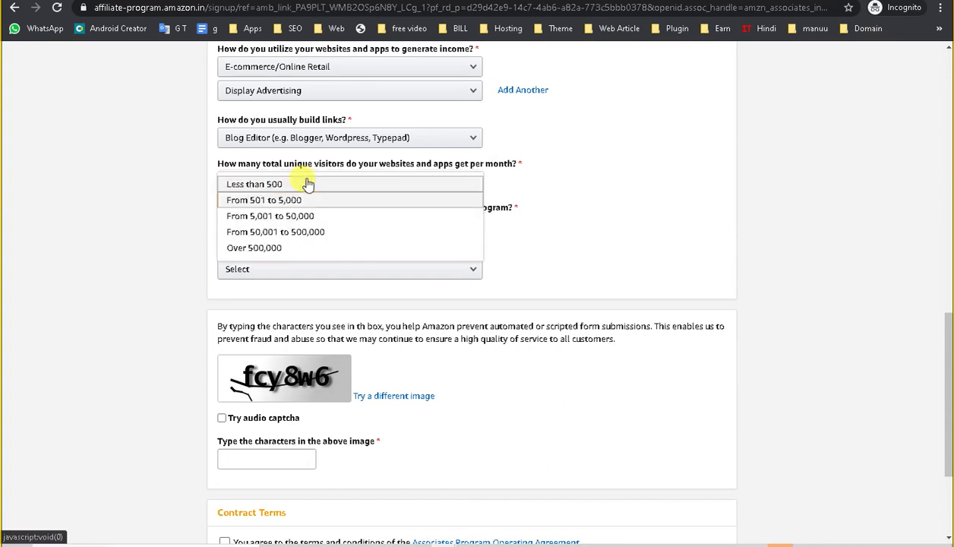
{"action": "left_click", "coordinate": [103, 185]}
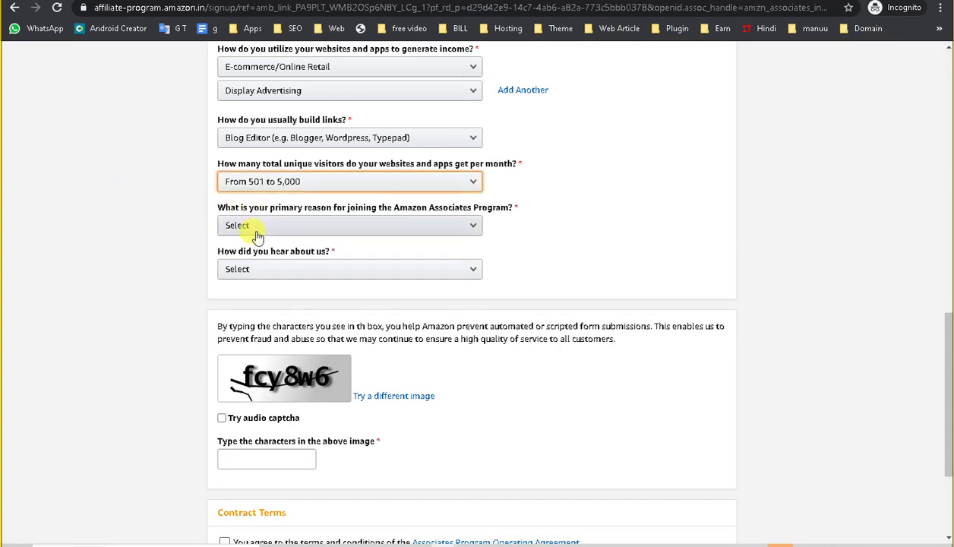
{"action": "left_click", "coordinate": [302, 186]}
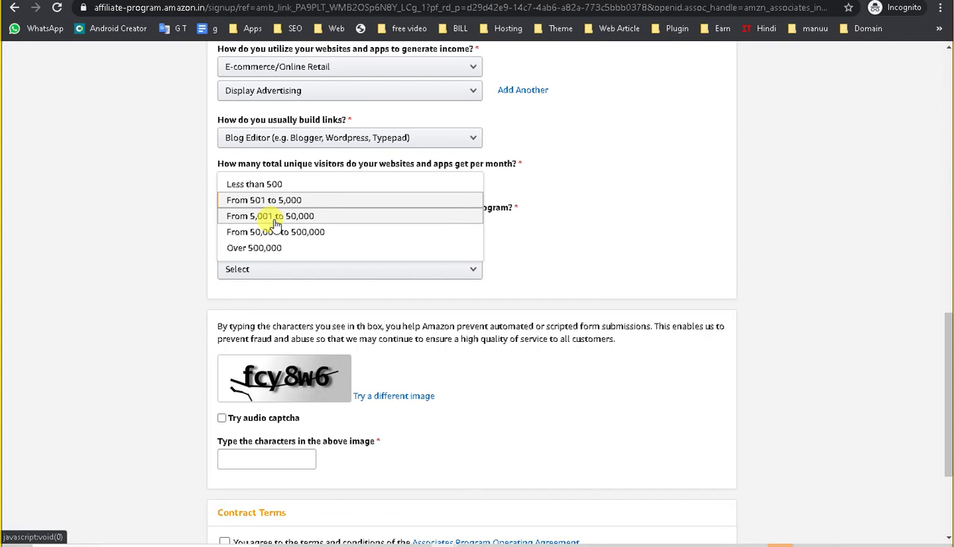
{"action": "left_click", "coordinate": [275, 218]}
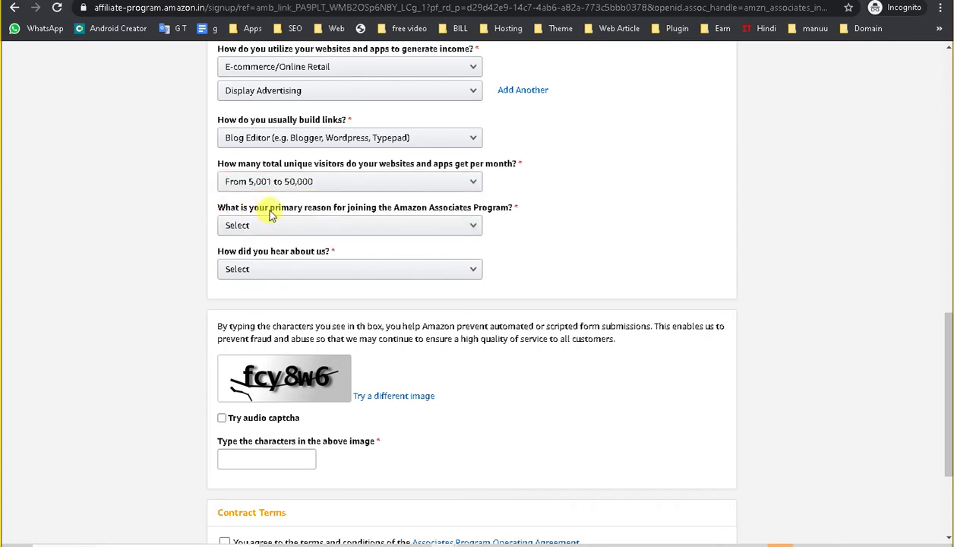
{"action": "left_click", "coordinate": [301, 190]}
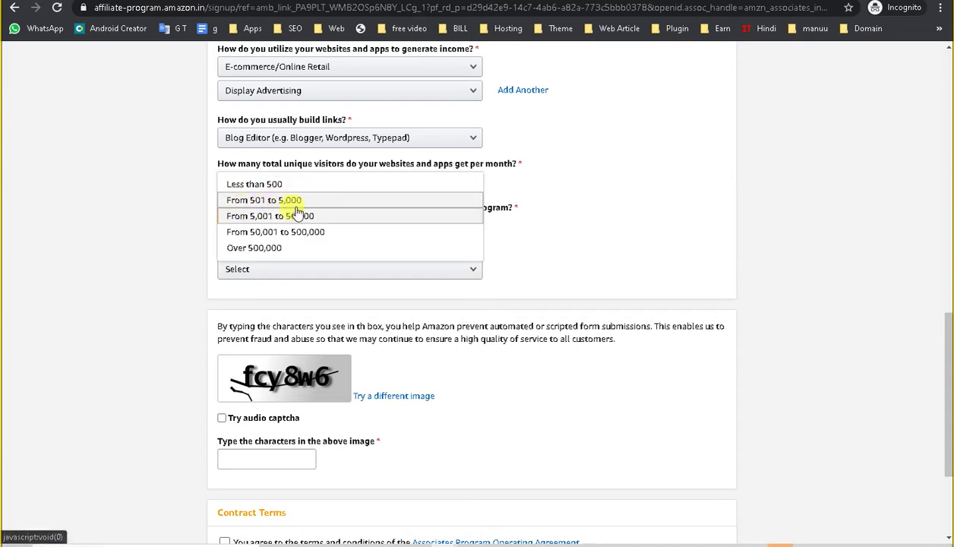
{"action": "left_click", "coordinate": [289, 202]}
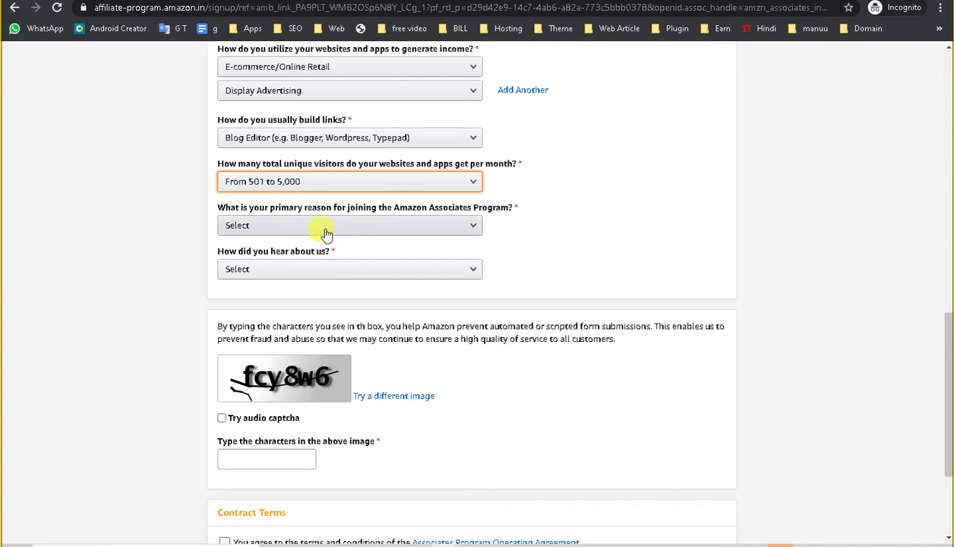
- Choose 'Useful Content for my Site' as the joining reason and 'Word of Mouth' as the referral source
{"action": "left_click", "coordinate": [326, 228]}
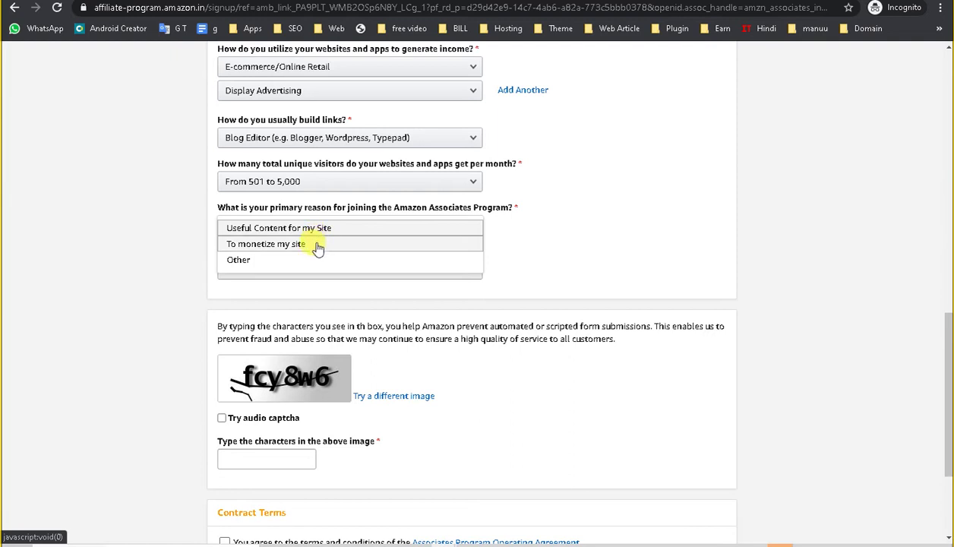
{"action": "left_click", "coordinate": [283, 260]}
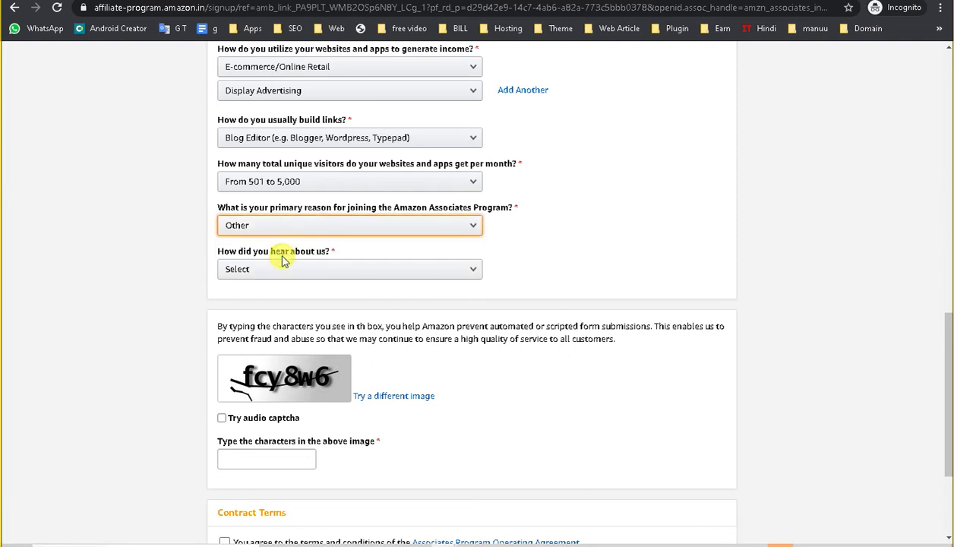
{"action": "left_click", "coordinate": [266, 230]}
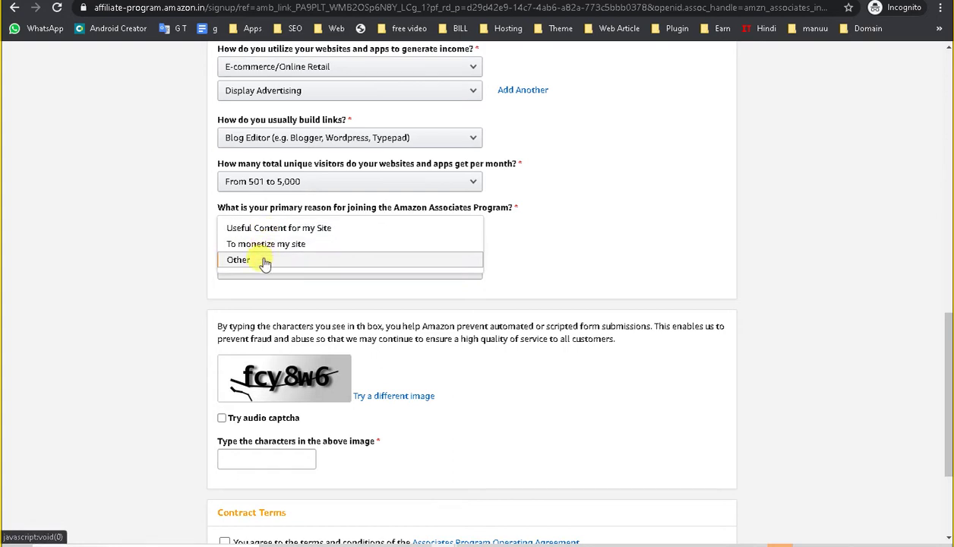
{"action": "left_click", "coordinate": [260, 230]}
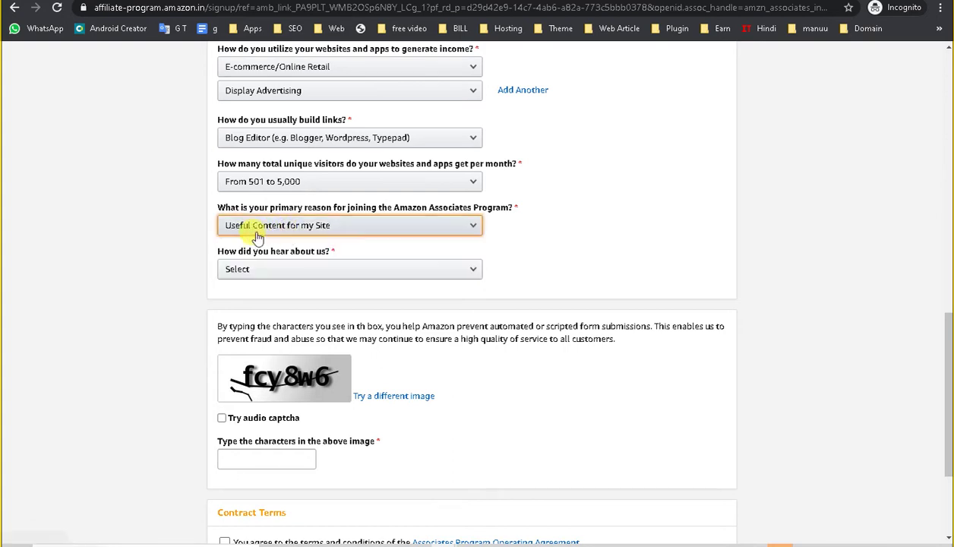
{"action": "scroll", "coordinate": [370, 283], "scroll_direction": "down", "scroll_amount": 1}
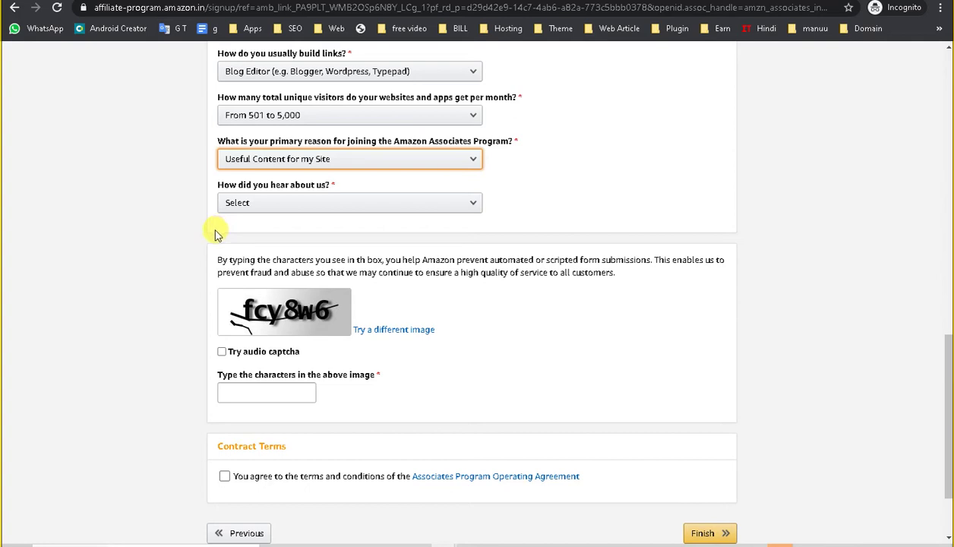
{"action": "left_click", "coordinate": [248, 207]}
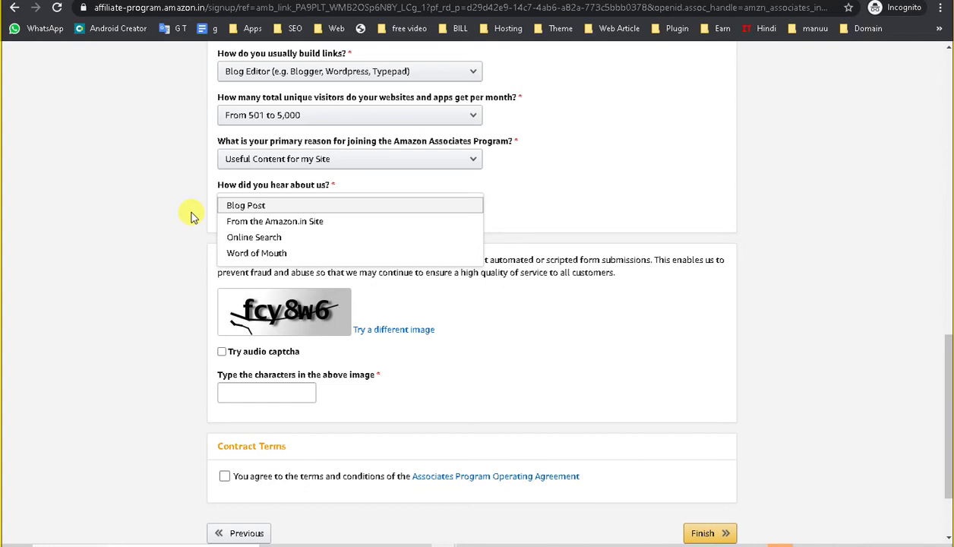
{"action": "left_click", "coordinate": [303, 254]}
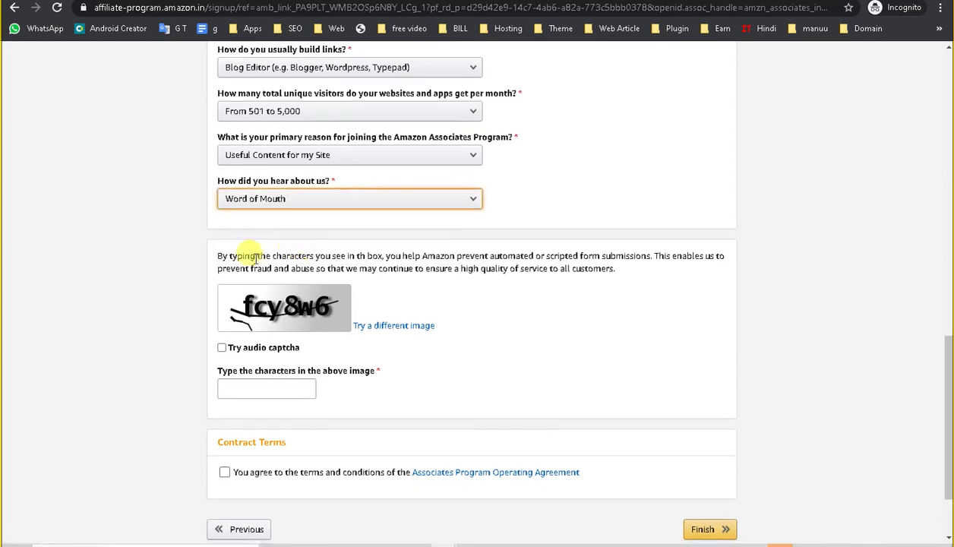
- Type the captcha characters, tick the Operating Agreement box, and click Finish
{"action": "scroll", "coordinate": [250, 255], "scroll_direction": "down", "scroll_amount": 3}
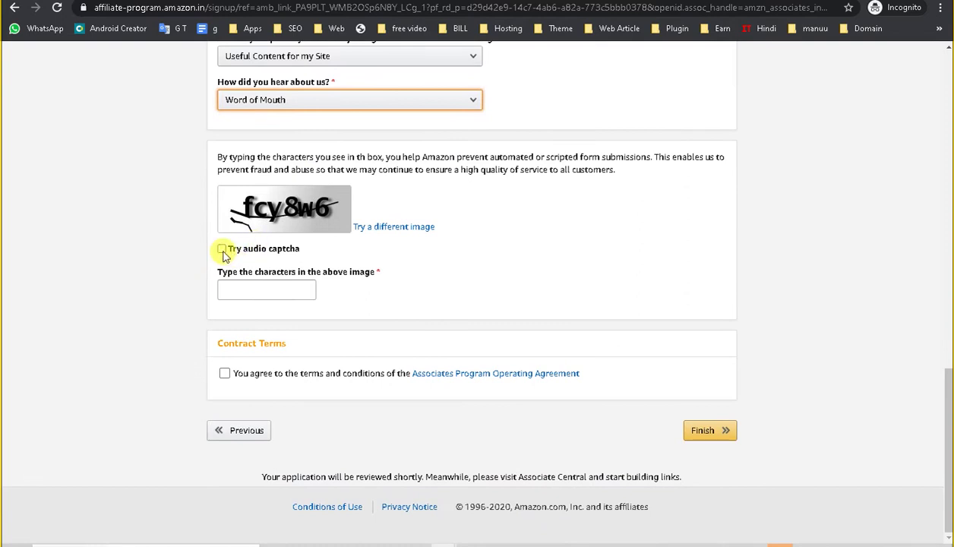
{"action": "left_click", "coordinate": [245, 291]}
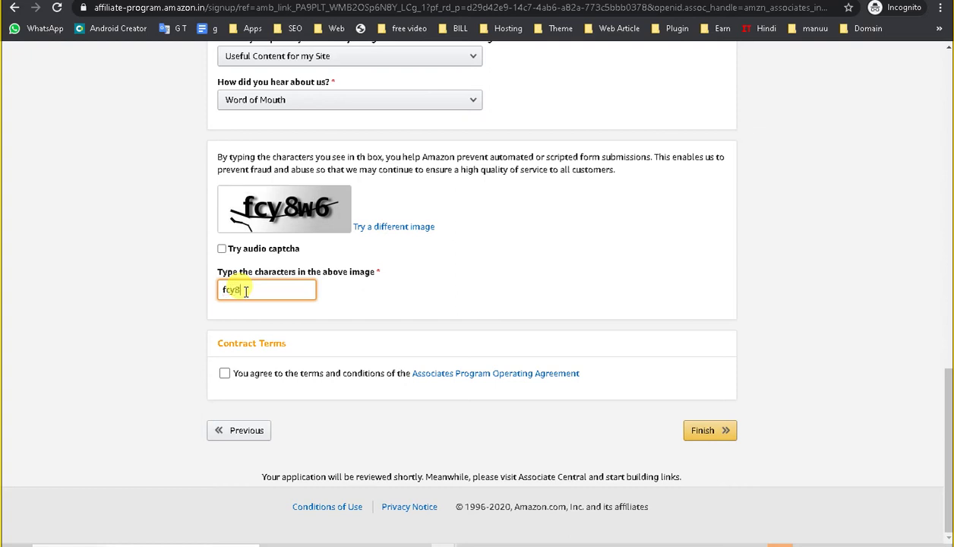
{"action": "type", "text": "fcy8w6"}
{"action": "left_click", "coordinate": [224, 373]}
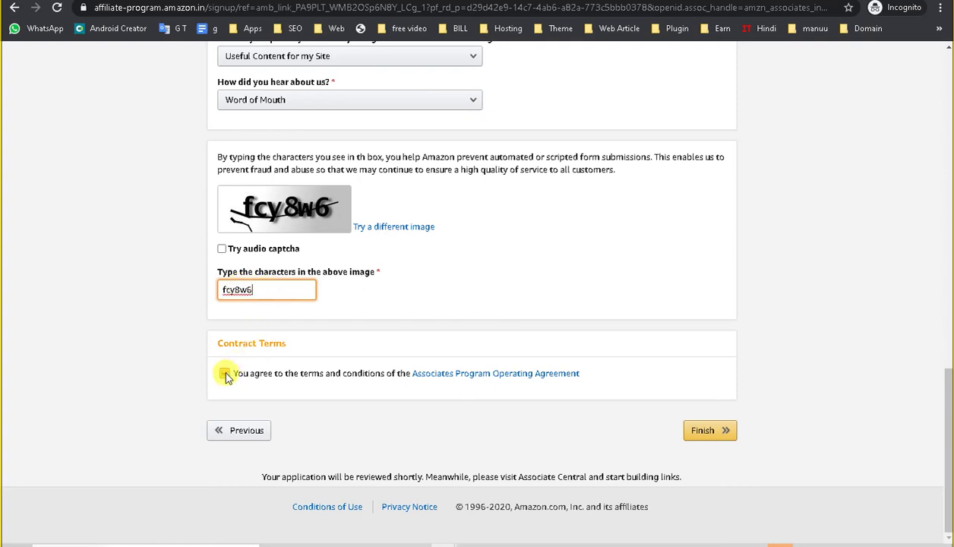
{"action": "left_click", "coordinate": [269, 289]}
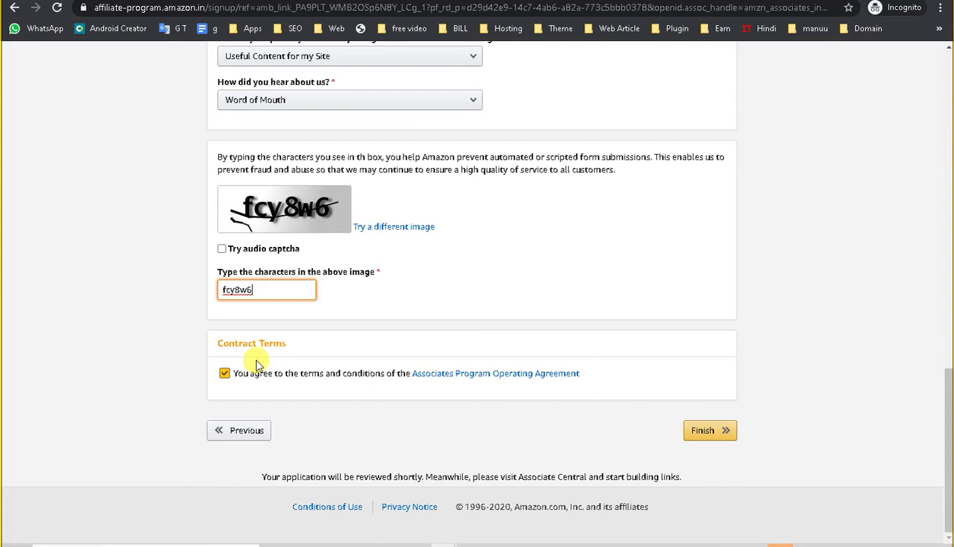
{"action": "left_click", "coordinate": [703, 434]}
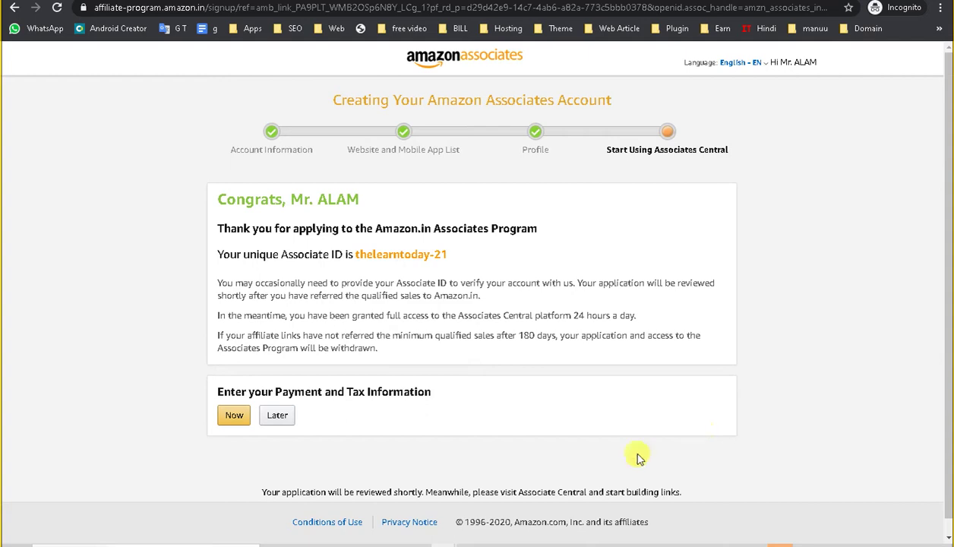
- Note the newly issued Associate ID and choose Later for payment and tax information
{"action": "left_click_drag", "start_coordinate": [448, 255], "coordinate": [355, 255]}
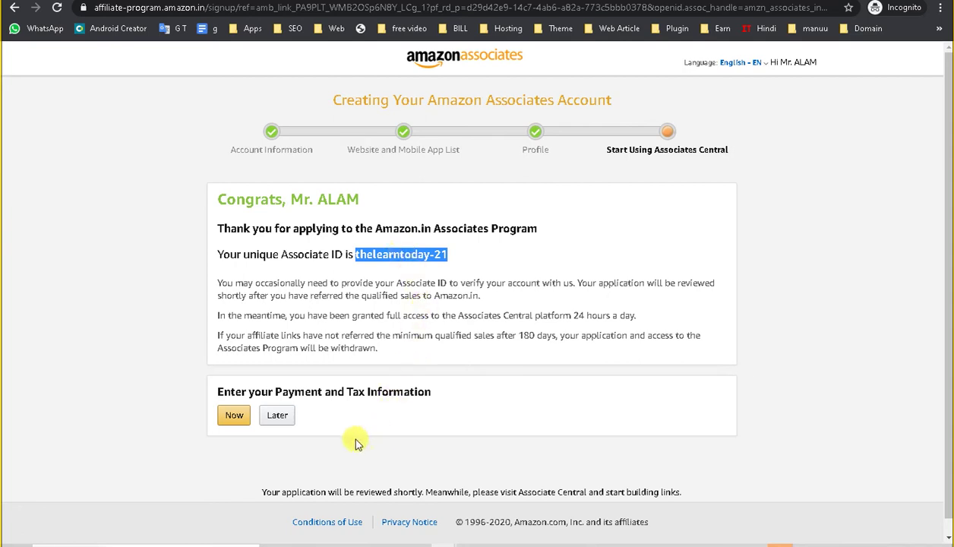
{"action": "left_click", "coordinate": [278, 418]}
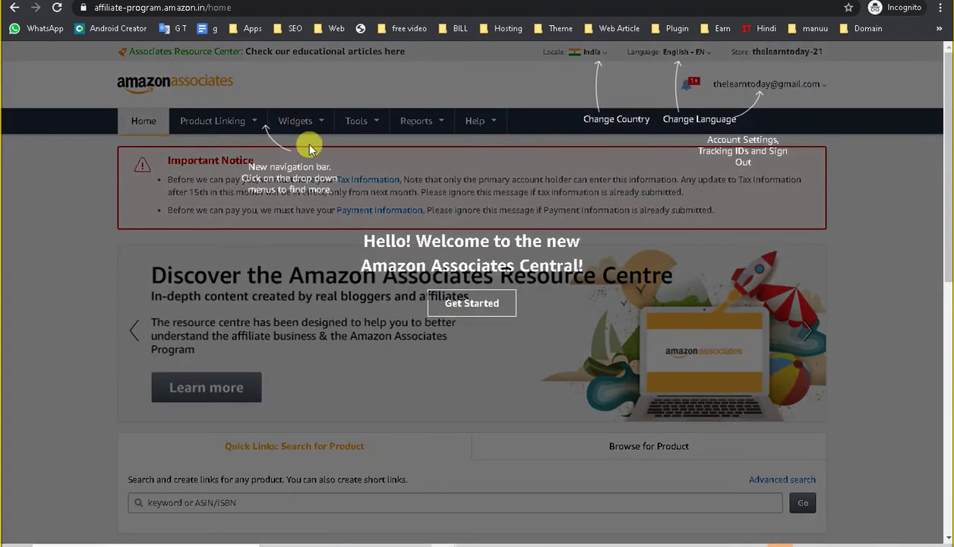
- Close the welcome overlay and scroll through the ₹0.00 earnings overview and recommended products
{"action": "scroll", "coordinate": [327, 257], "scroll_direction": "down", "scroll_amount": 4}
{"action": "scroll", "coordinate": [327, 258], "scroll_direction": "up", "scroll_amount": 4}
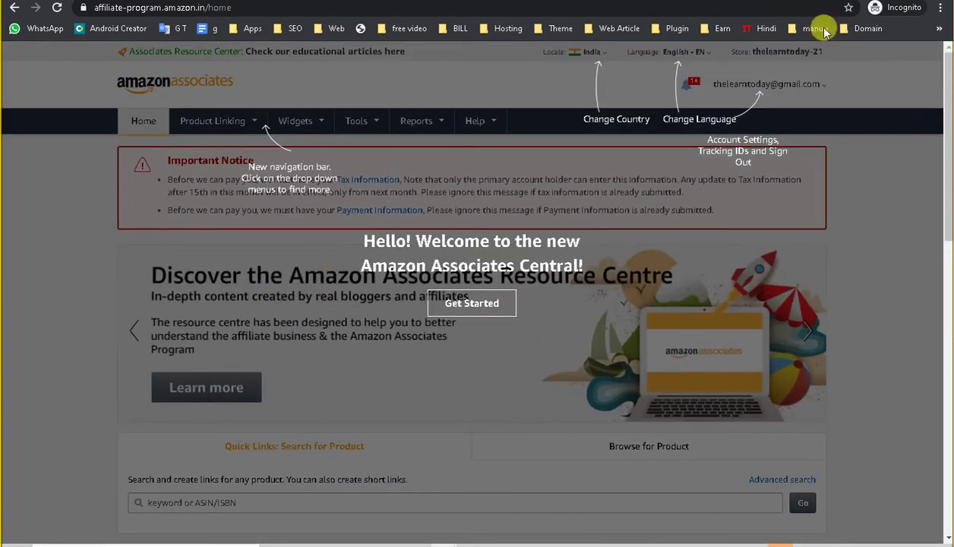
{"action": "left_click", "coordinate": [472, 304]}
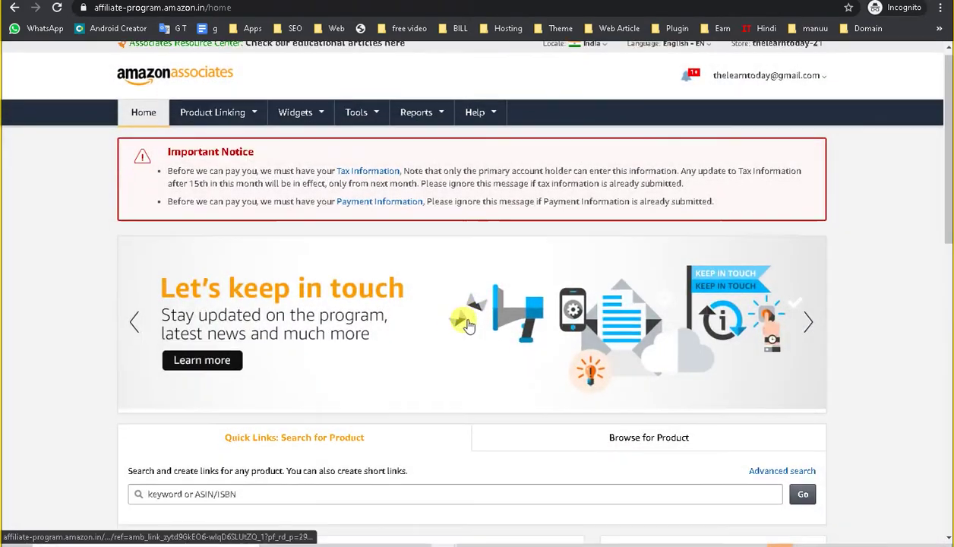
{"action": "scroll", "coordinate": [449, 309], "scroll_direction": "down", "scroll_amount": 8}
{"action": "scroll", "coordinate": [444, 317], "scroll_direction": "down", "scroll_amount": 2}
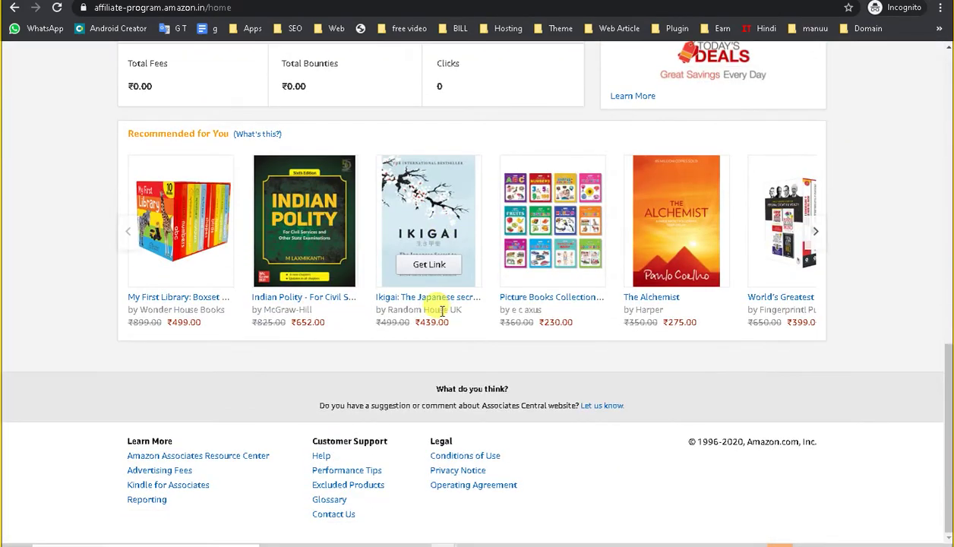
{"action": "scroll", "coordinate": [441, 308], "scroll_direction": "up", "scroll_amount": 10}
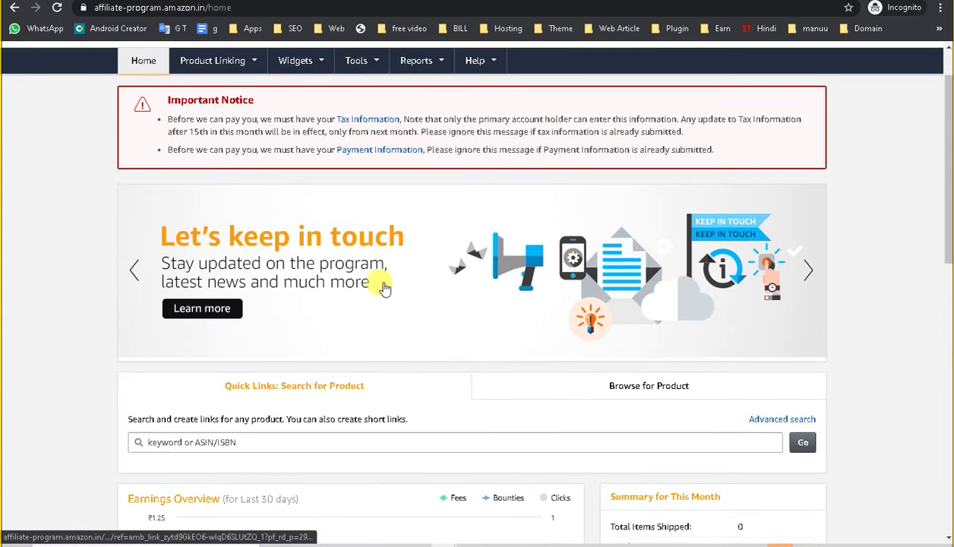
{"action": "scroll", "coordinate": [382, 286], "scroll_direction": "up", "scroll_amount": 1}
{"action": "mouse_move", "coordinate": [689, 85]}
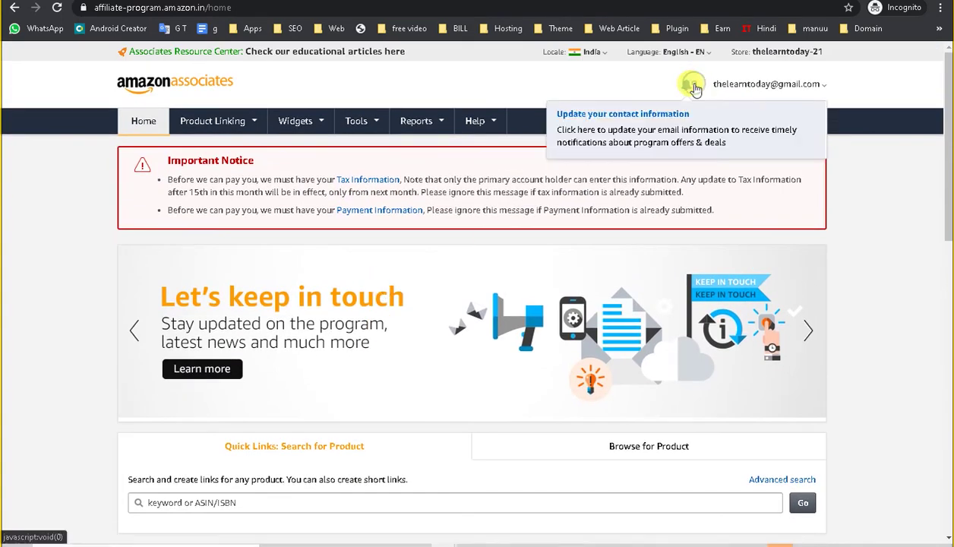
{"action": "scroll", "coordinate": [317, 280], "scroll_direction": "down", "scroll_amount": 3}
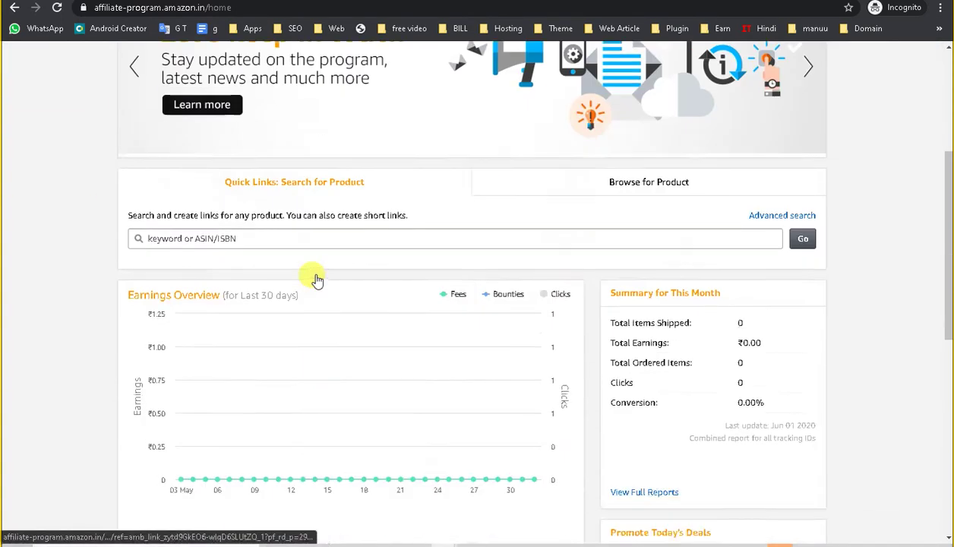
{"action": "scroll", "coordinate": [317, 280], "scroll_direction": "down", "scroll_amount": 5}
{"action": "scroll", "coordinate": [317, 279], "scroll_direction": "up", "scroll_amount": 5}
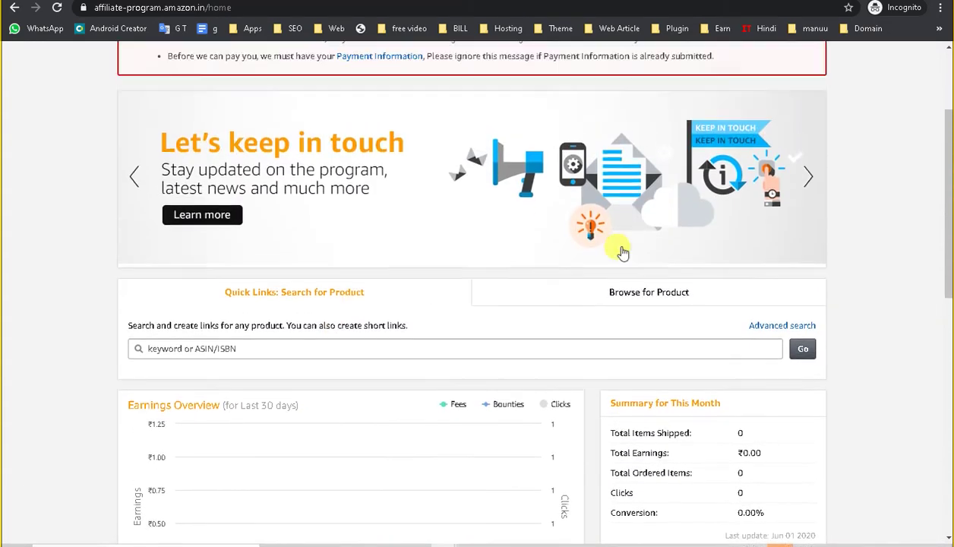
{"action": "scroll", "coordinate": [617, 249], "scroll_direction": "down", "scroll_amount": 7}
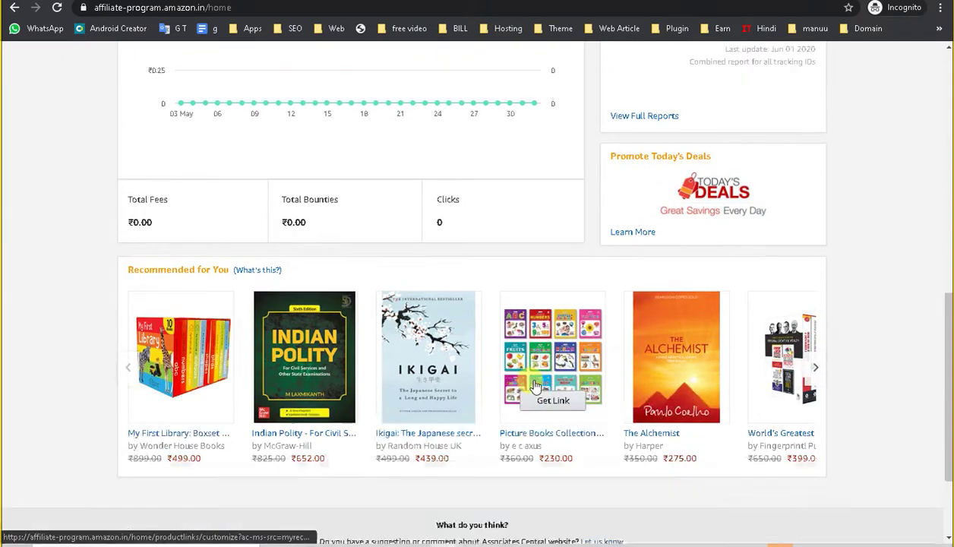
{"action": "scroll", "coordinate": [532, 373], "scroll_direction": "up", "scroll_amount": 8}
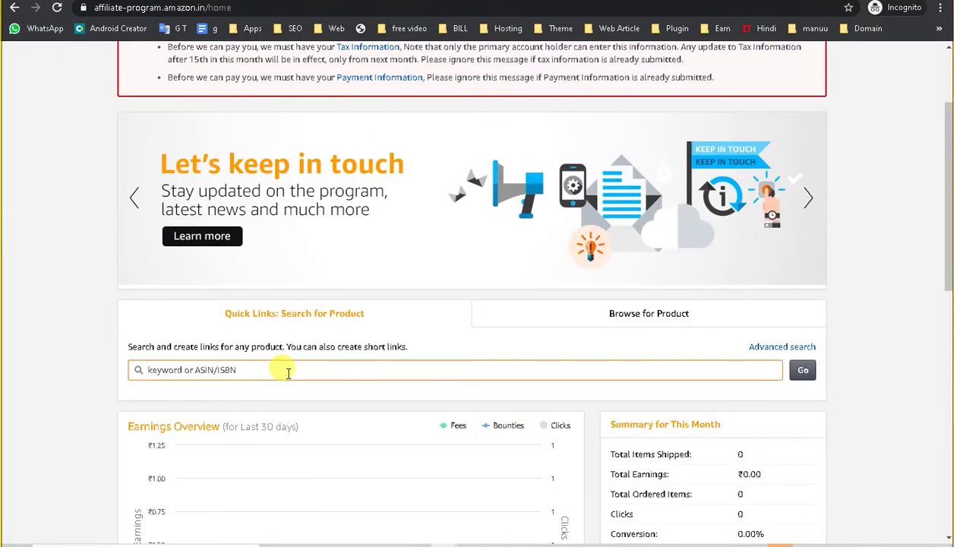
{"action": "type", "text": "book"}
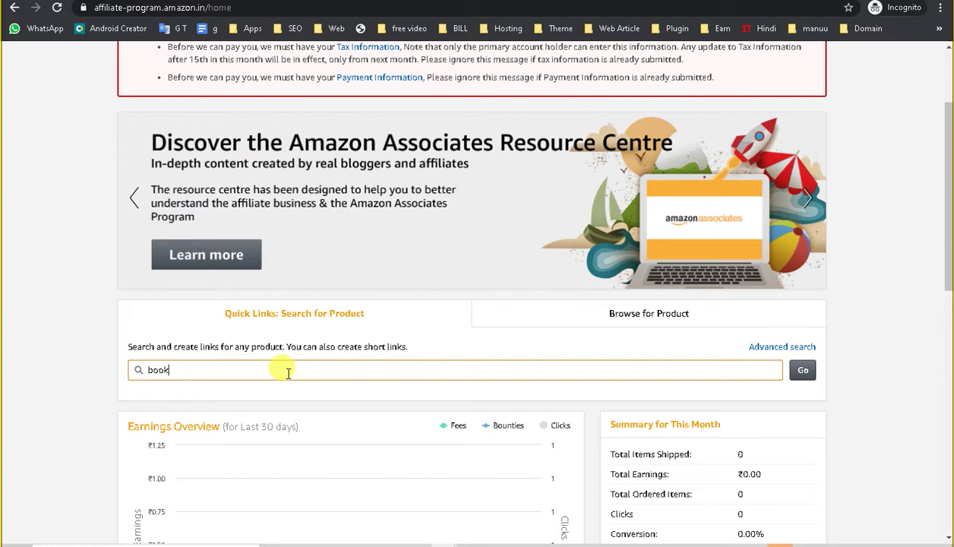
{"action": "left_click", "coordinate": [804, 370]}
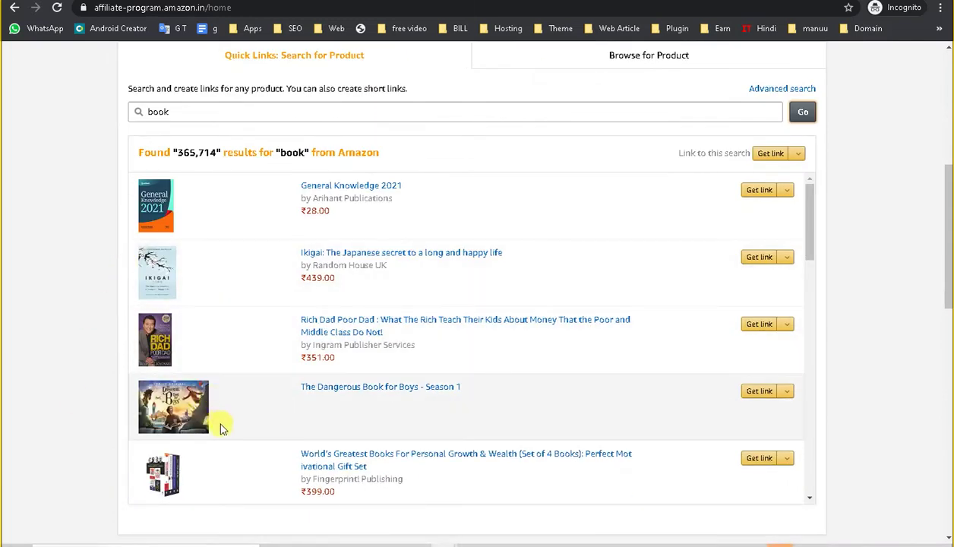
{"action": "scroll", "coordinate": [221, 435], "scroll_direction": "down", "scroll_amount": 1}
{"action": "scroll", "coordinate": [222, 434], "scroll_direction": "down", "scroll_amount": 1}
{"action": "scroll", "coordinate": [251, 391], "scroll_direction": "up", "scroll_amount": 2}
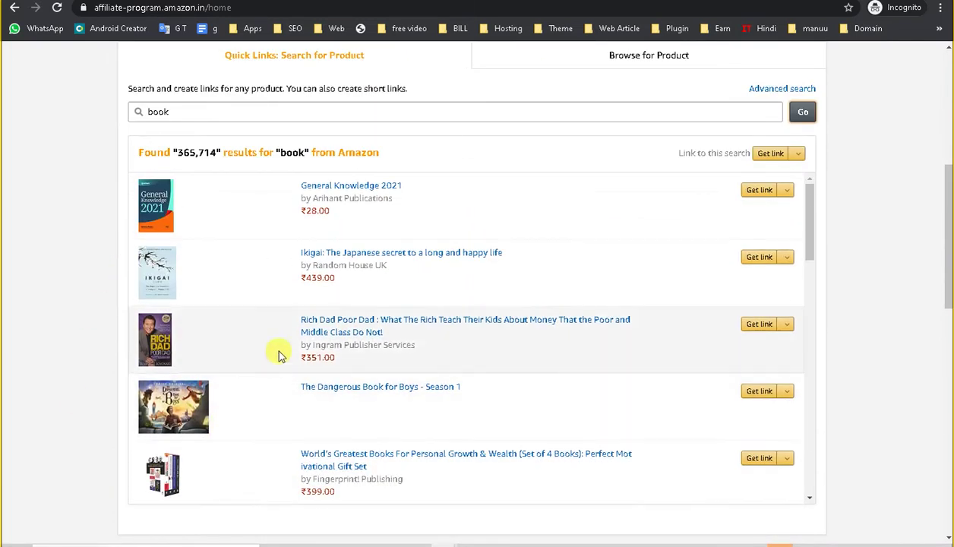
- Get a link for General Knowledge 2021 and preview its text-only and image-only versions
{"action": "left_click", "coordinate": [766, 190]}
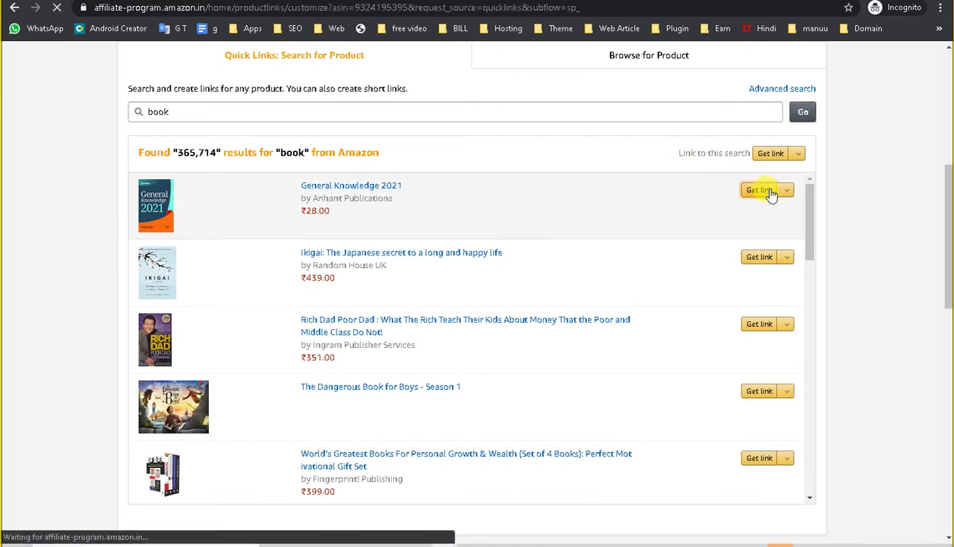
{"action": "scroll", "coordinate": [502, 330], "scroll_direction": "down", "scroll_amount": 2}
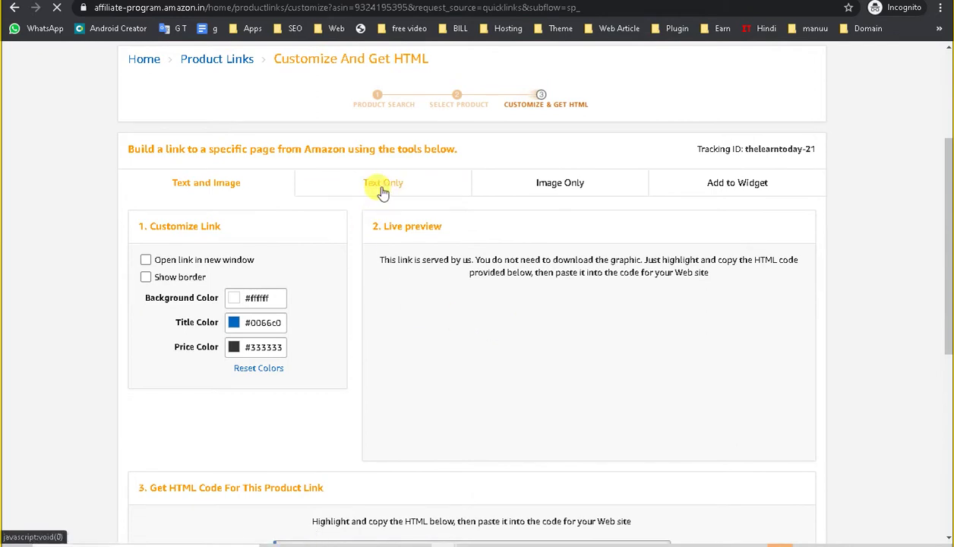
{"action": "scroll", "coordinate": [448, 430], "scroll_direction": "down", "scroll_amount": 2}
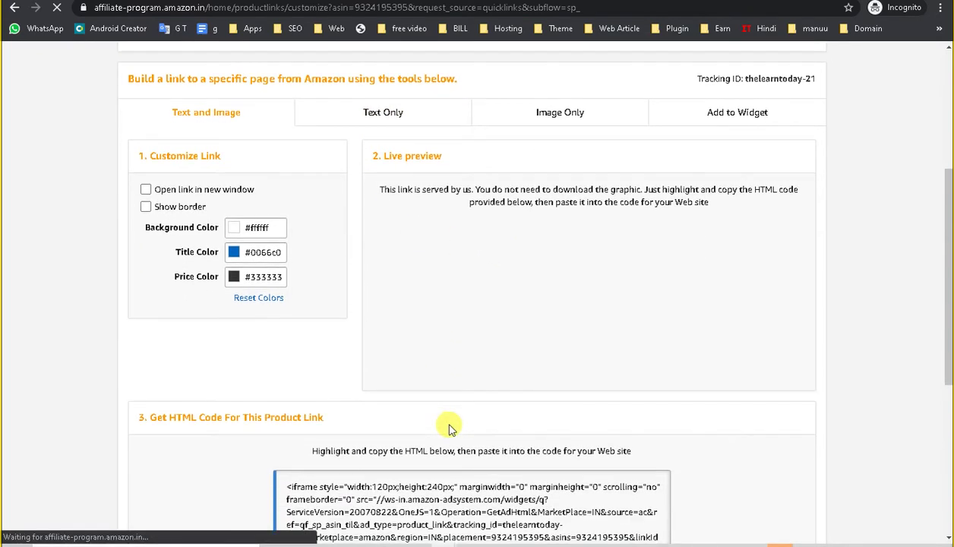
{"action": "scroll", "coordinate": [448, 429], "scroll_direction": "down", "scroll_amount": 2}
{"action": "scroll", "coordinate": [448, 430], "scroll_direction": "up", "scroll_amount": 1}
{"action": "scroll", "coordinate": [449, 429], "scroll_direction": "up", "scroll_amount": 3}
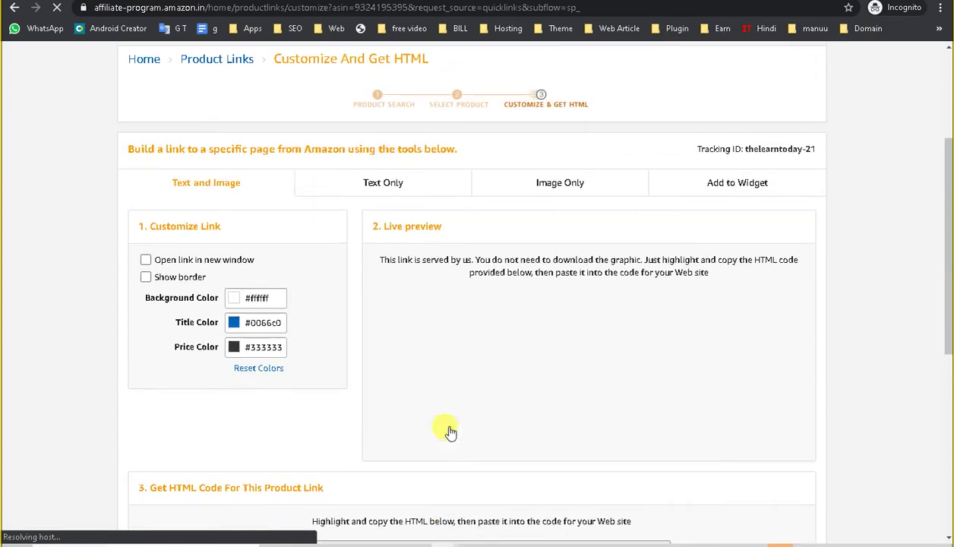
{"action": "left_click", "coordinate": [379, 183]}
{"action": "scroll", "coordinate": [378, 185], "scroll_direction": "down", "scroll_amount": 3}
{"action": "scroll", "coordinate": [378, 184], "scroll_direction": "up", "scroll_amount": 3}
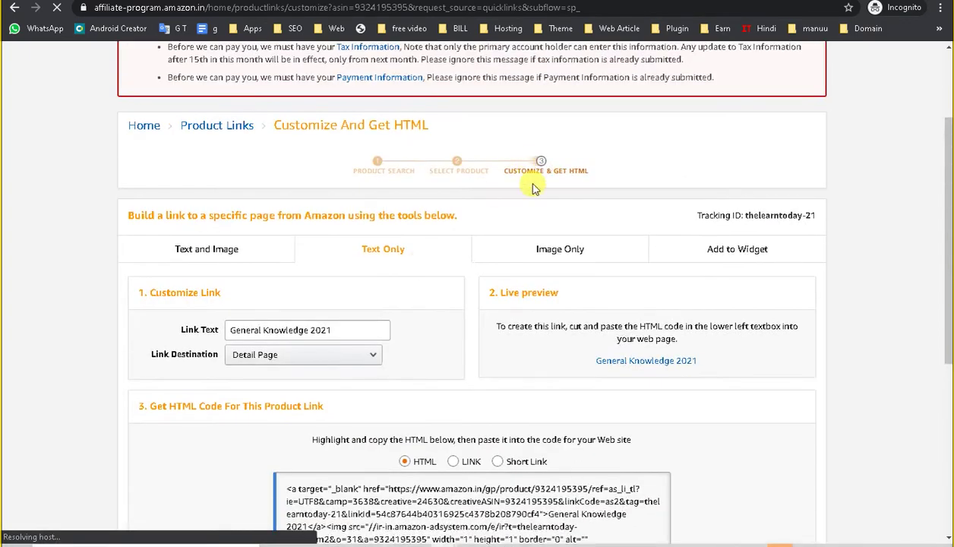
{"action": "left_click", "coordinate": [536, 242]}
{"action": "left_click", "coordinate": [717, 250]}
{"action": "left_click", "coordinate": [576, 251]}
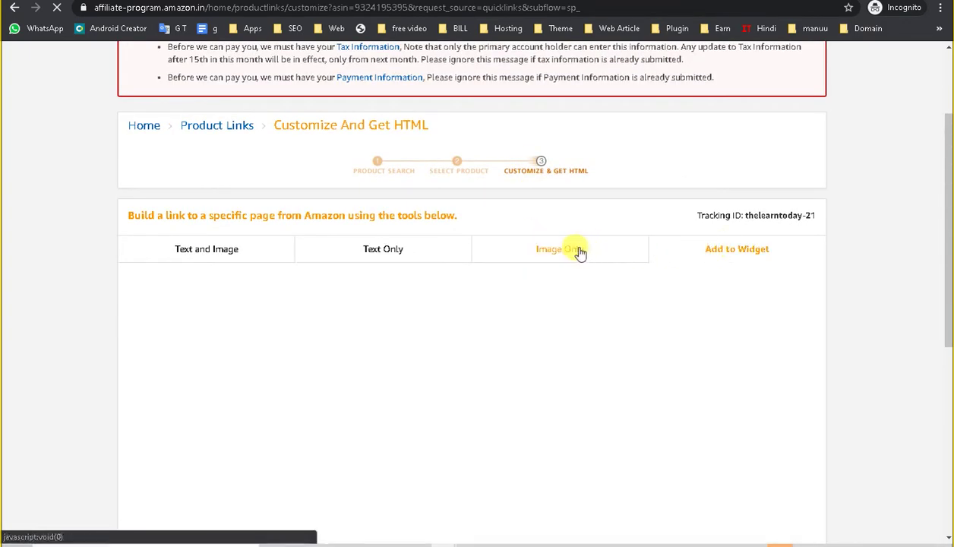
- Select the image-only link code and try it in the browser address bar
{"action": "scroll", "coordinate": [741, 248], "scroll_direction": "down", "scroll_amount": 3}
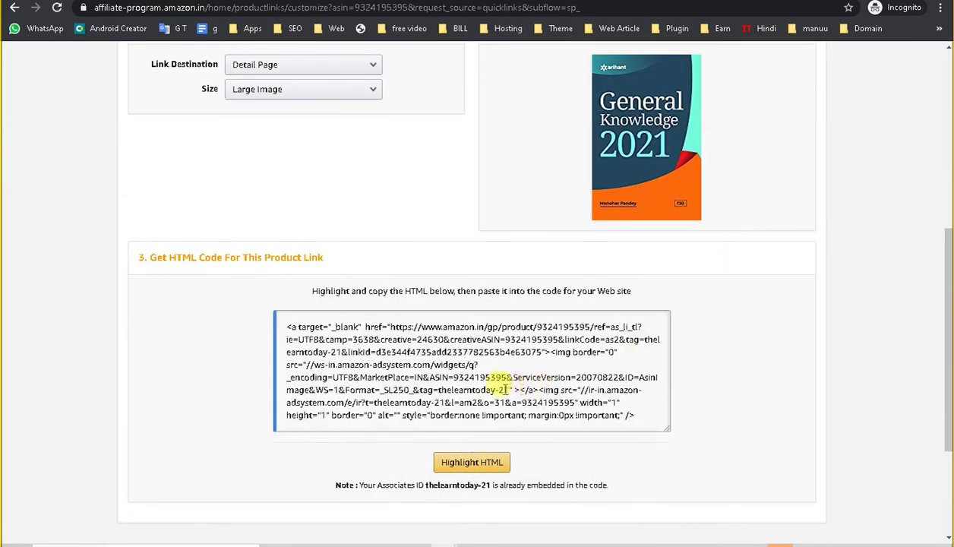
{"action": "left_click", "coordinate": [494, 390]}
{"action": "scroll", "coordinate": [494, 399], "scroll_direction": "down", "scroll_amount": 1}
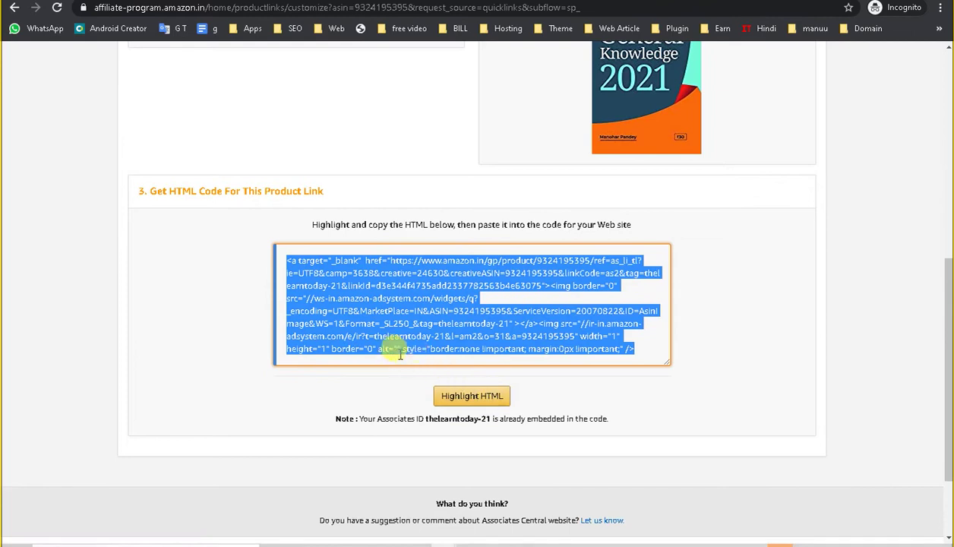
{"action": "scroll", "coordinate": [536, 318], "scroll_direction": "down", "scroll_amount": 1}
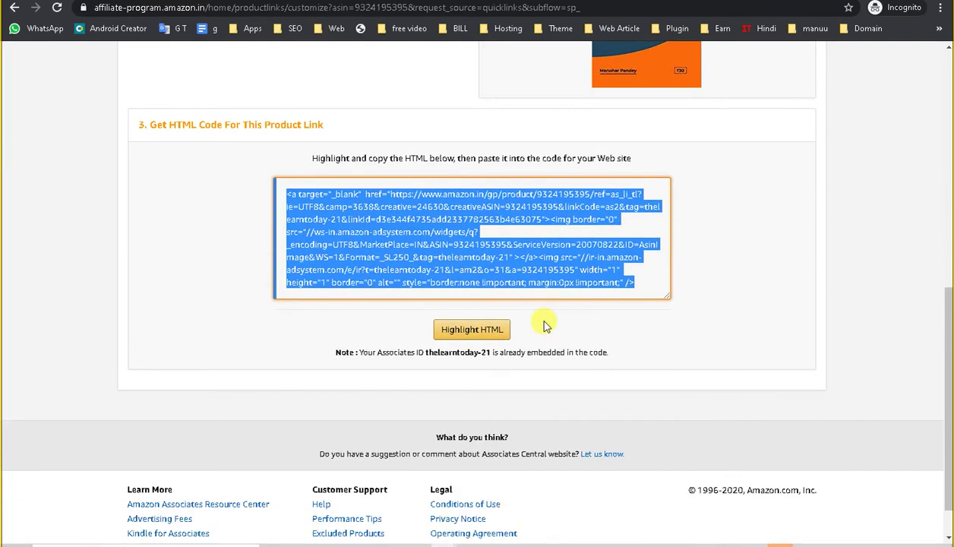
{"action": "left_click", "coordinate": [371, 9]}
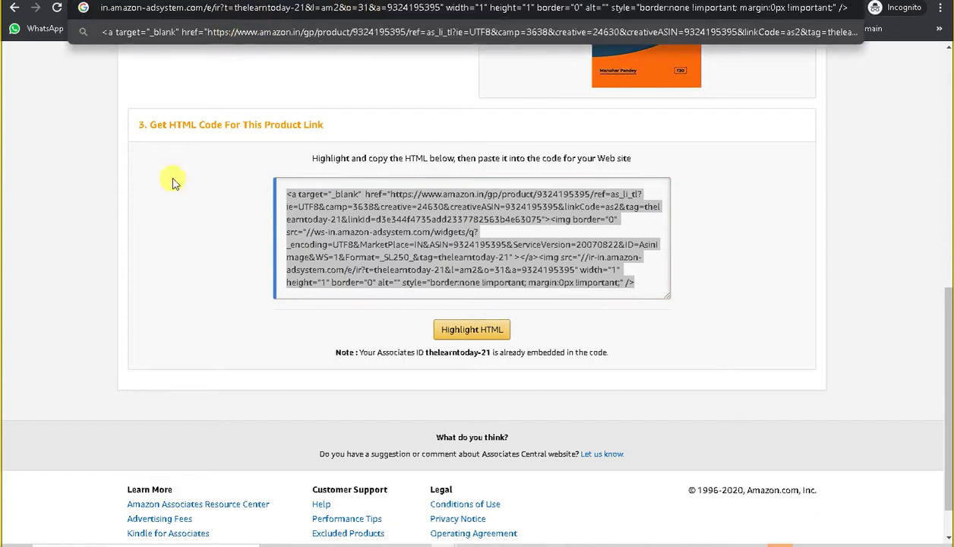
{"action": "left_click", "coordinate": [80, 213]}
{"action": "left_click", "coordinate": [456, 262]}
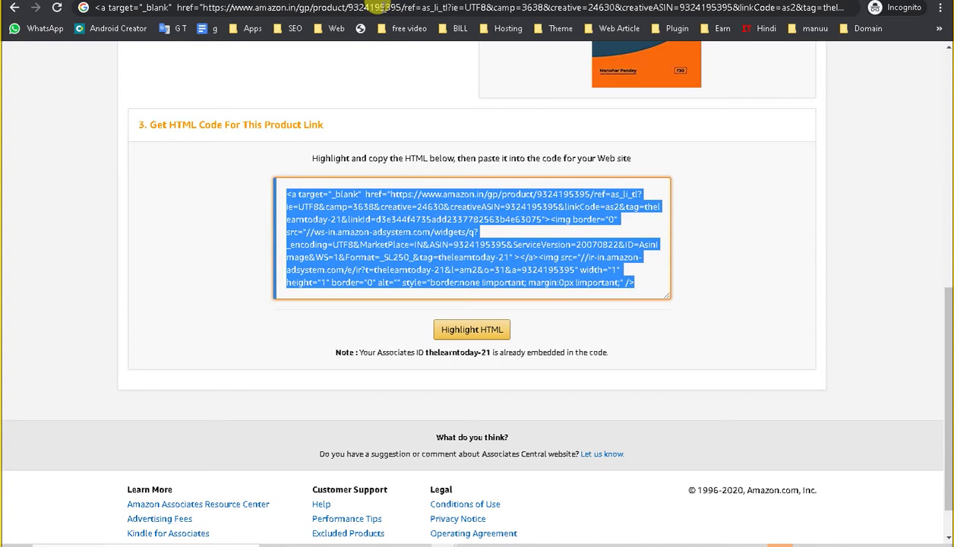
{"action": "left_click", "coordinate": [384, 9]}
{"action": "scroll", "coordinate": [633, 245], "scroll_direction": "up", "scroll_amount": 5}
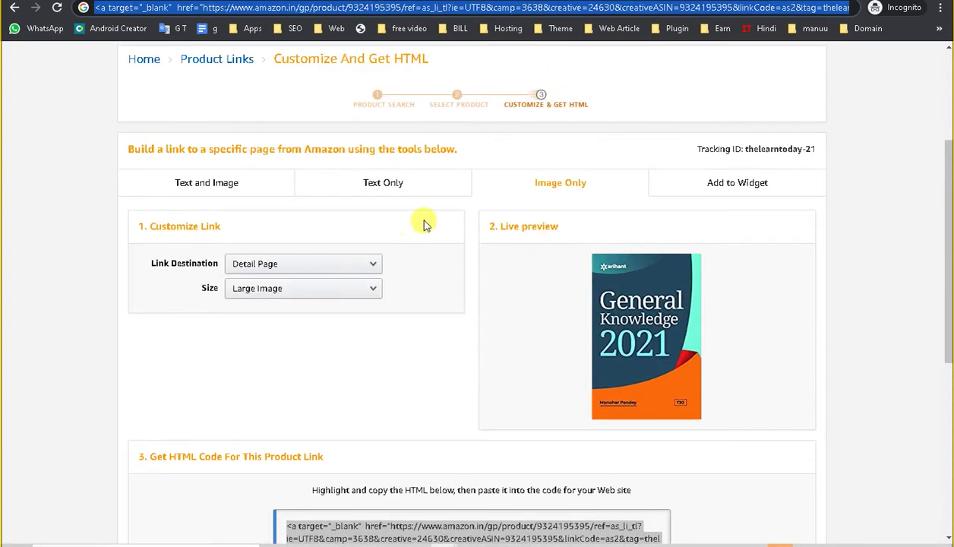
- Switch to the text-and-image version and select its iframe code up to the tracking ID
{"action": "left_click", "coordinate": [212, 183]}
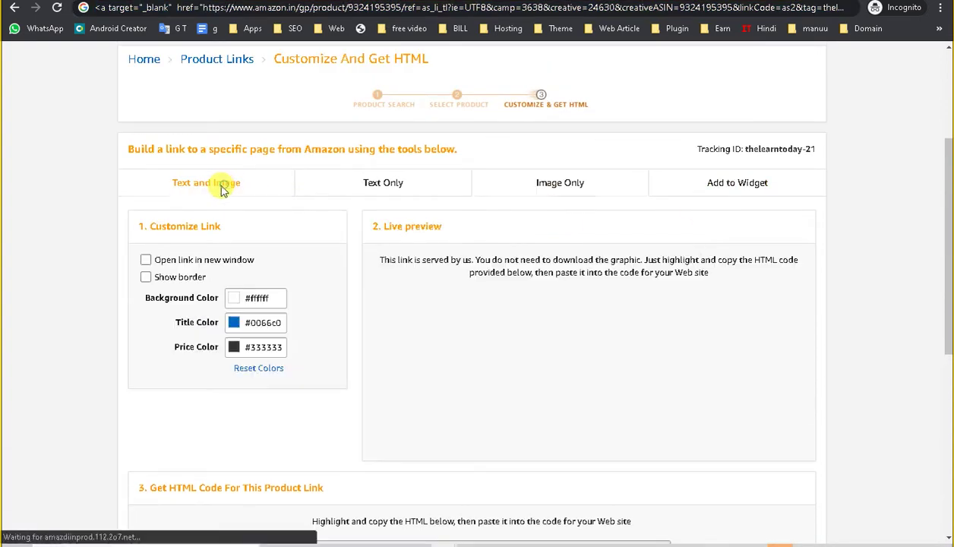
{"action": "scroll", "coordinate": [380, 296], "scroll_direction": "down", "scroll_amount": 4}
{"action": "scroll", "coordinate": [402, 282], "scroll_direction": "up", "scroll_amount": 3}
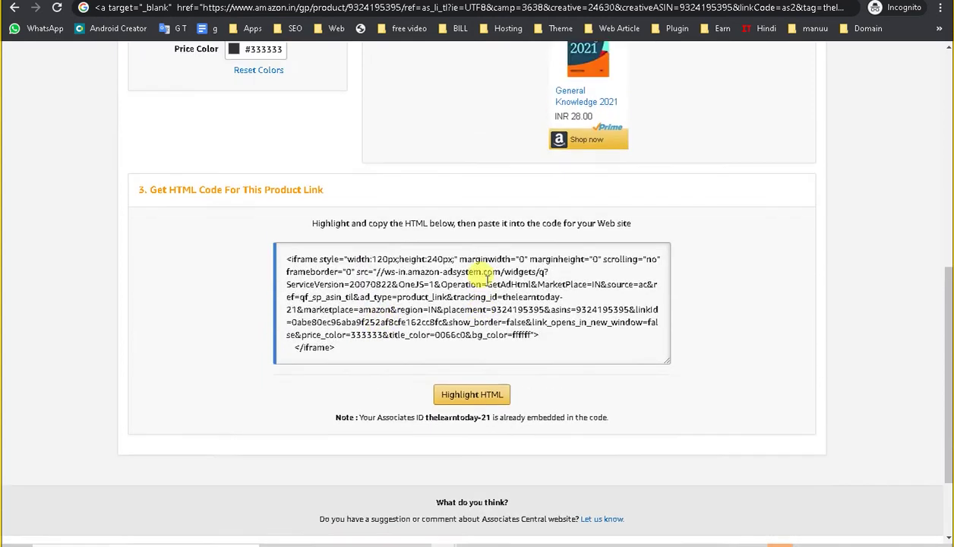
{"action": "scroll", "coordinate": [585, 307], "scroll_direction": "down", "scroll_amount": 2}
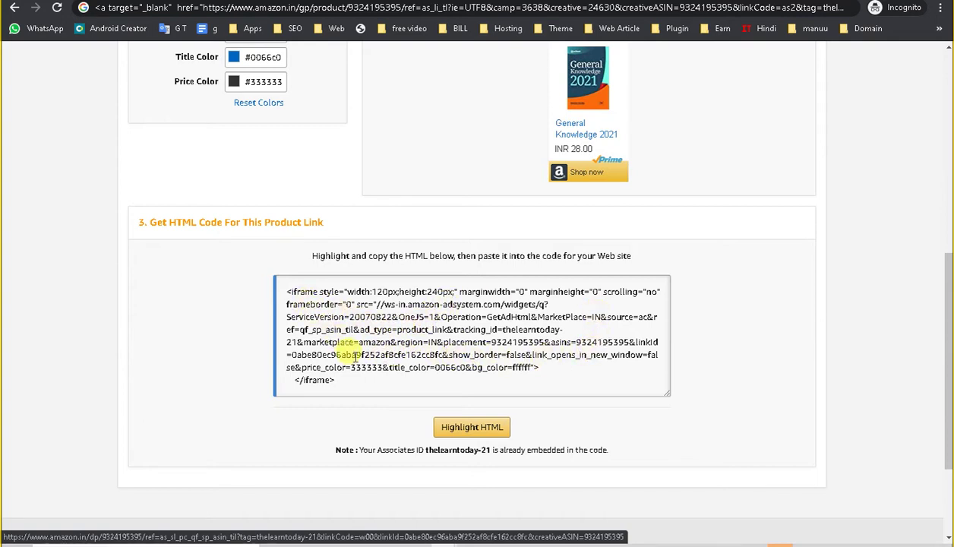
{"action": "left_click", "coordinate": [386, 334]}
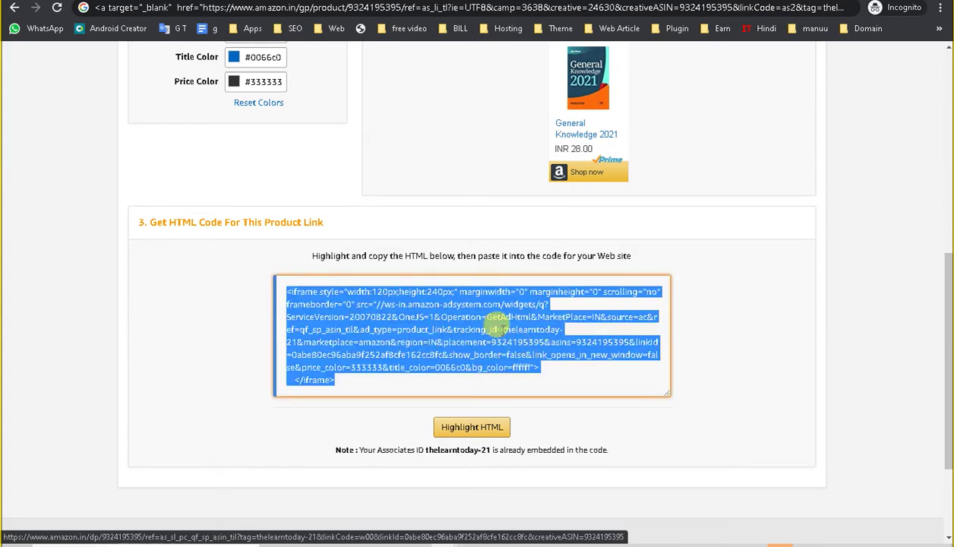
{"action": "left_click_drag", "start_coordinate": [570, 329], "coordinate": [495, 343]}
{"action": "scroll", "coordinate": [473, 485], "scroll_direction": "up", "scroll_amount": 8}
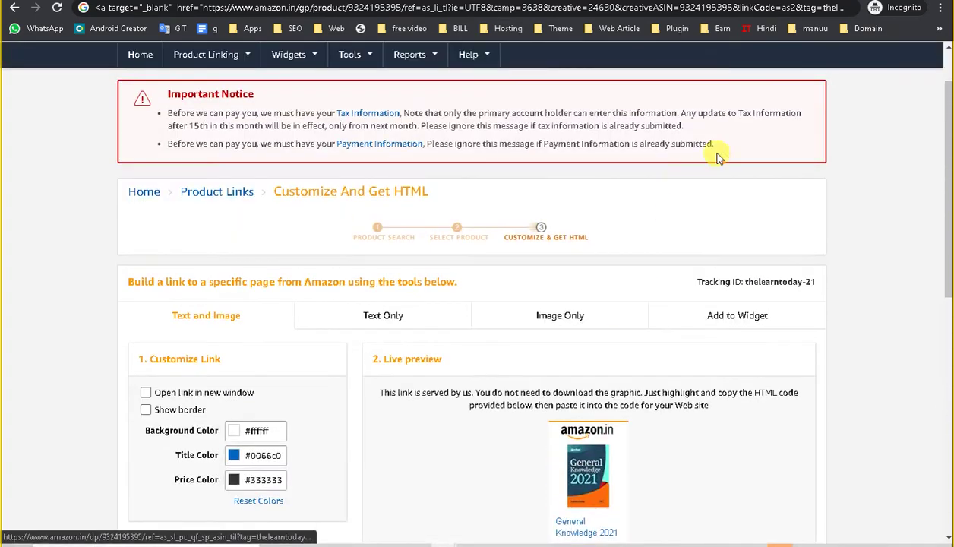
{"action": "scroll", "coordinate": [438, 244], "scroll_direction": "up", "scroll_amount": 2}
- Select the General Knowledge 2021 text-and-image iframe code and copy it via the right-click menu
{"action": "left_click", "coordinate": [389, 383]}
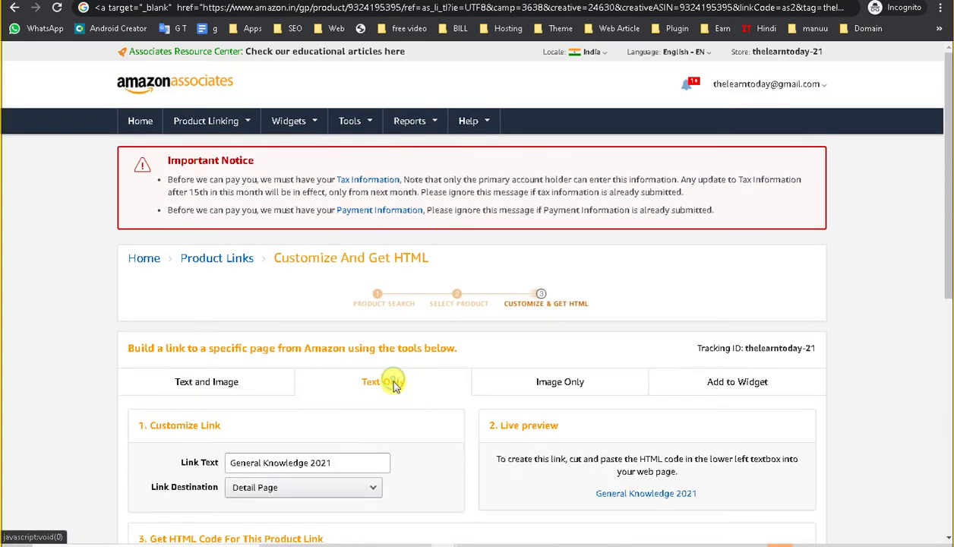
{"action": "left_click", "coordinate": [599, 389]}
{"action": "left_click", "coordinate": [375, 394]}
{"action": "scroll", "coordinate": [376, 396], "scroll_direction": "down", "scroll_amount": 4}
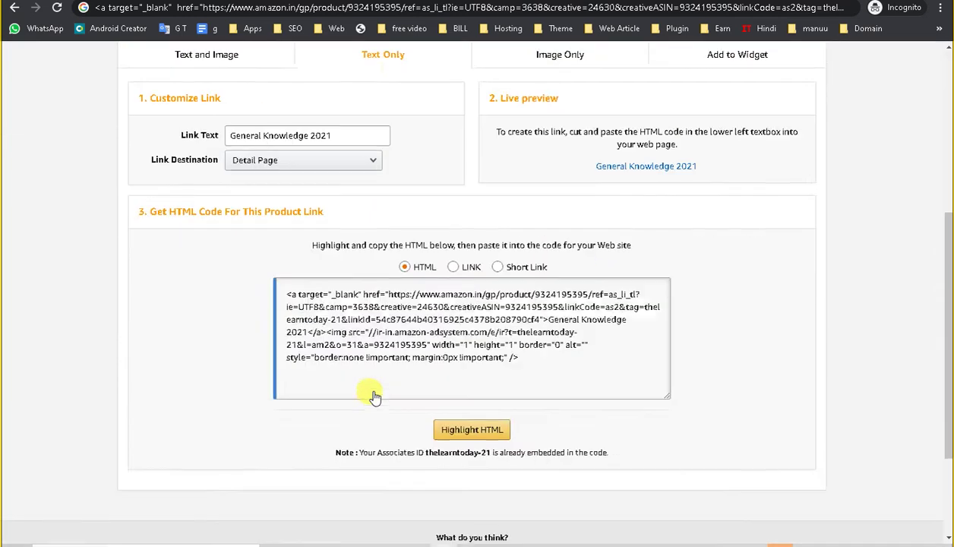
{"action": "scroll", "coordinate": [376, 386], "scroll_direction": "up", "scroll_amount": 3}
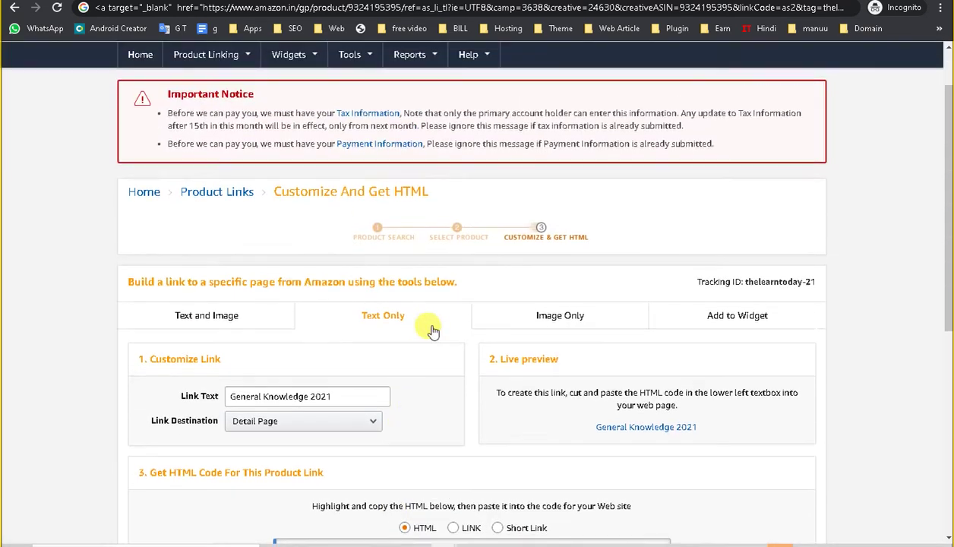
{"action": "left_click", "coordinate": [182, 319]}
{"action": "scroll", "coordinate": [394, 330], "scroll_direction": "down", "scroll_amount": 5}
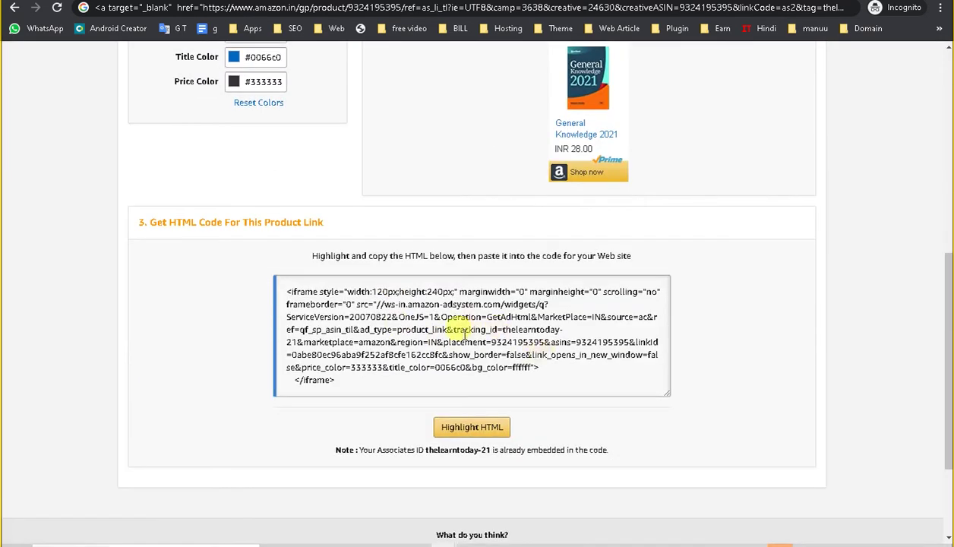
{"action": "left_click", "coordinate": [490, 348]}
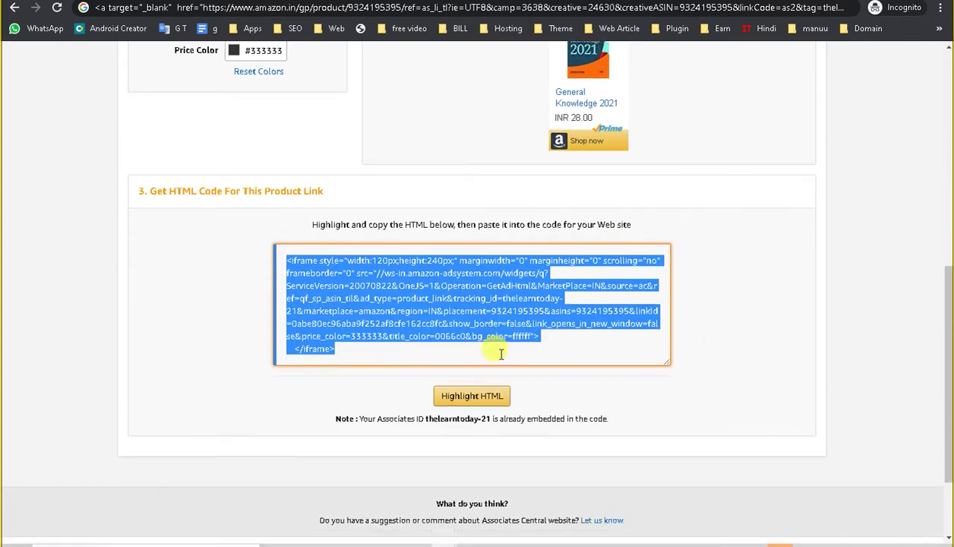
{"action": "scroll", "coordinate": [496, 319], "scroll_direction": "up", "scroll_amount": 3}
{"action": "scroll", "coordinate": [510, 355], "scroll_direction": "down", "scroll_amount": 2}
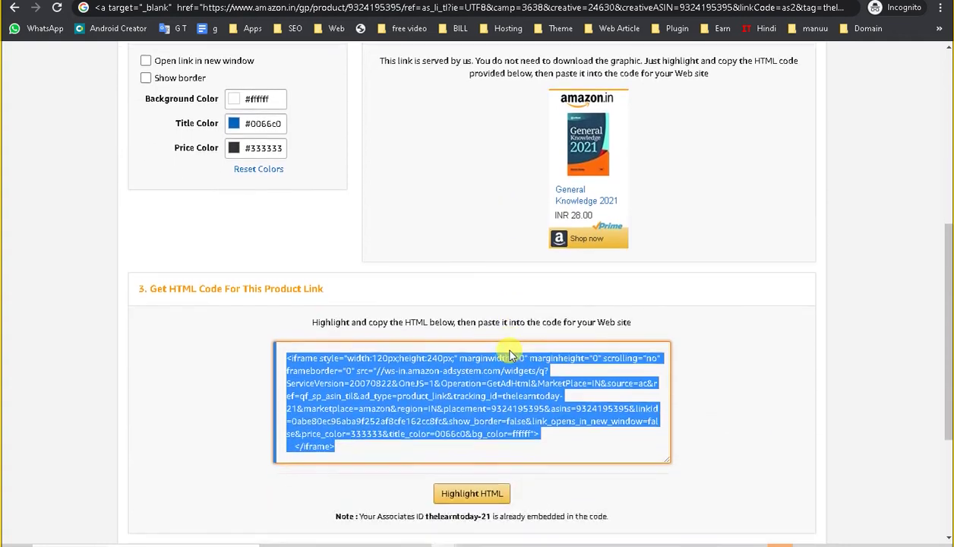
{"action": "right_click", "coordinate": [447, 394]}
{"action": "left_click", "coordinate": [454, 400]}
- Switch to the thelearntoday.com tab and load thelearntoday.com/admin
{"action": "key", "text": "ctrl+Tab"}
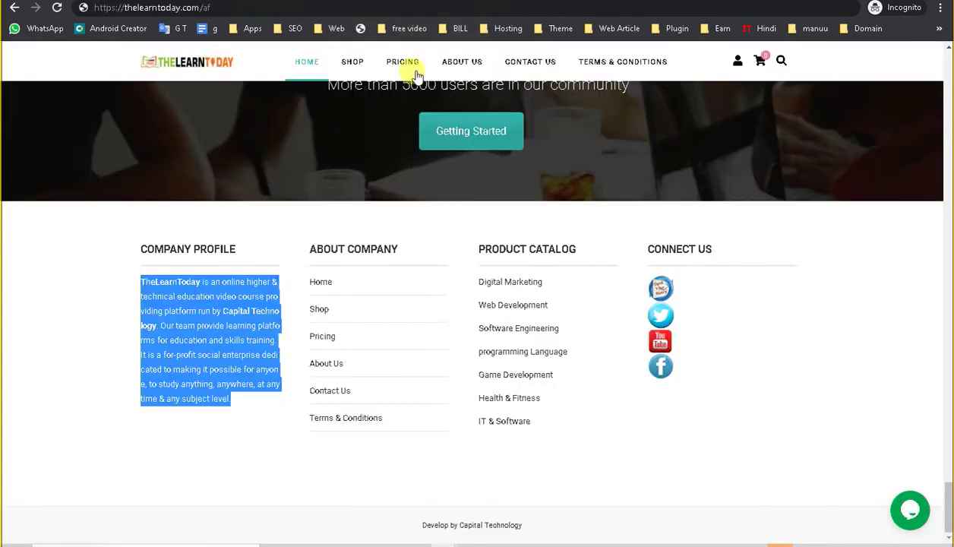
{"action": "scroll", "coordinate": [465, 303], "scroll_direction": "up", "scroll_amount": 10}
{"action": "scroll", "coordinate": [470, 308], "scroll_direction": "up", "scroll_amount": 10}
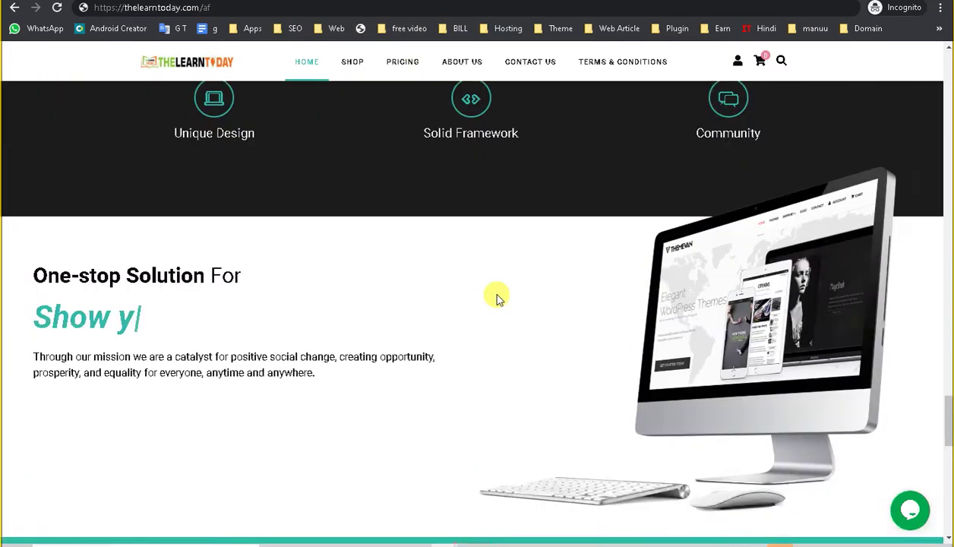
{"action": "left_click", "coordinate": [224, 8]}
{"action": "left_click", "coordinate": [227, 7]}
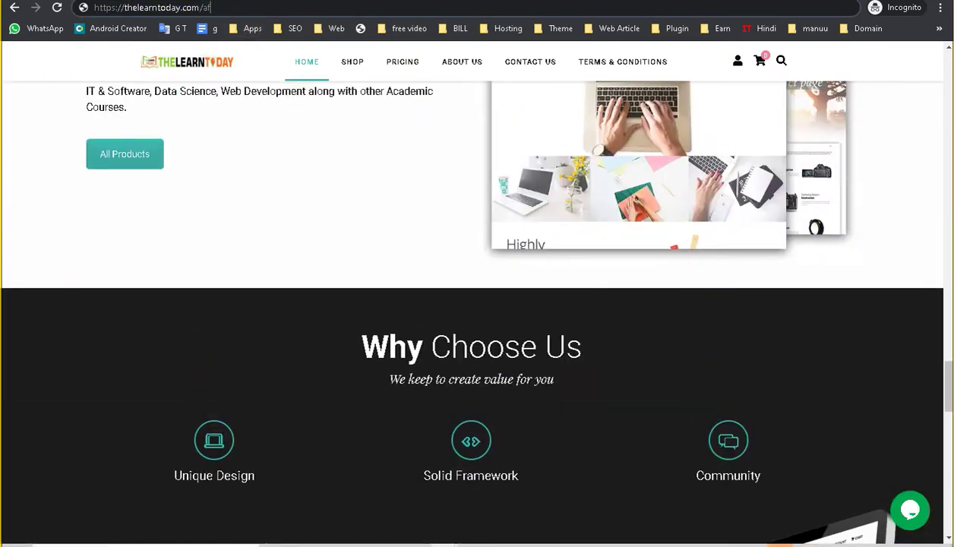
{"action": "key", "text": "BackSpace"}
{"action": "key", "text": "BackSpace"}
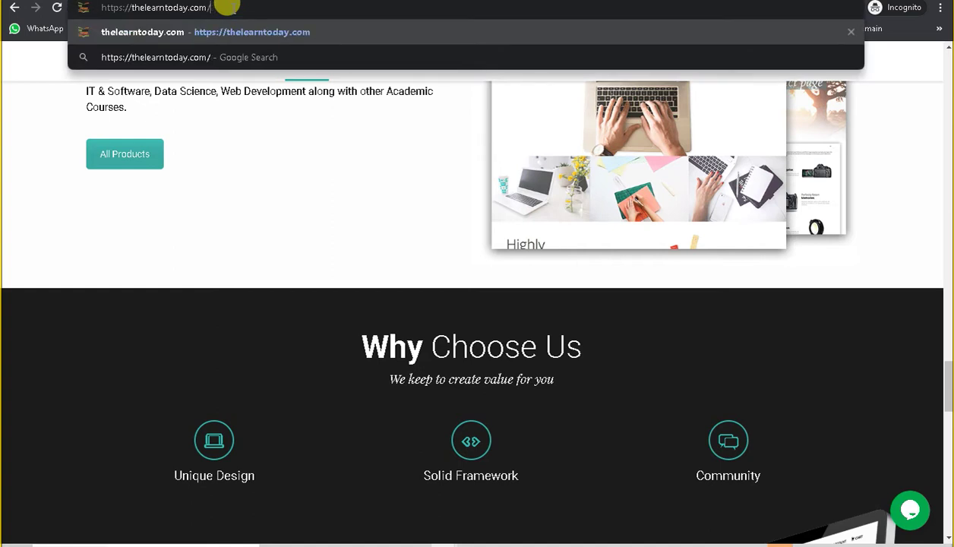
{"action": "type", "text": "ad"}
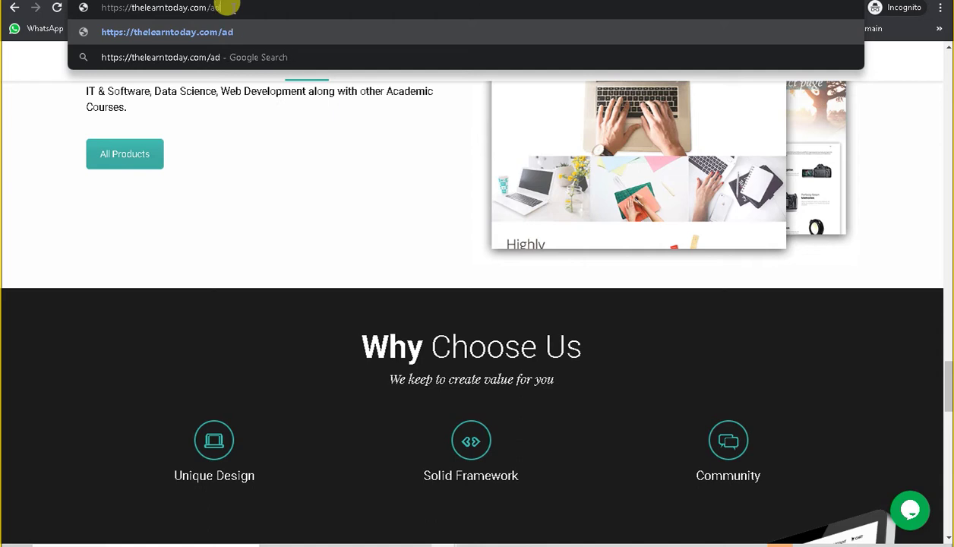
{"action": "type", "text": "min"}
{"action": "key", "text": "Return"}
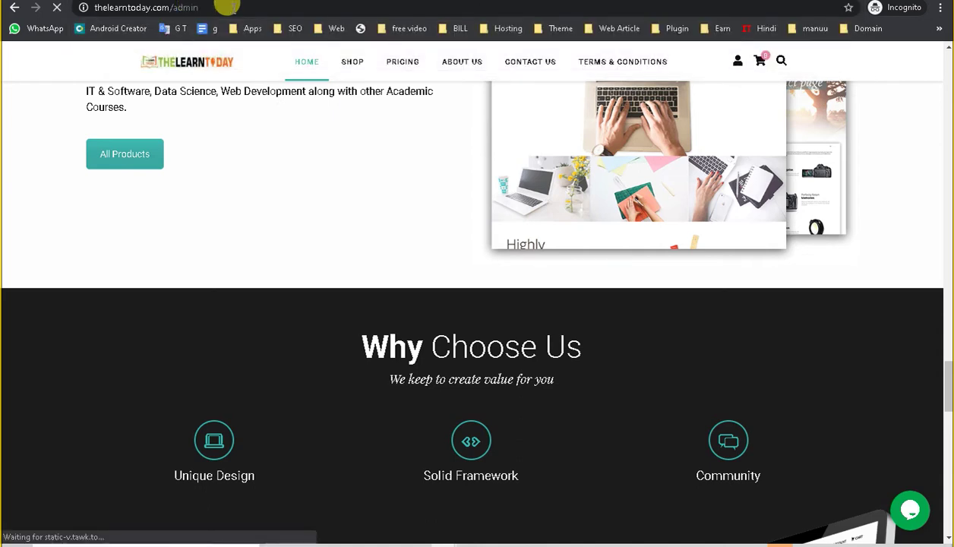
{"action": "scroll", "coordinate": [453, 264], "scroll_direction": "up", "scroll_amount": 10}
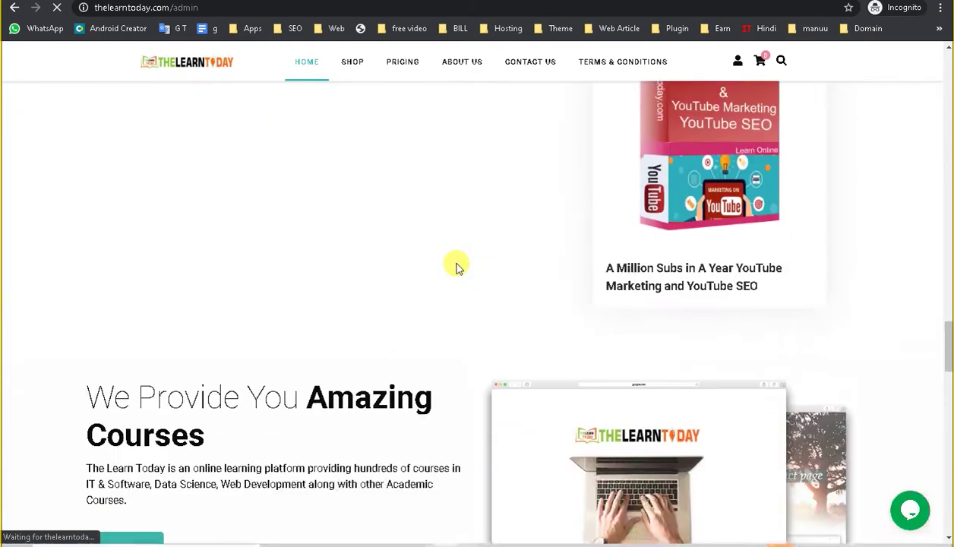
{"action": "scroll", "coordinate": [457, 266], "scroll_direction": "up", "scroll_amount": 3}
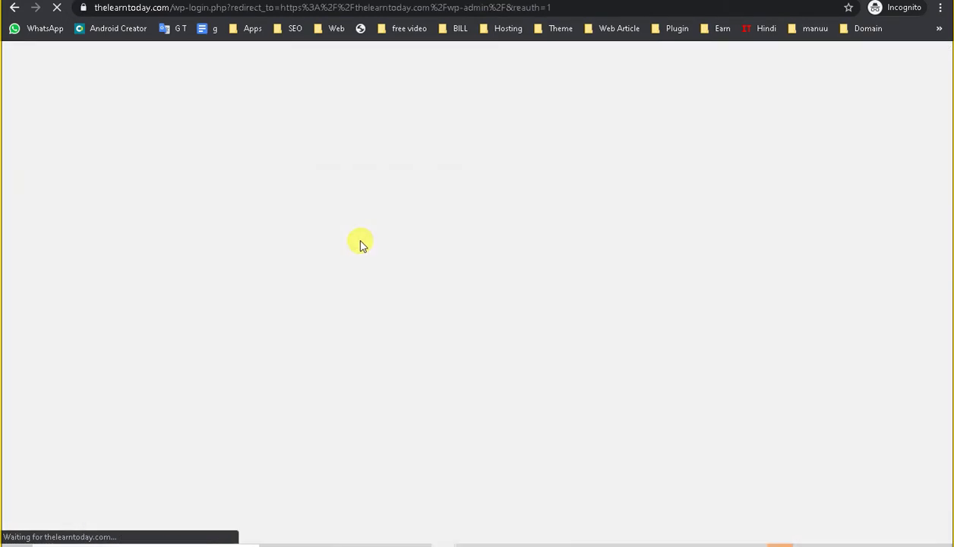
- Enter the username and password on the WordPress login page and log in
{"action": "type", "text": "t"}
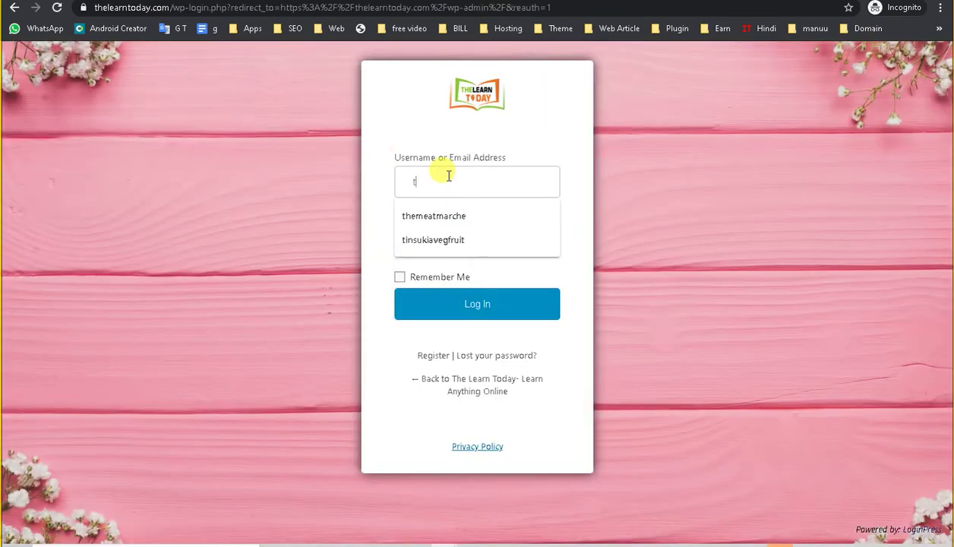
{"action": "type", "text": "helearntoday"}
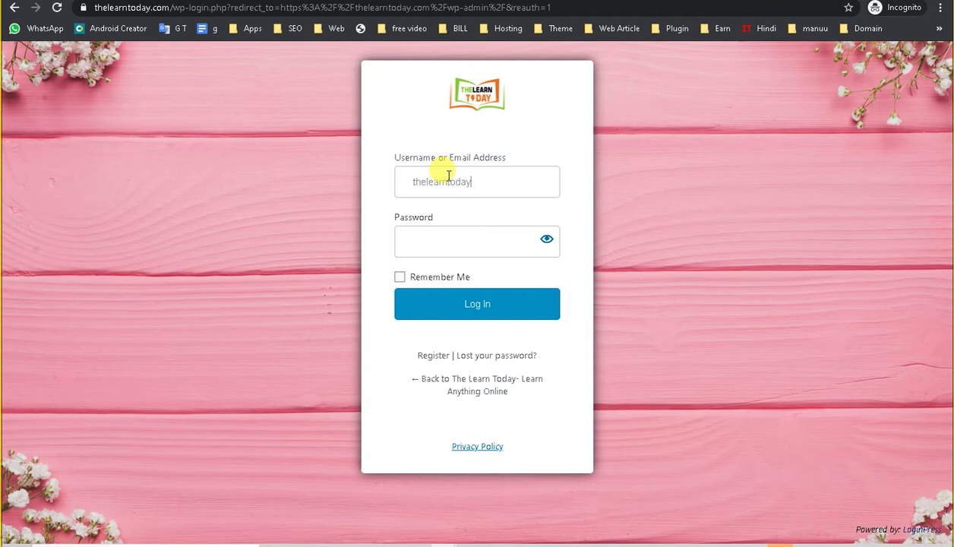
{"action": "left_click", "coordinate": [409, 253]}
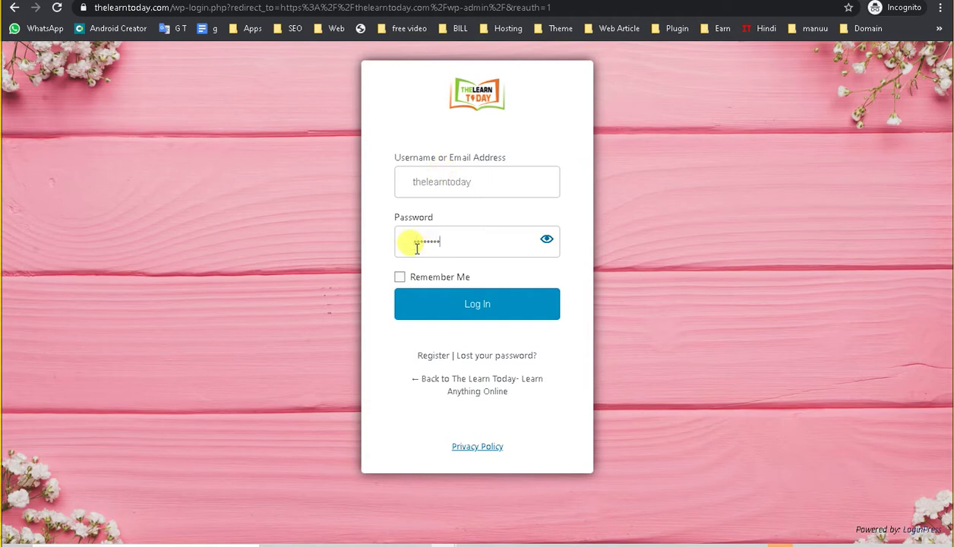
{"action": "left_click", "coordinate": [442, 303]}
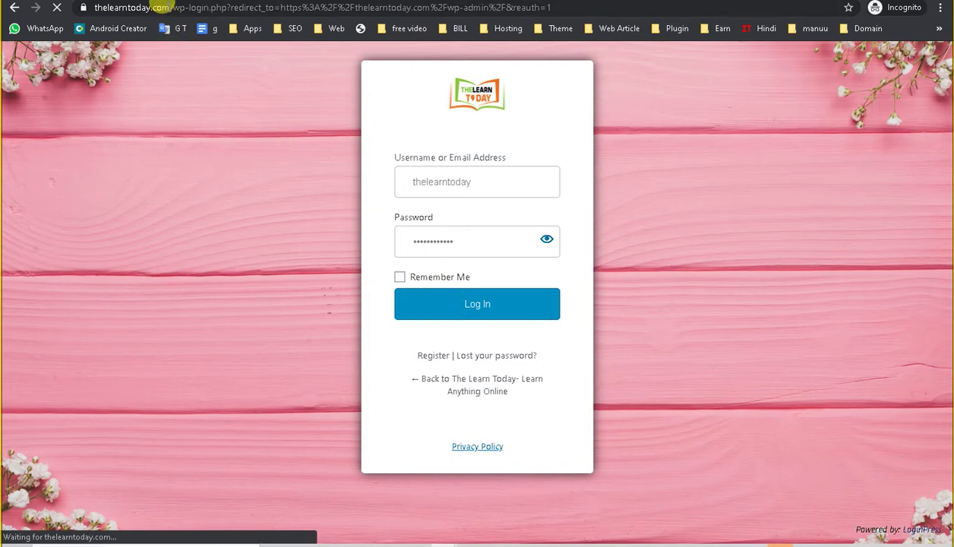
- Load thelearntoday.com in a new browser tab
{"action": "key", "text": "ctrl+t"}
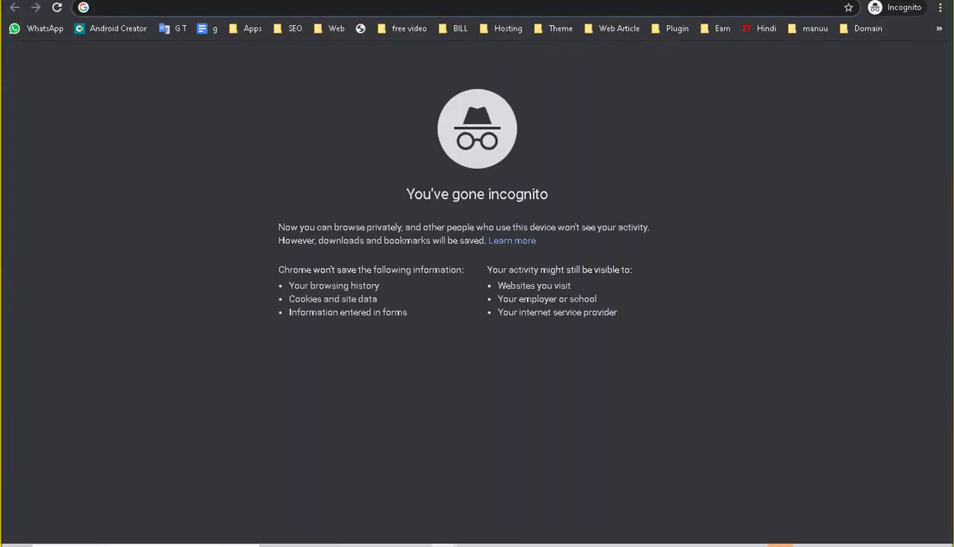
{"action": "type", "text": "thelea"}
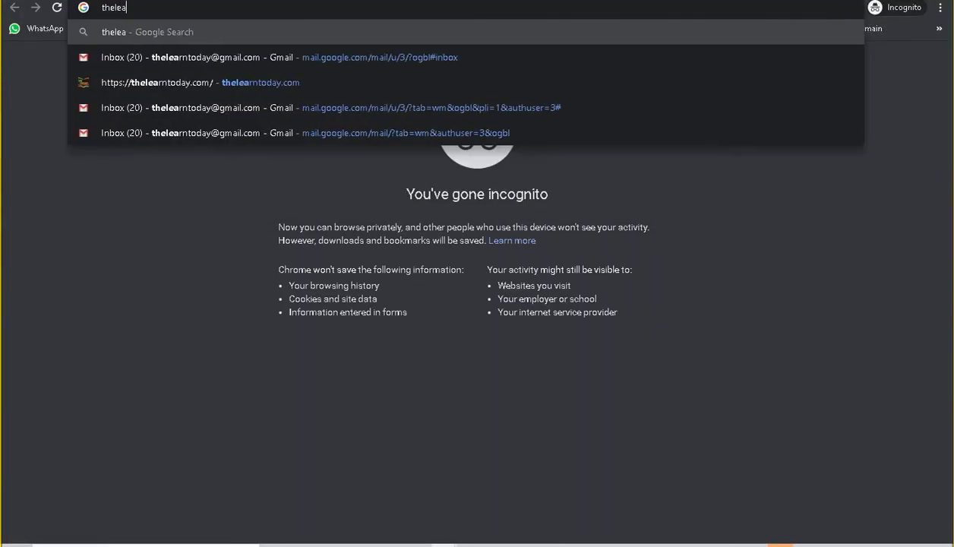
{"action": "type", "text": "rntoda"}
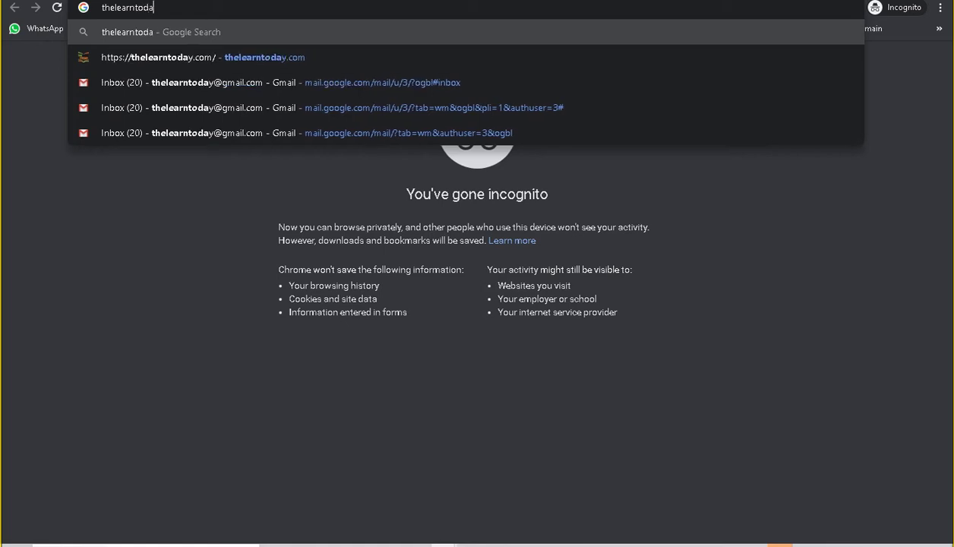
{"action": "type", "text": "y.com"}
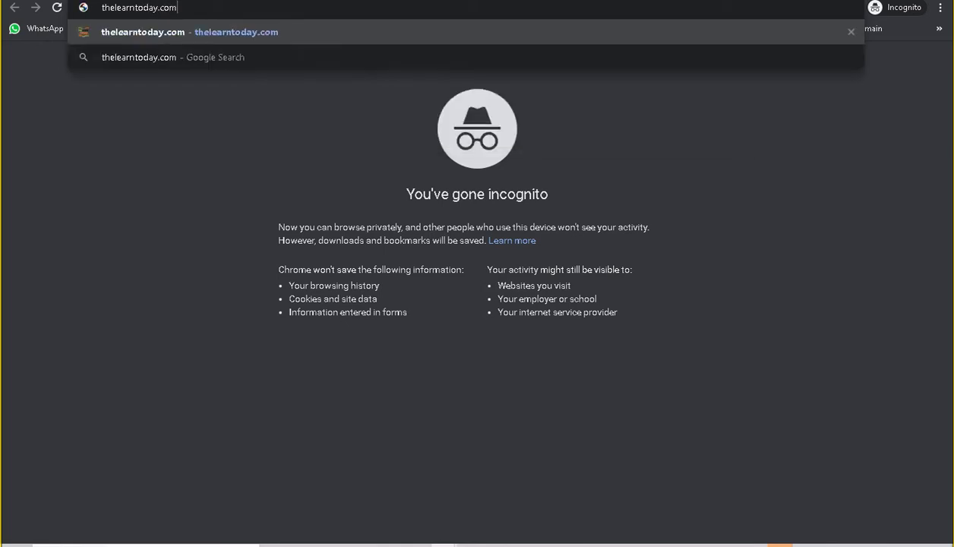
{"action": "key", "text": "Return"}
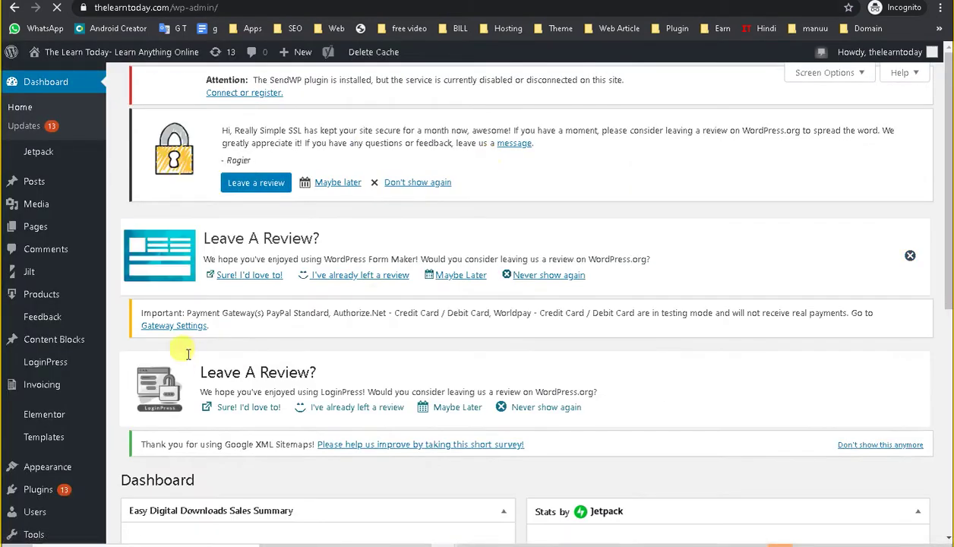
{"action": "scroll", "coordinate": [188, 373], "scroll_direction": "down", "scroll_amount": 4}
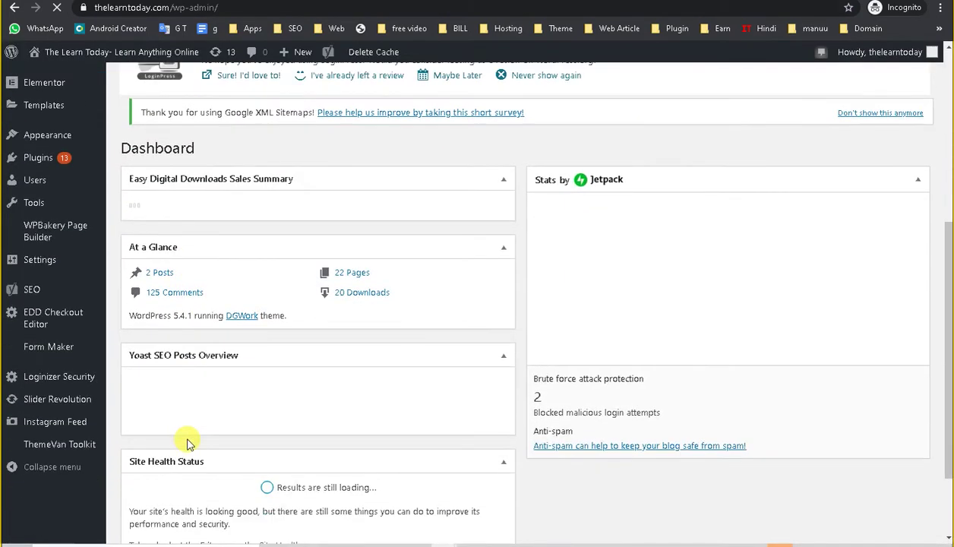
- Open Posts > All Posts and find the Digital Marketing Course post
{"action": "scroll", "coordinate": [186, 439], "scroll_direction": "up", "scroll_amount": 4}
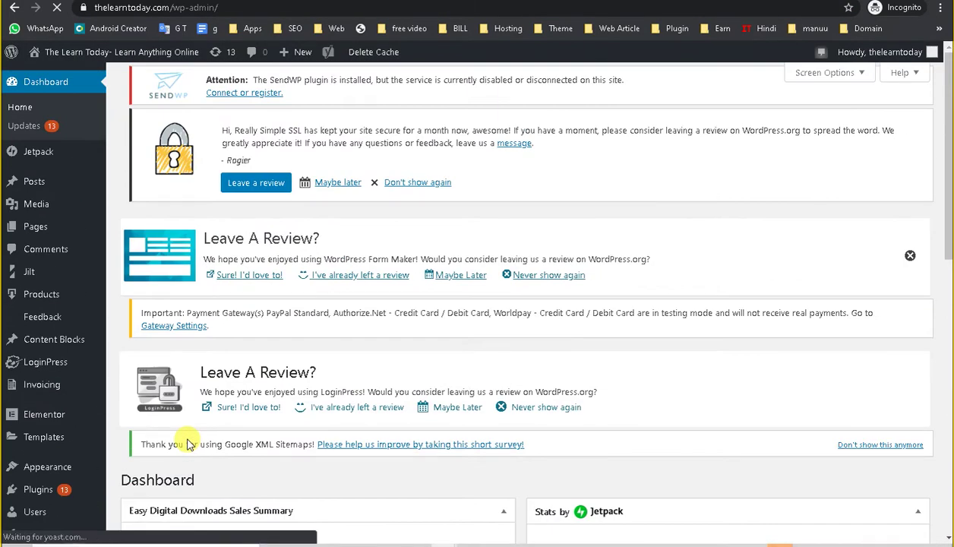
{"action": "right_click", "coordinate": [28, 186]}
{"action": "left_click", "coordinate": [25, 186]}
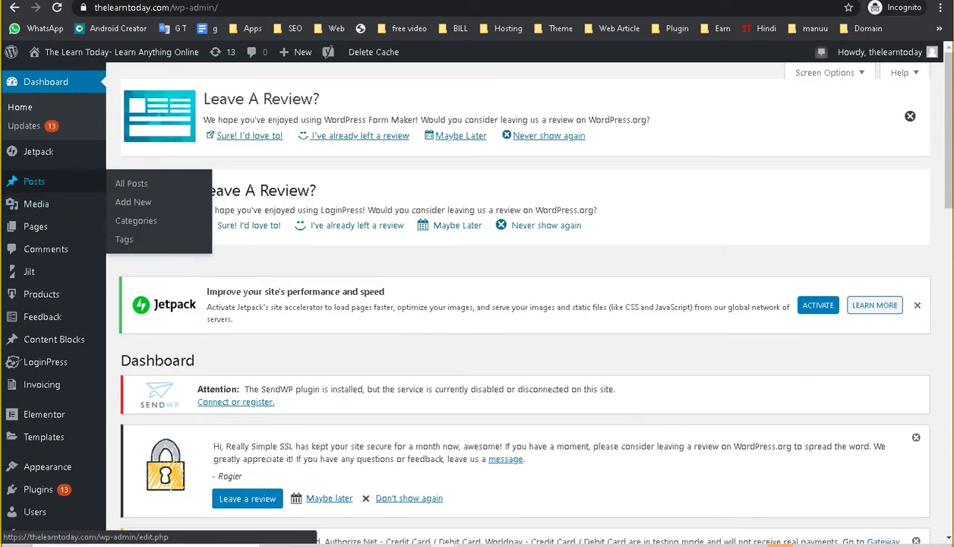
{"action": "left_click", "coordinate": [25, 186]}
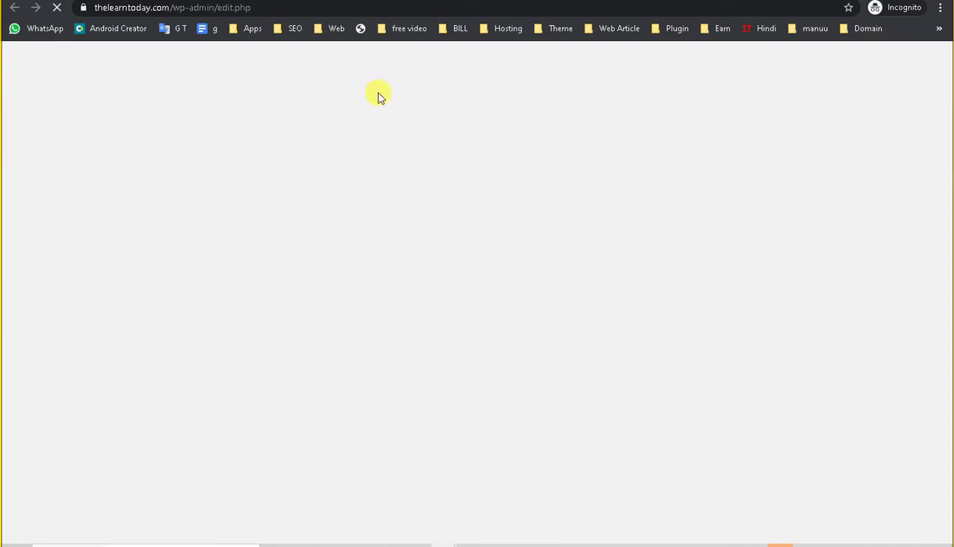
{"action": "scroll", "coordinate": [395, 259], "scroll_direction": "down", "scroll_amount": 3}
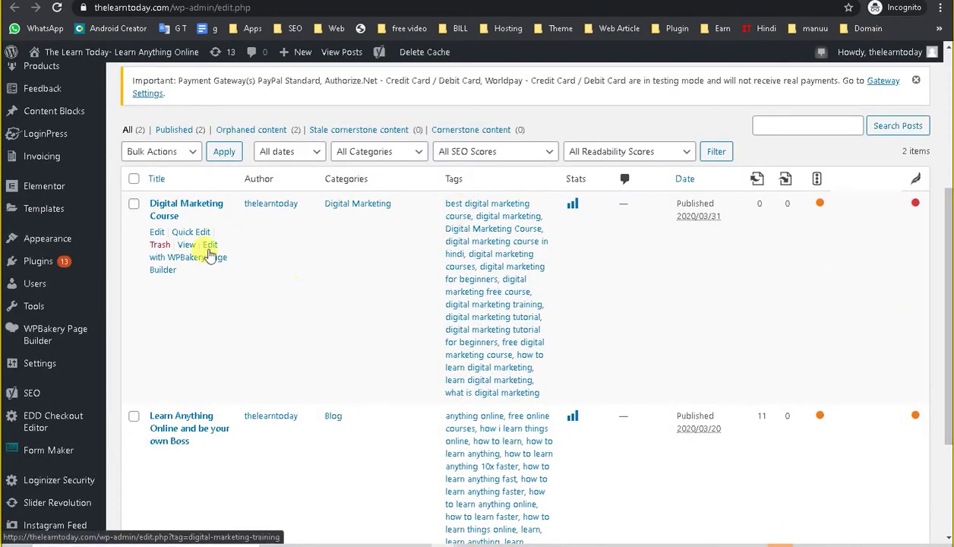
{"action": "left_click", "coordinate": [158, 237]}
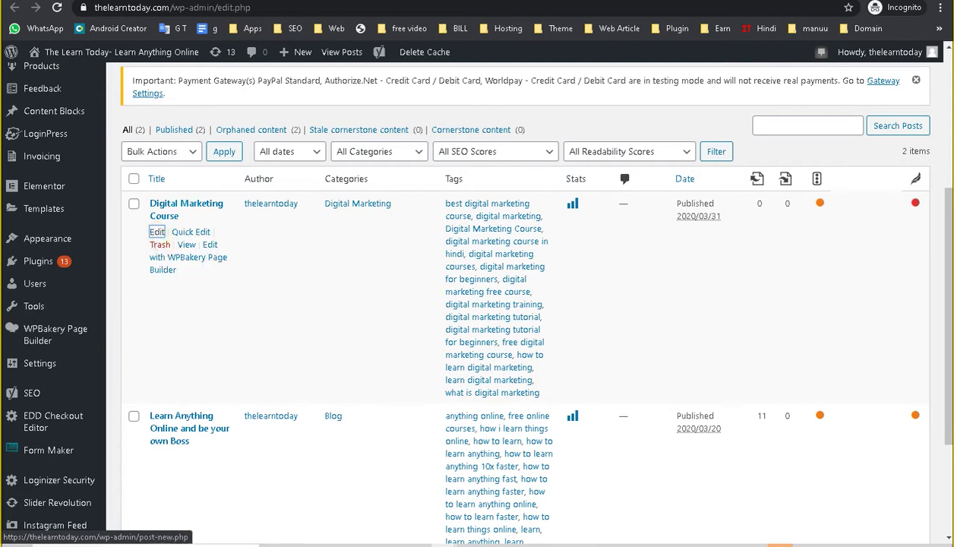
{"action": "key", "text": "alt+Left"}
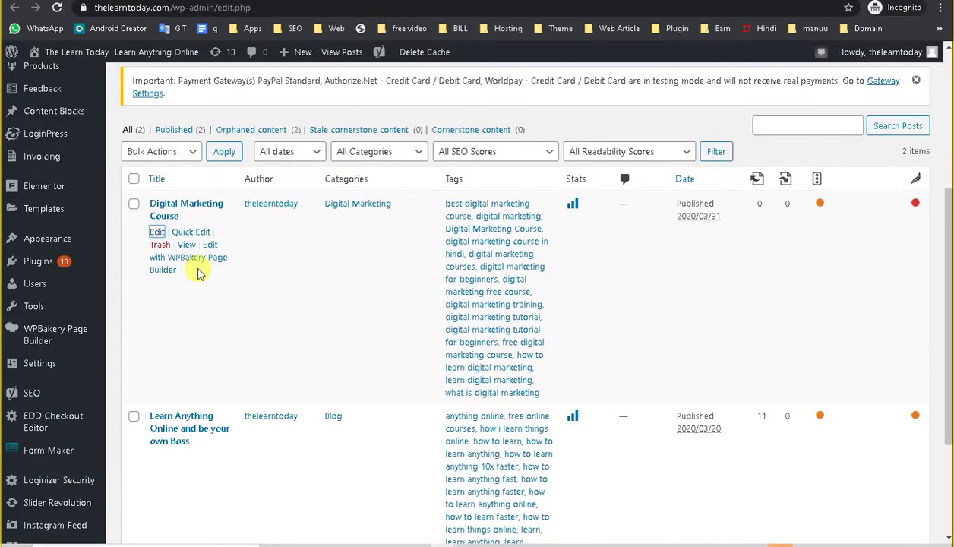
- View the live Digital Marketing Course post, then open it with Edit Post
{"action": "right_click", "coordinate": [188, 245]}
{"action": "left_click", "coordinate": [183, 244]}
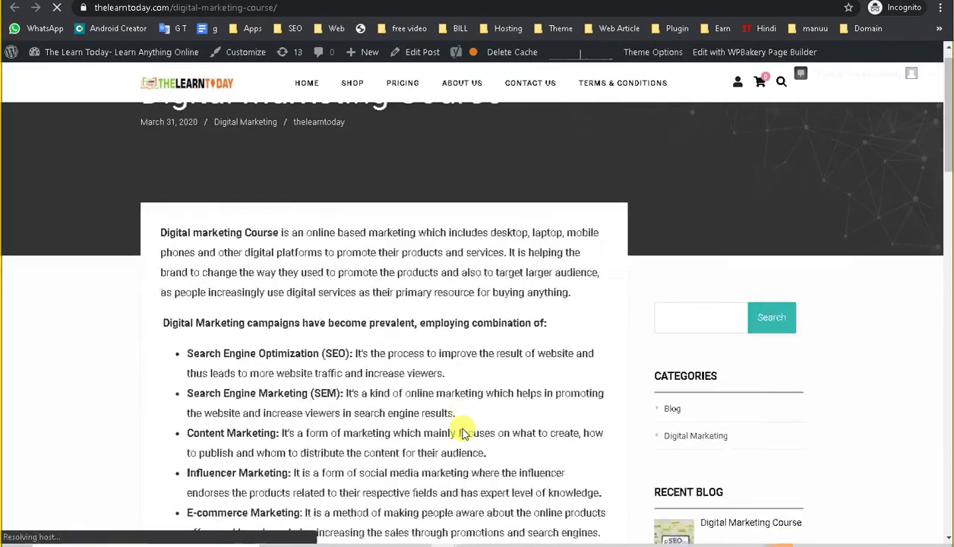
{"action": "scroll", "coordinate": [464, 431], "scroll_direction": "down", "scroll_amount": 6}
{"action": "scroll", "coordinate": [460, 425], "scroll_direction": "down", "scroll_amount": 6}
{"action": "scroll", "coordinate": [462, 429], "scroll_direction": "up", "scroll_amount": 4}
{"action": "scroll", "coordinate": [464, 430], "scroll_direction": "up", "scroll_amount": 3}
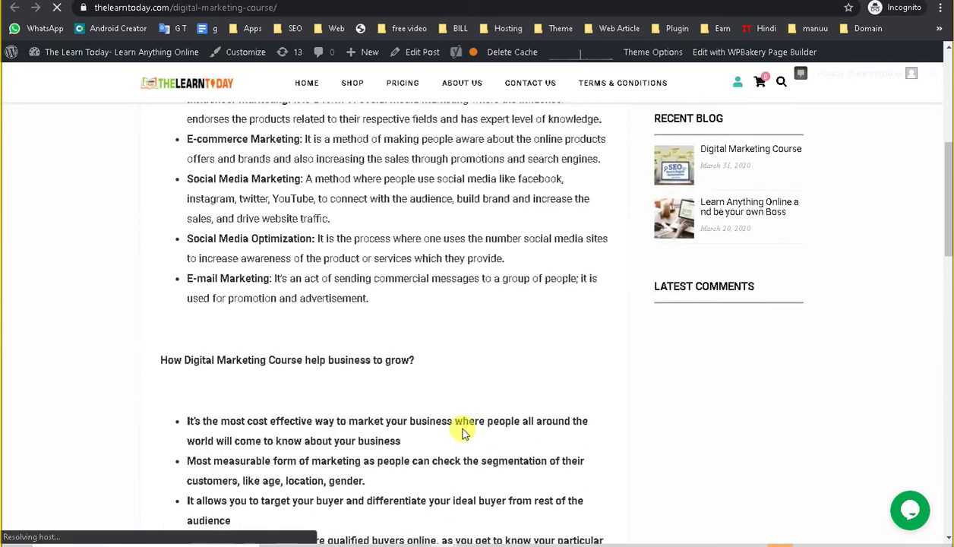
{"action": "scroll", "coordinate": [384, 353], "scroll_direction": "up", "scroll_amount": 3}
{"action": "left_click", "coordinate": [416, 52]}
{"action": "scroll", "coordinate": [304, 407], "scroll_direction": "down", "scroll_amount": 2}
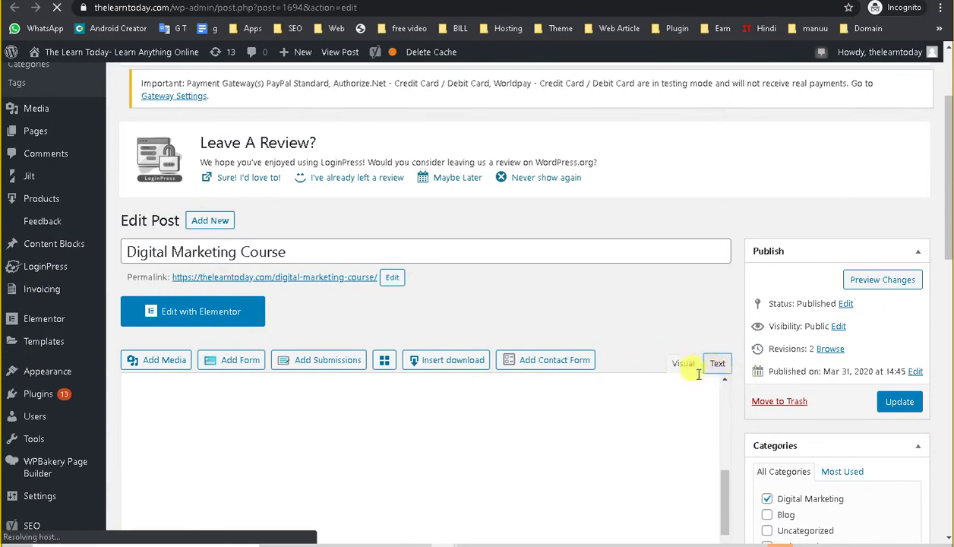
- In Text view, paste the Amazon iframe code on a new line after the marketing-types list
{"action": "scroll", "coordinate": [511, 326], "scroll_direction": "down", "scroll_amount": 5}
{"action": "scroll", "coordinate": [512, 326], "scroll_direction": "up", "scroll_amount": 5}
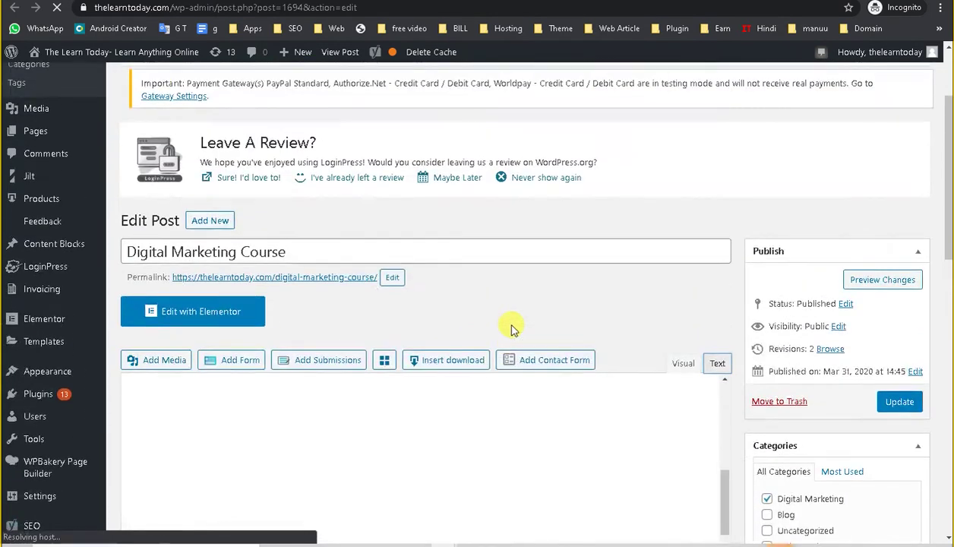
{"action": "scroll", "coordinate": [304, 251], "scroll_direction": "up", "scroll_amount": 3}
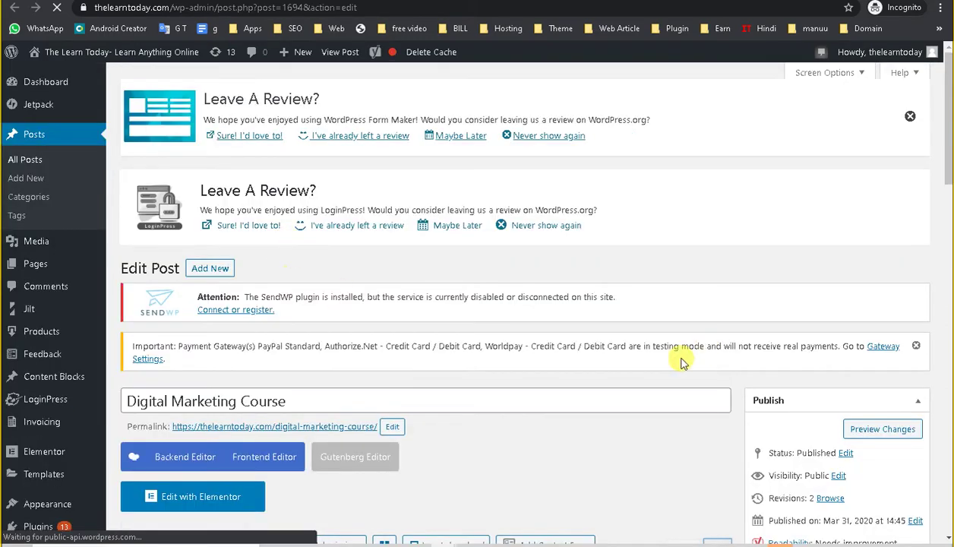
{"action": "scroll", "coordinate": [603, 390], "scroll_direction": "down", "scroll_amount": 6}
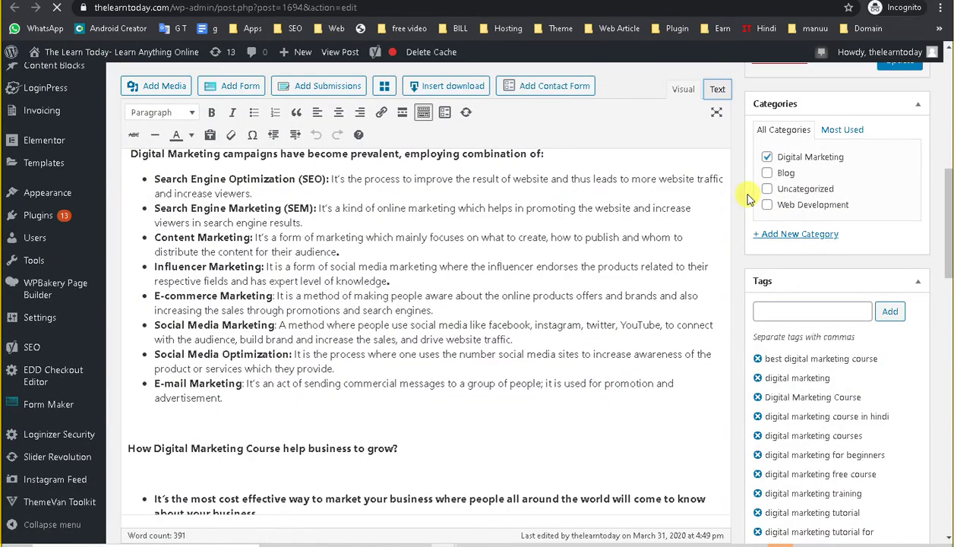
{"action": "scroll", "coordinate": [747, 199], "scroll_direction": "up", "scroll_amount": 4}
{"action": "left_click", "coordinate": [717, 283]}
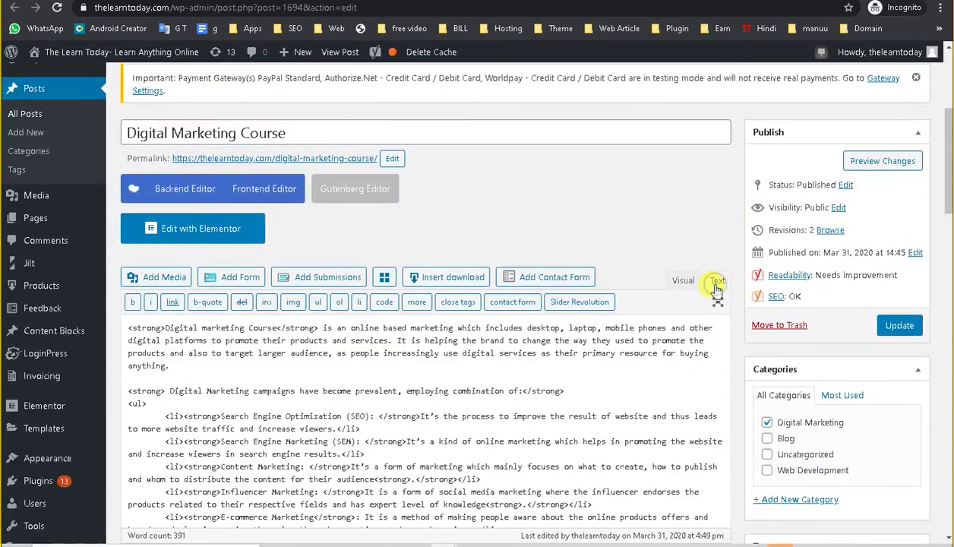
{"action": "scroll", "coordinate": [526, 364], "scroll_direction": "down", "scroll_amount": 4}
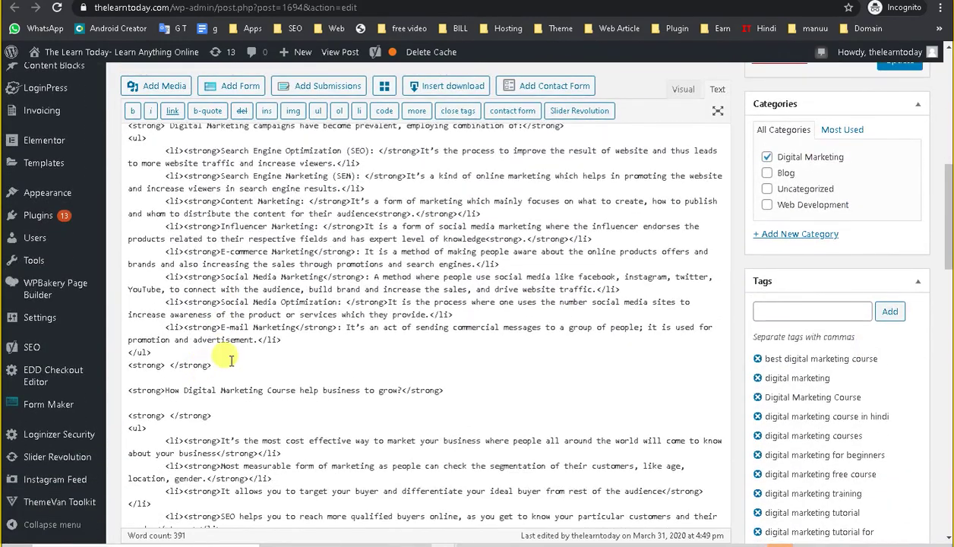
{"action": "left_click", "coordinate": [232, 365]}
{"action": "scroll", "coordinate": [231, 366], "scroll_direction": "down", "scroll_amount": 4}
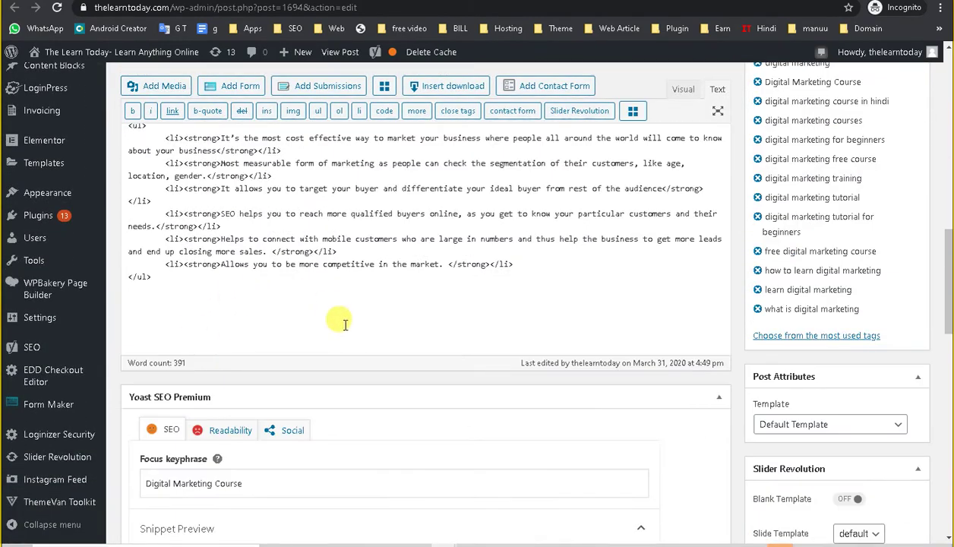
{"action": "key", "text": "Return"}
{"action": "key", "text": "ctrl+v"}
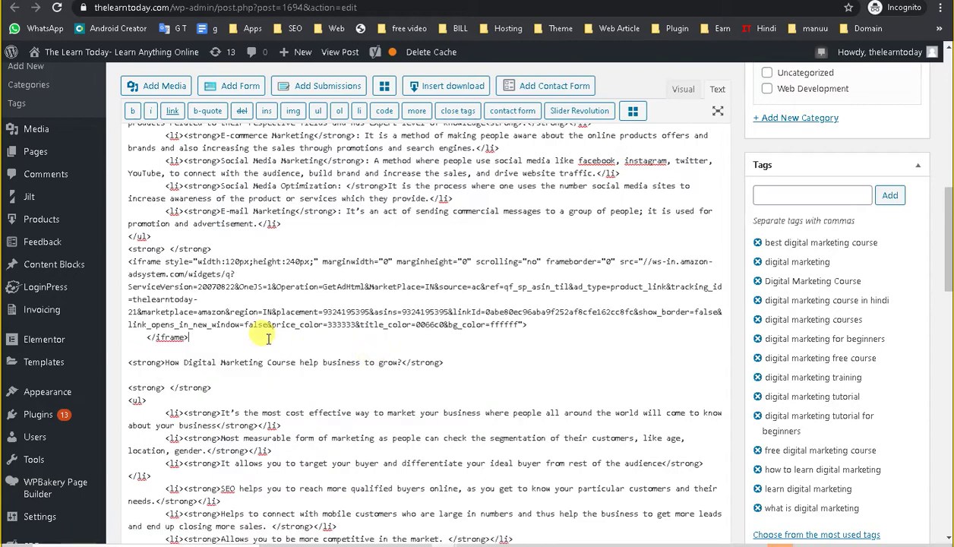
{"action": "key", "text": "Return"}
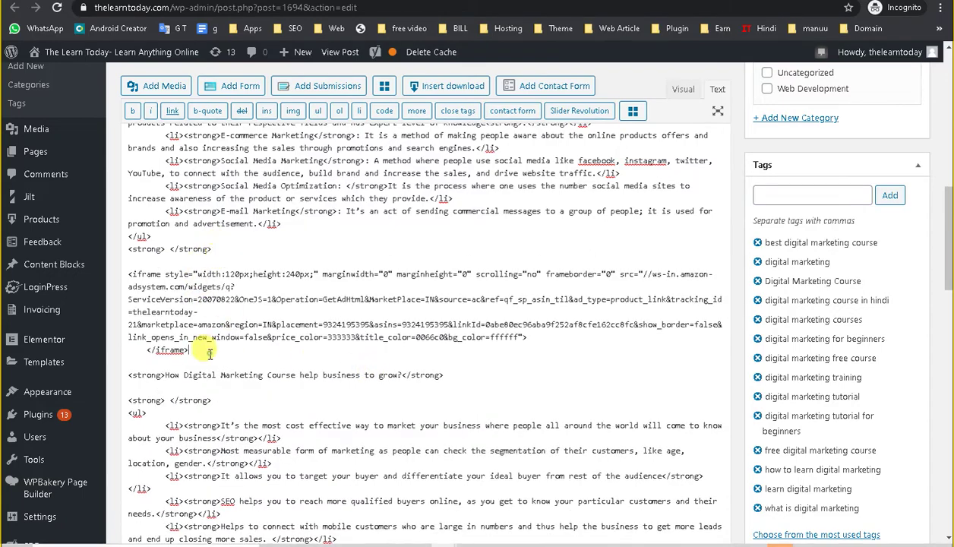
- Update the Digital Marketing Course post to save the embedded iframe
{"action": "scroll", "coordinate": [826, 281], "scroll_direction": "up", "scroll_amount": 3}
{"action": "scroll", "coordinate": [826, 281], "scroll_direction": "up", "scroll_amount": 1}
{"action": "left_click", "coordinate": [885, 209]}
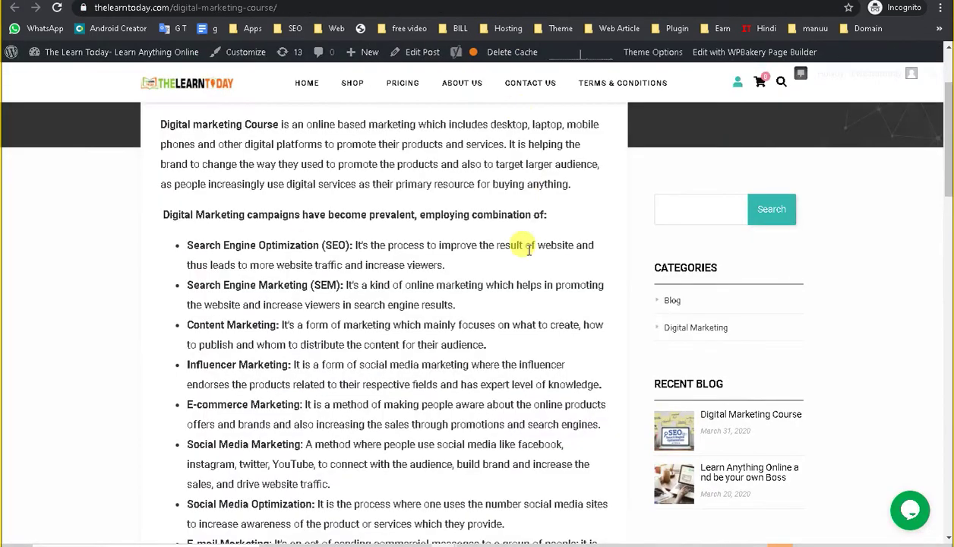
{"action": "scroll", "coordinate": [539, 266], "scroll_direction": "up", "scroll_amount": 5}
{"action": "scroll", "coordinate": [538, 265], "scroll_direction": "down", "scroll_amount": 10}
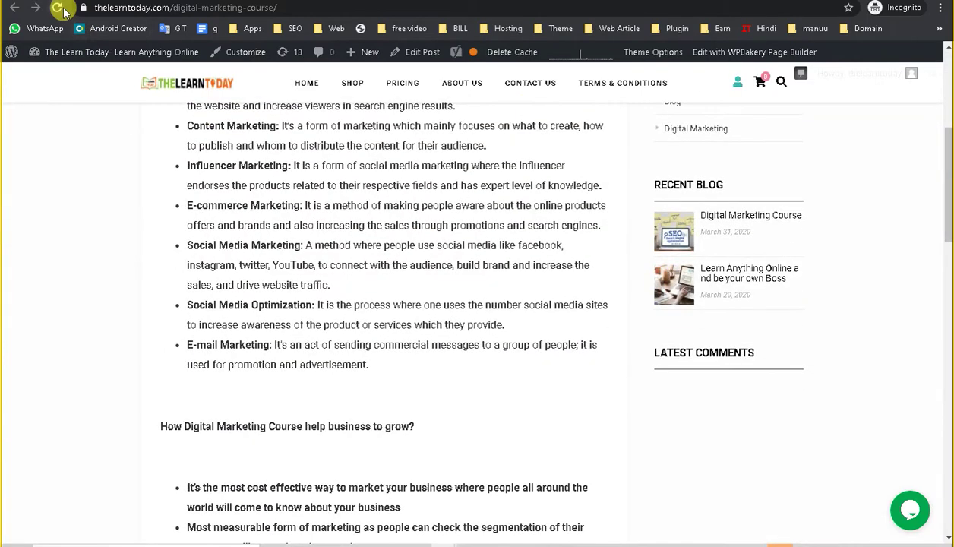
- Reload the live post, check the Amazon book widget, and follow its General Knowledge 2021 link
{"action": "left_click", "coordinate": [58, 8]}
{"action": "scroll", "coordinate": [619, 243], "scroll_direction": "down", "scroll_amount": 4}
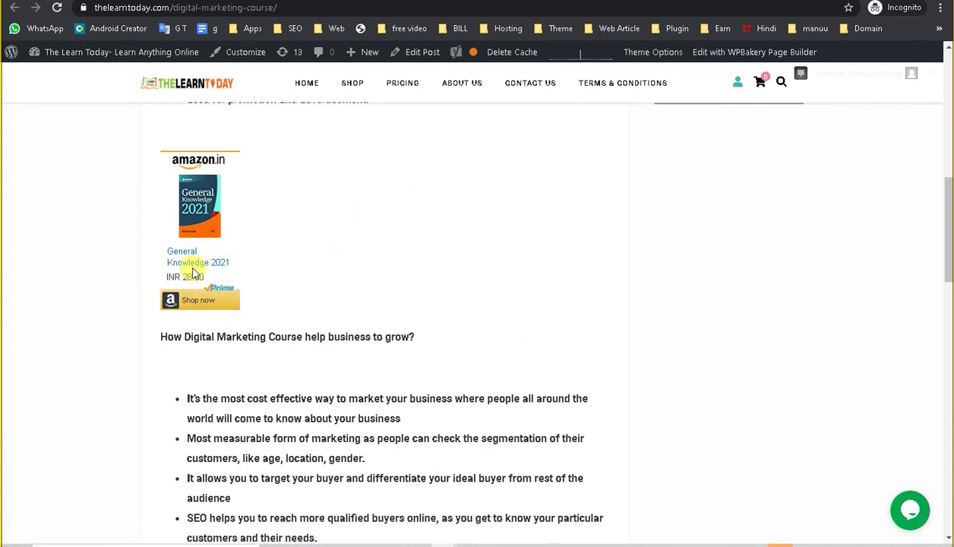
{"action": "scroll", "coordinate": [547, 296], "scroll_direction": "up", "scroll_amount": 4}
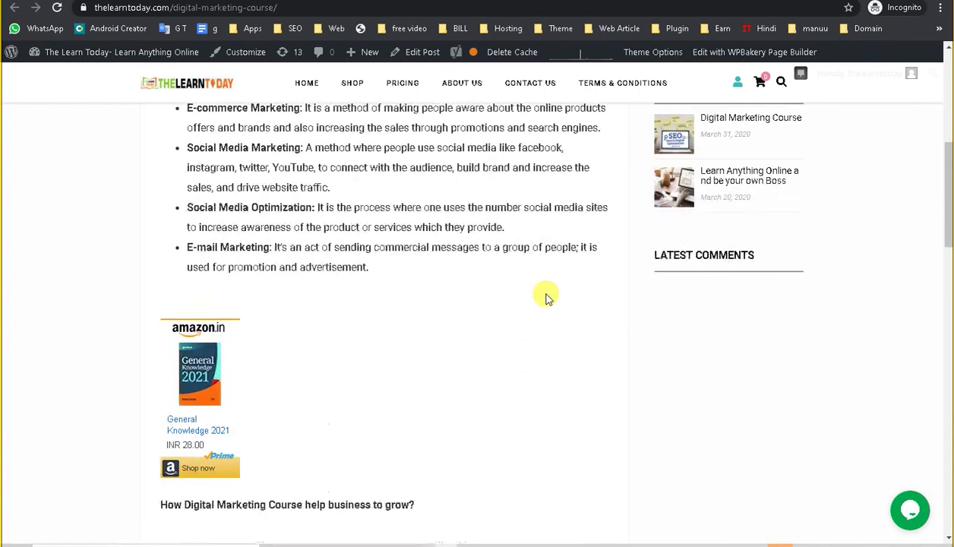
{"action": "scroll", "coordinate": [547, 296], "scroll_direction": "down", "scroll_amount": 4}
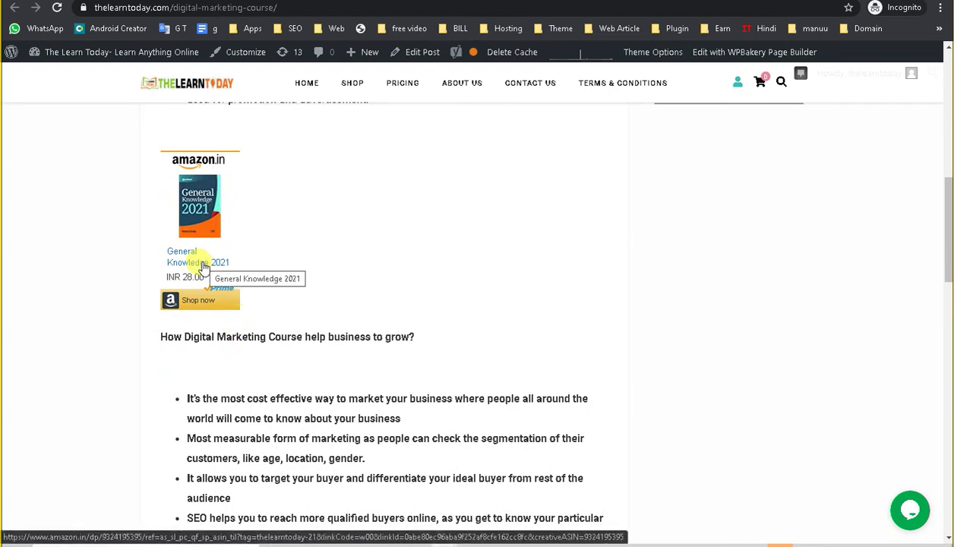
{"action": "scroll", "coordinate": [204, 266], "scroll_direction": "up", "scroll_amount": 2}
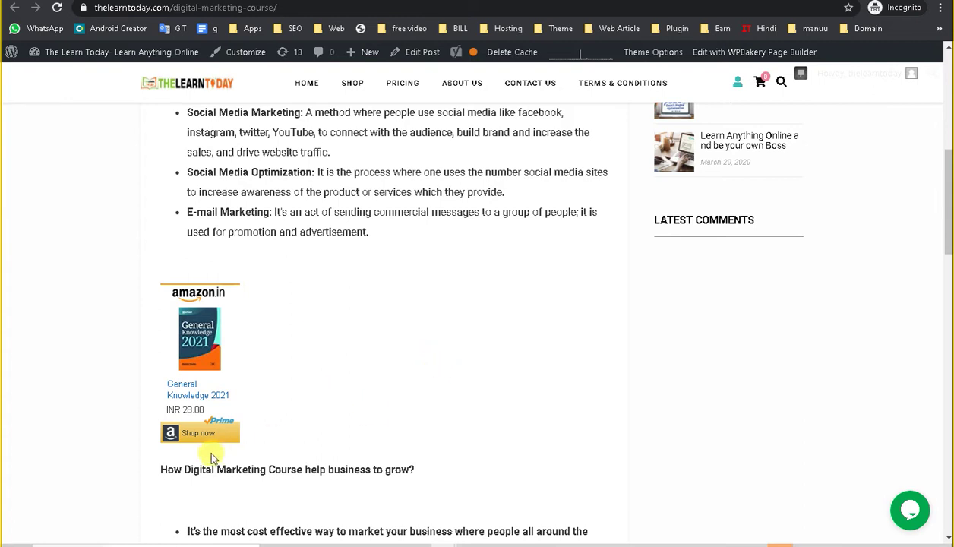
{"action": "left_click", "coordinate": [189, 398]}
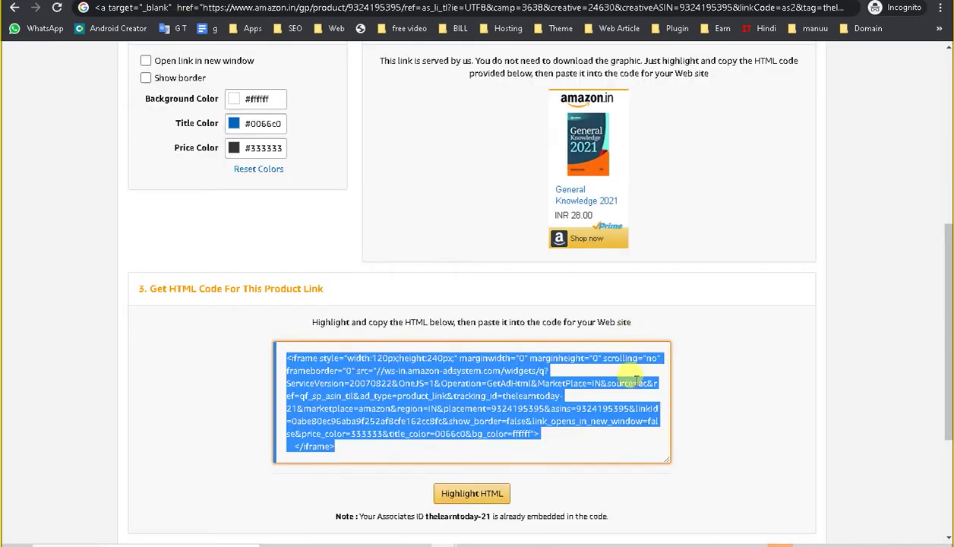
{"action": "scroll", "coordinate": [600, 378], "scroll_direction": "up", "scroll_amount": 2}
{"action": "left_click", "coordinate": [394, 255]}
{"action": "scroll", "coordinate": [502, 328], "scroll_direction": "down", "scroll_amount": 3}
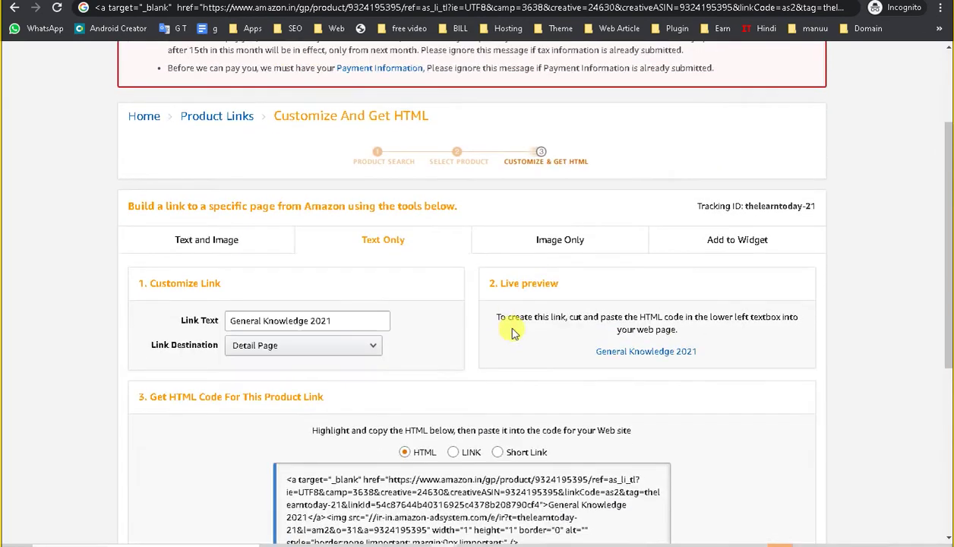
{"action": "left_click", "coordinate": [390, 330]}
{"action": "scroll", "coordinate": [389, 330], "scroll_direction": "up", "scroll_amount": 3}
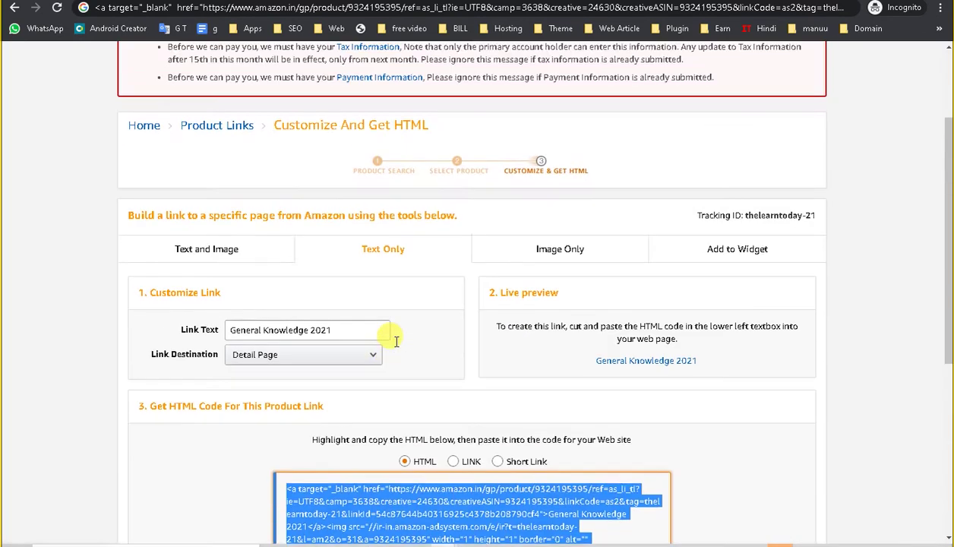
{"action": "left_click", "coordinate": [522, 257]}
{"action": "scroll", "coordinate": [628, 420], "scroll_direction": "down", "scroll_amount": 2}
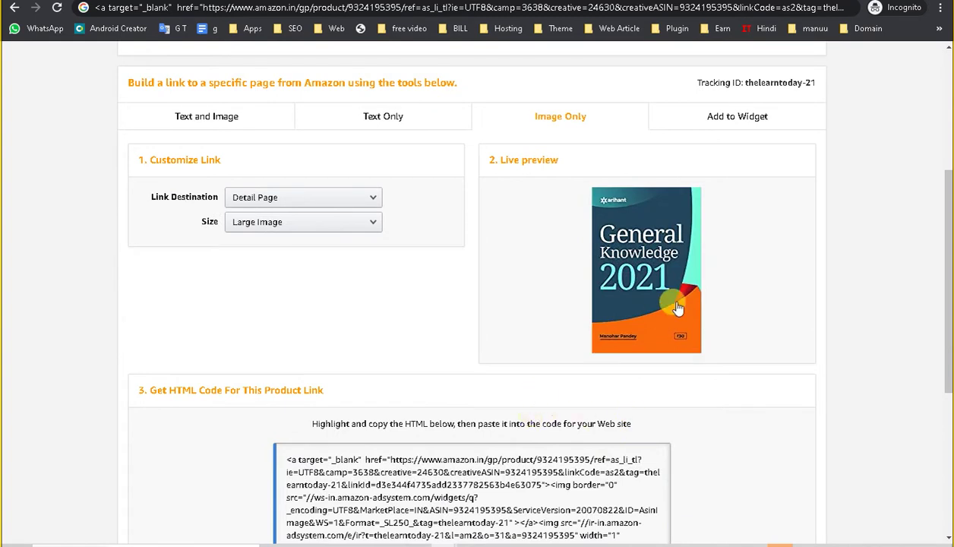
{"action": "scroll", "coordinate": [707, 304], "scroll_direction": "up", "scroll_amount": 3}
{"action": "left_click", "coordinate": [707, 306]}
{"action": "scroll", "coordinate": [718, 343], "scroll_direction": "down", "scroll_amount": 4}
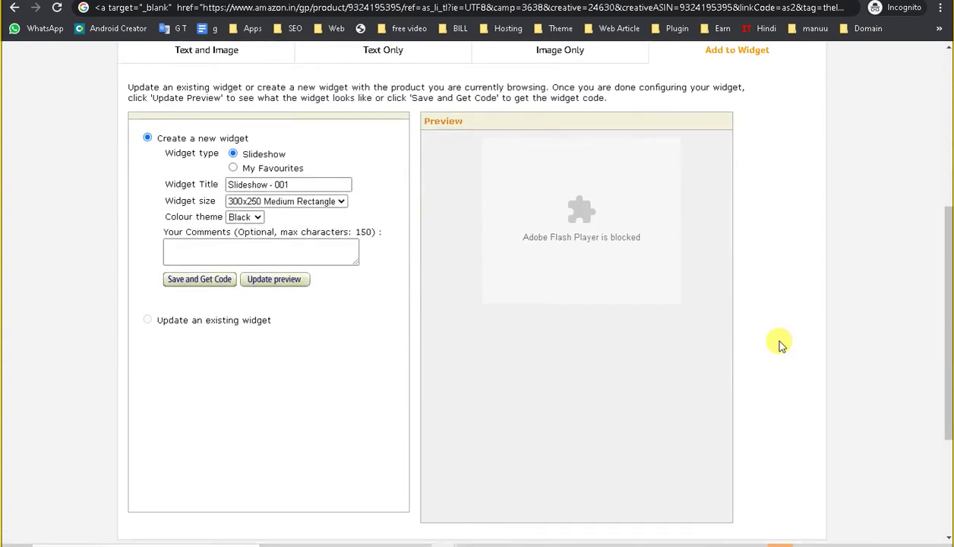
{"action": "scroll", "coordinate": [582, 252], "scroll_direction": "down", "scroll_amount": 3}
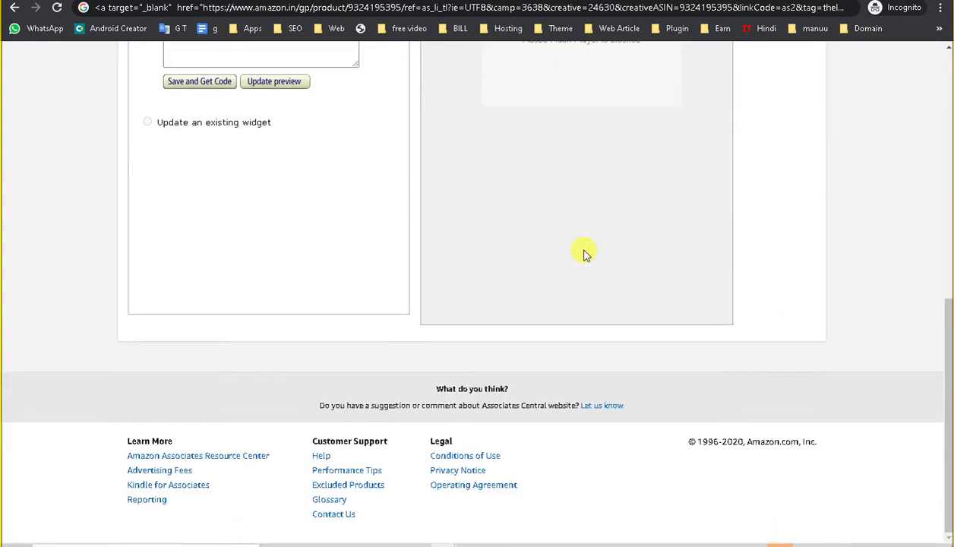
{"action": "scroll", "coordinate": [583, 254], "scroll_direction": "up", "scroll_amount": 2}
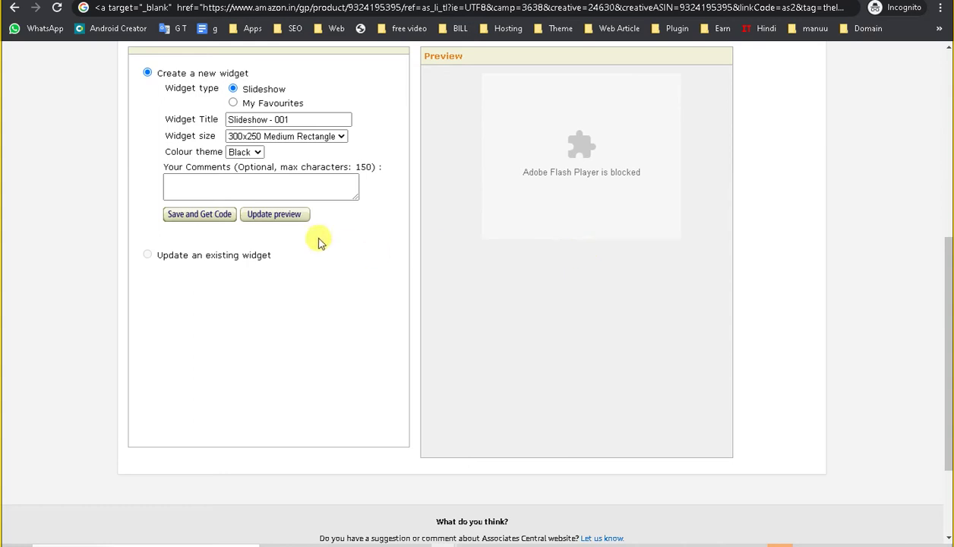
{"action": "left_click", "coordinate": [235, 184]}
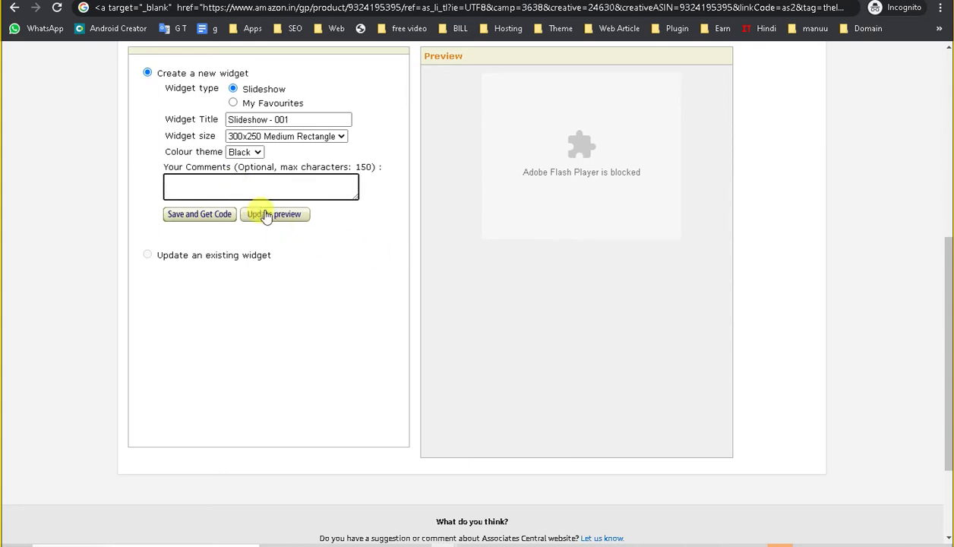
{"action": "scroll", "coordinate": [266, 217], "scroll_direction": "up", "scroll_amount": 1}
{"action": "left_click", "coordinate": [254, 202]}
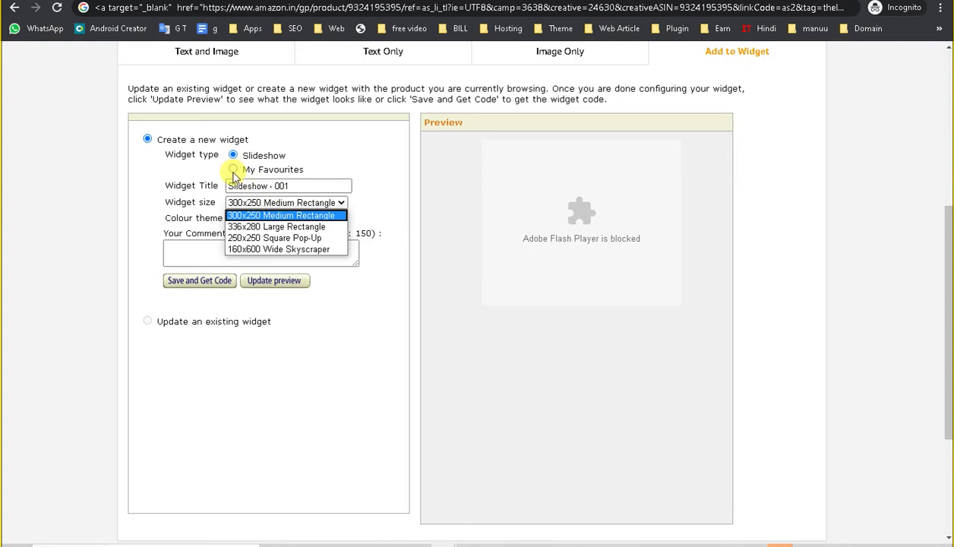
{"action": "scroll", "coordinate": [178, 183], "scroll_direction": "up", "scroll_amount": 2}
{"action": "left_click", "coordinate": [552, 185]}
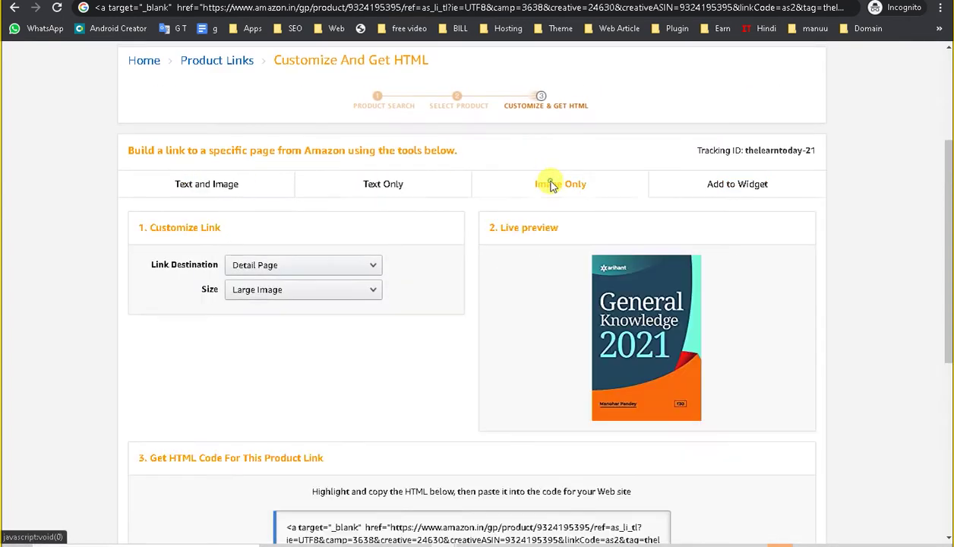
{"action": "left_click", "coordinate": [414, 192]}
{"action": "left_click", "coordinate": [228, 190]}
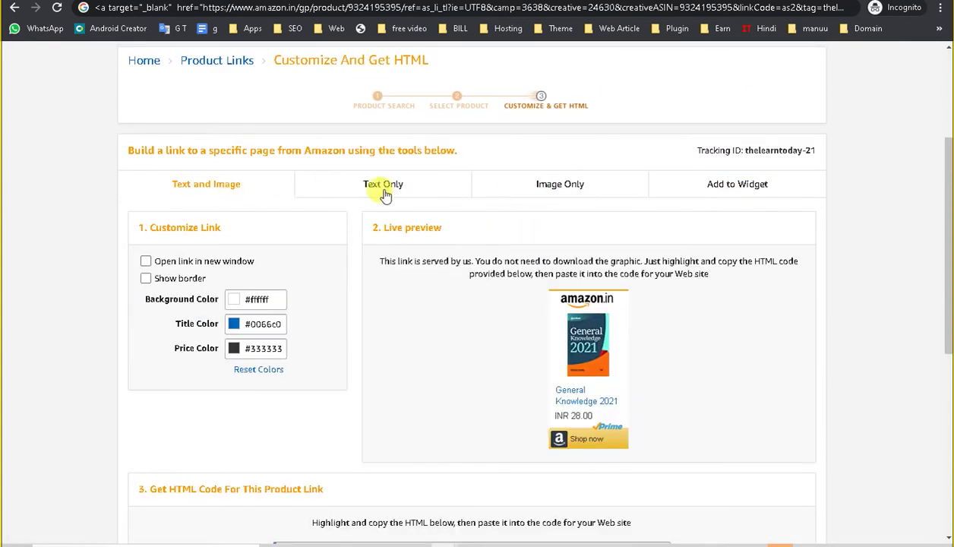
{"action": "left_click", "coordinate": [384, 185]}
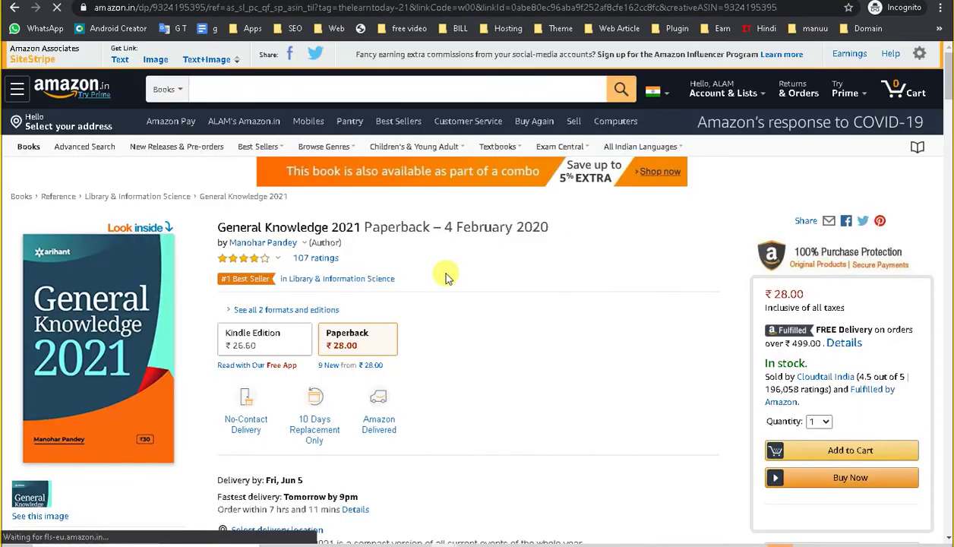
- Highlight the tag=thelearntoday-21 tracking tag in the Amazon.in product page address
{"action": "scroll", "coordinate": [447, 278], "scroll_direction": "down", "scroll_amount": 2}
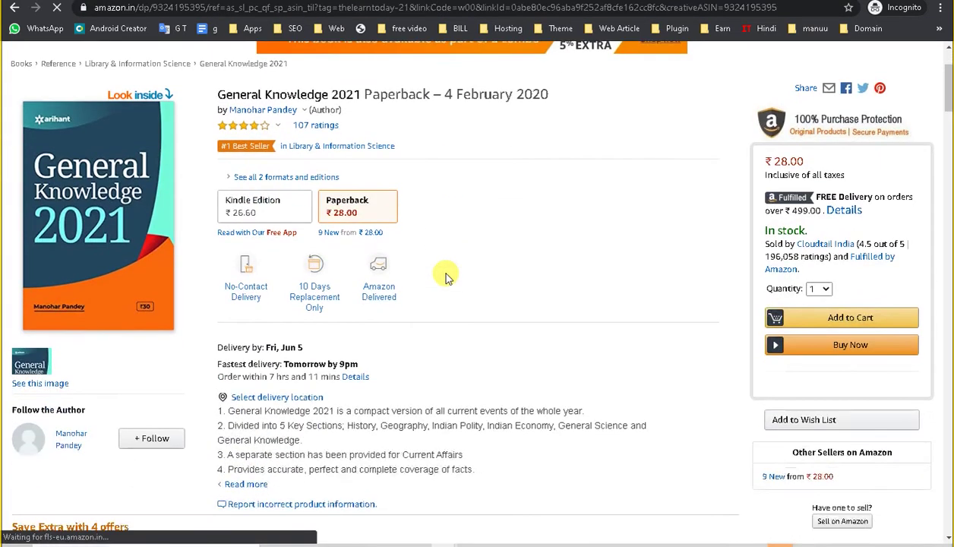
{"action": "scroll", "coordinate": [447, 278], "scroll_direction": "up", "scroll_amount": 1}
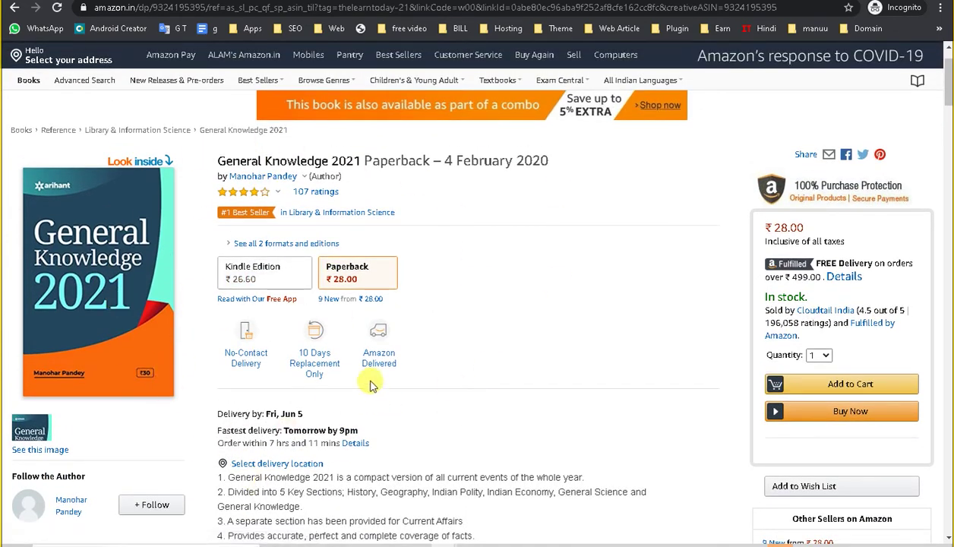
{"action": "scroll", "coordinate": [365, 365], "scroll_direction": "down", "scroll_amount": 2}
{"action": "scroll", "coordinate": [725, 379], "scroll_direction": "up", "scroll_amount": 3}
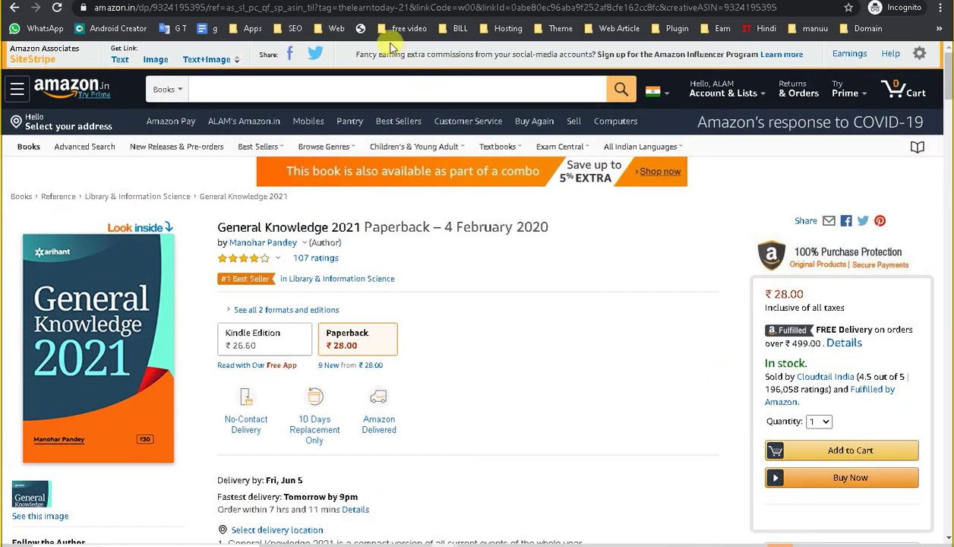
{"action": "key", "text": "ctrl+l"}
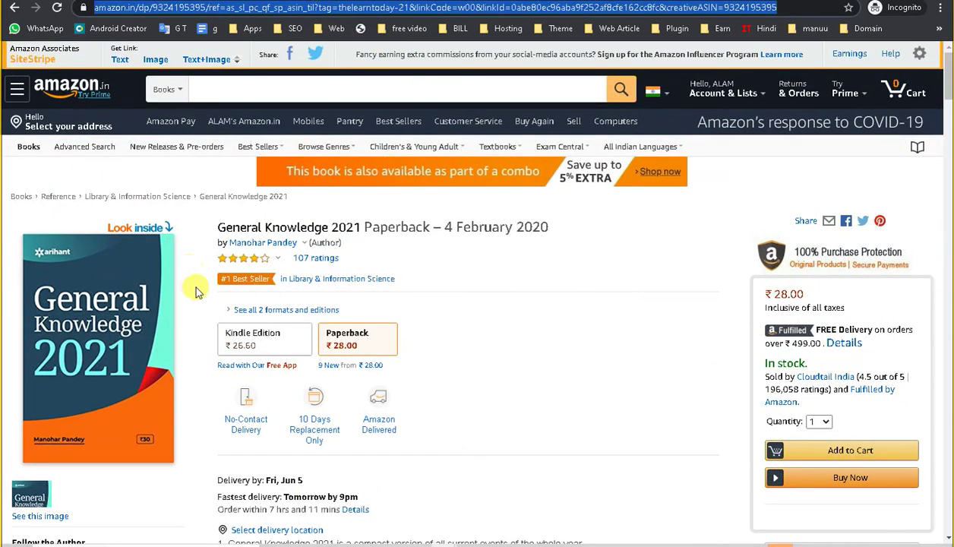
{"action": "scroll", "coordinate": [440, 365], "scroll_direction": "down", "scroll_amount": 4}
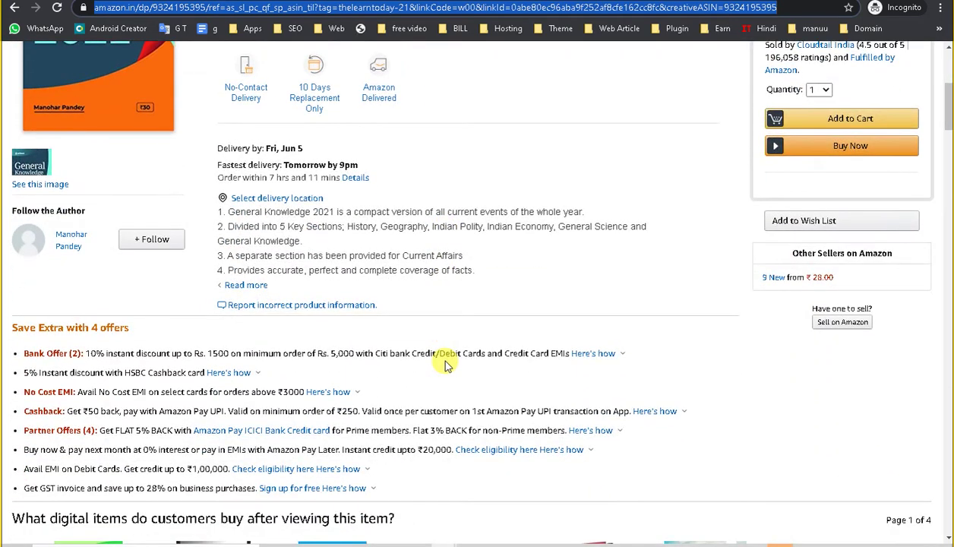
{"action": "scroll", "coordinate": [443, 361], "scroll_direction": "up", "scroll_amount": 3}
{"action": "left_click", "coordinate": [335, 9]}
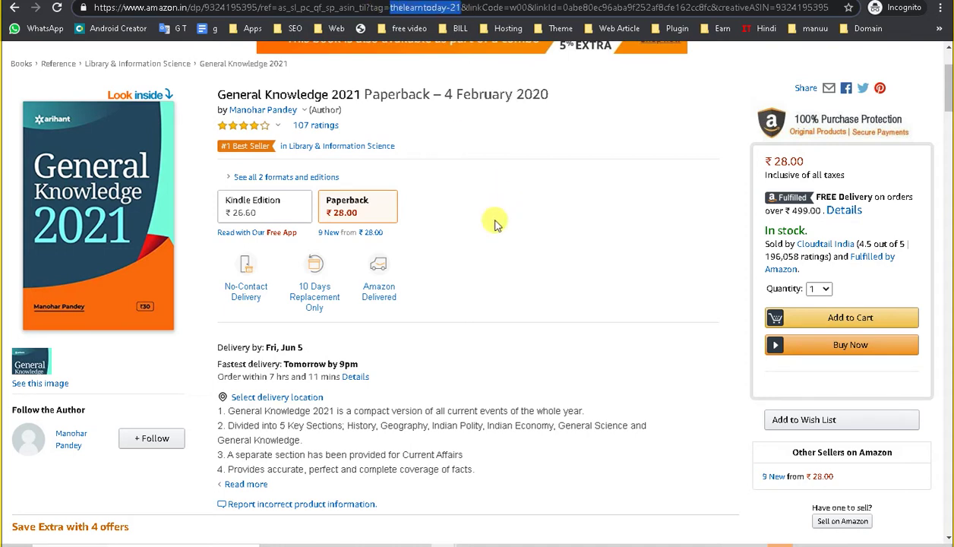
{"action": "scroll", "coordinate": [473, 288], "scroll_direction": "up", "scroll_amount": 2}
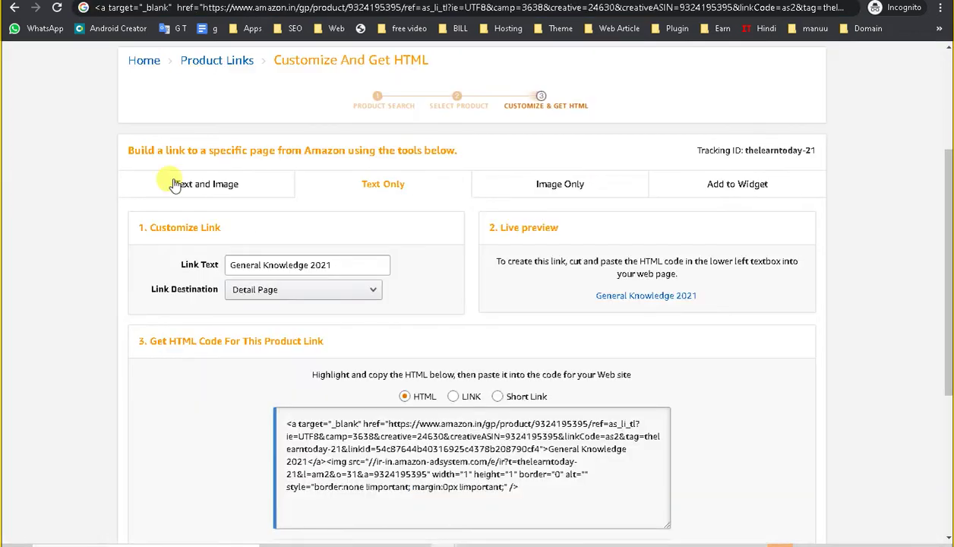
{"action": "scroll", "coordinate": [362, 427], "scroll_direction": "up", "scroll_amount": 2}
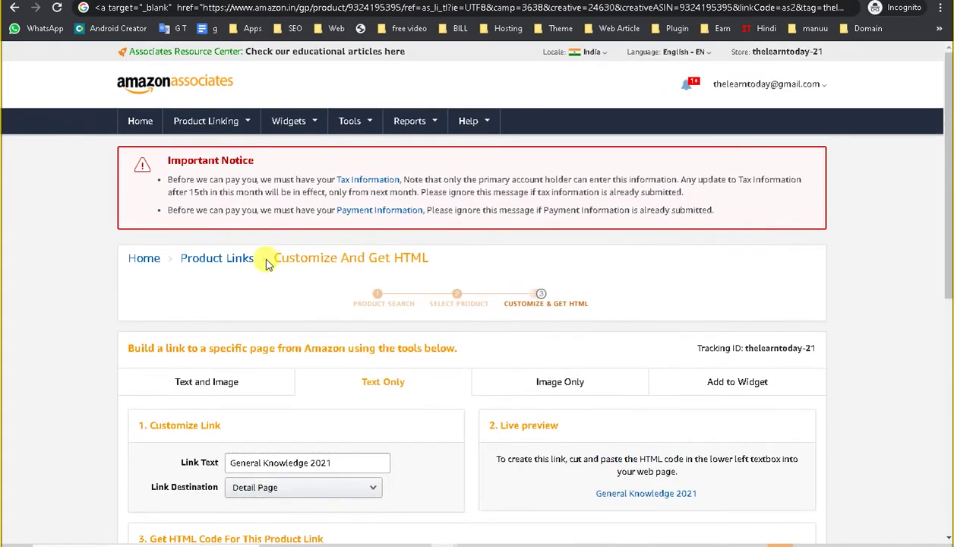
- Check the Associates Reports Summary showing ₹0.00 earnings, then go back to the WordPress Edit Post tab
{"action": "left_click", "coordinate": [144, 89]}
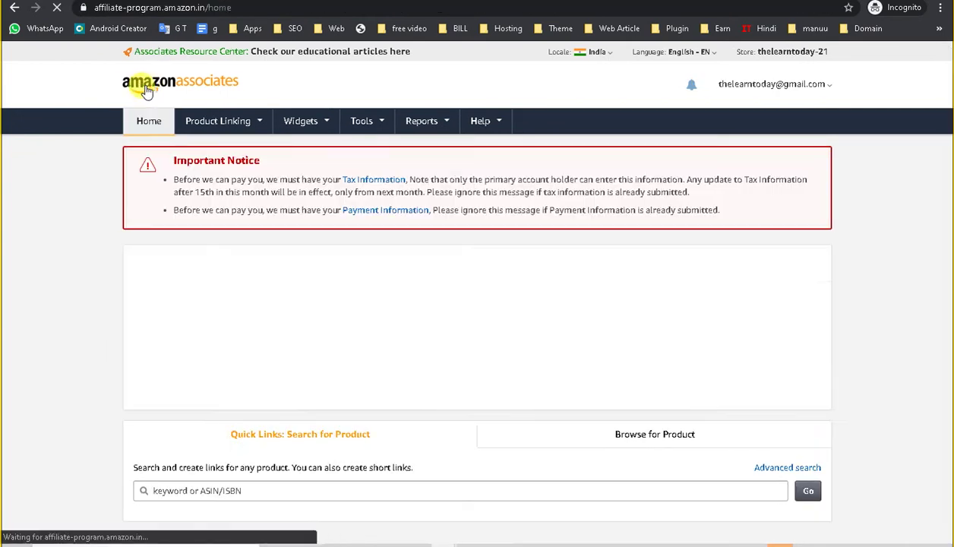
{"action": "scroll", "coordinate": [509, 323], "scroll_direction": "down", "scroll_amount": 6}
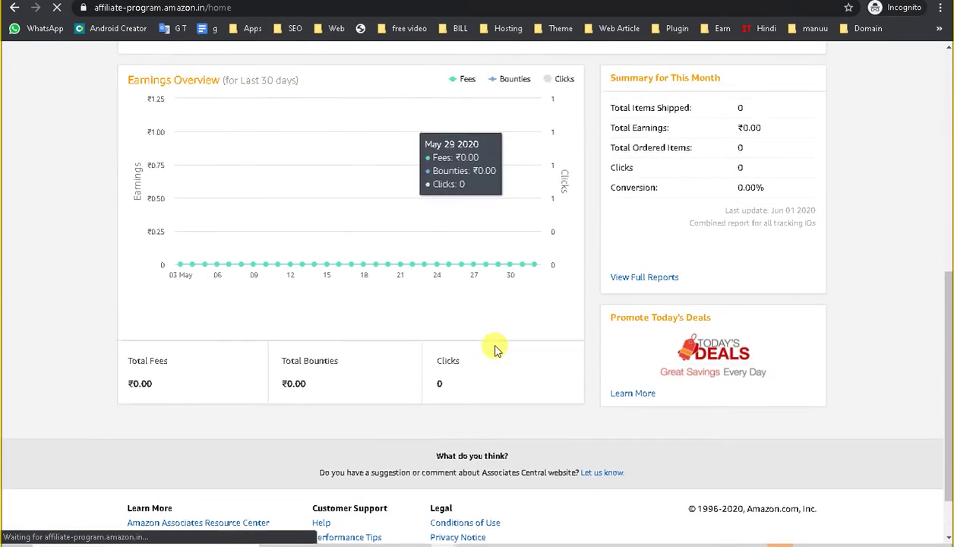
{"action": "scroll", "coordinate": [505, 346], "scroll_direction": "up", "scroll_amount": 1}
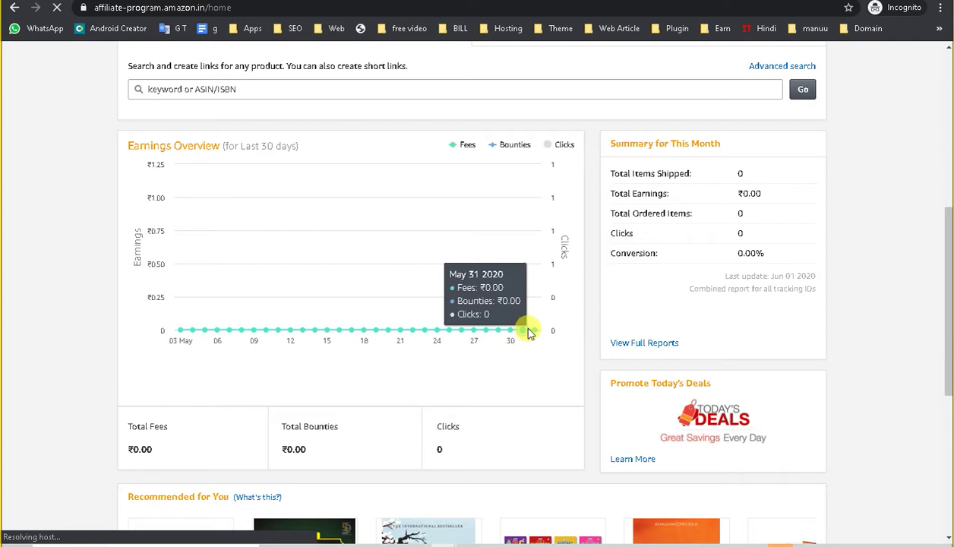
{"action": "scroll", "coordinate": [472, 370], "scroll_direction": "down", "scroll_amount": 3}
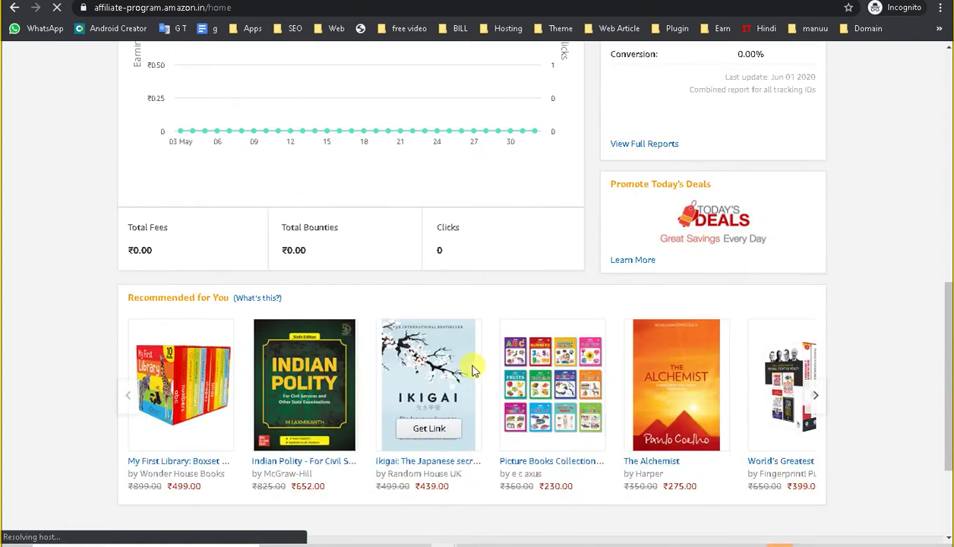
{"action": "scroll", "coordinate": [448, 353], "scroll_direction": "up", "scroll_amount": 2}
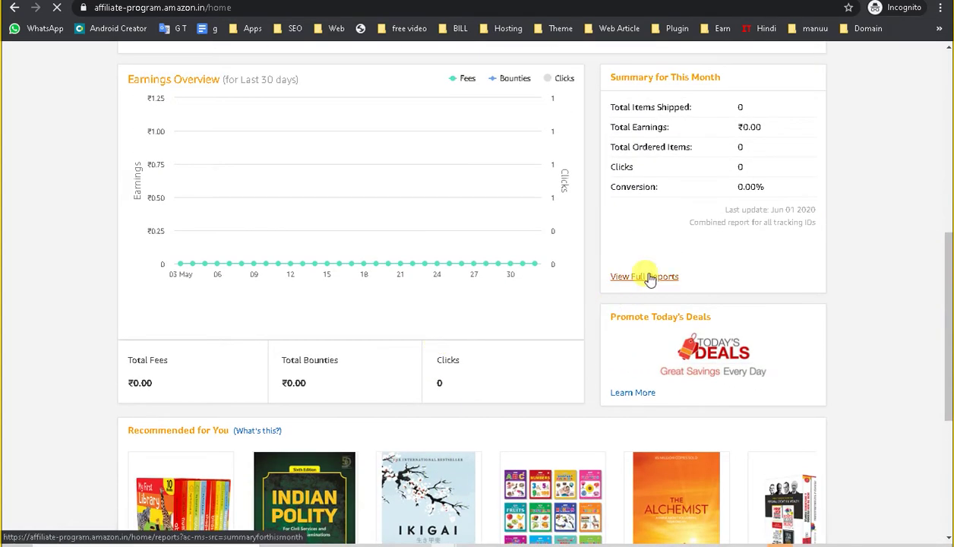
{"action": "left_click_drag", "start_coordinate": [614, 107], "coordinate": [711, 247]}
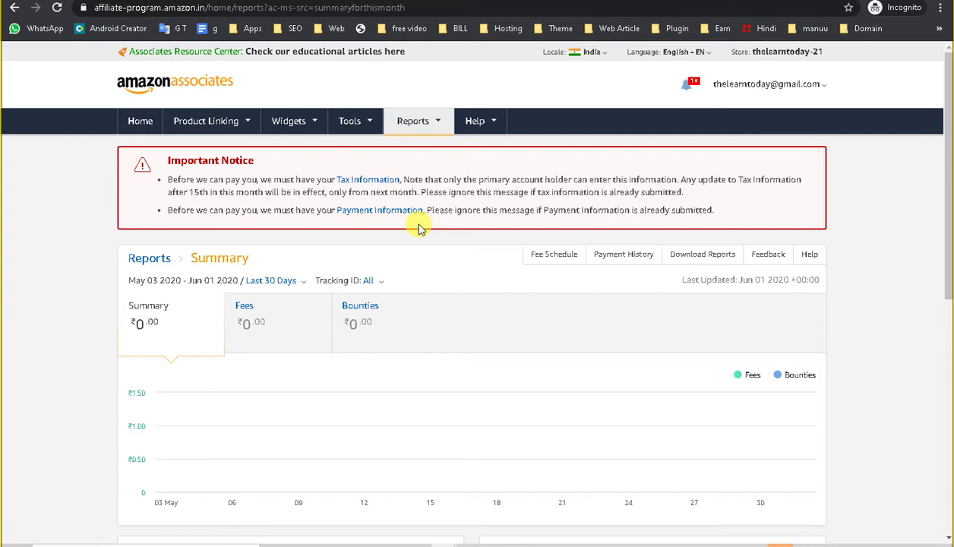
{"action": "scroll", "coordinate": [410, 237], "scroll_direction": "down", "scroll_amount": 5}
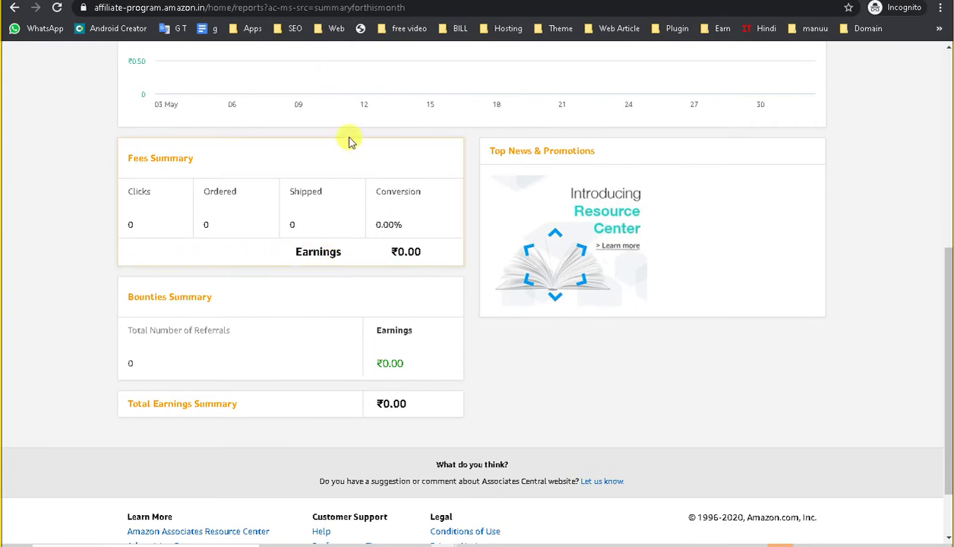
{"action": "key", "text": "ctrl+Tab"}
{"action": "scroll", "coordinate": [250, 368], "scroll_direction": "down", "scroll_amount": 4}
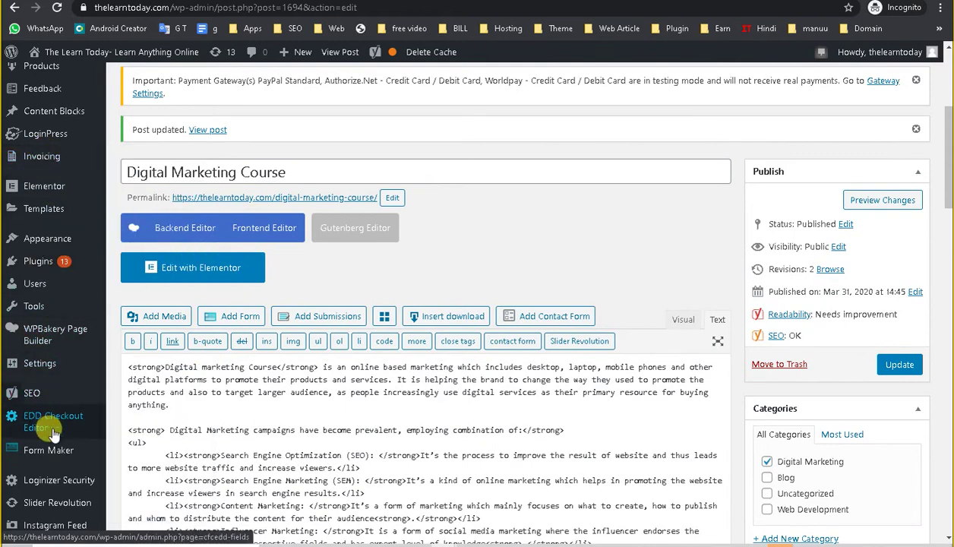
- Compare the iframe code's tracking_id with the thelearntoday-21 tag in the post's Text view
{"action": "scroll", "coordinate": [54, 432], "scroll_direction": "up", "scroll_amount": 4}
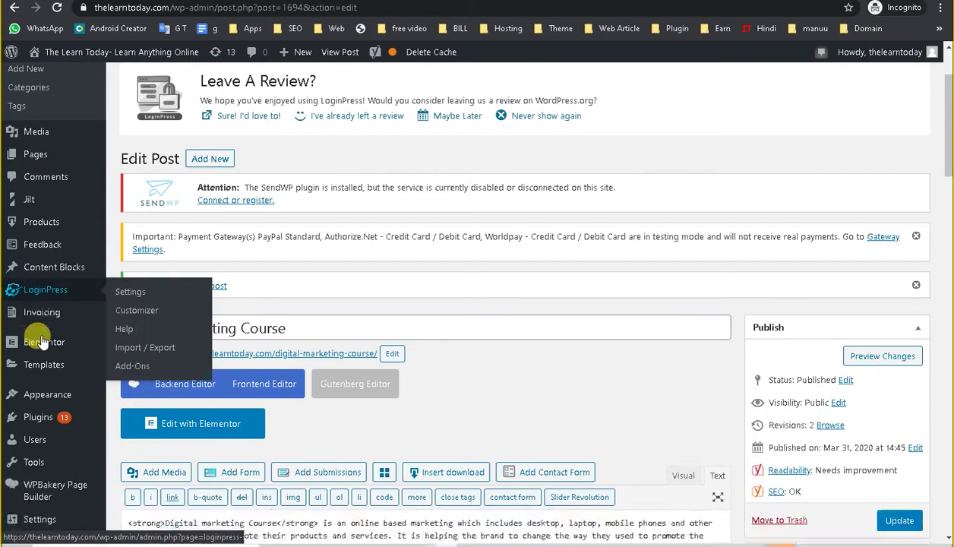
{"action": "scroll", "coordinate": [36, 335], "scroll_direction": "down", "scroll_amount": 1}
{"action": "scroll", "coordinate": [347, 342], "scroll_direction": "down", "scroll_amount": 8}
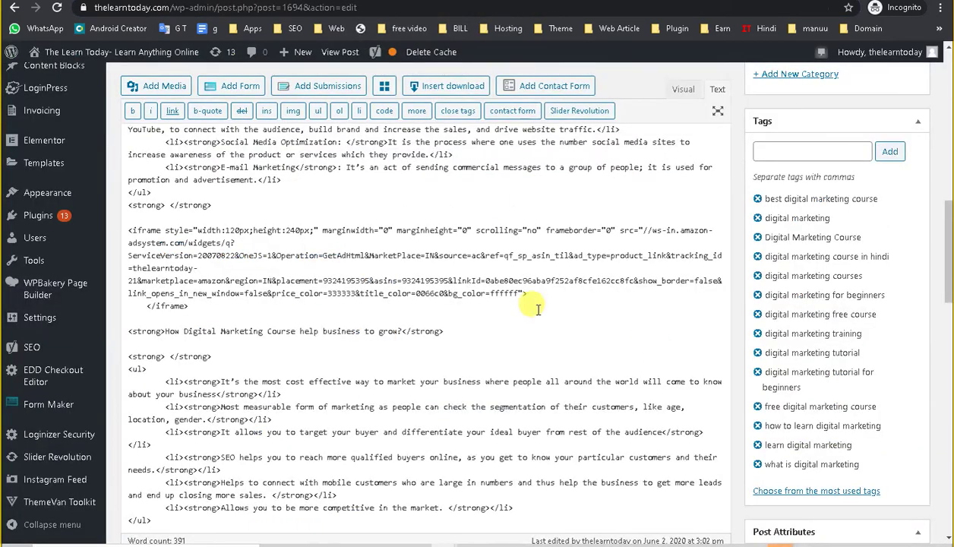
{"action": "left_click", "coordinate": [440, 274]}
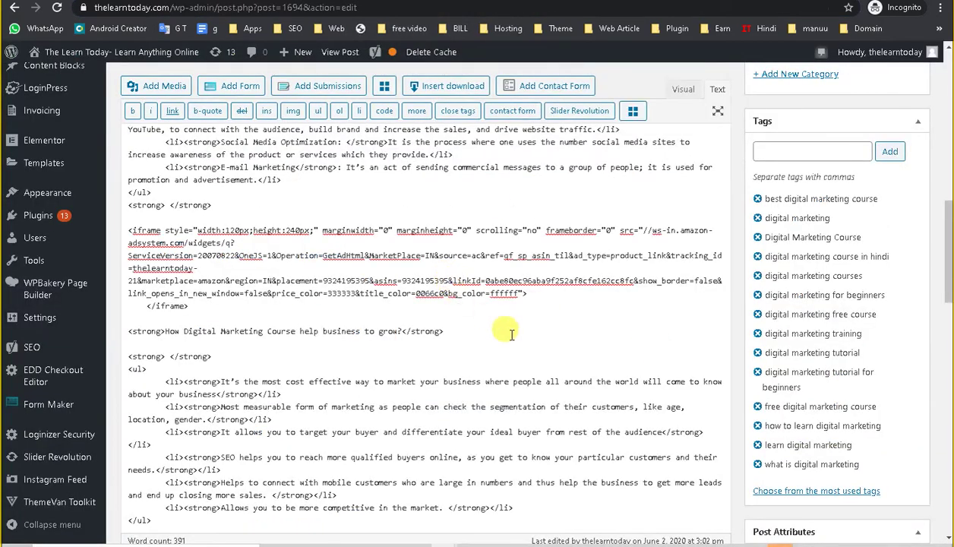
{"action": "scroll", "coordinate": [600, 365], "scroll_direction": "up", "scroll_amount": 5}
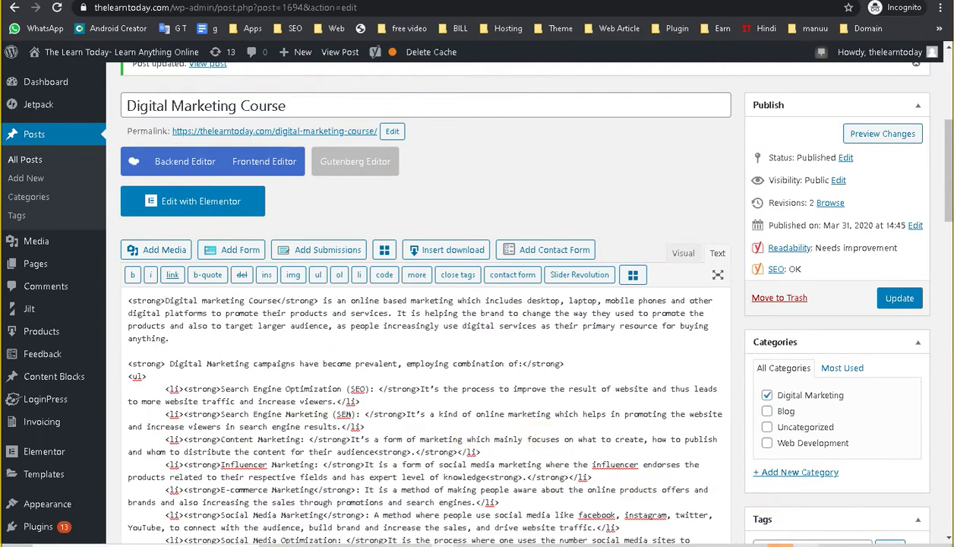
{"action": "left_click", "coordinate": [516, 512]}
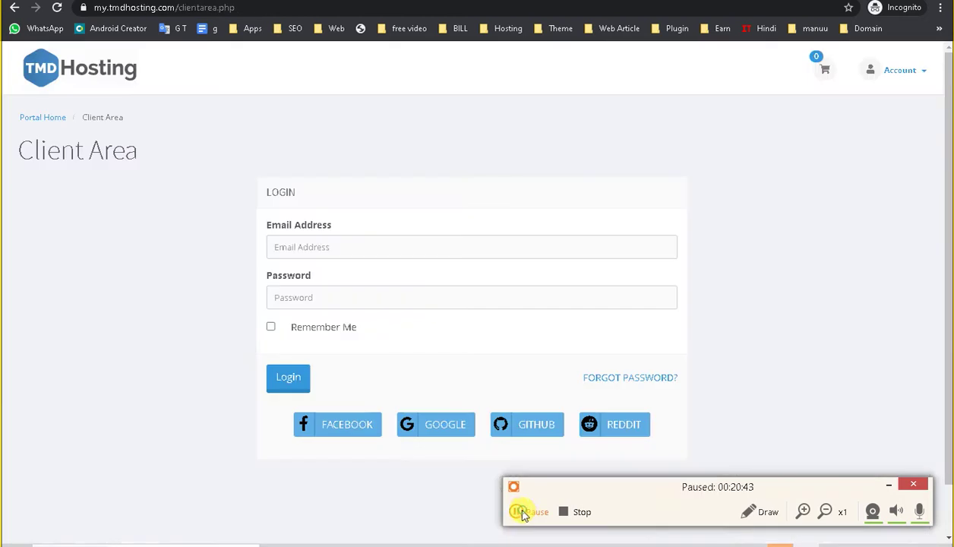
- Replace wp-admin/?int=14 with cpanel in the site address to load the cPanel login
{"action": "left_click", "coordinate": [517, 511]}
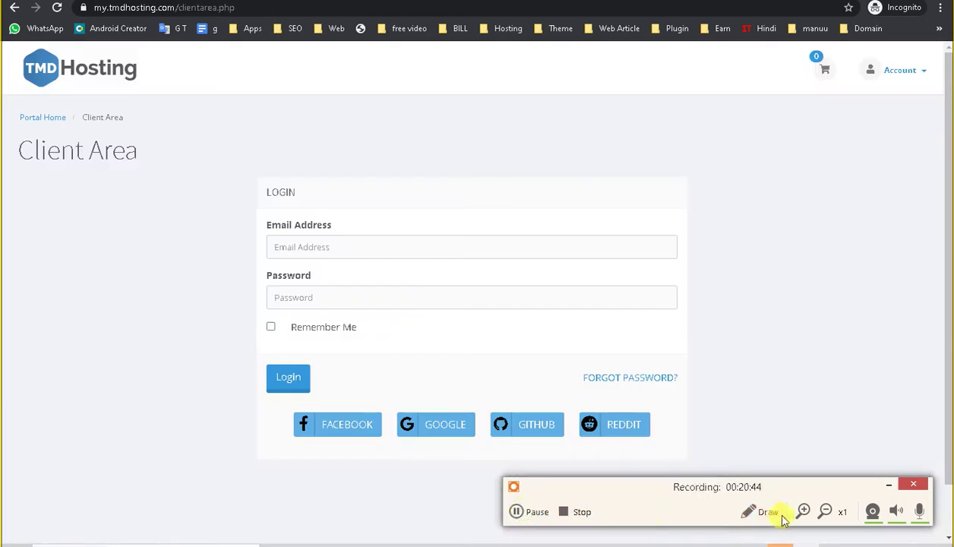
{"action": "left_click", "coordinate": [296, 295]}
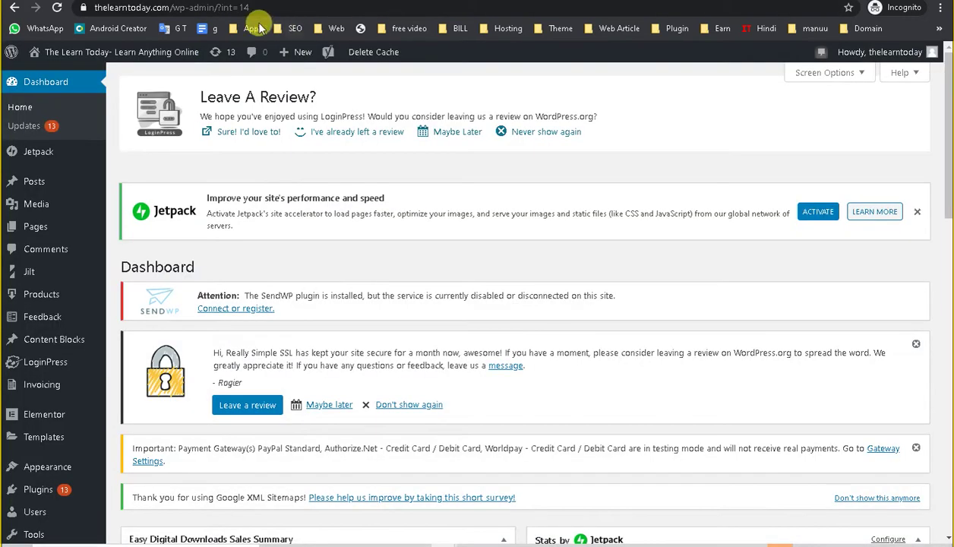
{"action": "left_click_drag", "start_coordinate": [279, 7], "coordinate": [322, 6]}
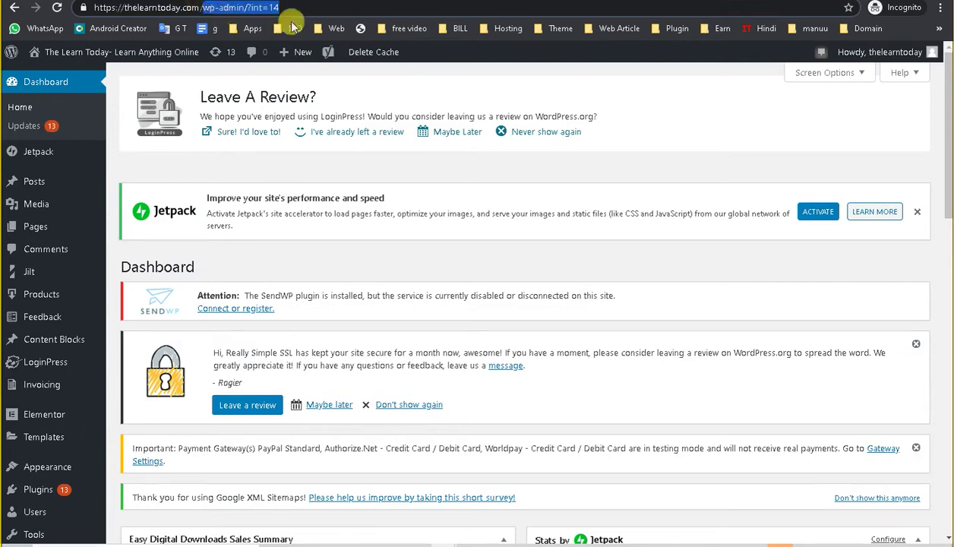
{"action": "type", "text": "c"}
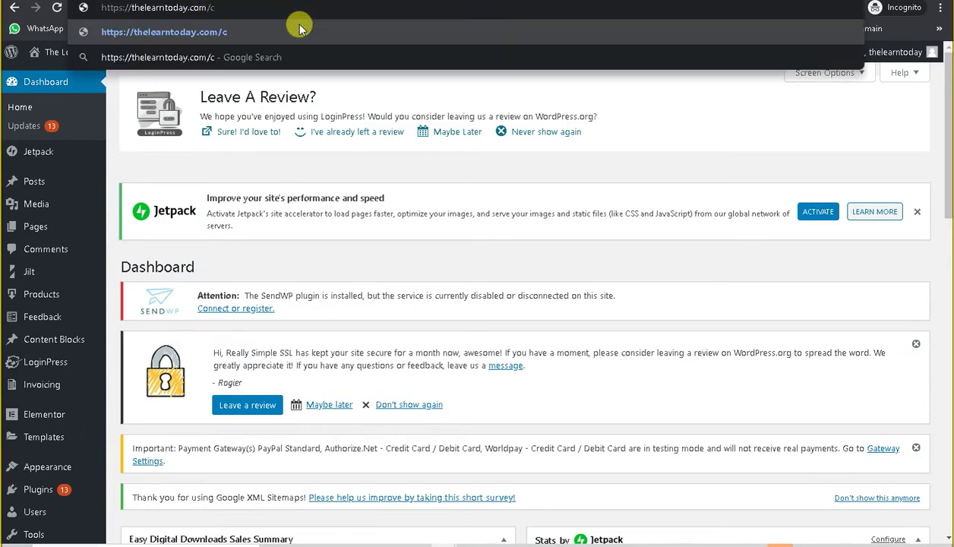
{"action": "type", "text": "panel"}
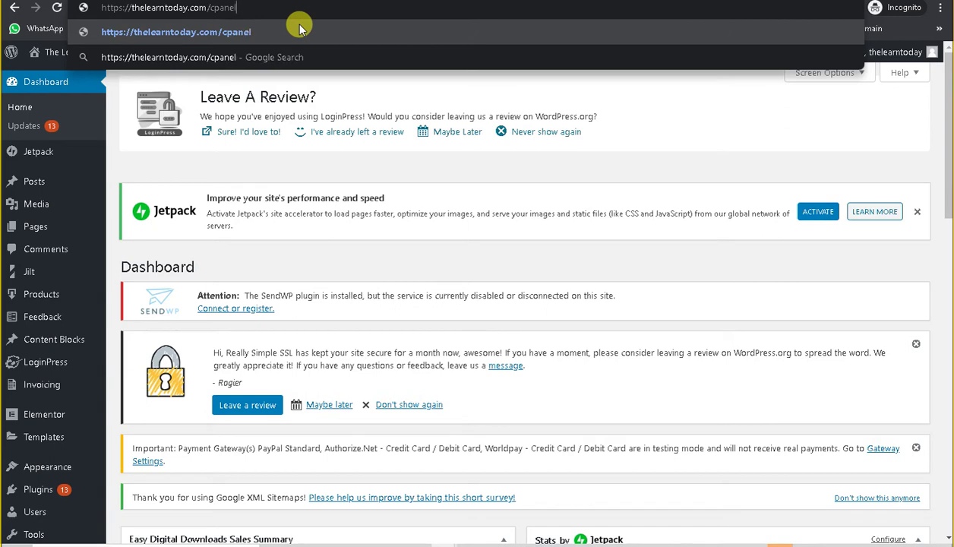
{"action": "key", "text": "Return"}
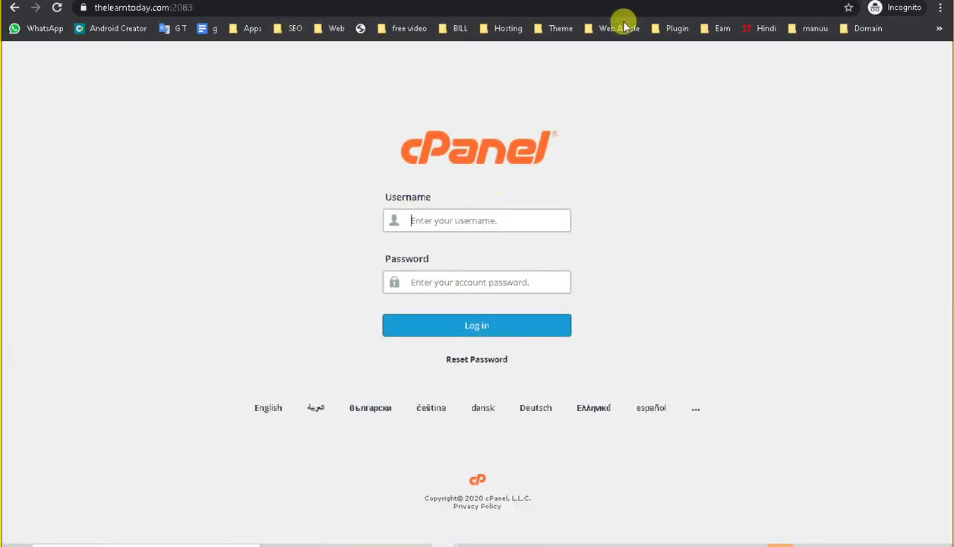
- Log in to the TMD Hosting Client Area with the saved account e-mail and password
{"action": "key", "text": "ctrl+Tab"}
{"action": "left_click", "coordinate": [4, 76]}
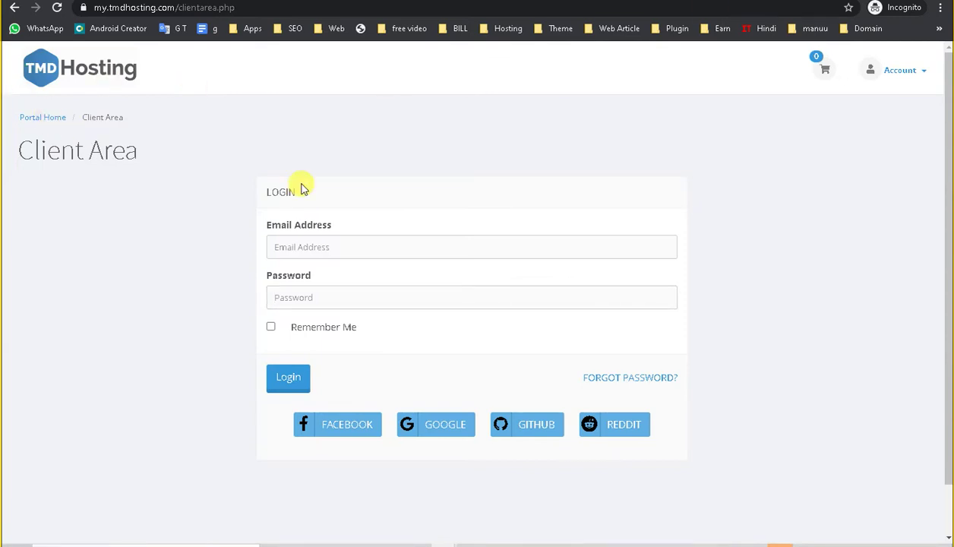
{"action": "left_click", "coordinate": [341, 249]}
{"action": "key", "text": "ctrl+v"}
{"action": "left_click", "coordinate": [348, 289]}
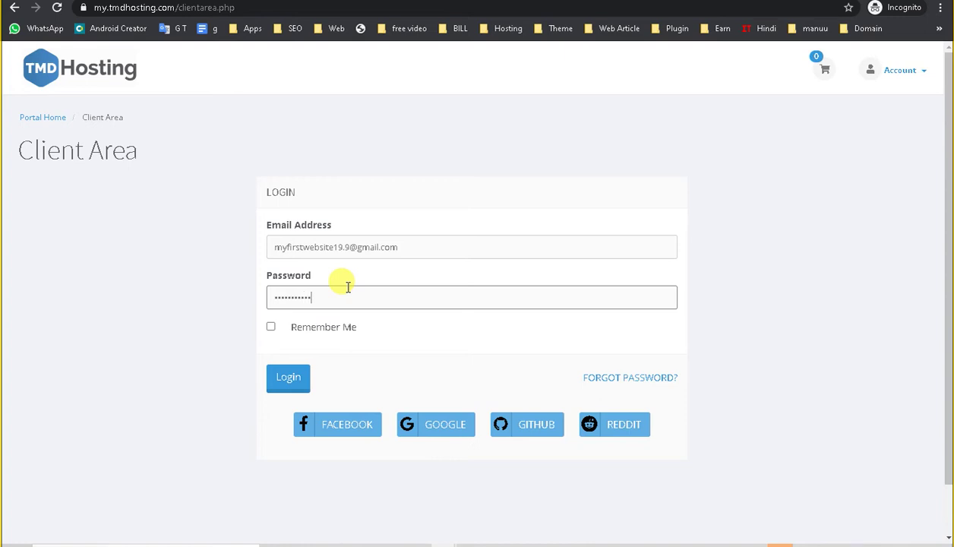
{"action": "left_click", "coordinate": [287, 380]}
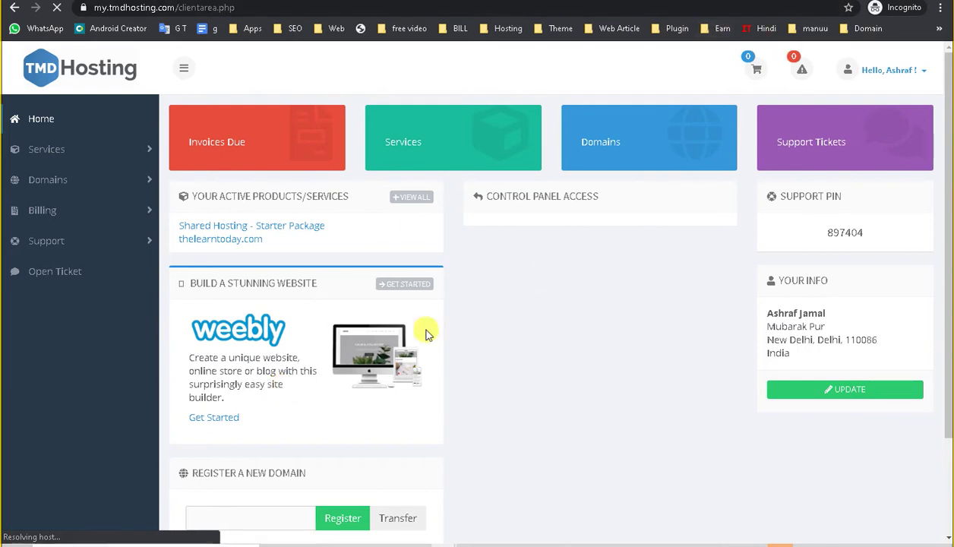
- Open the thelearntoday.com Shared Hosting service and launch cPanel from One Click Login
{"action": "scroll", "coordinate": [379, 345], "scroll_direction": "down", "scroll_amount": 2}
{"action": "scroll", "coordinate": [377, 346], "scroll_direction": "up", "scroll_amount": 2}
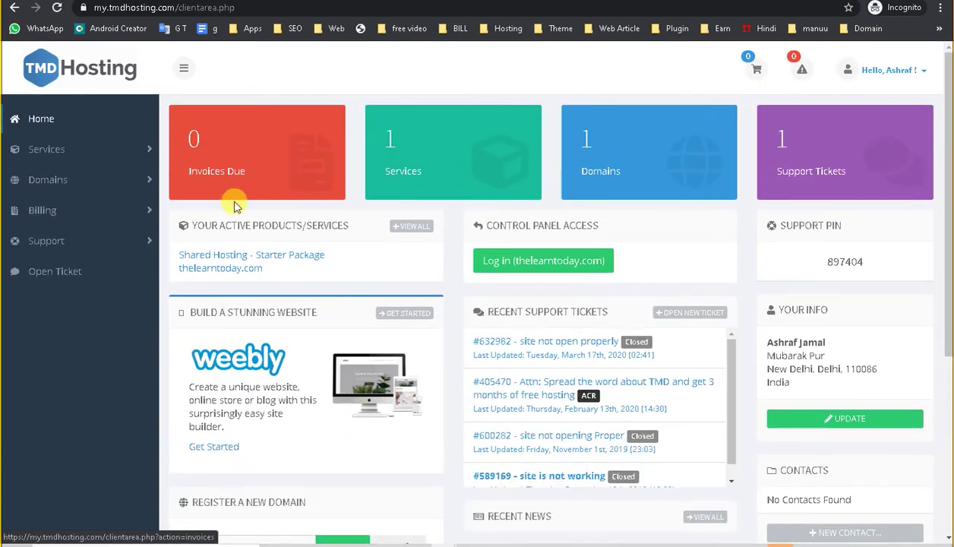
{"action": "left_click", "coordinate": [432, 177]}
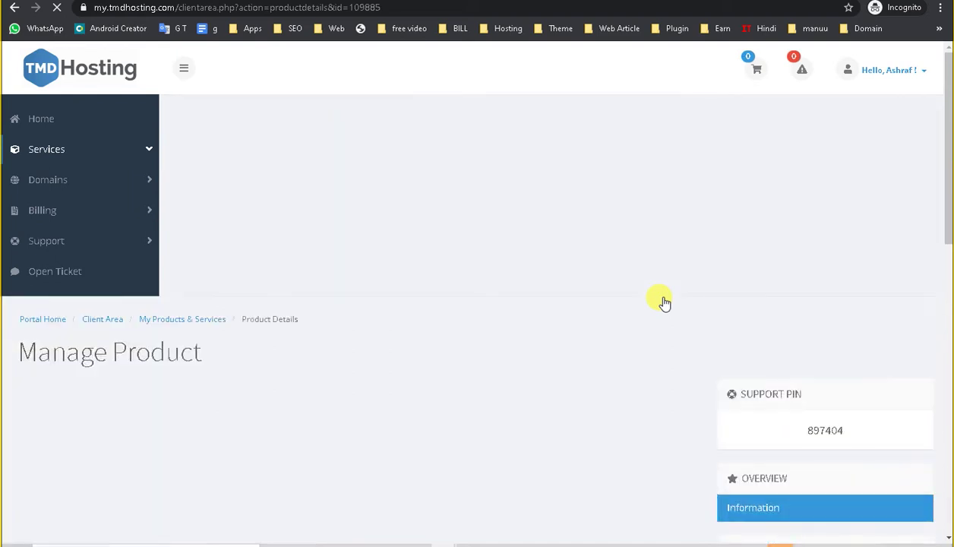
{"action": "scroll", "coordinate": [663, 302], "scroll_direction": "down", "scroll_amount": 3}
{"action": "scroll", "coordinate": [663, 302], "scroll_direction": "down", "scroll_amount": 3}
{"action": "scroll", "coordinate": [345, 454], "scroll_direction": "down", "scroll_amount": 2}
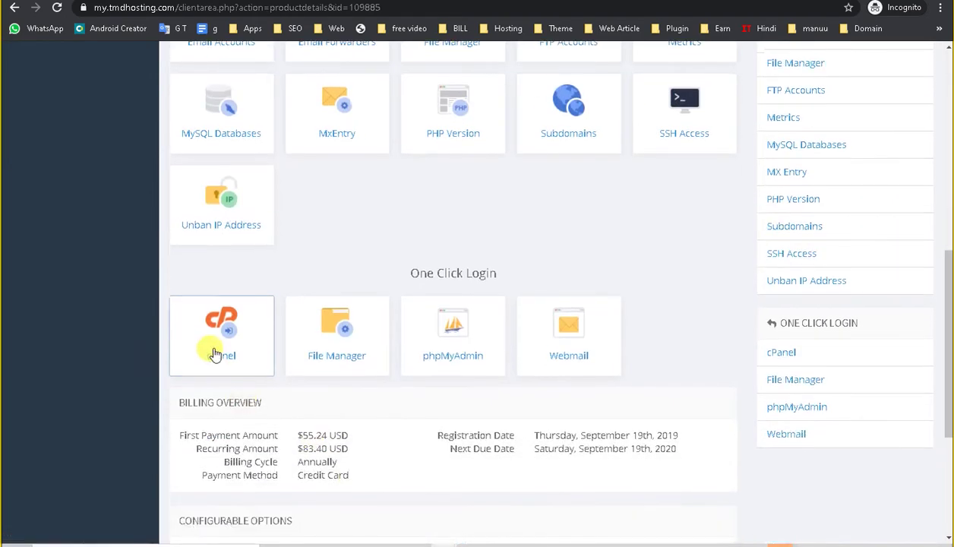
{"action": "left_click", "coordinate": [211, 349]}
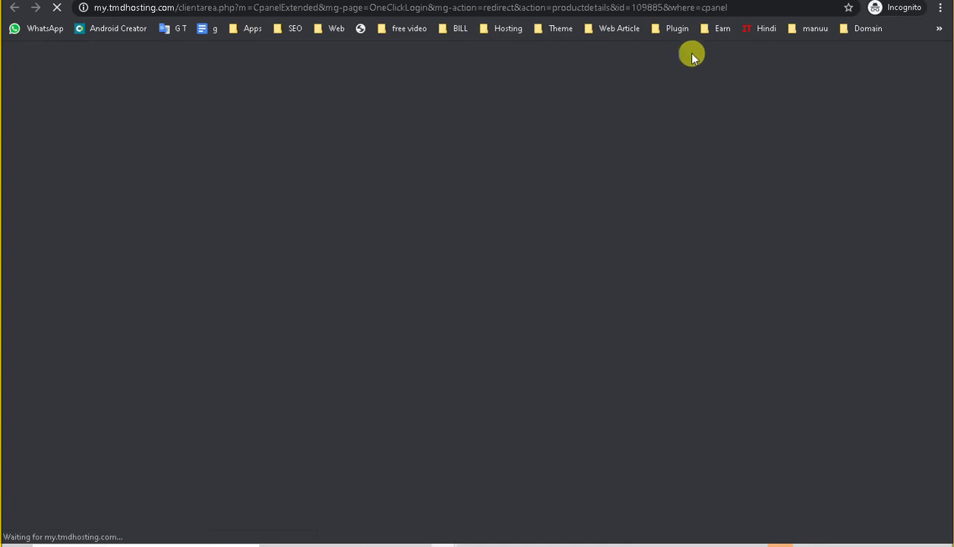
- Scroll through the cPanel home page's Files, Databases, Domains and Softaculous sections
{"action": "scroll", "coordinate": [453, 362], "scroll_direction": "up", "scroll_amount": 4}
{"action": "scroll", "coordinate": [465, 370], "scroll_direction": "up", "scroll_amount": 4}
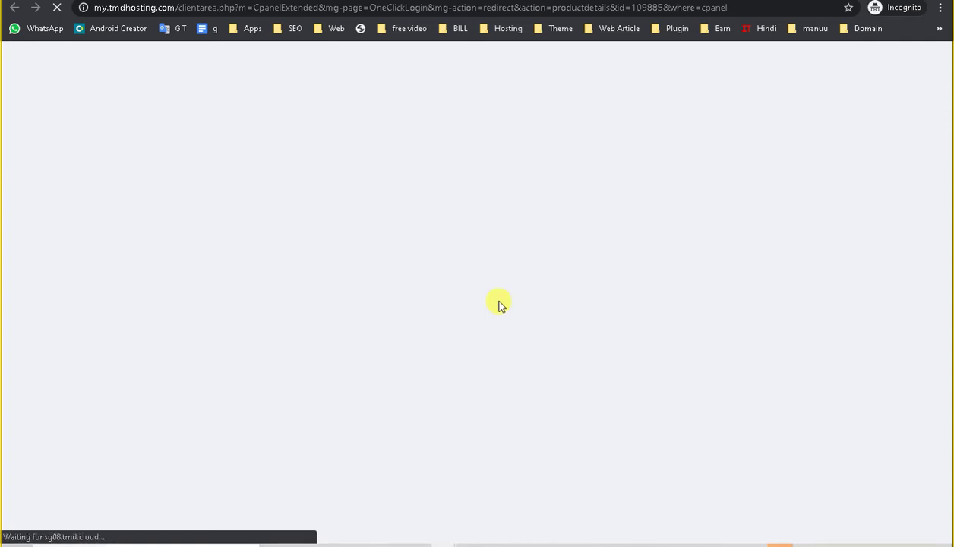
{"action": "scroll", "coordinate": [615, 266], "scroll_direction": "down", "scroll_amount": 9}
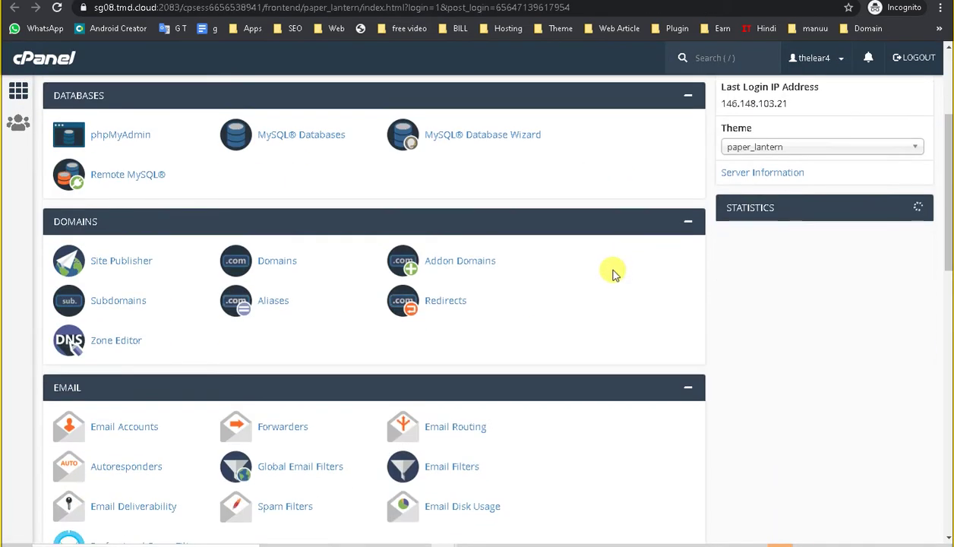
{"action": "scroll", "coordinate": [405, 323], "scroll_direction": "down", "scroll_amount": 7}
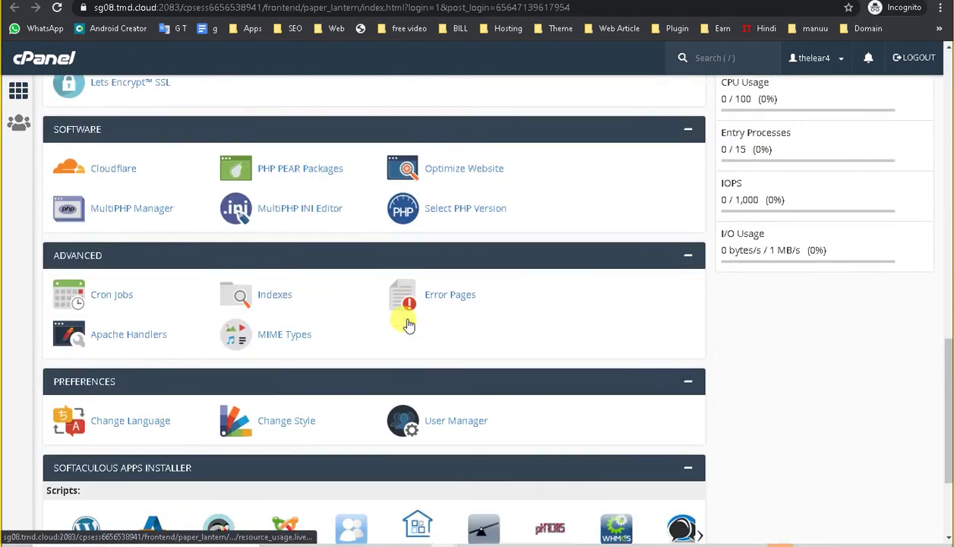
{"action": "scroll", "coordinate": [304, 418], "scroll_direction": "up", "scroll_amount": 12}
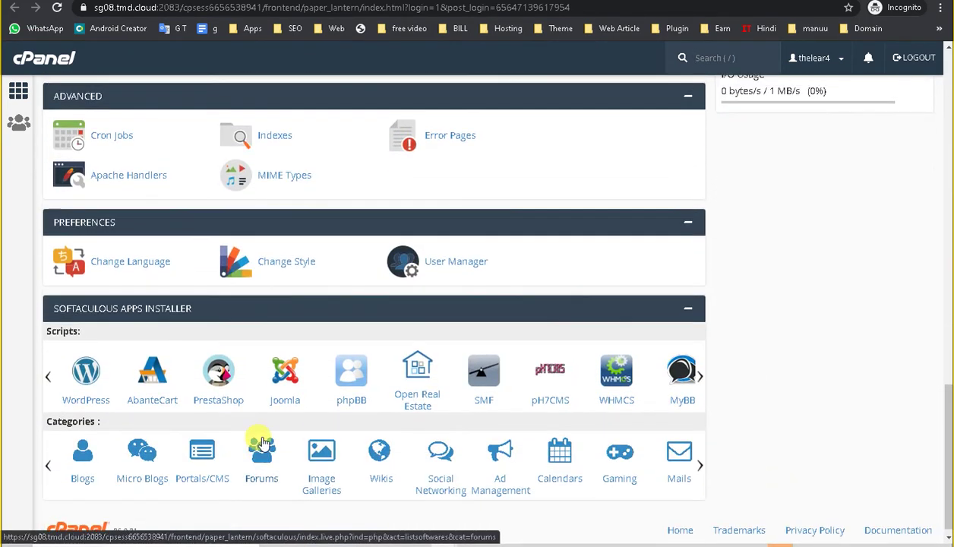
{"action": "scroll", "coordinate": [276, 410], "scroll_direction": "up", "scroll_amount": 2}
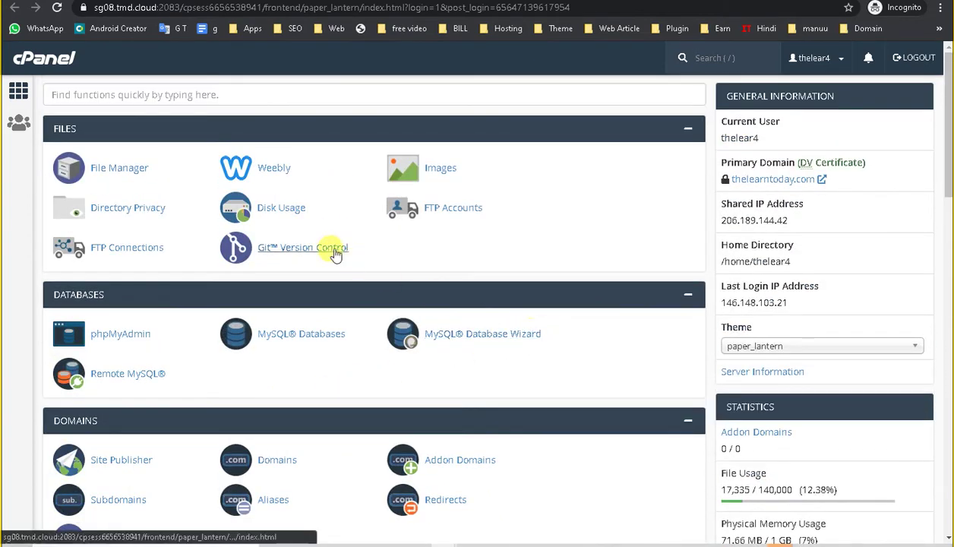
{"action": "left_click", "coordinate": [174, 2]}
{"action": "left_click", "coordinate": [162, 8]}
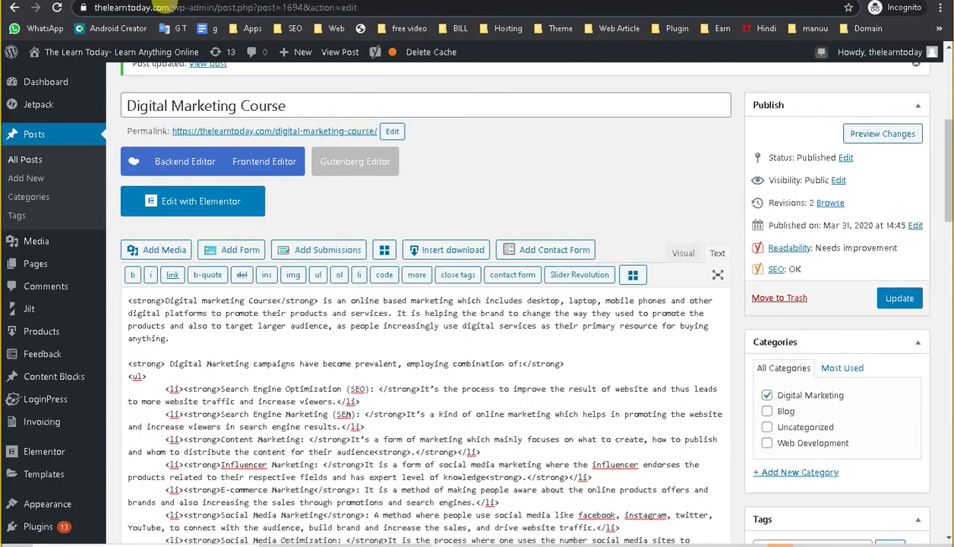
{"action": "left_click_drag", "start_coordinate": [94, 8], "coordinate": [199, 8]}
{"action": "key", "text": "ctrl+c"}
{"action": "key", "text": "ctrl+Tab"}
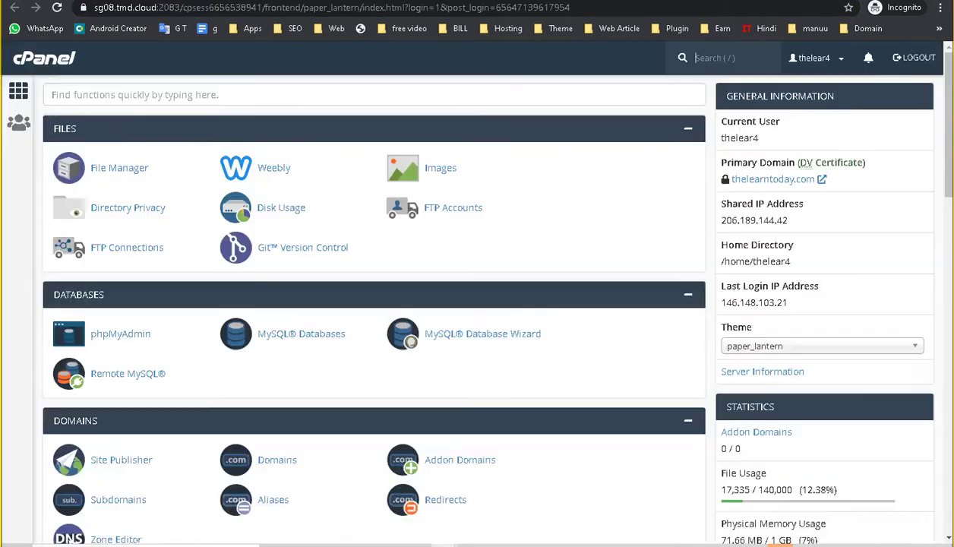
{"action": "key", "text": "ctrl+Tab"}
{"action": "key", "text": "ctrl+Tab"}
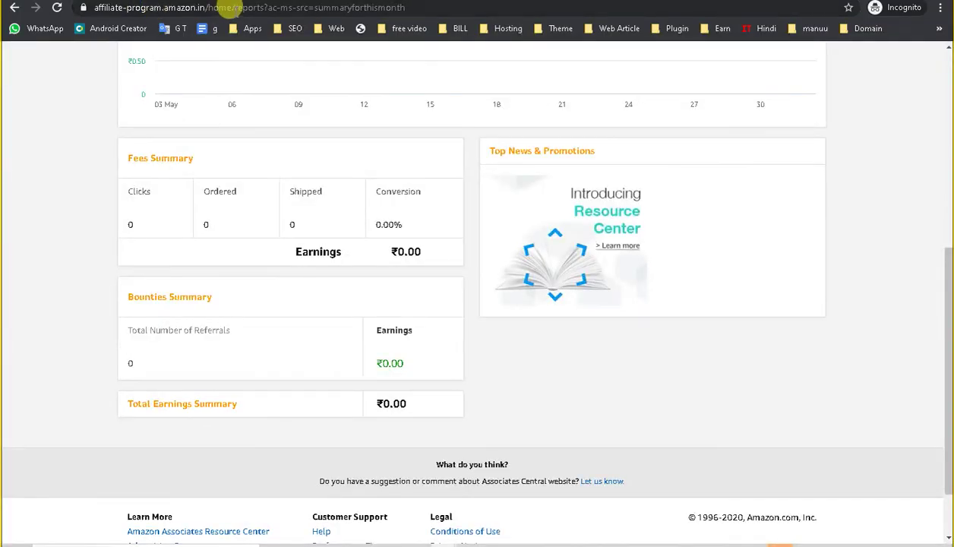
{"action": "key", "text": "ctrl+t"}
{"action": "key", "text": "ctrl+v"}
{"action": "type", "text": "af"}
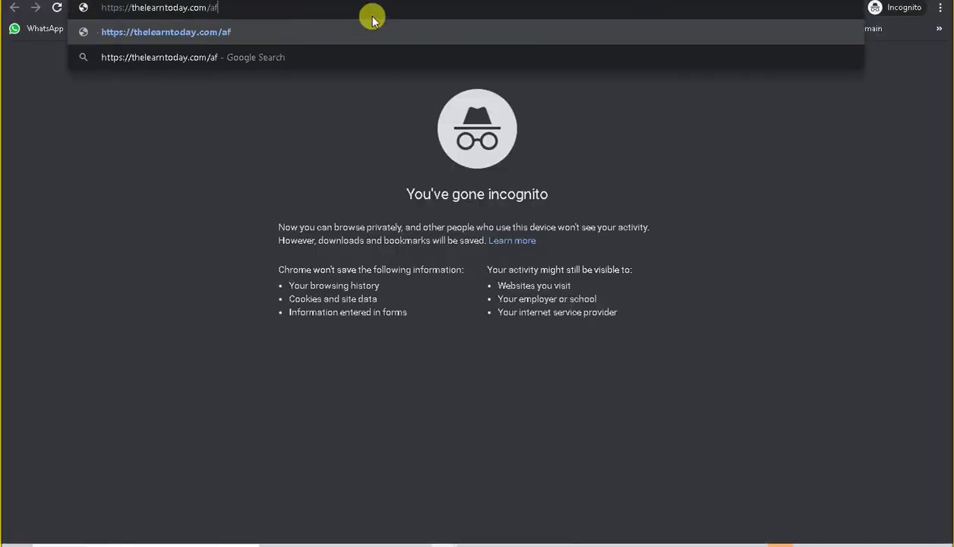
{"action": "left_click_drag", "start_coordinate": [224, 8], "coordinate": [56, 8]}
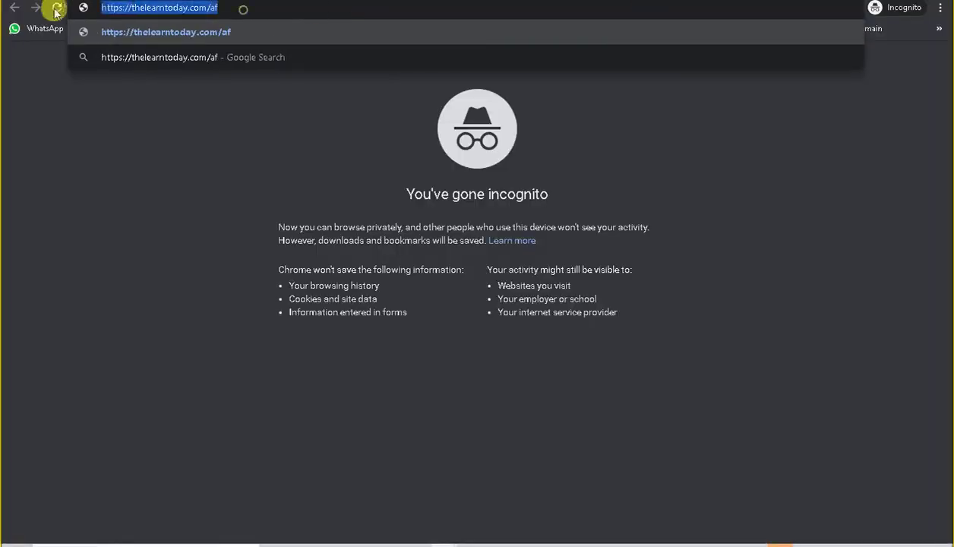
{"action": "key", "text": "Return"}
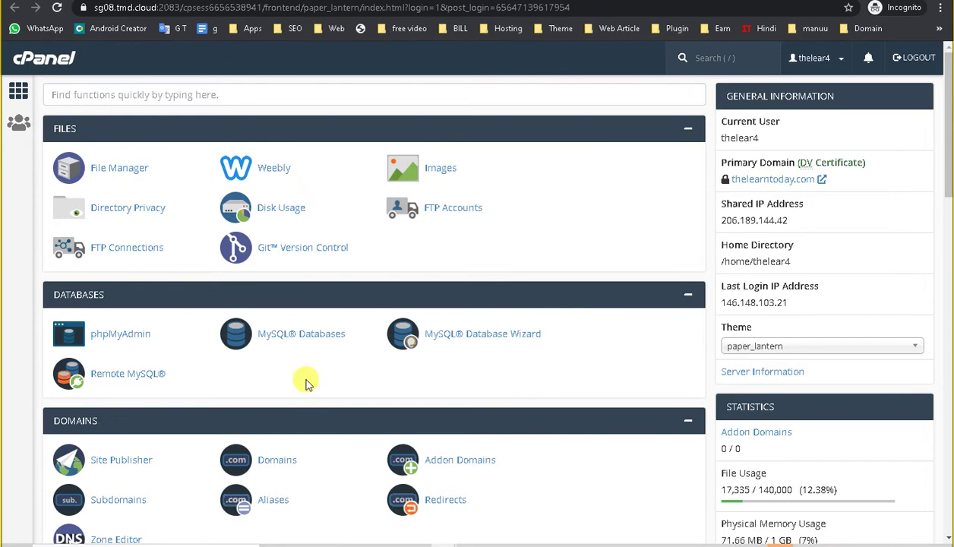
- Open the WordPress installer from cPanel's Softaculous Apps Installer
{"action": "scroll", "coordinate": [304, 379], "scroll_direction": "down", "scroll_amount": 6}
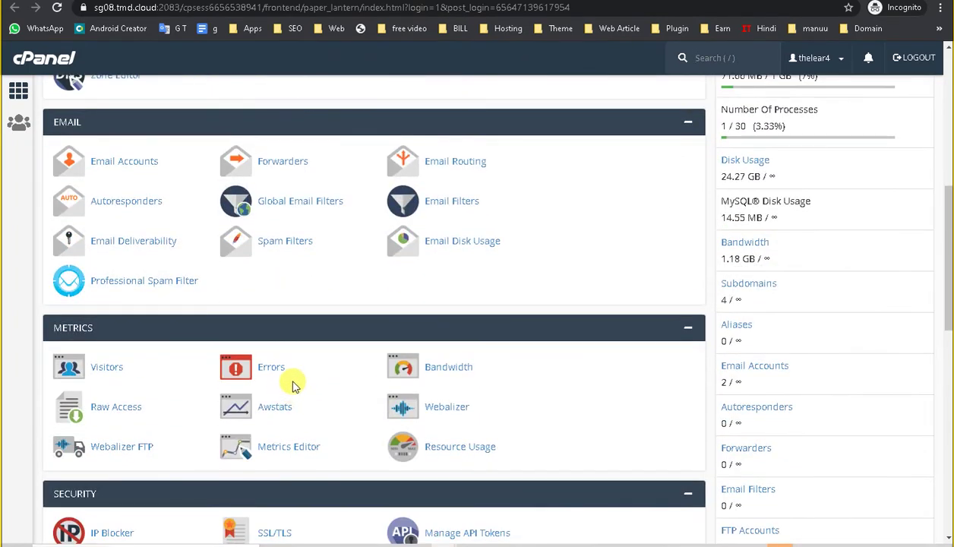
{"action": "scroll", "coordinate": [357, 389], "scroll_direction": "down", "scroll_amount": 10}
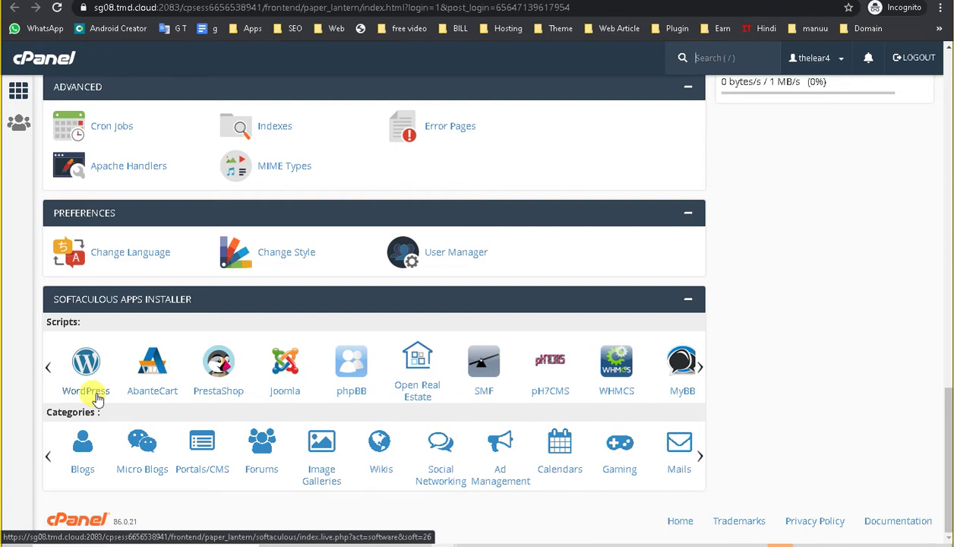
{"action": "left_click", "coordinate": [86, 389]}
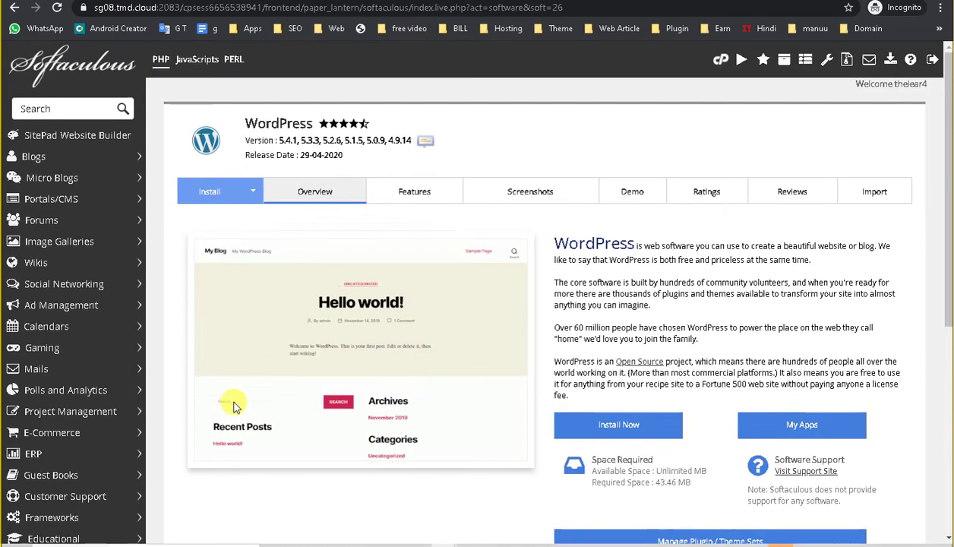
{"action": "left_click", "coordinate": [619, 427]}
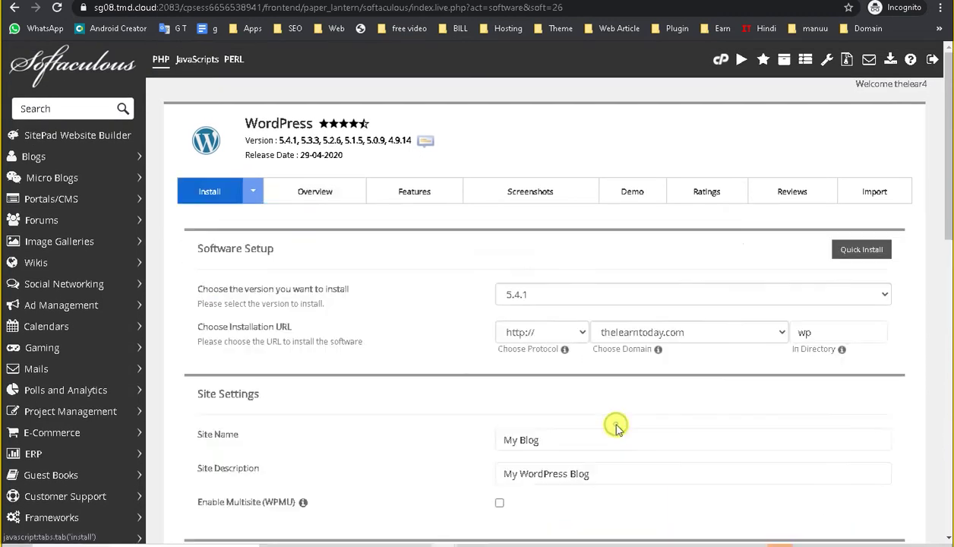
{"action": "left_click", "coordinate": [543, 334]}
{"action": "left_click", "coordinate": [536, 363]}
{"action": "left_click", "coordinate": [835, 332]}
{"action": "double_click", "coordinate": [835, 332]}
- Change the site name to 'The Learn Today'
{"action": "scroll", "coordinate": [670, 407], "scroll_direction": "down", "scroll_amount": 1}
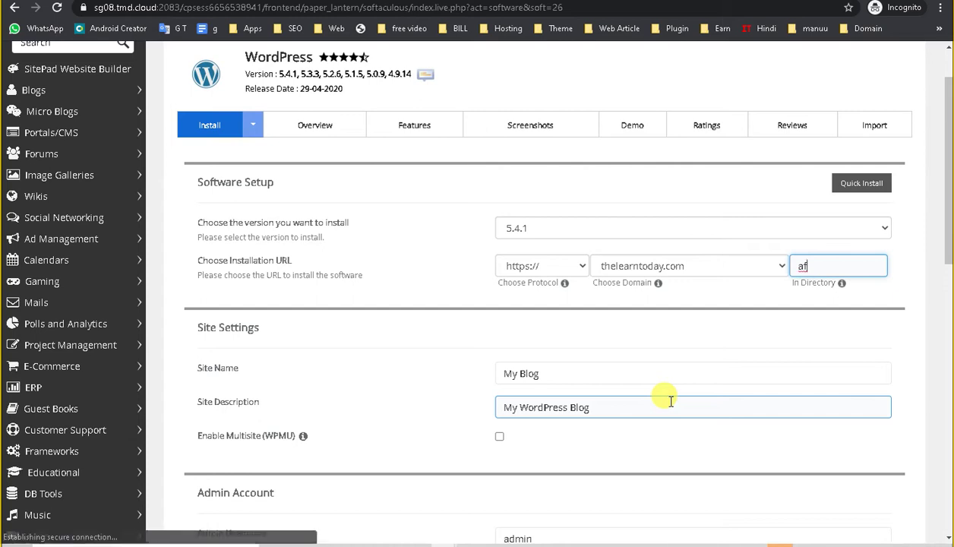
{"action": "scroll", "coordinate": [670, 401], "scroll_direction": "down", "scroll_amount": 1}
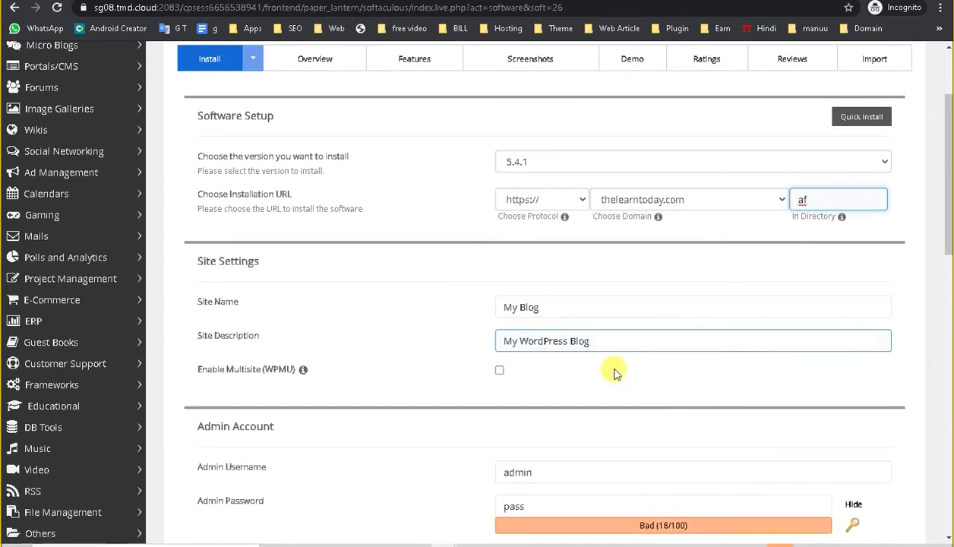
{"action": "left_click_drag", "start_coordinate": [682, 307], "coordinate": [235, 317]}
{"action": "type", "text": "The Learn Today"}
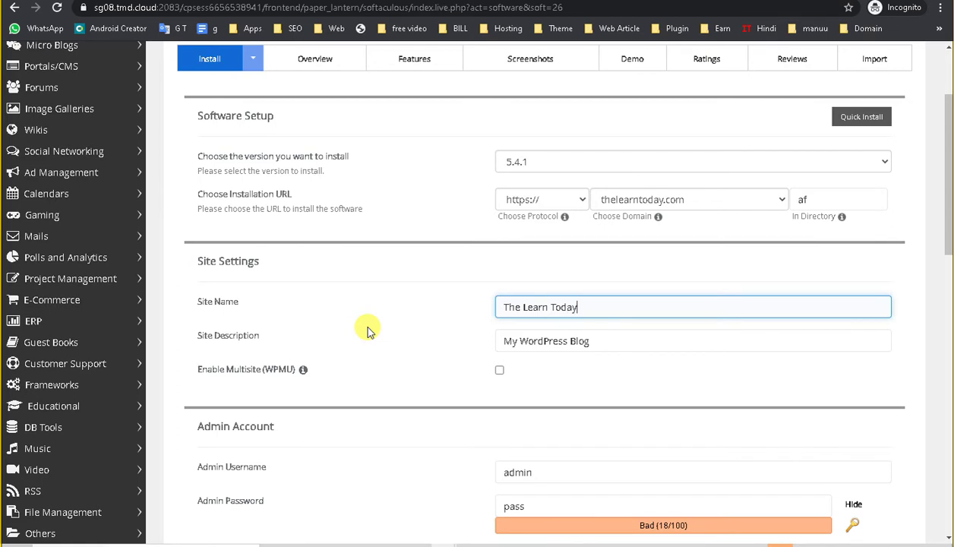
- Replace the site description with 'Best Affiliate Marketing Website'
{"action": "left_click", "coordinate": [598, 337]}
{"action": "triple_click", "coordinate": [599, 338]}
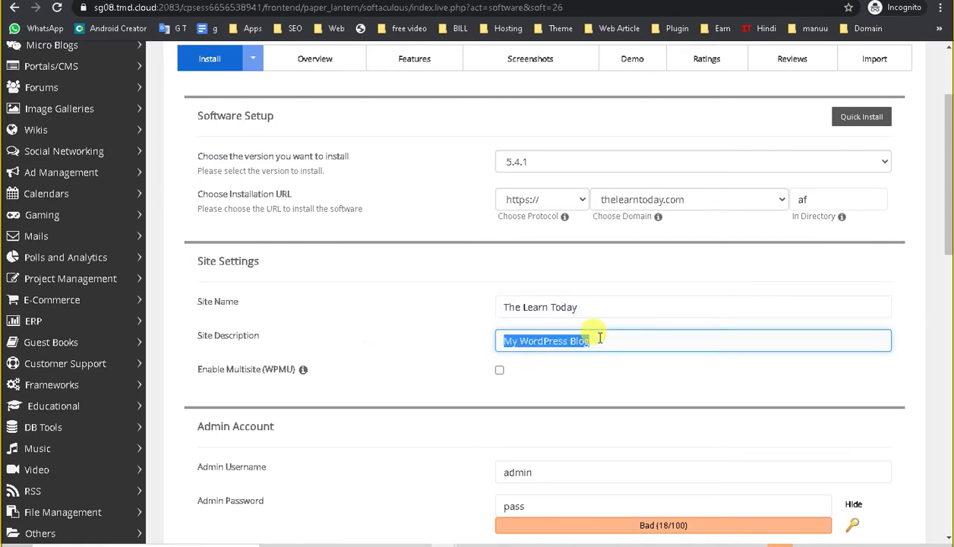
{"action": "type", "text": "Best Affiliate Marketing Website"}
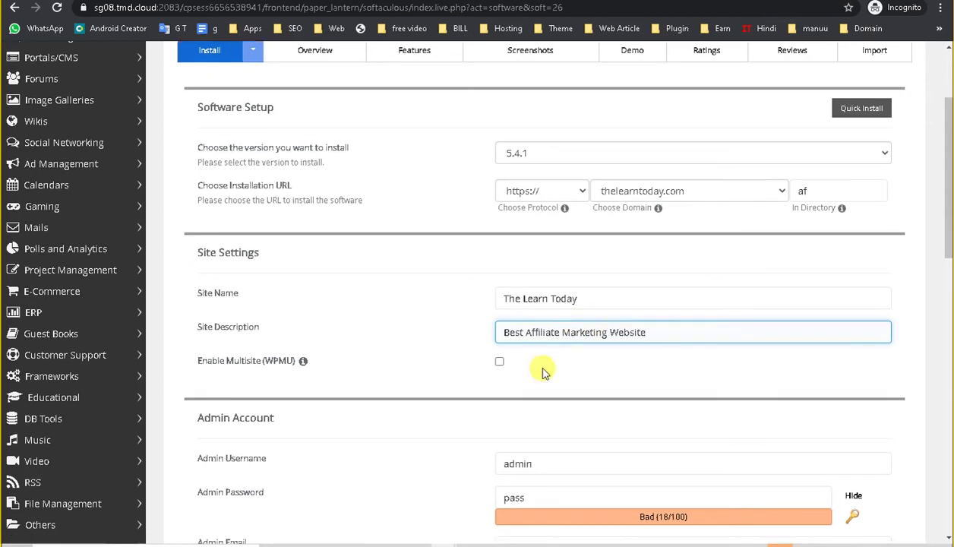
{"action": "scroll", "coordinate": [543, 368], "scroll_direction": "down", "scroll_amount": 2}
{"action": "left_click_drag", "start_coordinate": [549, 340], "coordinate": [263, 380]}
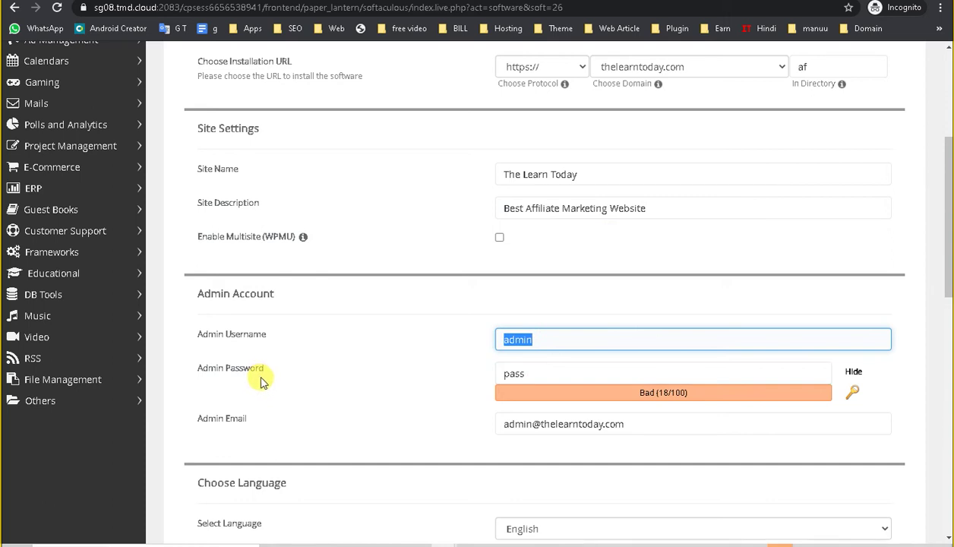
- Replace the default admin username with a new one
{"action": "left_click", "coordinate": [548, 340]}
{"action": "double_click", "coordinate": [547, 340]}
{"action": "double_click", "coordinate": [531, 374]}
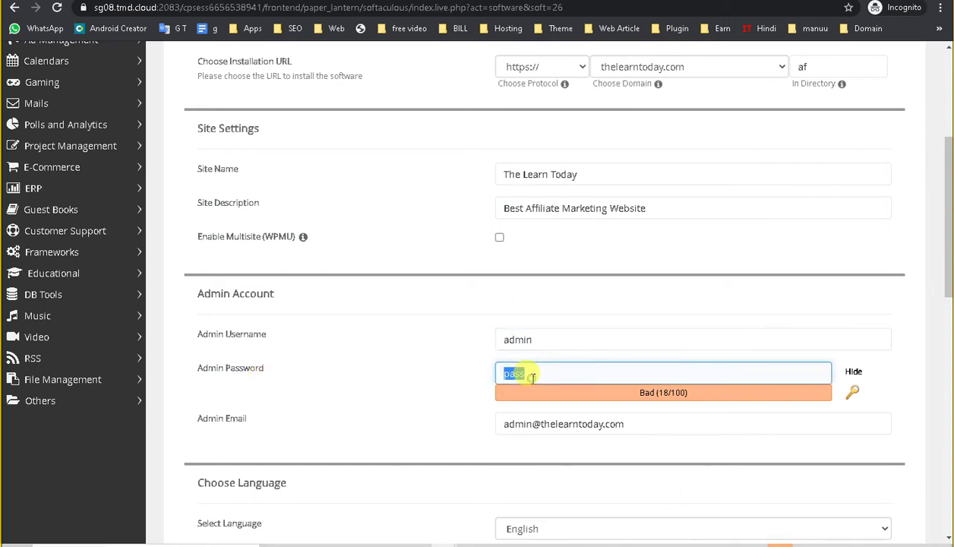
{"action": "scroll", "coordinate": [532, 378], "scroll_direction": "down", "scroll_amount": 1}
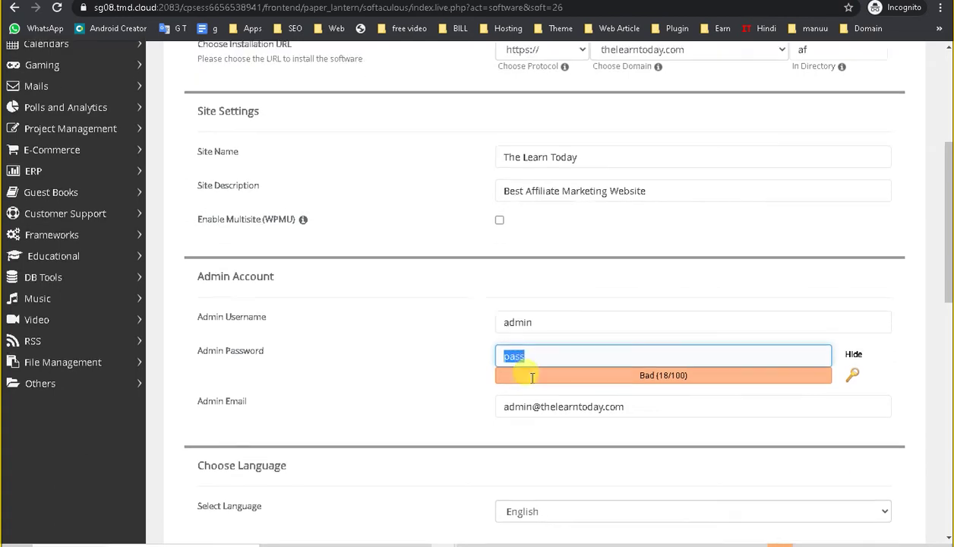
{"action": "left_click", "coordinate": [532, 357]}
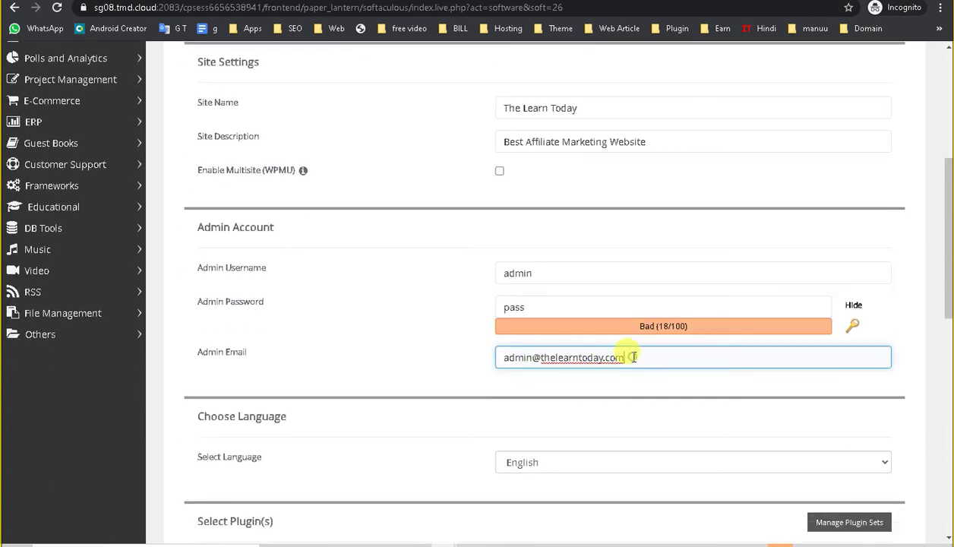
{"action": "scroll", "coordinate": [636, 356], "scroll_direction": "down", "scroll_amount": 1}
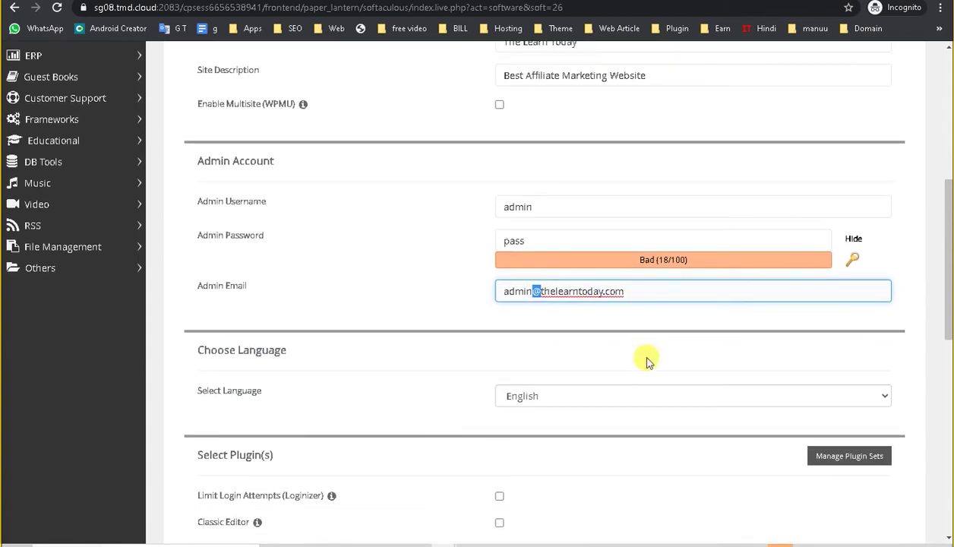
{"action": "scroll", "coordinate": [647, 363], "scroll_direction": "down", "scroll_amount": 2}
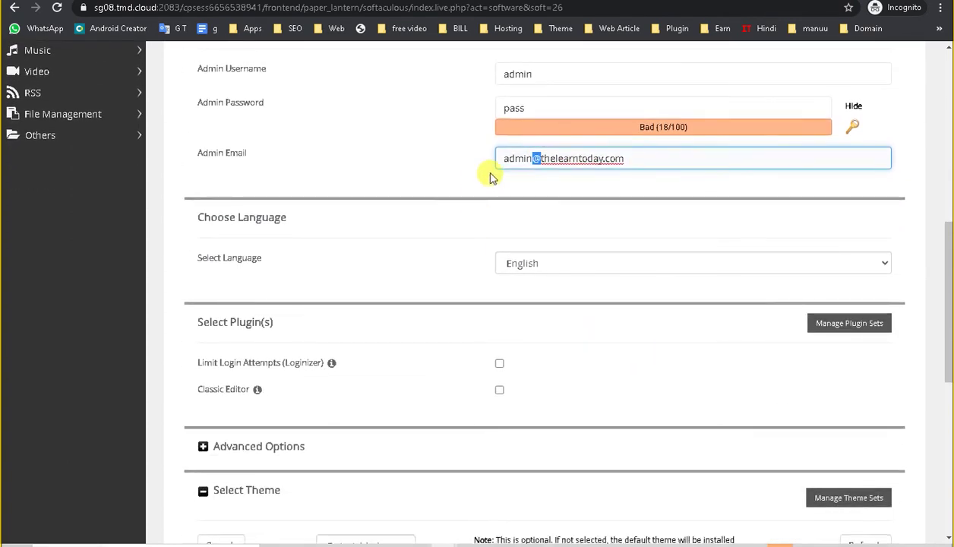
{"action": "scroll", "coordinate": [586, 206], "scroll_direction": "up", "scroll_amount": 2}
{"action": "left_click", "coordinate": [600, 207]}
{"action": "double_click", "coordinate": [600, 206]}
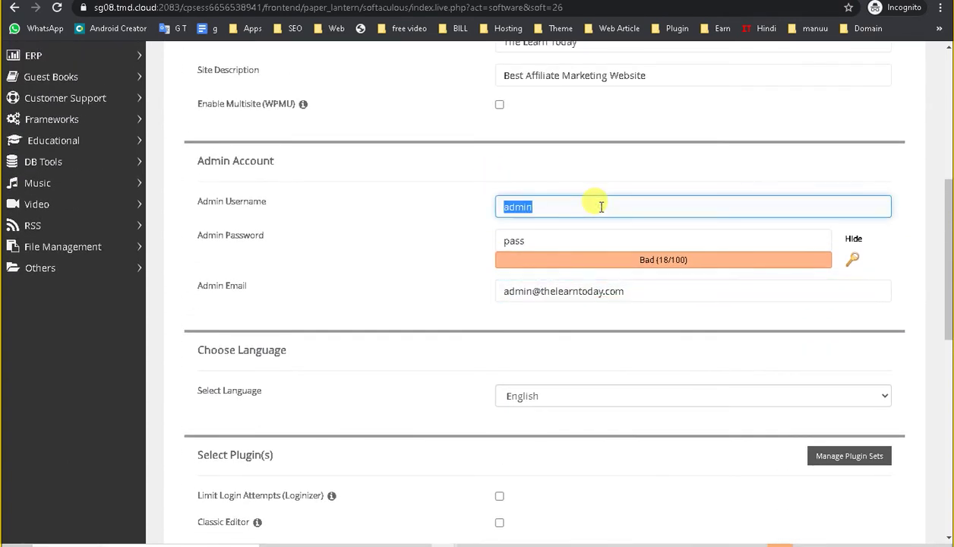
{"action": "type", "text": "af"}
- Mask the password field and enter a new admin password
{"action": "scroll", "coordinate": [590, 207], "scroll_direction": "down", "scroll_amount": 2}
{"action": "left_click", "coordinate": [530, 104]}
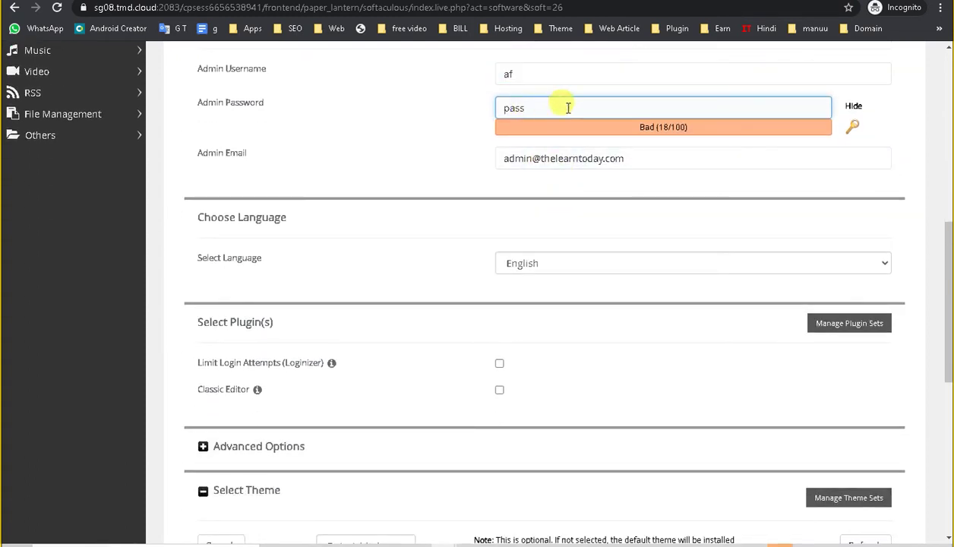
{"action": "left_click", "coordinate": [853, 106]}
{"action": "left_click", "coordinate": [535, 111]}
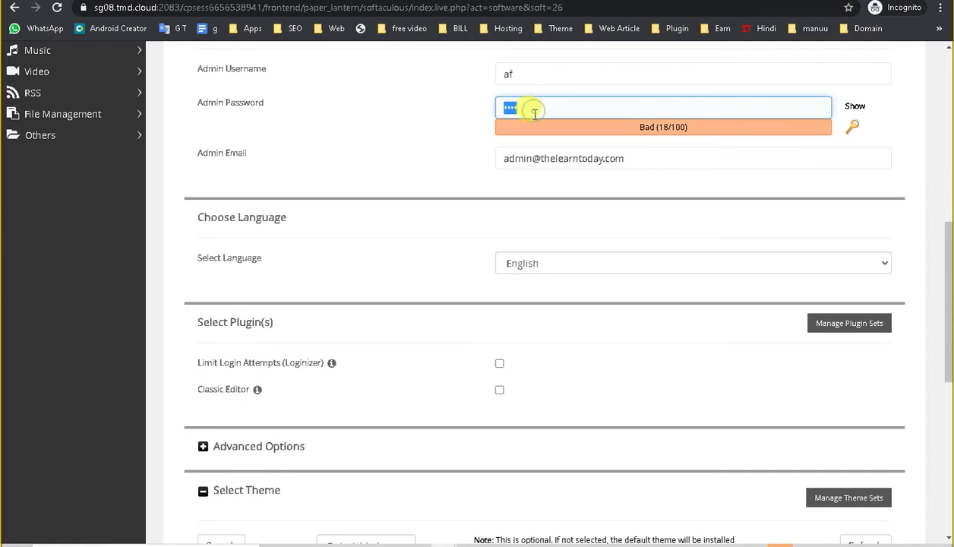
{"action": "scroll", "coordinate": [536, 247], "scroll_direction": "up", "scroll_amount": 2}
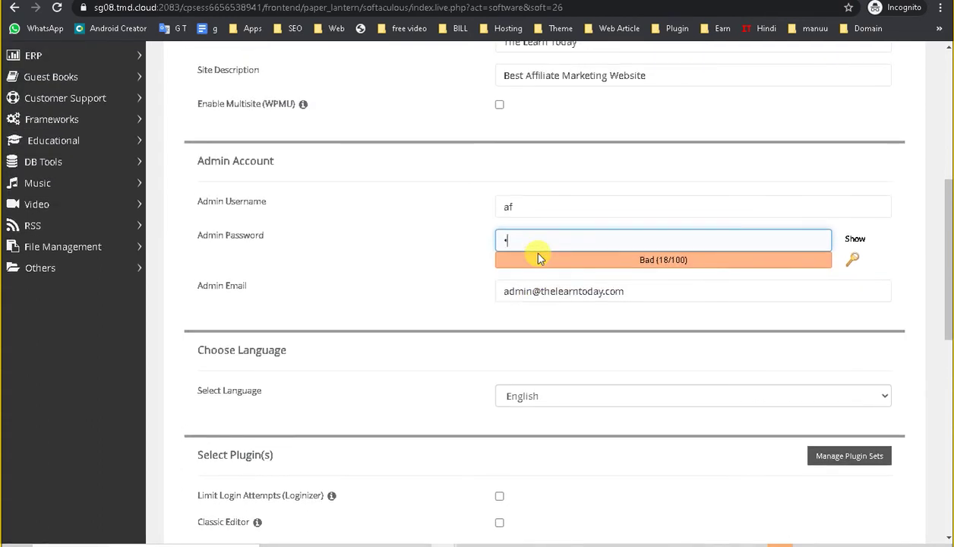
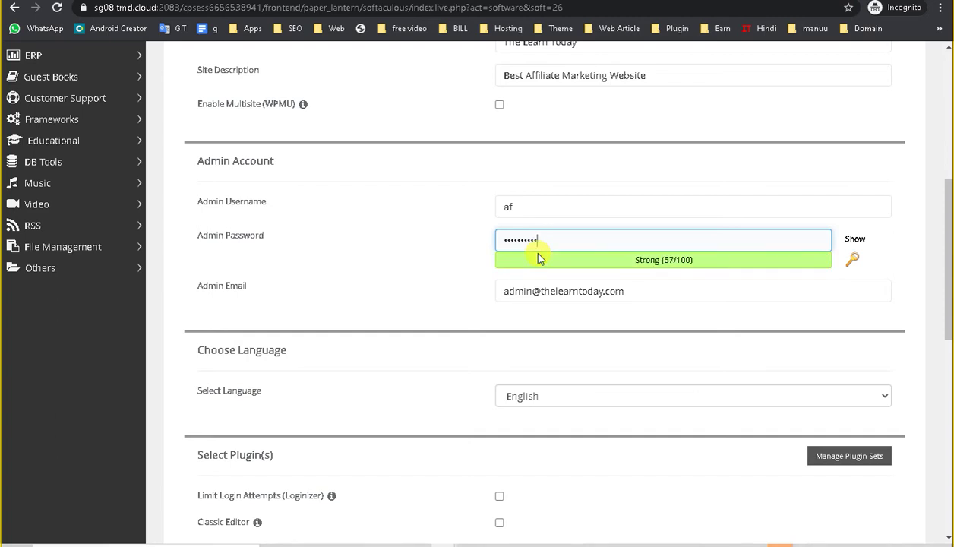
- Tick the Classic Editor and Limit Login Attempts plugins
{"action": "scroll", "coordinate": [538, 259], "scroll_direction": "down", "scroll_amount": 2}
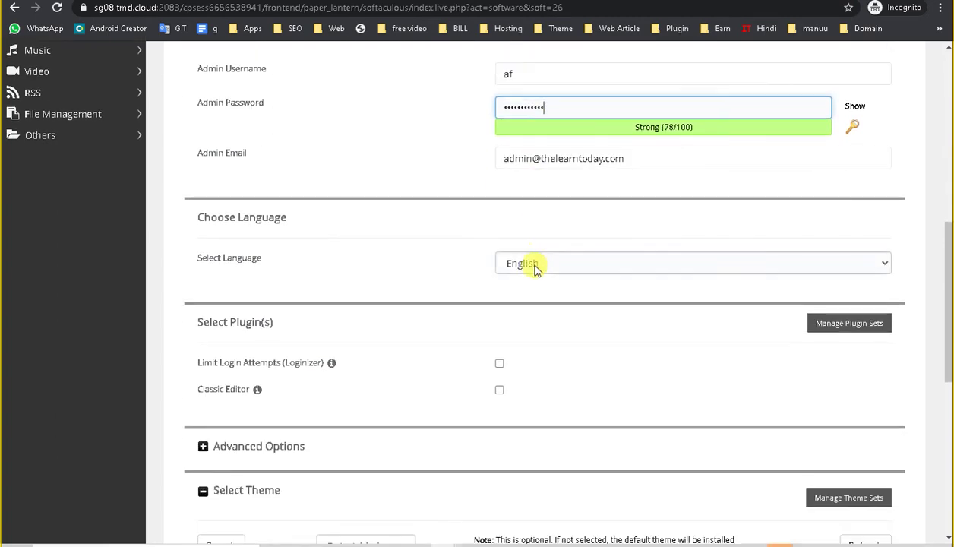
{"action": "scroll", "coordinate": [568, 311], "scroll_direction": "down", "scroll_amount": 1}
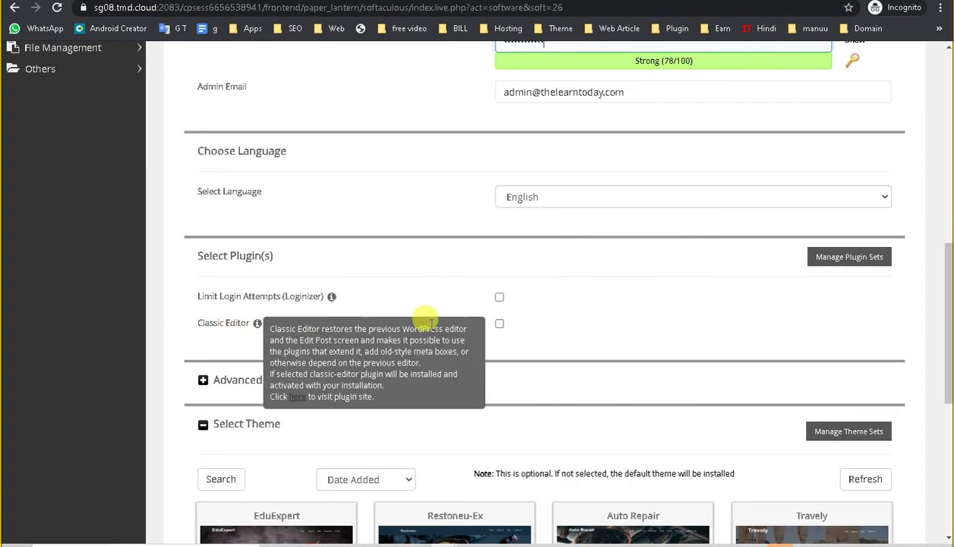
{"action": "left_click", "coordinate": [499, 325]}
{"action": "left_click", "coordinate": [499, 298]}
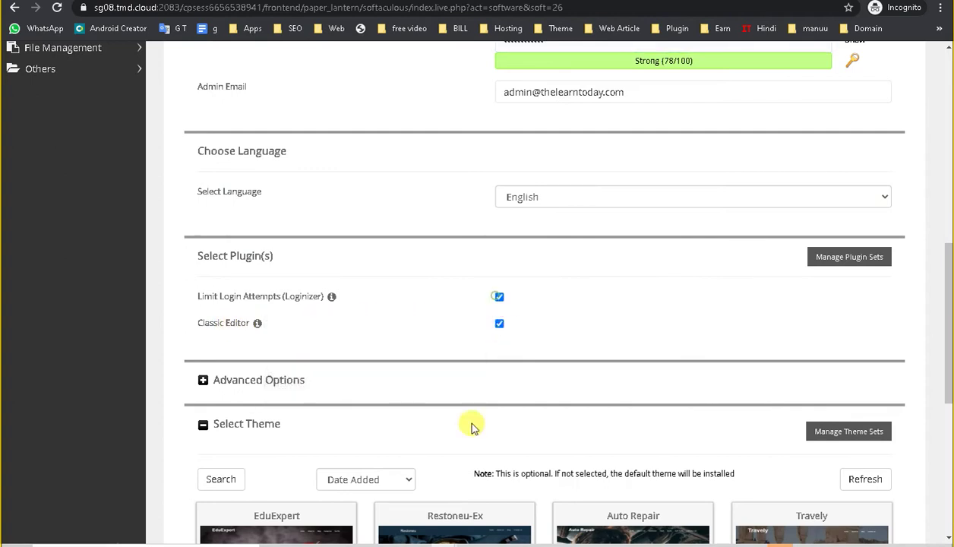
{"action": "scroll", "coordinate": [652, 357], "scroll_direction": "down", "scroll_amount": 5}
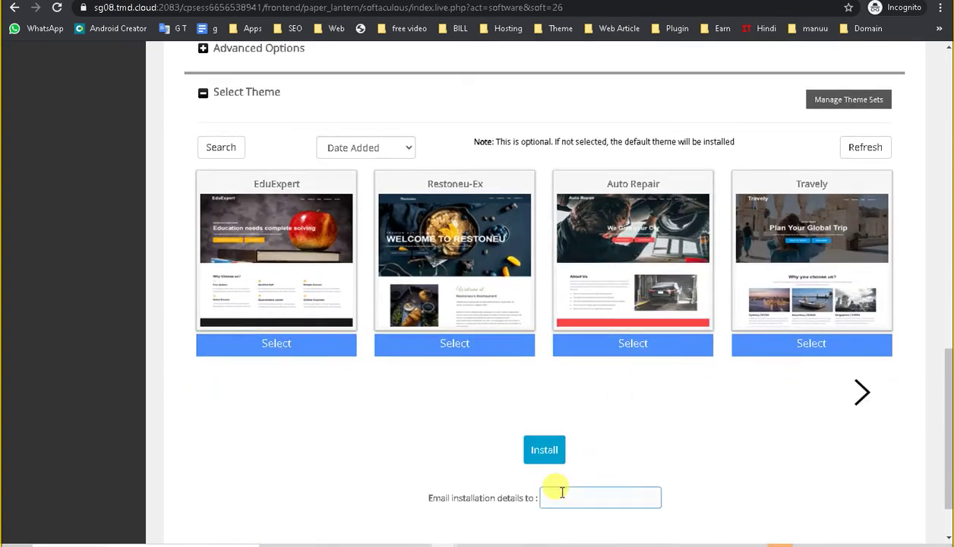
{"action": "scroll", "coordinate": [549, 479], "scroll_direction": "up", "scroll_amount": 2}
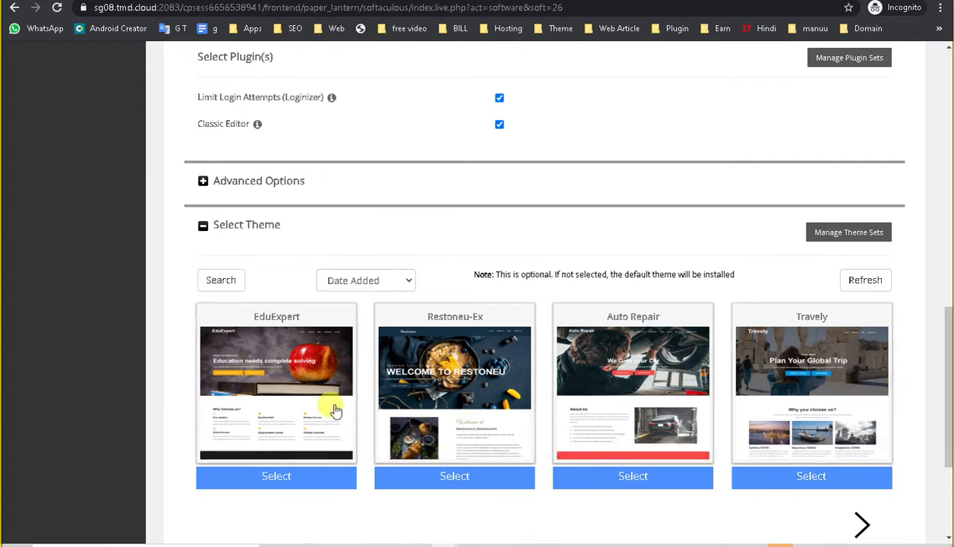
{"action": "scroll", "coordinate": [836, 391], "scroll_direction": "down", "scroll_amount": 2}
{"action": "scroll", "coordinate": [845, 397], "scroll_direction": "up", "scroll_amount": 1}
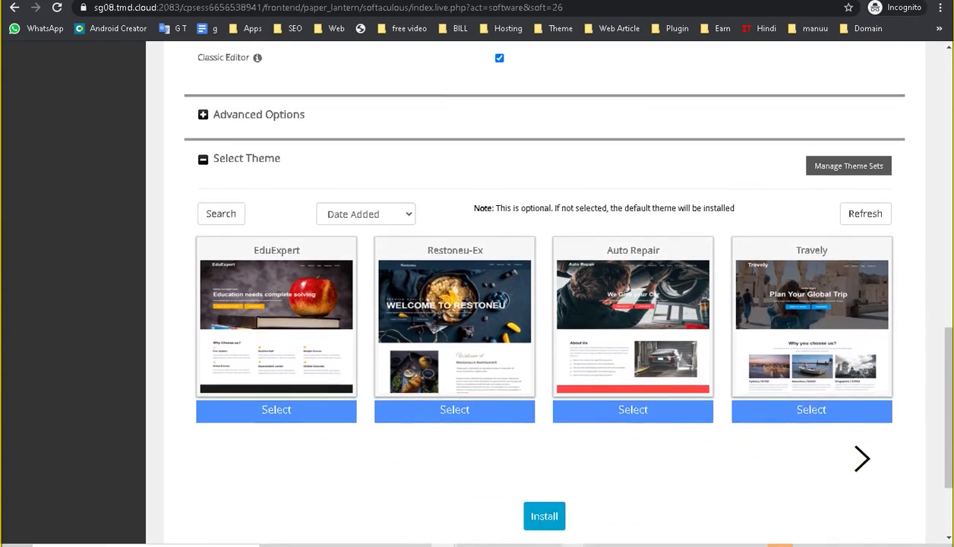
{"action": "scroll", "coordinate": [511, 485], "scroll_direction": "down", "scroll_amount": 2}
- Enter the site's Gmail address for installation details and launch the WordPress install
{"action": "left_click", "coordinate": [550, 427]}
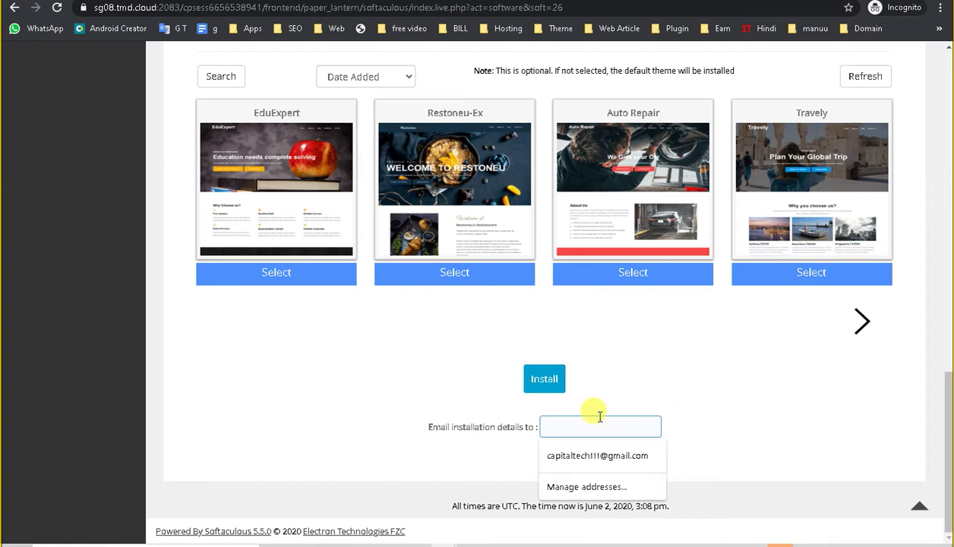
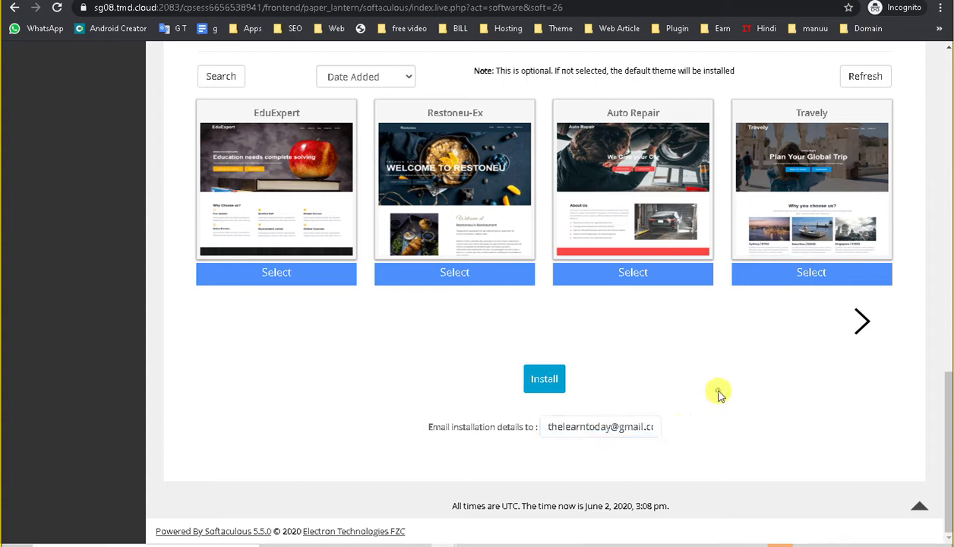
{"action": "left_click", "coordinate": [544, 379]}
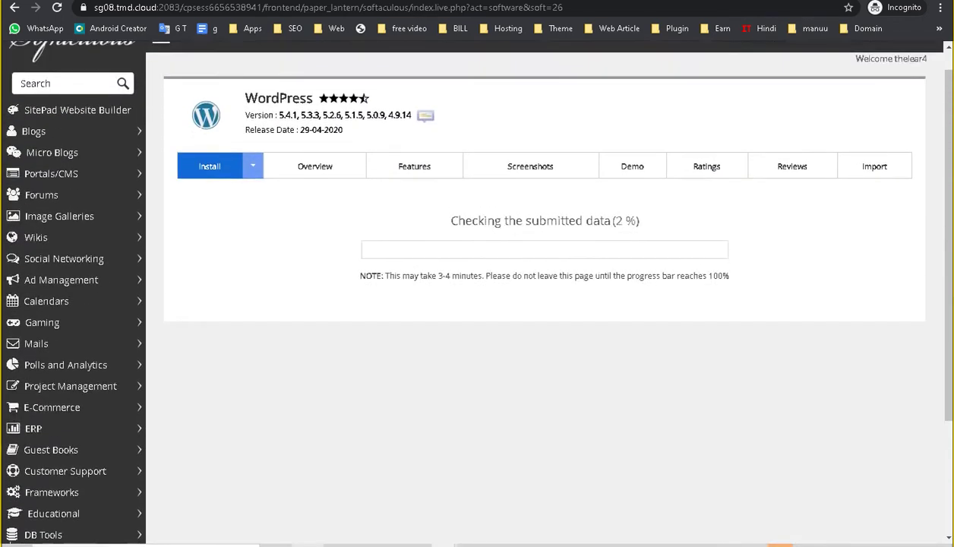
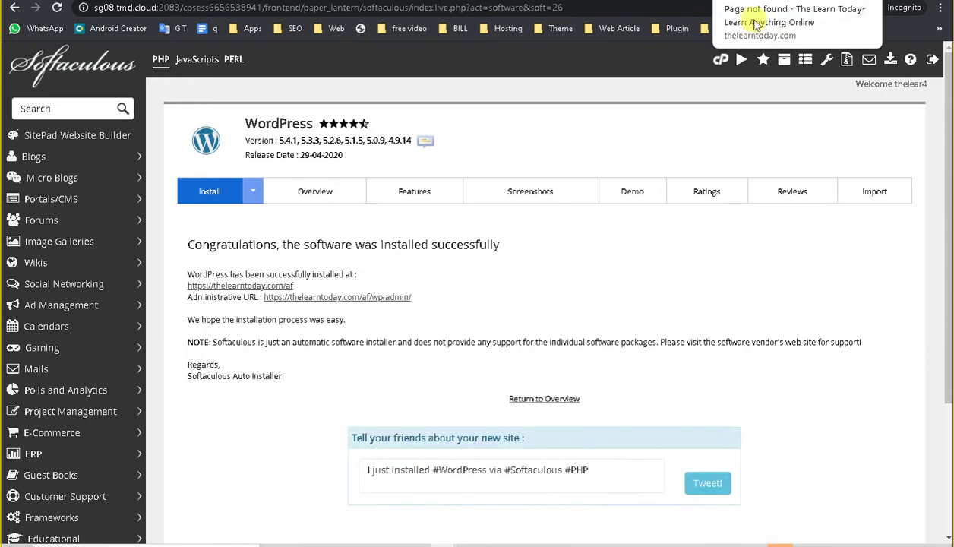
- Follow the Administrative URL link on the Softaculous success page to the new WordPress admin sign-on
{"action": "scroll", "coordinate": [411, 324], "scroll_direction": "down", "scroll_amount": 1}
{"action": "scroll", "coordinate": [411, 324], "scroll_direction": "down", "scroll_amount": 1}
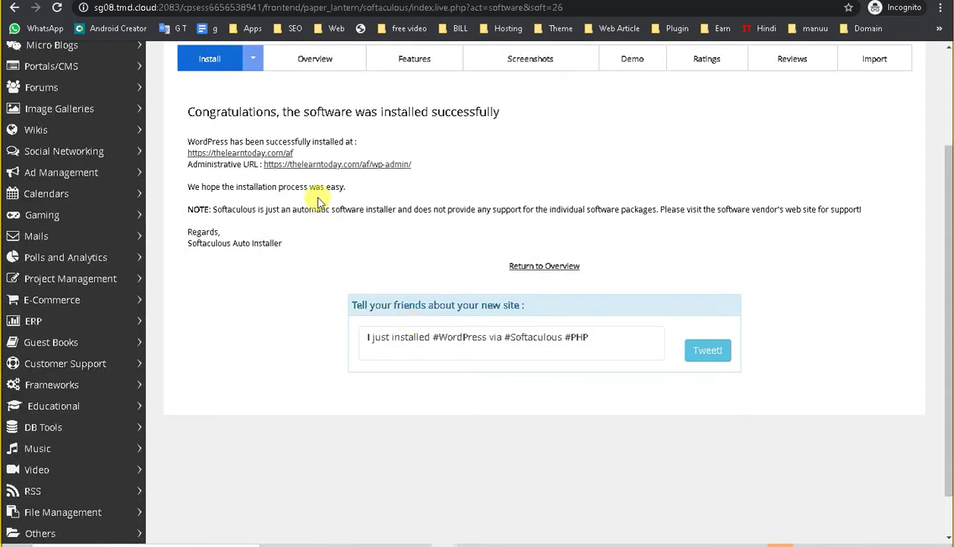
{"action": "left_click", "coordinate": [331, 167]}
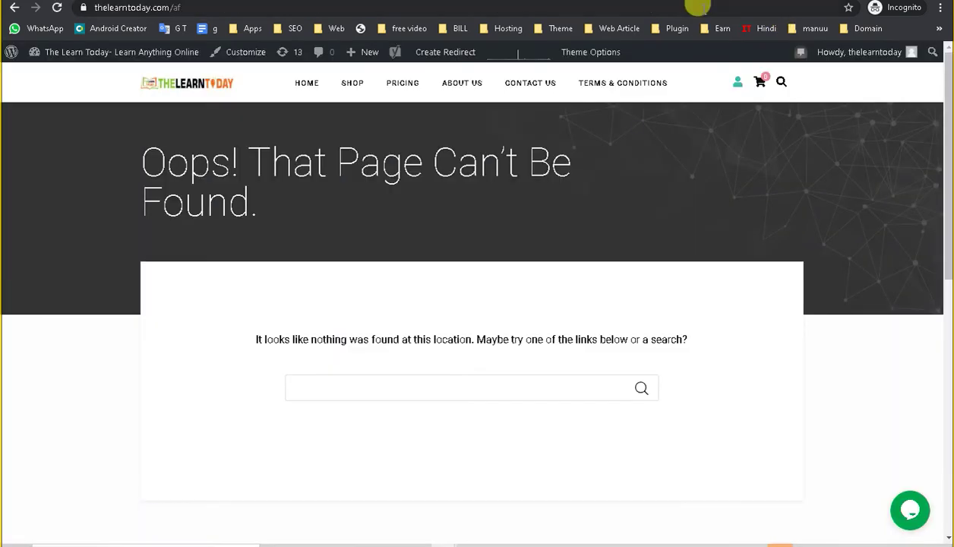
- Reload the not-found page and reach the new site's admin Dashboard through Site Admin
{"action": "left_click", "coordinate": [698, 8]}
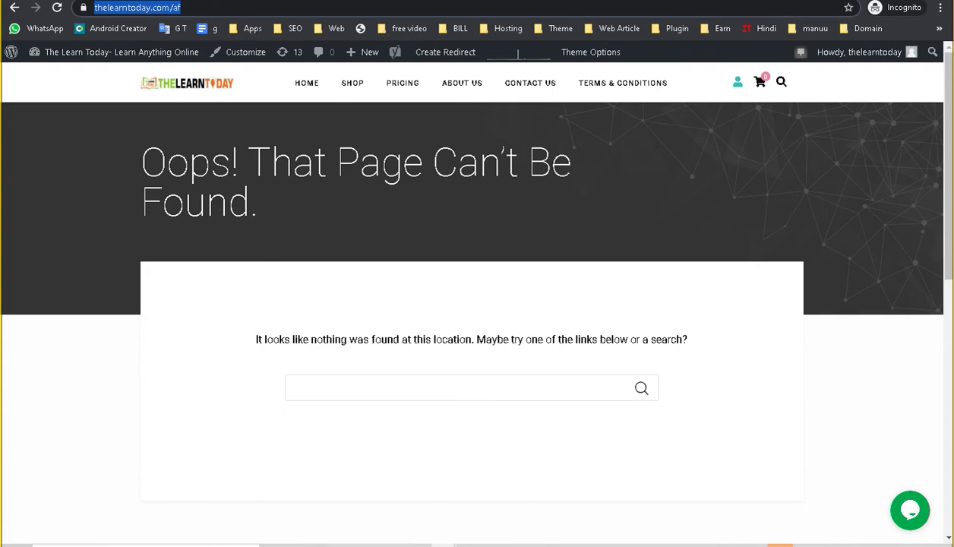
{"action": "left_click", "coordinate": [57, 8]}
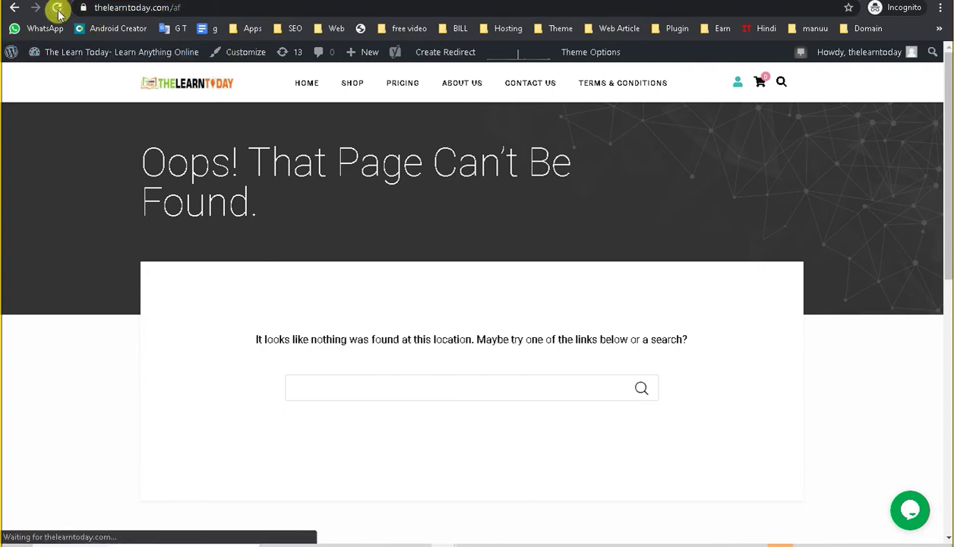
{"action": "scroll", "coordinate": [532, 330], "scroll_direction": "down", "scroll_amount": 7}
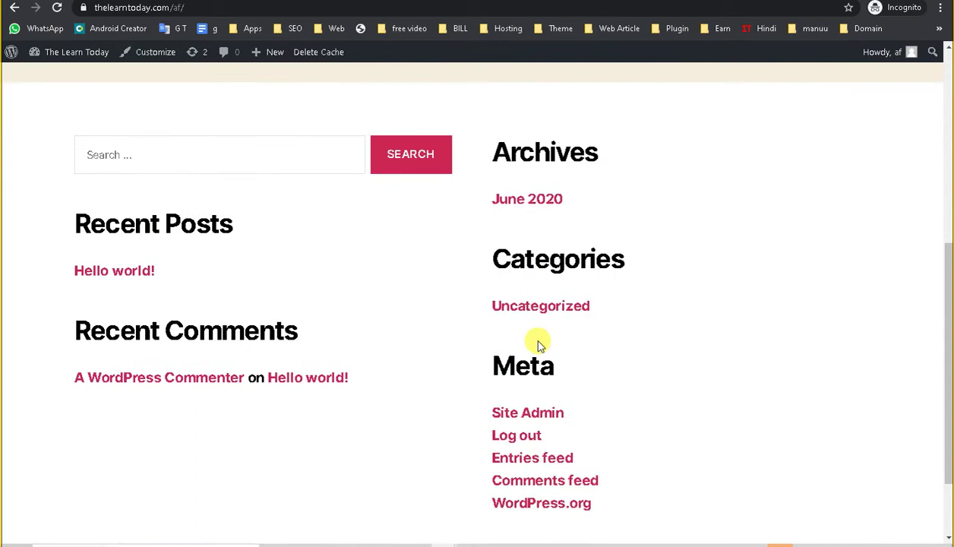
{"action": "scroll", "coordinate": [545, 410], "scroll_direction": "up", "scroll_amount": 10}
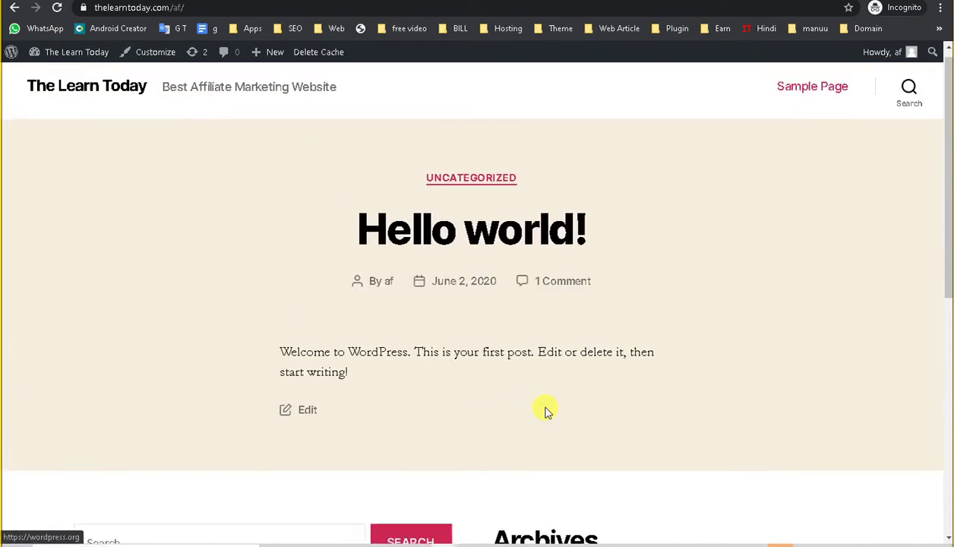
{"action": "left_click", "coordinate": [76, 51]}
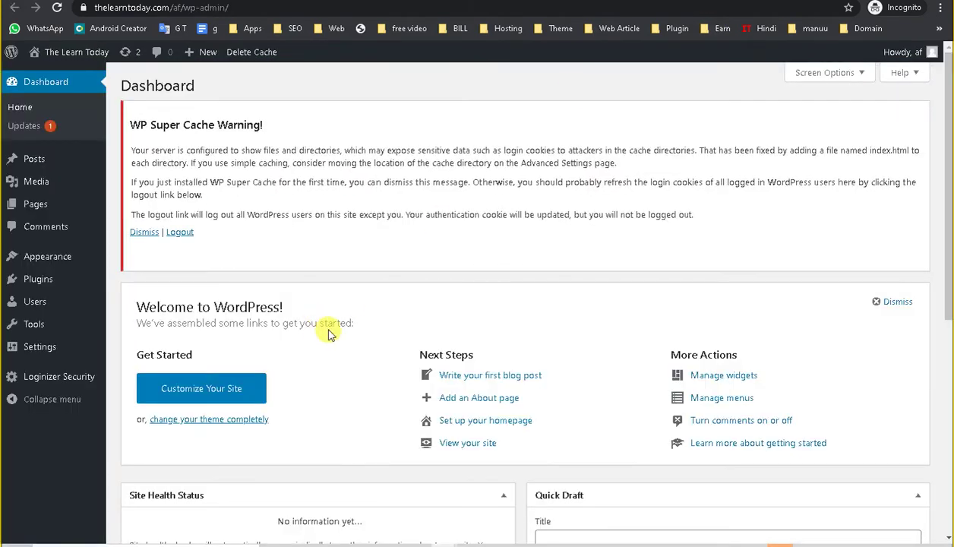
{"action": "key", "text": "alt+Left"}
{"action": "scroll", "coordinate": [421, 362], "scroll_direction": "down", "scroll_amount": 8}
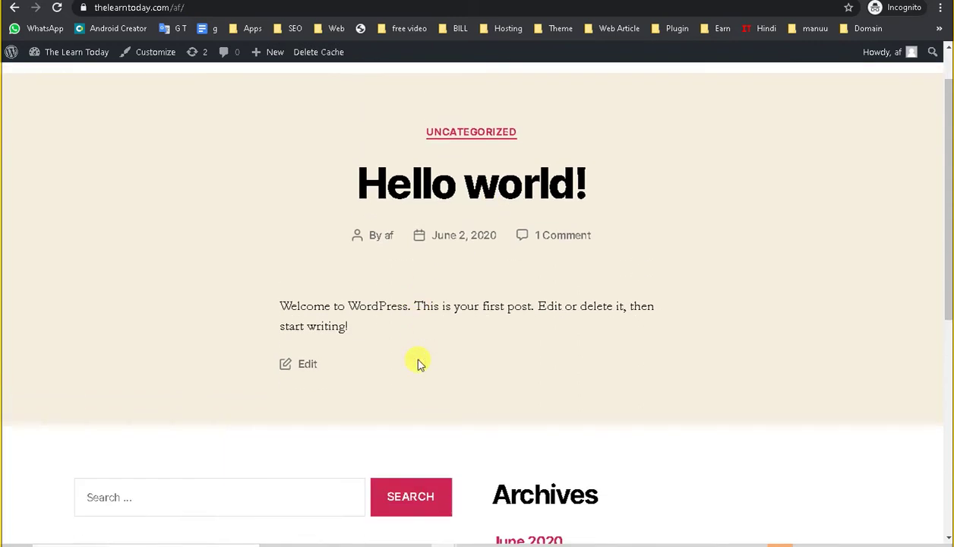
{"action": "key", "text": "alt+Right"}
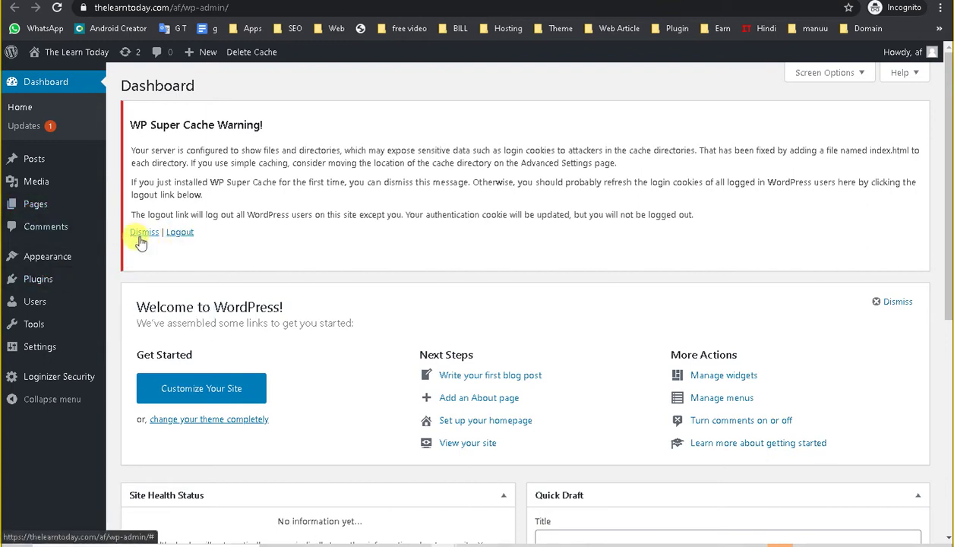
- Dismiss the WP Super Cache notice and trash the Hello world post and Sample Page
{"action": "left_click", "coordinate": [144, 232]}
{"action": "mouse_move", "coordinate": [43, 280]}
{"action": "left_click", "coordinate": [28, 158]}
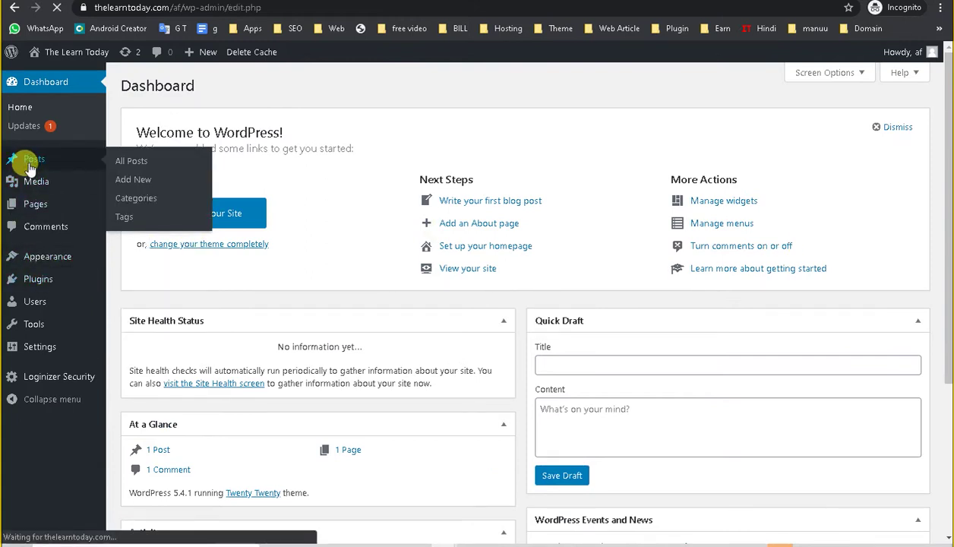
{"action": "left_click", "coordinate": [227, 206]}
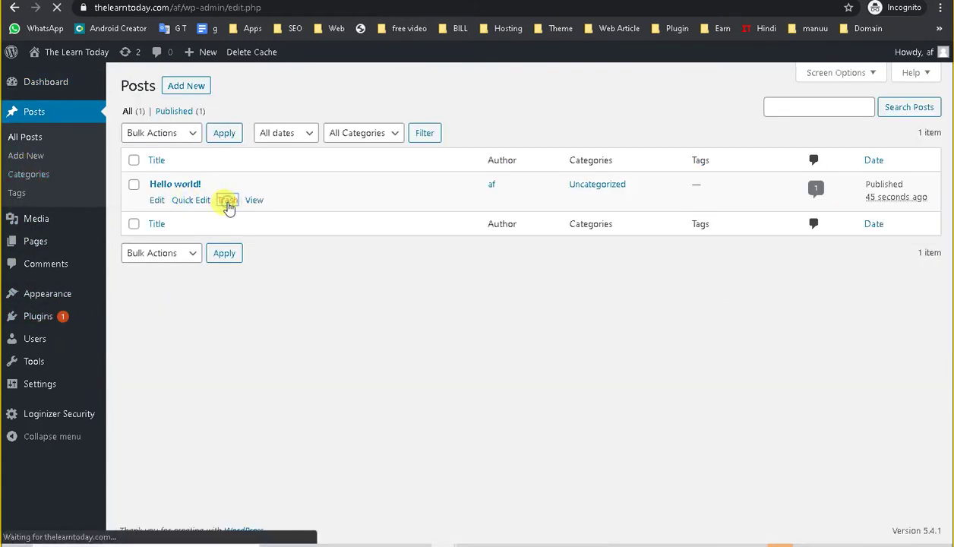
{"action": "left_click", "coordinate": [45, 244]}
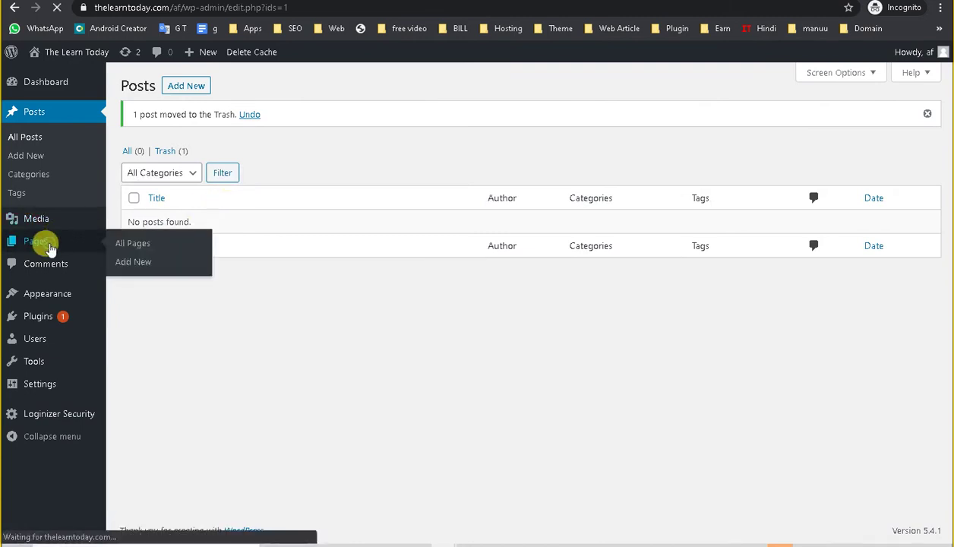
{"action": "left_click", "coordinate": [227, 239]}
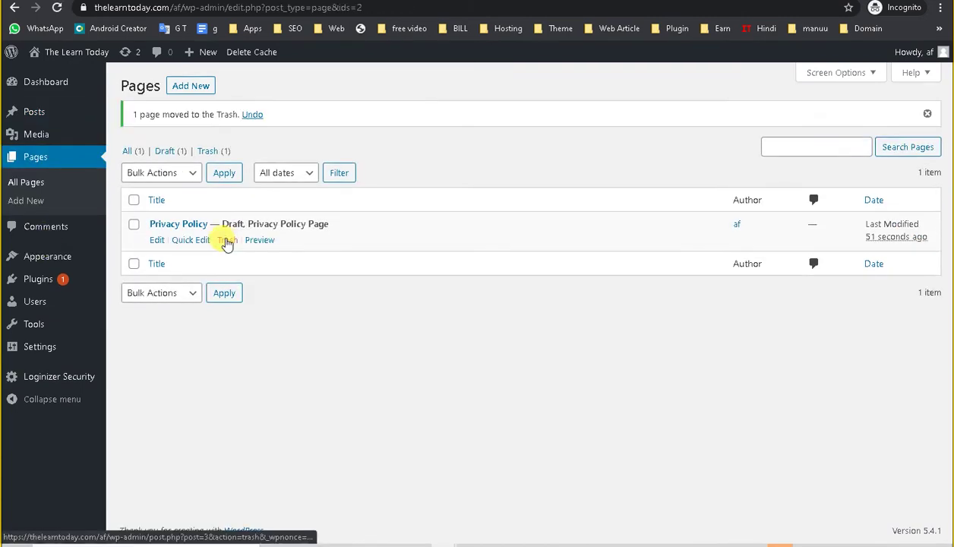
- Bulk-delete Akismet Anti-Spam and Hello Dolly, then deactivate Loginizer
{"action": "mouse_move", "coordinate": [46, 262]}
{"action": "left_click", "coordinate": [37, 280]}
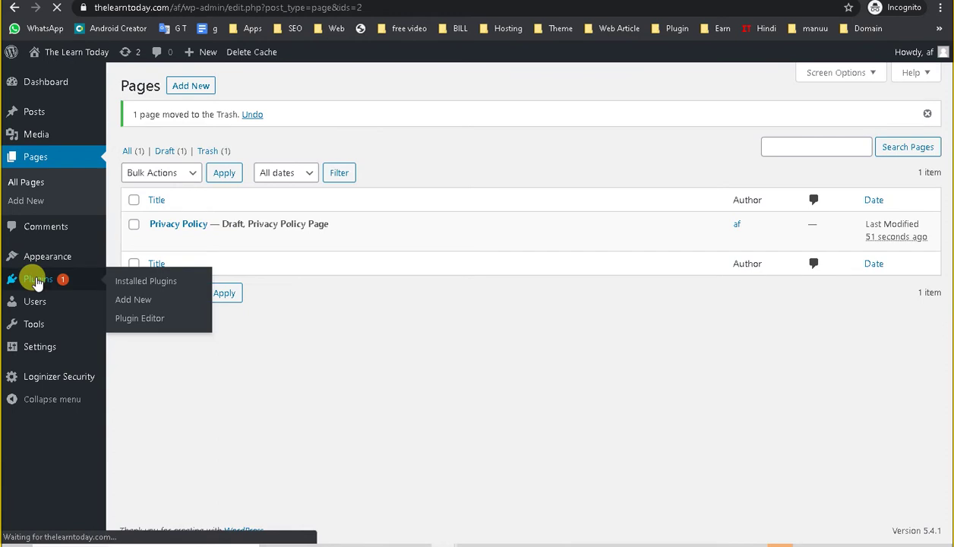
{"action": "scroll", "coordinate": [311, 279], "scroll_direction": "down", "scroll_amount": 1}
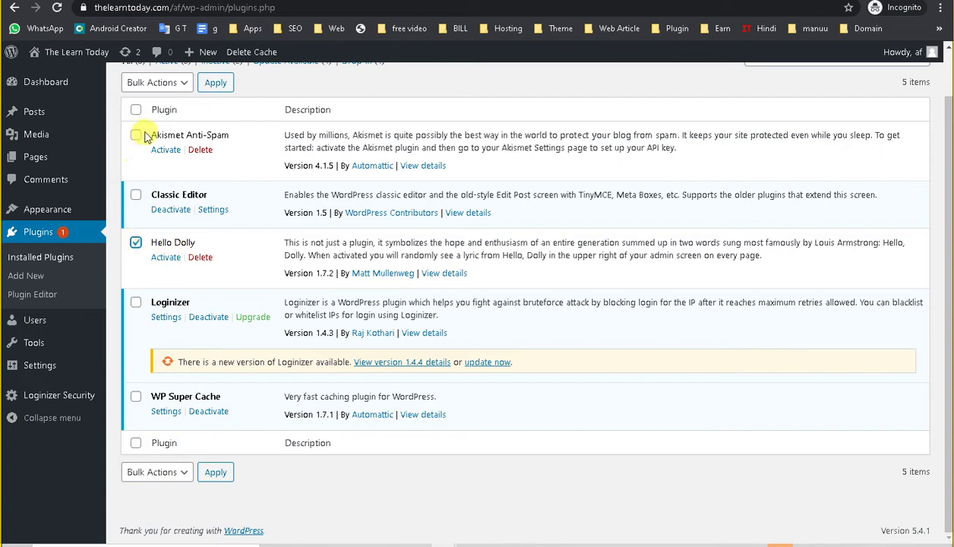
{"action": "left_click", "coordinate": [174, 86]}
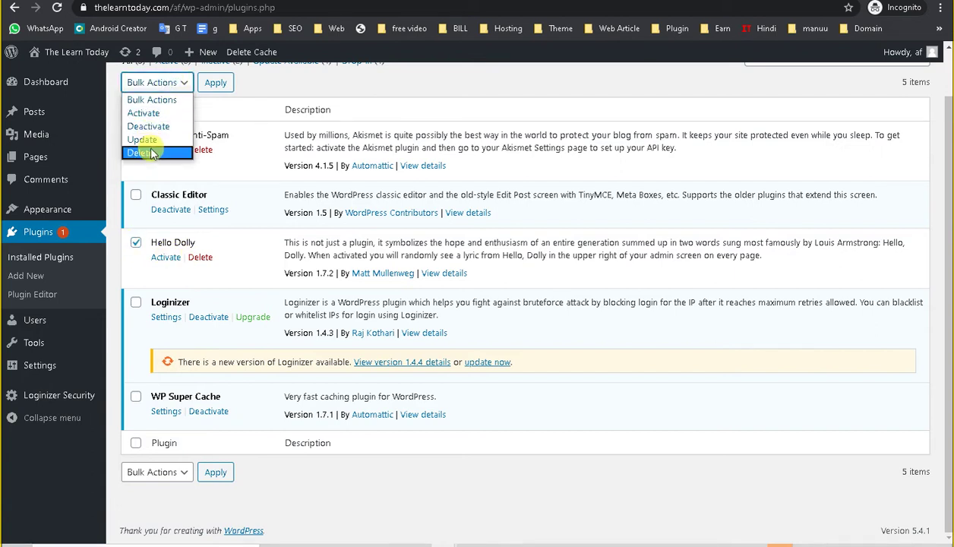
{"action": "left_click", "coordinate": [152, 153]}
{"action": "left_click", "coordinate": [215, 82]}
{"action": "left_click", "coordinate": [548, 96]}
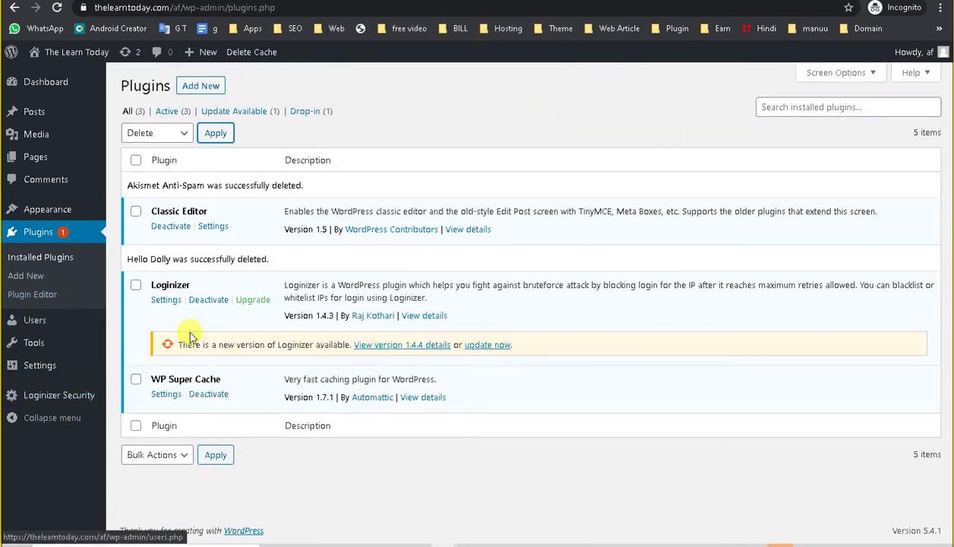
{"action": "left_click", "coordinate": [199, 302]}
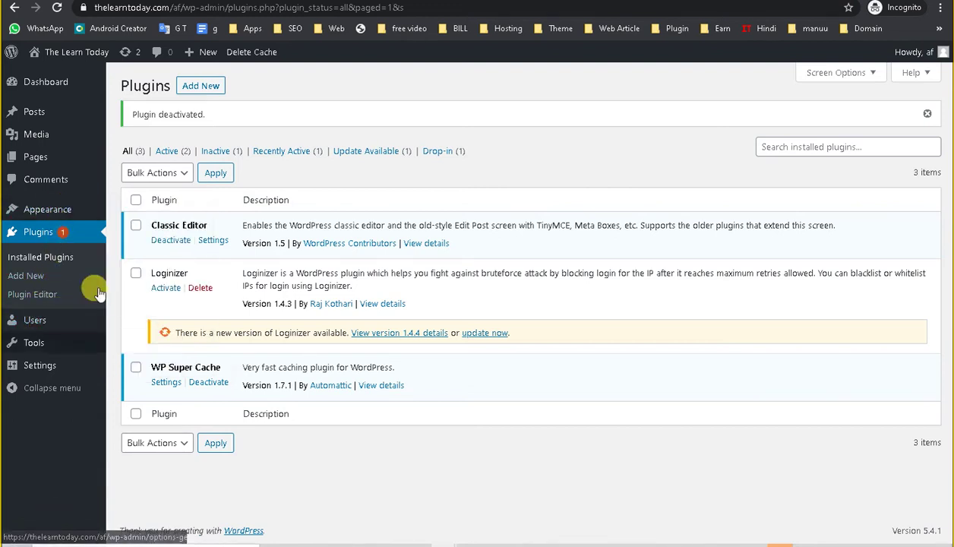
- Drag Search, Recent Posts, Recent Comments and Archives out of Footer #1 and #2, then reload the front page
{"action": "mouse_move", "coordinate": [55, 216]}
{"action": "left_click", "coordinate": [123, 250]}
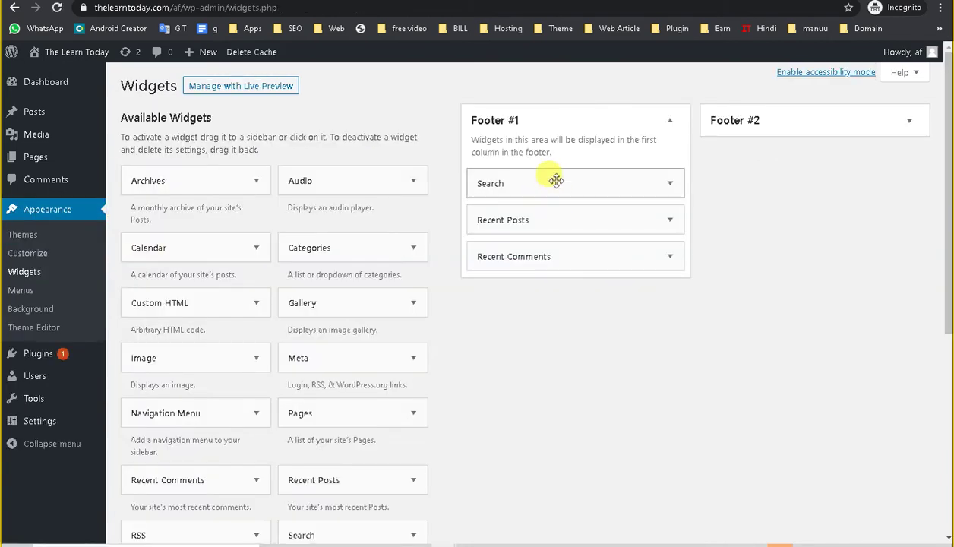
{"action": "left_click_drag", "start_coordinate": [556, 180], "coordinate": [304, 220]}
{"action": "left_click_drag", "start_coordinate": [571, 185], "coordinate": [304, 221]}
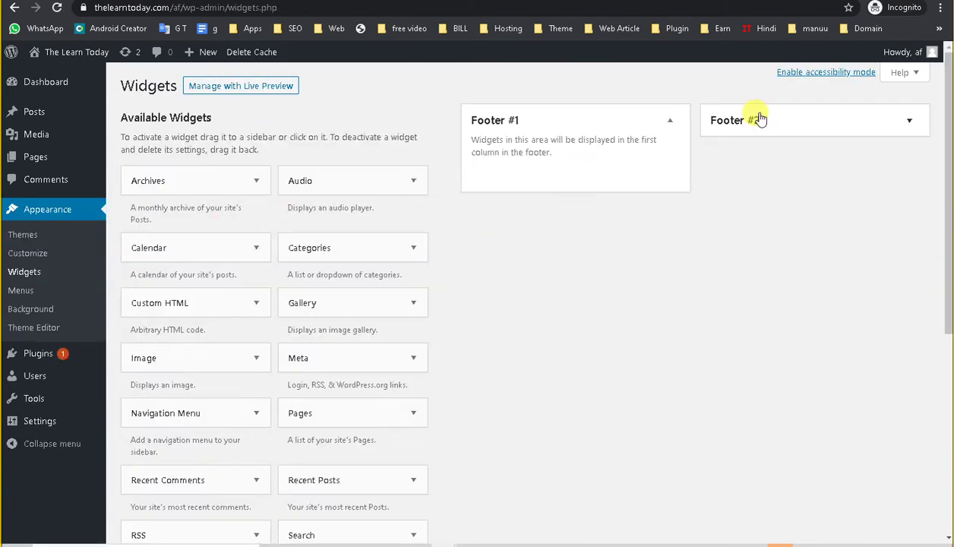
{"action": "left_click", "coordinate": [761, 118]}
{"action": "left_click_drag", "start_coordinate": [761, 186], "coordinate": [205, 375]}
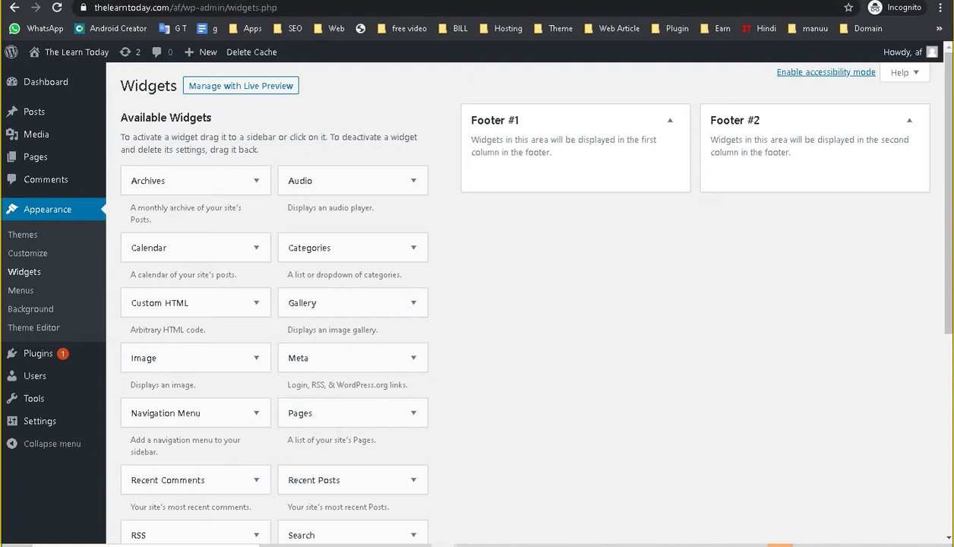
{"action": "left_click", "coordinate": [769, 3]}
{"action": "left_click", "coordinate": [55, 10]}
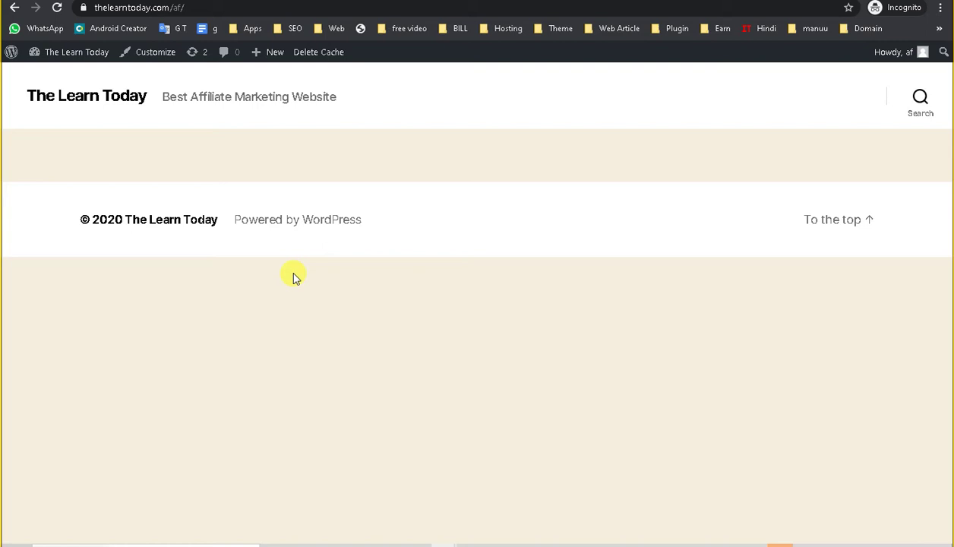
- Google 'woozone', open both CodeCanyon WooZone links in new tabs, and go to the CodeCanyon tab
{"action": "key", "text": "ctrl+t"}
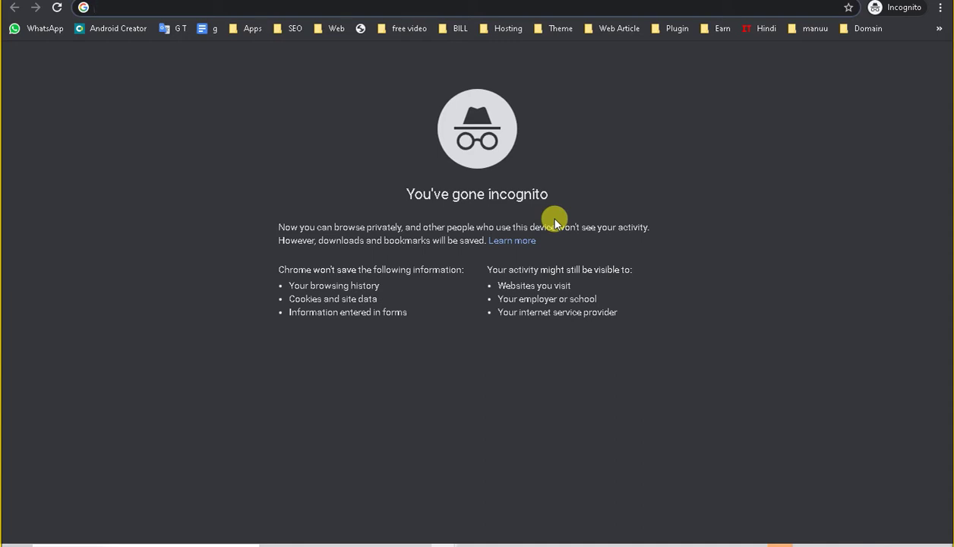
{"action": "type", "text": "woo"}
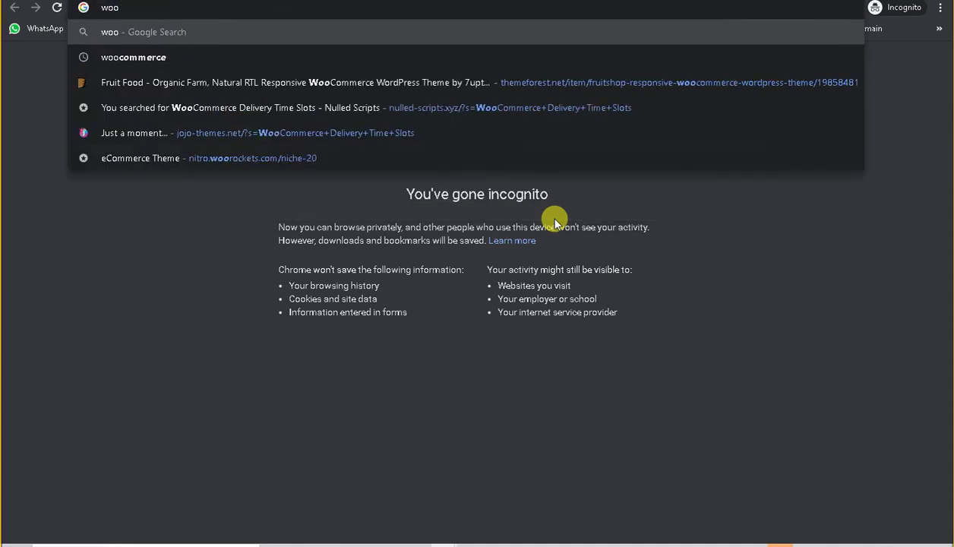
{"action": "type", "text": "zone"}
{"action": "key", "text": "Return"}
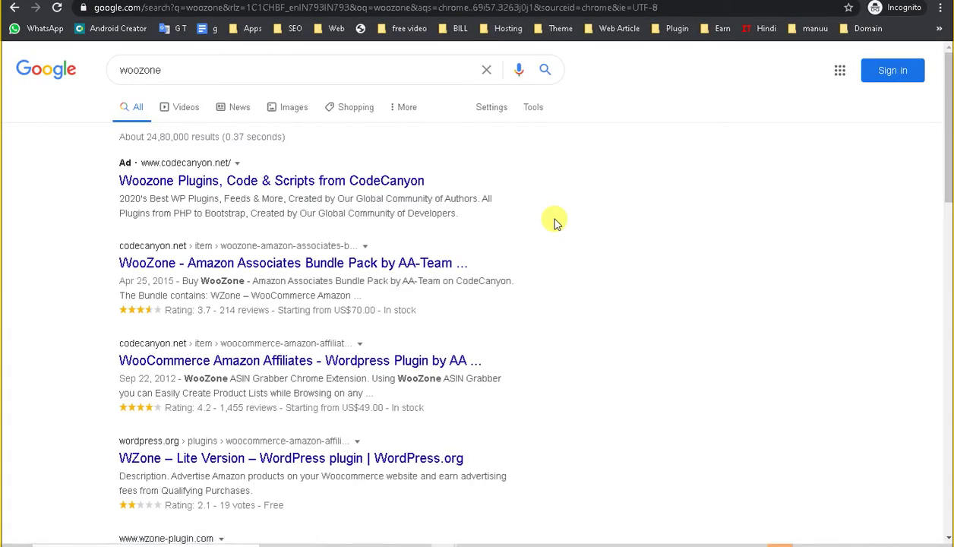
{"action": "right_click", "coordinate": [271, 184]}
{"action": "left_click", "coordinate": [287, 190]}
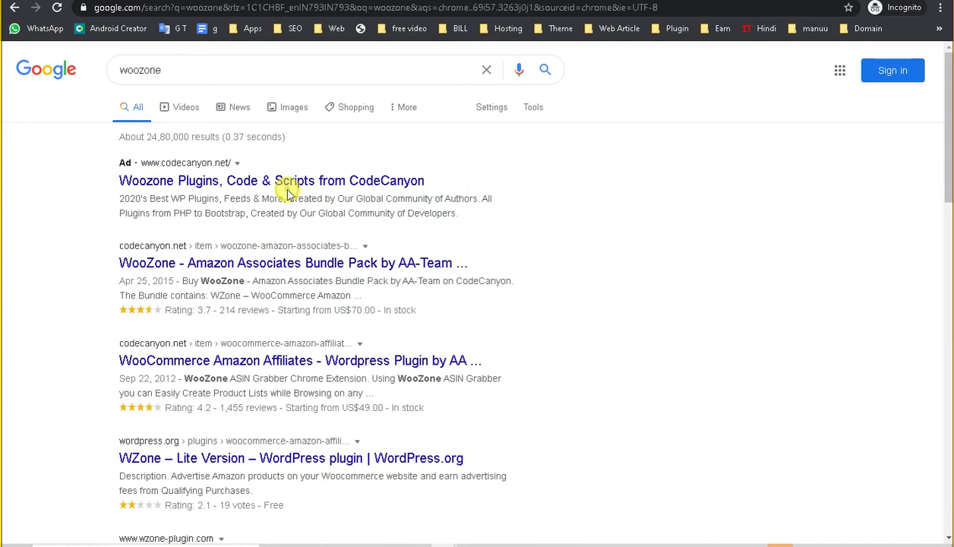
{"action": "right_click", "coordinate": [291, 264]}
{"action": "left_click", "coordinate": [300, 272]}
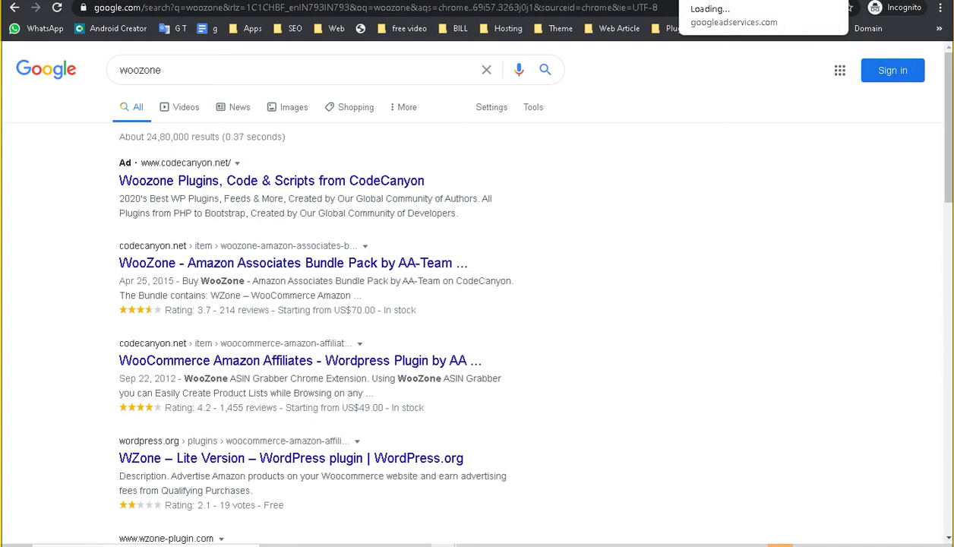
{"action": "key", "text": "ctrl+Tab"}
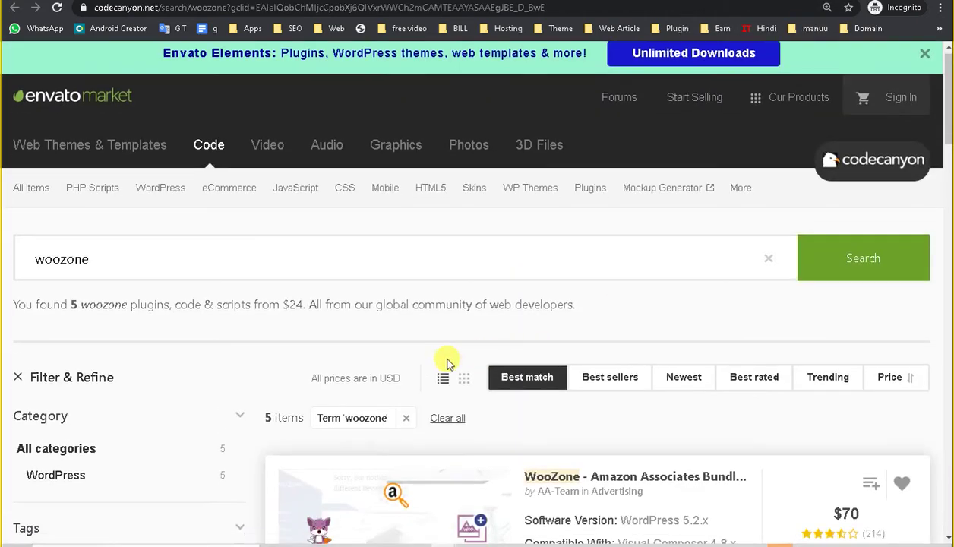
- Open the WooZone bundle item page and inspect its title, $70 price and license options
{"action": "scroll", "coordinate": [399, 369], "scroll_direction": "down", "scroll_amount": 3}
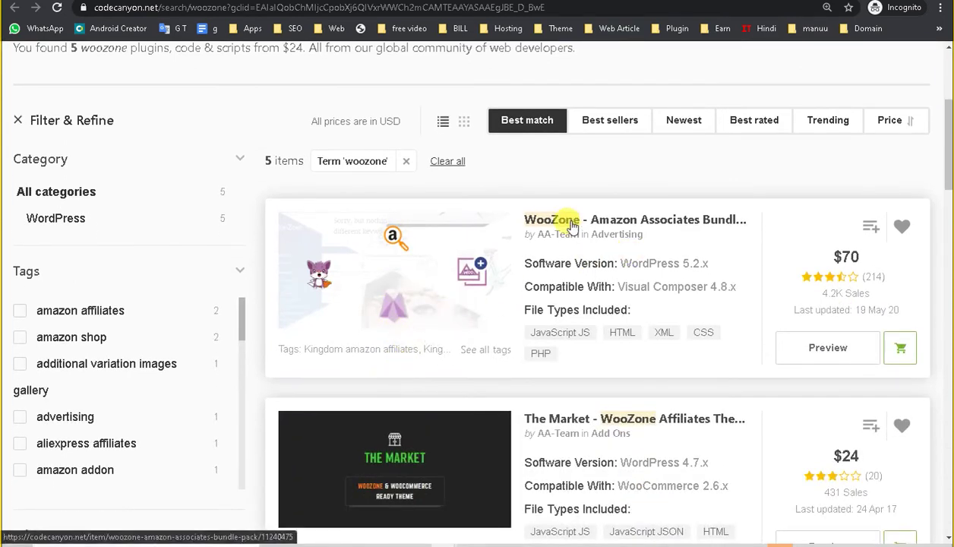
{"action": "scroll", "coordinate": [572, 226], "scroll_direction": "down", "scroll_amount": 1}
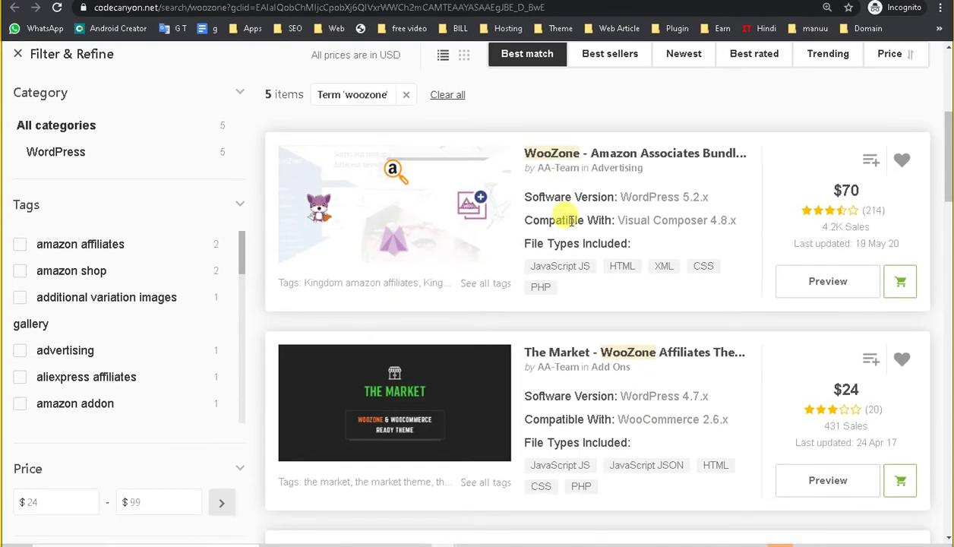
{"action": "left_click", "coordinate": [568, 161]}
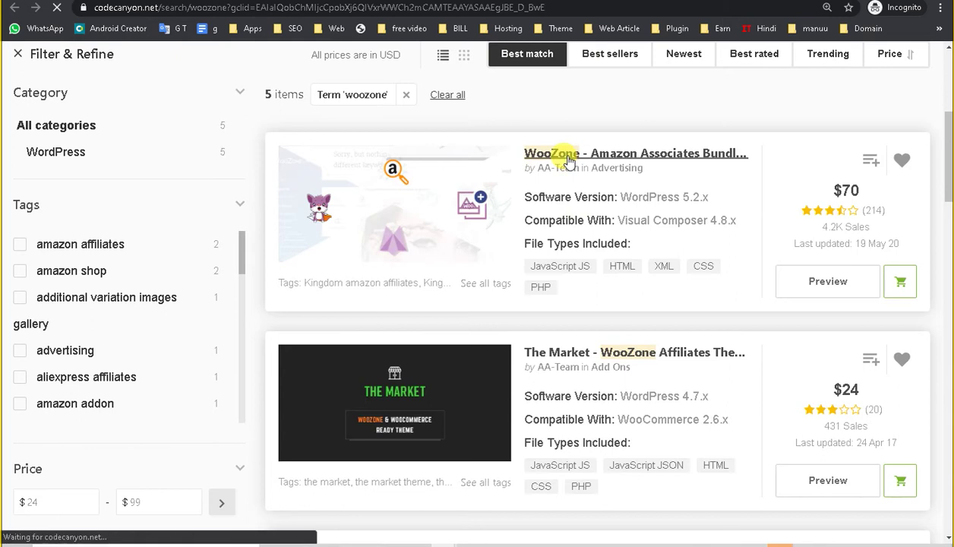
{"action": "scroll", "coordinate": [260, 164], "scroll_direction": "down", "scroll_amount": 2}
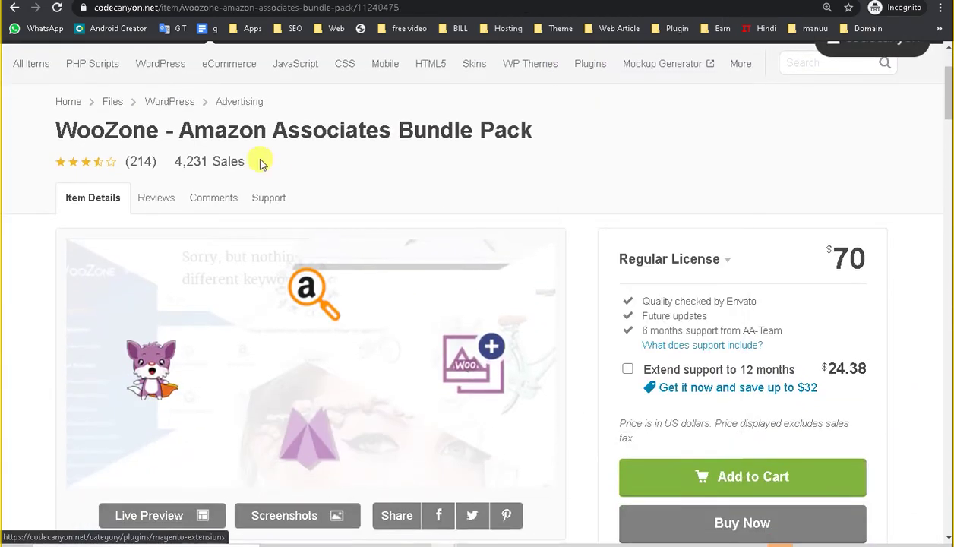
{"action": "double_click", "coordinate": [209, 129]}
{"action": "triple_click", "coordinate": [814, 255]}
{"action": "double_click", "coordinate": [868, 262]}
{"action": "left_click", "coordinate": [666, 260]}
{"action": "left_click", "coordinate": [643, 188]}
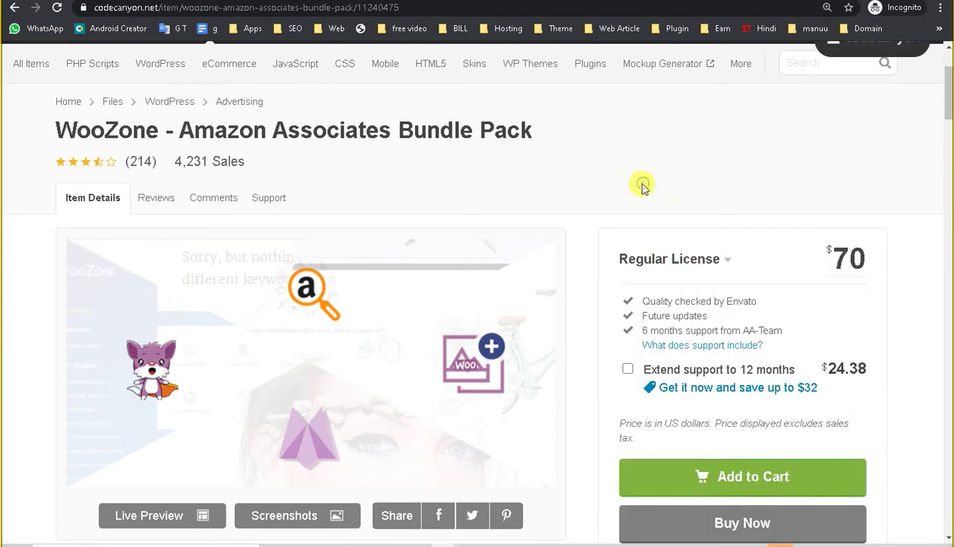
{"action": "triple_click", "coordinate": [222, 129]}
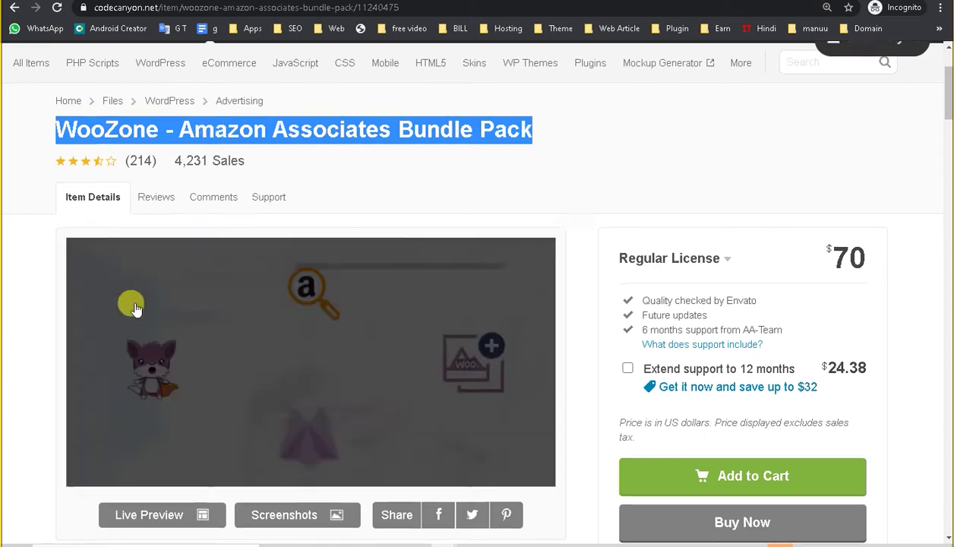
- Scroll through the WooZone bundle page's details and back to the top
{"action": "scroll", "coordinate": [105, 336], "scroll_direction": "down", "scroll_amount": 3}
{"action": "scroll", "coordinate": [105, 336], "scroll_direction": "down", "scroll_amount": 6}
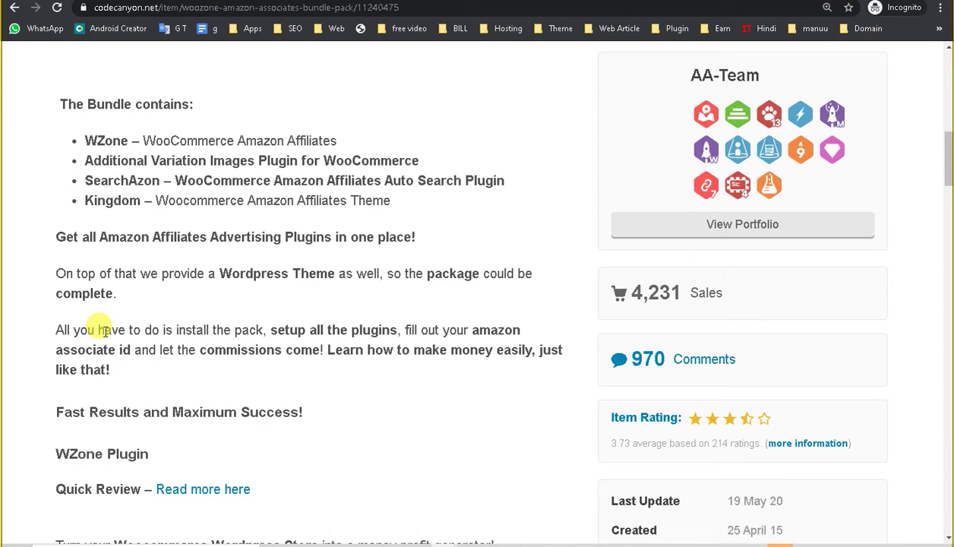
{"action": "scroll", "coordinate": [105, 328], "scroll_direction": "down", "scroll_amount": 5}
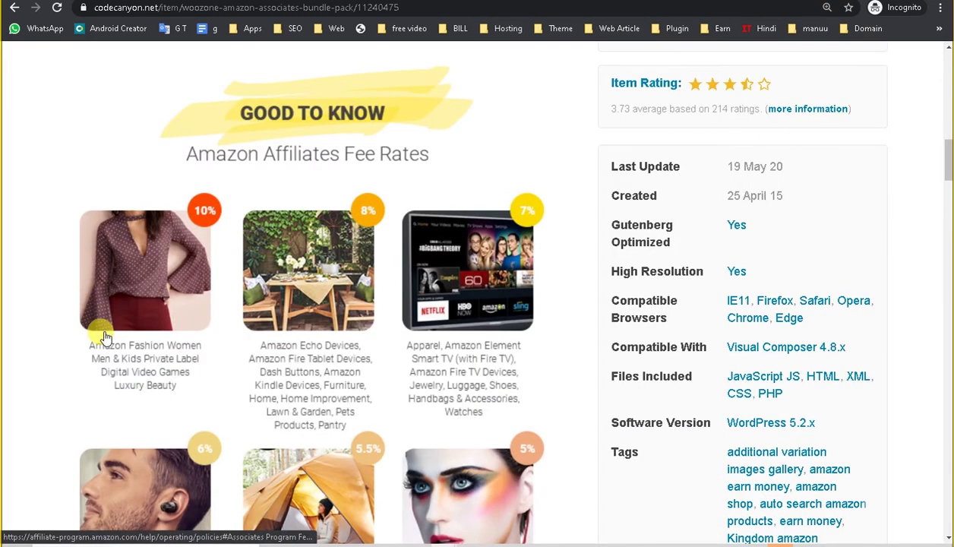
{"action": "scroll", "coordinate": [617, 271], "scroll_direction": "down", "scroll_amount": 11}
{"action": "scroll", "coordinate": [532, 296], "scroll_direction": "up", "scroll_amount": 4}
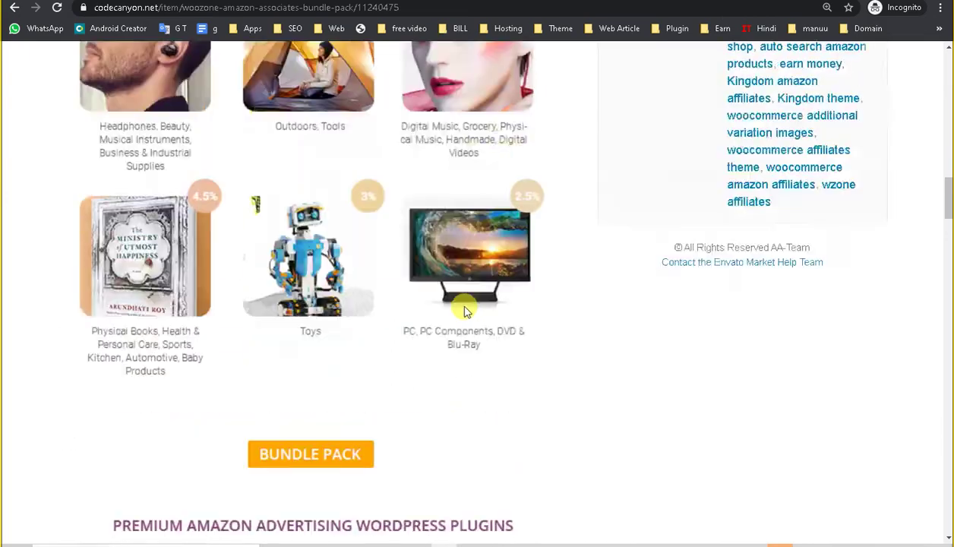
{"action": "scroll", "coordinate": [465, 310], "scroll_direction": "up", "scroll_amount": 12}
{"action": "scroll", "coordinate": [465, 310], "scroll_direction": "up", "scroll_amount": 9}
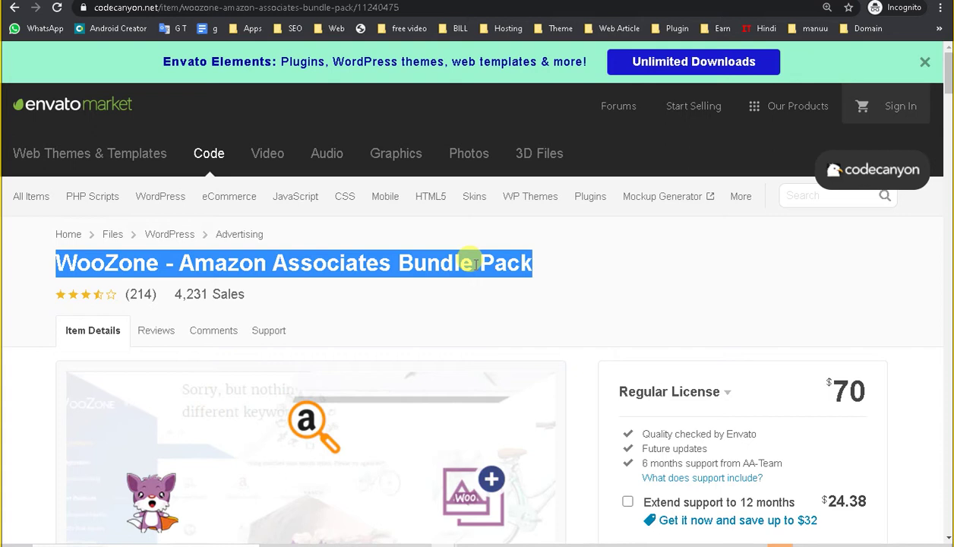
- Search CodeCanyon for 'auto affiliate' and open the $15 SEO Auto Affiliate Linker plugin page
{"action": "left_click", "coordinate": [494, 292]}
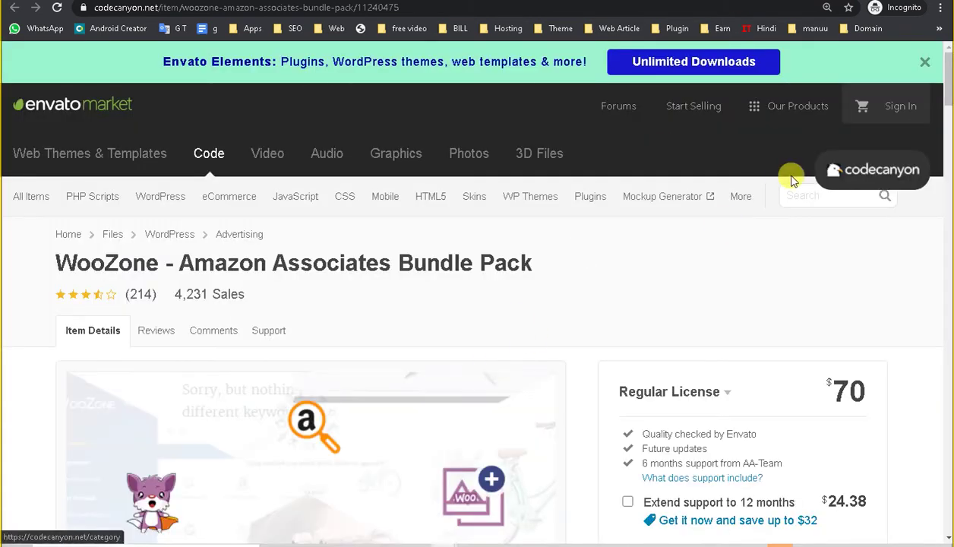
{"action": "left_click", "coordinate": [792, 195]}
{"action": "type", "text": "auto affiliate"}
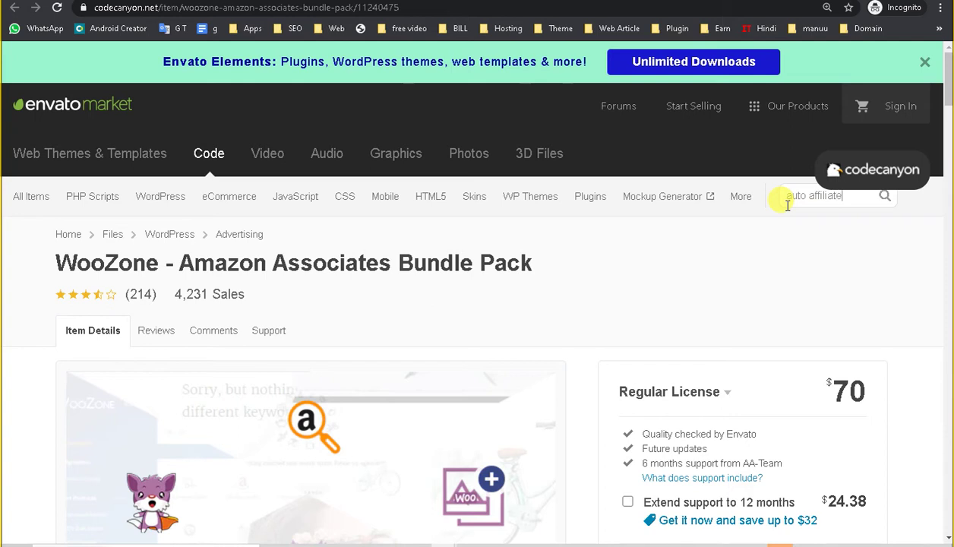
{"action": "key", "text": "Return"}
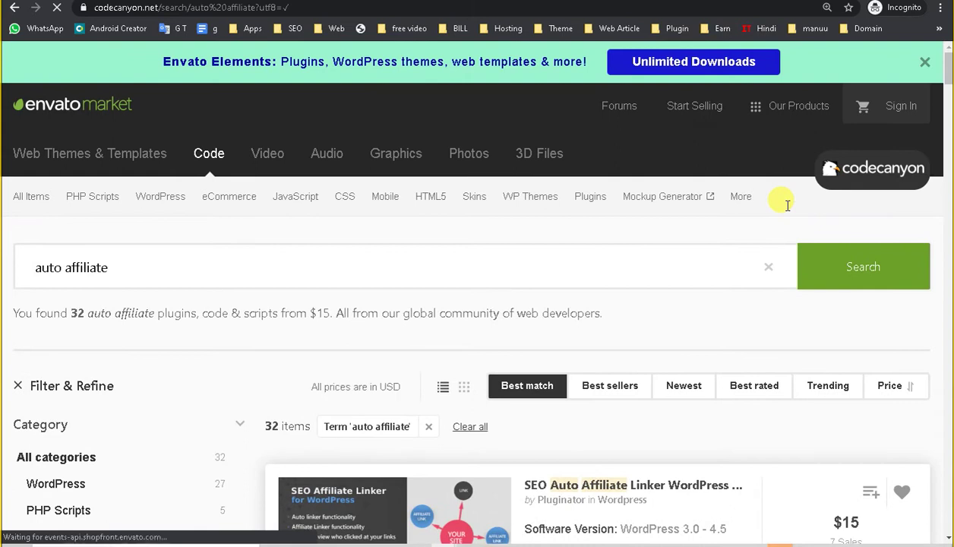
{"action": "scroll", "coordinate": [787, 205], "scroll_direction": "down", "scroll_amount": 5}
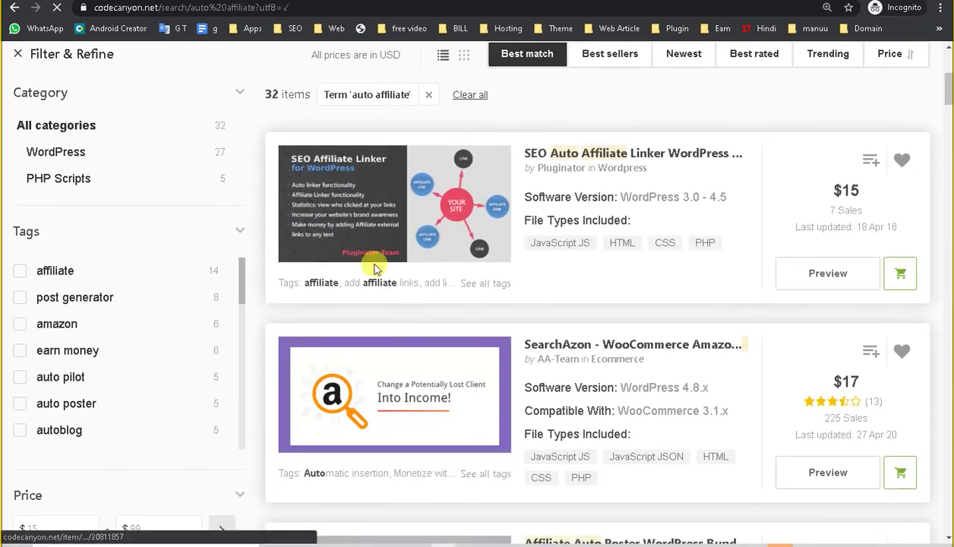
{"action": "left_click", "coordinate": [554, 157]}
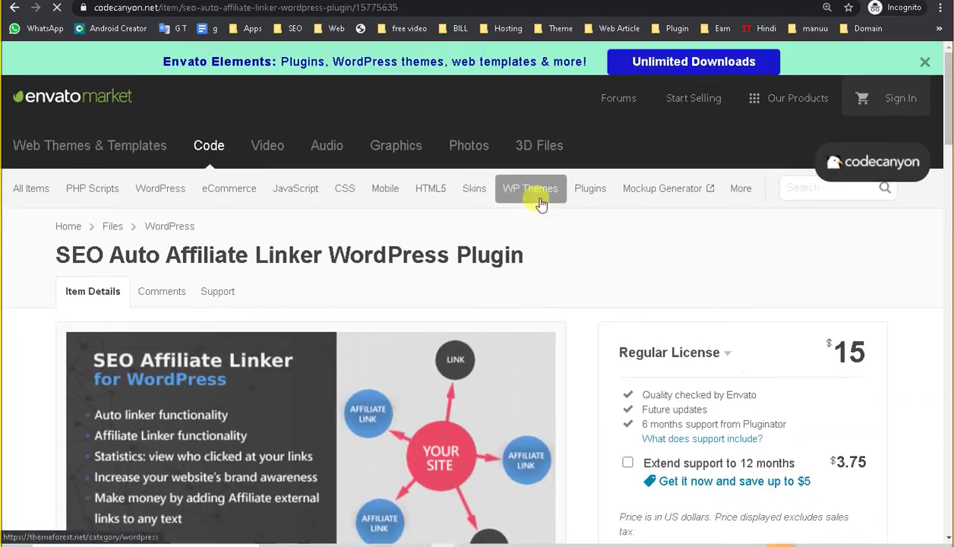
- Browse the Linker page with its 7 sales, then return to the WooZone tab and select its title
{"action": "scroll", "coordinate": [547, 220], "scroll_direction": "down", "scroll_amount": 1}
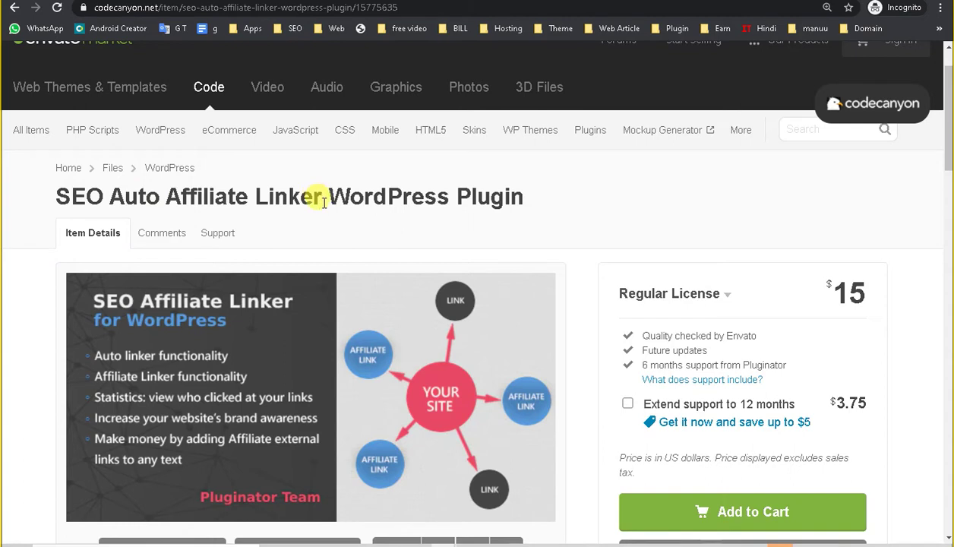
{"action": "scroll", "coordinate": [577, 211], "scroll_direction": "down", "scroll_amount": 1}
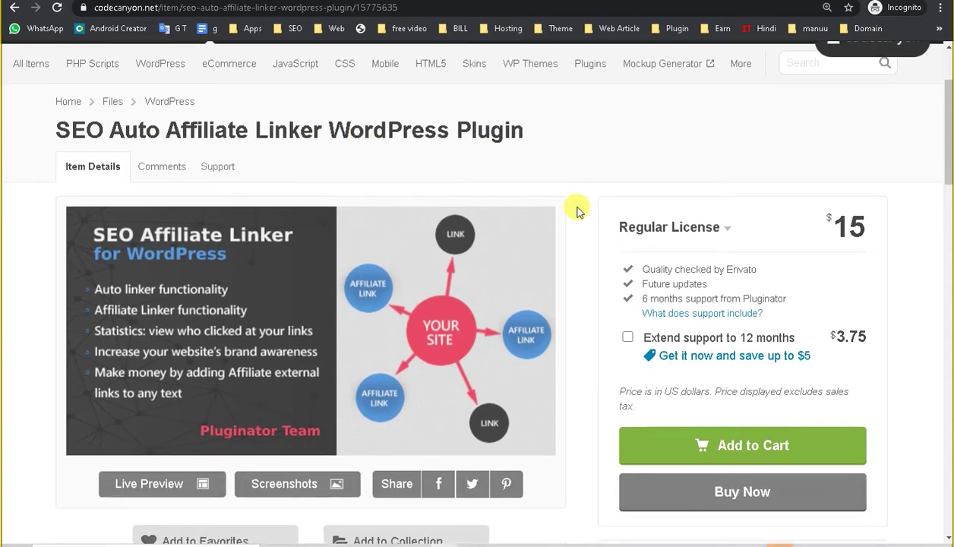
{"action": "scroll", "coordinate": [486, 276], "scroll_direction": "down", "scroll_amount": 1}
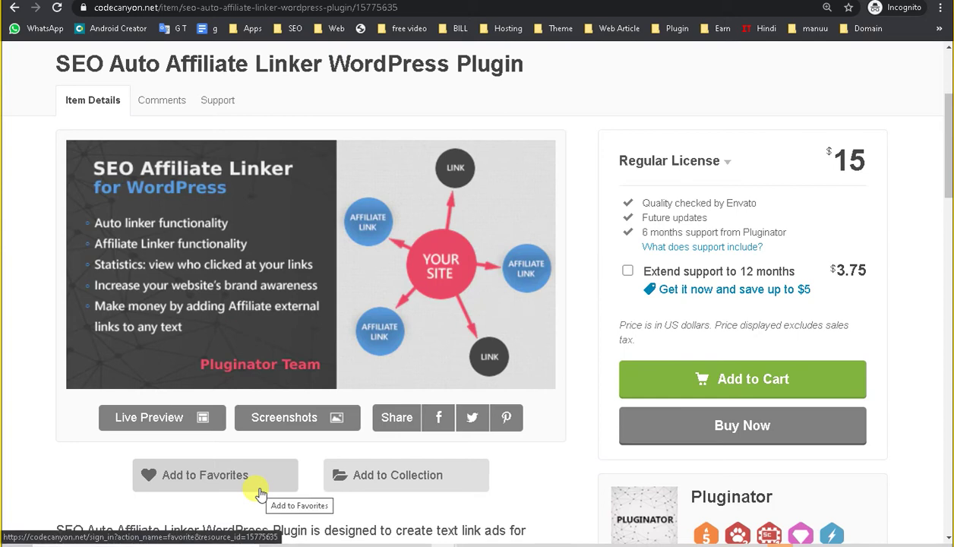
{"action": "scroll", "coordinate": [260, 494], "scroll_direction": "down", "scroll_amount": 7}
{"action": "scroll", "coordinate": [260, 494], "scroll_direction": "up", "scroll_amount": 8}
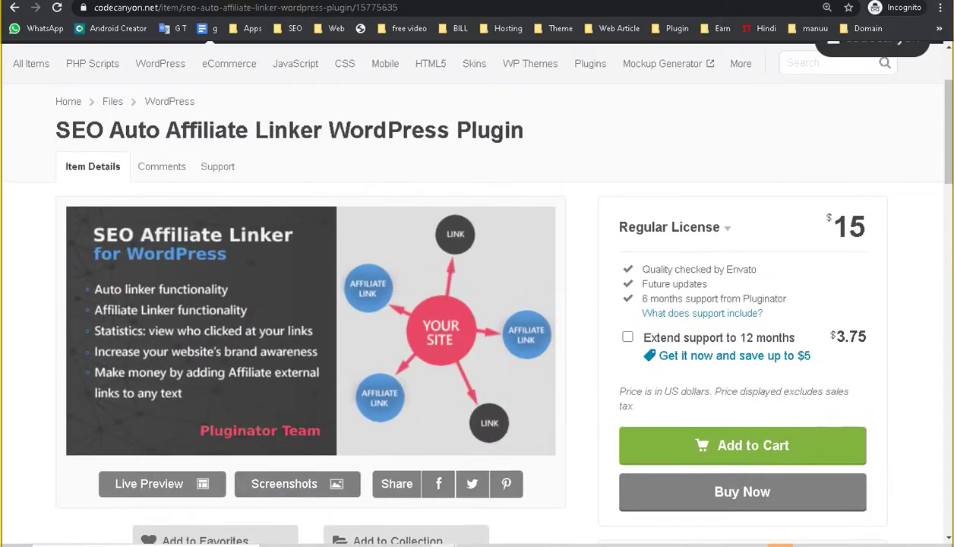
{"action": "key", "text": "ctrl+Tab"}
{"action": "double_click", "coordinate": [400, 263]}
{"action": "triple_click", "coordinate": [401, 263]}
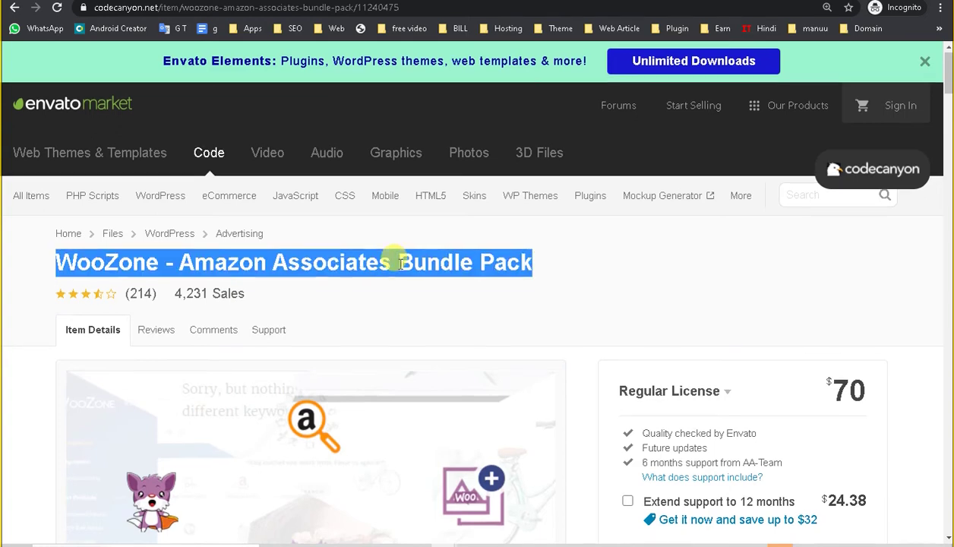
- Scroll down the WooZone bundle page to review its offer and Amazon fee rates
{"action": "scroll", "coordinate": [401, 263], "scroll_direction": "down", "scroll_amount": 10}
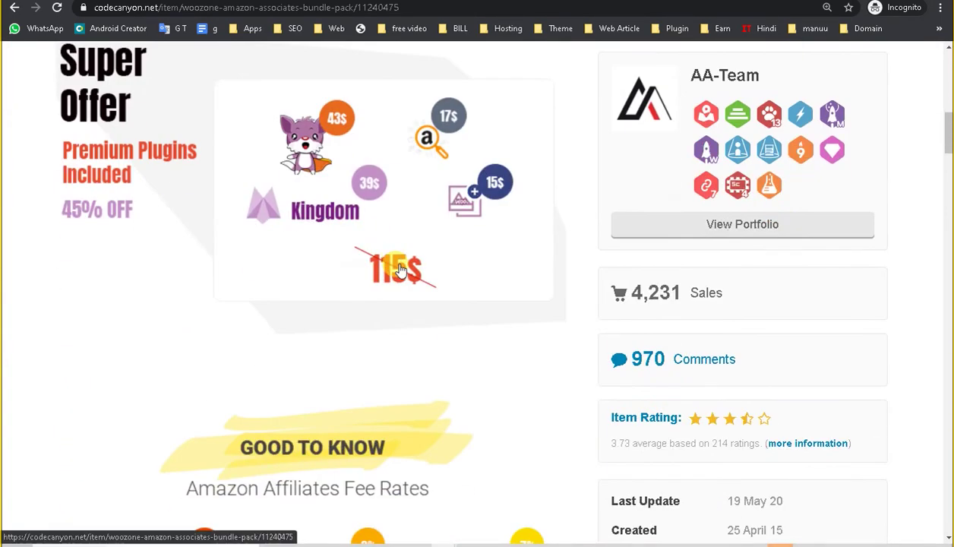
{"action": "scroll", "coordinate": [400, 263], "scroll_direction": "down", "scroll_amount": 15}
{"action": "scroll", "coordinate": [394, 277], "scroll_direction": "down", "scroll_amount": 15}
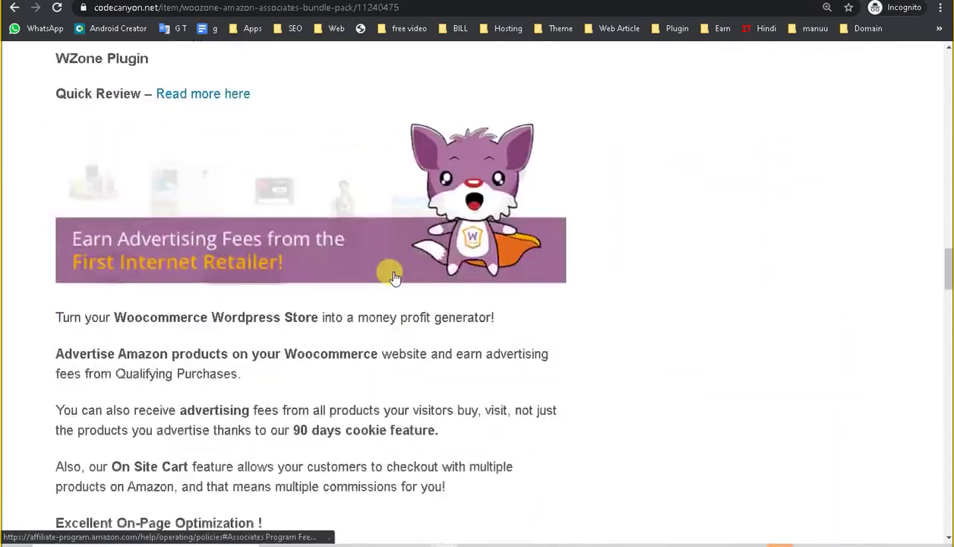
{"action": "scroll", "coordinate": [394, 271], "scroll_direction": "down", "scroll_amount": 6}
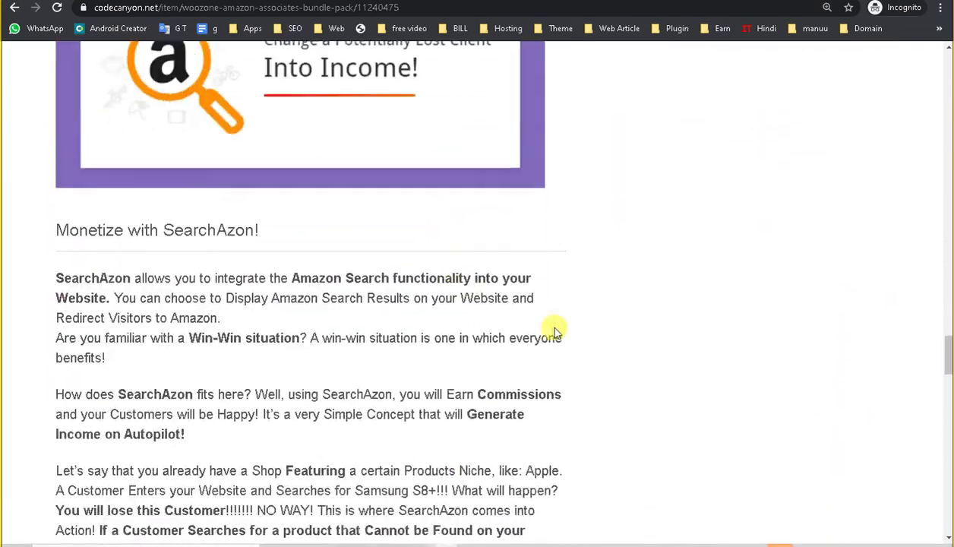
{"action": "left_click_drag", "start_coordinate": [950, 361], "coordinate": [949, 53]}
{"action": "triple_click", "coordinate": [411, 266]}
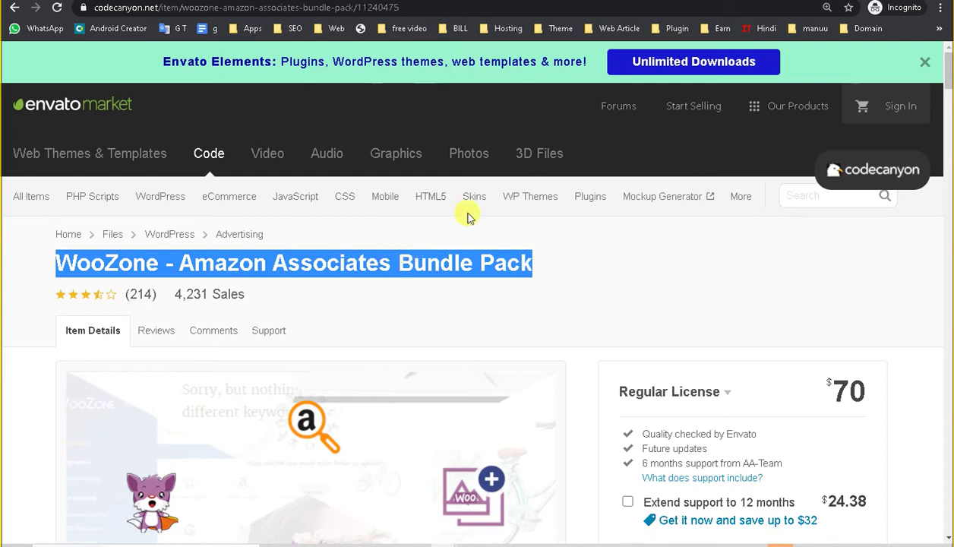
{"action": "scroll", "coordinate": [445, 133], "scroll_direction": "down", "scroll_amount": 4}
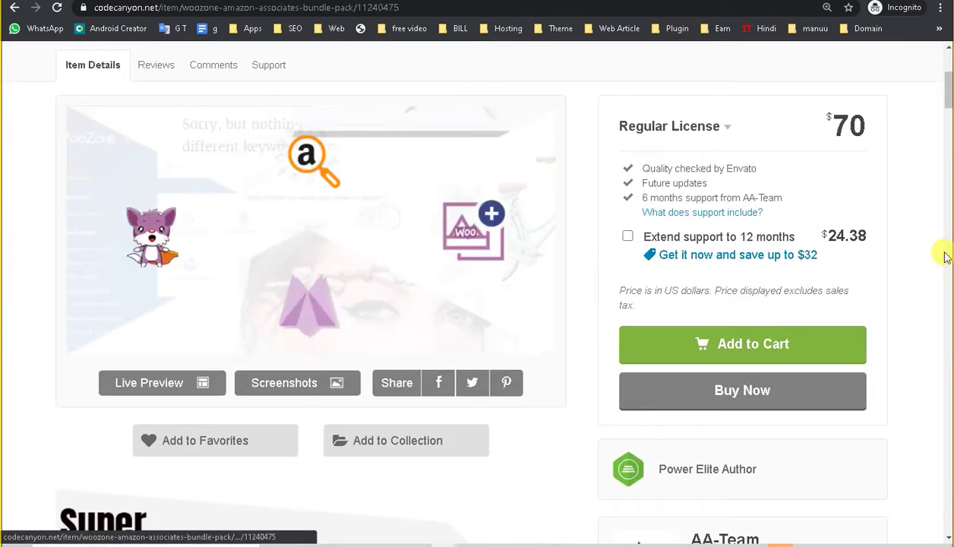
- Glance at the thelearntoday.com tab, then scroll the WooZone page further
{"action": "key", "text": "ctrl+shift+Tab"}
{"action": "key", "text": "ctrl+shift+Tab"}
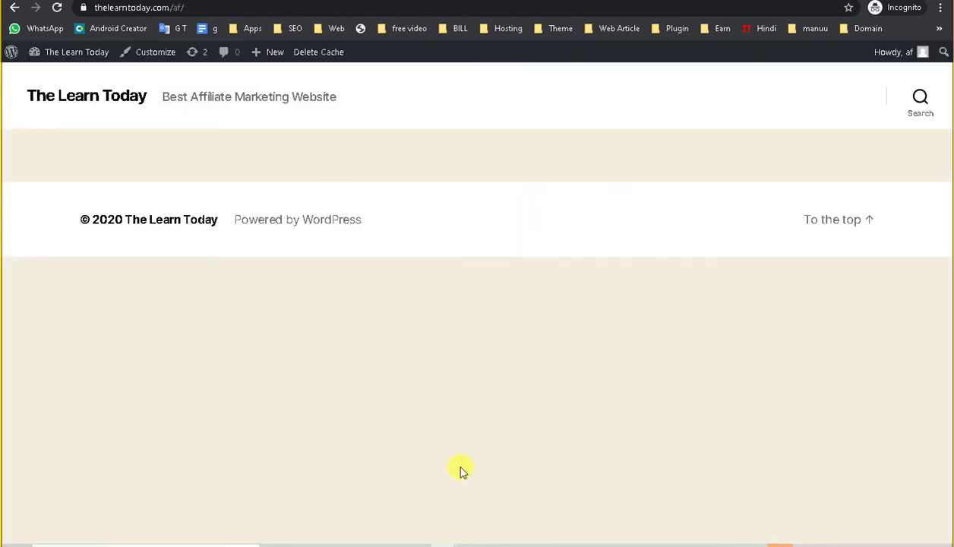
{"action": "key", "text": "ctrl+Tab"}
{"action": "key", "text": "ctrl+Tab"}
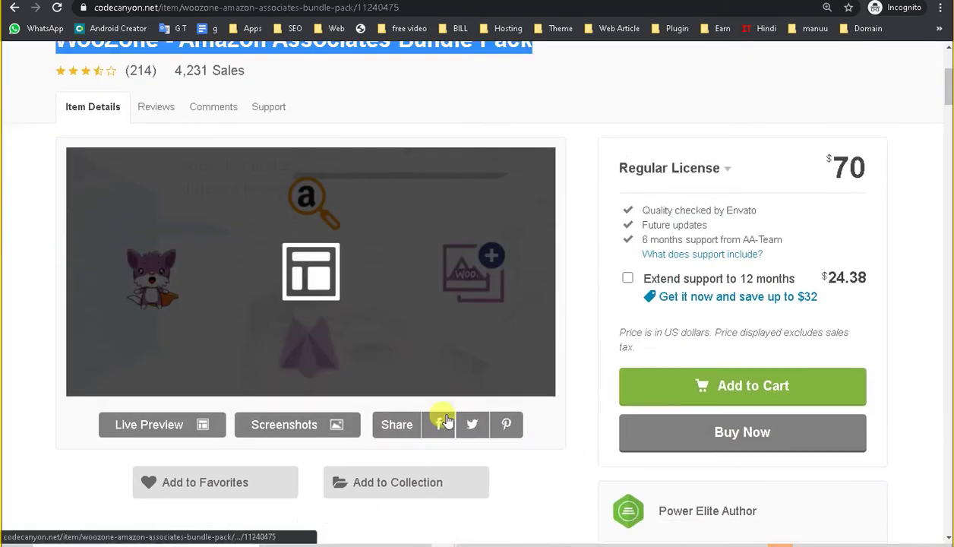
{"action": "scroll", "coordinate": [436, 417], "scroll_direction": "down", "scroll_amount": 2}
{"action": "scroll", "coordinate": [575, 437], "scroll_direction": "down", "scroll_amount": 3}
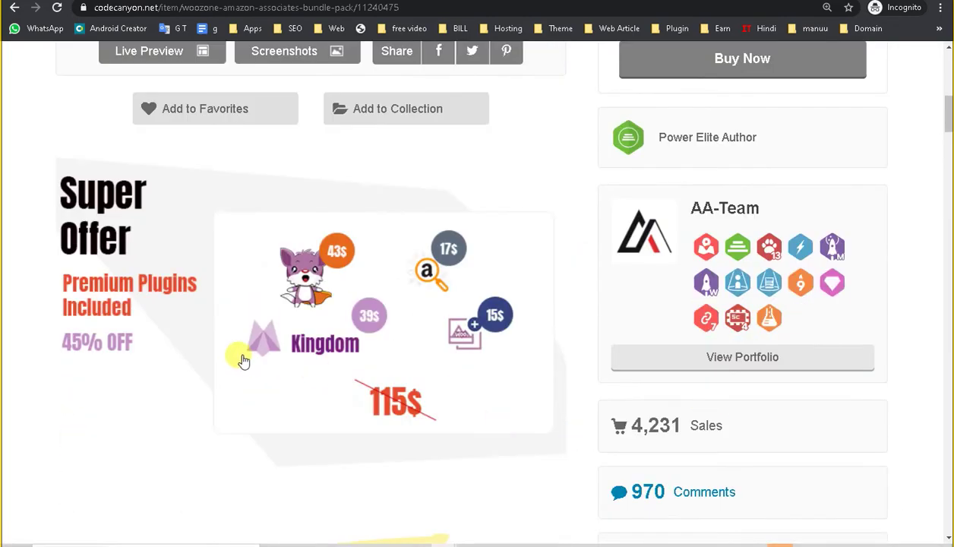
{"action": "scroll", "coordinate": [221, 357], "scroll_direction": "down", "scroll_amount": 5}
{"action": "scroll", "coordinate": [193, 353], "scroll_direction": "down", "scroll_amount": 4}
{"action": "scroll", "coordinate": [191, 352], "scroll_direction": "up", "scroll_amount": 7}
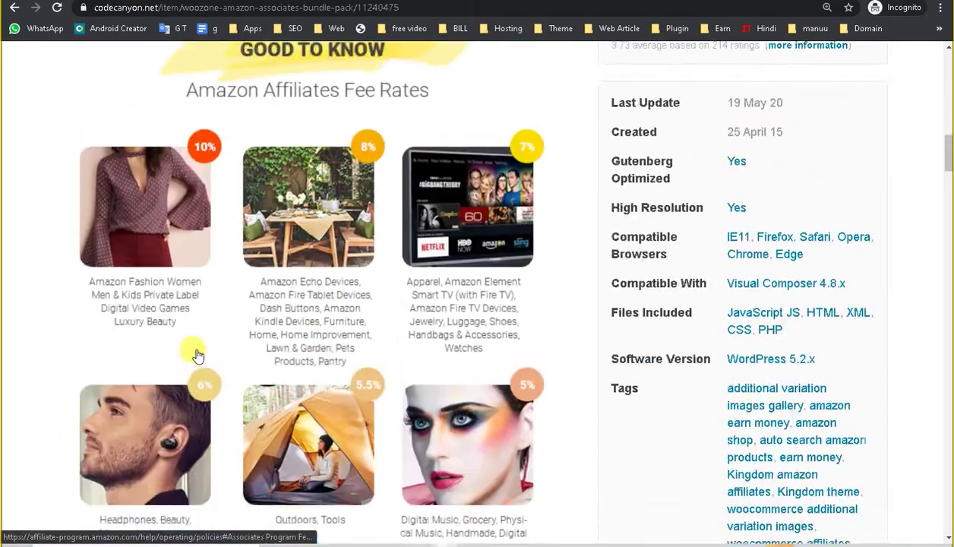
{"action": "scroll", "coordinate": [430, 197], "scroll_direction": "up", "scroll_amount": 10}
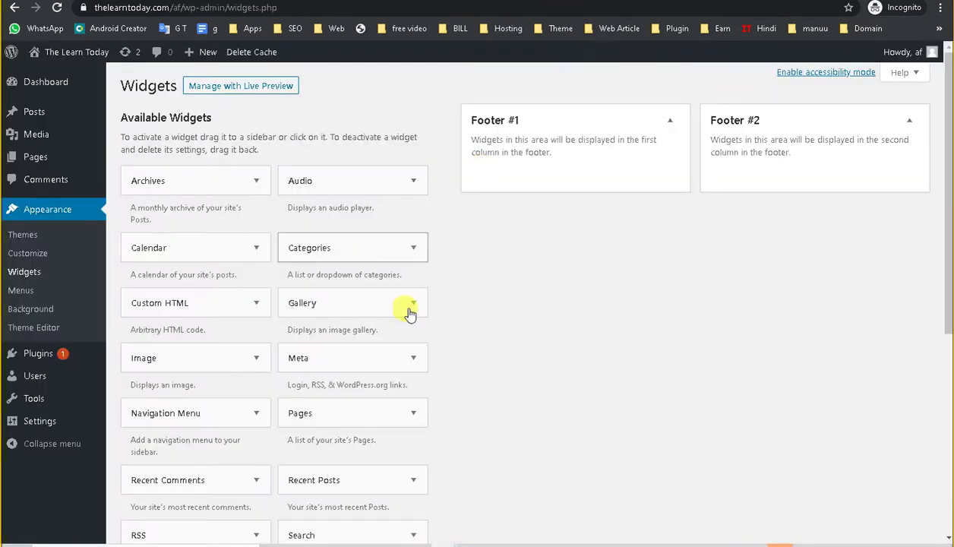
- Start a plugin upload under Plugins > Add New and browse to the D:\Web folder
{"action": "left_click", "coordinate": [14, 363]}
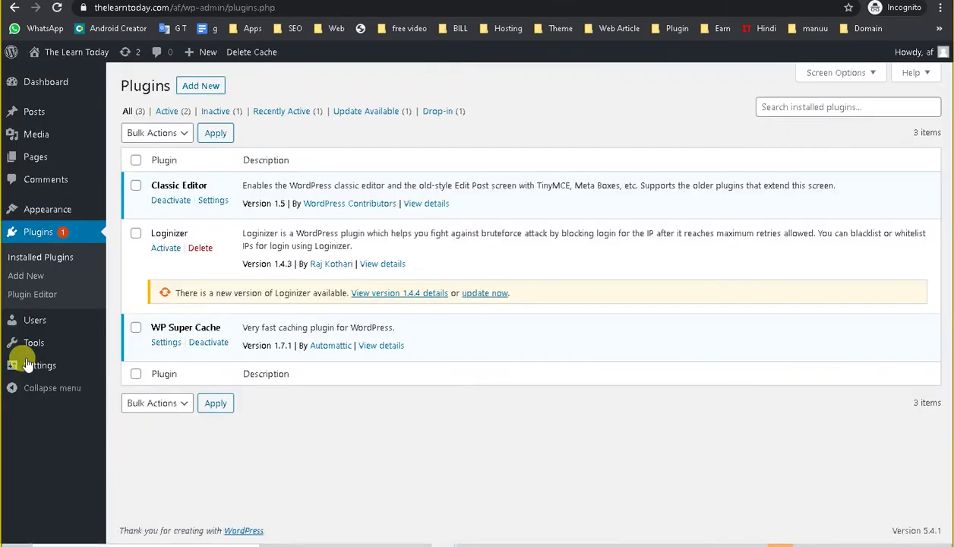
{"action": "left_click", "coordinate": [210, 89]}
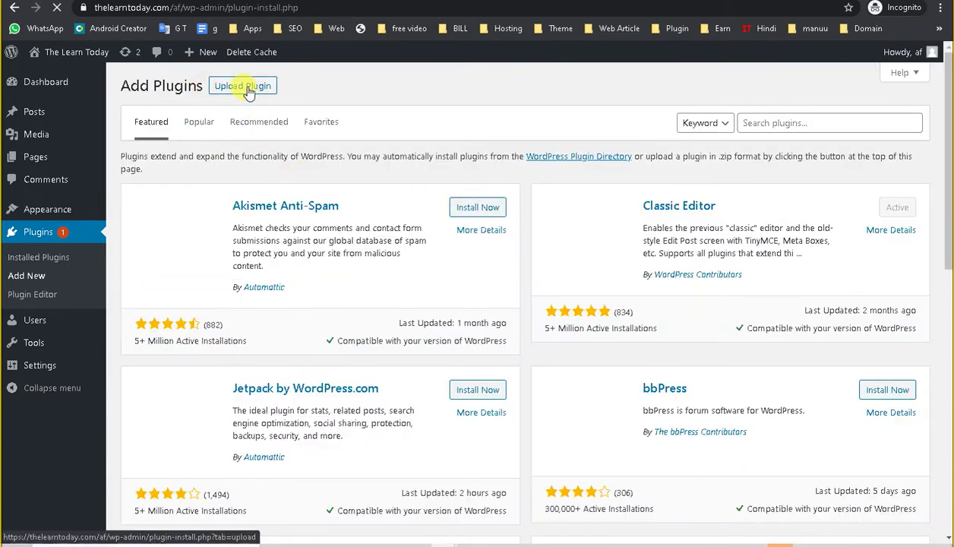
{"action": "left_click", "coordinate": [244, 88]}
{"action": "left_click", "coordinate": [431, 212]}
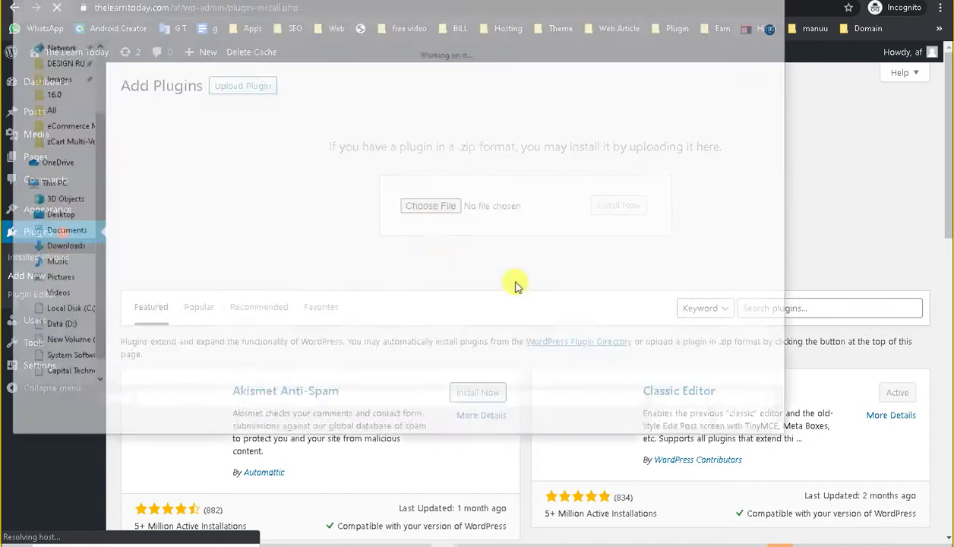
{"action": "left_click", "coordinate": [66, 330]}
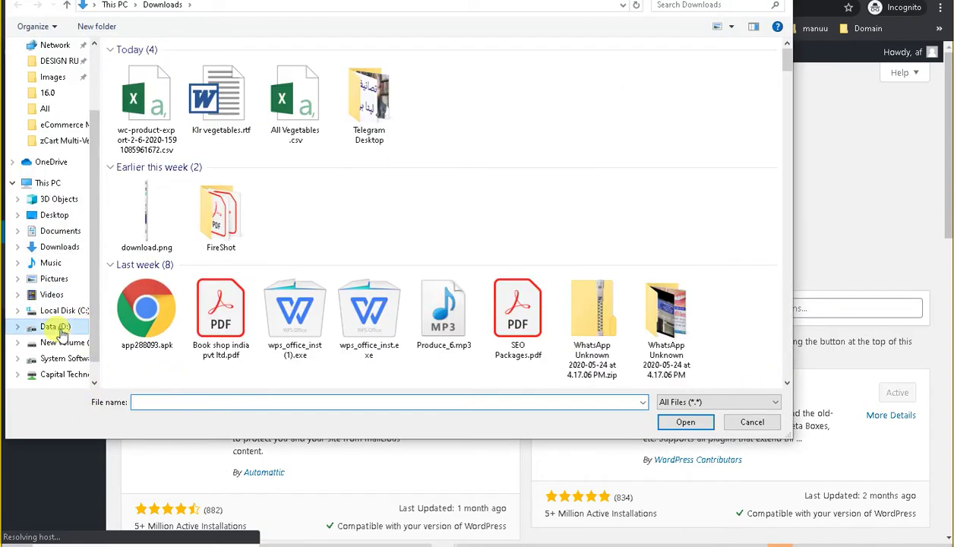
{"action": "scroll", "coordinate": [161, 356], "scroll_direction": "down", "scroll_amount": 1}
{"action": "scroll", "coordinate": [161, 368], "scroll_direction": "down", "scroll_amount": 1}
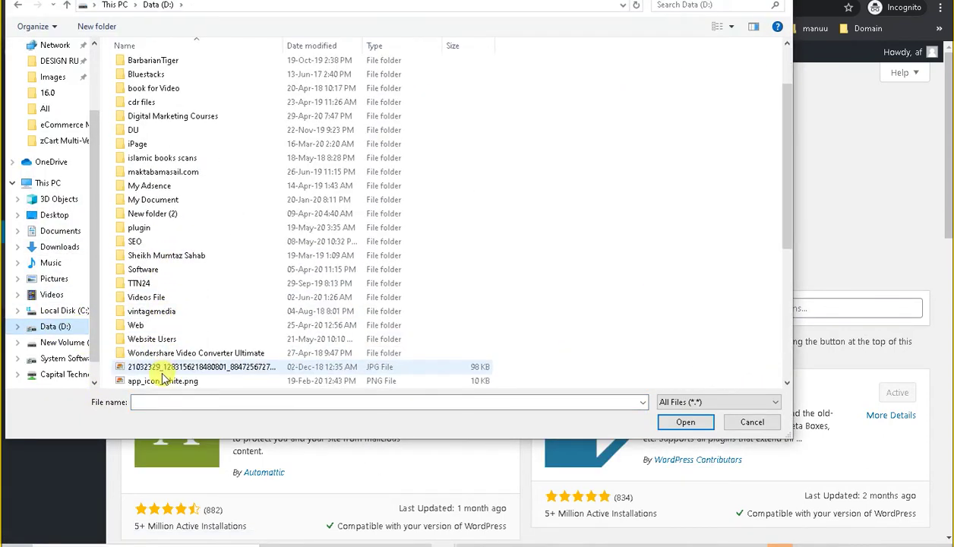
{"action": "double_click", "coordinate": [133, 322]}
{"action": "scroll", "coordinate": [220, 327], "scroll_direction": "down", "scroll_amount": 3}
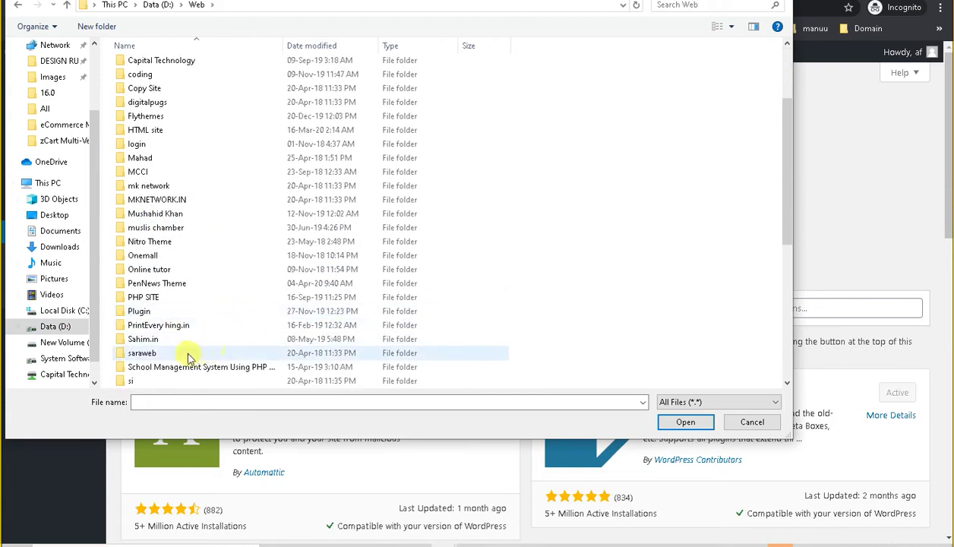
{"action": "scroll", "coordinate": [187, 357], "scroll_direction": "up", "scroll_amount": 2}
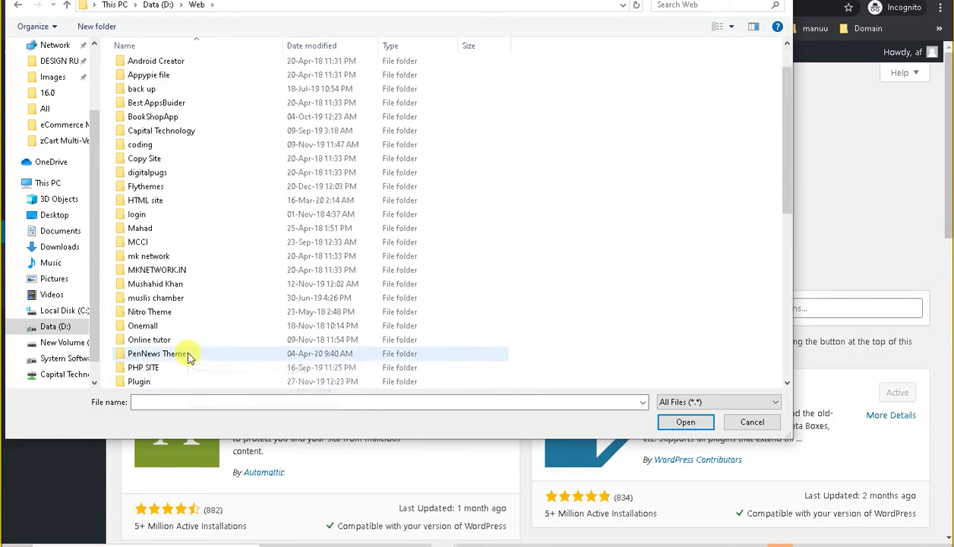
- Pick woozone.zip from the plugin folder and install it
{"action": "left_click", "coordinate": [16, 7]}
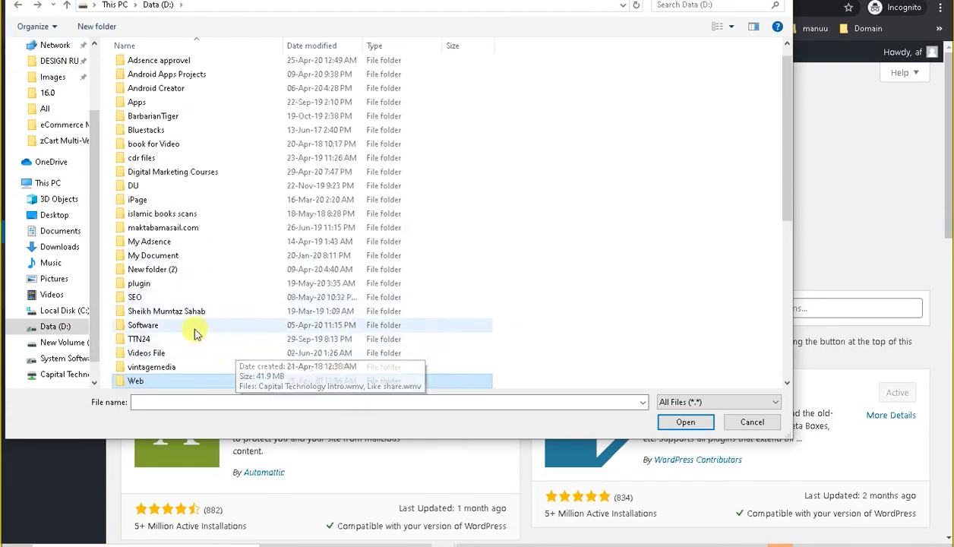
{"action": "double_click", "coordinate": [194, 282]}
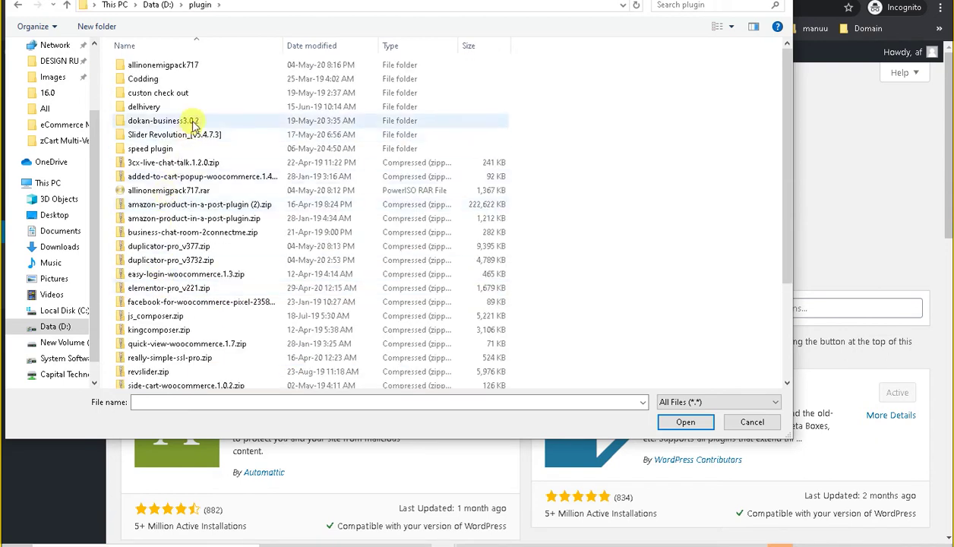
{"action": "scroll", "coordinate": [190, 288], "scroll_direction": "down", "scroll_amount": 1}
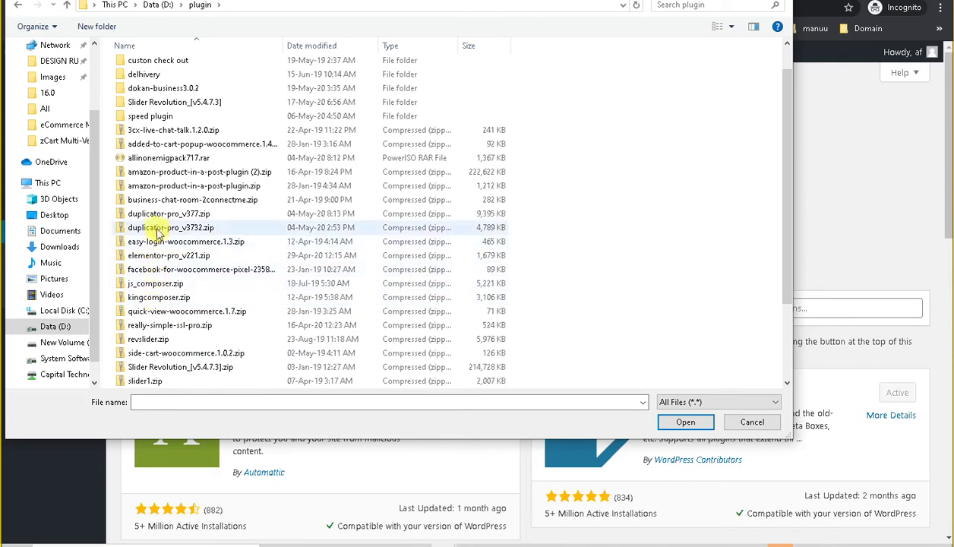
{"action": "left_click", "coordinate": [192, 174]}
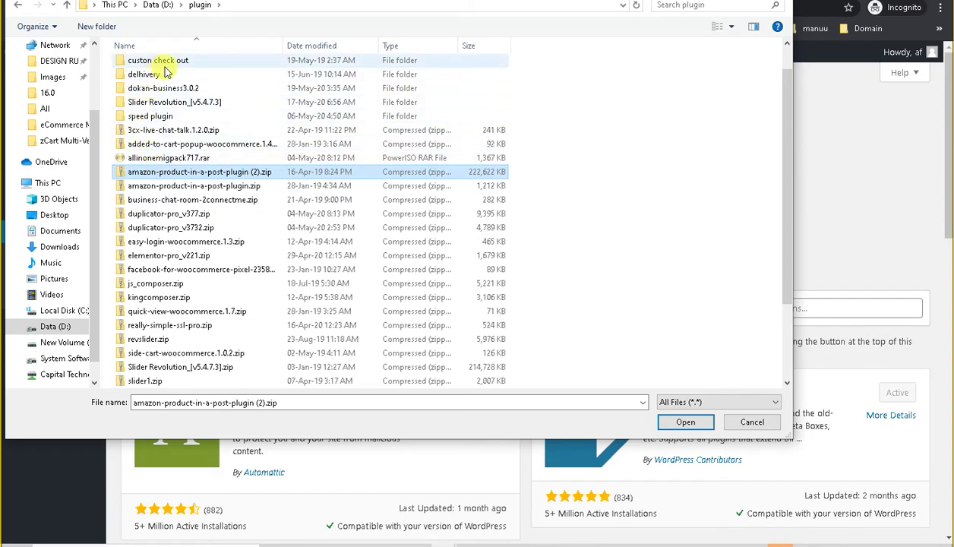
{"action": "scroll", "coordinate": [174, 109], "scroll_direction": "up", "scroll_amount": 1}
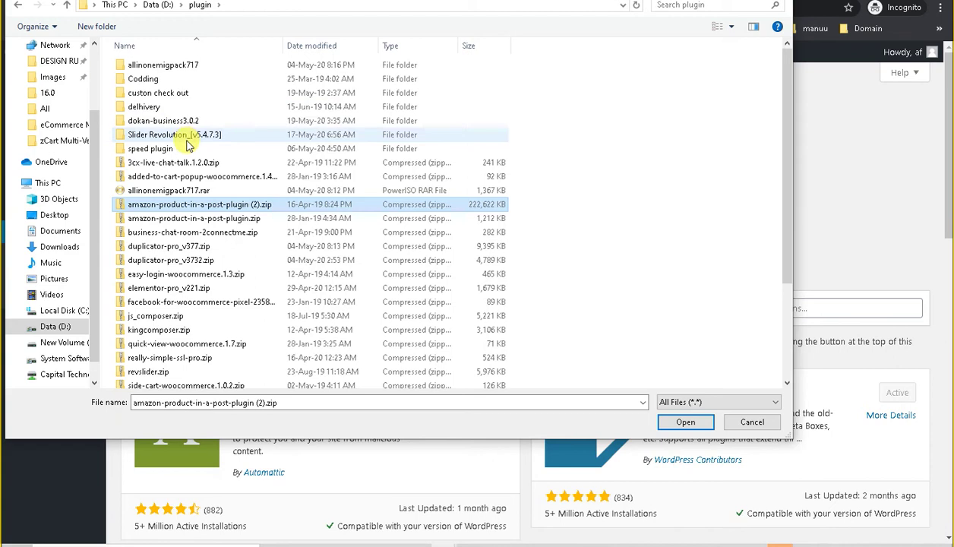
{"action": "scroll", "coordinate": [193, 263], "scroll_direction": "down", "scroll_amount": 3}
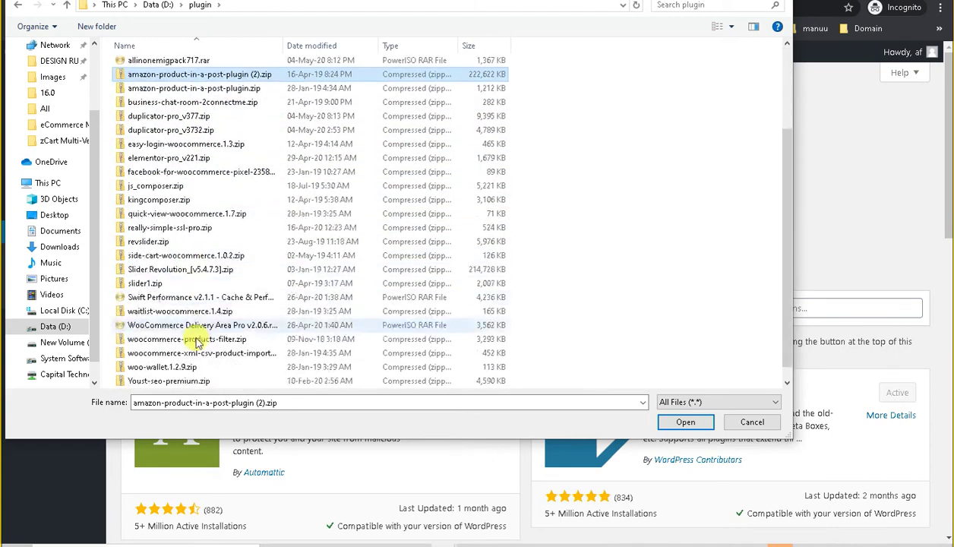
{"action": "left_click", "coordinate": [168, 369]}
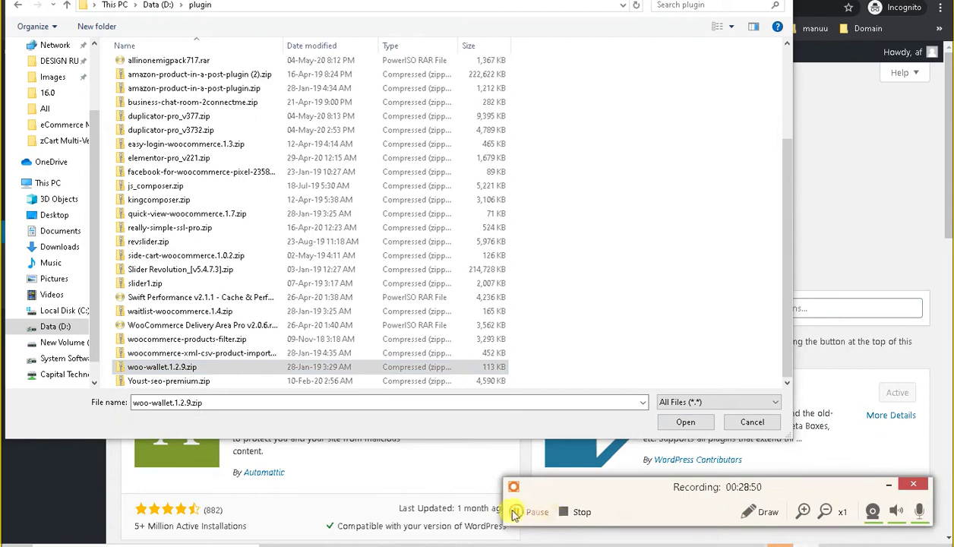
{"action": "left_click", "coordinate": [516, 513]}
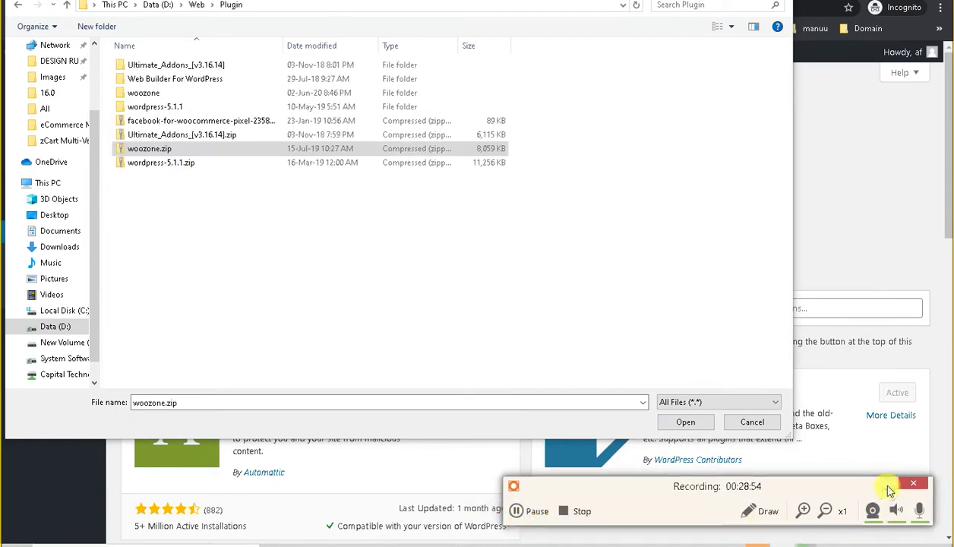
{"action": "left_click", "coordinate": [890, 486]}
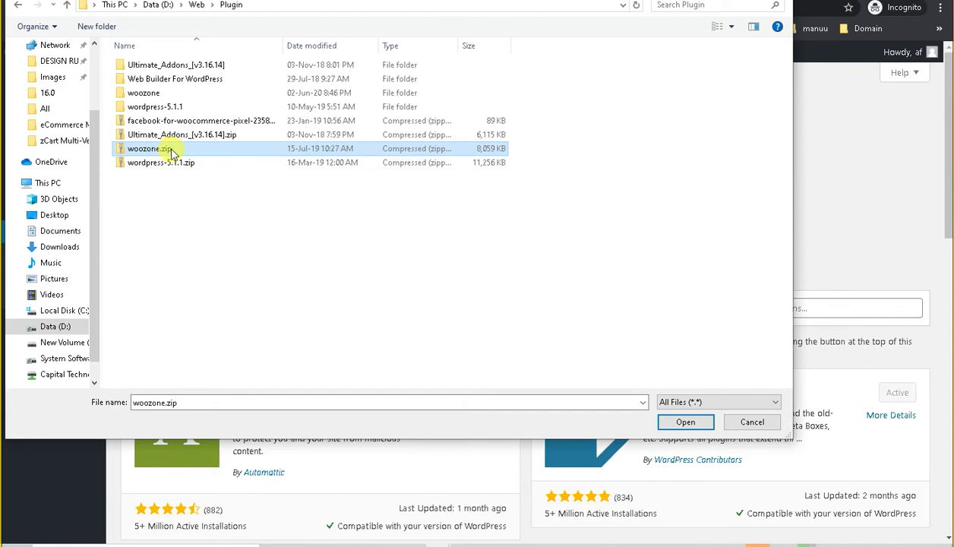
{"action": "double_click", "coordinate": [170, 150]}
{"action": "left_click", "coordinate": [617, 213]}
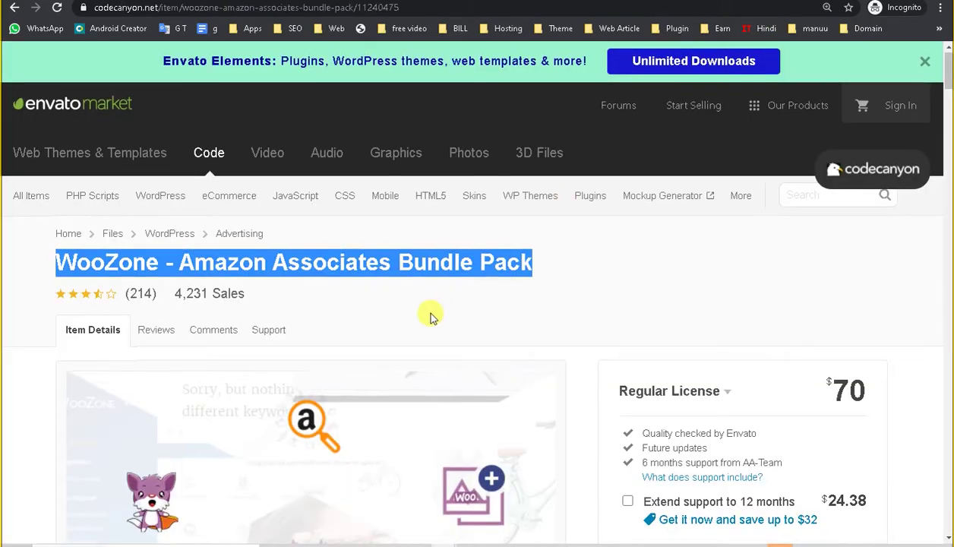
- Scroll through the WooZone bundle pack's description and fee-rate sections on CodeCanyon
{"action": "scroll", "coordinate": [426, 313], "scroll_direction": "down", "scroll_amount": 10}
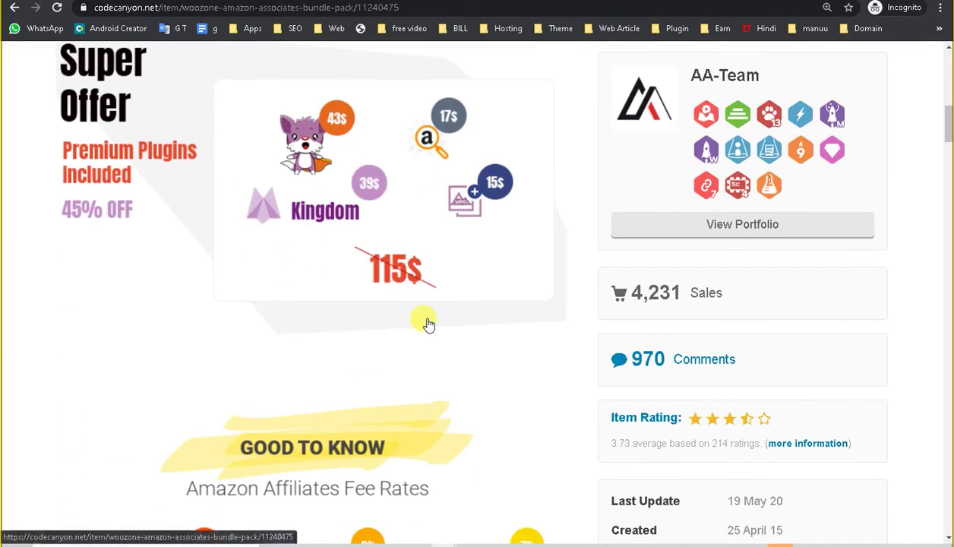
{"action": "scroll", "coordinate": [426, 322], "scroll_direction": "down", "scroll_amount": 15}
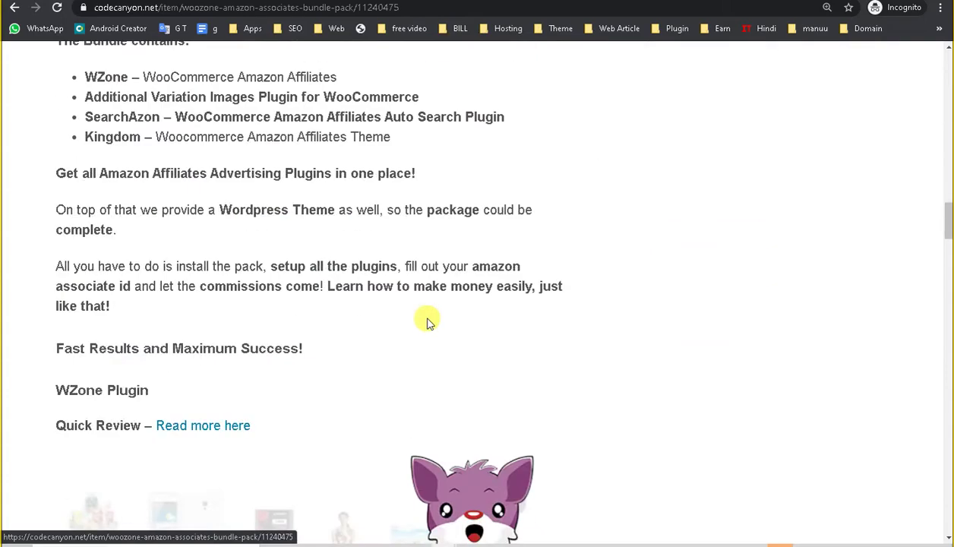
{"action": "scroll", "coordinate": [426, 335], "scroll_direction": "down", "scroll_amount": 6}
{"action": "scroll", "coordinate": [283, 357], "scroll_direction": "up", "scroll_amount": 2}
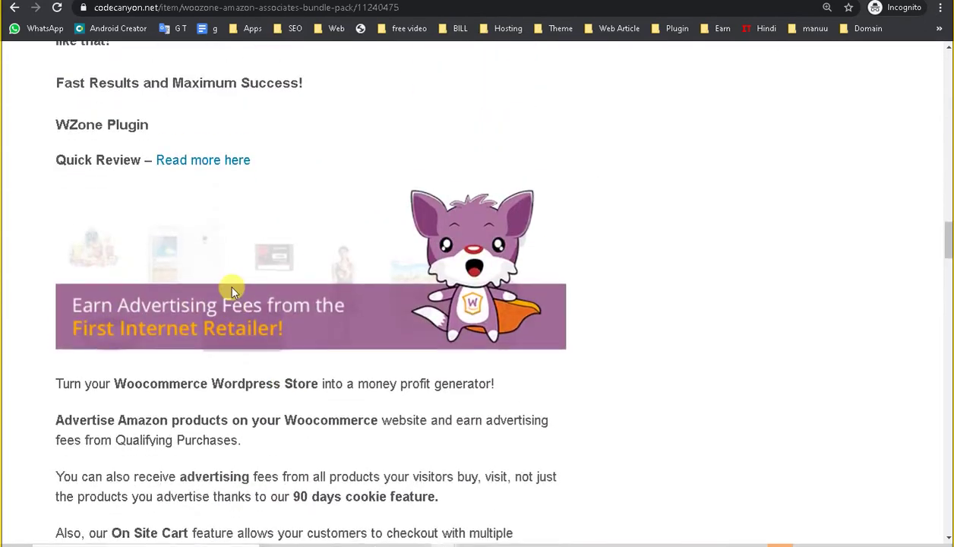
{"action": "scroll", "coordinate": [185, 170], "scroll_direction": "up", "scroll_amount": 3}
{"action": "scroll", "coordinate": [230, 313], "scroll_direction": "down", "scroll_amount": 7}
{"action": "scroll", "coordinate": [218, 365], "scroll_direction": "down", "scroll_amount": 20}
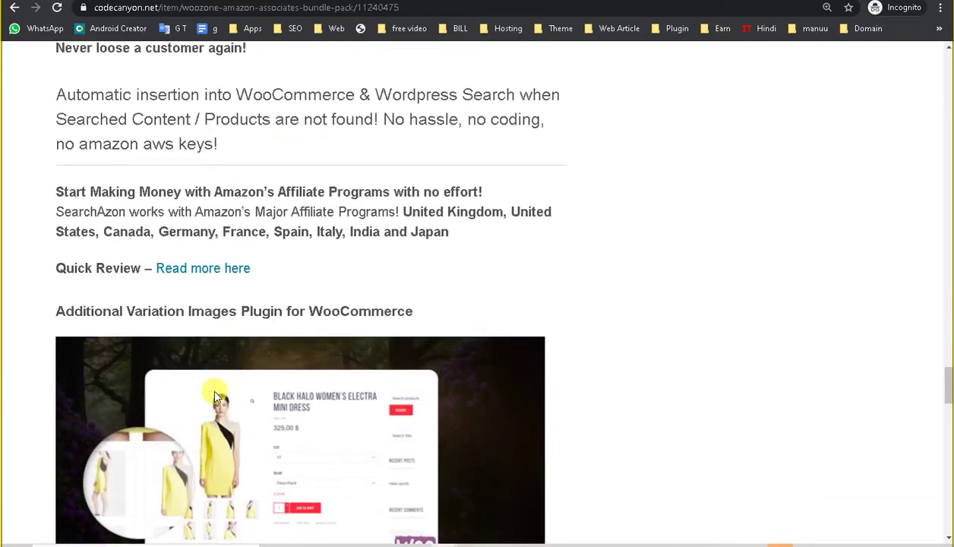
{"action": "scroll", "coordinate": [215, 395], "scroll_direction": "down", "scroll_amount": 15}
{"action": "scroll", "coordinate": [214, 399], "scroll_direction": "up", "scroll_amount": 6}
{"action": "scroll", "coordinate": [213, 402], "scroll_direction": "up", "scroll_amount": 10}
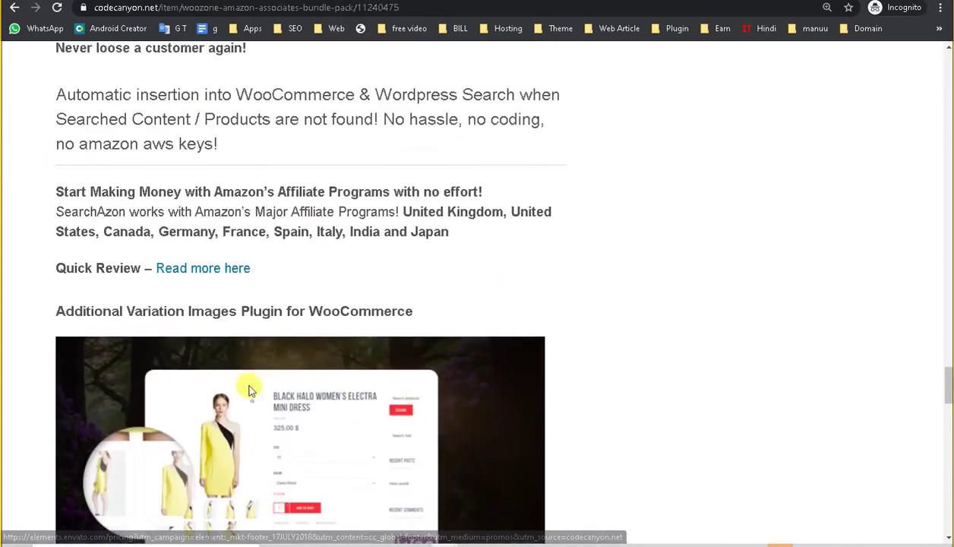
{"action": "scroll", "coordinate": [258, 398], "scroll_direction": "down", "scroll_amount": 2}
{"action": "scroll", "coordinate": [265, 407], "scroll_direction": "up", "scroll_amount": 10}
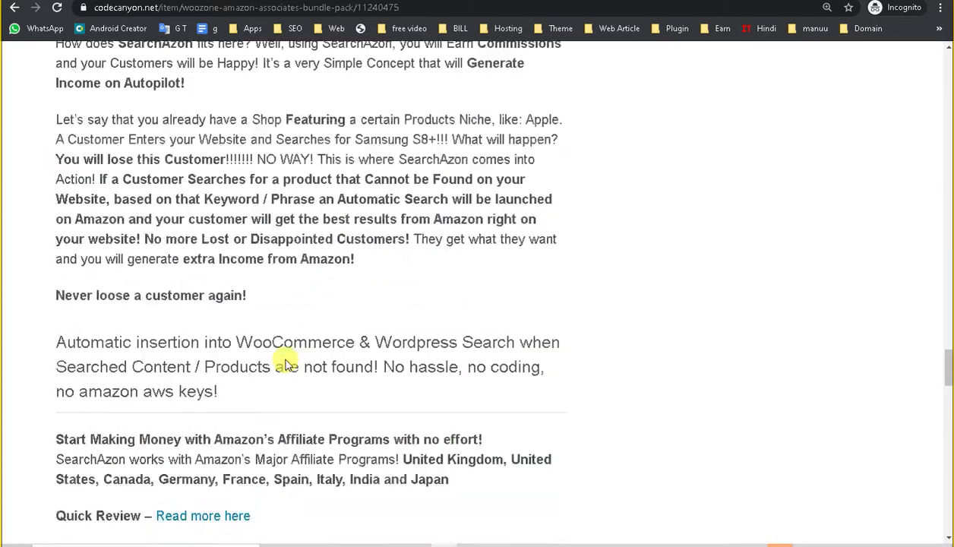
{"action": "scroll", "coordinate": [286, 365], "scroll_direction": "up", "scroll_amount": 15}
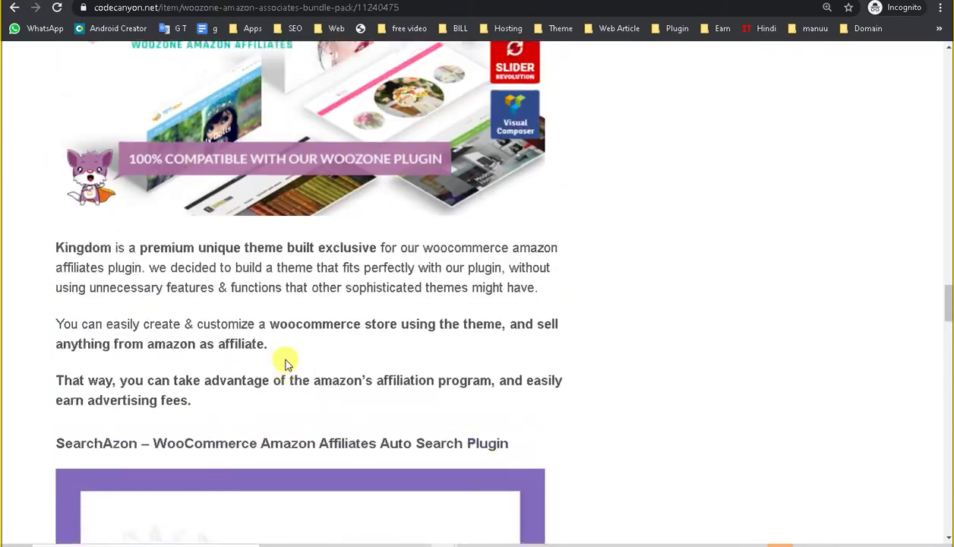
{"action": "scroll", "coordinate": [286, 365], "scroll_direction": "up", "scroll_amount": 15}
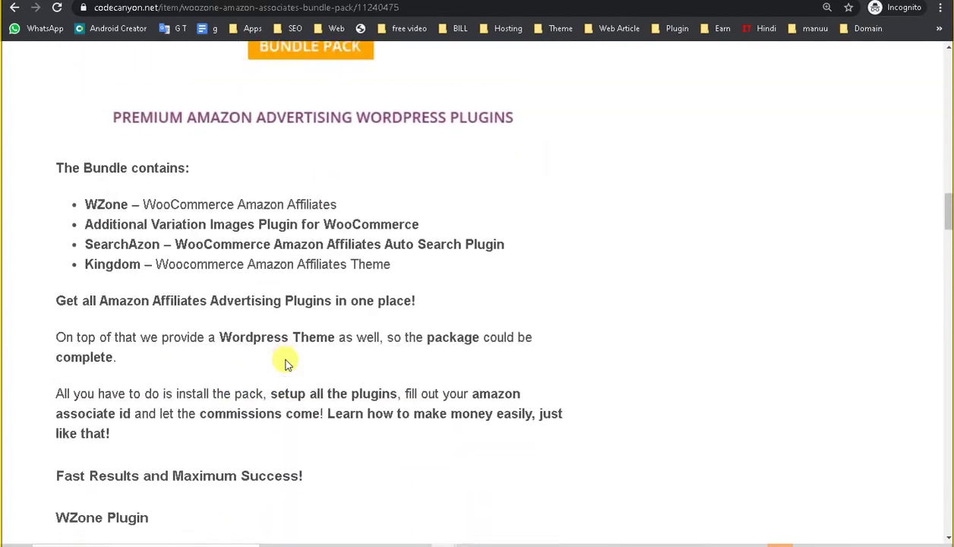
{"action": "scroll", "coordinate": [287, 365], "scroll_direction": "up", "scroll_amount": 1}
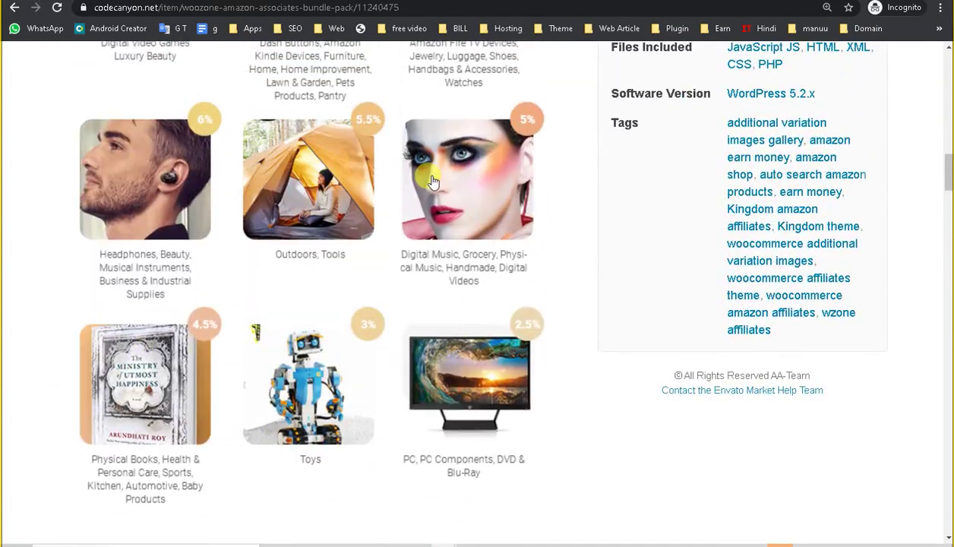
{"action": "scroll", "coordinate": [372, 273], "scroll_direction": "up", "scroll_amount": 7}
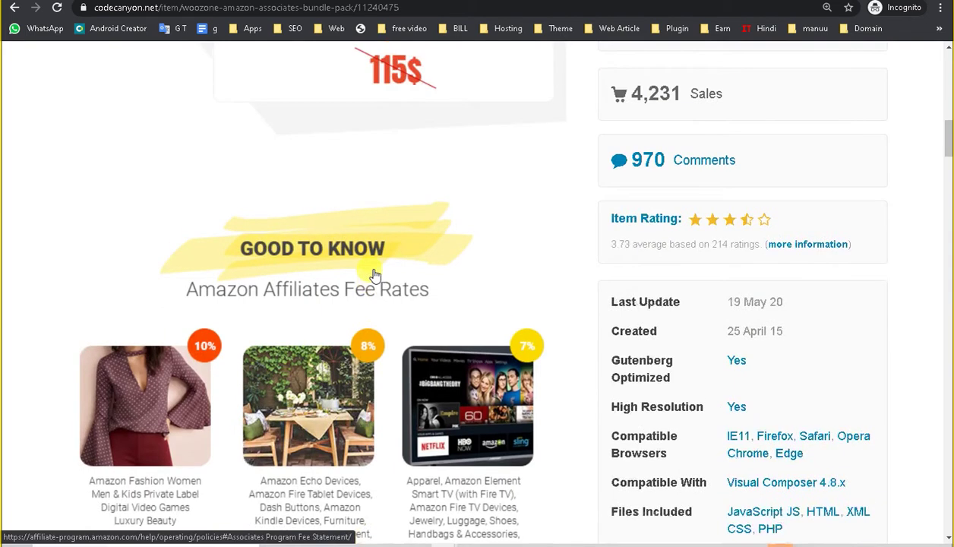
{"action": "scroll", "coordinate": [372, 275], "scroll_direction": "up", "scroll_amount": 4}
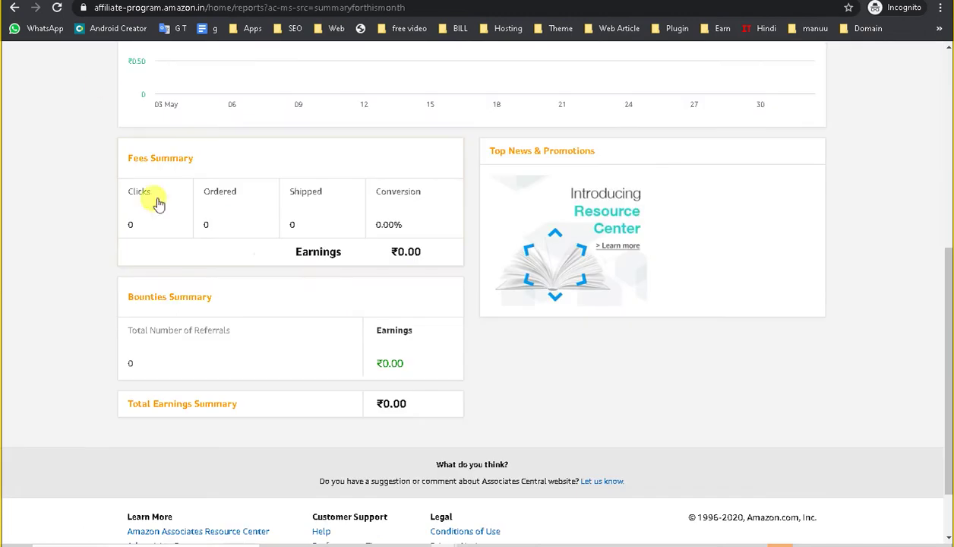
{"action": "scroll", "coordinate": [286, 279], "scroll_direction": "up", "scroll_amount": 5}
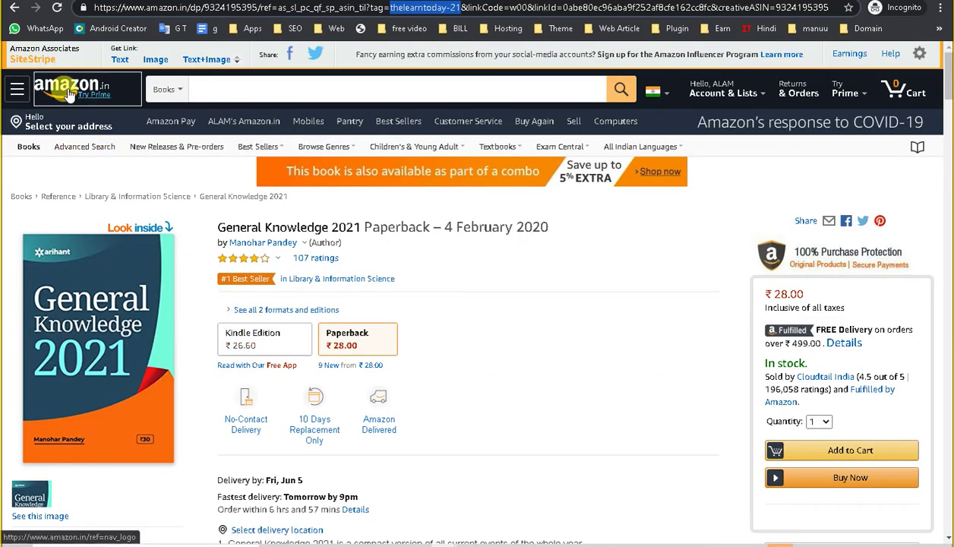
- Return to the Amazon.in home page, browse it, and end at the top with the SiteStripe bar
{"action": "left_click", "coordinate": [68, 93]}
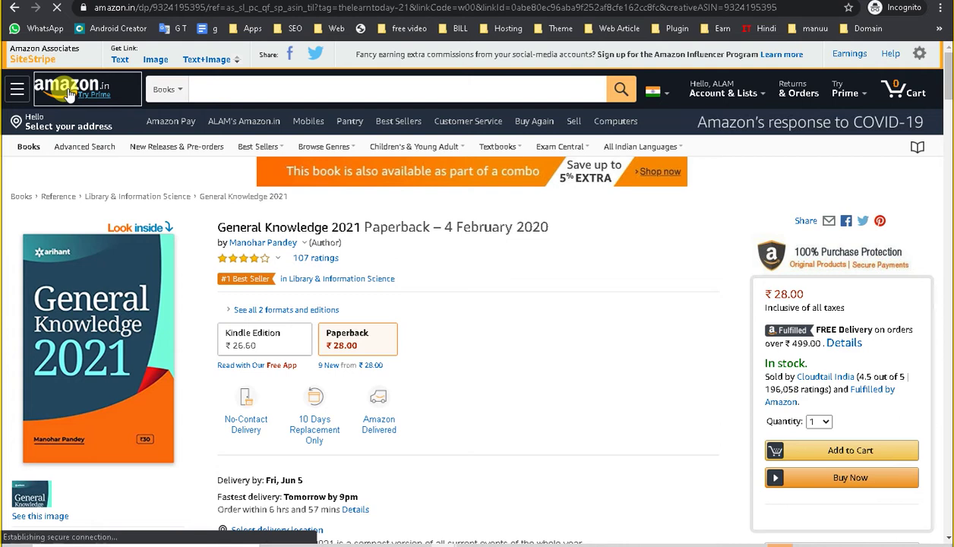
{"action": "scroll", "coordinate": [340, 285], "scroll_direction": "down", "scroll_amount": 4}
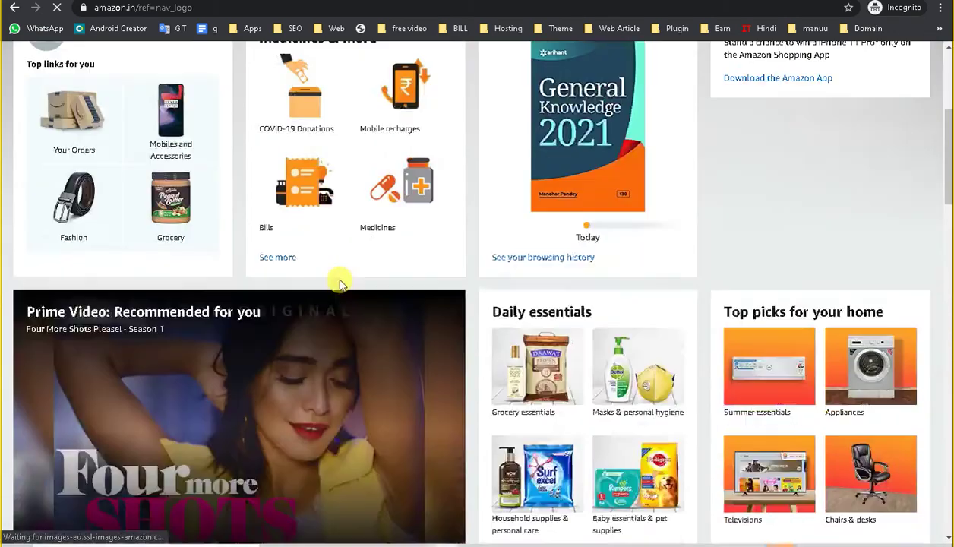
{"action": "scroll", "coordinate": [324, 325], "scroll_direction": "up", "scroll_amount": 5}
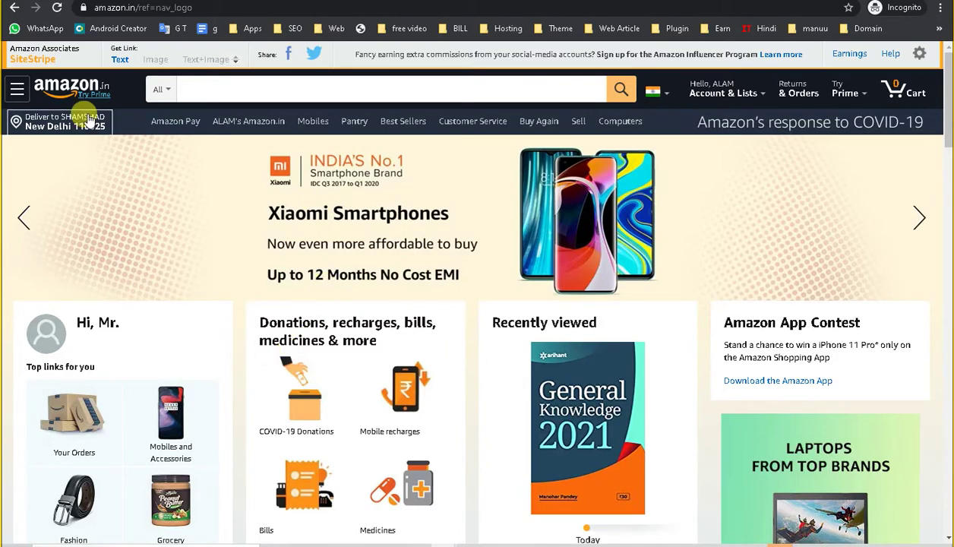
{"action": "scroll", "coordinate": [239, 255], "scroll_direction": "down", "scroll_amount": 20}
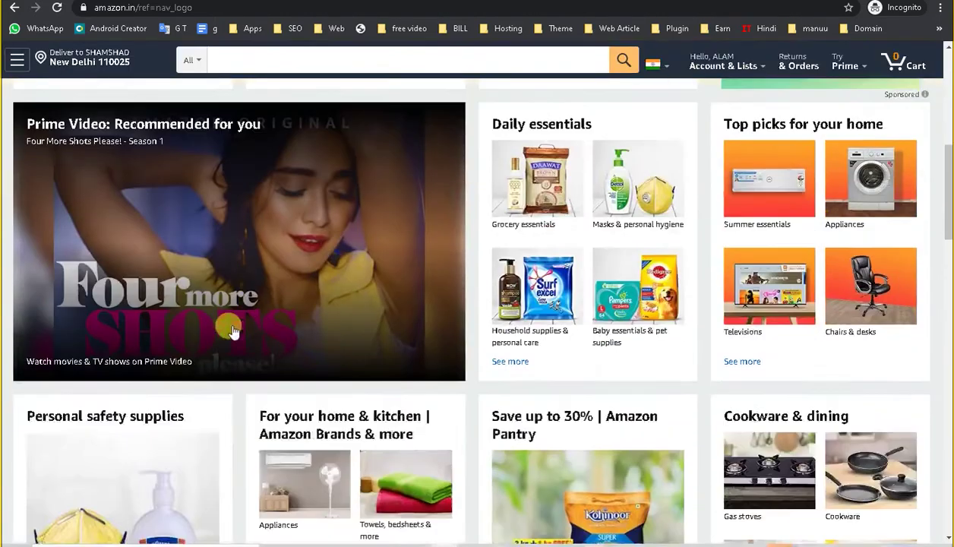
{"action": "scroll", "coordinate": [222, 357], "scroll_direction": "down", "scroll_amount": 15}
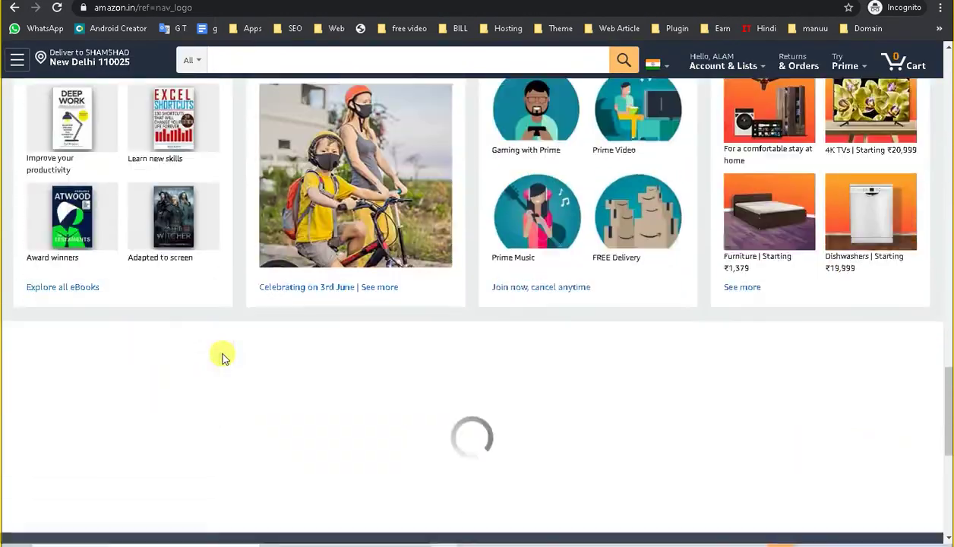
{"action": "scroll", "coordinate": [221, 372], "scroll_direction": "up", "scroll_amount": 12}
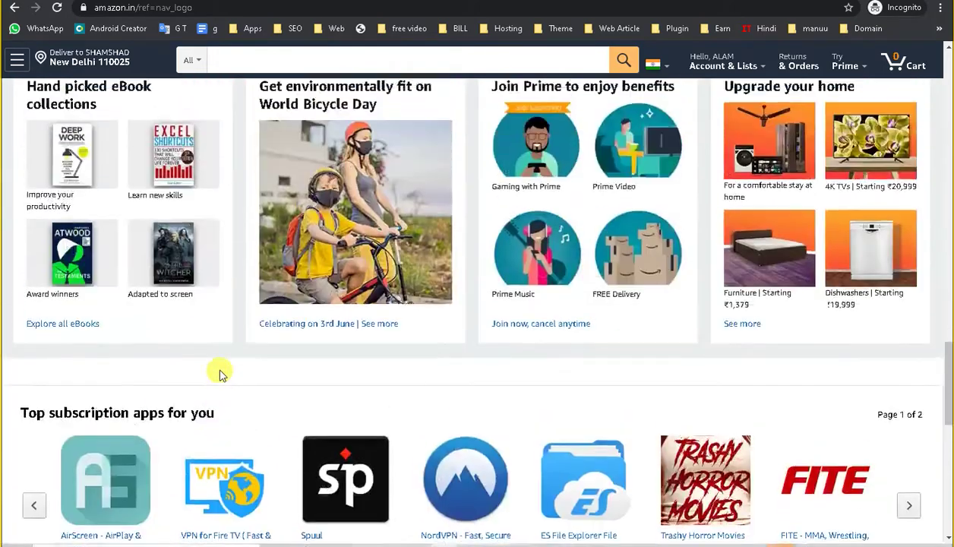
{"action": "scroll", "coordinate": [232, 363], "scroll_direction": "up", "scroll_amount": 5}
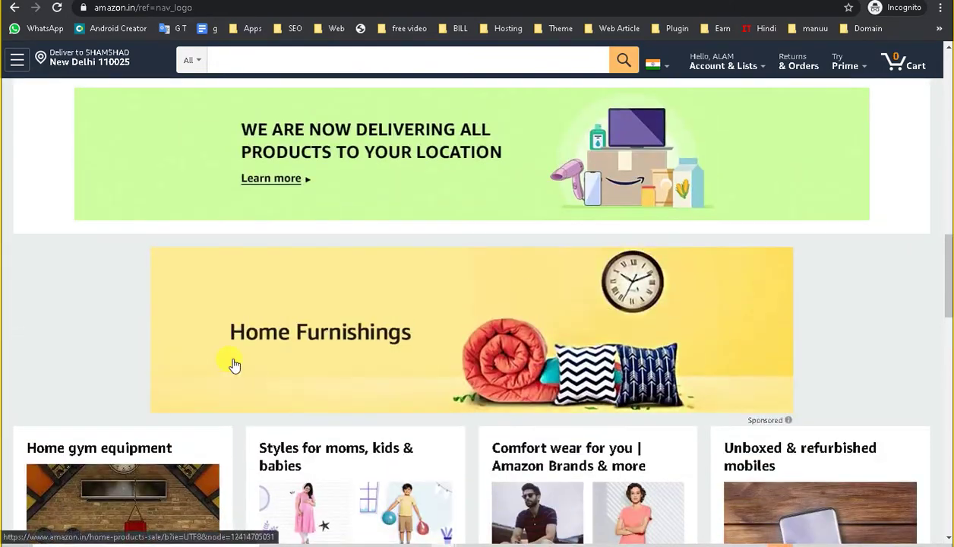
{"action": "scroll", "coordinate": [234, 365], "scroll_direction": "up", "scroll_amount": 12}
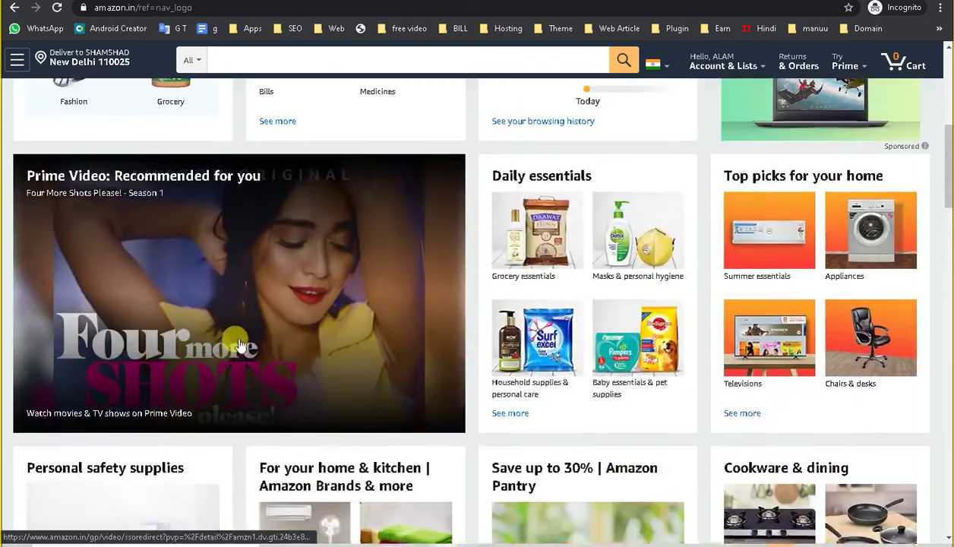
{"action": "scroll", "coordinate": [197, 228], "scroll_direction": "up", "scroll_amount": 3}
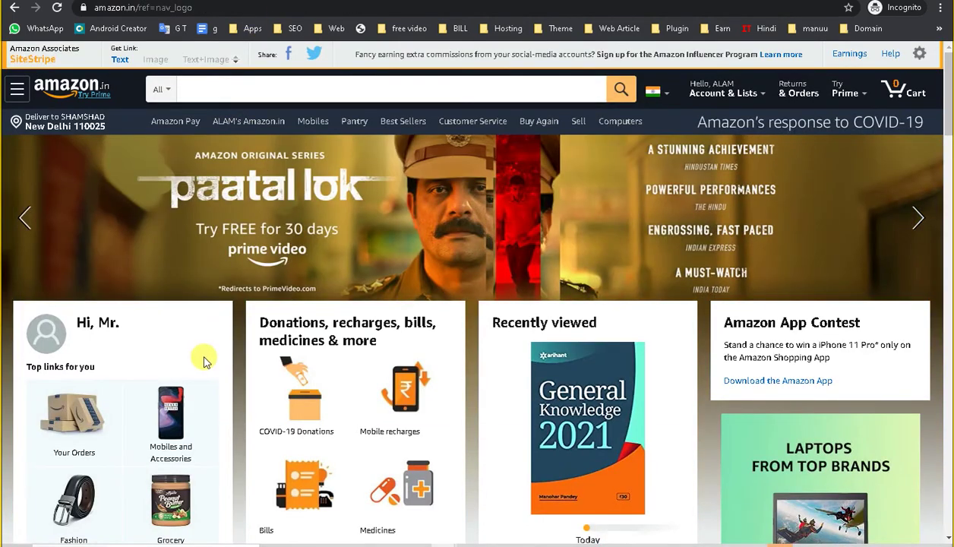
{"action": "scroll", "coordinate": [203, 361], "scroll_direction": "down", "scroll_amount": 3}
{"action": "scroll", "coordinate": [202, 362], "scroll_direction": "up", "scroll_amount": 3}
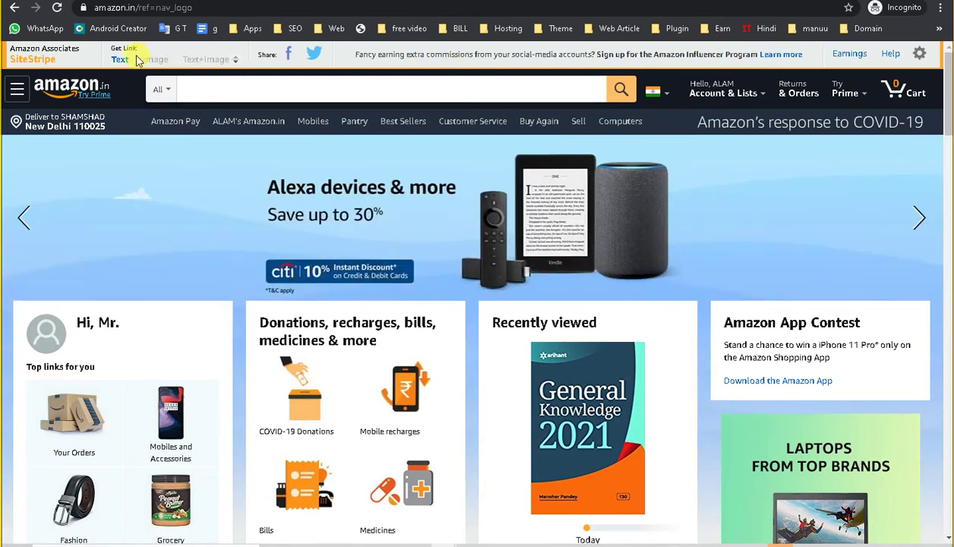
- Generate a SiteStripe short text link for the Amazon.in homepage, keeping the current store ID
{"action": "left_click", "coordinate": [120, 60]}
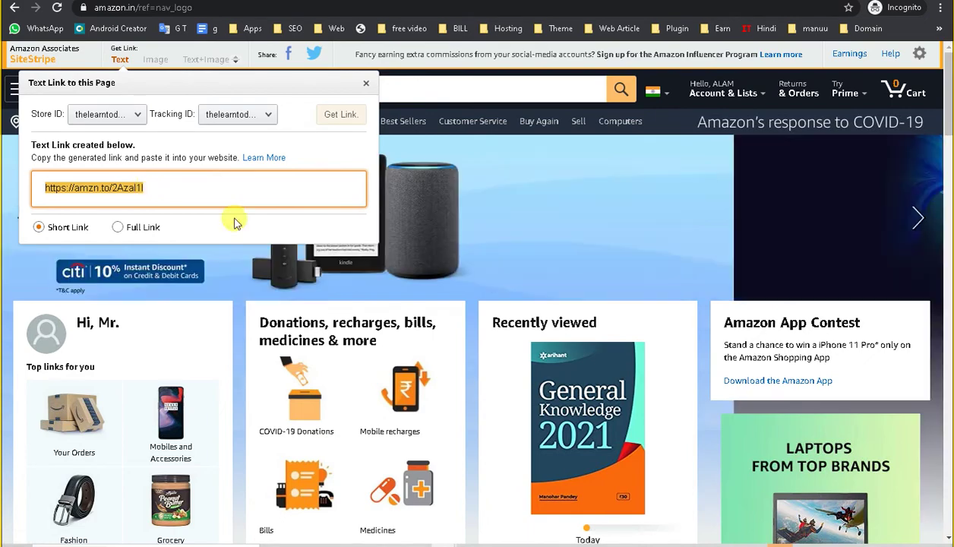
{"action": "scroll", "coordinate": [618, 390], "scroll_direction": "down", "scroll_amount": 7}
{"action": "scroll", "coordinate": [598, 388], "scroll_direction": "down", "scroll_amount": 13}
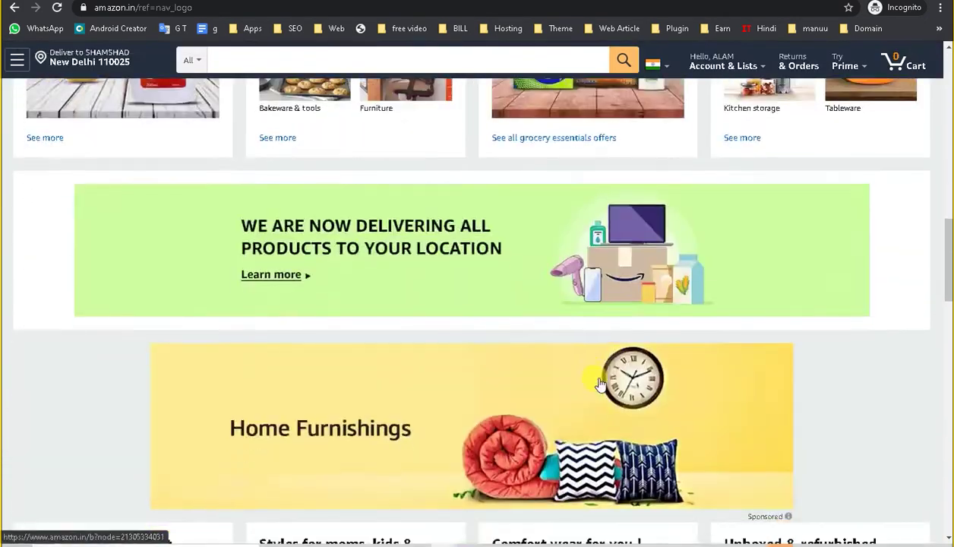
{"action": "scroll", "coordinate": [601, 385], "scroll_direction": "up", "scroll_amount": 15}
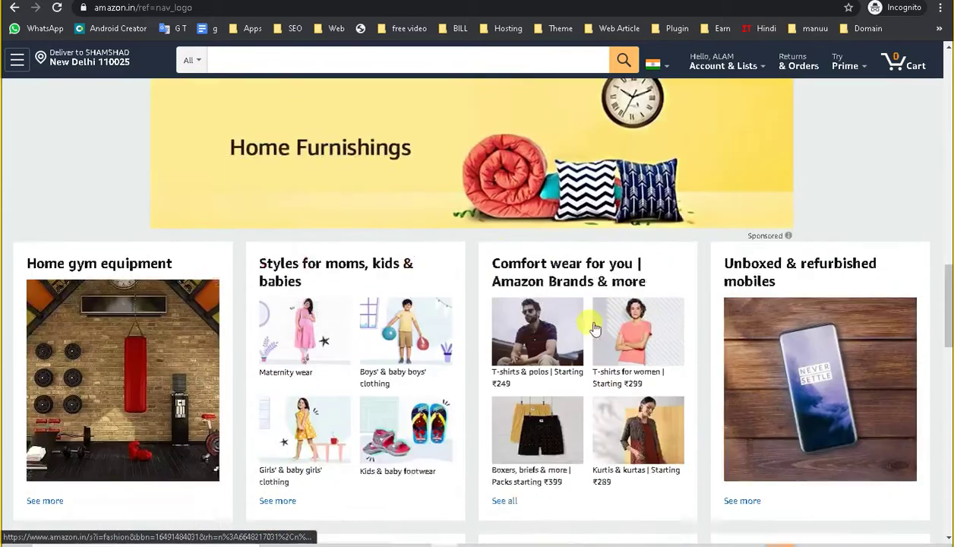
{"action": "scroll", "coordinate": [405, 283], "scroll_direction": "up", "scroll_amount": 6}
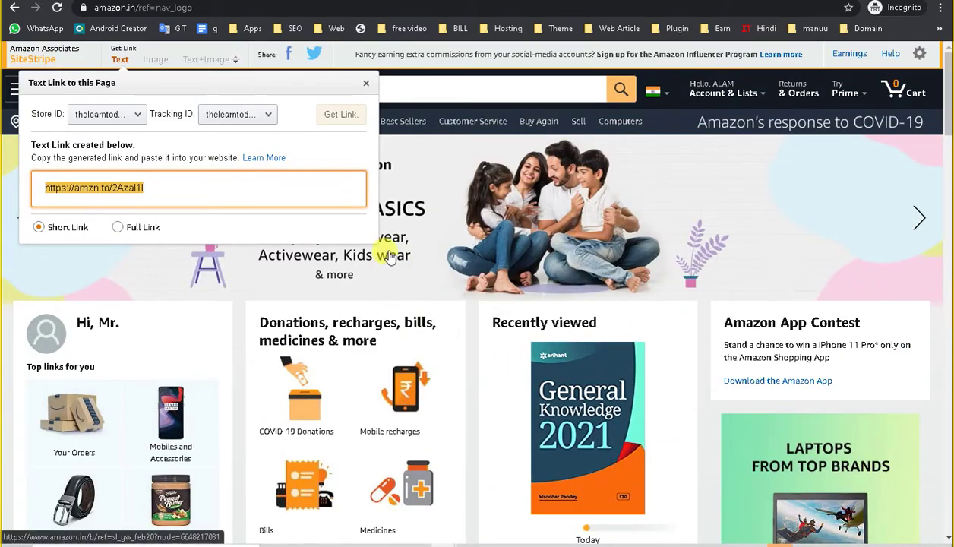
{"action": "left_click", "coordinate": [139, 118]}
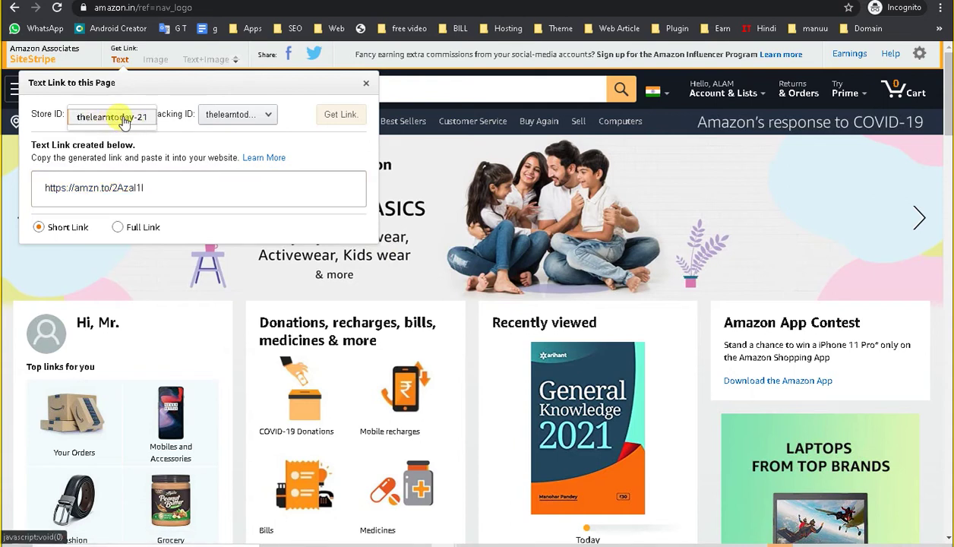
{"action": "left_click", "coordinate": [151, 193]}
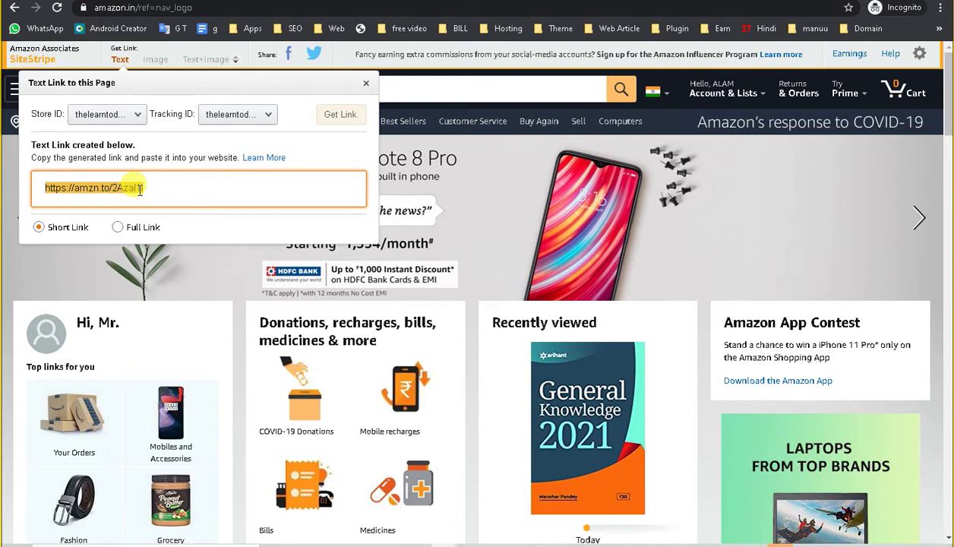
- Close the affiliate link popup and advance the homepage banner slideshow
{"action": "left_click", "coordinate": [920, 220]}
{"action": "left_click", "coordinate": [918, 220]}
{"action": "left_click", "coordinate": [916, 224]}
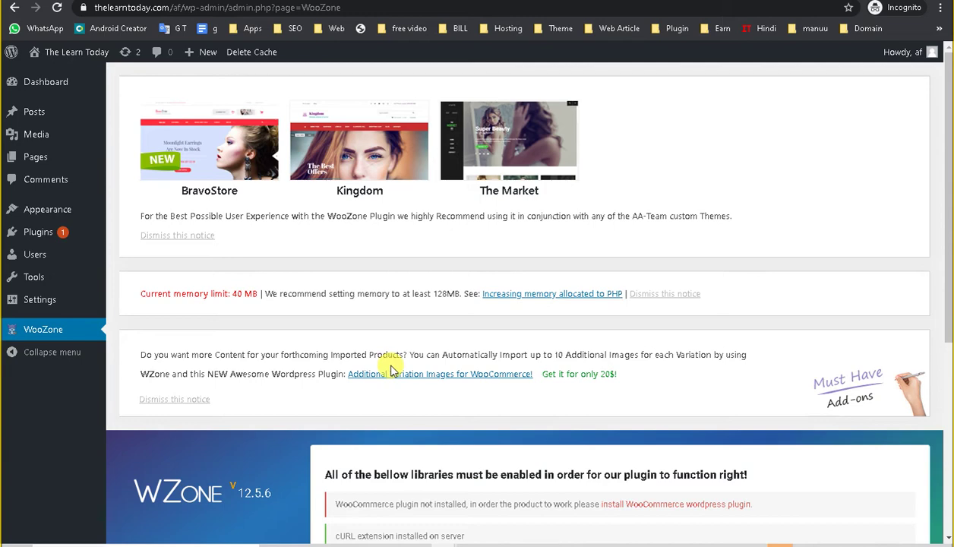
{"action": "scroll", "coordinate": [411, 365], "scroll_direction": "down", "scroll_amount": 4}
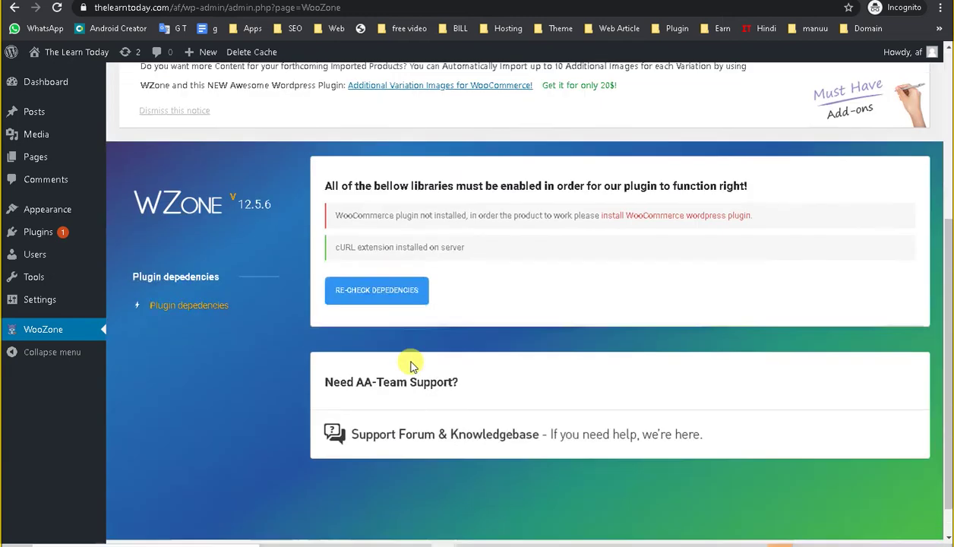
{"action": "scroll", "coordinate": [411, 365], "scroll_direction": "up", "scroll_amount": 5}
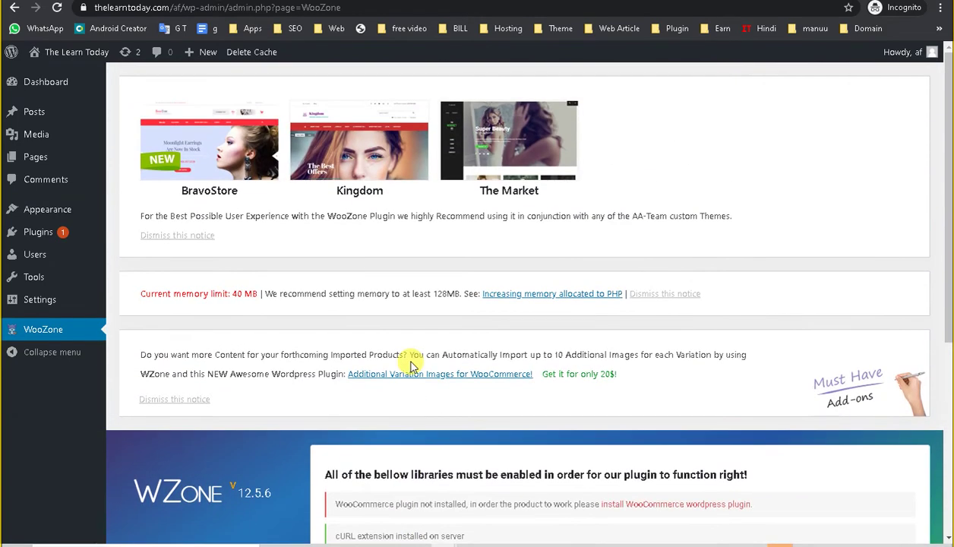
{"action": "scroll", "coordinate": [411, 365], "scroll_direction": "down", "scroll_amount": 4}
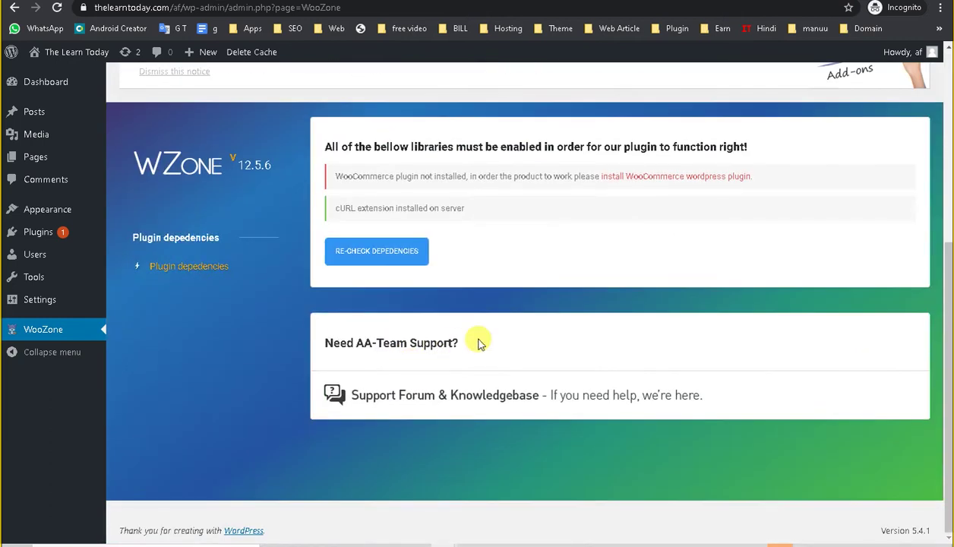
{"action": "scroll", "coordinate": [479, 343], "scroll_direction": "up", "scroll_amount": 3}
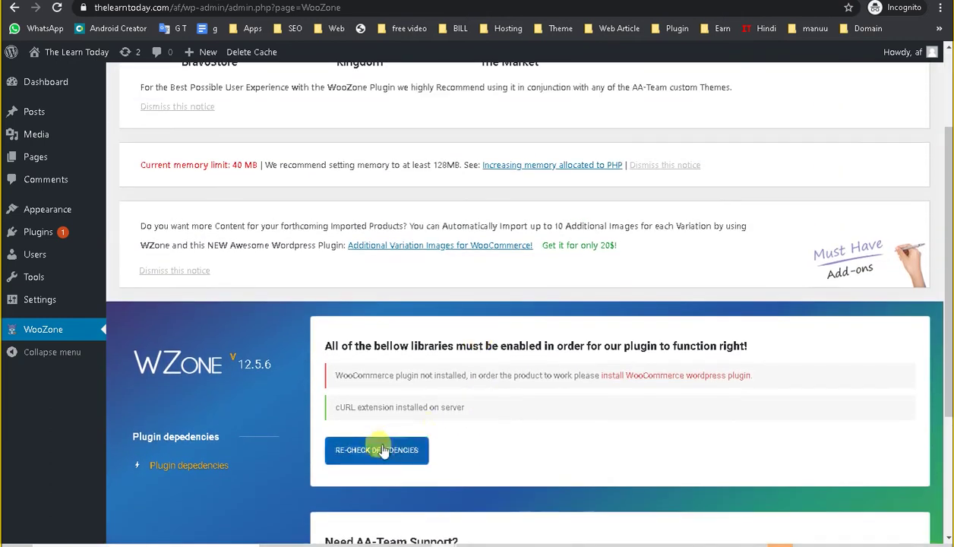
{"action": "scroll", "coordinate": [329, 456], "scroll_direction": "down", "scroll_amount": 3}
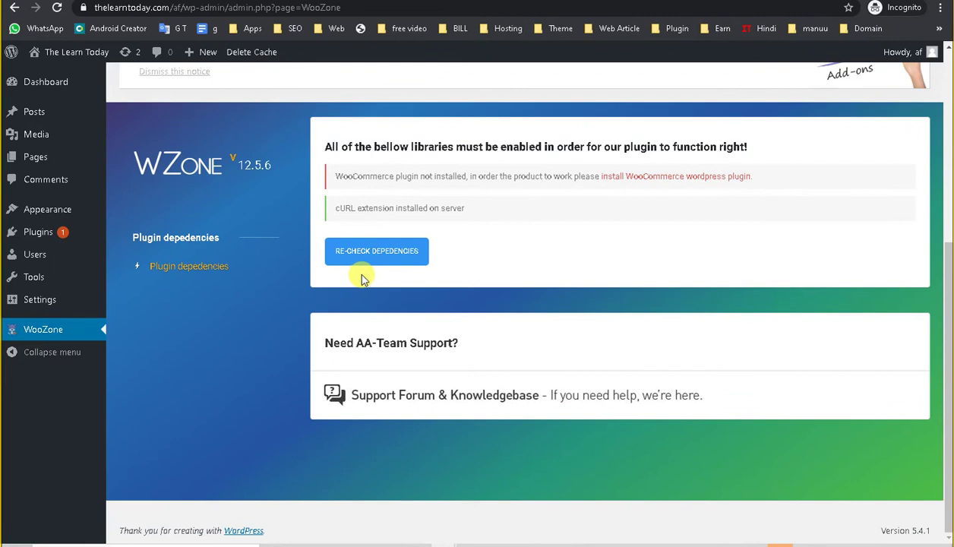
{"action": "scroll", "coordinate": [361, 280], "scroll_direction": "up", "scroll_amount": 5}
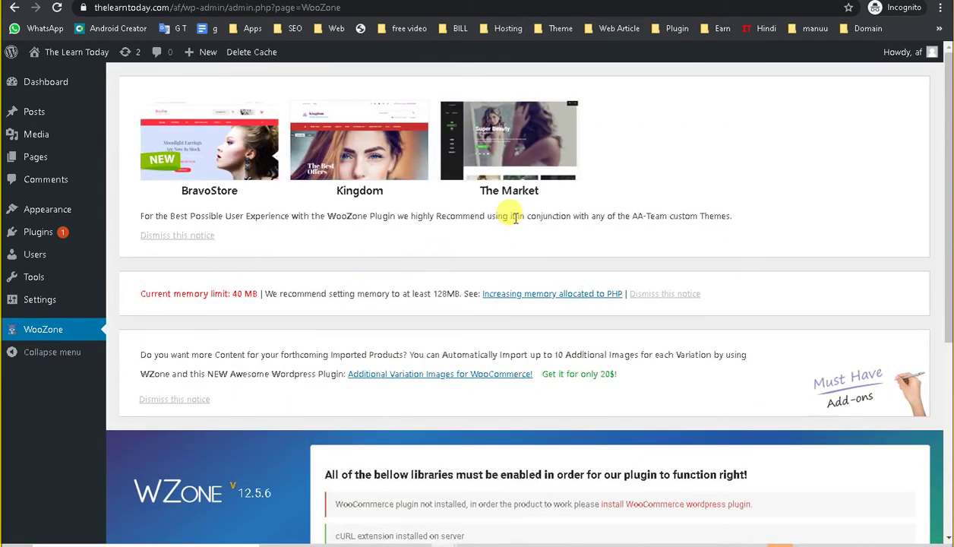
- Open the Bravo Store WZone theme's ThemeForest item page and select its title
{"action": "left_click", "coordinate": [199, 153]}
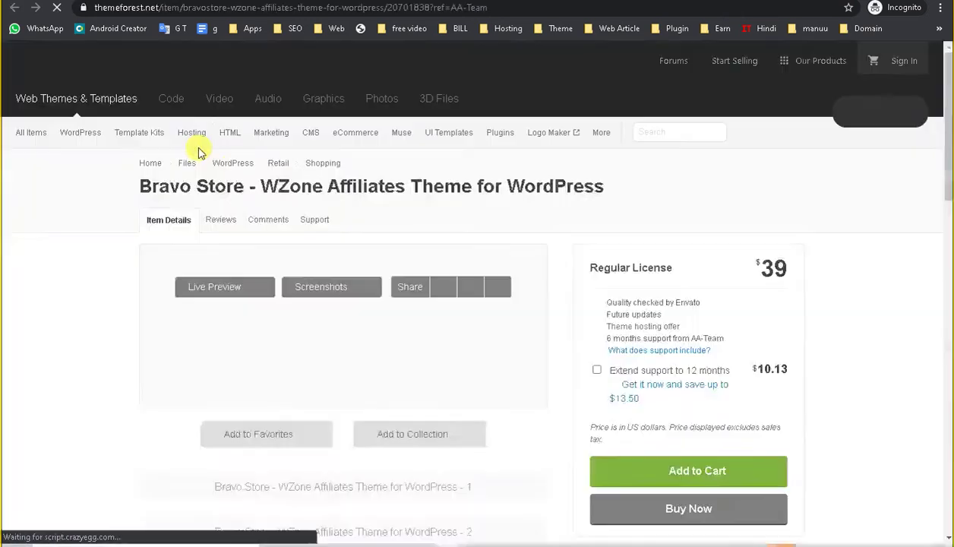
{"action": "scroll", "coordinate": [356, 239], "scroll_direction": "down", "scroll_amount": 3}
{"action": "scroll", "coordinate": [539, 381], "scroll_direction": "up", "scroll_amount": 3}
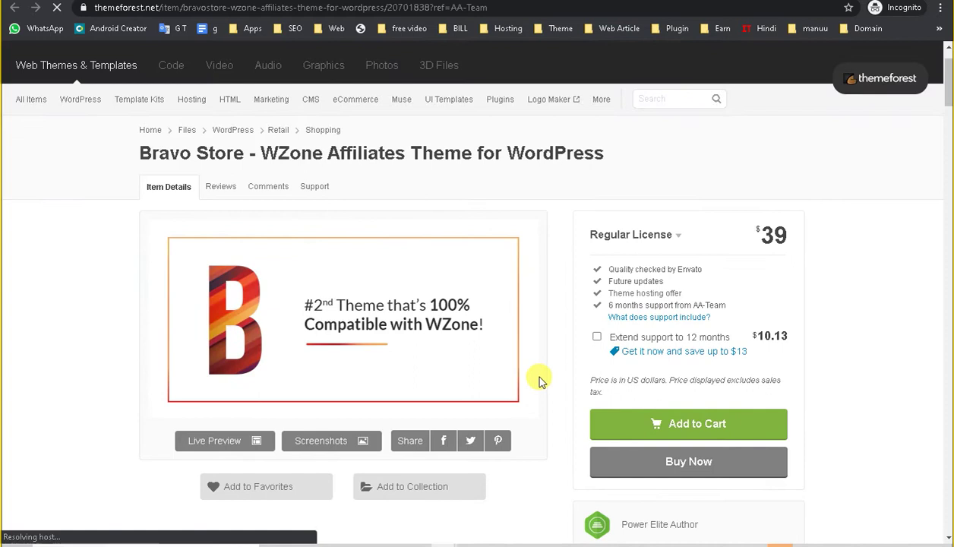
{"action": "left_click_drag", "start_coordinate": [134, 149], "coordinate": [599, 150]}
{"action": "scroll", "coordinate": [649, 199], "scroll_direction": "down", "scroll_amount": 2}
- Scroll through the Bravo Store live demo, then go back to the item page
{"action": "left_click", "coordinate": [207, 308]}
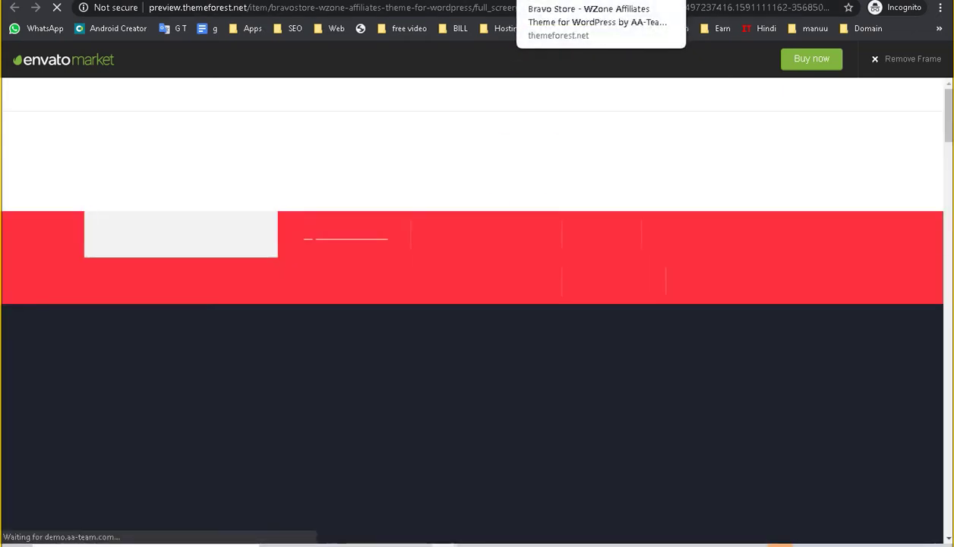
{"action": "scroll", "coordinate": [360, 309], "scroll_direction": "down", "scroll_amount": 15}
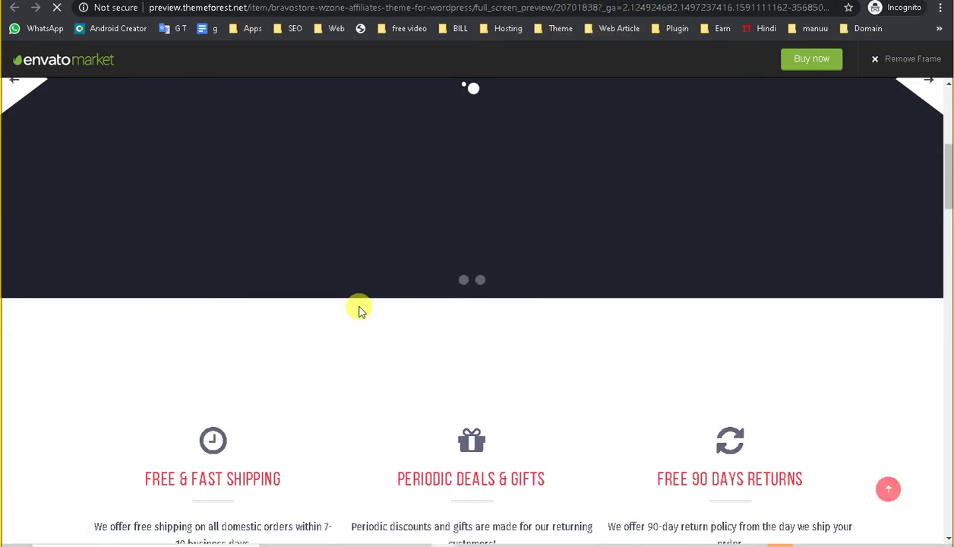
{"action": "scroll", "coordinate": [338, 328], "scroll_direction": "down", "scroll_amount": 15}
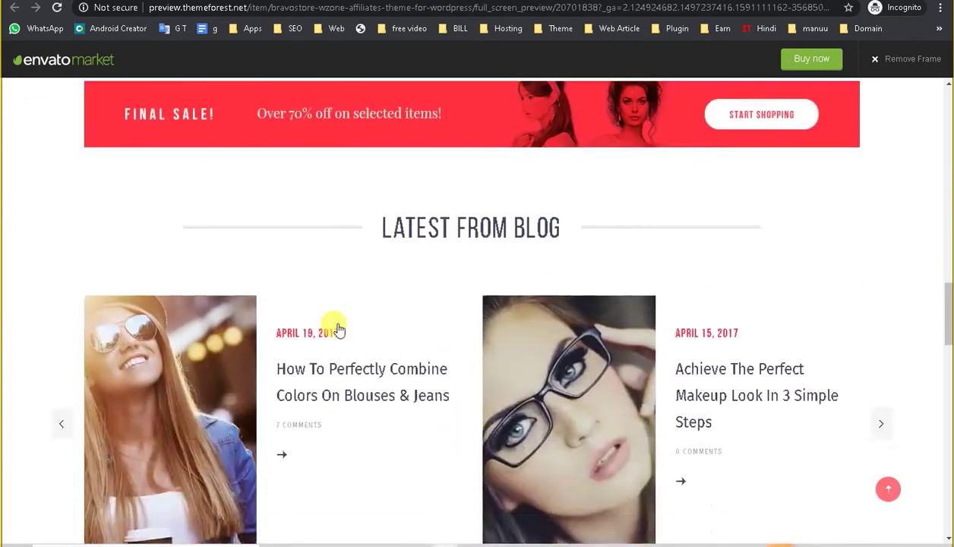
{"action": "scroll", "coordinate": [339, 326], "scroll_direction": "up", "scroll_amount": 4}
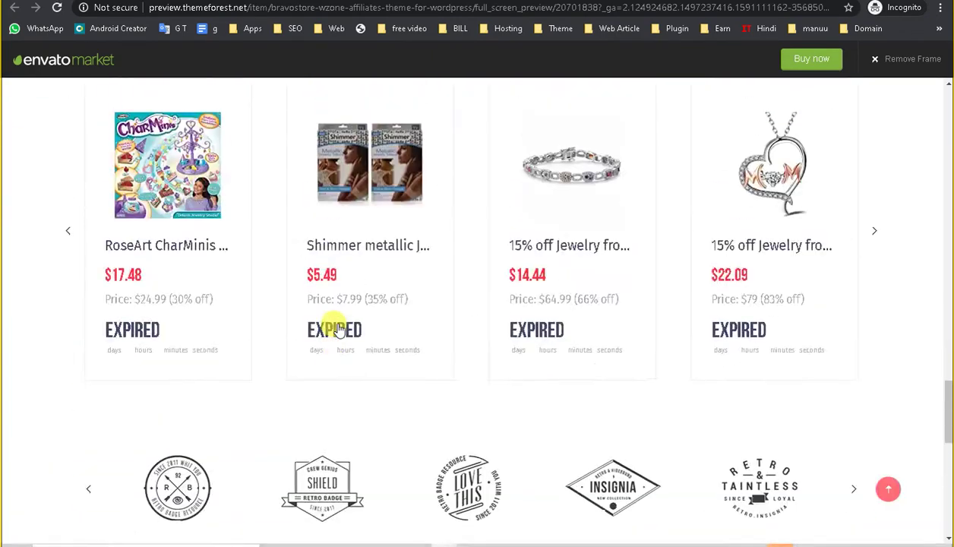
{"action": "scroll", "coordinate": [665, 334], "scroll_direction": "down", "scroll_amount": 8}
{"action": "left_click_drag", "start_coordinate": [948, 472], "coordinate": [942, 6]}
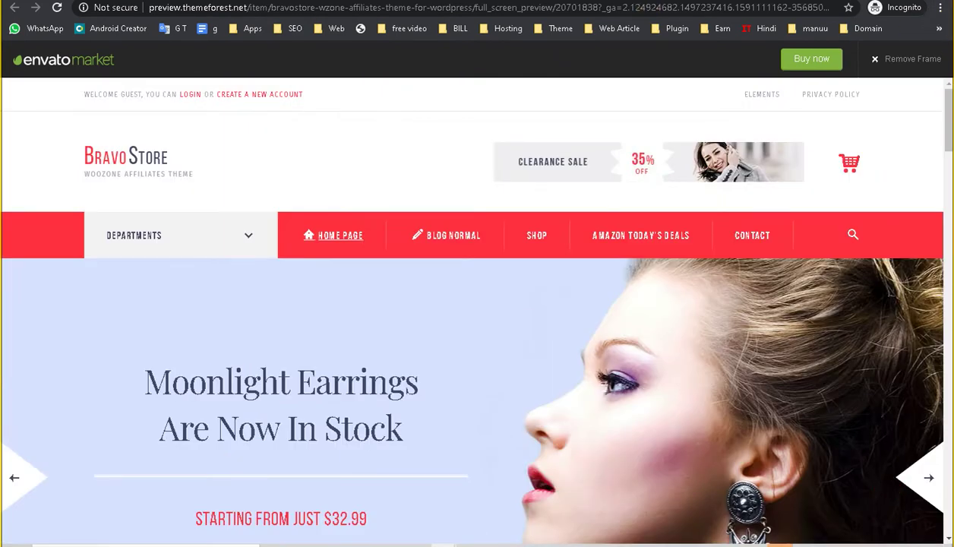
{"action": "key", "text": "alt+Left"}
- Go back to the site and recheck the WooZone plugin's dependencies
{"action": "key", "text": "alt+Left"}
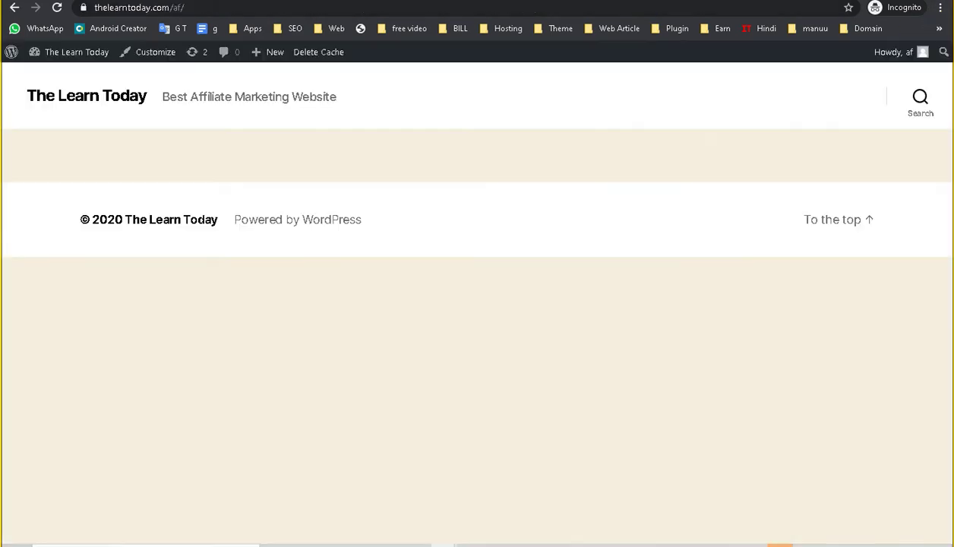
{"action": "key", "text": "alt+Left"}
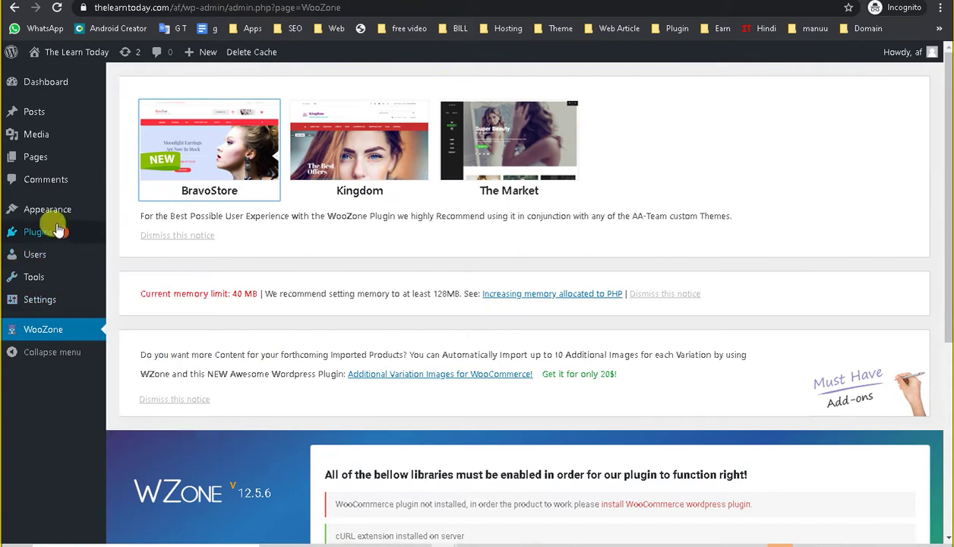
{"action": "left_click", "coordinate": [49, 334]}
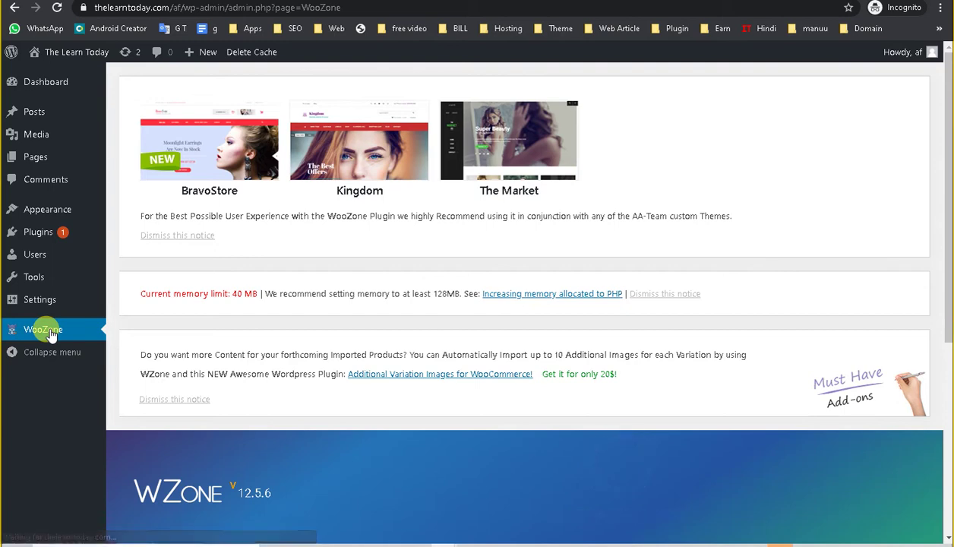
{"action": "scroll", "coordinate": [371, 342], "scroll_direction": "down", "scroll_amount": 5}
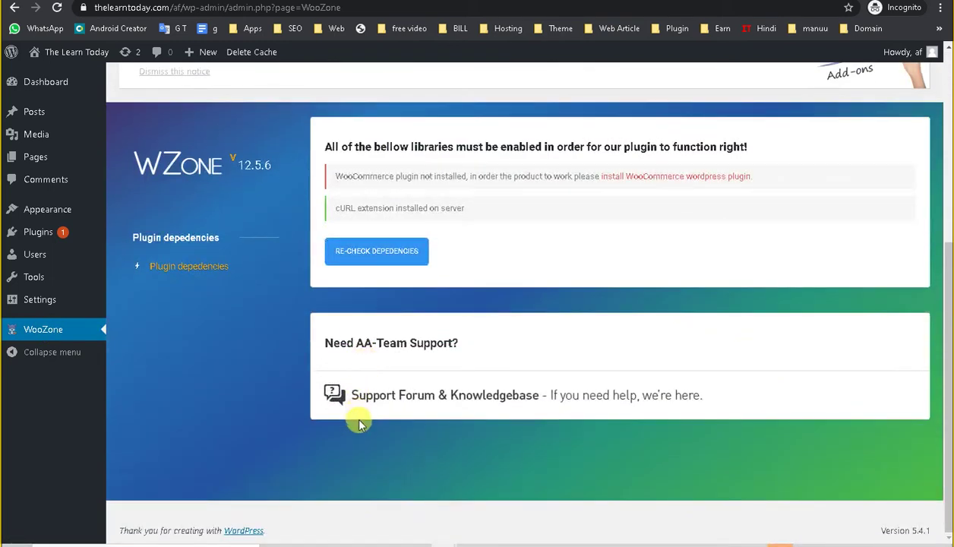
{"action": "left_click", "coordinate": [190, 267]}
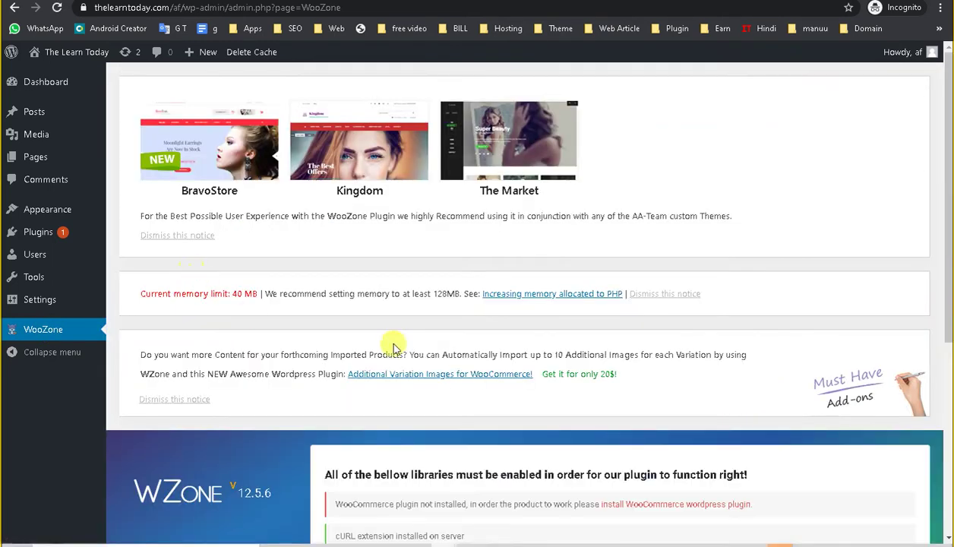
{"action": "scroll", "coordinate": [392, 345], "scroll_direction": "down", "scroll_amount": 5}
{"action": "scroll", "coordinate": [342, 380], "scroll_direction": "up", "scroll_amount": 3}
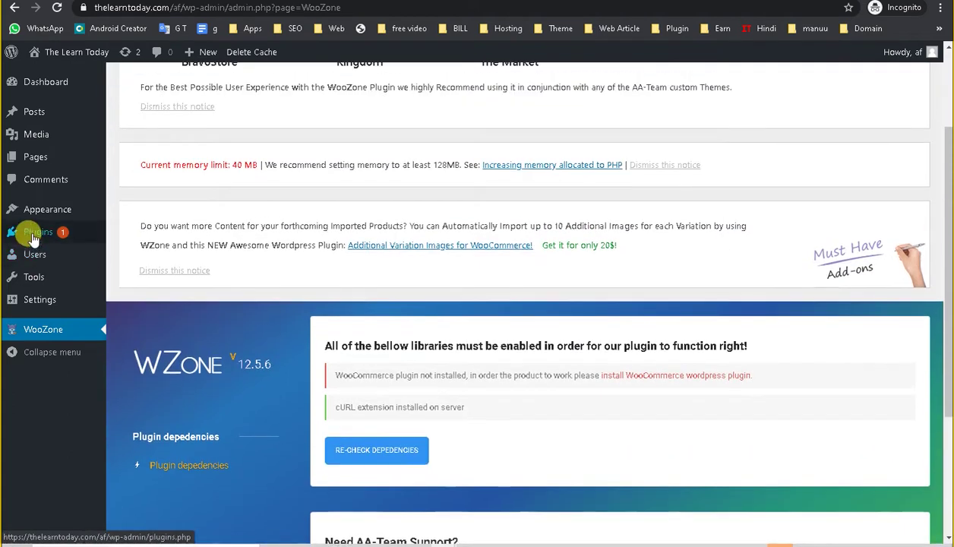
- Search the plugin directory for 'woocommerc' and install the WooCommerce plugin
{"action": "left_click", "coordinate": [32, 234]}
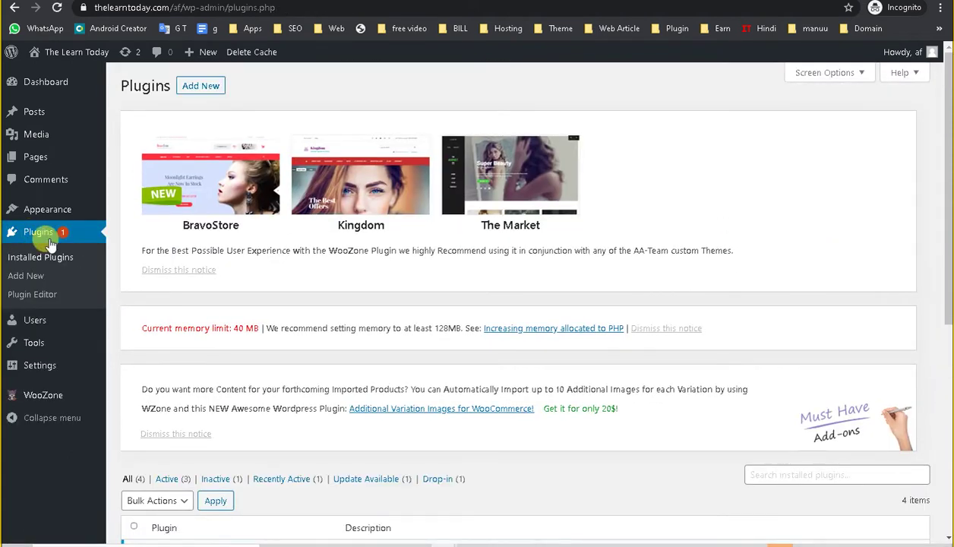
{"action": "scroll", "coordinate": [241, 287], "scroll_direction": "down", "scroll_amount": 4}
{"action": "scroll", "coordinate": [231, 315], "scroll_direction": "up", "scroll_amount": 4}
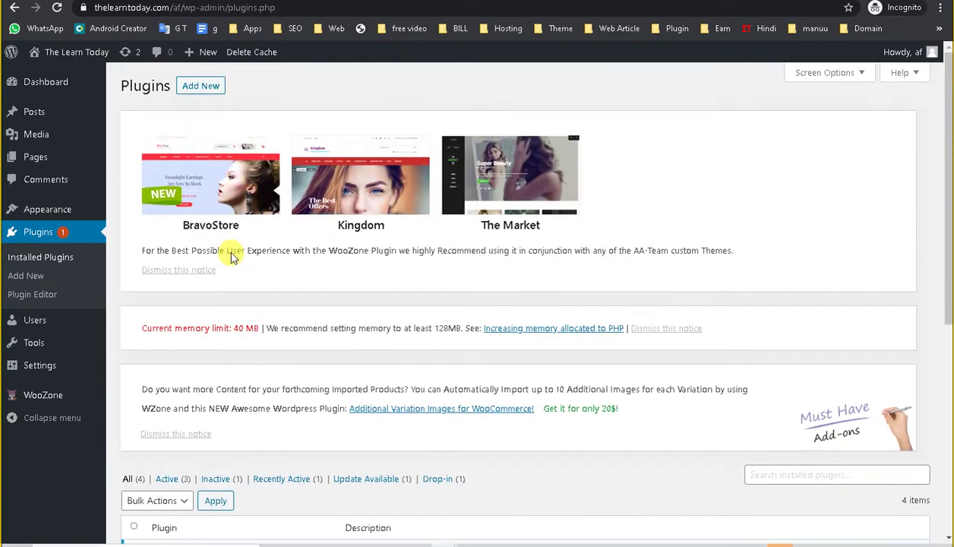
{"action": "left_click", "coordinate": [201, 89]}
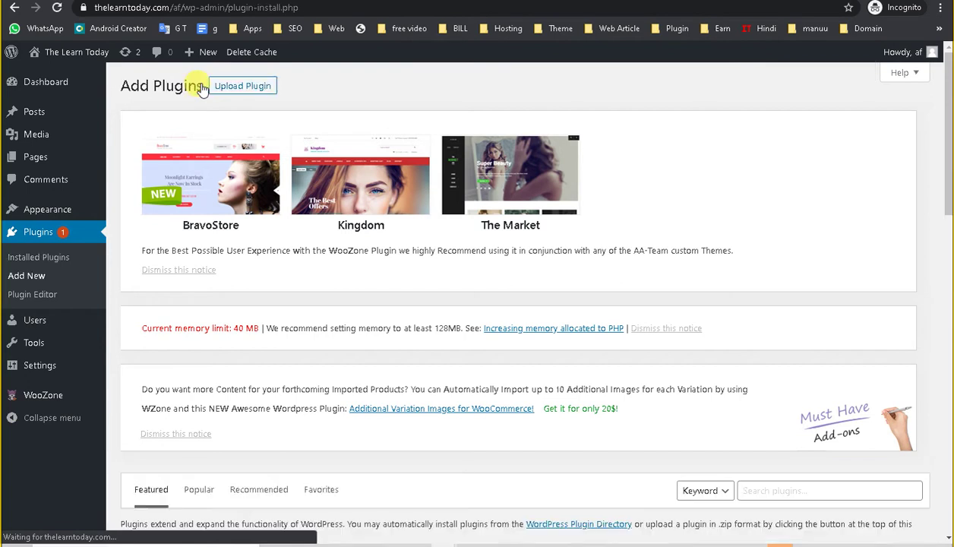
{"action": "scroll", "coordinate": [202, 90], "scroll_direction": "down", "scroll_amount": 3}
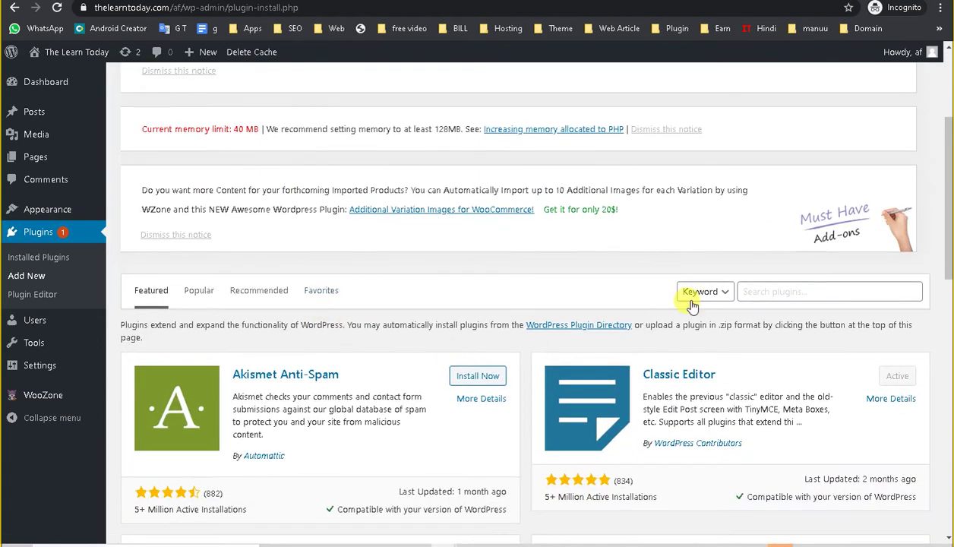
{"action": "left_click", "coordinate": [768, 287]}
{"action": "type", "text": "wooc"}
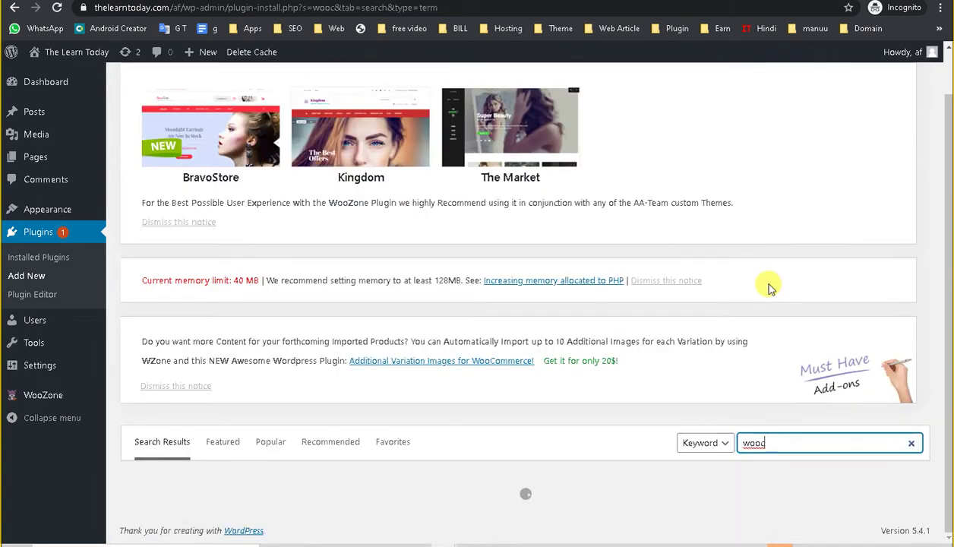
{"action": "type", "text": "ommerc"}
{"action": "scroll", "coordinate": [769, 287], "scroll_direction": "down", "scroll_amount": 2}
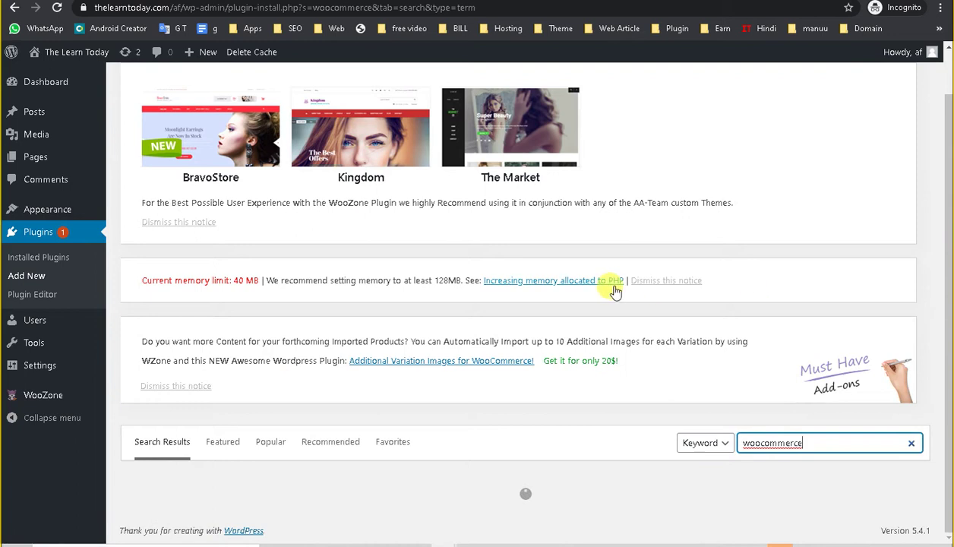
{"action": "scroll", "coordinate": [612, 289], "scroll_direction": "down", "scroll_amount": 3}
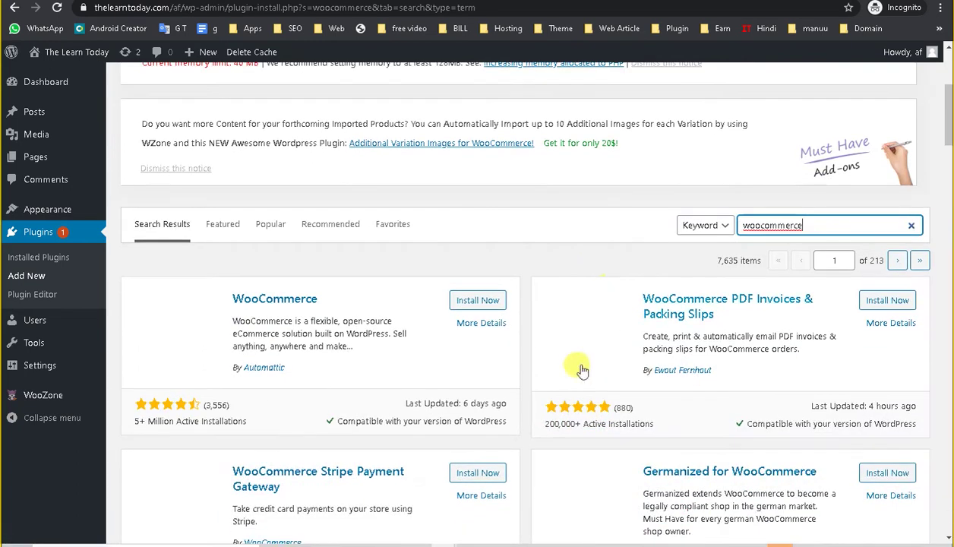
{"action": "left_click", "coordinate": [477, 301]}
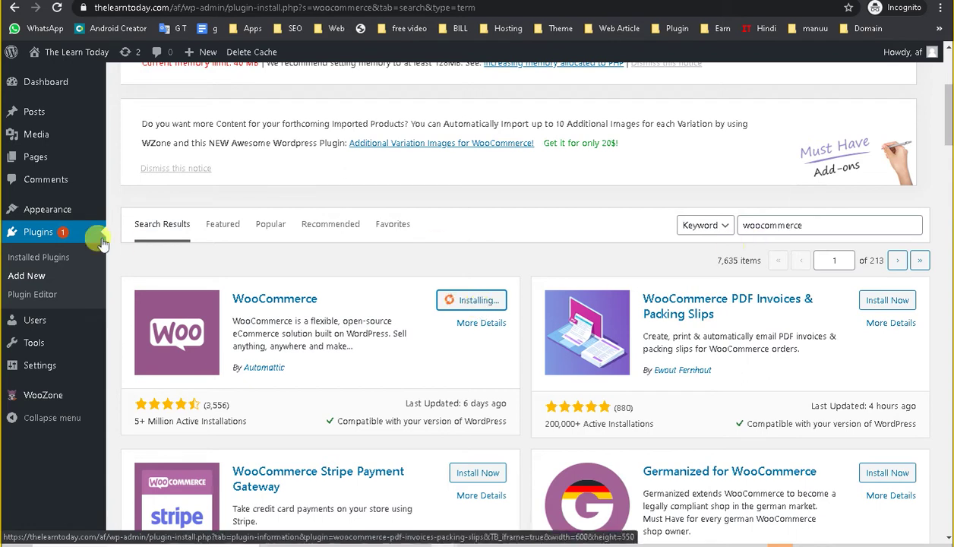
- Search the theme directory for 'store' and install the Orchid Store theme
{"action": "mouse_move", "coordinate": [63, 208]}
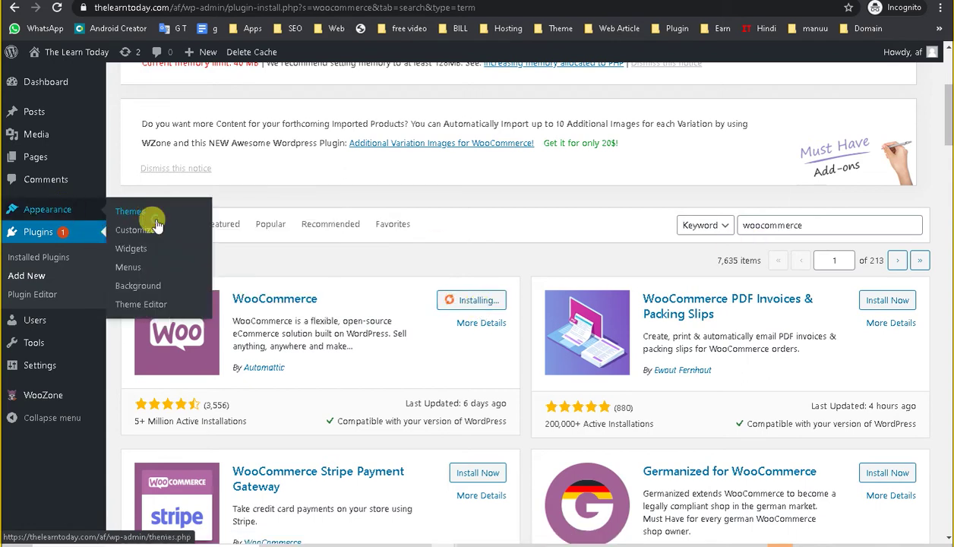
{"action": "left_click", "coordinate": [142, 215]}
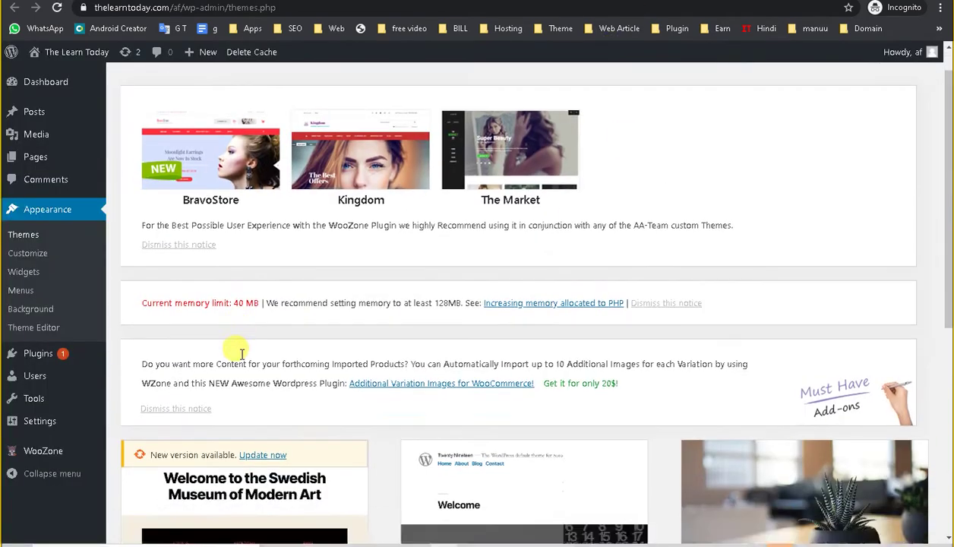
{"action": "scroll", "coordinate": [247, 346], "scroll_direction": "down", "scroll_amount": 3}
{"action": "scroll", "coordinate": [250, 303], "scroll_direction": "up", "scroll_amount": 4}
{"action": "left_click", "coordinate": [241, 85]}
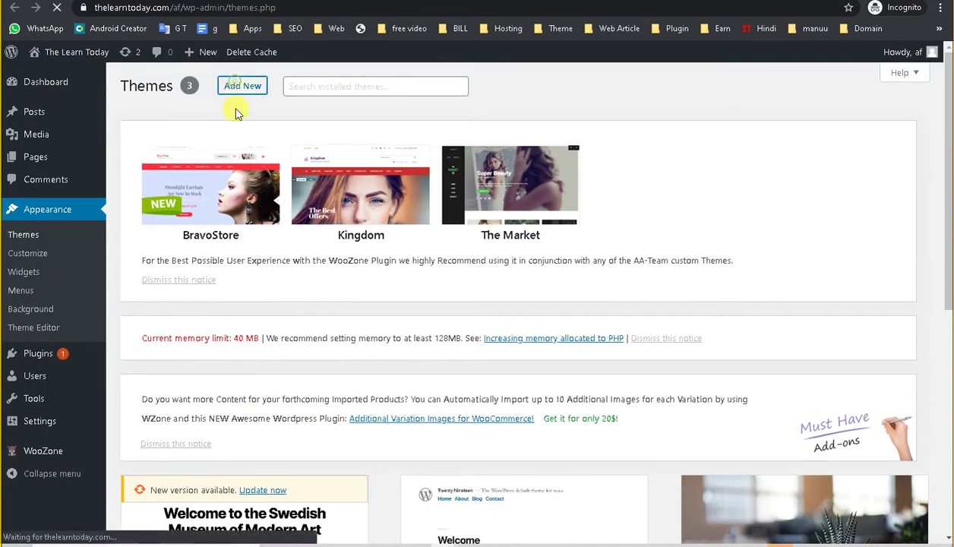
{"action": "scroll", "coordinate": [400, 420], "scroll_direction": "down", "scroll_amount": 6}
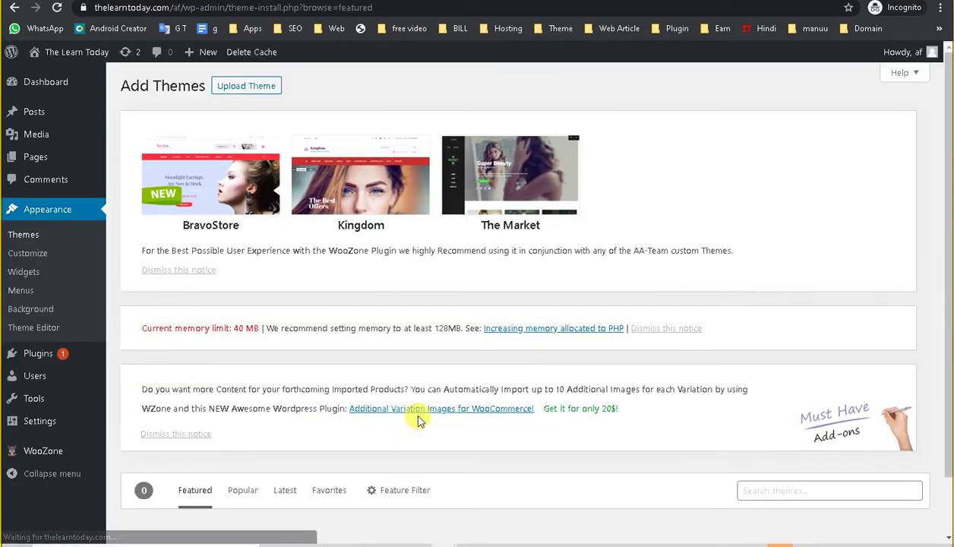
{"action": "scroll", "coordinate": [418, 422], "scroll_direction": "down", "scroll_amount": 1}
{"action": "left_click", "coordinate": [746, 427]}
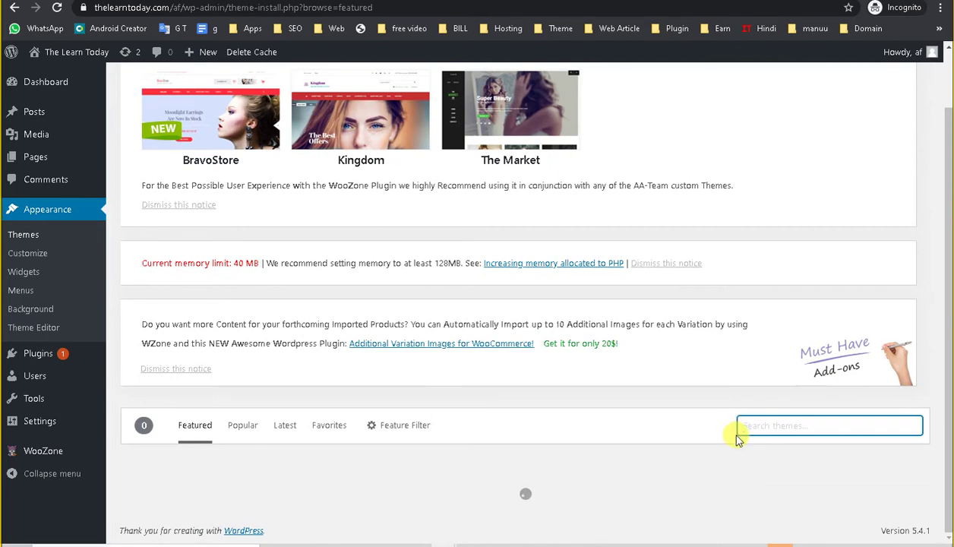
{"action": "scroll", "coordinate": [760, 445], "scroll_direction": "down", "scroll_amount": 2}
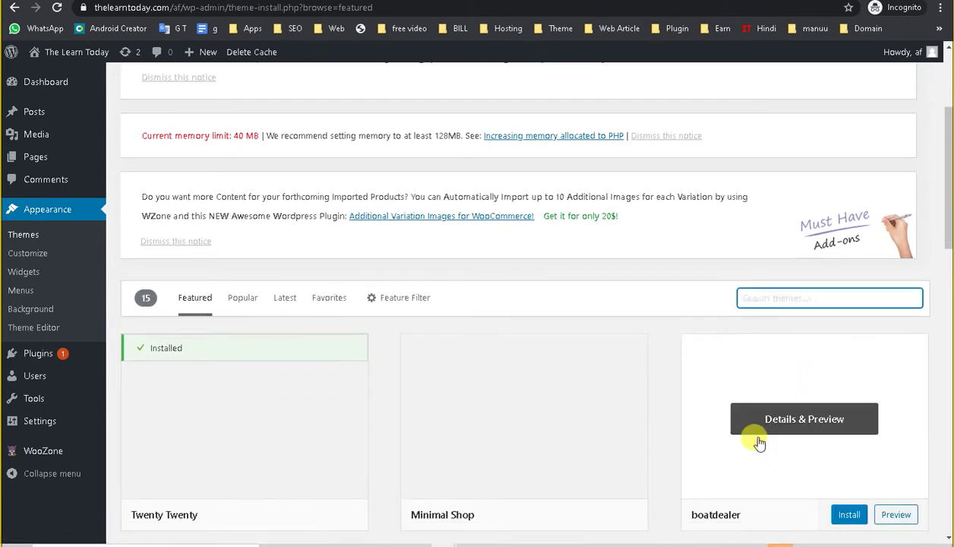
{"action": "scroll", "coordinate": [761, 316], "scroll_direction": "up", "scroll_amount": 3}
{"action": "scroll", "coordinate": [761, 316], "scroll_direction": "down", "scroll_amount": 4}
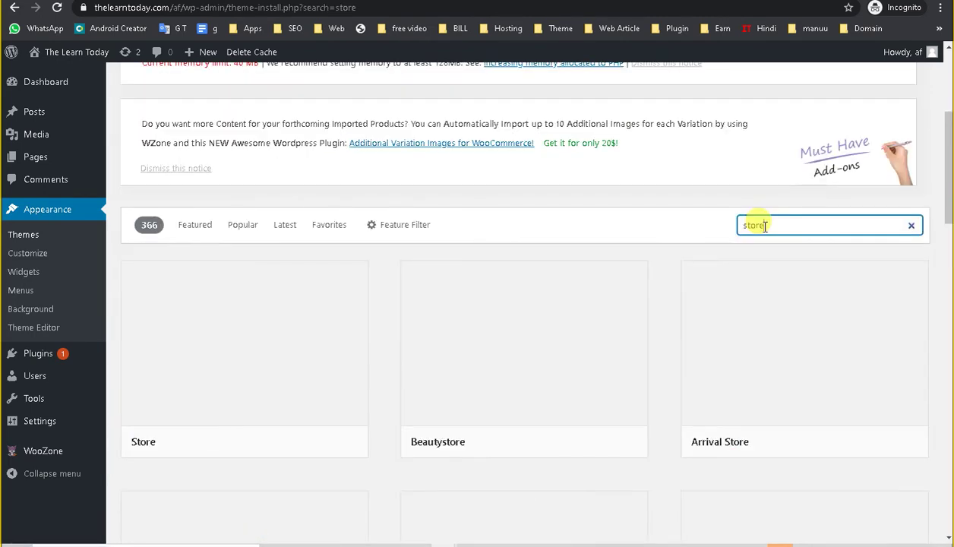
{"action": "scroll", "coordinate": [362, 440], "scroll_direction": "down", "scroll_amount": 3}
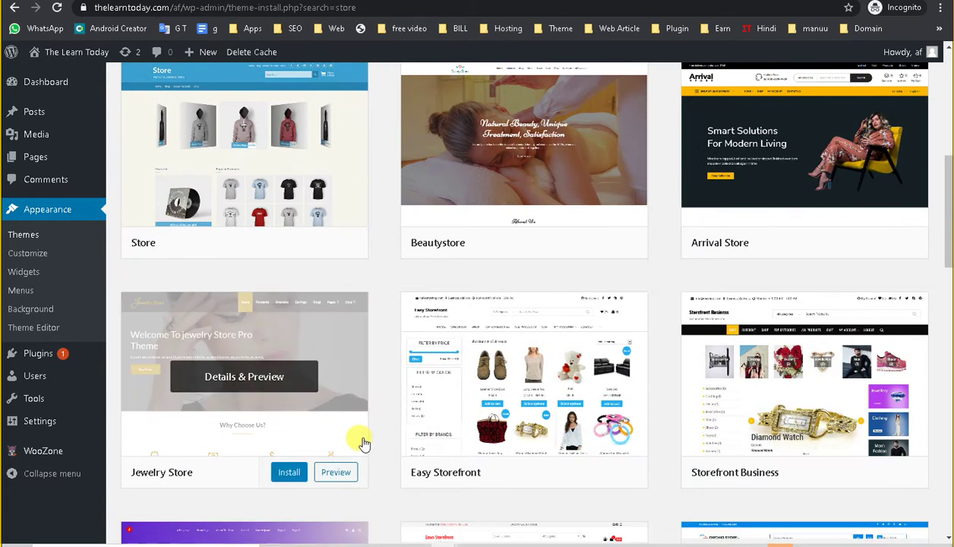
{"action": "scroll", "coordinate": [363, 443], "scroll_direction": "down", "scroll_amount": 2}
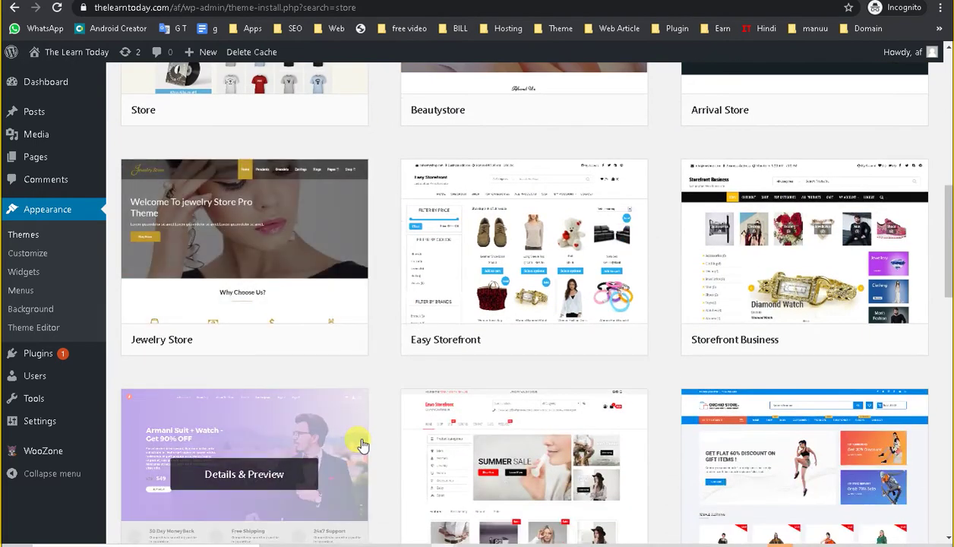
{"action": "scroll", "coordinate": [362, 445], "scroll_direction": "down", "scroll_amount": 2}
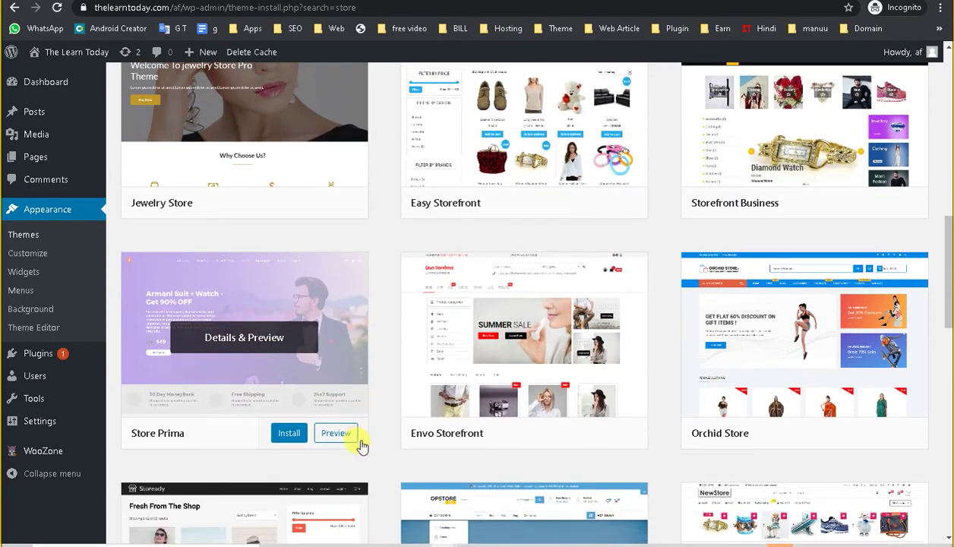
{"action": "scroll", "coordinate": [363, 445], "scroll_direction": "down", "scroll_amount": 1}
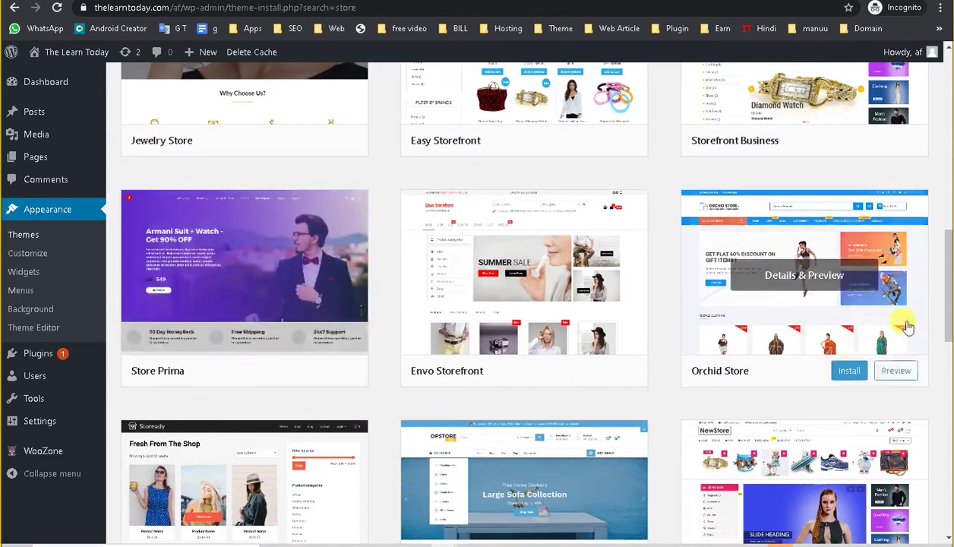
{"action": "left_click", "coordinate": [850, 372]}
- Activate the newly installed Orchid Store theme
{"action": "scroll", "coordinate": [575, 395], "scroll_direction": "down", "scroll_amount": 3}
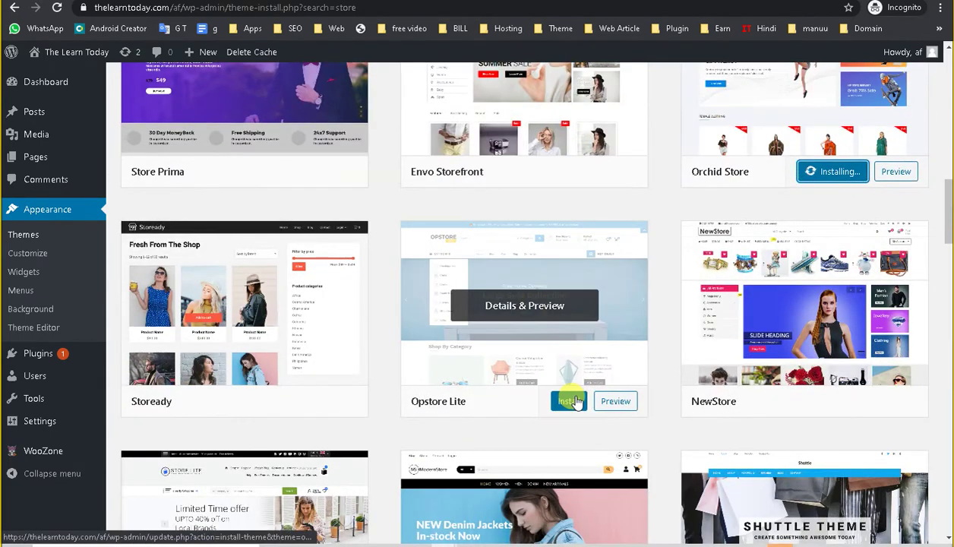
{"action": "scroll", "coordinate": [836, 365], "scroll_direction": "down", "scroll_amount": 6}
{"action": "scroll", "coordinate": [866, 396], "scroll_direction": "up", "scroll_amount": 4}
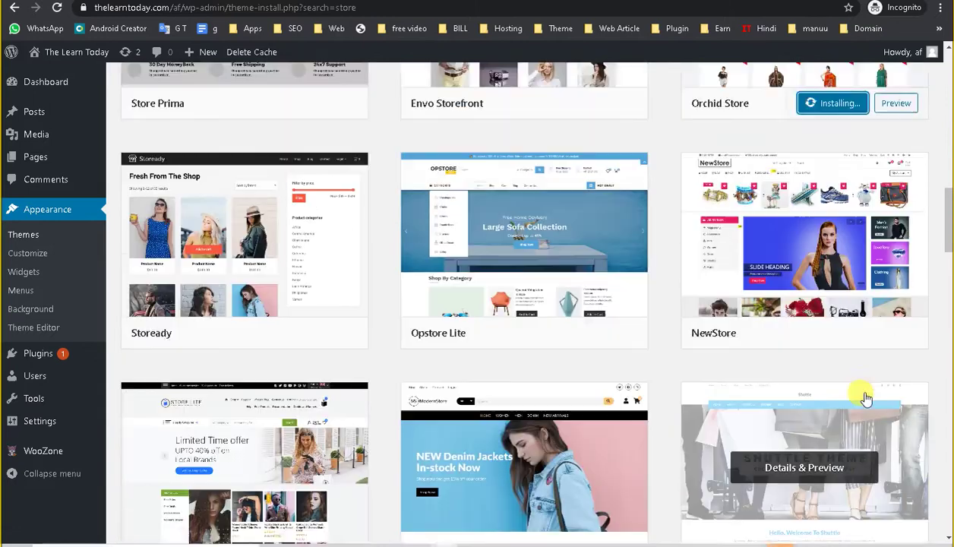
{"action": "scroll", "coordinate": [866, 397], "scroll_direction": "up", "scroll_amount": 4}
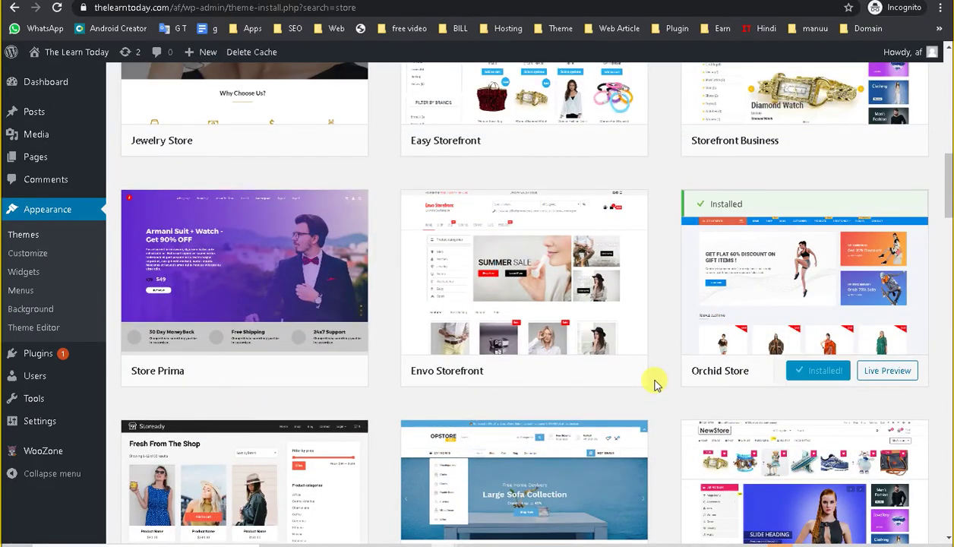
{"action": "scroll", "coordinate": [655, 385], "scroll_direction": "down", "scroll_amount": 4}
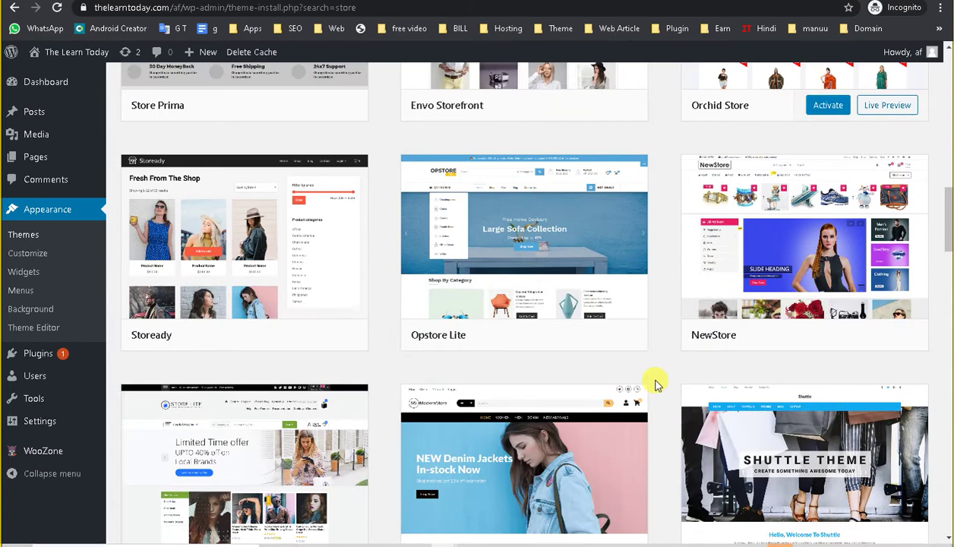
{"action": "scroll", "coordinate": [655, 386], "scroll_direction": "up", "scroll_amount": 4}
{"action": "left_click", "coordinate": [828, 371]}
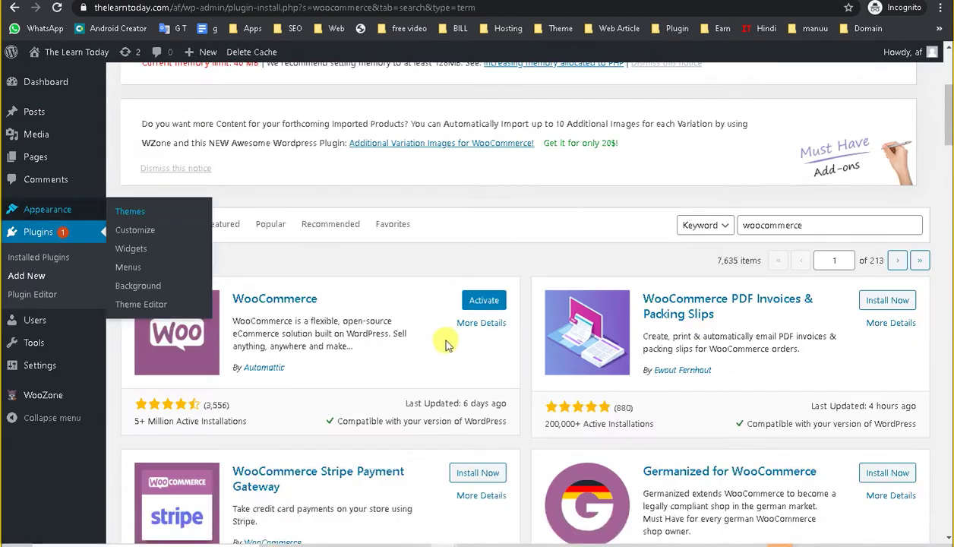
{"action": "left_click", "coordinate": [483, 301]}
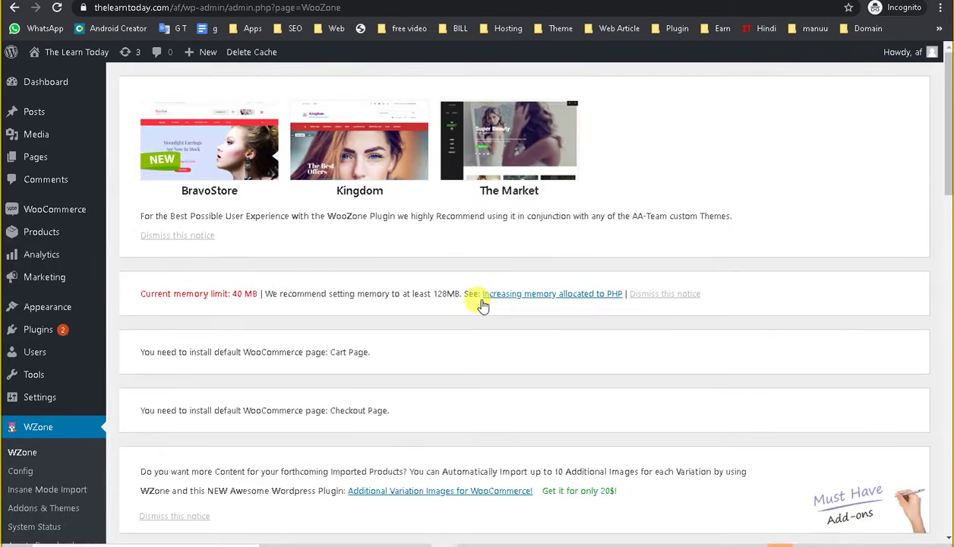
{"action": "scroll", "coordinate": [481, 304], "scroll_direction": "down", "scroll_amount": 2}
{"action": "scroll", "coordinate": [482, 304], "scroll_direction": "down", "scroll_amount": 5}
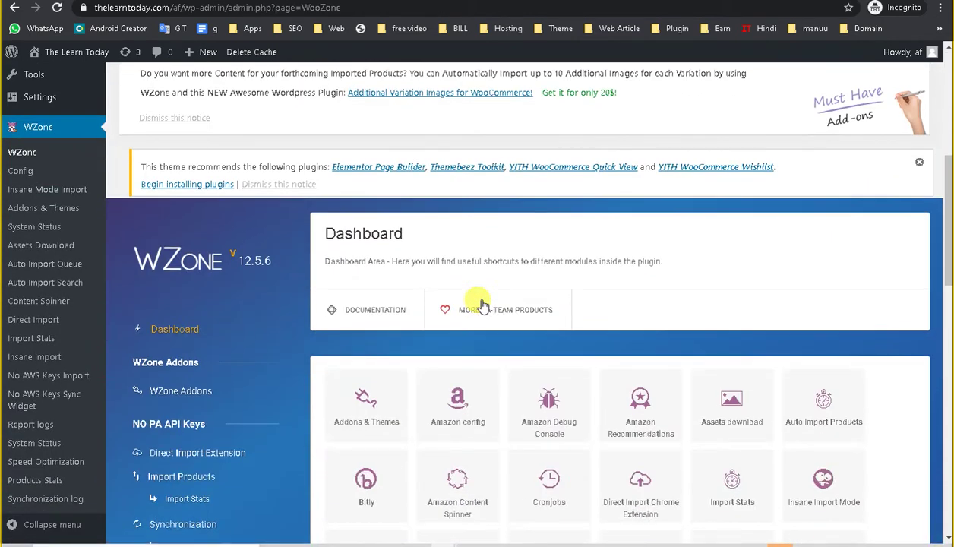
{"action": "scroll", "coordinate": [482, 304], "scroll_direction": "up", "scroll_amount": 5}
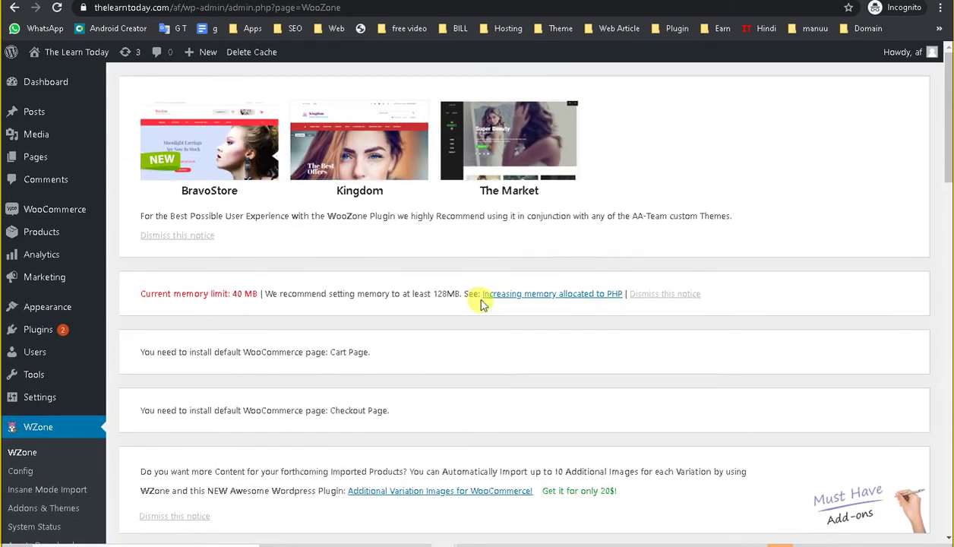
{"action": "scroll", "coordinate": [558, 341], "scroll_direction": "down", "scroll_amount": 4}
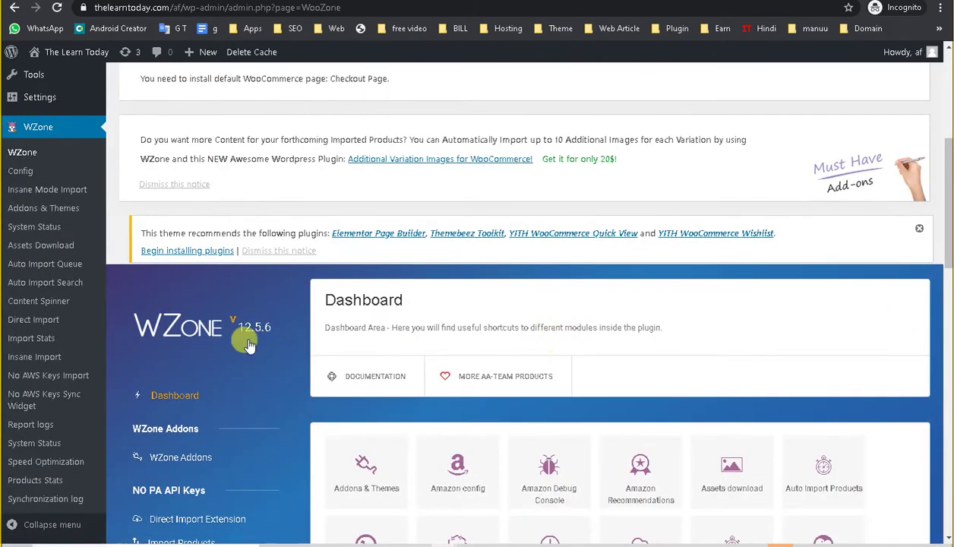
{"action": "scroll", "coordinate": [221, 340], "scroll_direction": "down", "scroll_amount": 5}
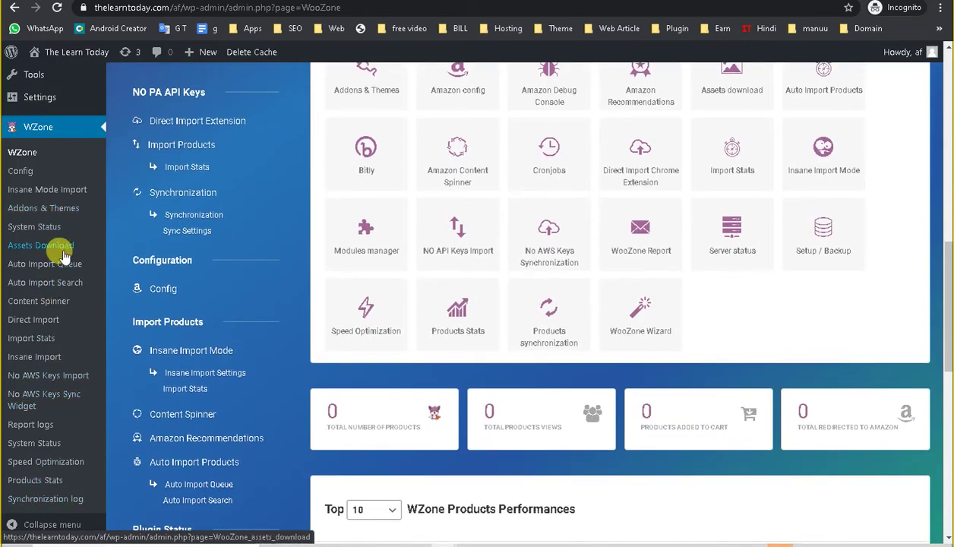
{"action": "scroll", "coordinate": [671, 272], "scroll_direction": "up", "scroll_amount": 3}
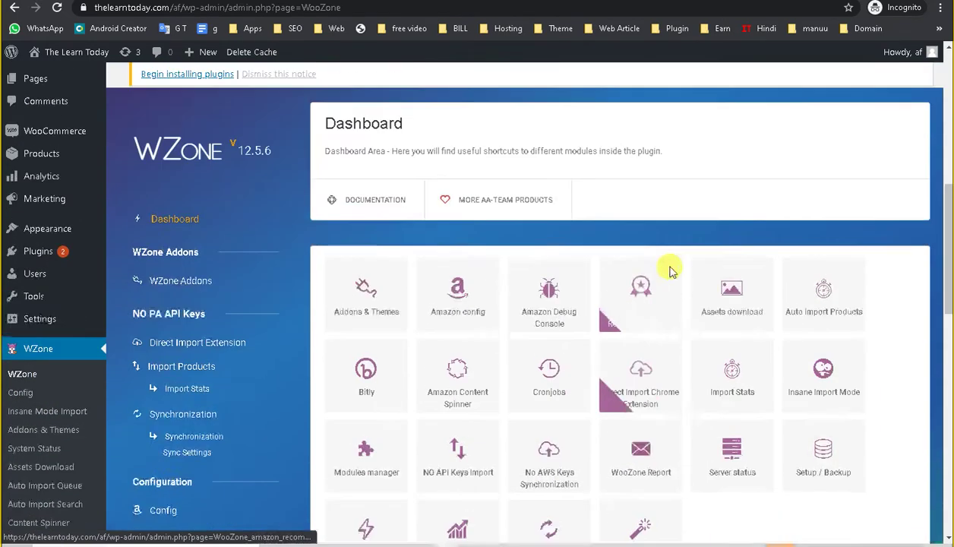
{"action": "scroll", "coordinate": [670, 271], "scroll_direction": "up", "scroll_amount": 3}
{"action": "scroll", "coordinate": [671, 272], "scroll_direction": "down", "scroll_amount": 5}
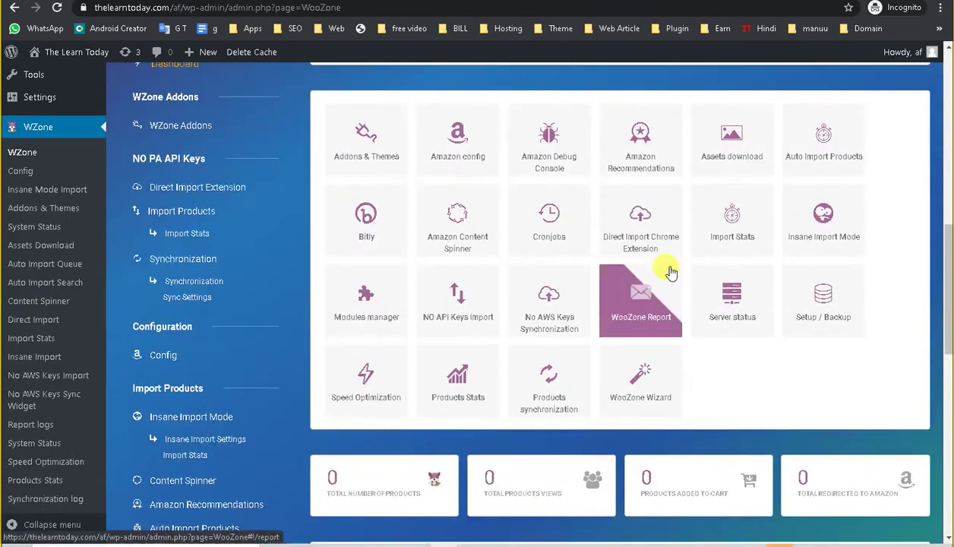
{"action": "scroll", "coordinate": [670, 271], "scroll_direction": "down", "scroll_amount": 10}
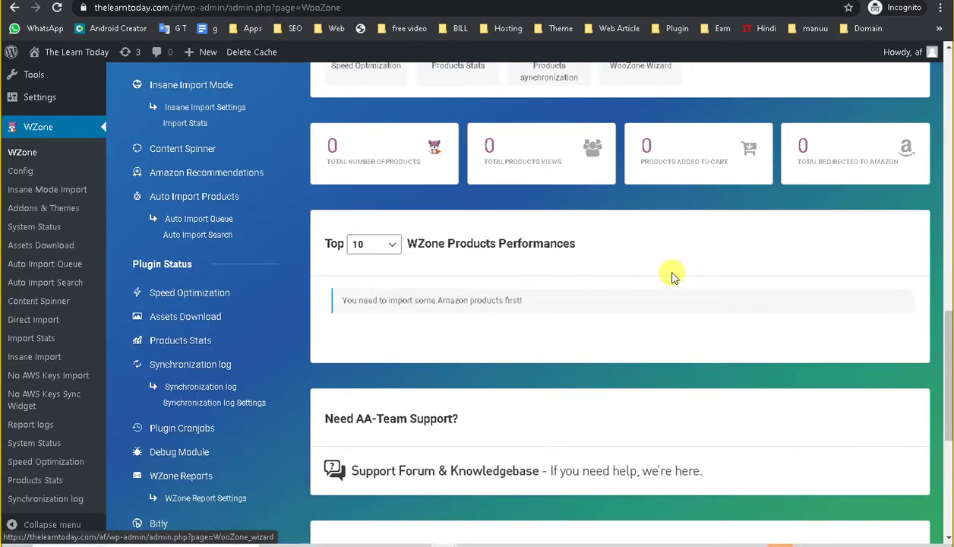
{"action": "scroll", "coordinate": [672, 276], "scroll_direction": "up", "scroll_amount": 8}
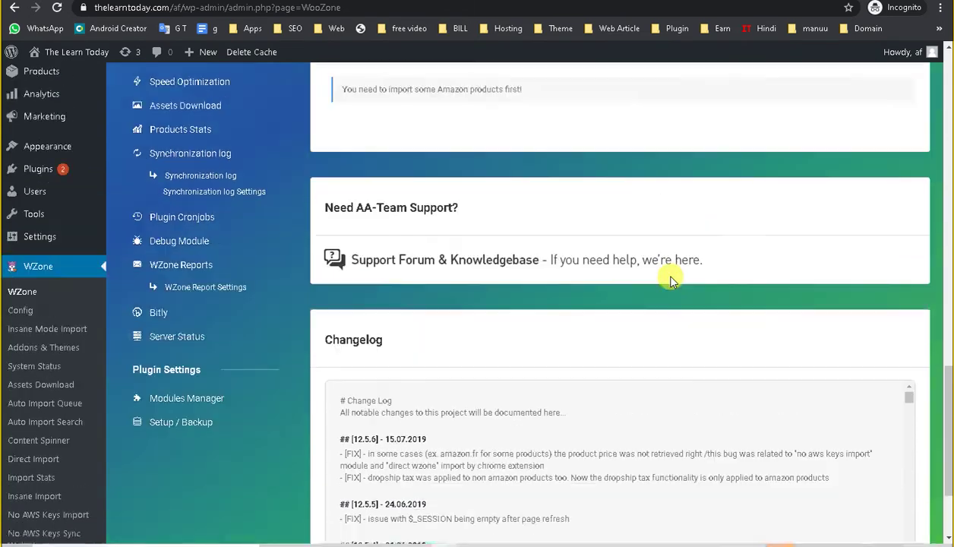
{"action": "scroll", "coordinate": [670, 281], "scroll_direction": "up", "scroll_amount": 5}
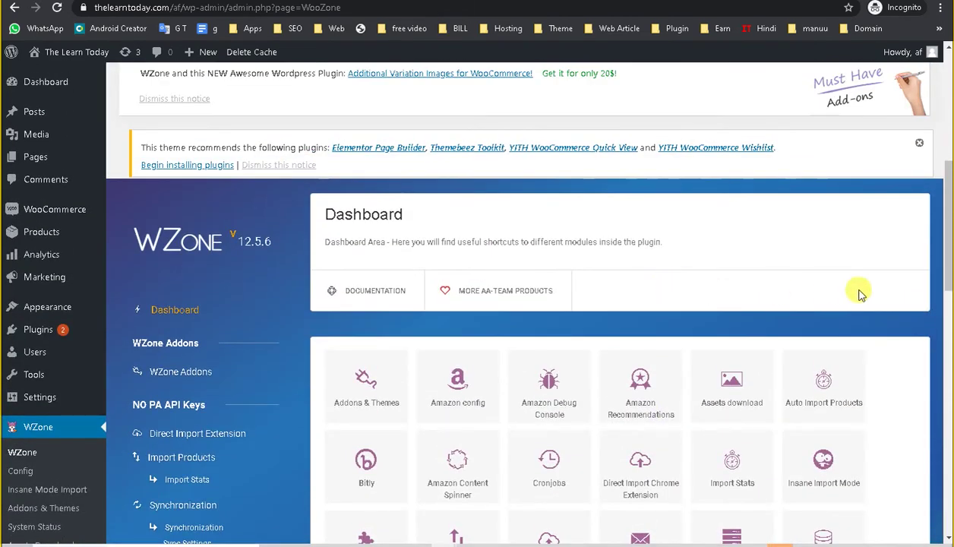
{"action": "mouse_move", "coordinate": [43, 230]}
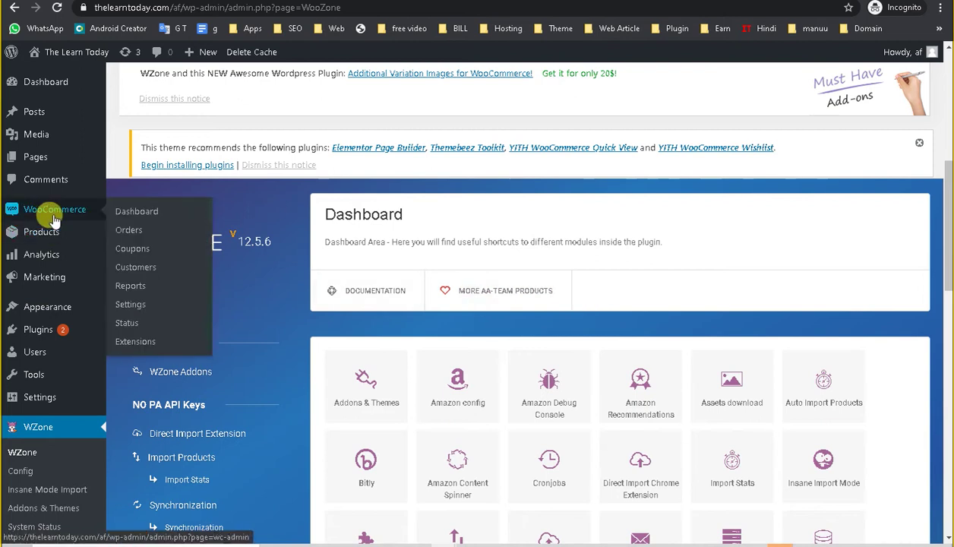
{"action": "scroll", "coordinate": [143, 217], "scroll_direction": "up", "scroll_amount": 5}
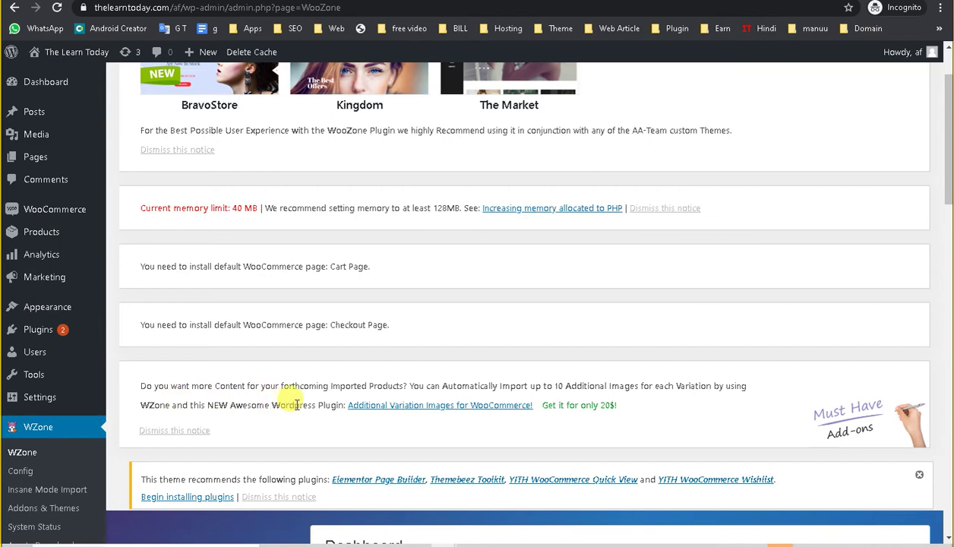
{"action": "scroll", "coordinate": [420, 390], "scroll_direction": "down", "scroll_amount": 8}
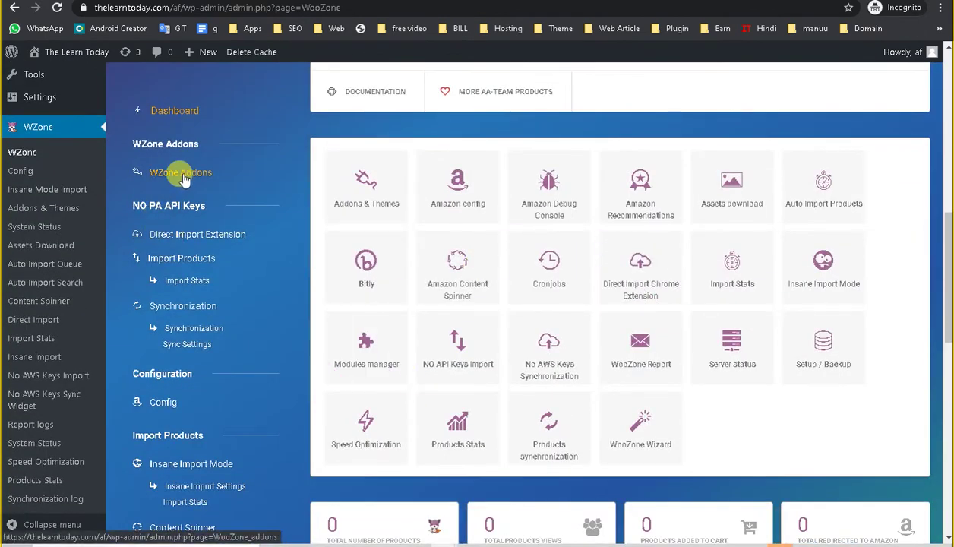
{"action": "scroll", "coordinate": [188, 176], "scroll_direction": "up", "scroll_amount": 2}
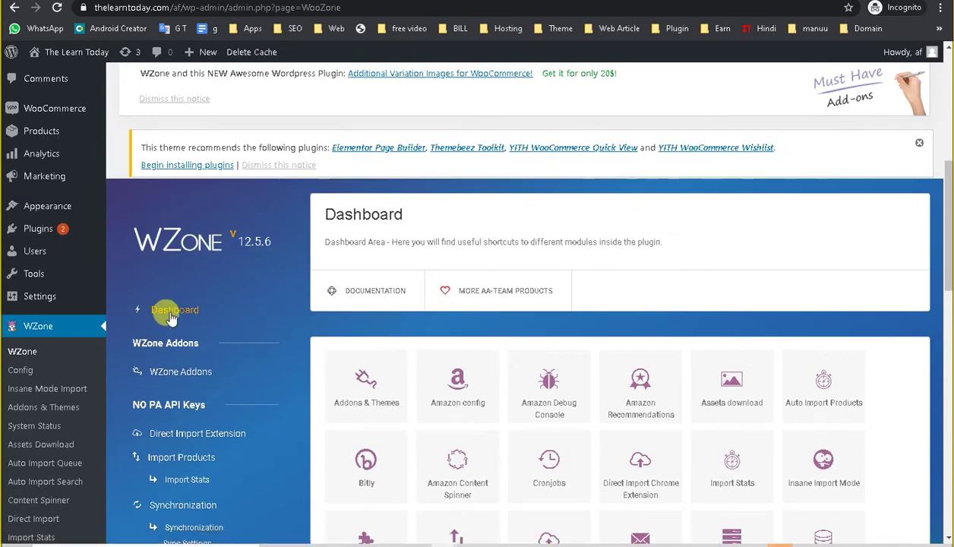
{"action": "scroll", "coordinate": [534, 293], "scroll_direction": "down", "scroll_amount": 2}
{"action": "scroll", "coordinate": [787, 312], "scroll_direction": "down", "scroll_amount": 5}
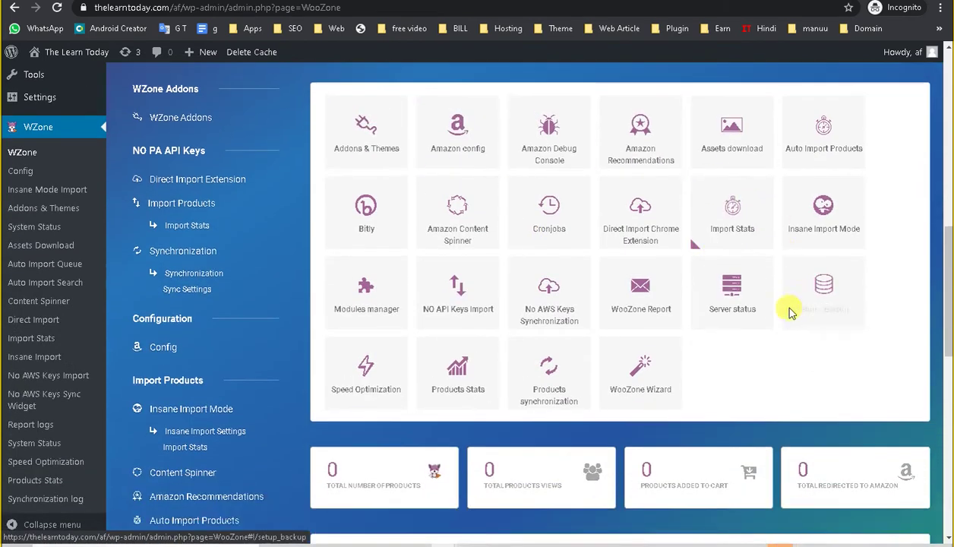
{"action": "scroll", "coordinate": [787, 328], "scroll_direction": "up", "scroll_amount": 4}
{"action": "scroll", "coordinate": [787, 328], "scroll_direction": "up", "scroll_amount": 1}
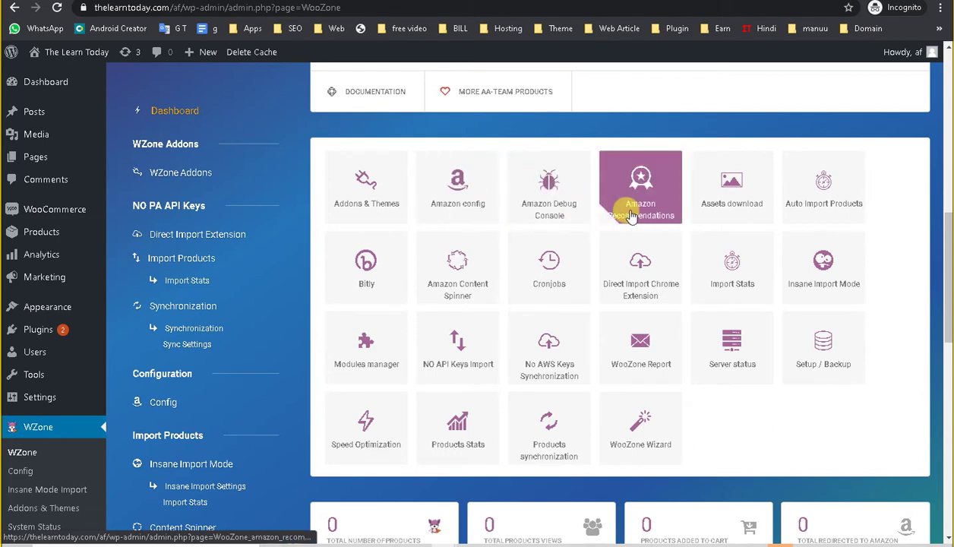
{"action": "left_click", "coordinate": [357, 210]}
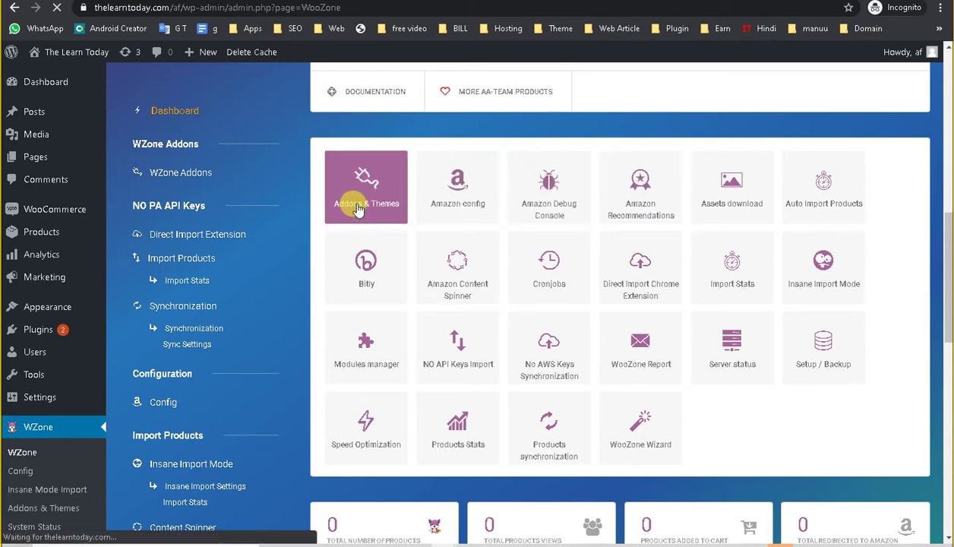
{"action": "scroll", "coordinate": [352, 192], "scroll_direction": "down", "scroll_amount": 7}
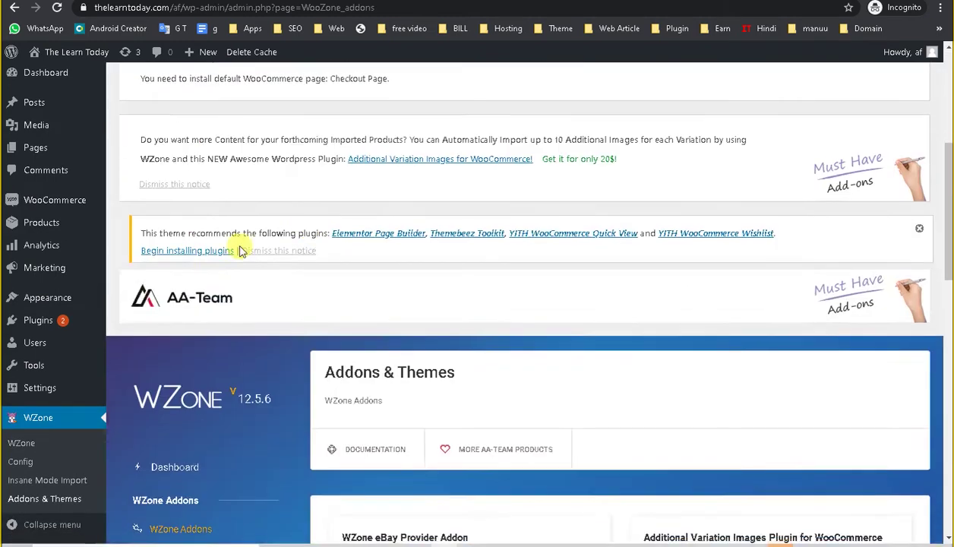
{"action": "scroll", "coordinate": [220, 257], "scroll_direction": "down", "scroll_amount": 3}
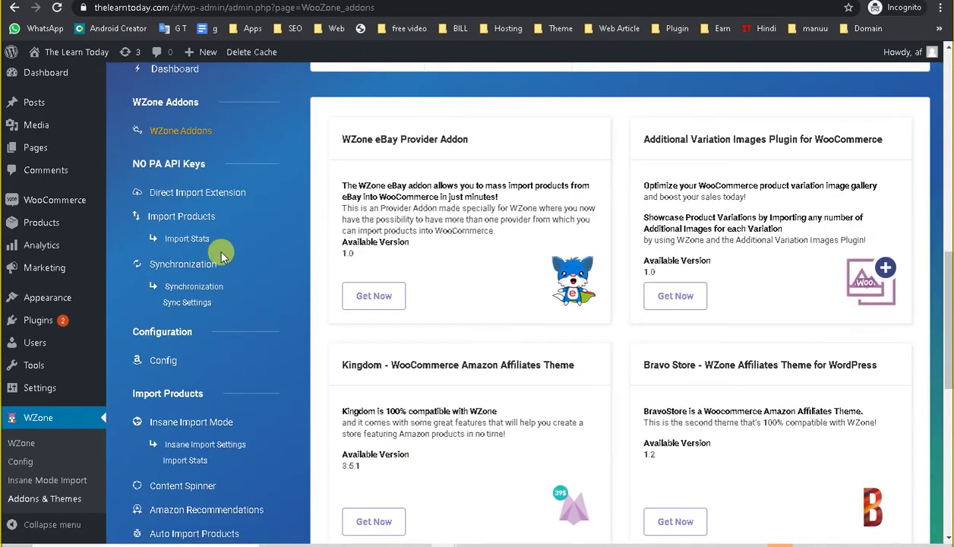
{"action": "scroll", "coordinate": [604, 276], "scroll_direction": "down", "scroll_amount": 3}
{"action": "scroll", "coordinate": [532, 250], "scroll_direction": "up", "scroll_amount": 2}
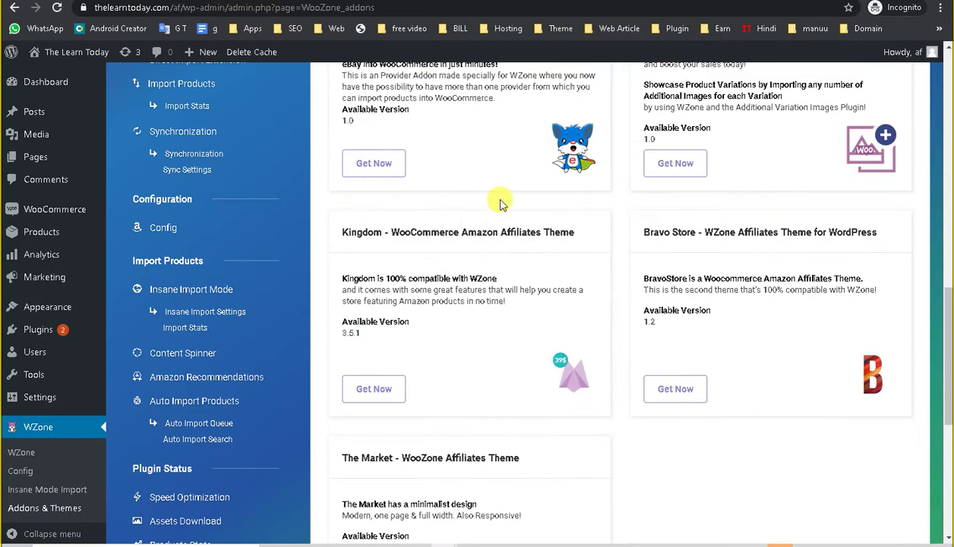
{"action": "scroll", "coordinate": [931, 277], "scroll_direction": "up", "scroll_amount": 3}
{"action": "scroll", "coordinate": [367, 313], "scroll_direction": "down", "scroll_amount": 4}
{"action": "scroll", "coordinate": [366, 307], "scroll_direction": "up", "scroll_amount": 2}
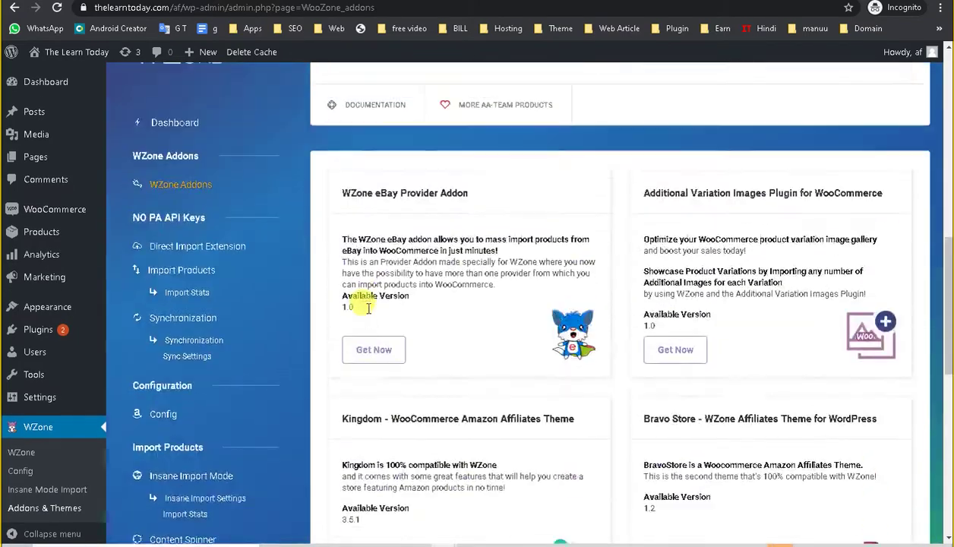
{"action": "left_click_drag", "start_coordinate": [338, 206], "coordinate": [559, 211]}
{"action": "double_click", "coordinate": [414, 205]}
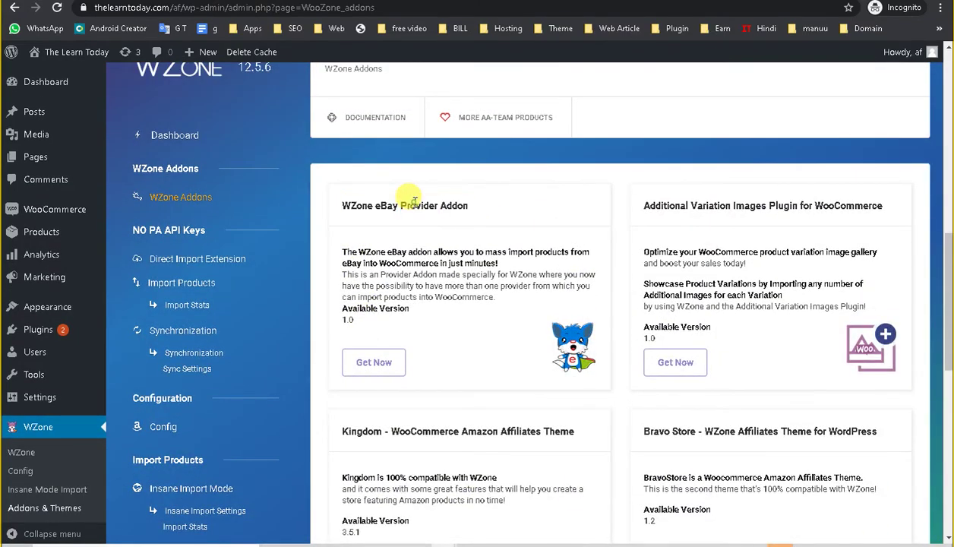
{"action": "double_click", "coordinate": [666, 205]}
{"action": "scroll", "coordinate": [669, 323], "scroll_direction": "down", "scroll_amount": 5}
{"action": "scroll", "coordinate": [689, 328], "scroll_direction": "up", "scroll_amount": 4}
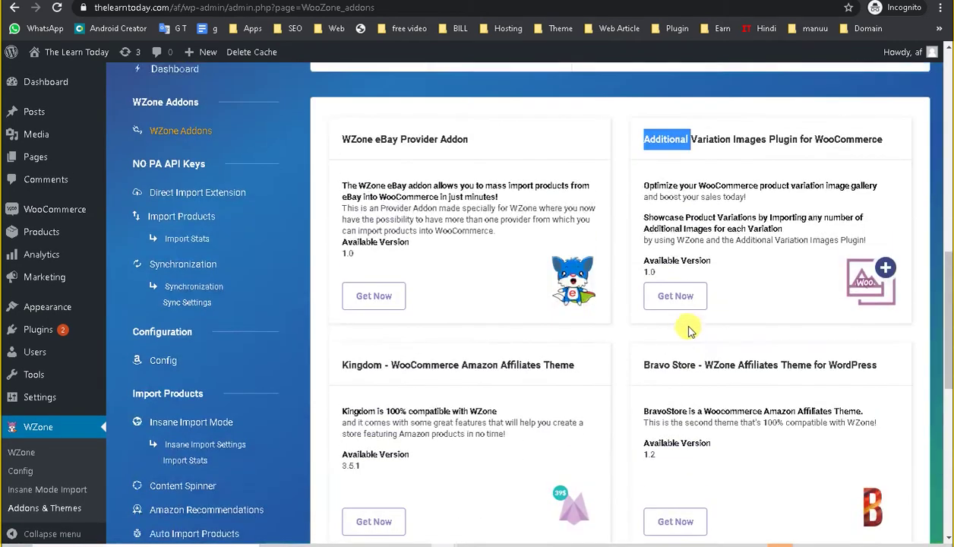
{"action": "scroll", "coordinate": [676, 323], "scroll_direction": "down", "scroll_amount": 5}
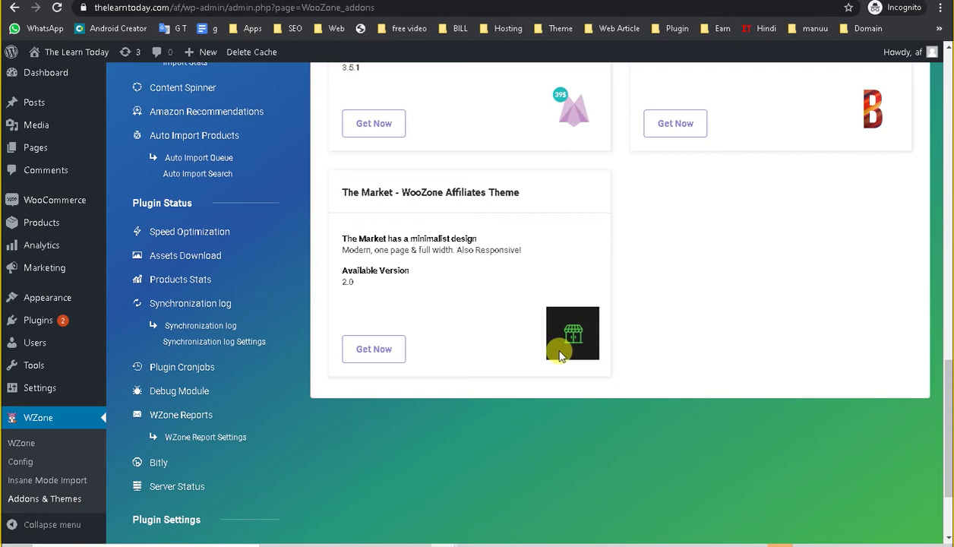
{"action": "scroll", "coordinate": [559, 356], "scroll_direction": "up", "scroll_amount": 4}
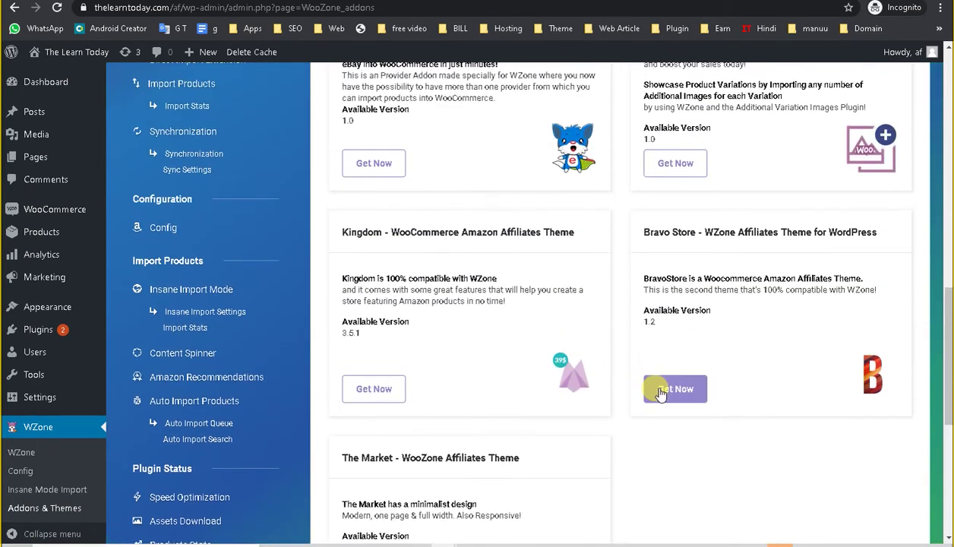
{"action": "left_click_drag", "start_coordinate": [639, 234], "coordinate": [881, 239]}
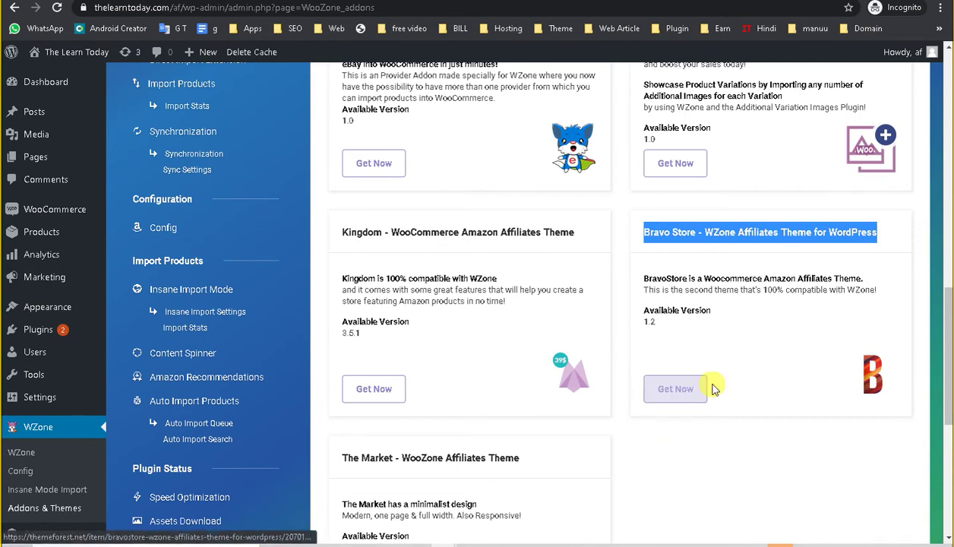
{"action": "scroll", "coordinate": [659, 386], "scroll_direction": "up", "scroll_amount": 2}
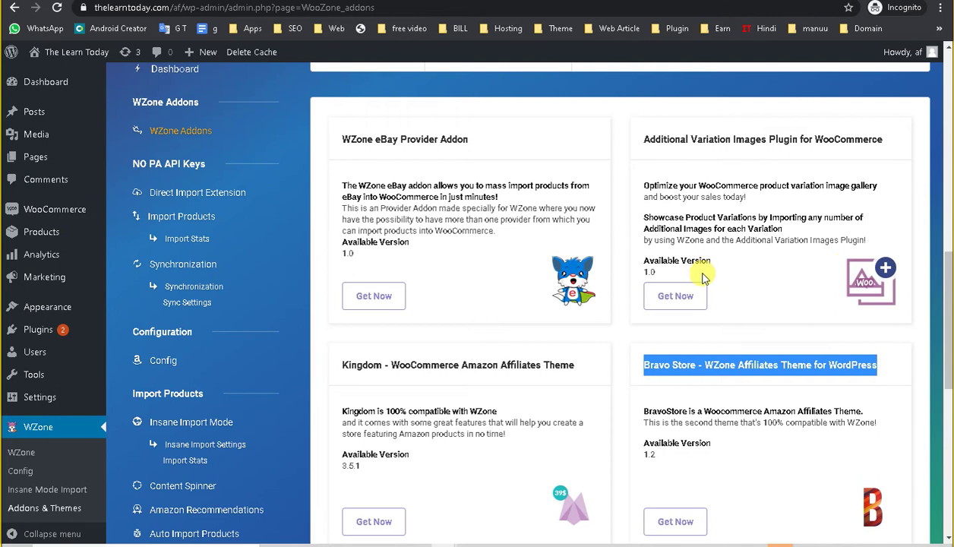
{"action": "scroll", "coordinate": [686, 298], "scroll_direction": "down", "scroll_amount": 1}
{"action": "scroll", "coordinate": [686, 298], "scroll_direction": "up", "scroll_amount": 1}
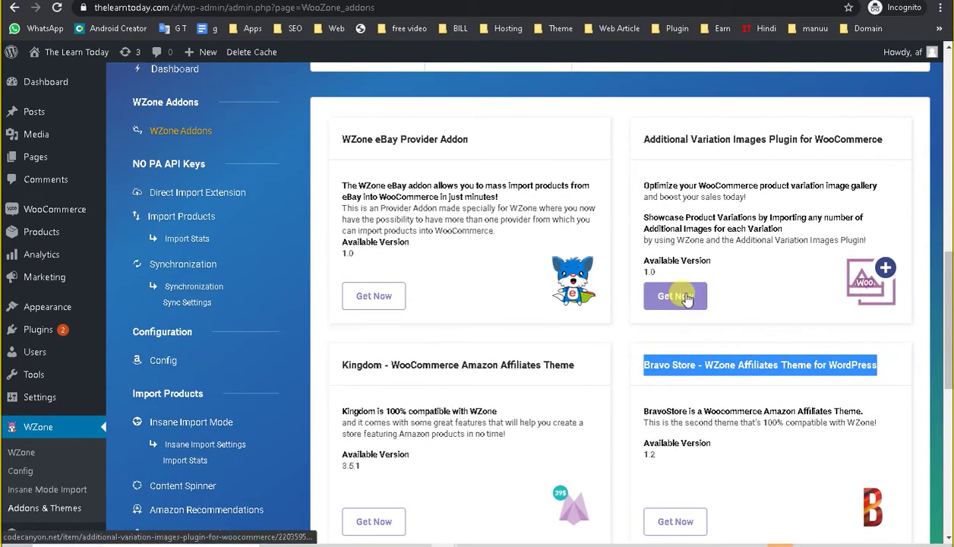
{"action": "left_click", "coordinate": [178, 133]}
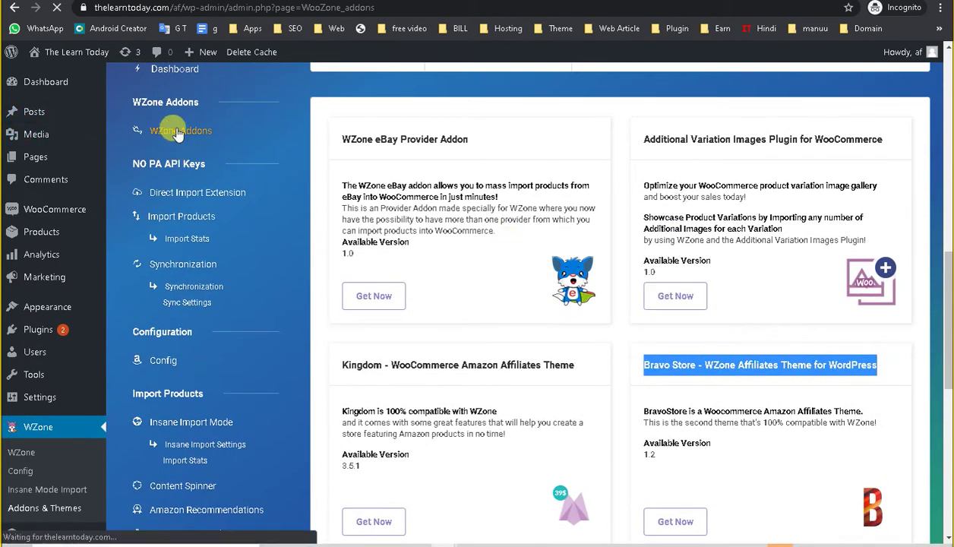
{"action": "scroll", "coordinate": [329, 221], "scroll_direction": "down", "scroll_amount": 5}
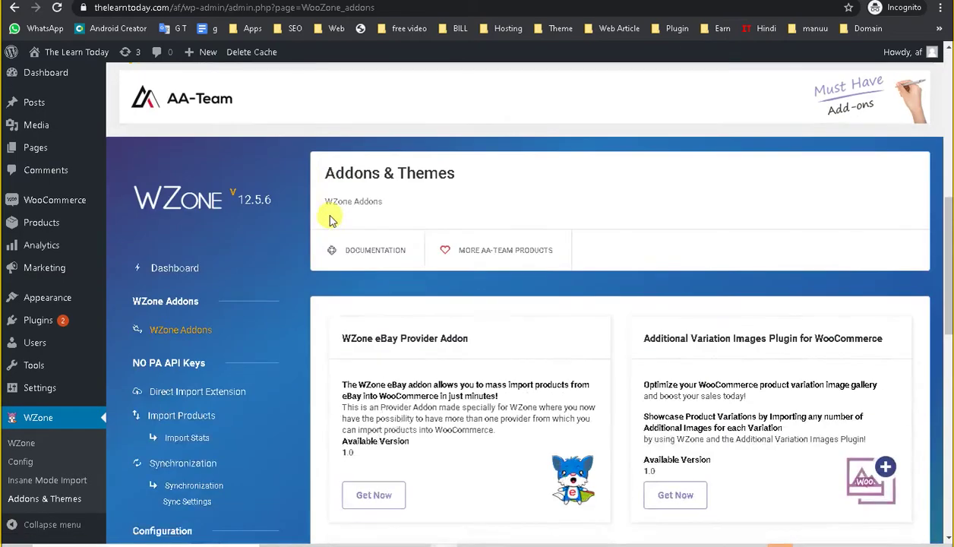
{"action": "scroll", "coordinate": [329, 220], "scroll_direction": "down", "scroll_amount": 1}
{"action": "left_click", "coordinate": [169, 200]}
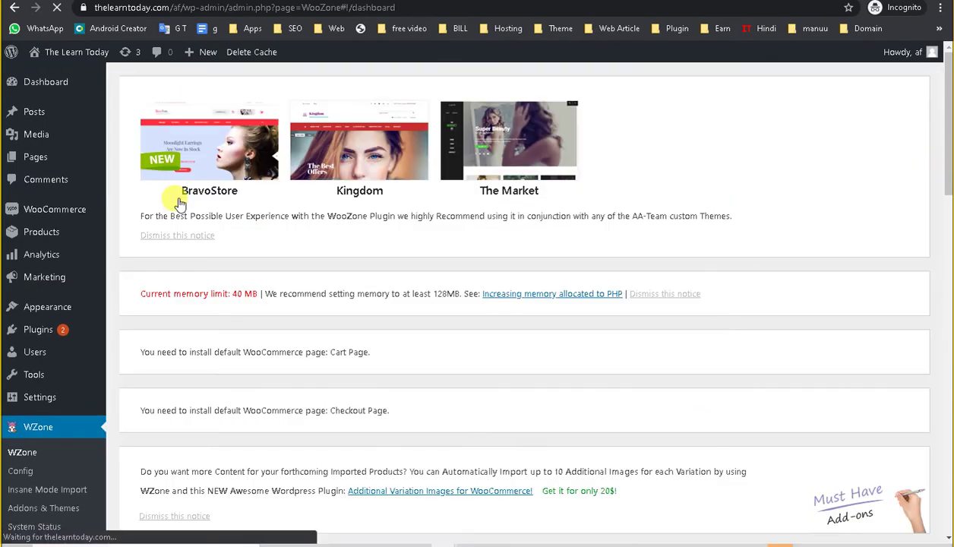
{"action": "scroll", "coordinate": [501, 260], "scroll_direction": "down", "scroll_amount": 8}
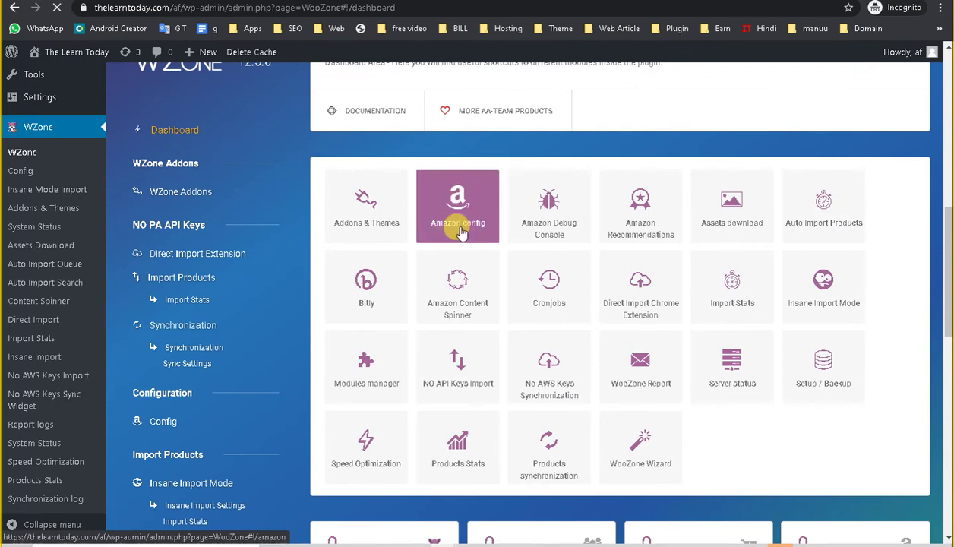
{"action": "key", "text": "ctrl+Tab"}
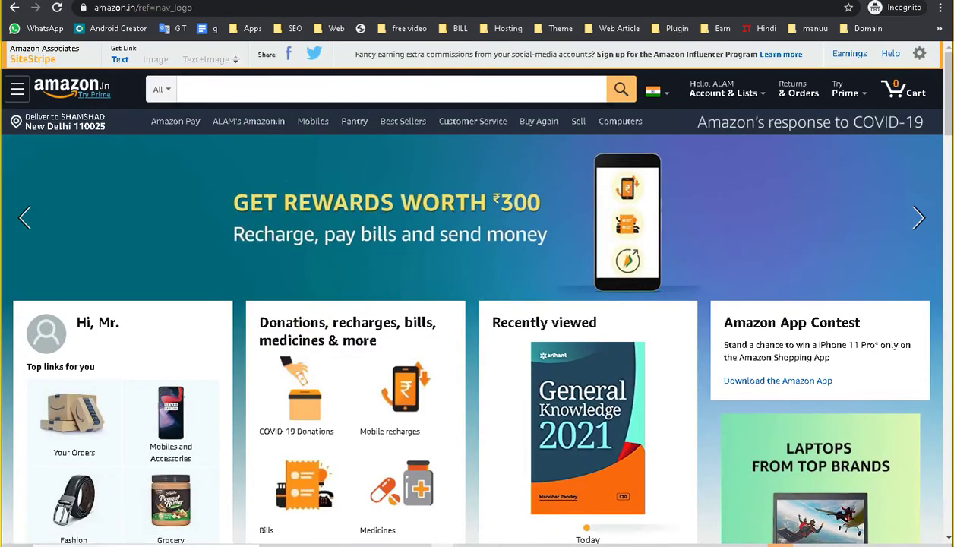
{"action": "key", "text": "ctrl+Tab"}
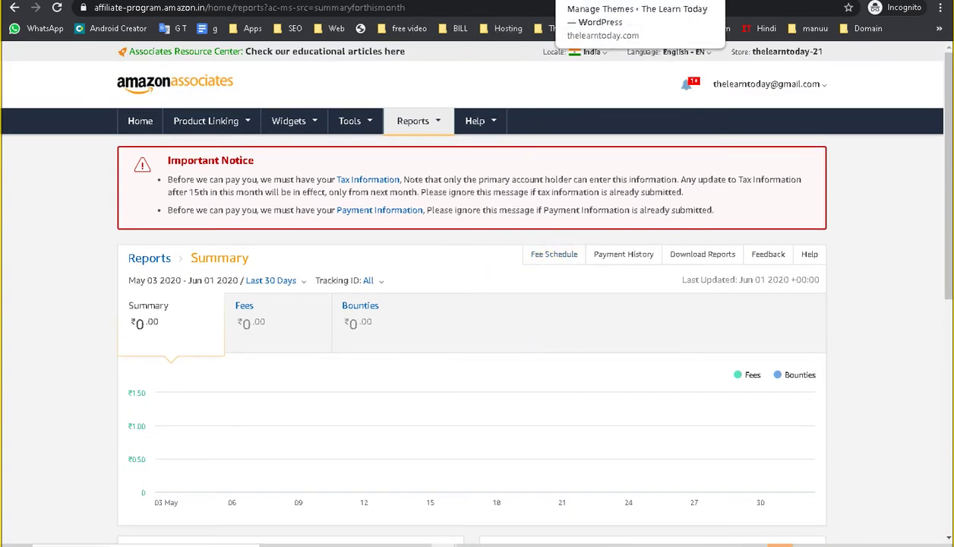
{"action": "left_click", "coordinate": [601, 0]}
{"action": "mouse_move", "coordinate": [24, 53]}
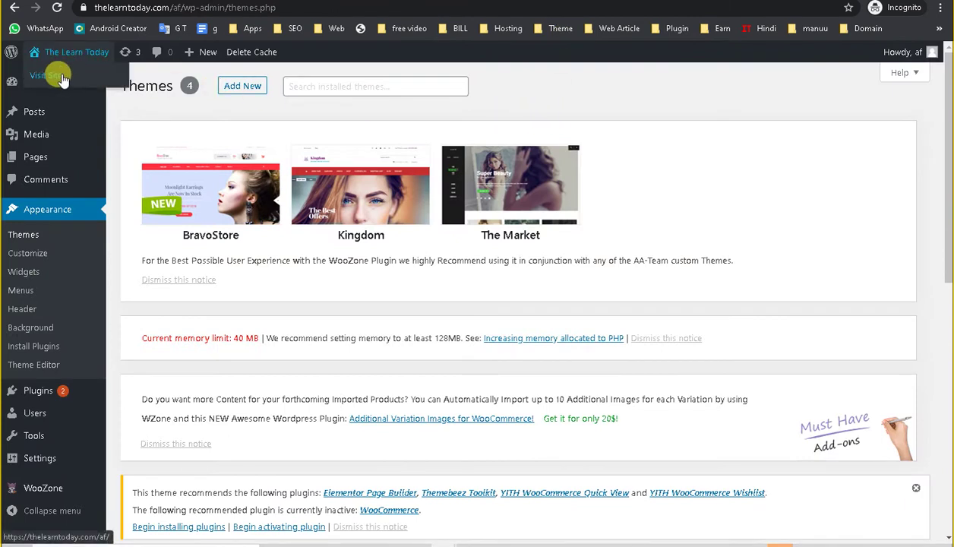
{"action": "right_click", "coordinate": [61, 80]}
{"action": "left_click", "coordinate": [68, 88]}
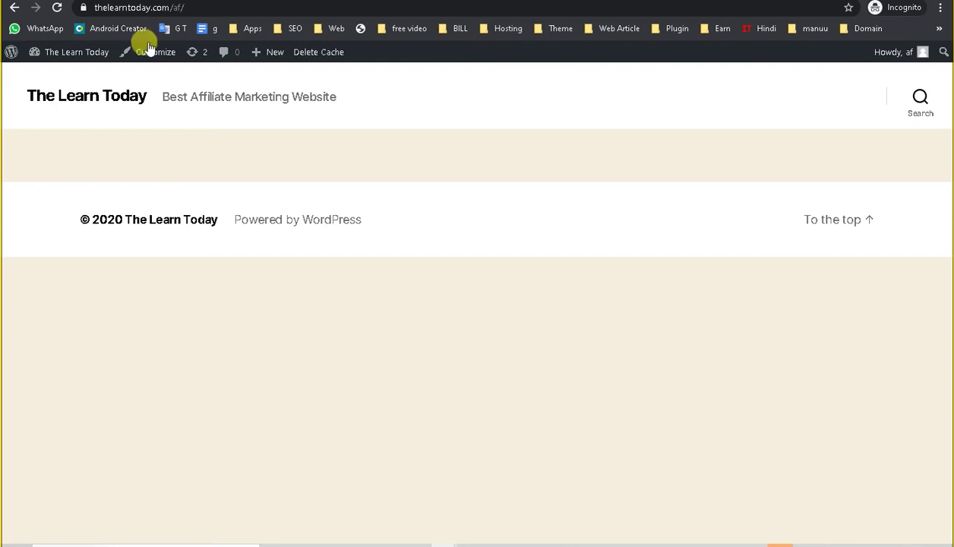
{"action": "left_click", "coordinate": [57, 8]}
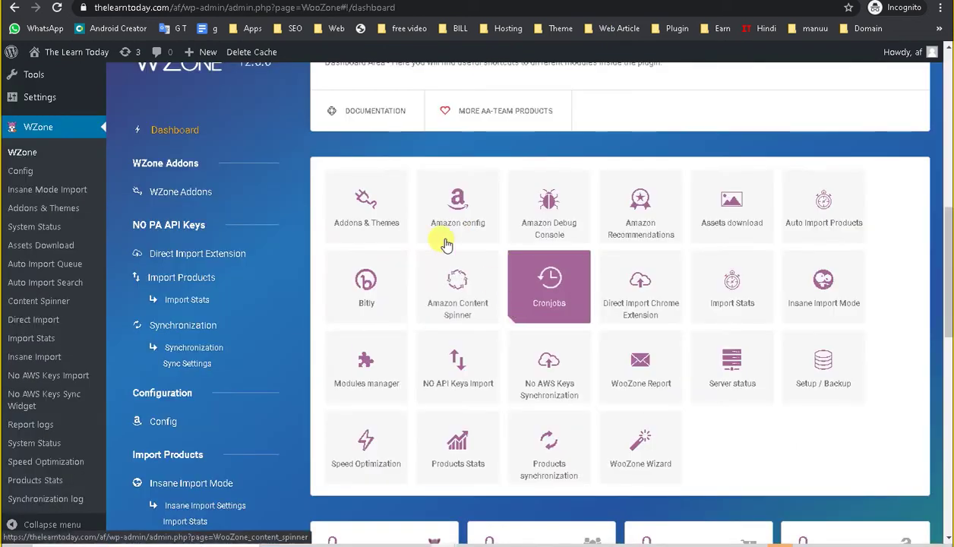
- Open WZone's Amazon configuration and keep the Request Type on Auto Detect
{"action": "left_click", "coordinate": [458, 212]}
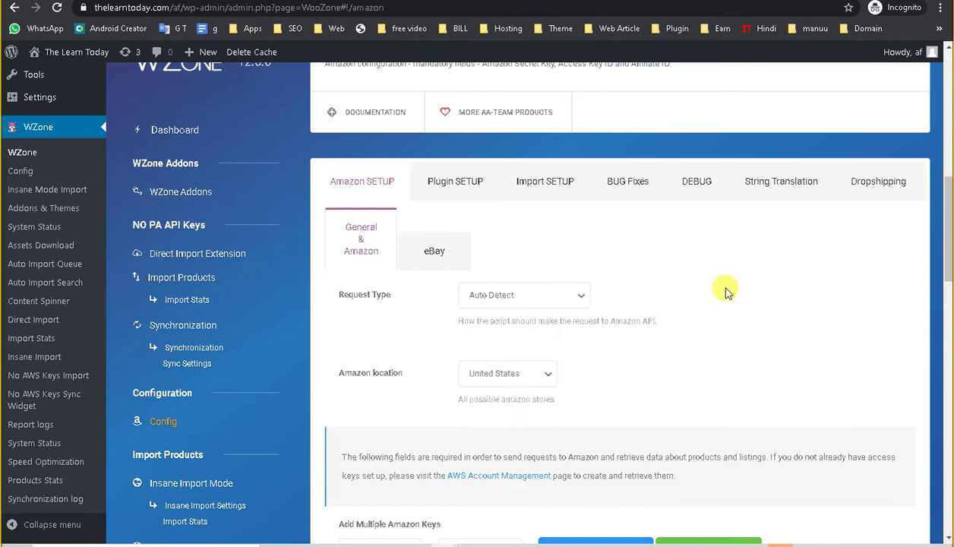
{"action": "scroll", "coordinate": [726, 291], "scroll_direction": "down", "scroll_amount": 1}
{"action": "scroll", "coordinate": [726, 291], "scroll_direction": "up", "scroll_amount": 1}
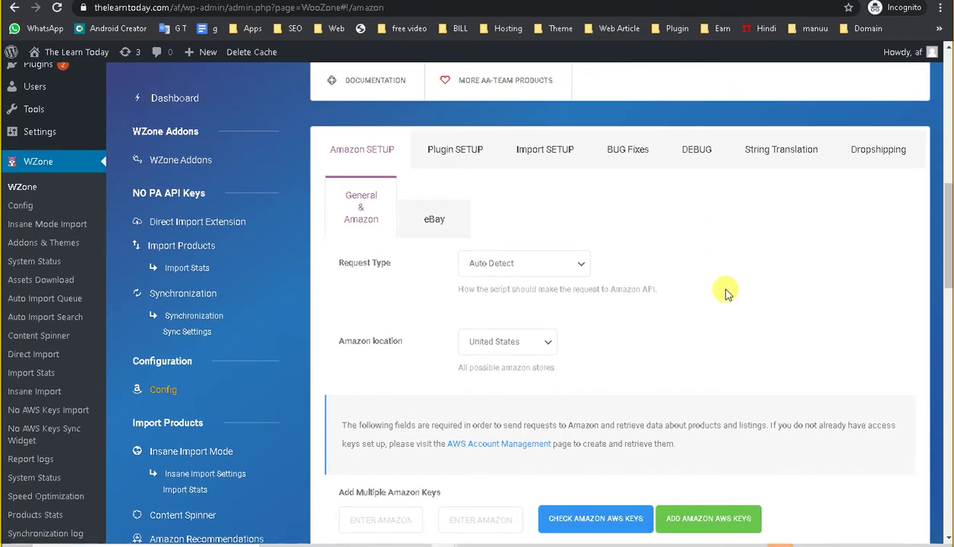
{"action": "scroll", "coordinate": [723, 289], "scroll_direction": "down", "scroll_amount": 5}
{"action": "scroll", "coordinate": [722, 289], "scroll_direction": "up", "scroll_amount": 4}
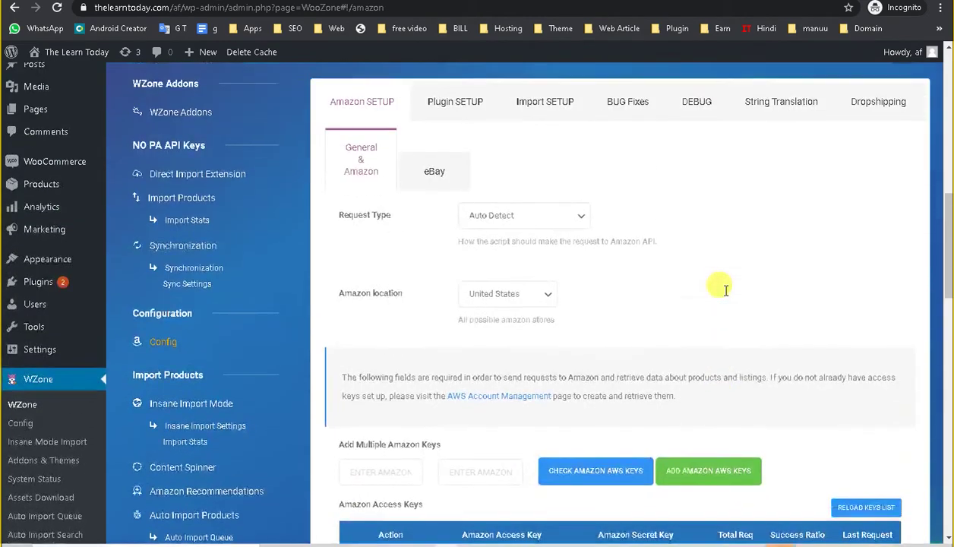
{"action": "left_click", "coordinate": [535, 235]}
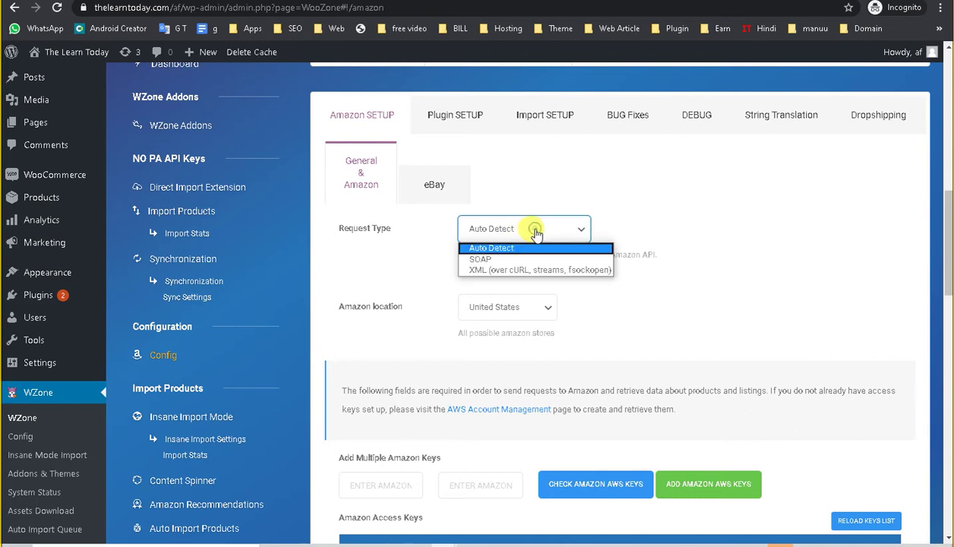
{"action": "left_click", "coordinate": [629, 220]}
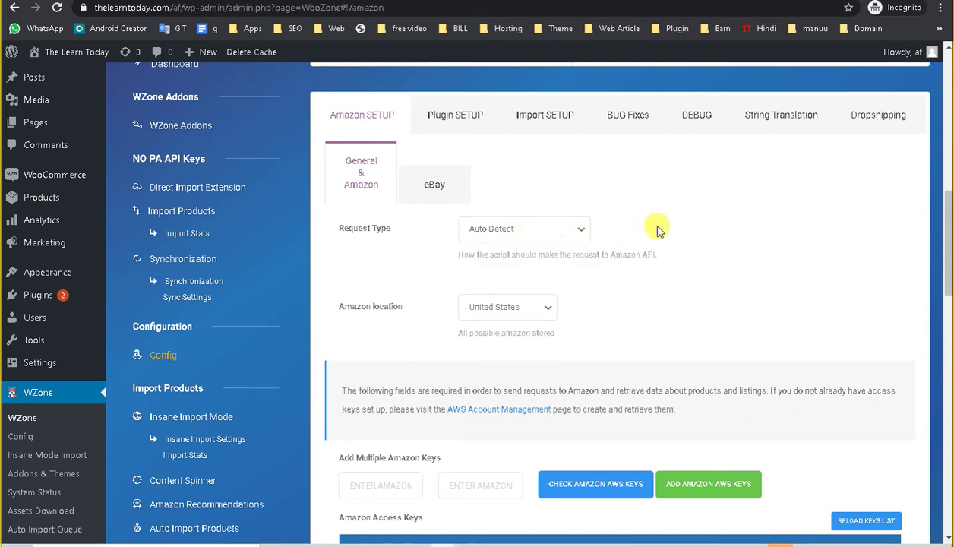
- Set the Amazon location to India, then glance at the eBay settings and return
{"action": "scroll", "coordinate": [725, 270], "scroll_direction": "down", "scroll_amount": 3}
{"action": "left_click", "coordinate": [549, 175]}
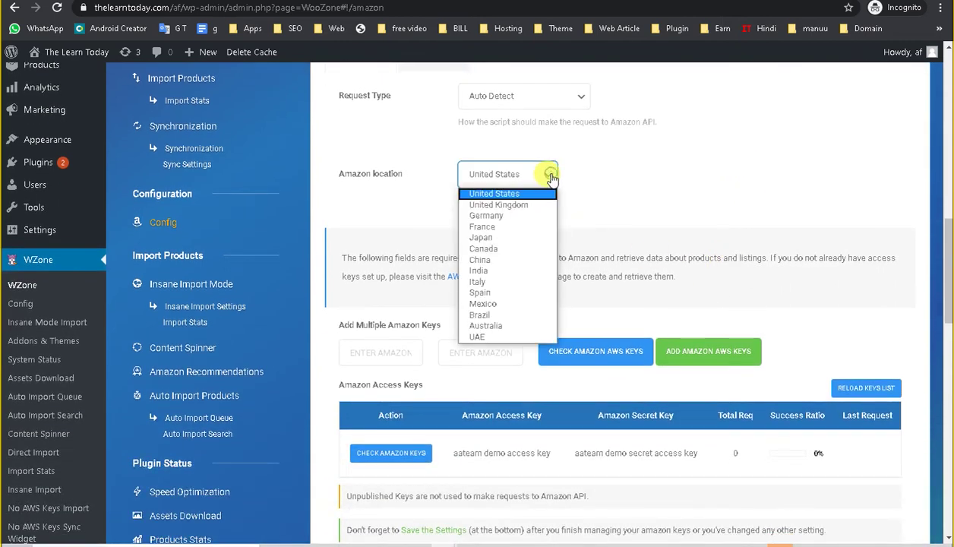
{"action": "left_click", "coordinate": [507, 271]}
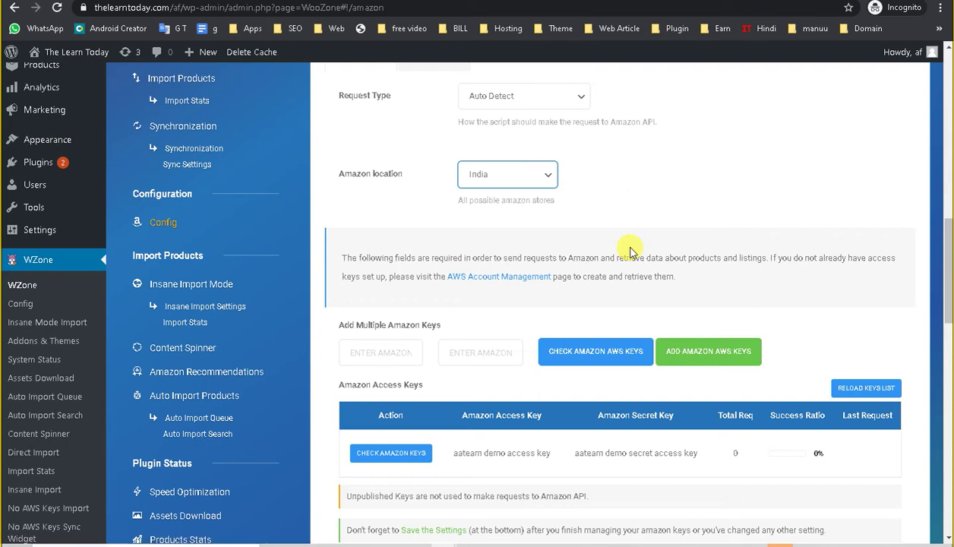
{"action": "scroll", "coordinate": [630, 251], "scroll_direction": "up", "scroll_amount": 3}
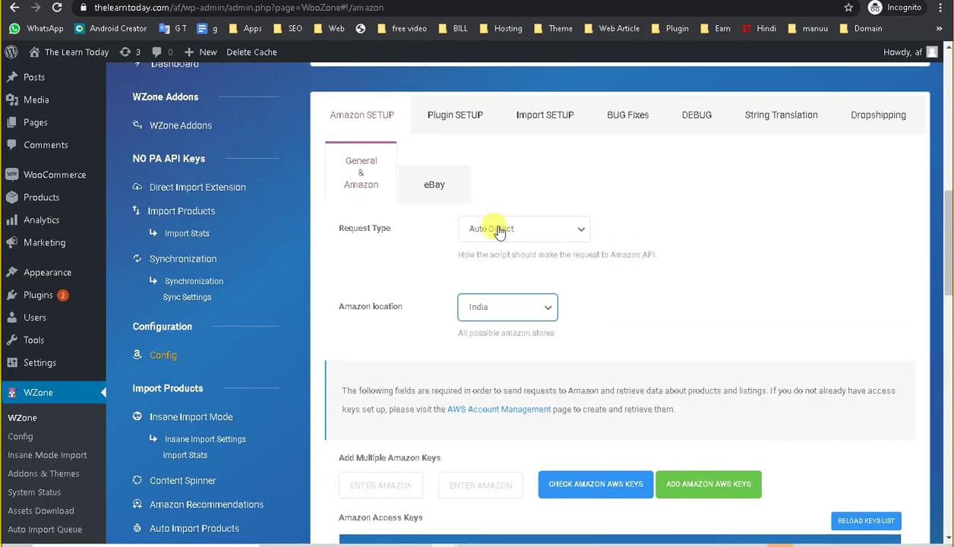
{"action": "left_click", "coordinate": [423, 190]}
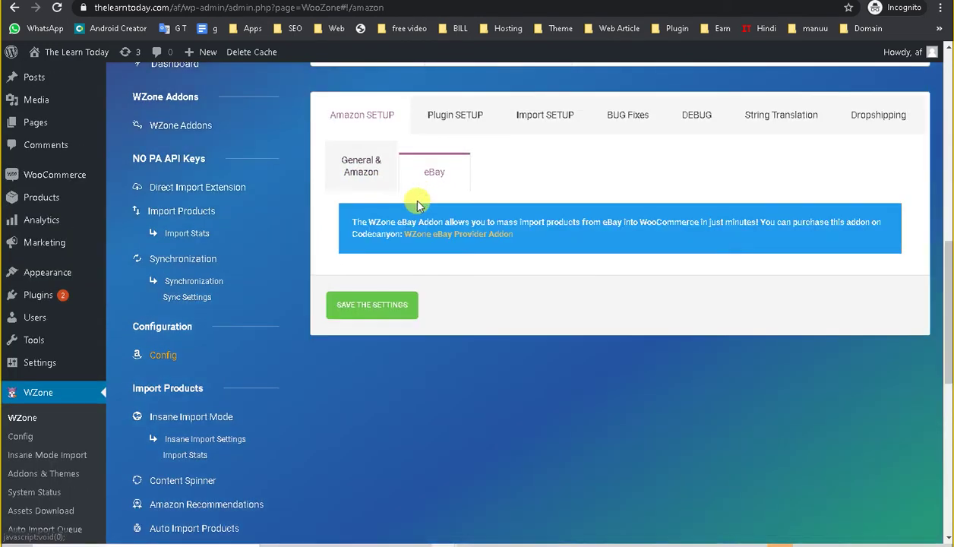
{"action": "left_click", "coordinate": [357, 169]}
{"action": "scroll", "coordinate": [583, 205], "scroll_direction": "down", "scroll_amount": 3}
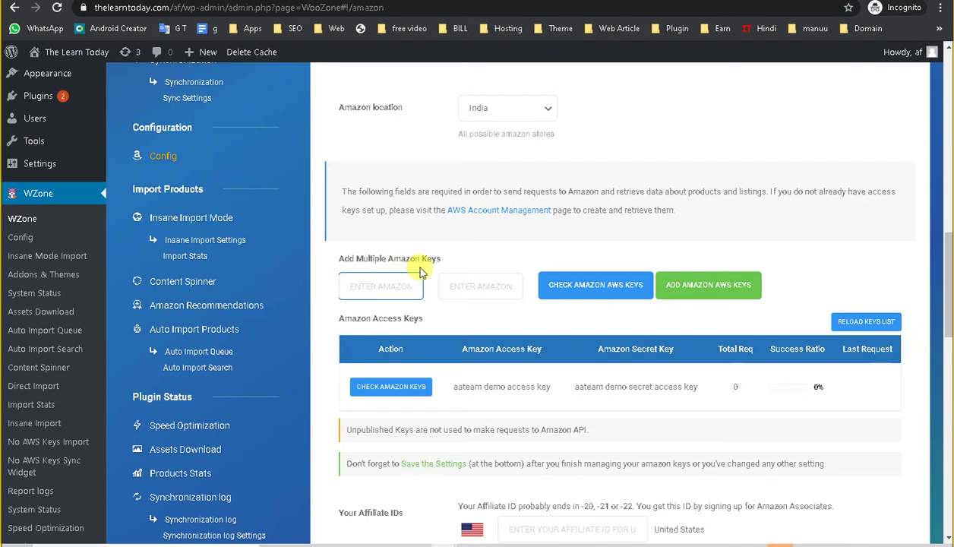
{"action": "left_click", "coordinate": [447, 286]}
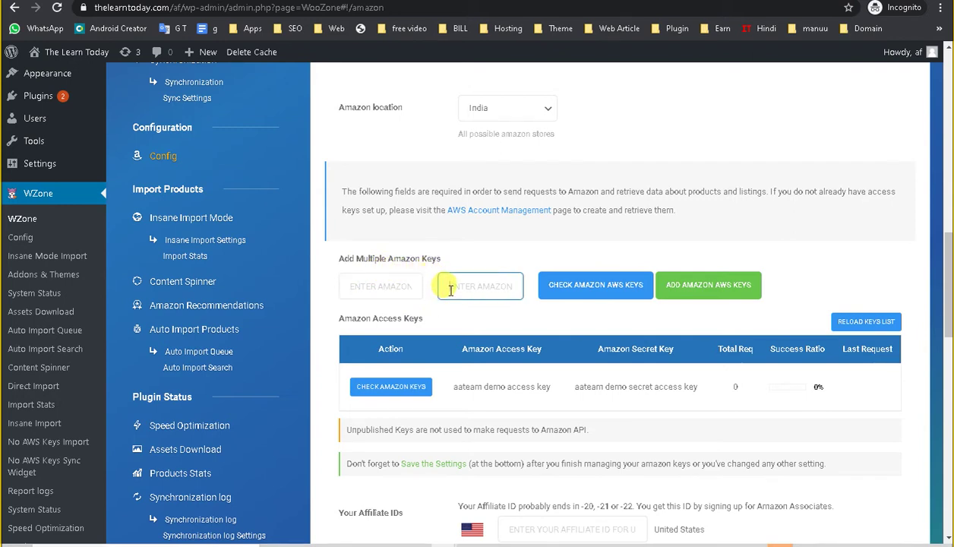
{"action": "left_click", "coordinate": [376, 287]}
{"action": "left_click", "coordinate": [449, 282]}
{"action": "left_click", "coordinate": [390, 287]}
{"action": "left_click", "coordinate": [447, 284]}
{"action": "left_click", "coordinate": [416, 292]}
{"action": "scroll", "coordinate": [427, 332], "scroll_direction": "down", "scroll_amount": 4}
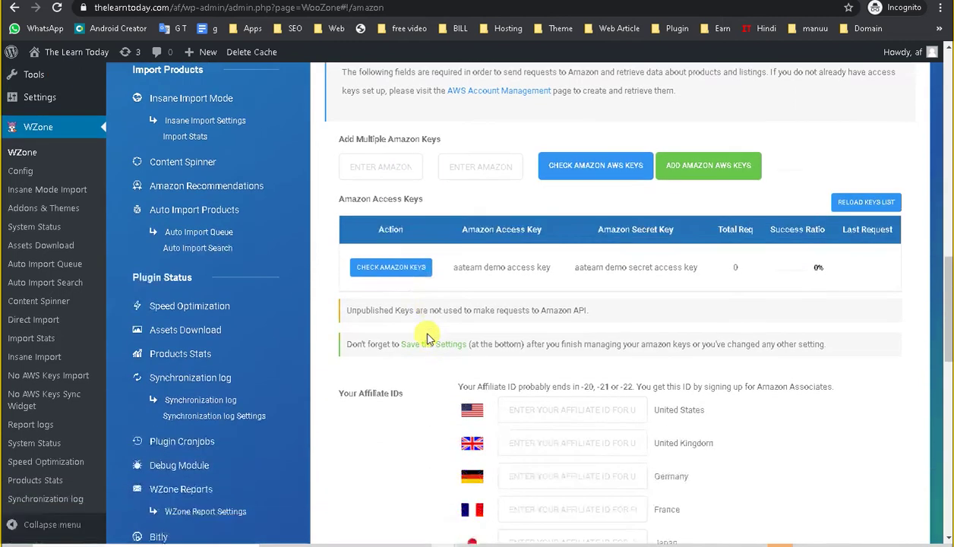
{"action": "scroll", "coordinate": [427, 338], "scroll_direction": "up", "scroll_amount": 3}
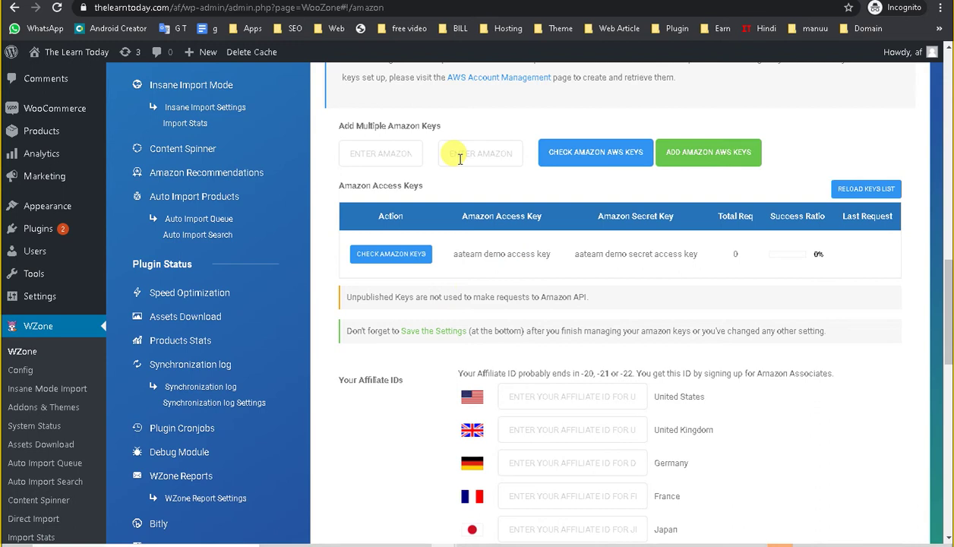
{"action": "scroll", "coordinate": [451, 153], "scroll_direction": "down", "scroll_amount": 4}
{"action": "scroll", "coordinate": [456, 356], "scroll_direction": "down", "scroll_amount": 2}
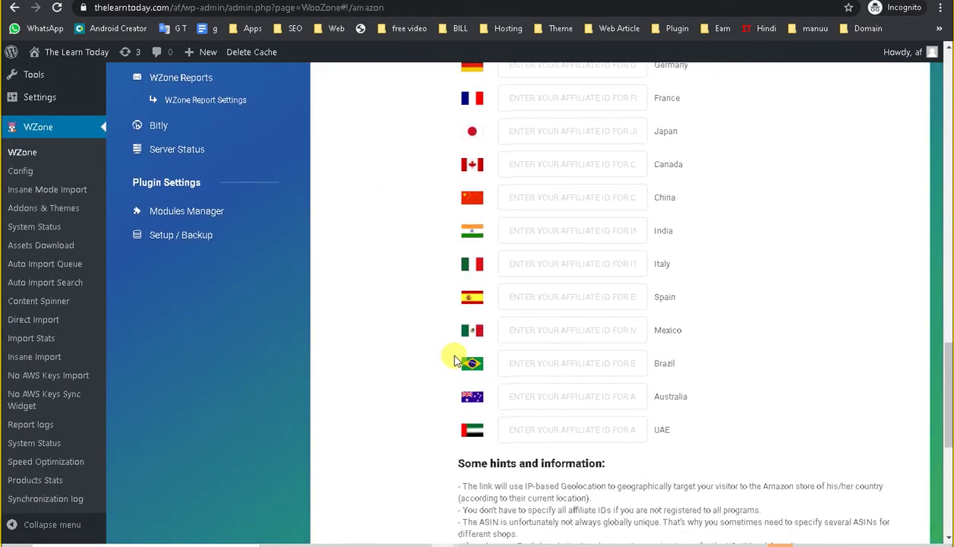
{"action": "left_click", "coordinate": [549, 228]}
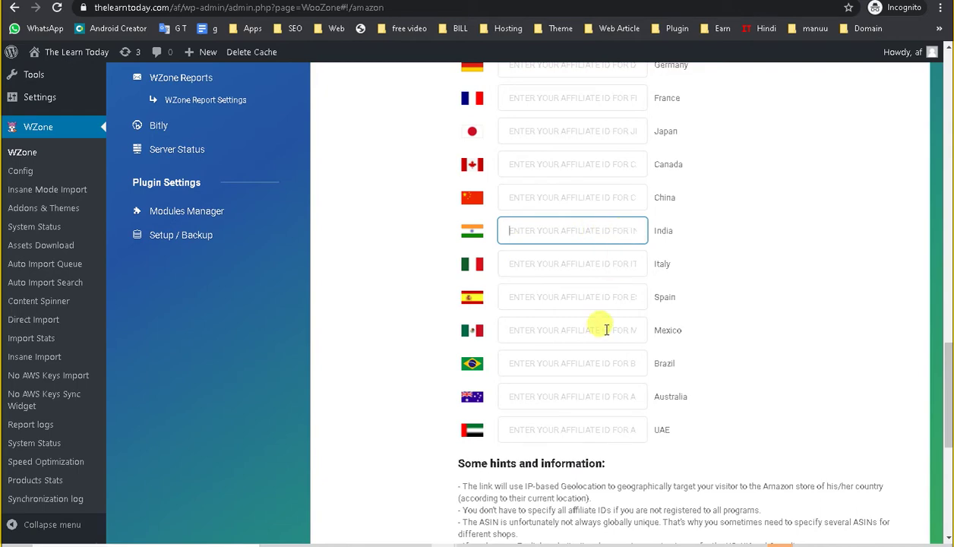
{"action": "scroll", "coordinate": [601, 327], "scroll_direction": "down", "scroll_amount": 4}
{"action": "scroll", "coordinate": [605, 330], "scroll_direction": "up", "scroll_amount": 3}
{"action": "scroll", "coordinate": [602, 321], "scroll_direction": "up", "scroll_amount": 4}
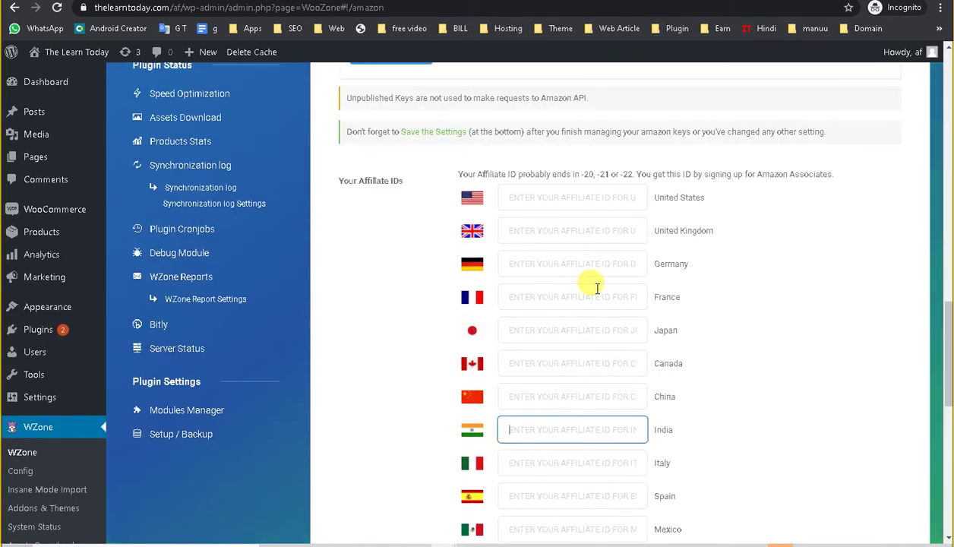
{"action": "scroll", "coordinate": [595, 254], "scroll_direction": "up", "scroll_amount": 2}
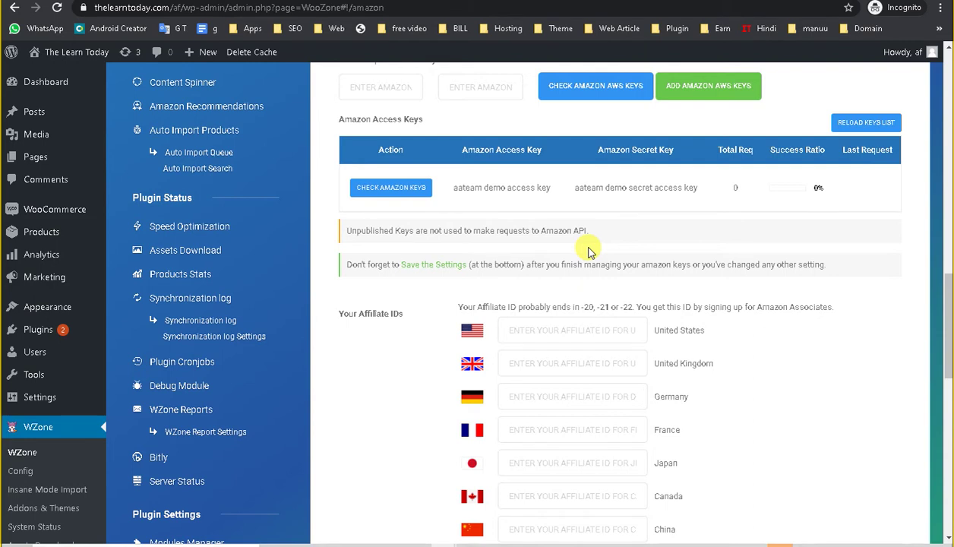
{"action": "left_click", "coordinate": [516, 397]}
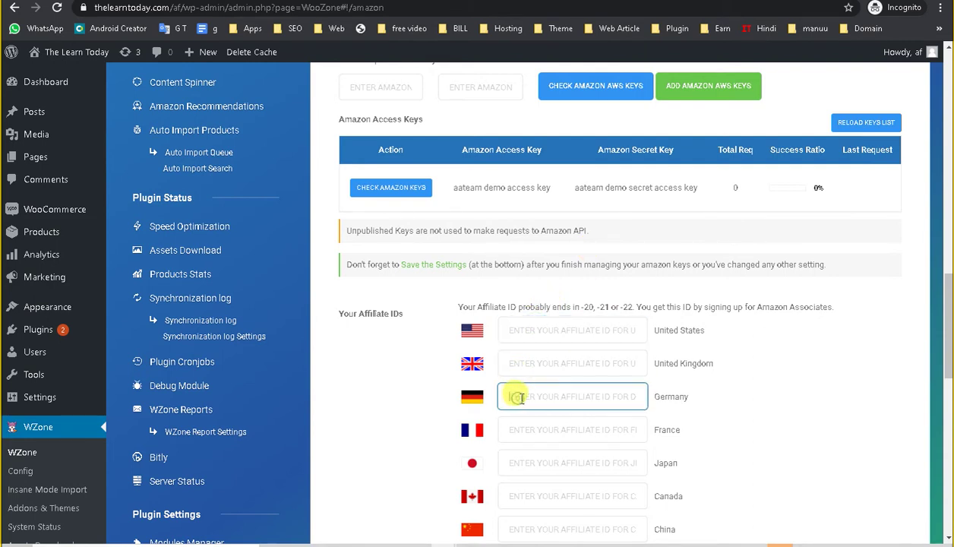
{"action": "scroll", "coordinate": [530, 394], "scroll_direction": "up", "scroll_amount": 2}
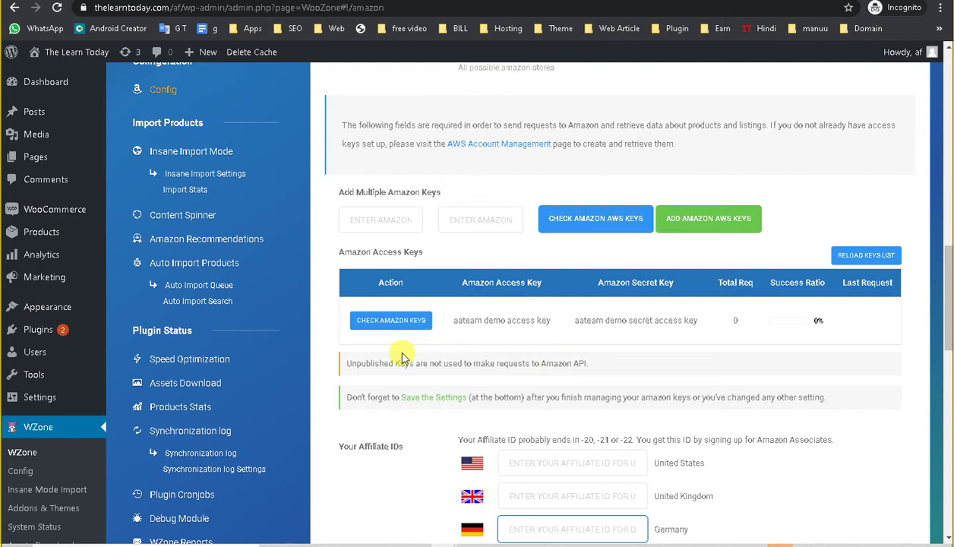
{"action": "scroll", "coordinate": [403, 357], "scroll_direction": "down", "scroll_amount": 1}
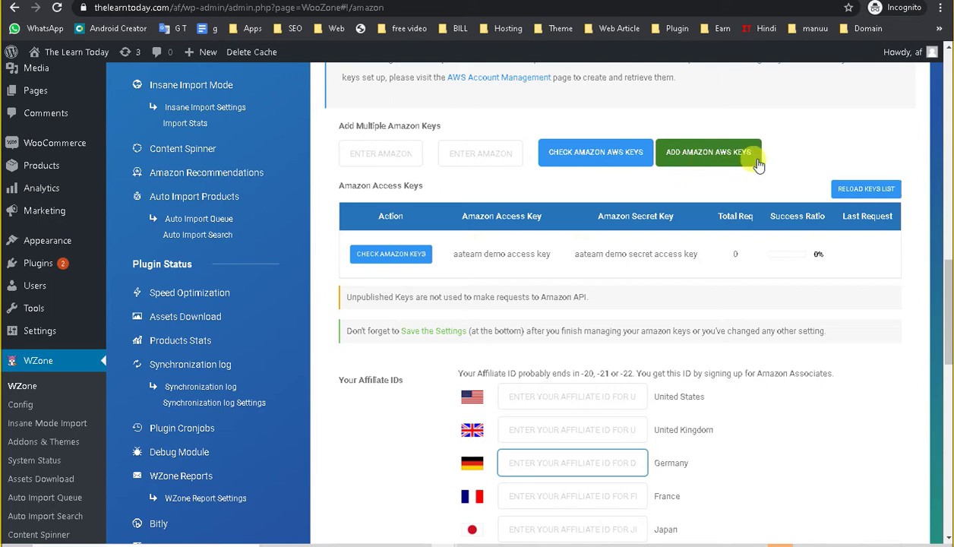
- Check and add the blank Amazon AWS keys, producing the 'Access Key is empty!' error
{"action": "left_click", "coordinate": [574, 161]}
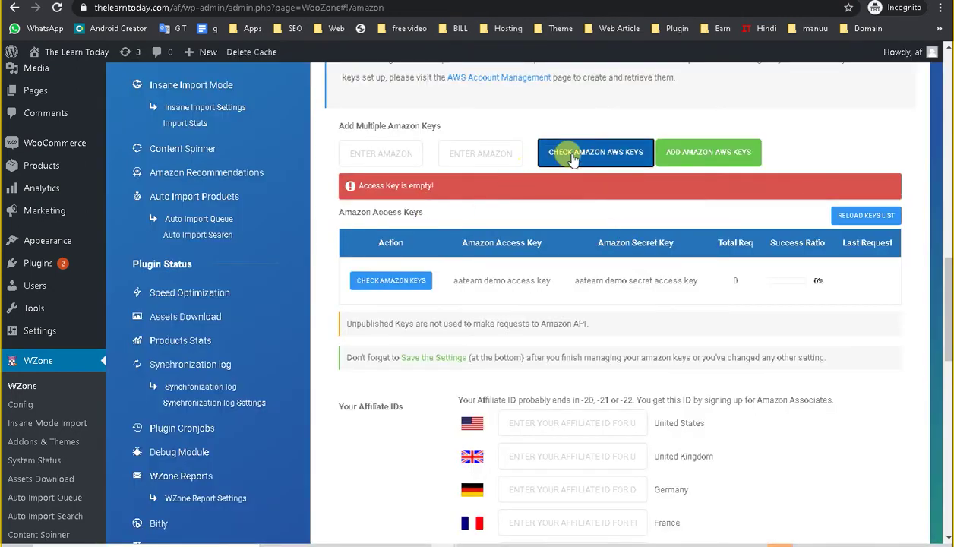
{"action": "double_click", "coordinate": [364, 212]}
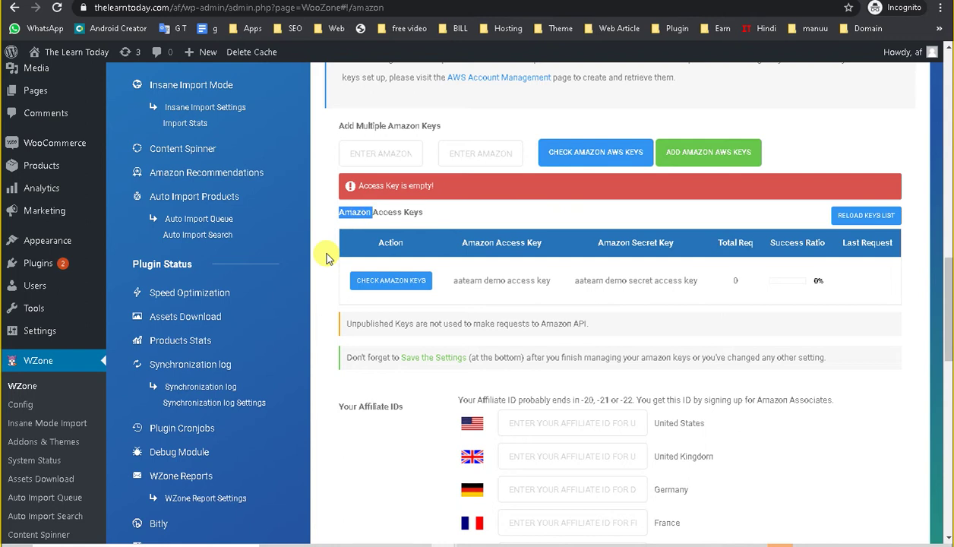
{"action": "left_click", "coordinate": [698, 156]}
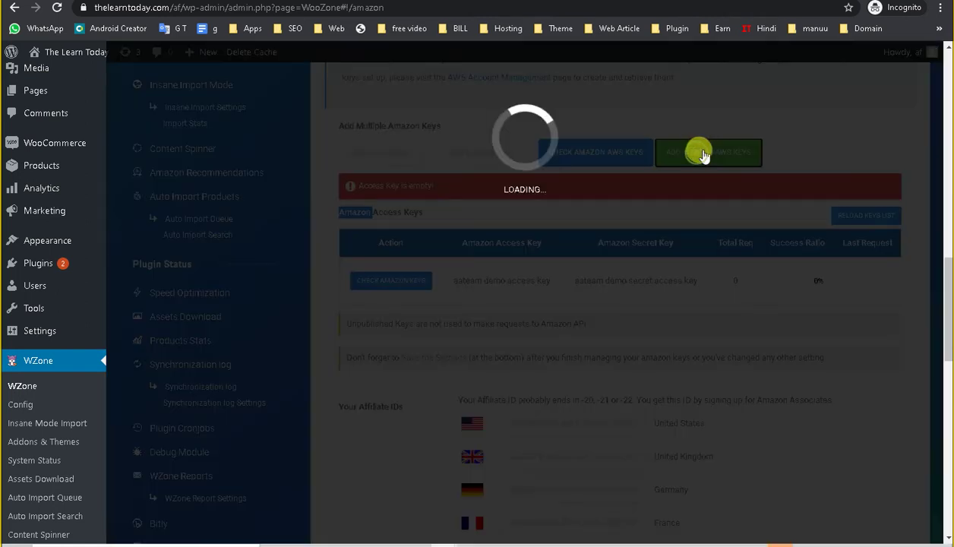
{"action": "left_click", "coordinate": [395, 209]}
{"action": "double_click", "coordinate": [395, 212]}
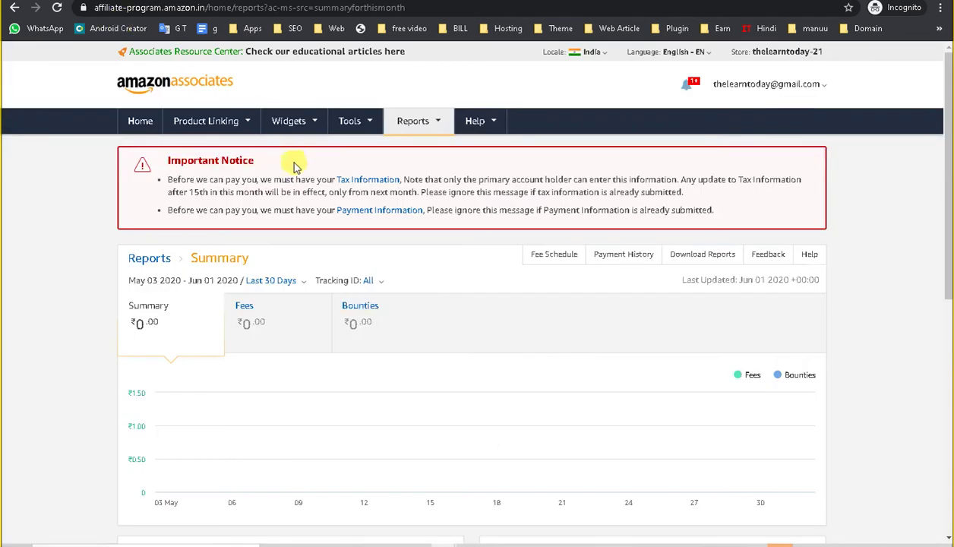
- Open Tools > Product Advertising API in Amazon Associates and select the store's tracking ID
{"action": "mouse_move", "coordinate": [305, 127]}
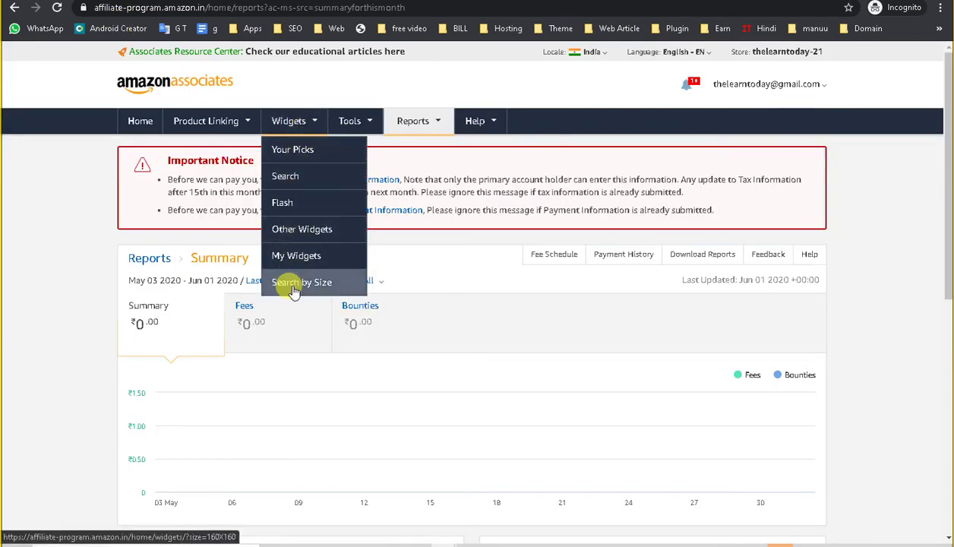
{"action": "mouse_move", "coordinate": [220, 121]}
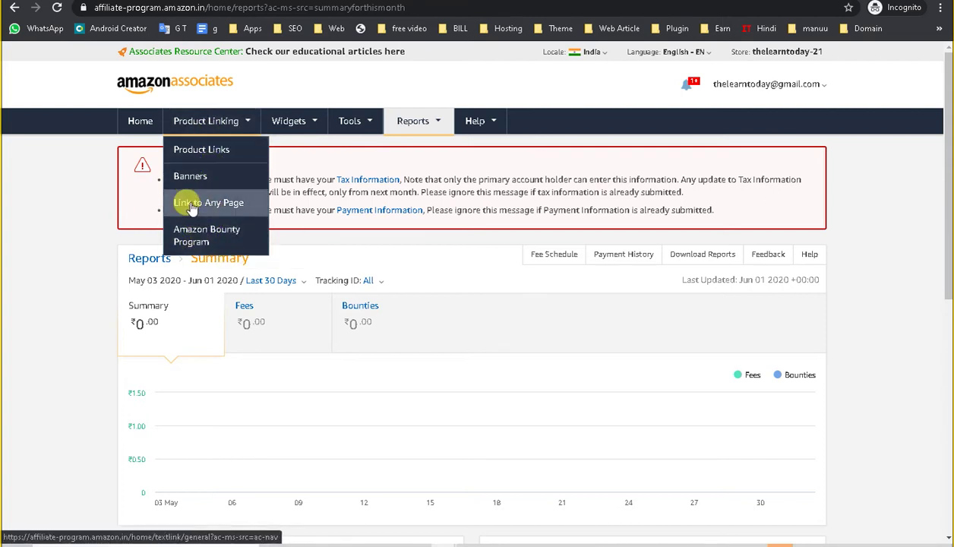
{"action": "mouse_move", "coordinate": [357, 121]}
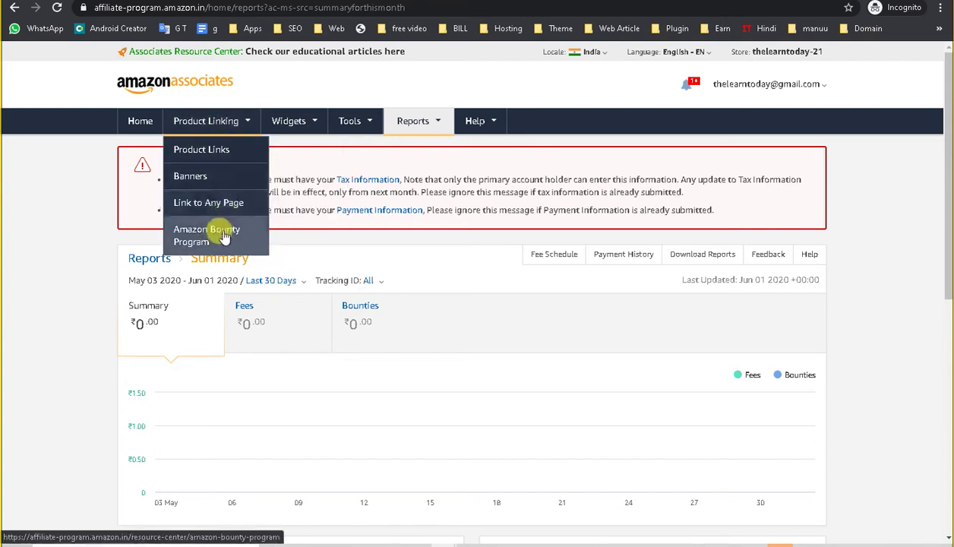
{"action": "mouse_move", "coordinate": [424, 123]}
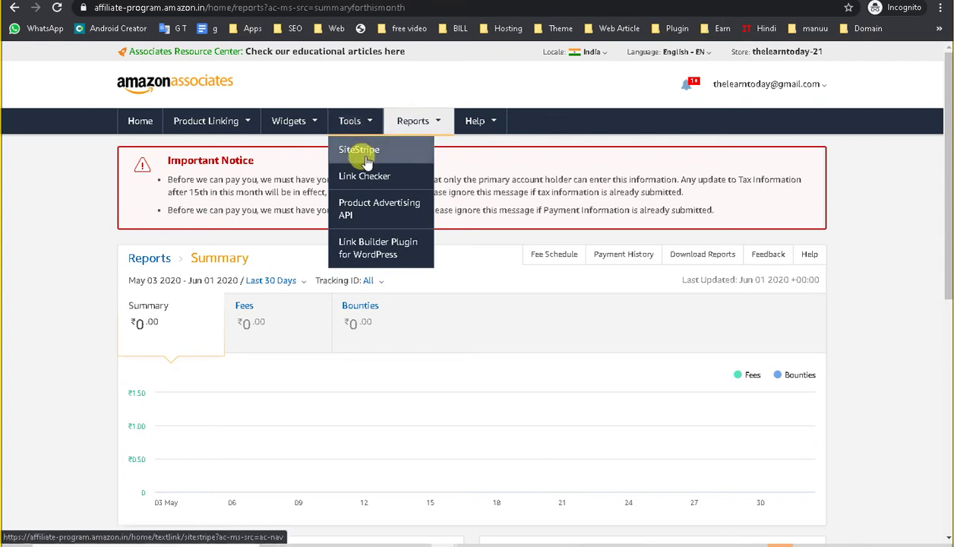
{"action": "left_click", "coordinate": [408, 213]}
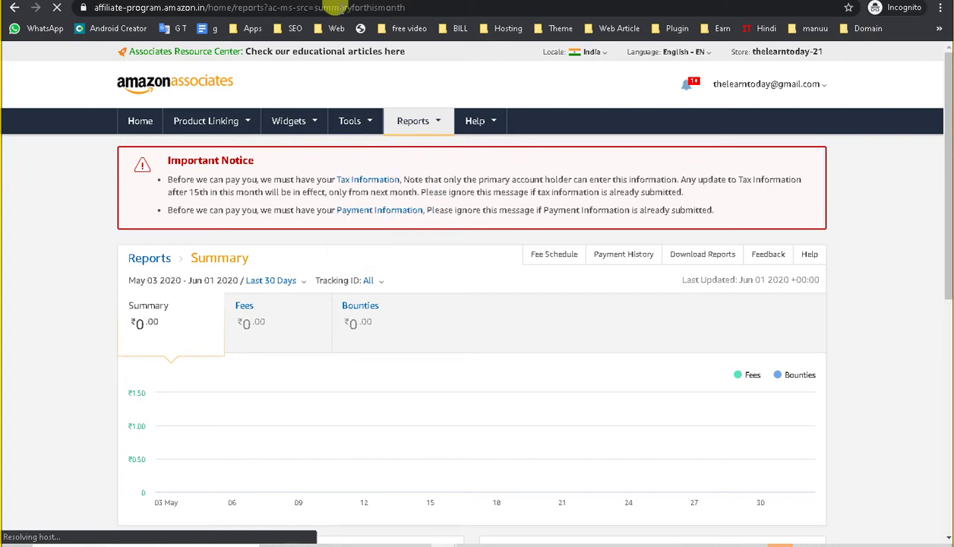
{"action": "left_click", "coordinate": [329, 3]}
{"action": "left_click", "coordinate": [86, 3]}
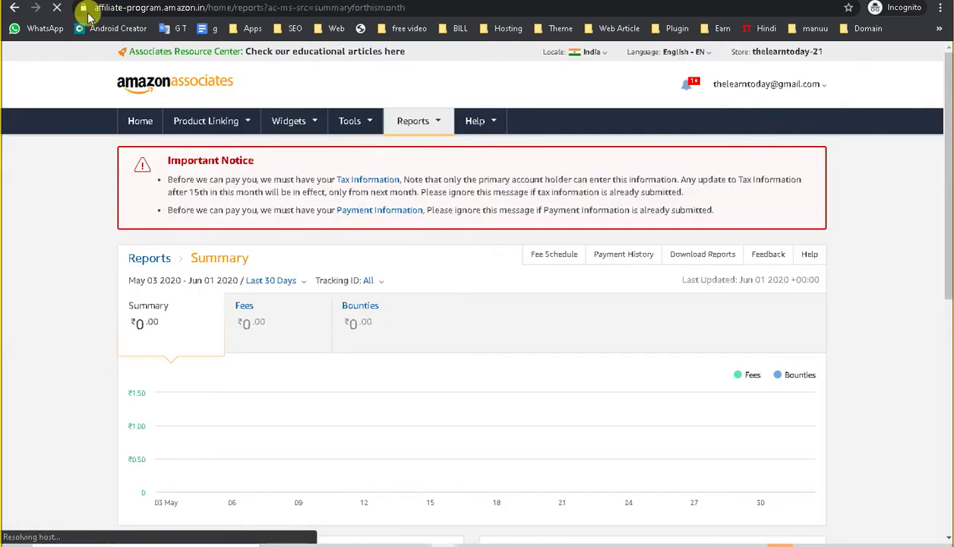
{"action": "left_click_drag", "start_coordinate": [841, 55], "coordinate": [753, 57]}
{"action": "left_click", "coordinate": [849, 76]}
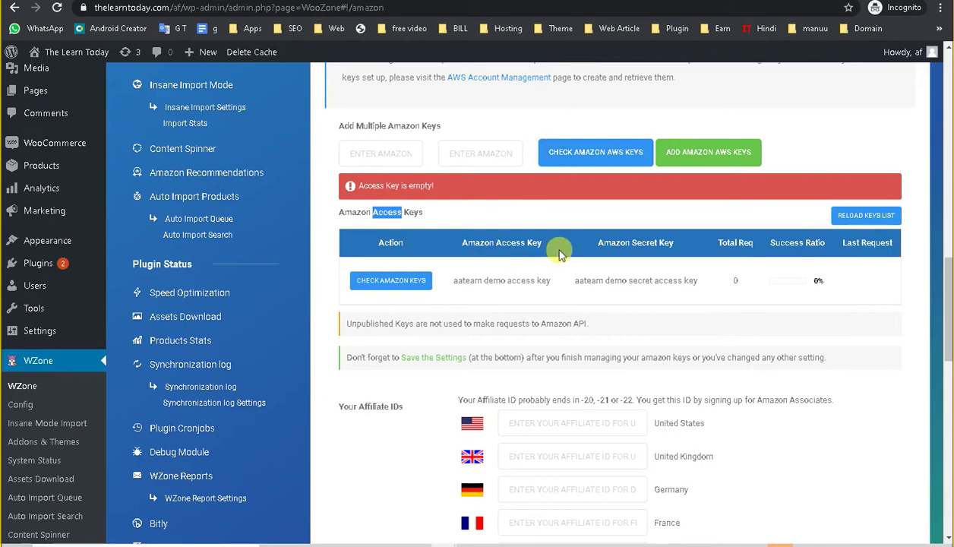
- Choose India as the WooZone Main Affiliate ID country
{"action": "scroll", "coordinate": [558, 251], "scroll_direction": "down", "scroll_amount": 5}
{"action": "left_click", "coordinate": [542, 327]}
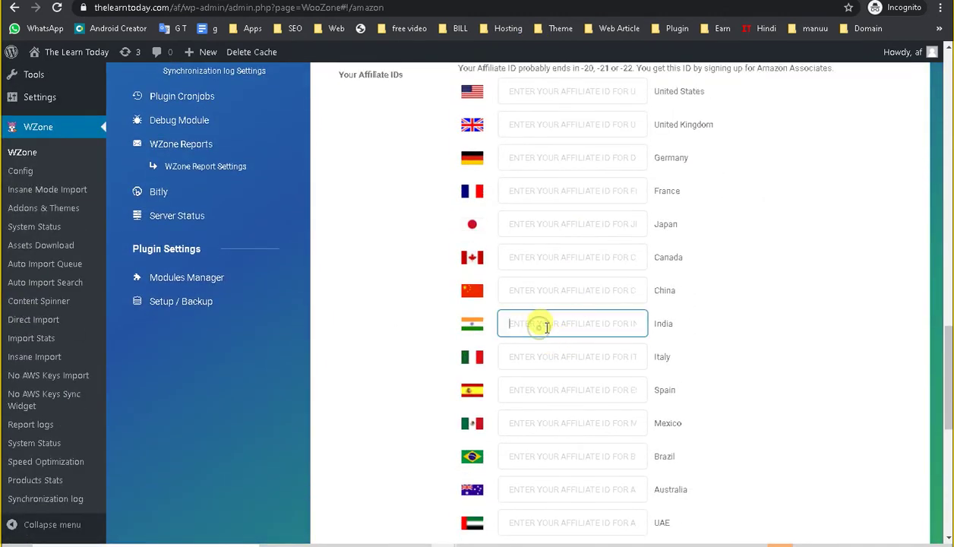
{"action": "scroll", "coordinate": [632, 327], "scroll_direction": "down", "scroll_amount": 4}
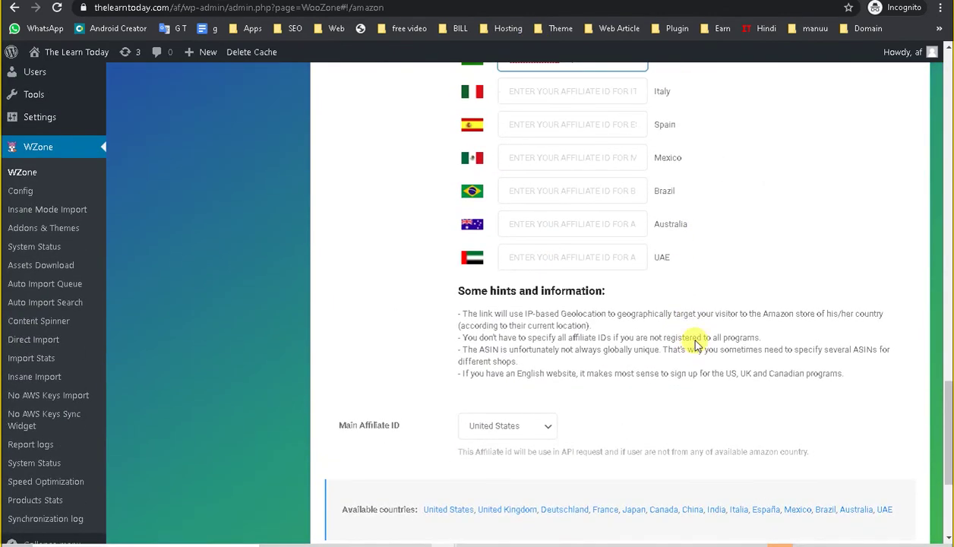
{"action": "scroll", "coordinate": [761, 310], "scroll_direction": "down", "scroll_amount": 3}
{"action": "left_click", "coordinate": [509, 191]}
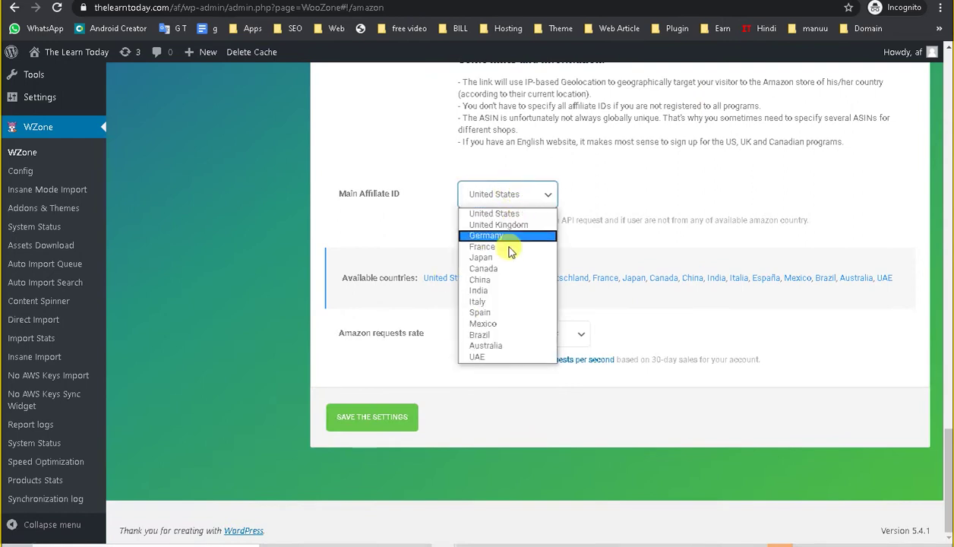
{"action": "left_click", "coordinate": [497, 291]}
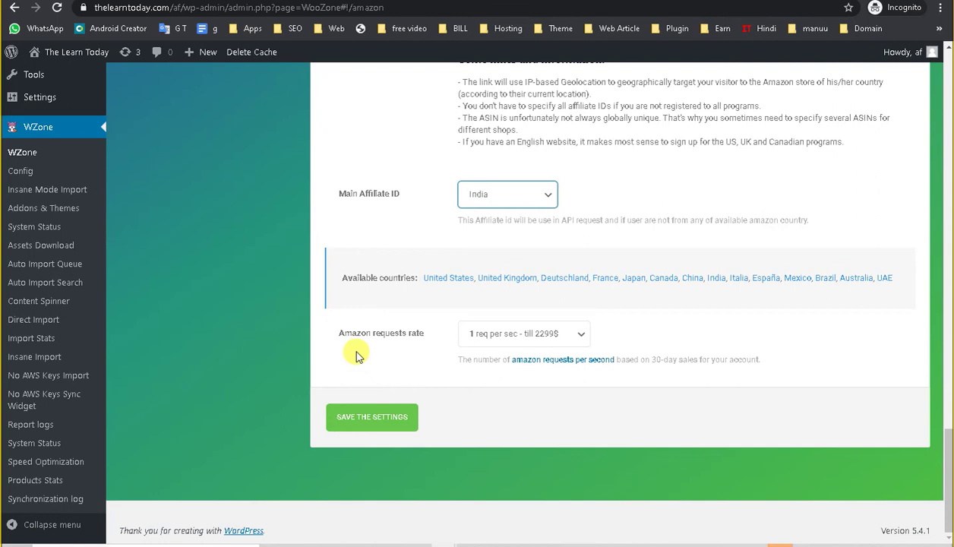
- Leave the requests rate at 1 req per sec and save the Amazon settings
{"action": "left_click", "coordinate": [557, 336]}
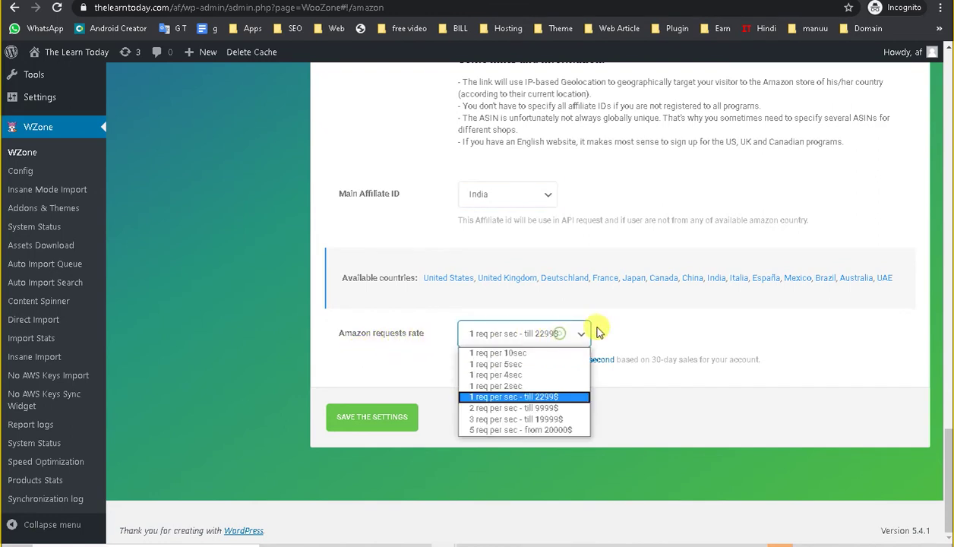
{"action": "left_click", "coordinate": [647, 316]}
{"action": "left_click", "coordinate": [338, 418]}
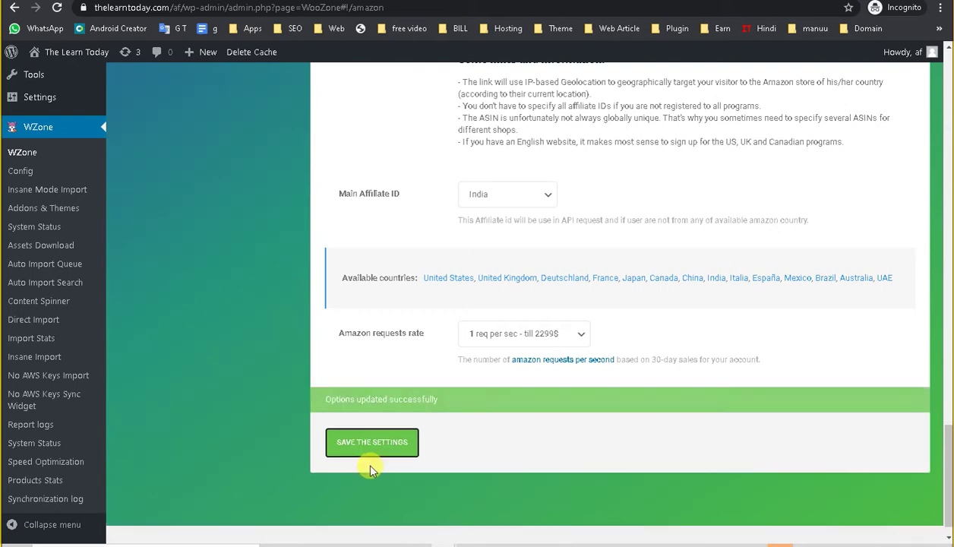
{"action": "double_click", "coordinate": [426, 400]}
{"action": "scroll", "coordinate": [750, 303], "scroll_direction": "up", "scroll_amount": 7}
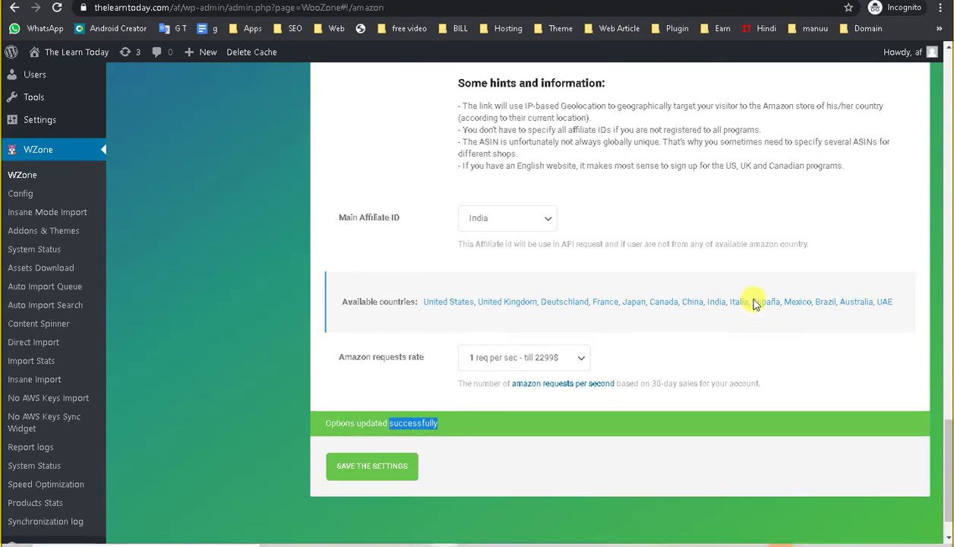
{"action": "scroll", "coordinate": [676, 304], "scroll_direction": "up", "scroll_amount": 4}
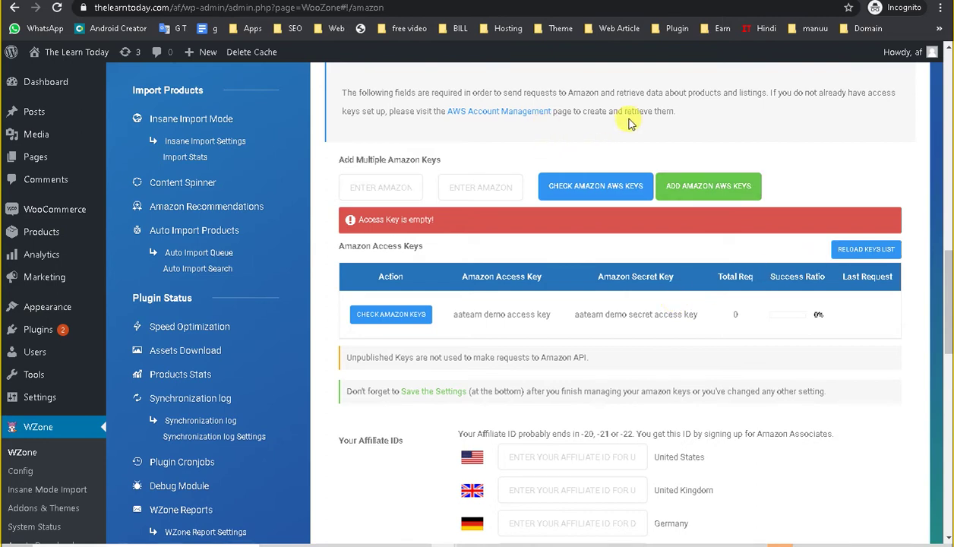
{"action": "left_click", "coordinate": [619, 190]}
{"action": "scroll", "coordinate": [320, 313], "scroll_direction": "down", "scroll_amount": 2}
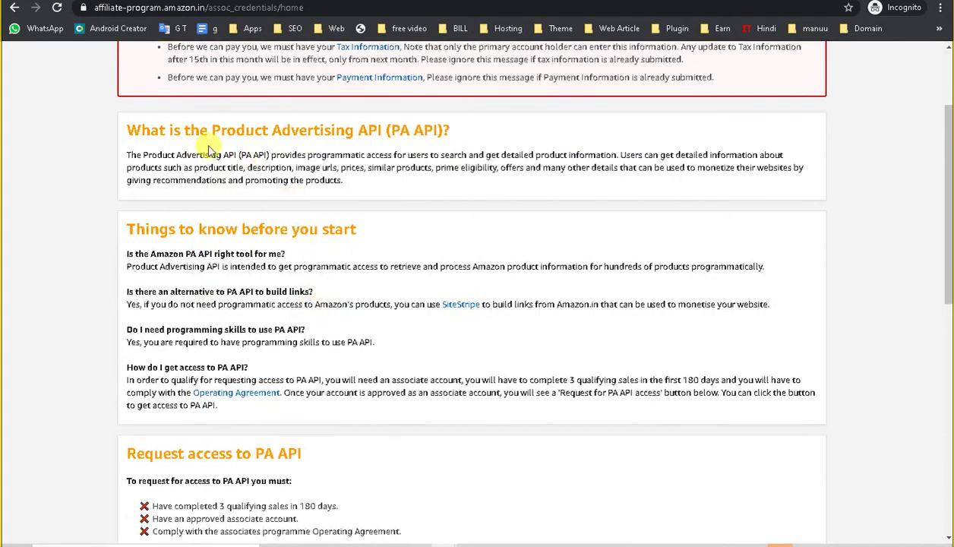
{"action": "left_click_drag", "start_coordinate": [129, 129], "coordinate": [484, 128]}
{"action": "scroll", "coordinate": [482, 204], "scroll_direction": "down", "scroll_amount": 5}
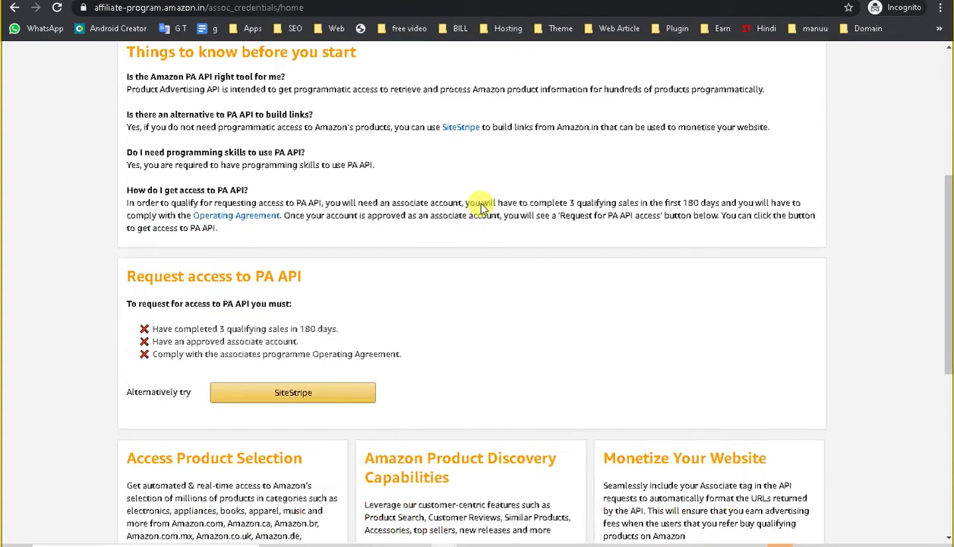
{"action": "scroll", "coordinate": [61, 255], "scroll_direction": "down", "scroll_amount": 4}
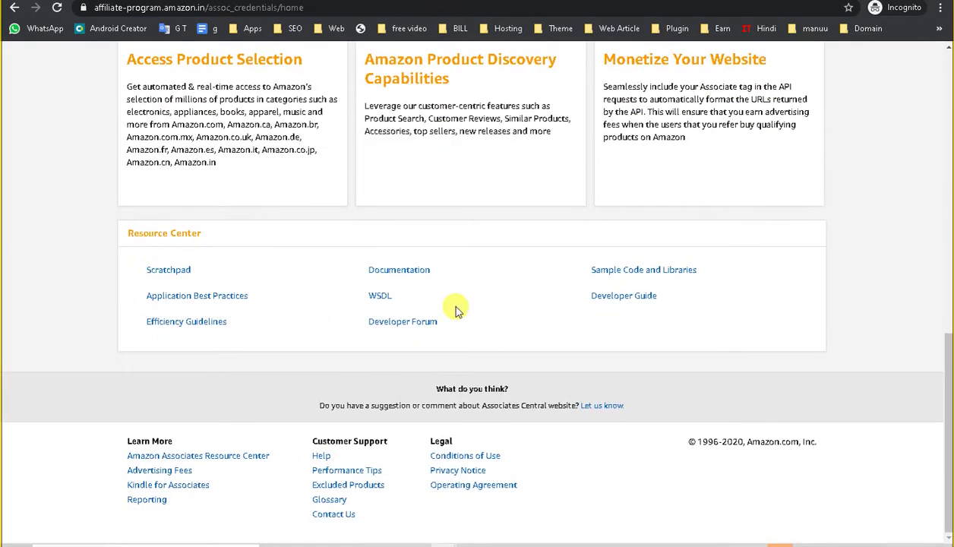
{"action": "scroll", "coordinate": [448, 301], "scroll_direction": "up", "scroll_amount": 4}
{"action": "scroll", "coordinate": [272, 266], "scroll_direction": "up", "scroll_amount": 8}
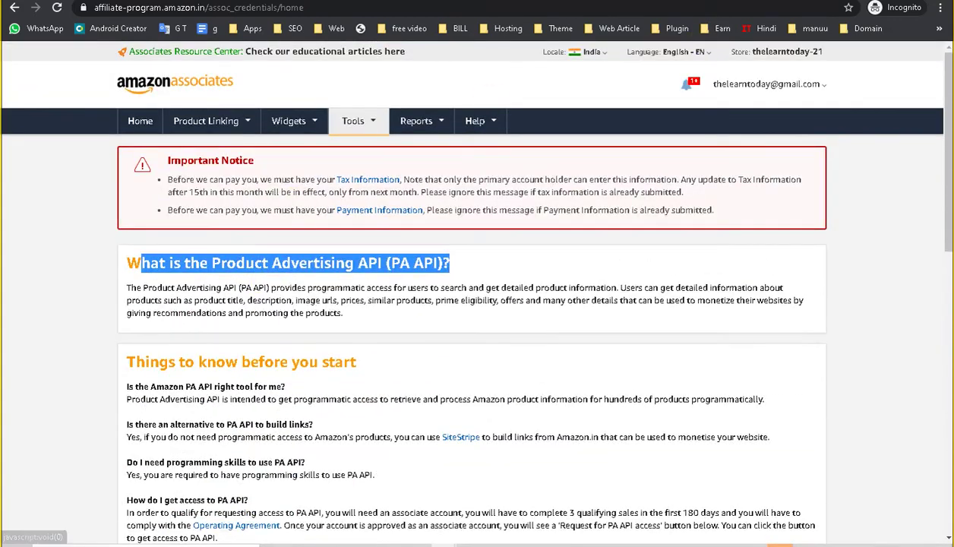
{"action": "key", "text": "alt+Tab"}
{"action": "scroll", "coordinate": [465, 351], "scroll_direction": "up", "scroll_amount": 5}
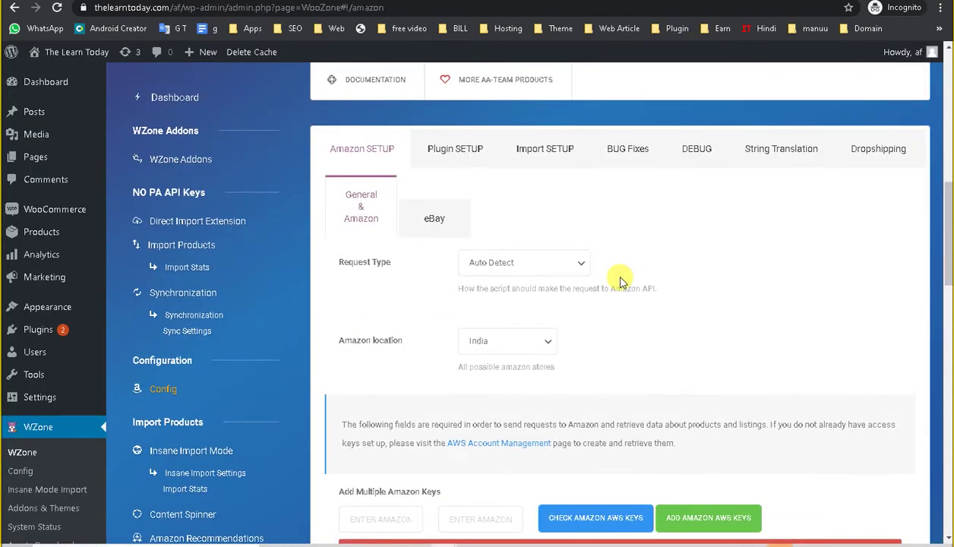
- Open the WZone dashboard, browse its module tiles, and launch the setup wizard
{"action": "scroll", "coordinate": [619, 282], "scroll_direction": "up", "scroll_amount": 4}
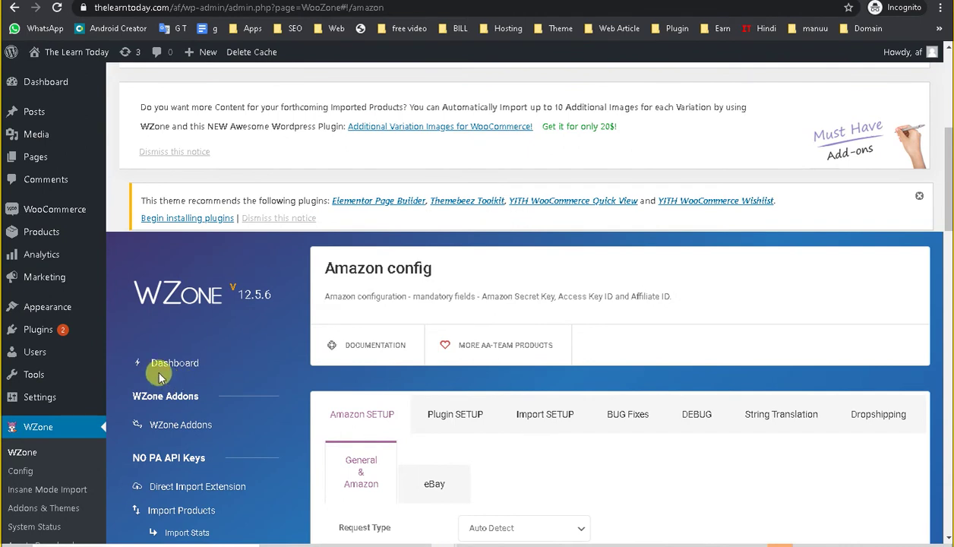
{"action": "left_click", "coordinate": [173, 369]}
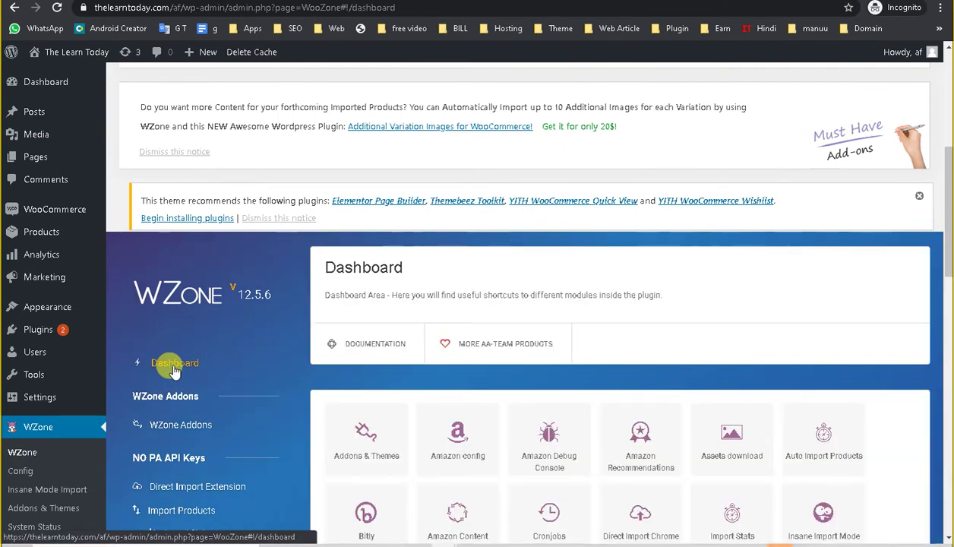
{"action": "scroll", "coordinate": [174, 370], "scroll_direction": "down", "scroll_amount": 4}
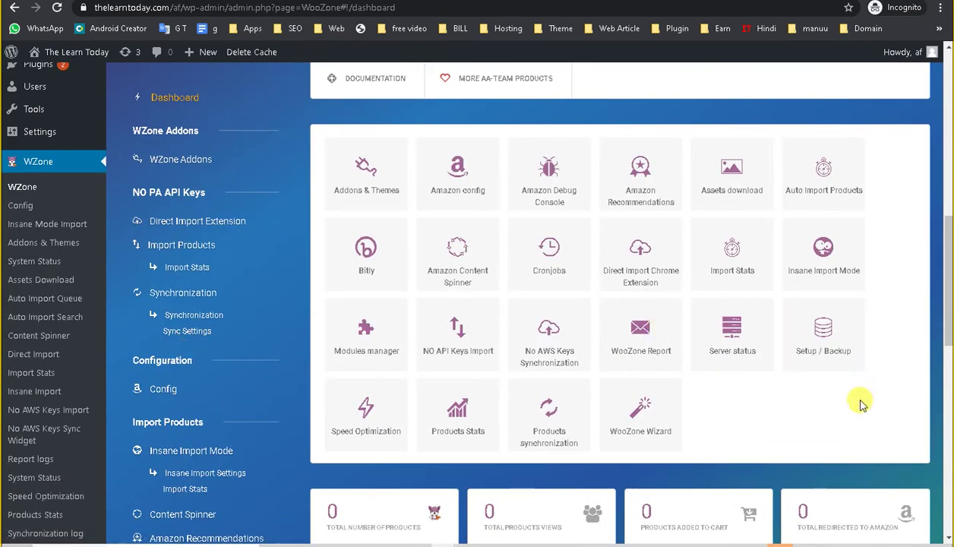
{"action": "scroll", "coordinate": [372, 330], "scroll_direction": "down", "scroll_amount": 3}
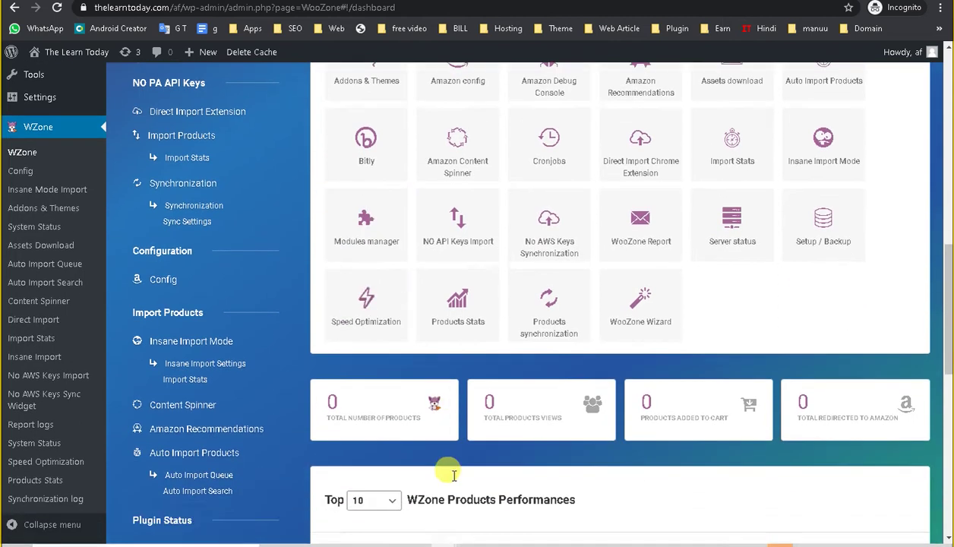
{"action": "scroll", "coordinate": [454, 480], "scroll_direction": "up", "scroll_amount": 3}
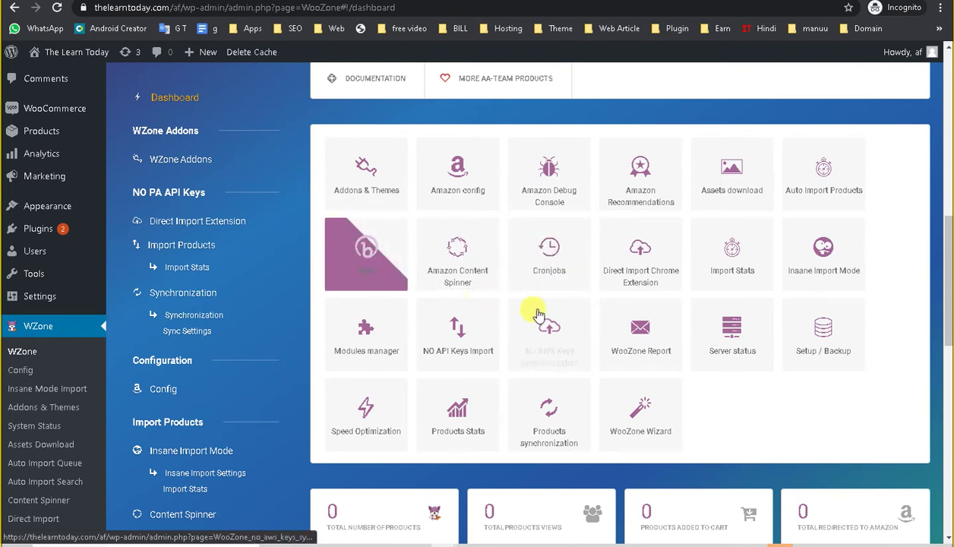
{"action": "scroll", "coordinate": [558, 365], "scroll_direction": "down", "scroll_amount": 1}
{"action": "scroll", "coordinate": [546, 367], "scroll_direction": "down", "scroll_amount": 1}
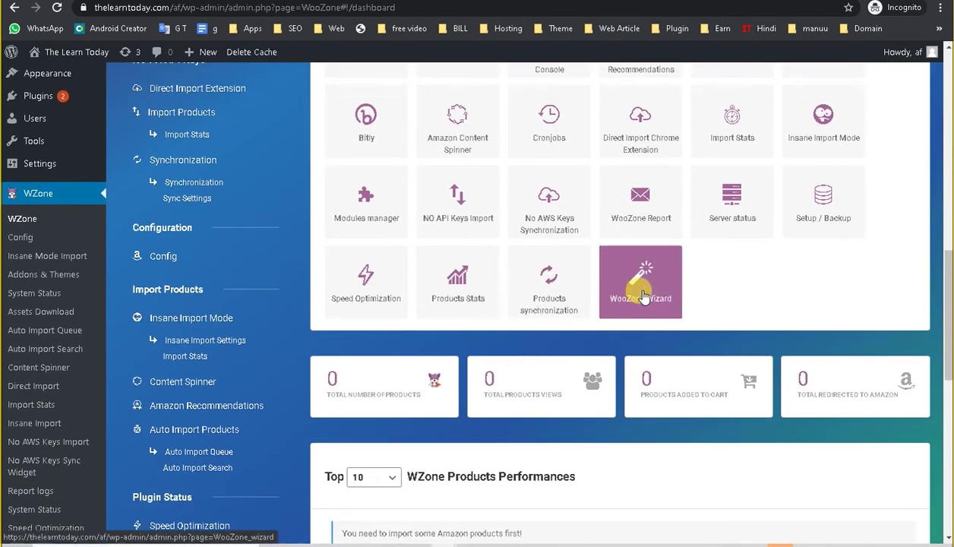
{"action": "left_click", "coordinate": [643, 296]}
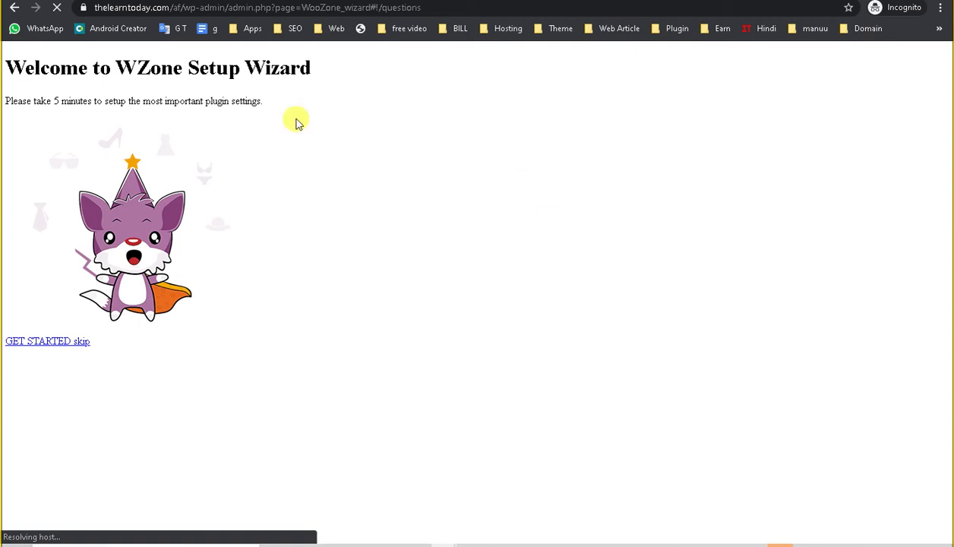
- Answer the wizard questions: site type Other, Fresh Install, and earning money from affiliation
{"action": "scroll", "coordinate": [437, 262], "scroll_direction": "down", "scroll_amount": 5}
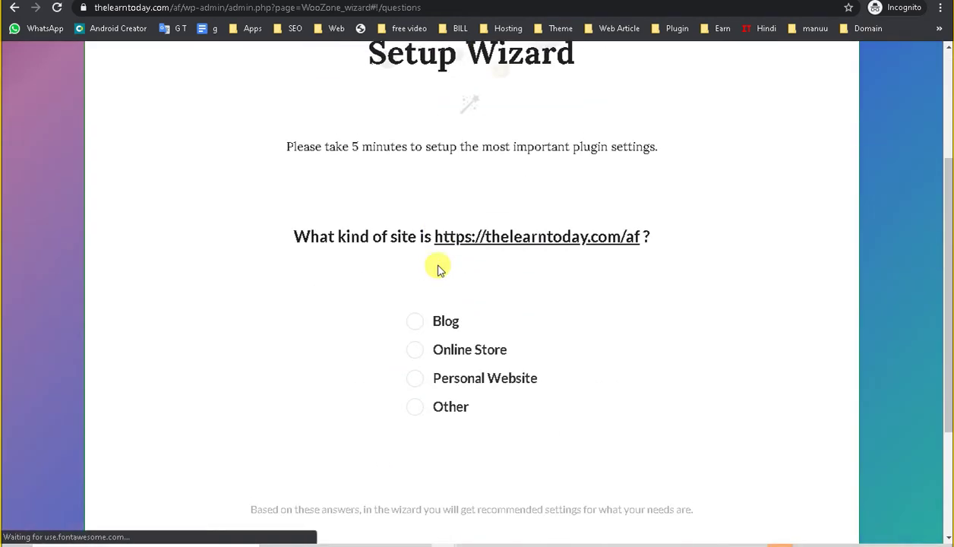
{"action": "left_click", "coordinate": [440, 270]}
{"action": "left_click", "coordinate": [440, 272]}
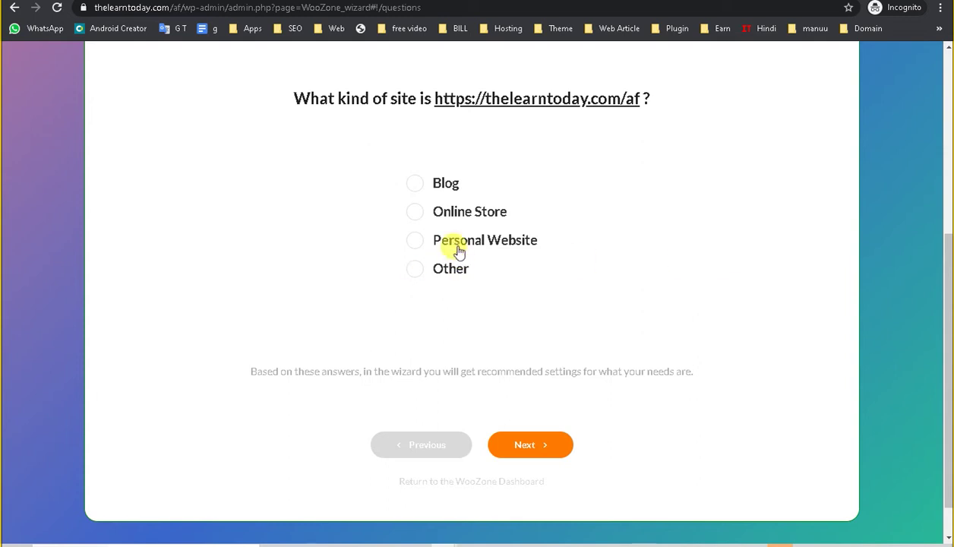
{"action": "left_click", "coordinate": [524, 447]}
{"action": "left_click", "coordinate": [387, 196]}
{"action": "left_click", "coordinate": [536, 402]}
{"action": "left_click", "coordinate": [520, 448]}
{"action": "left_click", "coordinate": [228, 186]}
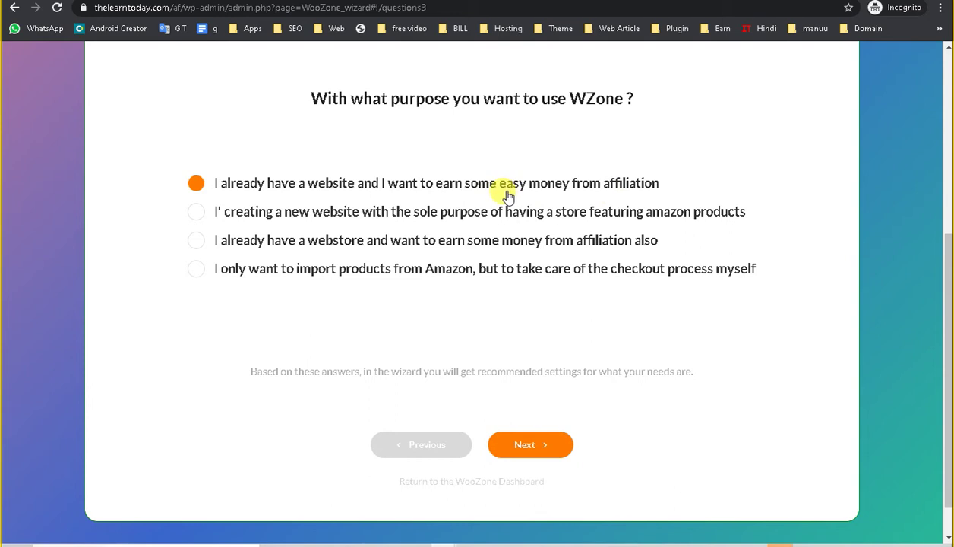
{"action": "left_click", "coordinate": [538, 447]}
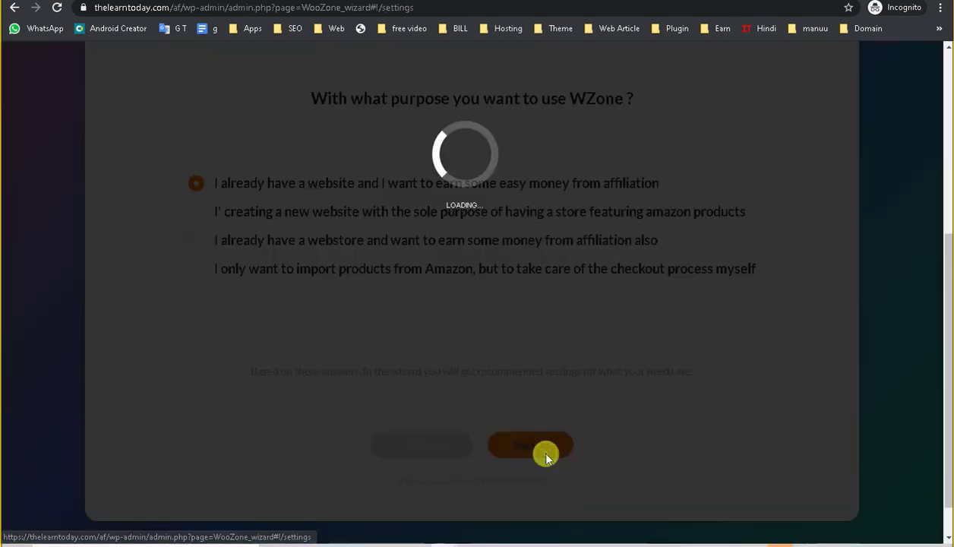
- Enable On Site Cart and Checkout E-mail, then advance to Prices Setup
{"action": "scroll", "coordinate": [473, 304], "scroll_direction": "up", "scroll_amount": 3}
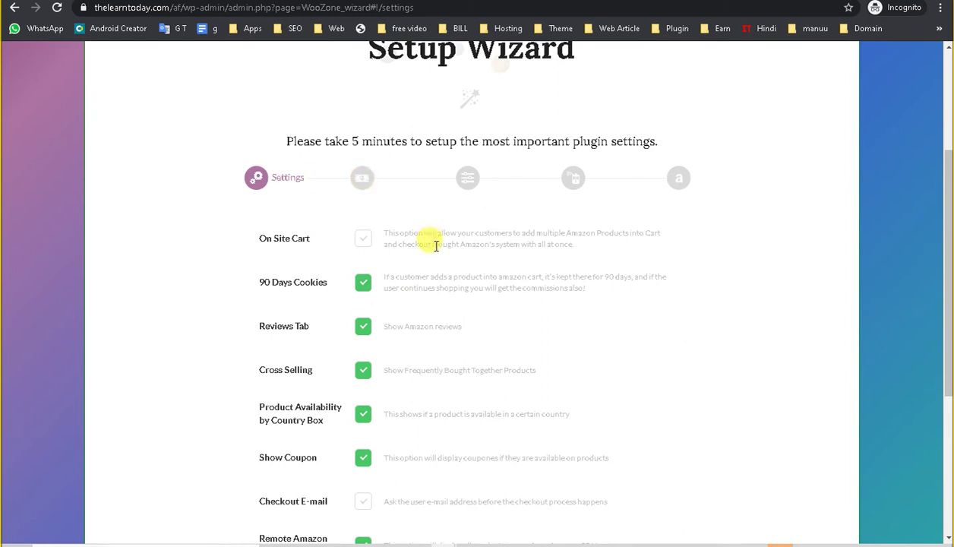
{"action": "left_click", "coordinate": [364, 242]}
{"action": "scroll", "coordinate": [496, 265], "scroll_direction": "up", "scroll_amount": 1}
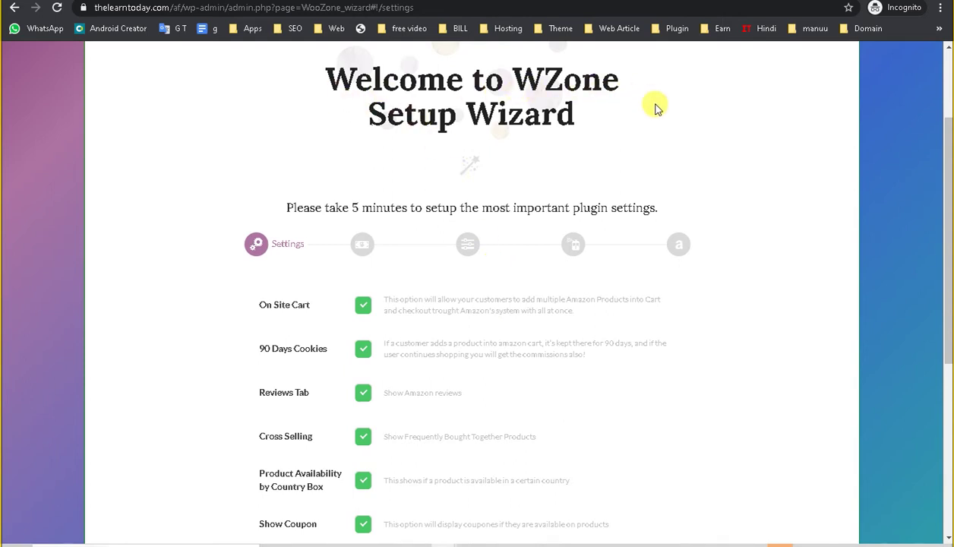
{"action": "scroll", "coordinate": [654, 147], "scroll_direction": "down", "scroll_amount": 3}
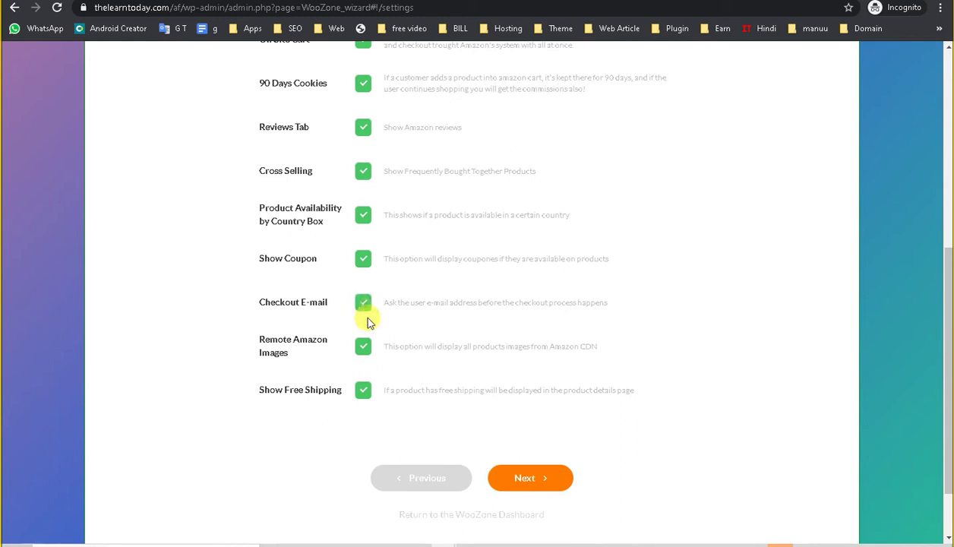
{"action": "left_click", "coordinate": [515, 471]}
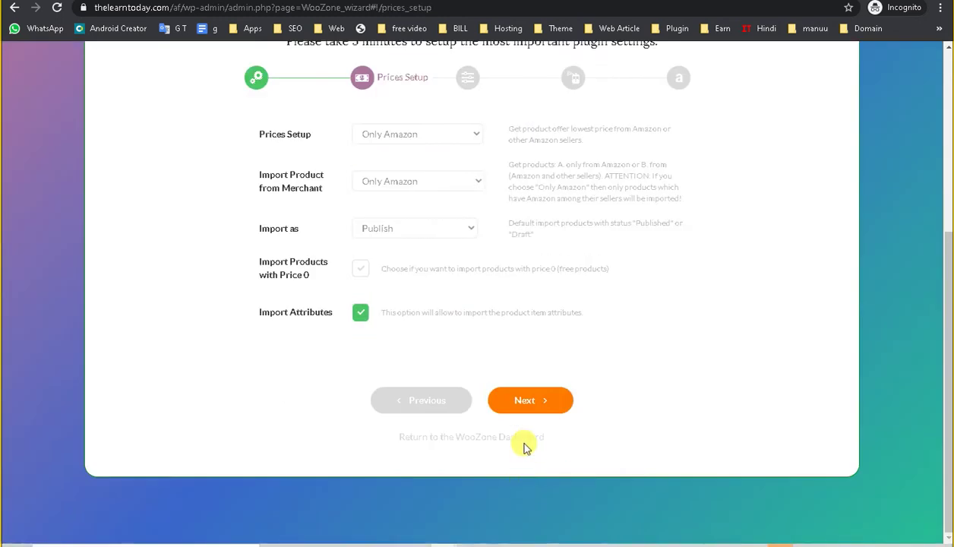
- Keep Only Amazon as the price source and allow importing products with price 0
{"action": "scroll", "coordinate": [517, 433], "scroll_direction": "up", "scroll_amount": 2}
{"action": "left_click", "coordinate": [462, 267]}
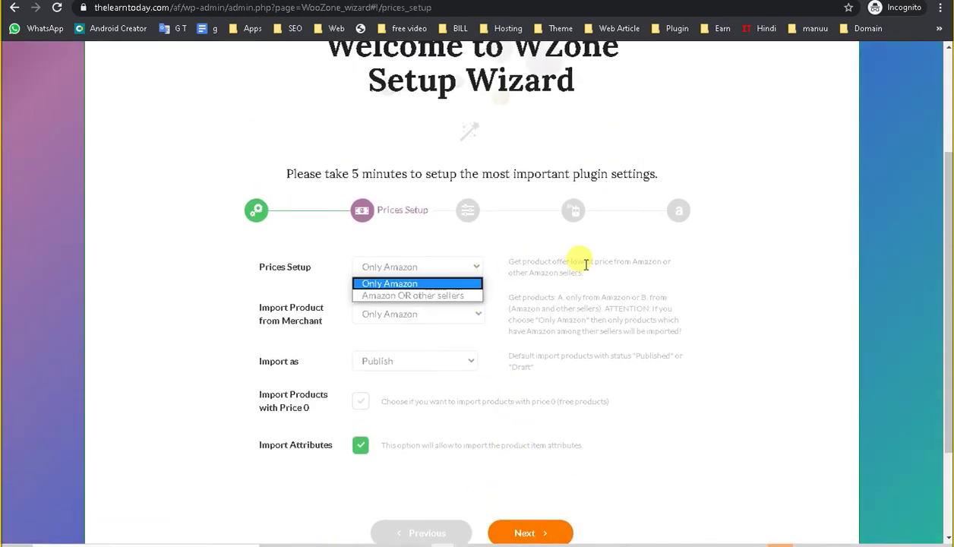
{"action": "left_click_drag", "start_coordinate": [585, 265], "coordinate": [582, 264]}
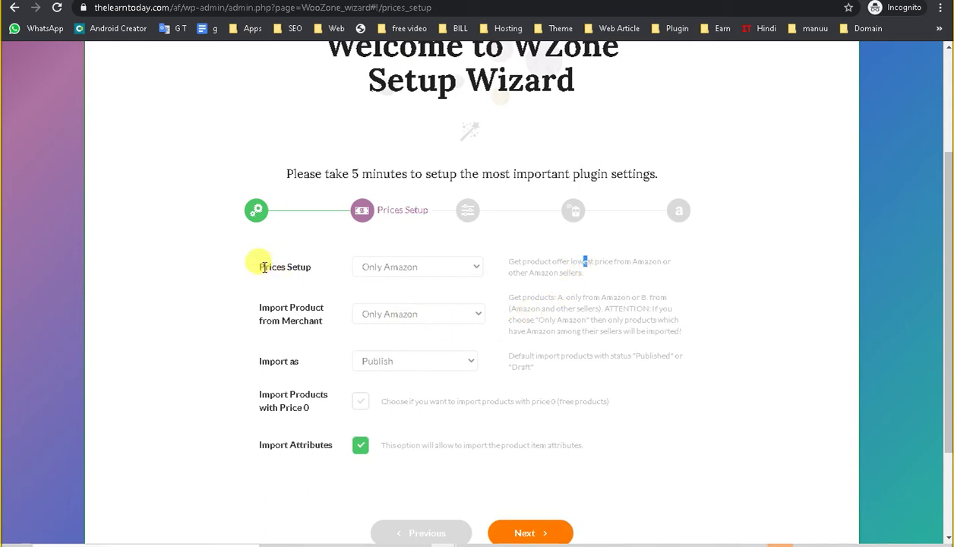
{"action": "left_click_drag", "start_coordinate": [262, 267], "coordinate": [310, 268]}
{"action": "left_click", "coordinate": [448, 313]}
{"action": "left_click", "coordinate": [563, 313]}
{"action": "scroll", "coordinate": [578, 325], "scroll_direction": "down", "scroll_amount": 1}
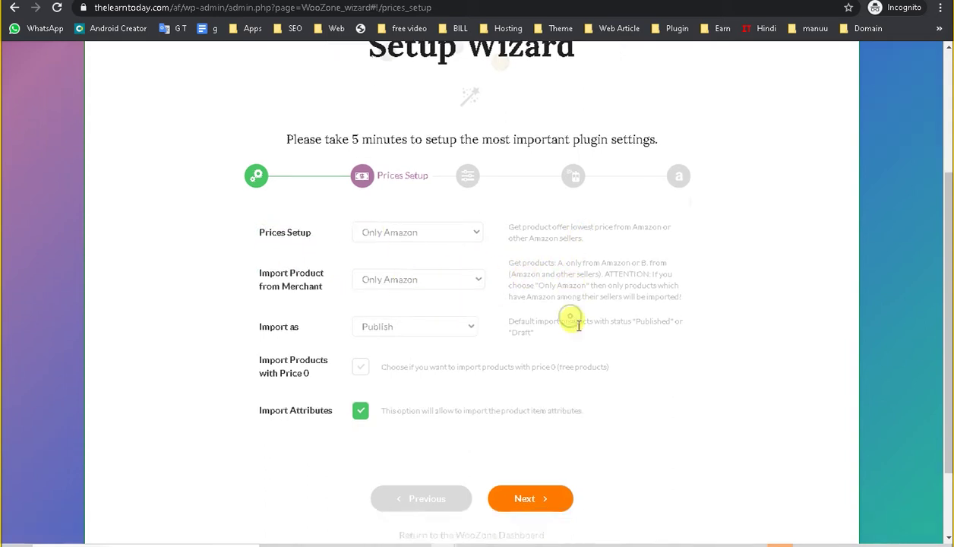
{"action": "scroll", "coordinate": [578, 325], "scroll_direction": "down", "scroll_amount": 2}
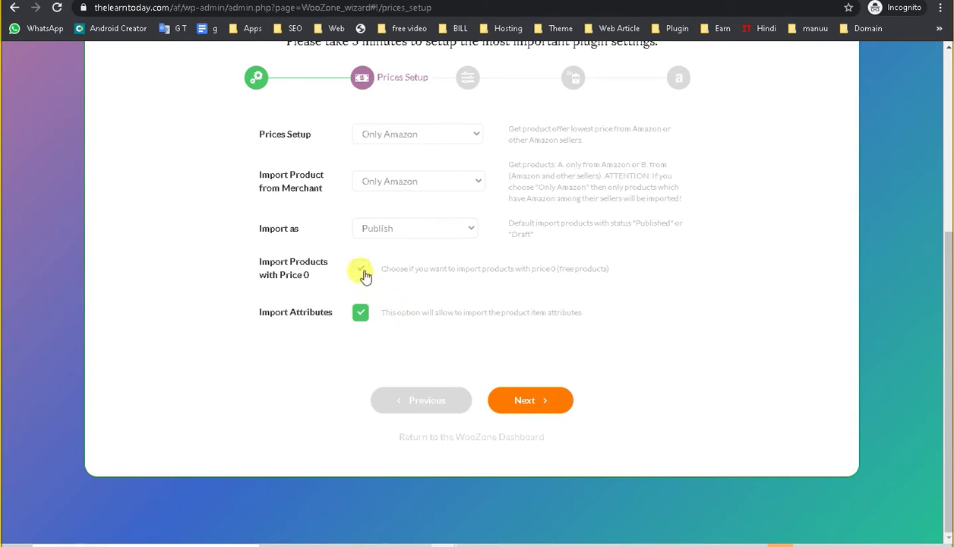
{"action": "left_click", "coordinate": [522, 398]}
{"action": "left_click", "coordinate": [528, 397]}
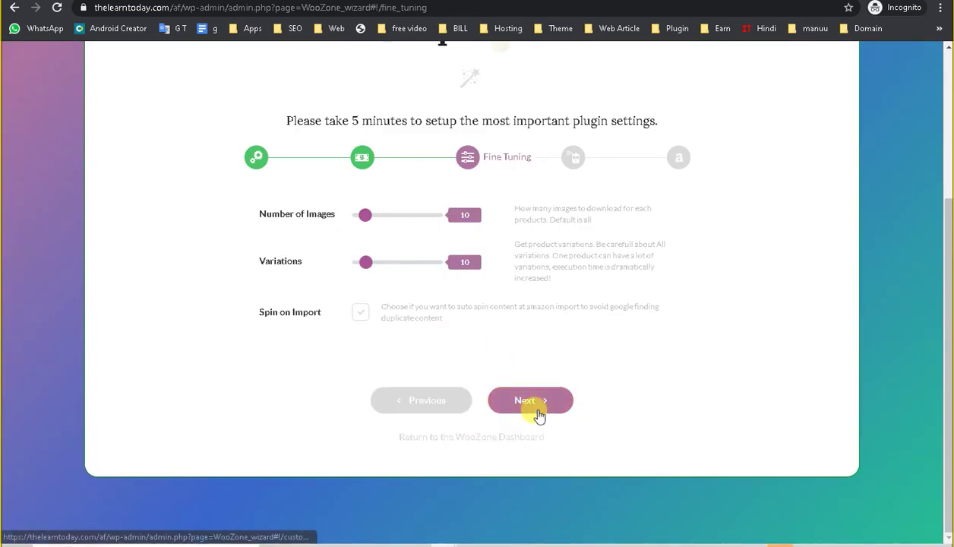
- Set the buy button text to 'Buy On Amazon', opening in the same tab
{"action": "left_click", "coordinate": [538, 408]}
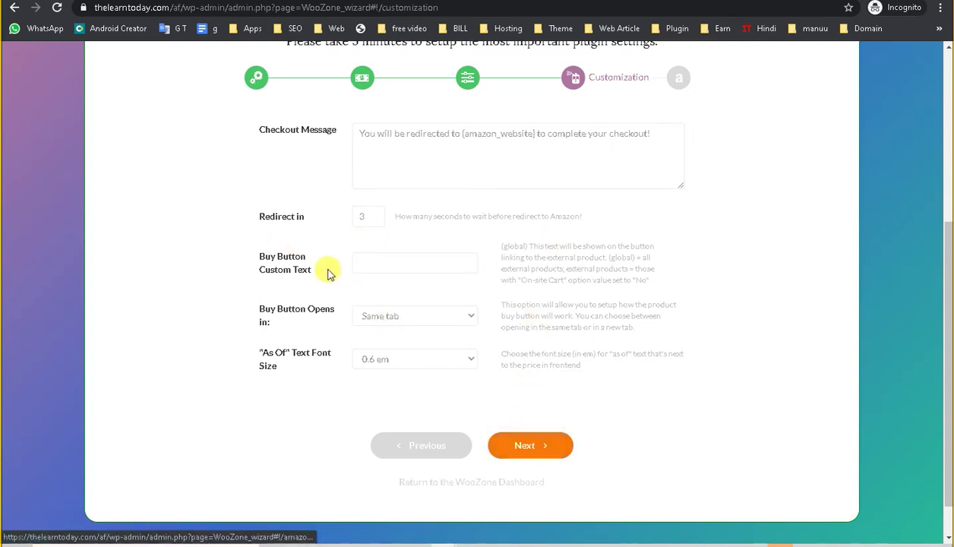
{"action": "left_click", "coordinate": [366, 263]}
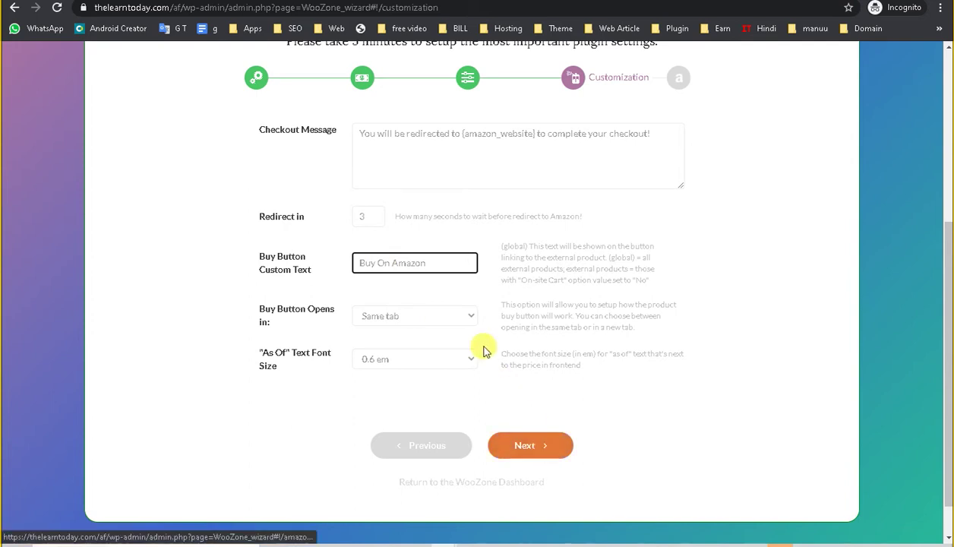
{"action": "left_click", "coordinate": [468, 316]}
{"action": "left_click", "coordinate": [536, 392]}
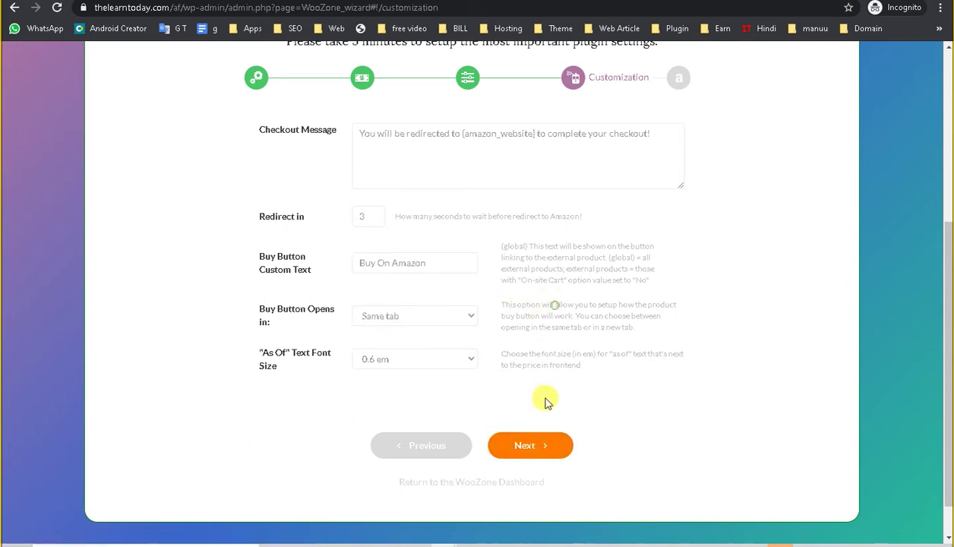
{"action": "left_click", "coordinate": [543, 450]}
- Finish the WZone setup wizard and close it back to the WZone dashboard
{"action": "scroll", "coordinate": [505, 387], "scroll_direction": "down", "scroll_amount": 4}
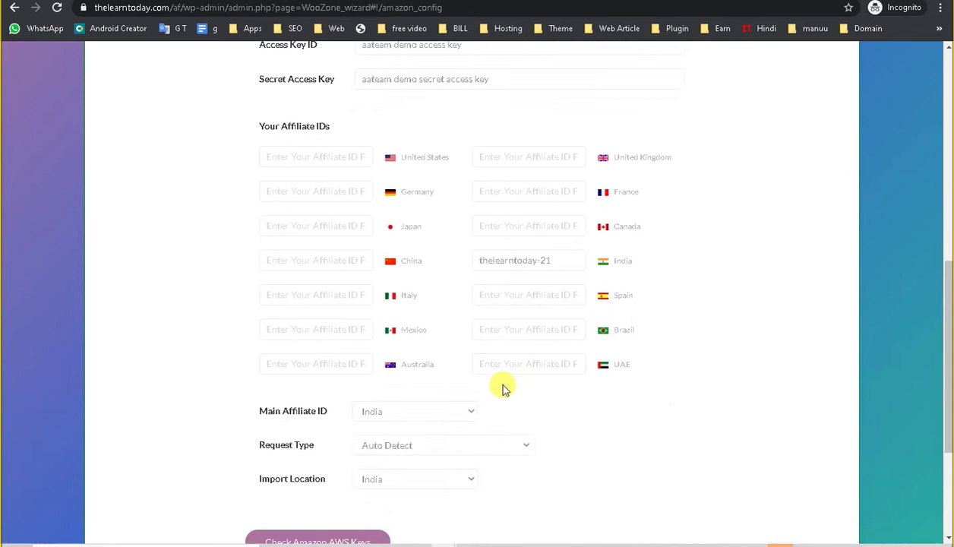
{"action": "left_click_drag", "start_coordinate": [551, 243], "coordinate": [315, 234]}
{"action": "scroll", "coordinate": [752, 345], "scroll_direction": "down", "scroll_amount": 1}
{"action": "scroll", "coordinate": [752, 344], "scroll_direction": "down", "scroll_amount": 3}
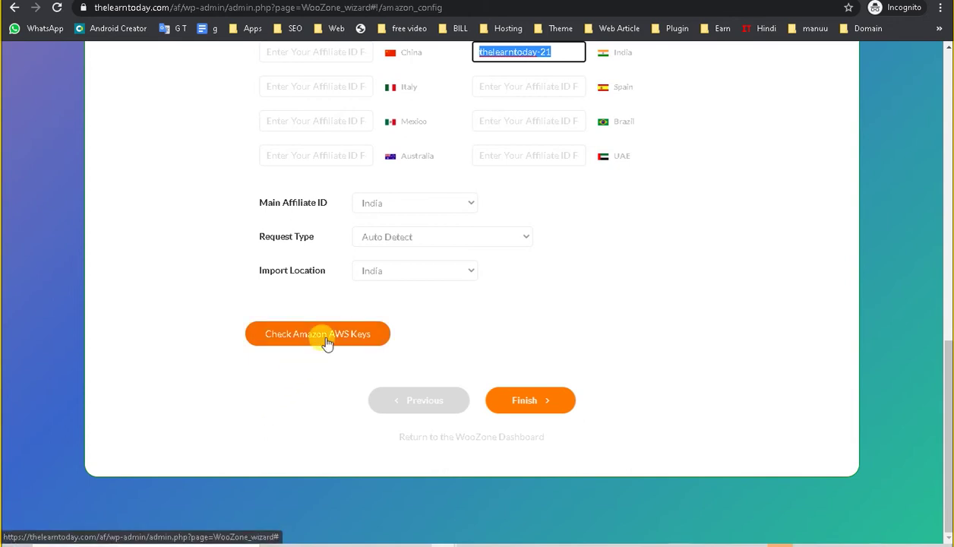
{"action": "left_click", "coordinate": [549, 411]}
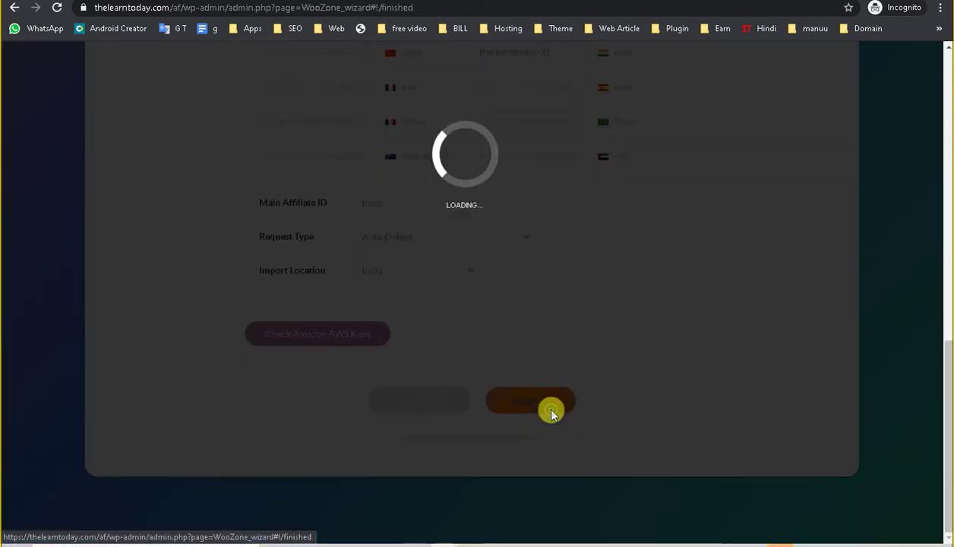
{"action": "left_click", "coordinate": [477, 426]}
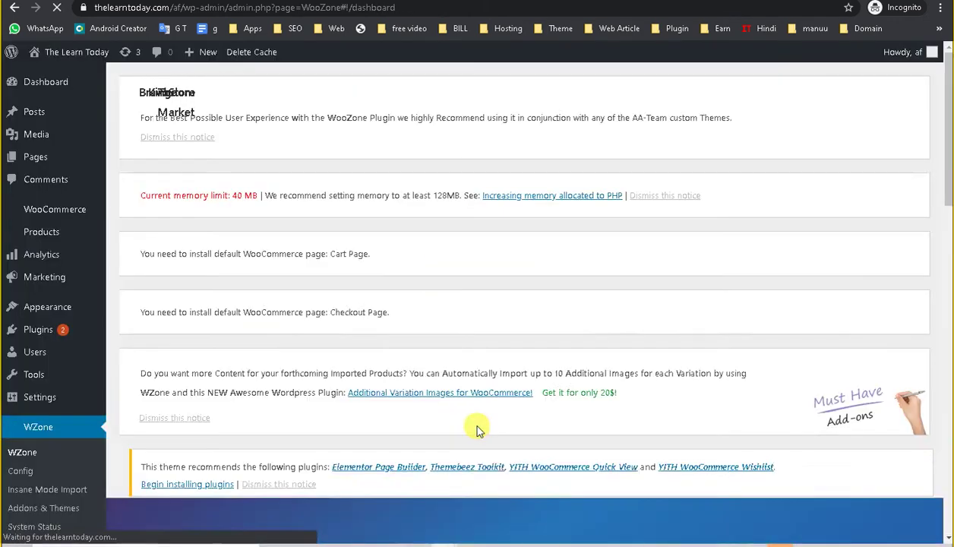
- Scroll the WZone dashboard and go to the WooCommerce Products list
{"action": "scroll", "coordinate": [480, 411], "scroll_direction": "down", "scroll_amount": 8}
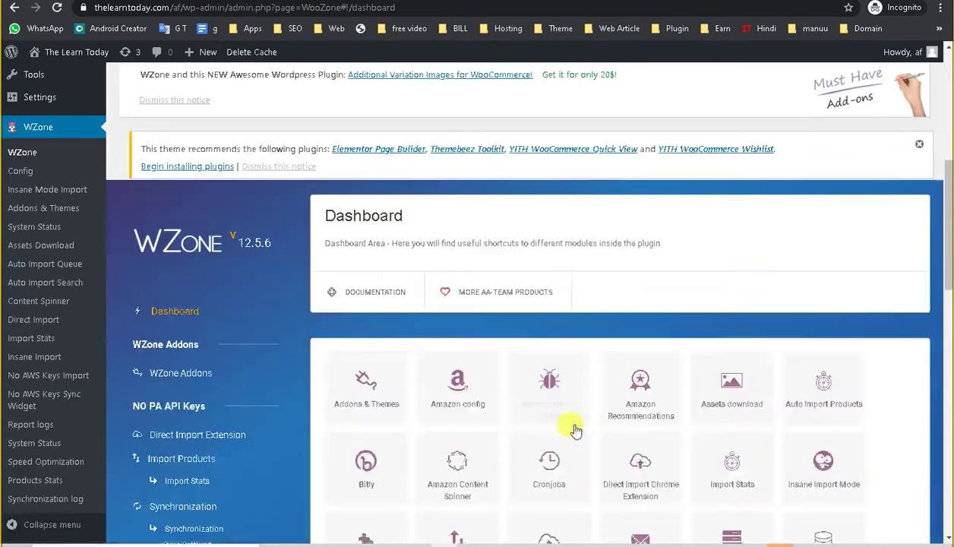
{"action": "scroll", "coordinate": [571, 426], "scroll_direction": "up", "scroll_amount": 5}
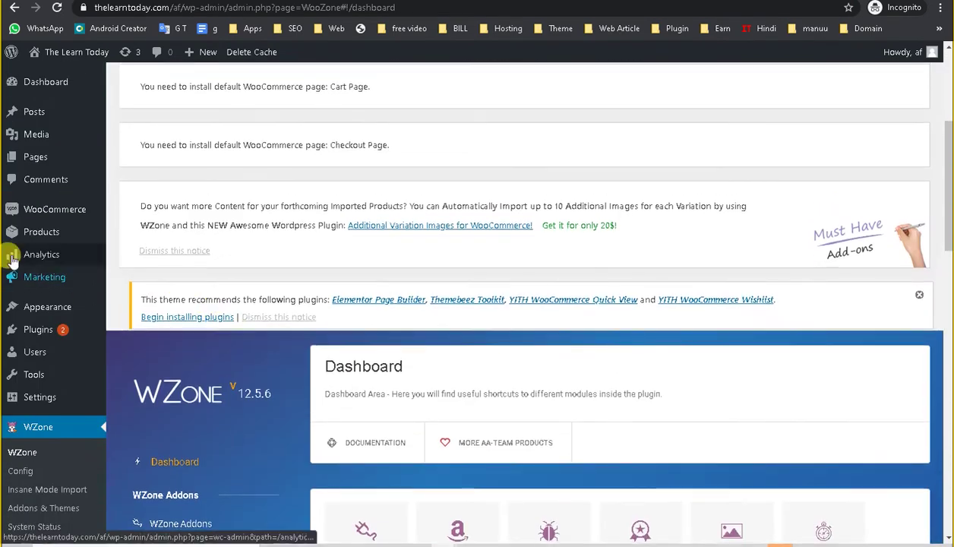
{"action": "left_click", "coordinate": [31, 236]}
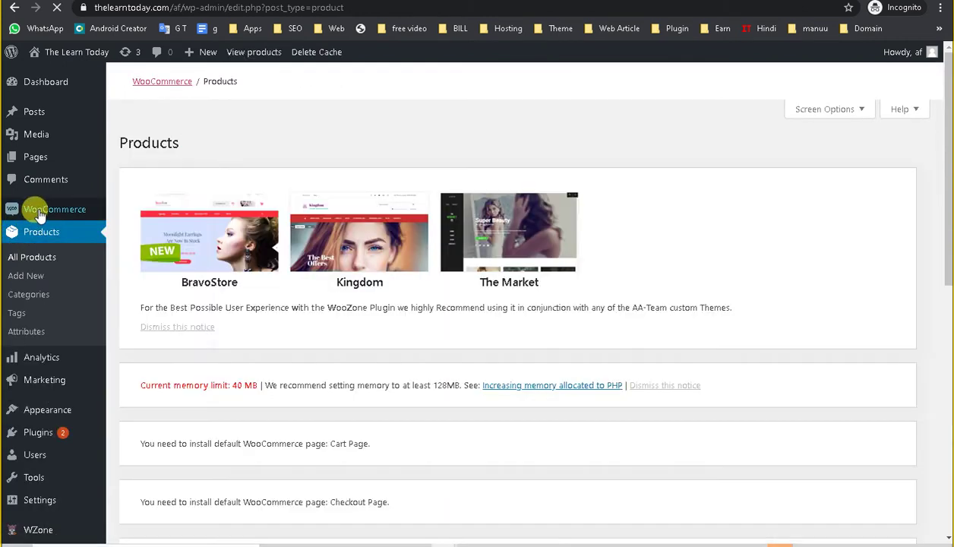
- Visit the WooCommerce Dashboard showing £0.00 sales, then its General settings
{"action": "left_click", "coordinate": [53, 215]}
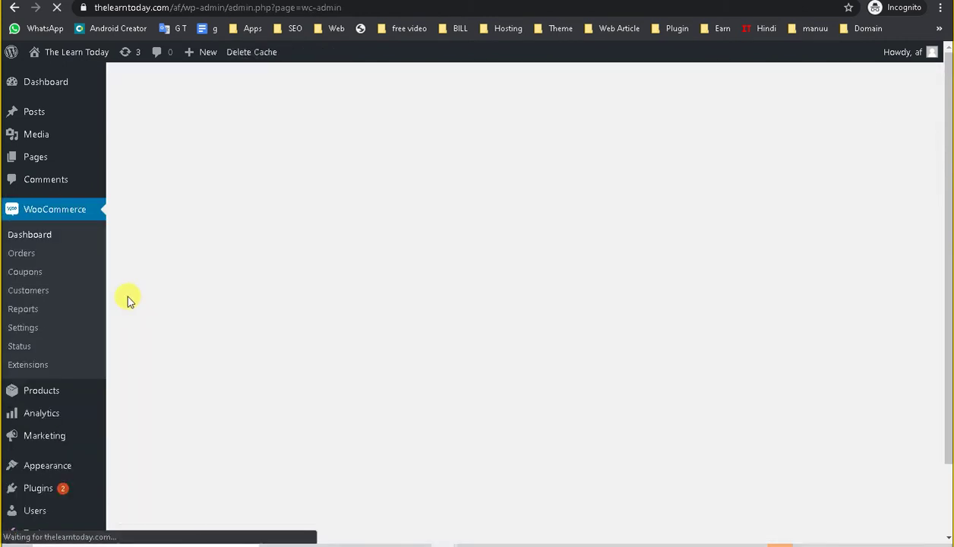
{"action": "scroll", "coordinate": [362, 368], "scroll_direction": "down", "scroll_amount": 2}
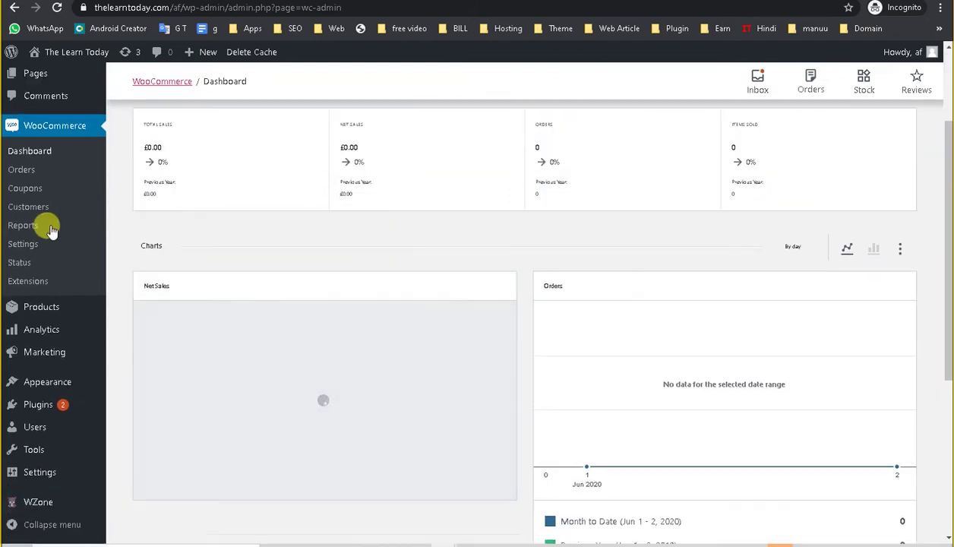
{"action": "scroll", "coordinate": [296, 358], "scroll_direction": "down", "scroll_amount": 3}
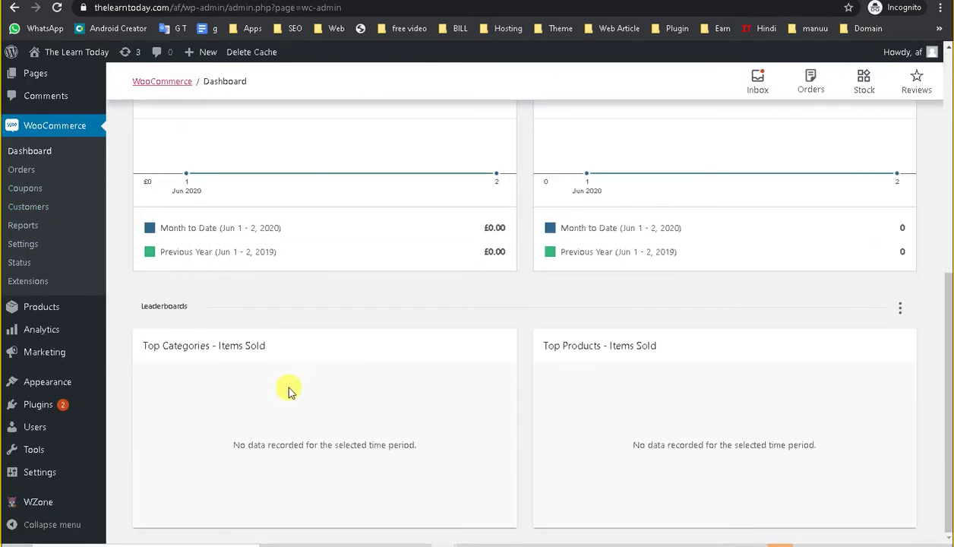
{"action": "left_click", "coordinate": [23, 244]}
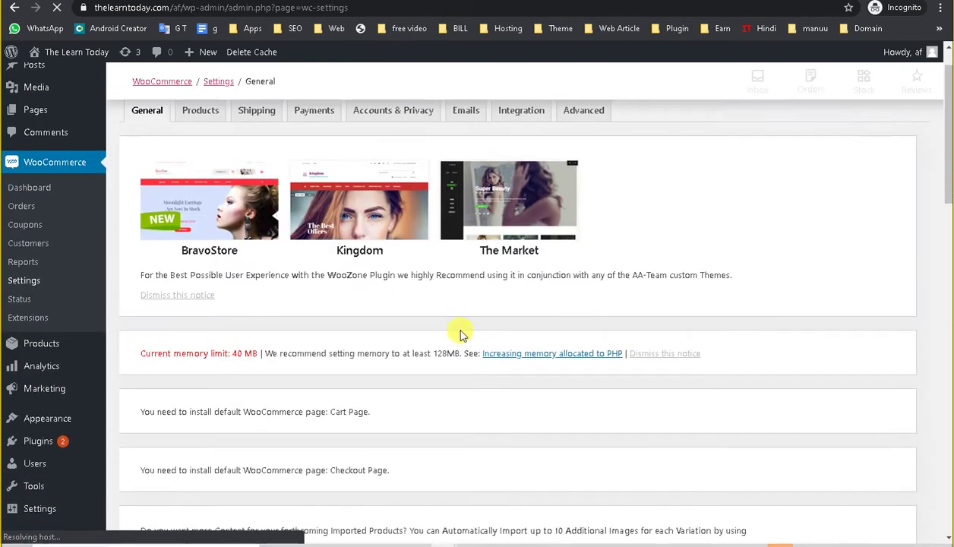
- Autofill the store's address line, city and postcode, keeping United Kingdom as country
{"action": "scroll", "coordinate": [463, 350], "scroll_direction": "down", "scroll_amount": 2}
{"action": "scroll", "coordinate": [469, 371], "scroll_direction": "down", "scroll_amount": 5}
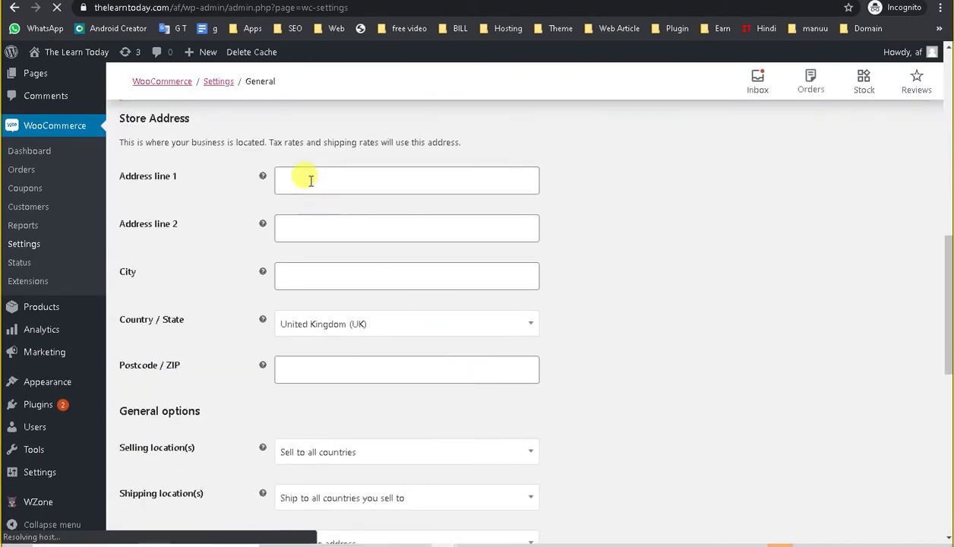
{"action": "left_click", "coordinate": [311, 180]}
{"action": "left_click", "coordinate": [311, 204]}
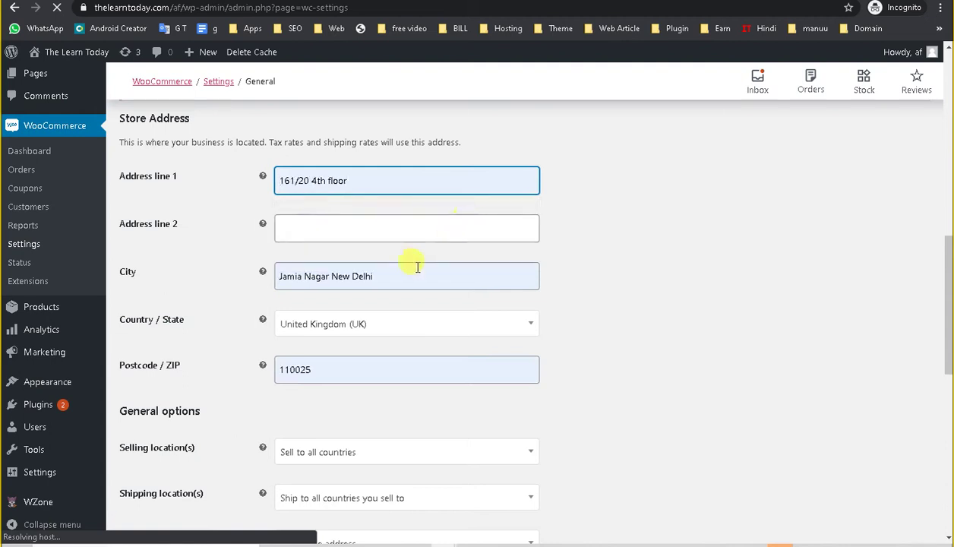
{"action": "scroll", "coordinate": [418, 267], "scroll_direction": "down", "scroll_amount": 2}
{"action": "left_click", "coordinate": [365, 199]}
{"action": "left_click", "coordinate": [370, 197]}
{"action": "left_click", "coordinate": [372, 198]}
{"action": "left_click", "coordinate": [671, 211]}
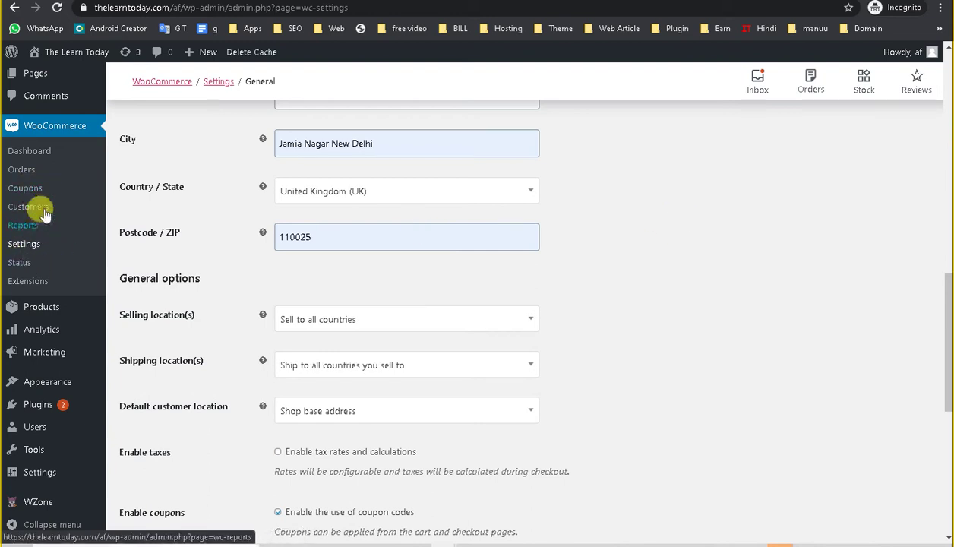
- Save the general settings, then go to the Products list
{"action": "scroll", "coordinate": [326, 265], "scroll_direction": "up", "scroll_amount": 3}
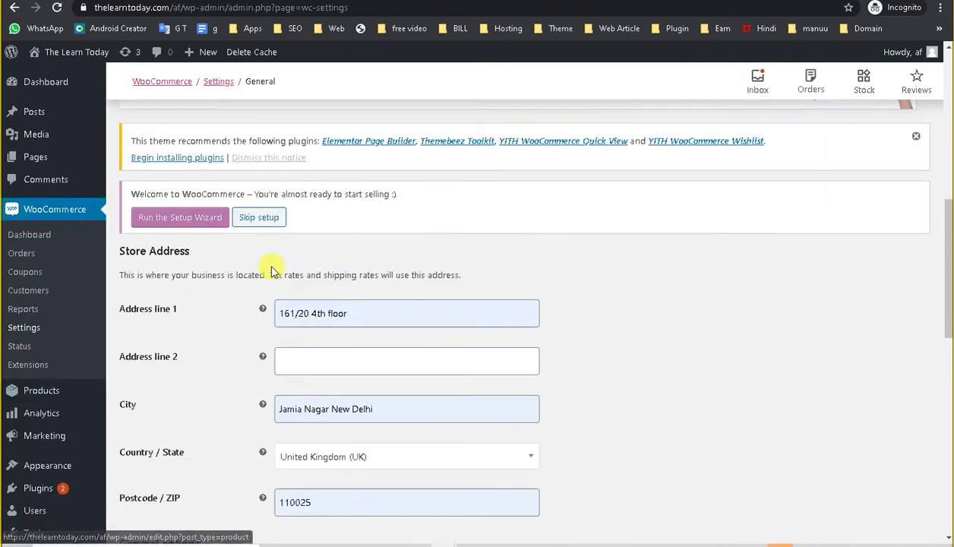
{"action": "scroll", "coordinate": [184, 411], "scroll_direction": "down", "scroll_amount": 4}
{"action": "scroll", "coordinate": [184, 412], "scroll_direction": "down", "scroll_amount": 5}
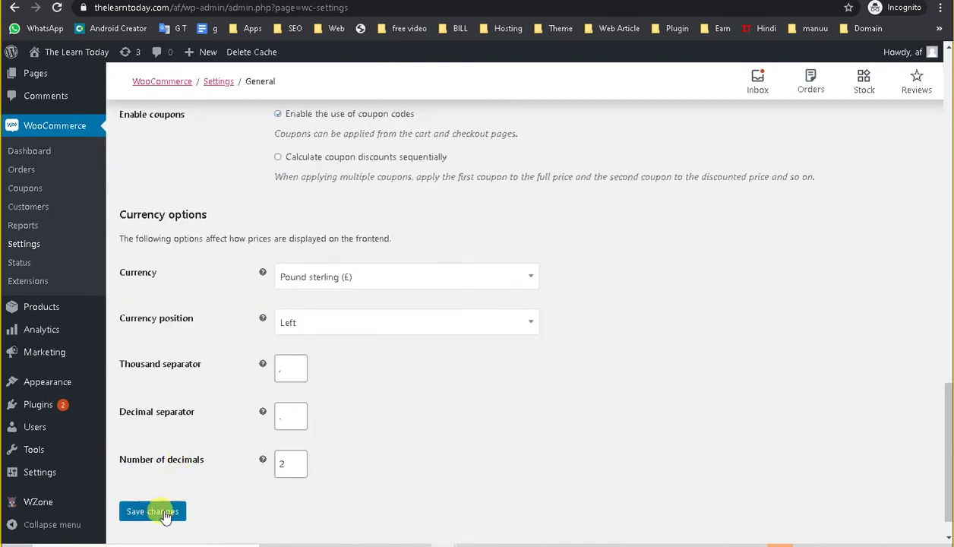
{"action": "left_click", "coordinate": [149, 511]}
{"action": "scroll", "coordinate": [543, 358], "scroll_direction": "up", "scroll_amount": 1}
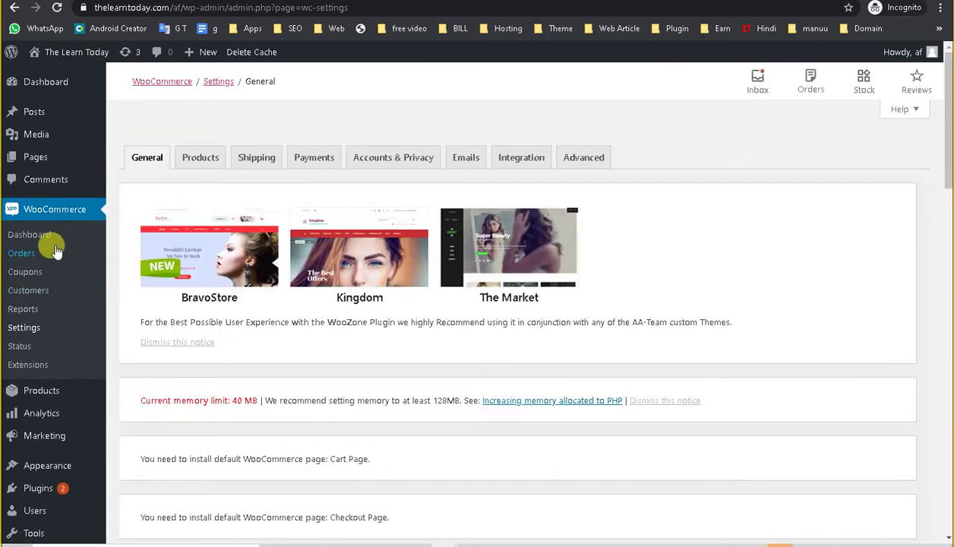
{"action": "left_click", "coordinate": [38, 391]}
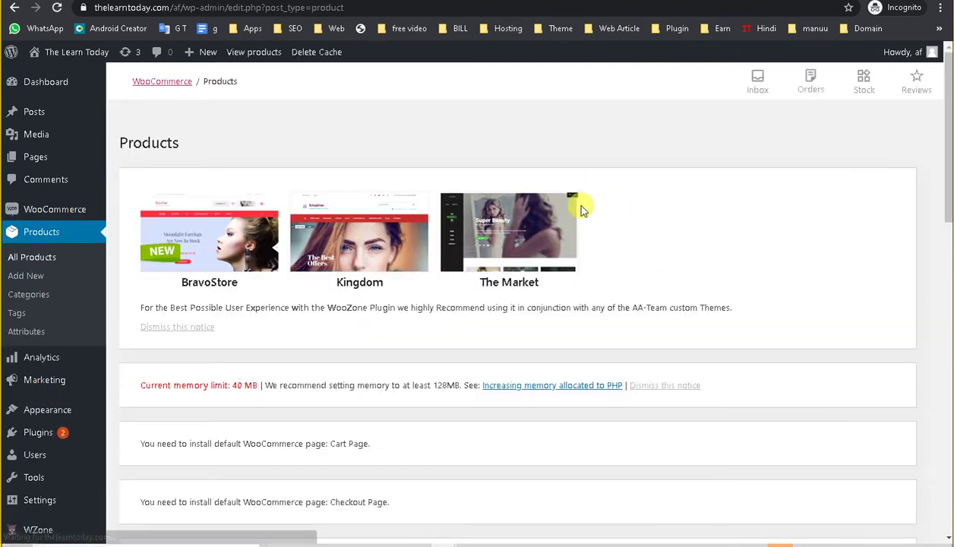
- Scroll the Learn Today storefront and reload it, still showing Nothing Found
{"action": "scroll", "coordinate": [575, 202], "scroll_direction": "down", "scroll_amount": 9}
{"action": "scroll", "coordinate": [578, 281], "scroll_direction": "down", "scroll_amount": 2}
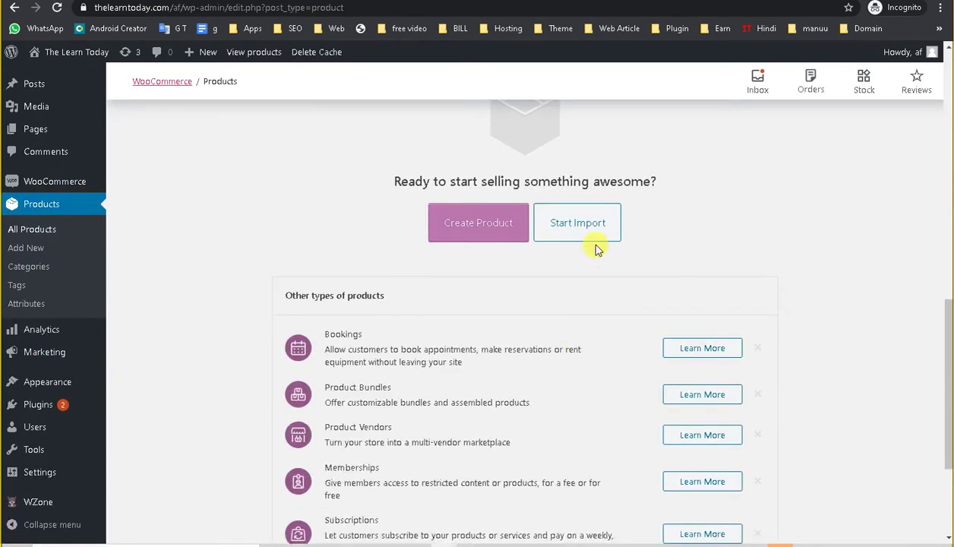
{"action": "scroll", "coordinate": [596, 251], "scroll_direction": "down", "scroll_amount": 2}
{"action": "scroll", "coordinate": [599, 247], "scroll_direction": "up", "scroll_amount": 4}
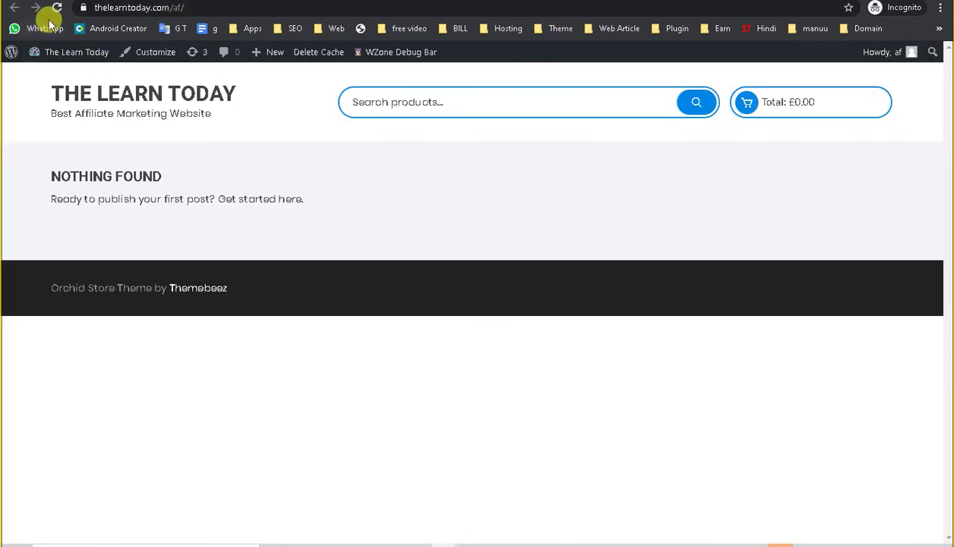
{"action": "left_click", "coordinate": [57, 9]}
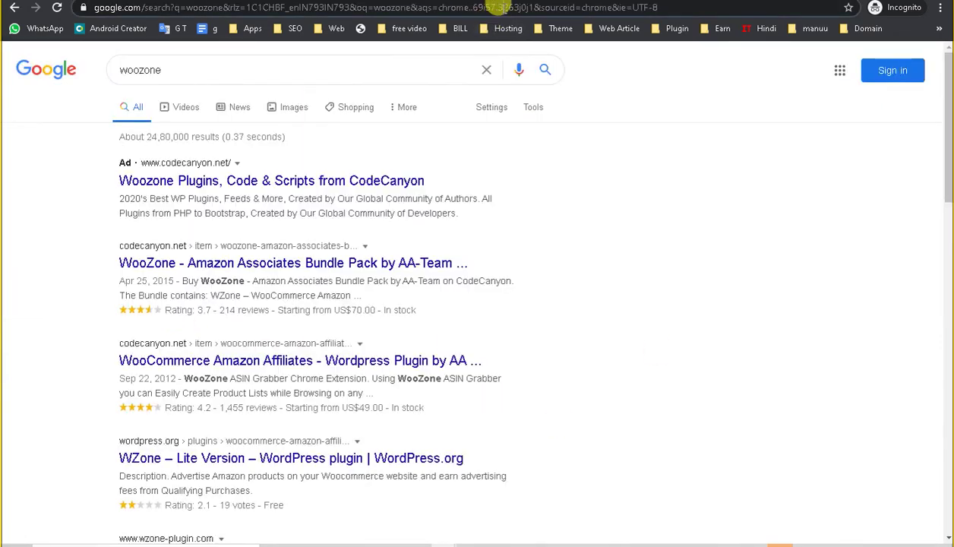
- Search Google for 'woozone chrome extension' and open the WZone Direct Import store result
{"action": "left_click", "coordinate": [506, 9]}
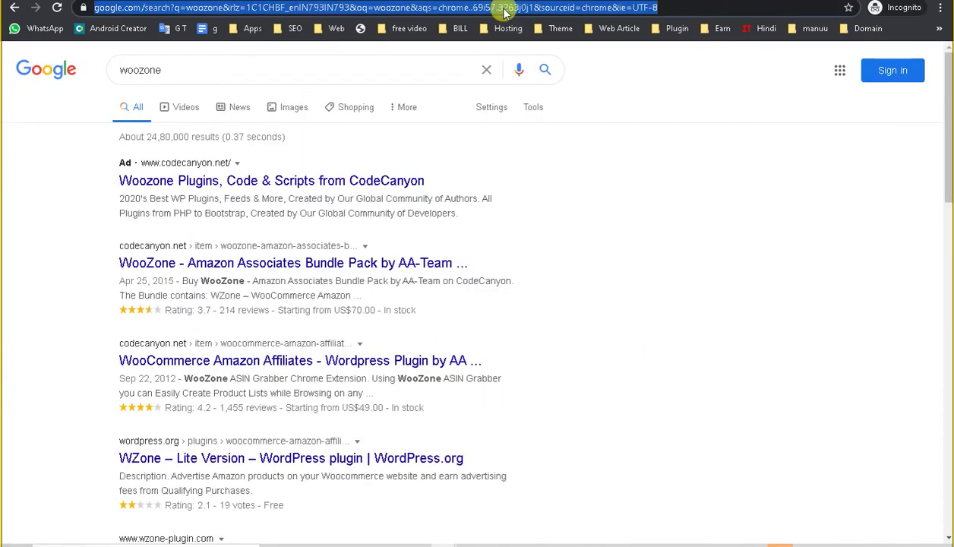
{"action": "double_click", "coordinate": [194, 69]}
{"action": "key", "text": "BackSpace"}
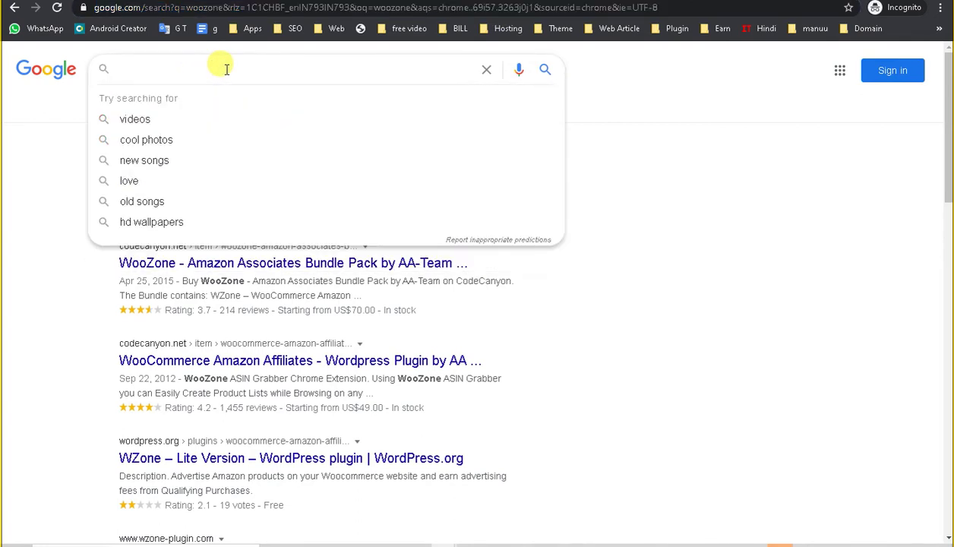
{"action": "key", "text": "ctrl+z"}
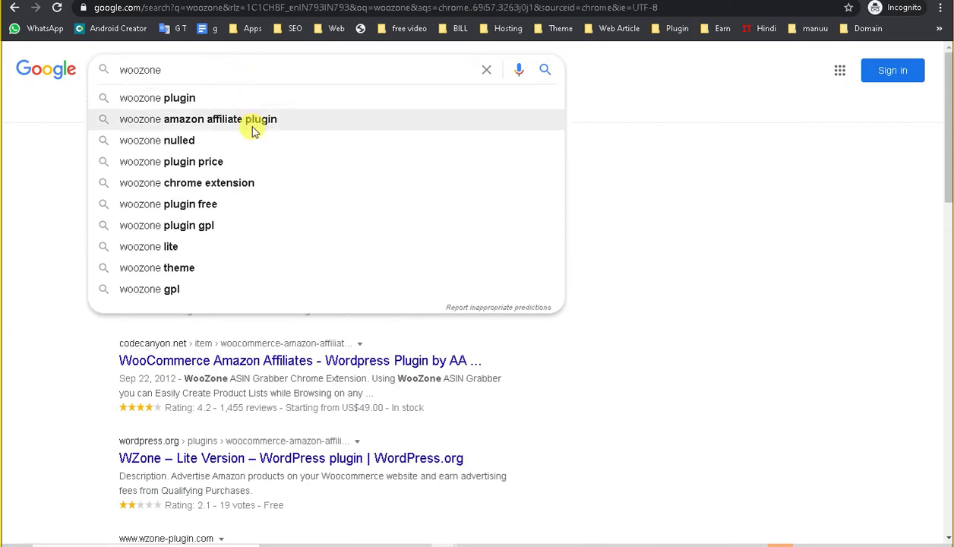
{"action": "left_click", "coordinate": [239, 184]}
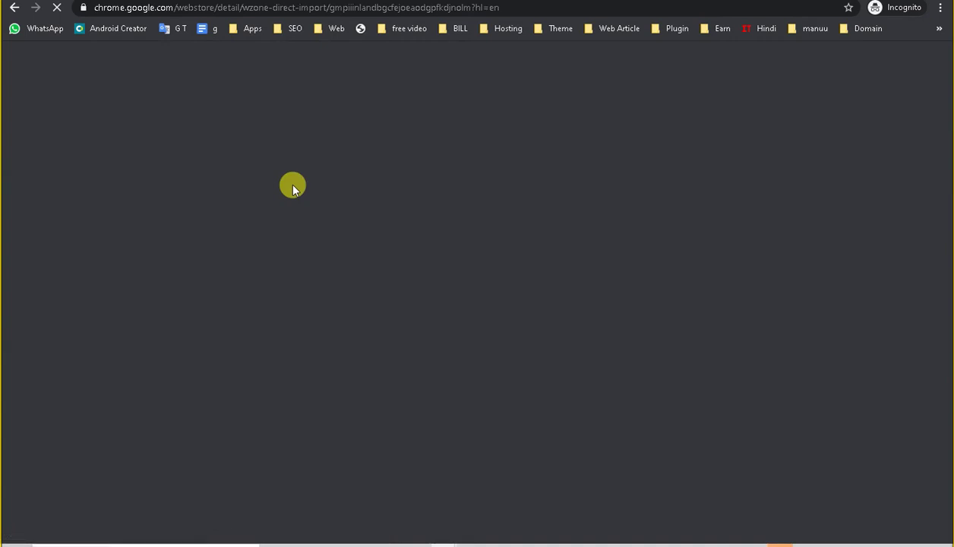
- Try adding WZone Direct Import to Chrome, hit the Incognito warning, and read its description
{"action": "mouse_move", "coordinate": [460, 541]}
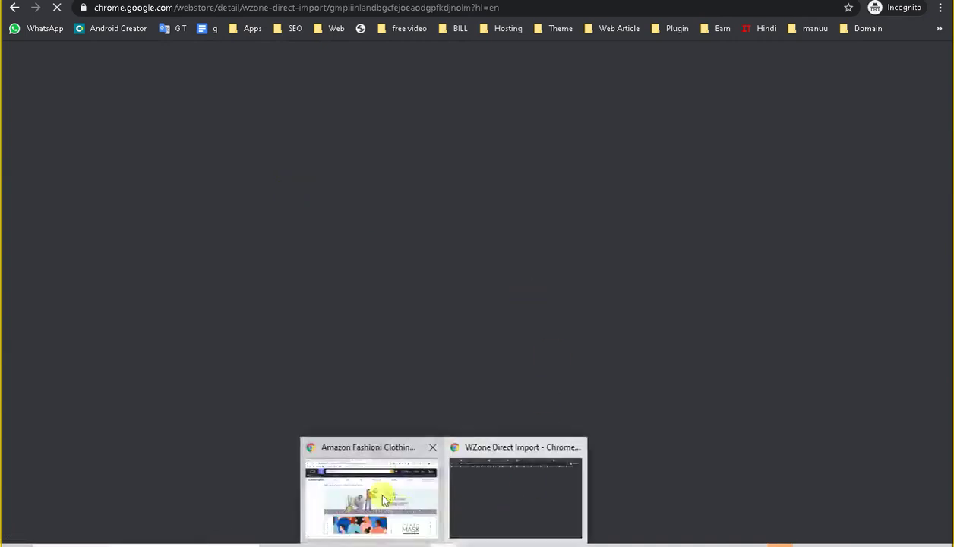
{"action": "left_click", "coordinate": [383, 497]}
{"action": "left_click", "coordinate": [110, 76]}
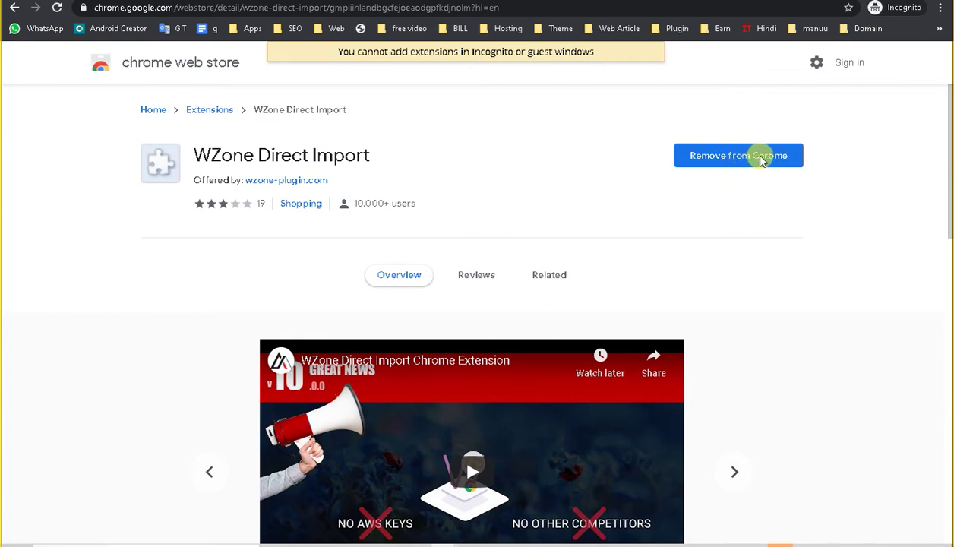
{"action": "scroll", "coordinate": [490, 135], "scroll_direction": "down", "scroll_amount": 3}
{"action": "scroll", "coordinate": [484, 134], "scroll_direction": "up", "scroll_amount": 3}
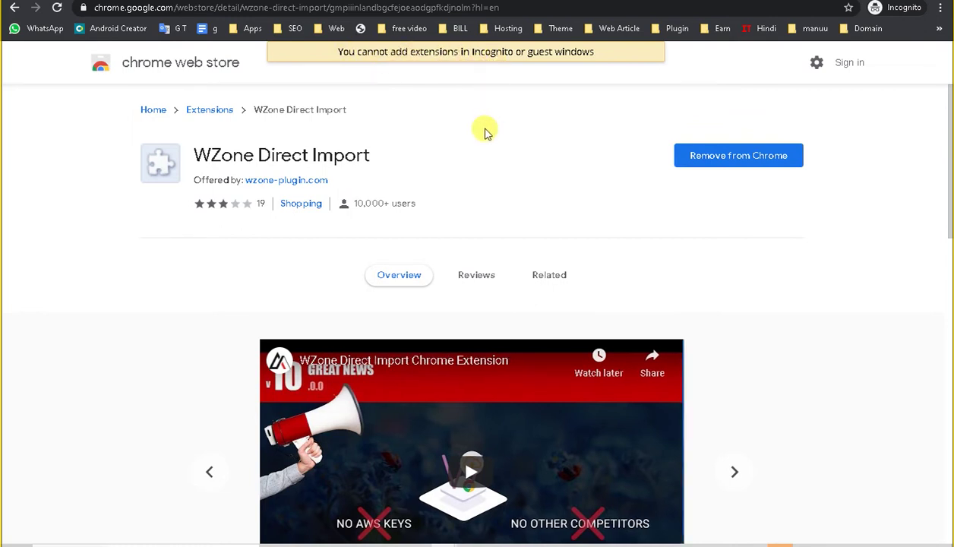
{"action": "scroll", "coordinate": [486, 134], "scroll_direction": "down", "scroll_amount": 4}
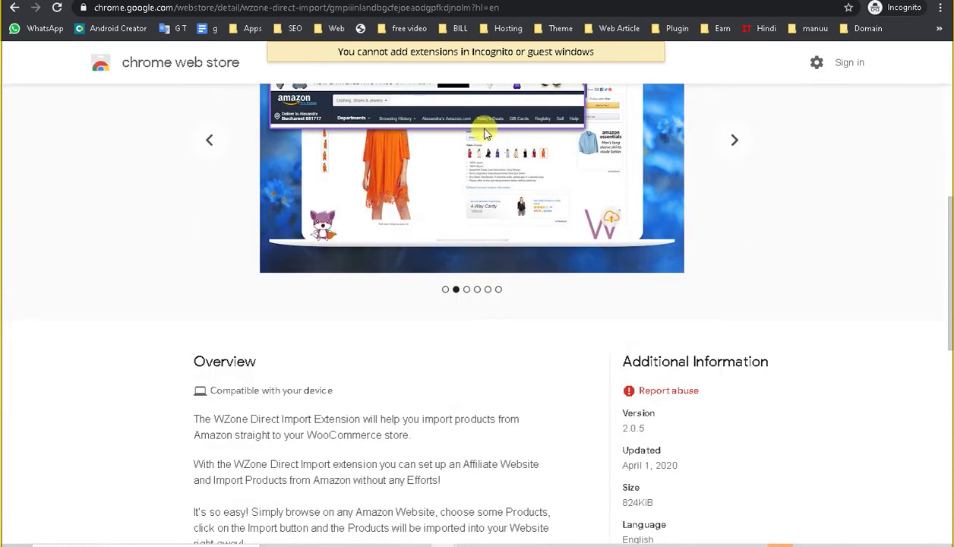
{"action": "scroll", "coordinate": [486, 134], "scroll_direction": "down", "scroll_amount": 5}
{"action": "scroll", "coordinate": [487, 133], "scroll_direction": "up", "scroll_amount": 3}
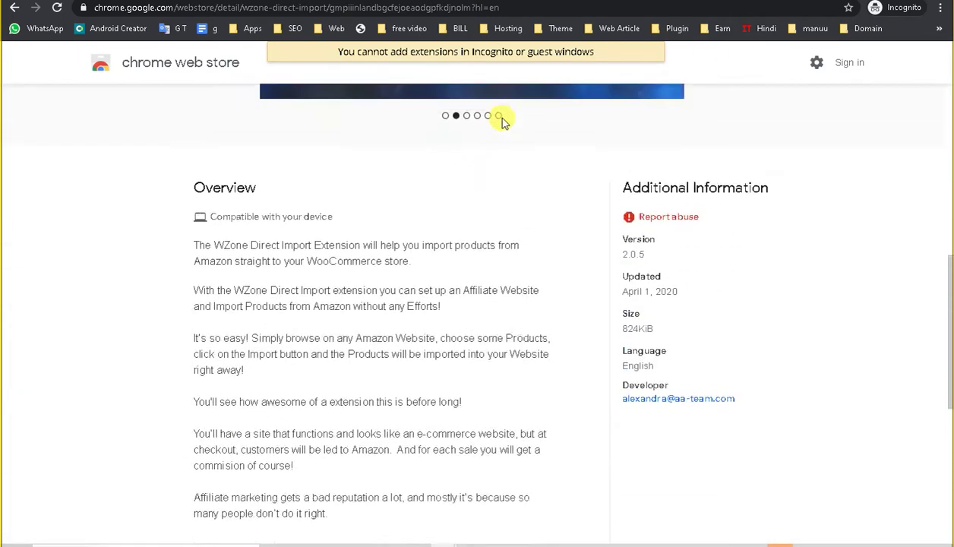
{"action": "scroll", "coordinate": [503, 120], "scroll_direction": "up", "scroll_amount": 6}
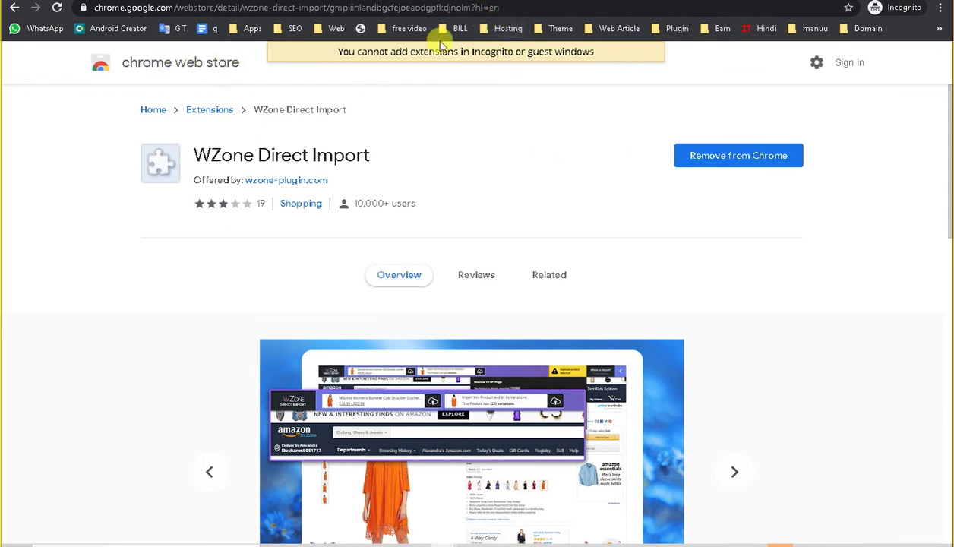
- Return to the Google results, select the query, and switch to the regular Chrome window
{"action": "left_click", "coordinate": [15, 7]}
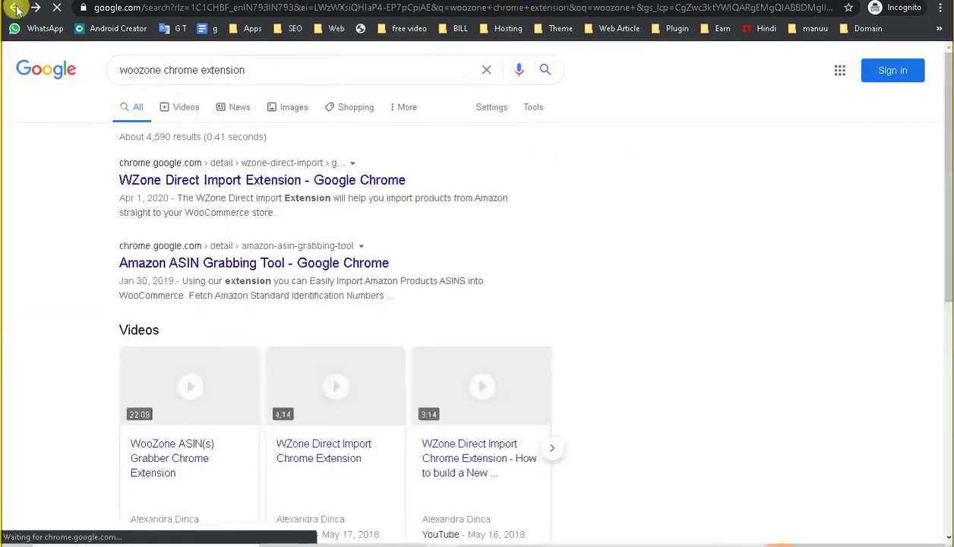
{"action": "left_click", "coordinate": [216, 76]}
{"action": "left_click_drag", "start_coordinate": [262, 67], "coordinate": [9, 69]}
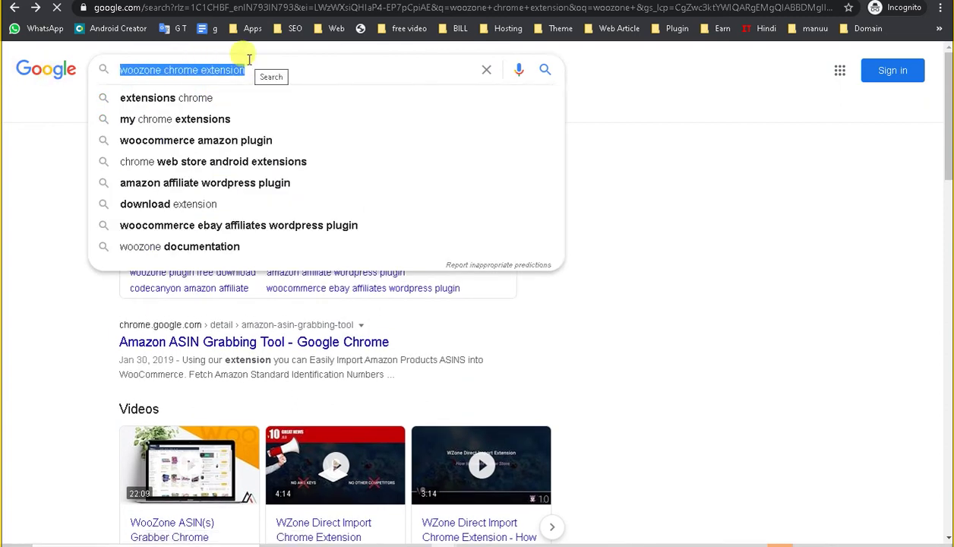
{"action": "mouse_move", "coordinate": [394, 531]}
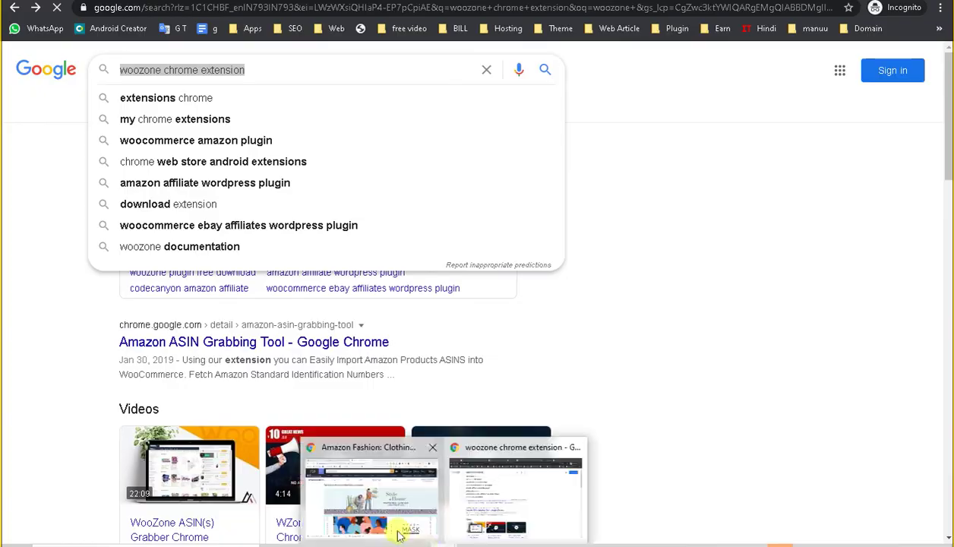
{"action": "left_click", "coordinate": [362, 420]}
- Load thelearntoday.com/af/admin in a new tab of the regular Chrome window
{"action": "key", "text": "ctrl+t"}
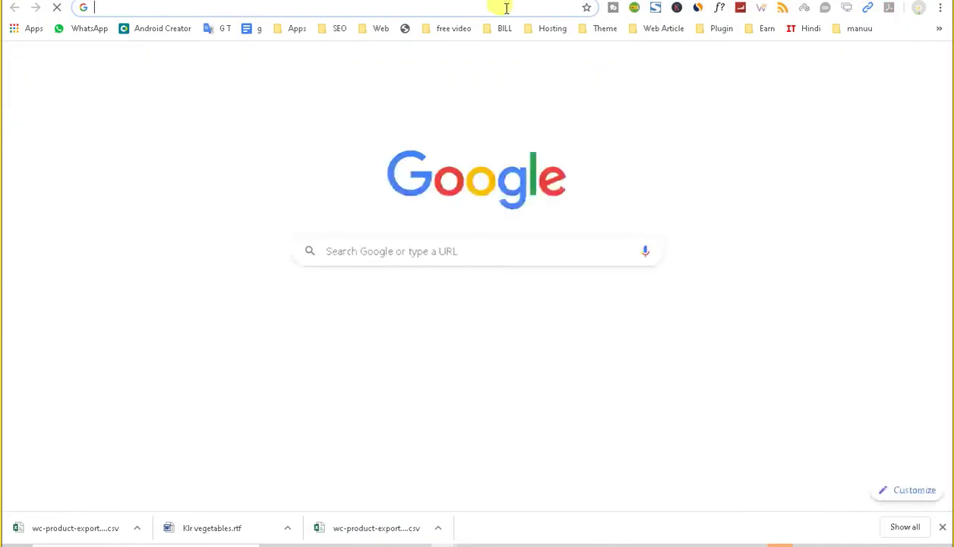
{"action": "type", "text": "th"}
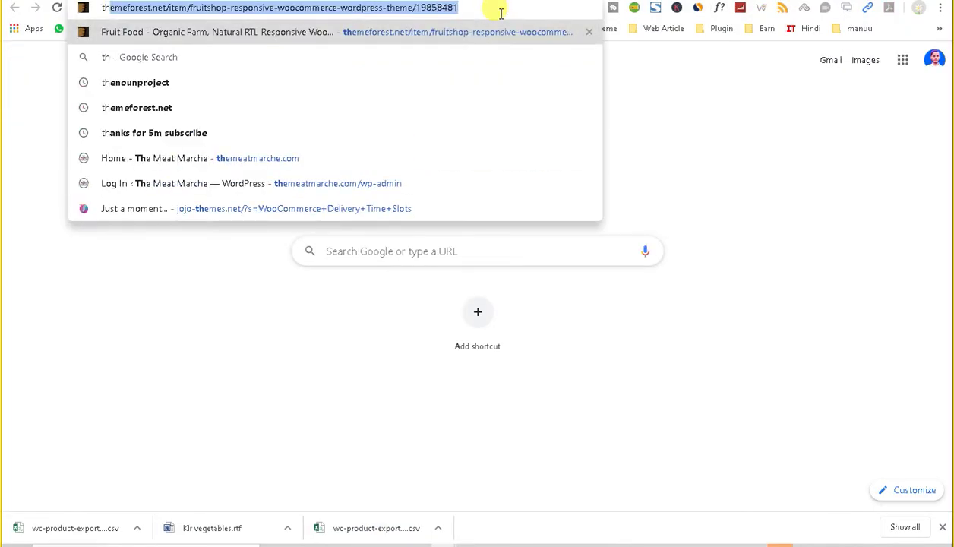
{"action": "type", "text": "m"}
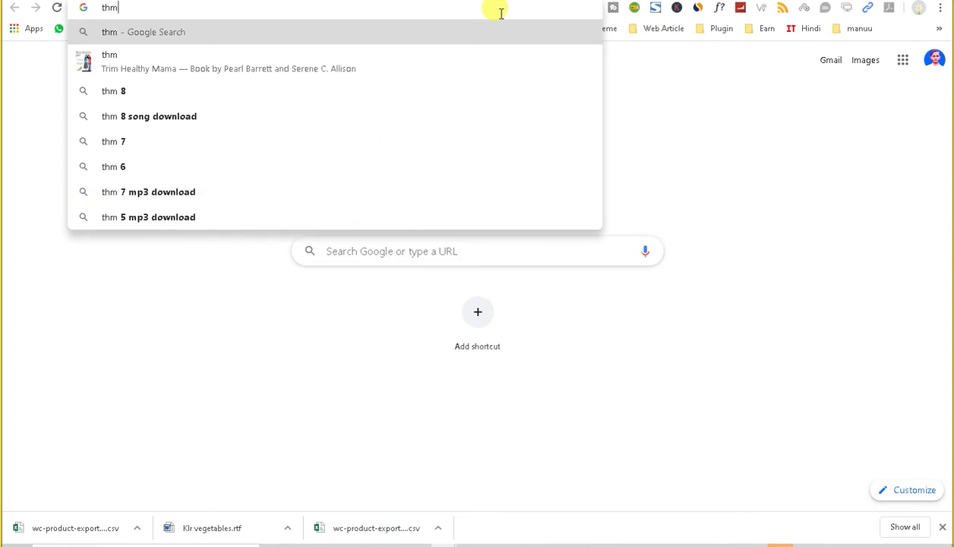
{"action": "double_click", "coordinate": [174, 13]}
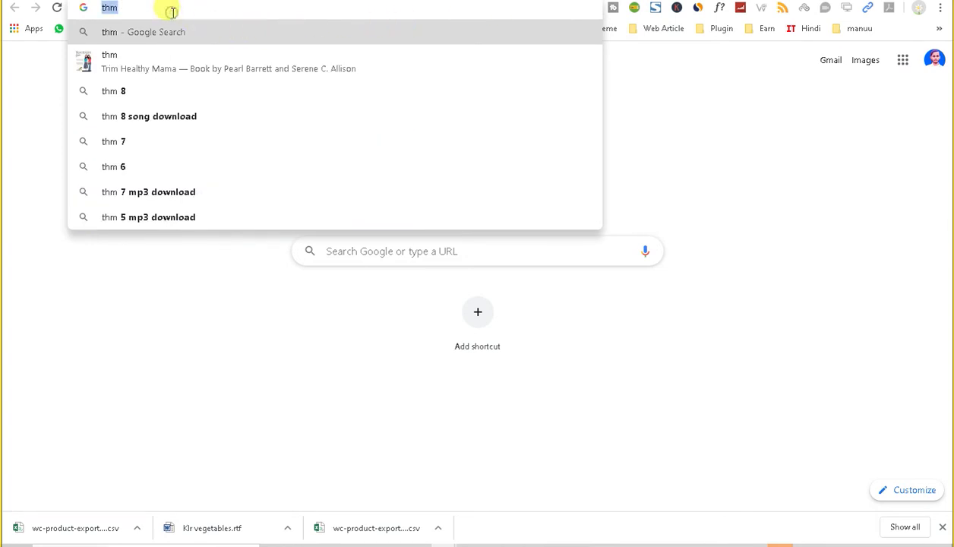
{"action": "type", "text": "the"}
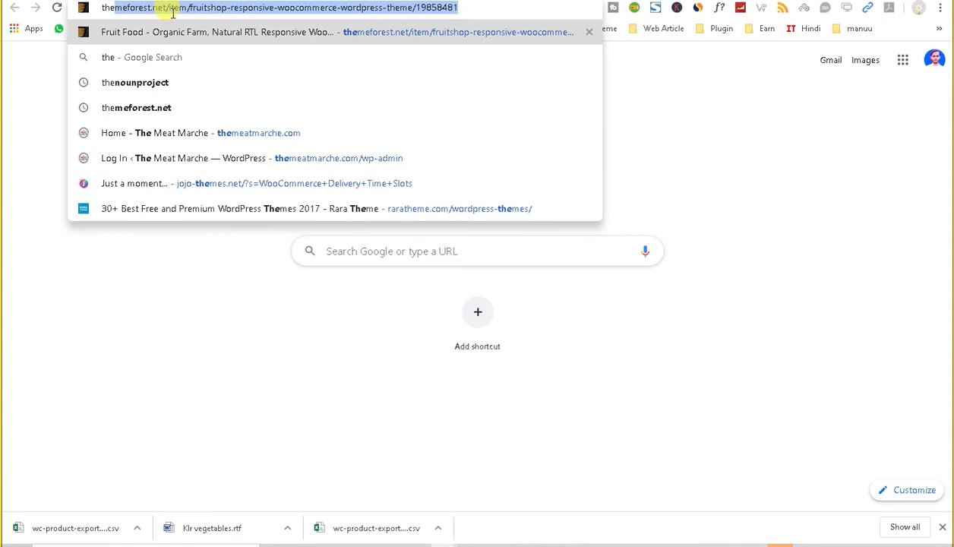
{"action": "type", "text": "m"}
{"action": "key", "text": "BackSpace"}
{"action": "key", "text": "BackSpace"}
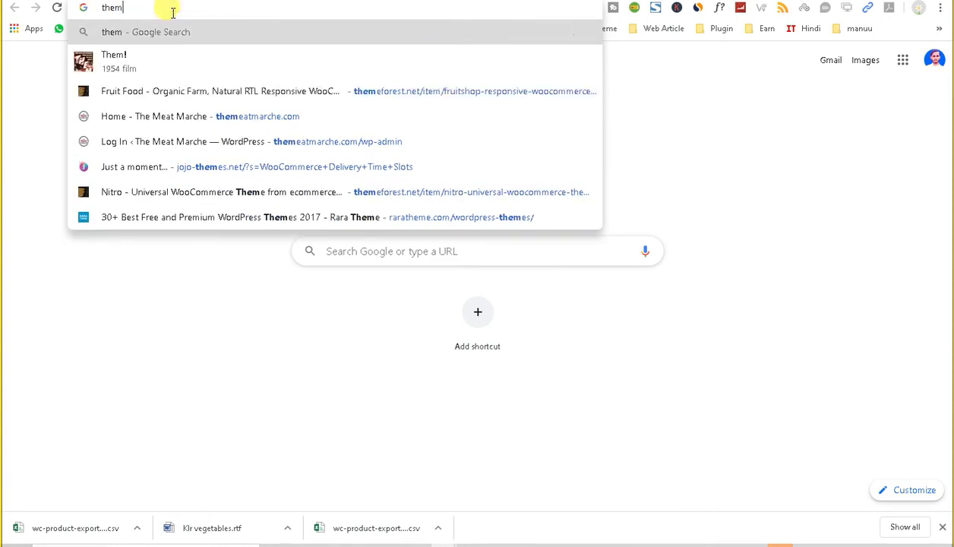
{"action": "type", "text": "lea"}
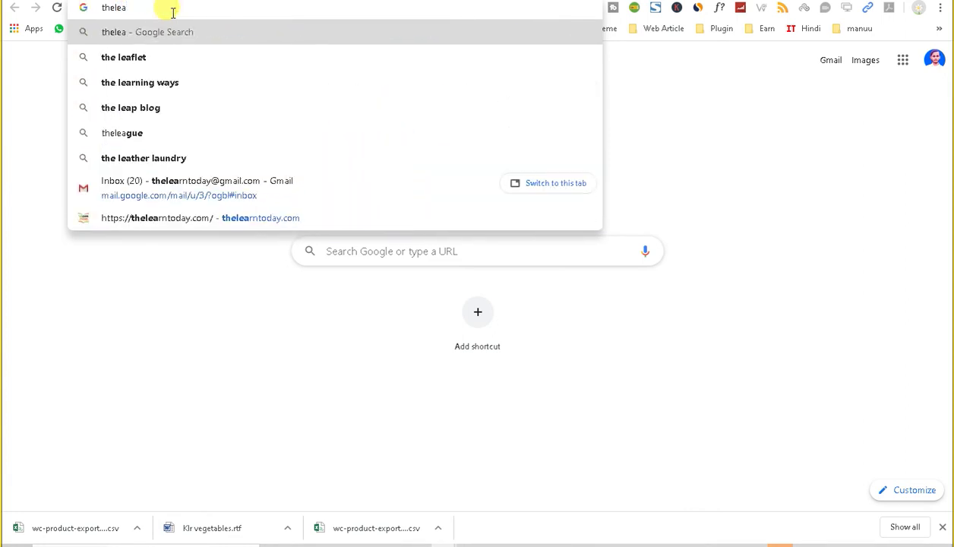
{"action": "key", "text": "BackSpace"}
{"action": "type", "text": "ar"}
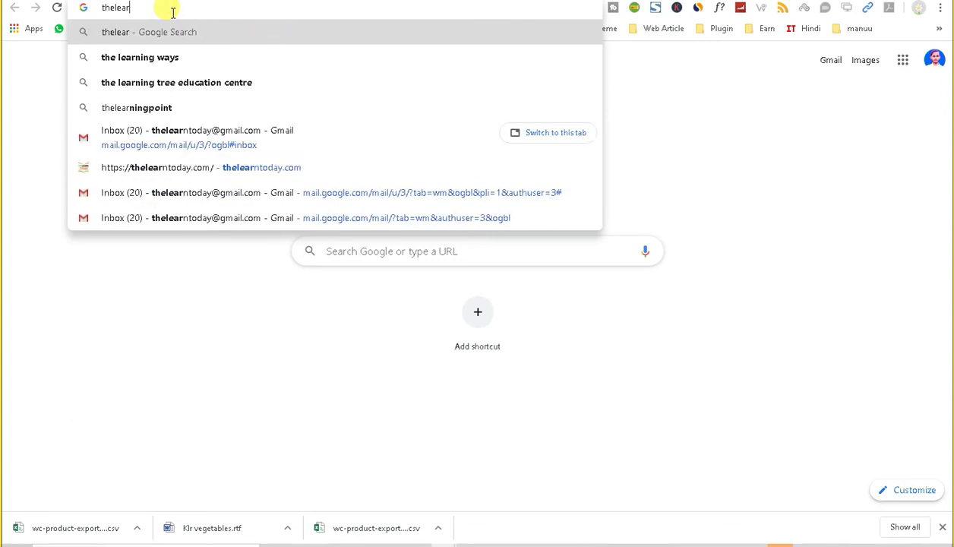
{"action": "type", "text": "ntoday"}
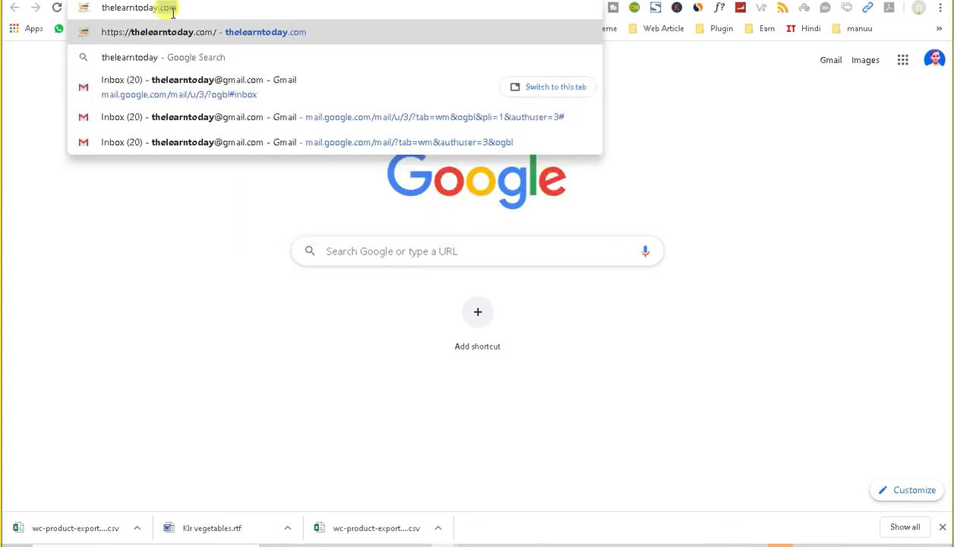
{"action": "type", "text": ".com/af"}
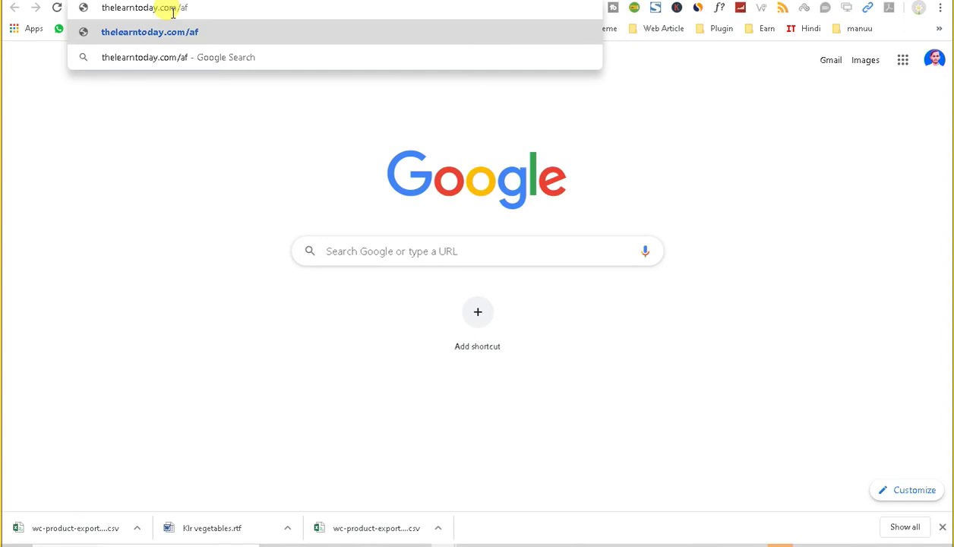
{"action": "type", "text": "/admin"}
{"action": "key", "text": "Return"}
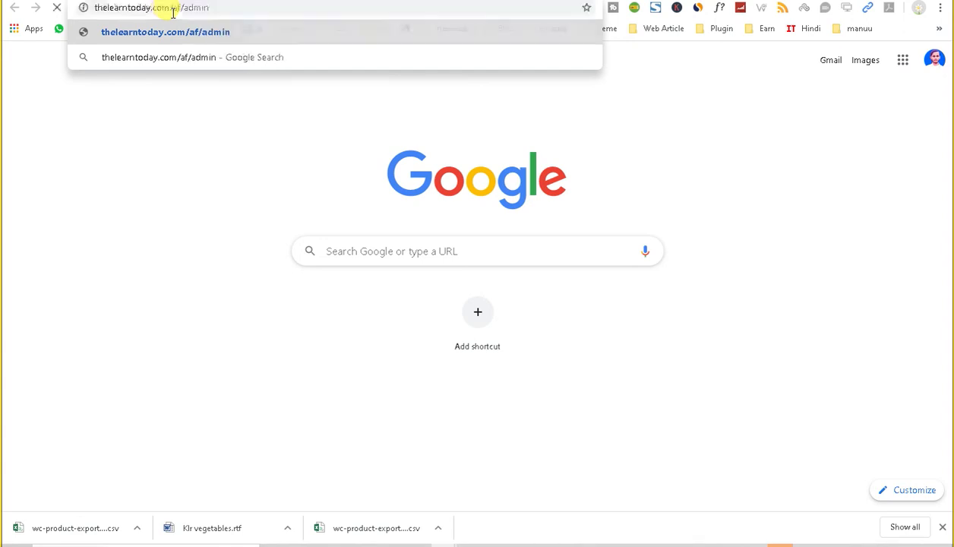
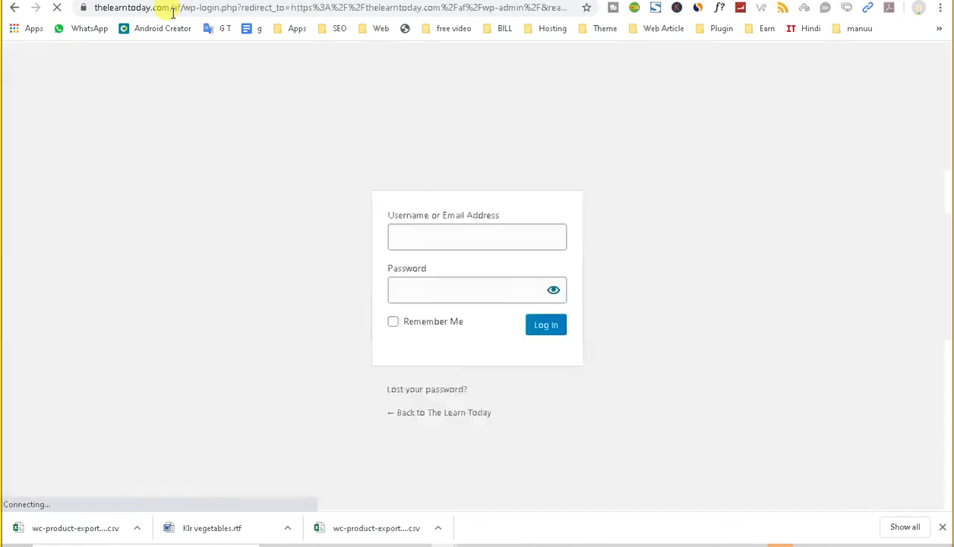
- Log in to The Learn Today's WordPress admin with the admin username and password
{"action": "type", "text": "af"}
{"action": "left_click", "coordinate": [409, 287]}
{"action": "type", "text": "••"}
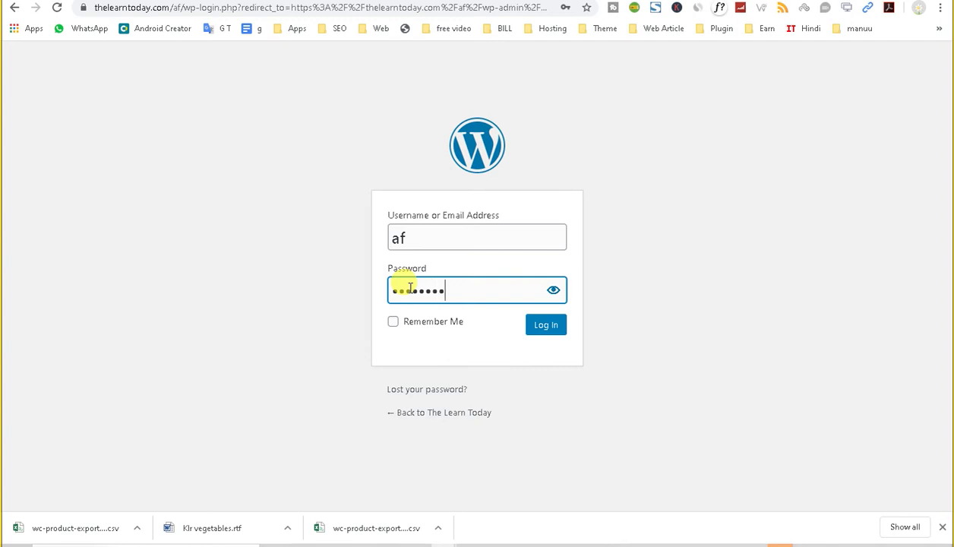
{"action": "left_click", "coordinate": [554, 328]}
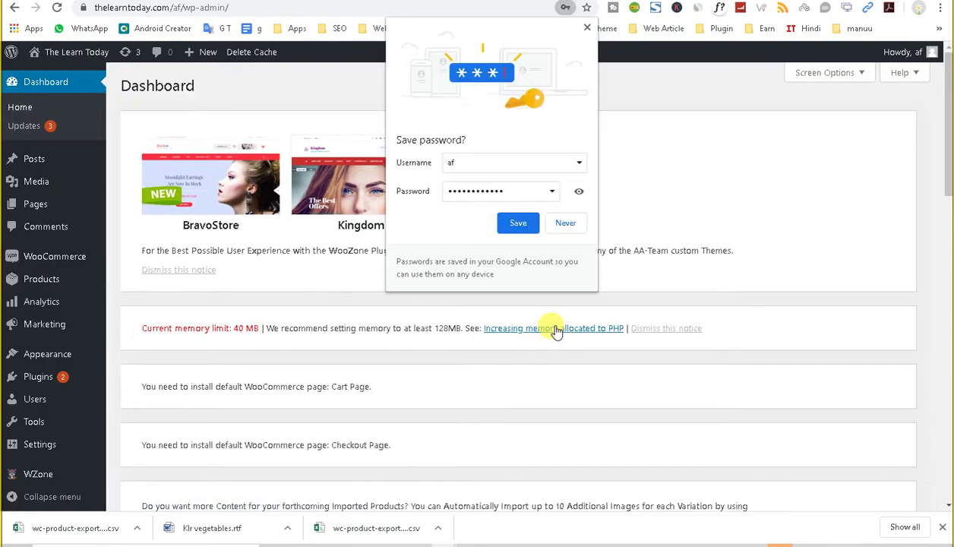
- Dismiss Chrome's save-password prompt and move over to the Amazon Fashion tab
{"action": "left_click", "coordinate": [586, 28]}
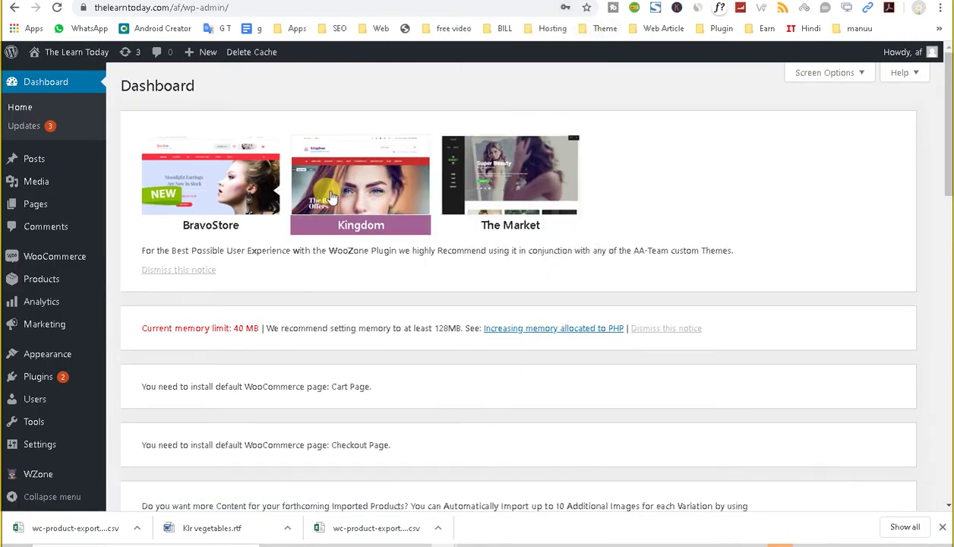
{"action": "scroll", "coordinate": [70, 232], "scroll_direction": "down", "scroll_amount": 3}
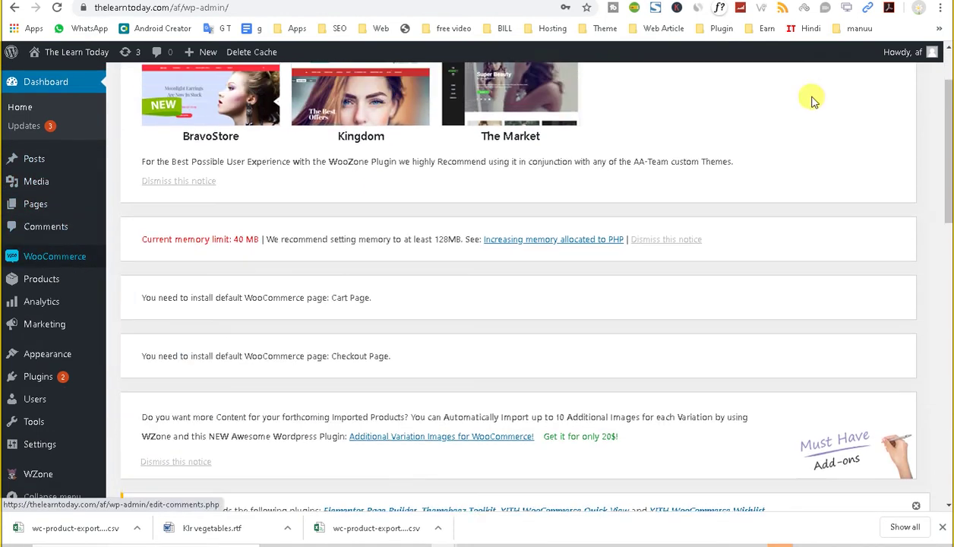
{"action": "scroll", "coordinate": [812, 100], "scroll_direction": "up", "scroll_amount": 3}
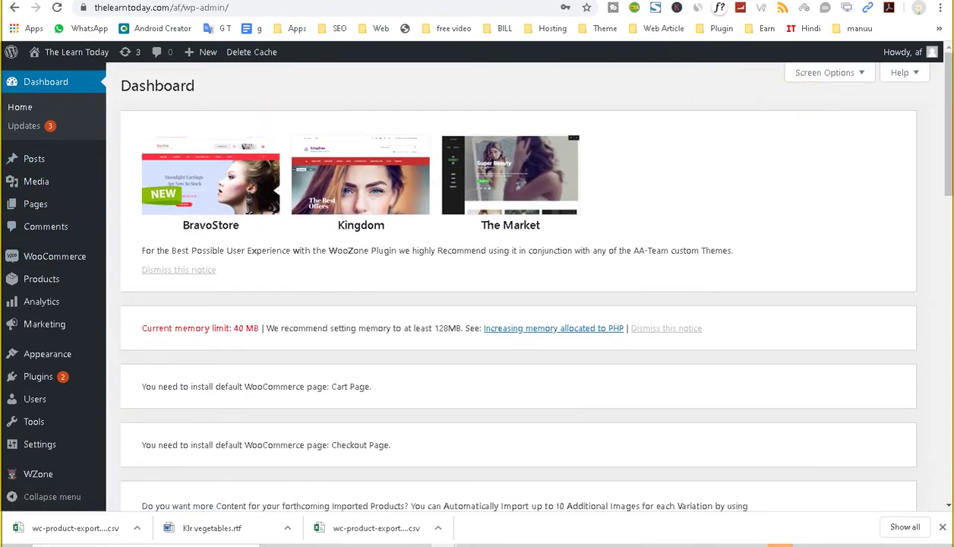
{"action": "key", "text": "ctrl+t"}
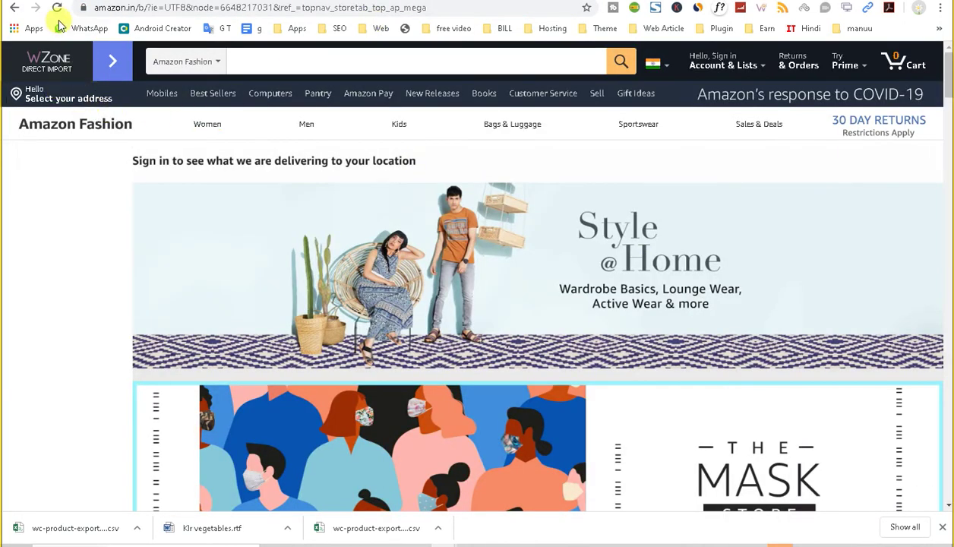
- Reload Amazon Fashion, expand and collapse the WZone import bar, then open a new tab
{"action": "left_click", "coordinate": [57, 7]}
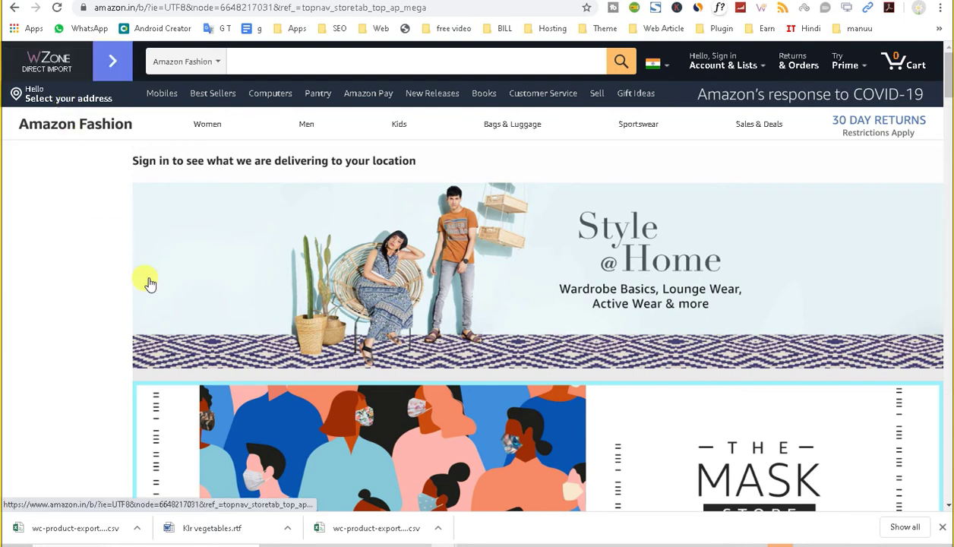
{"action": "left_click", "coordinate": [113, 60]}
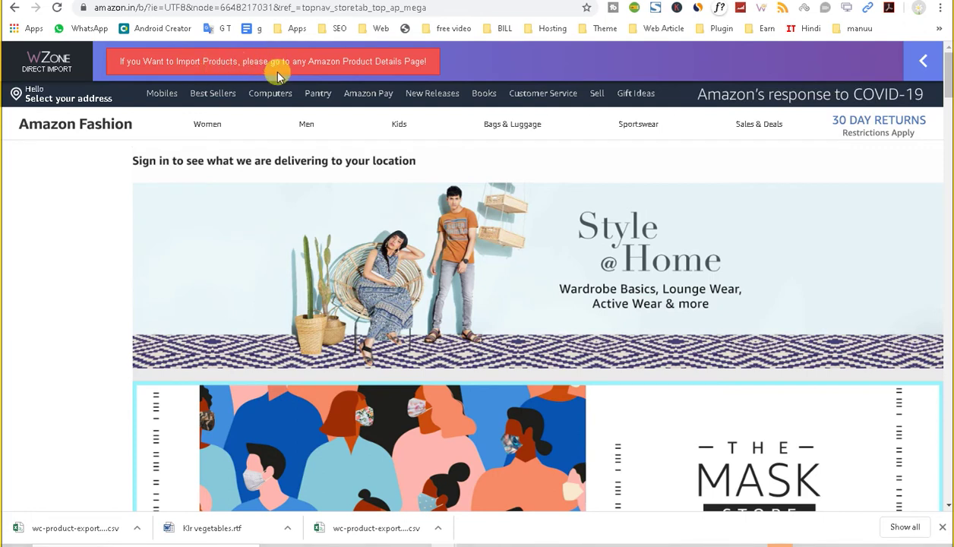
{"action": "left_click", "coordinate": [928, 65]}
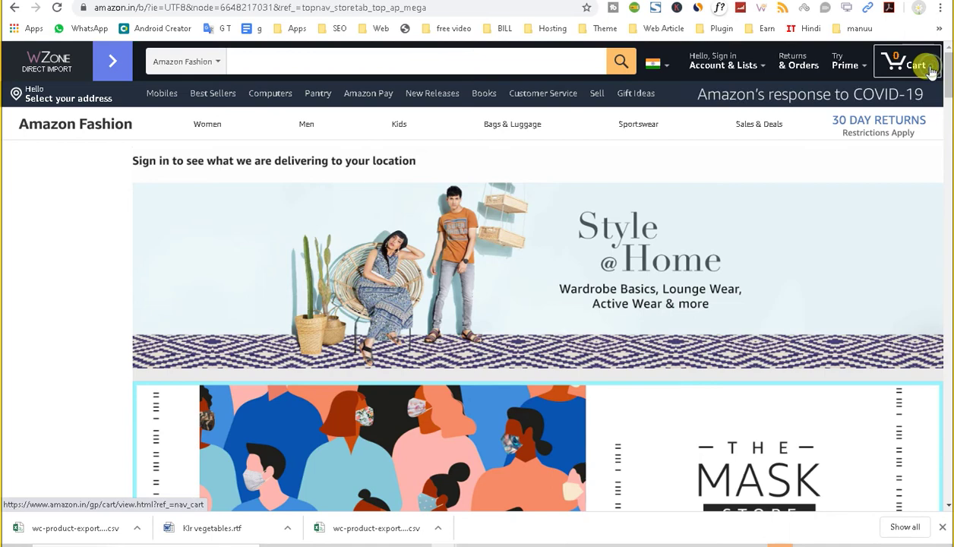
{"action": "left_click", "coordinate": [241, 60]}
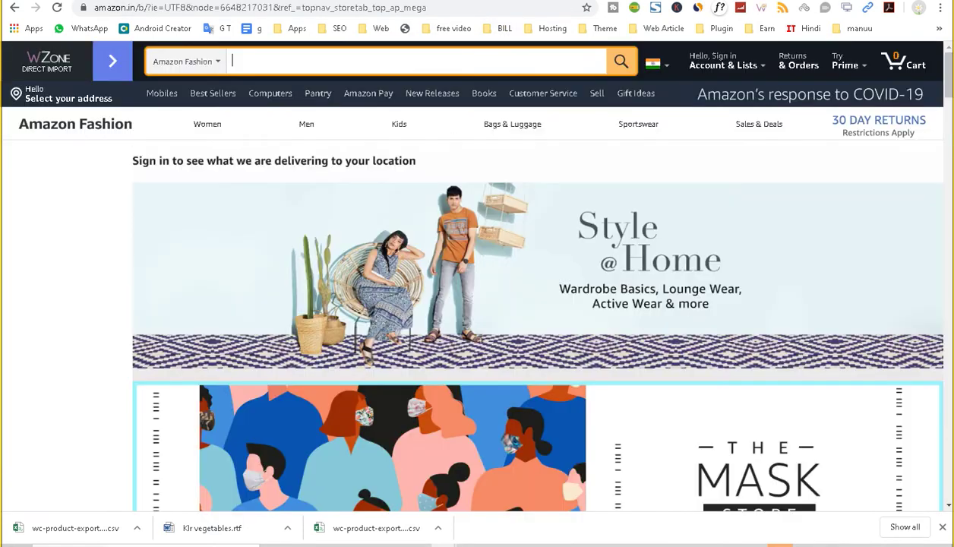
{"action": "key", "text": "ctrl+t"}
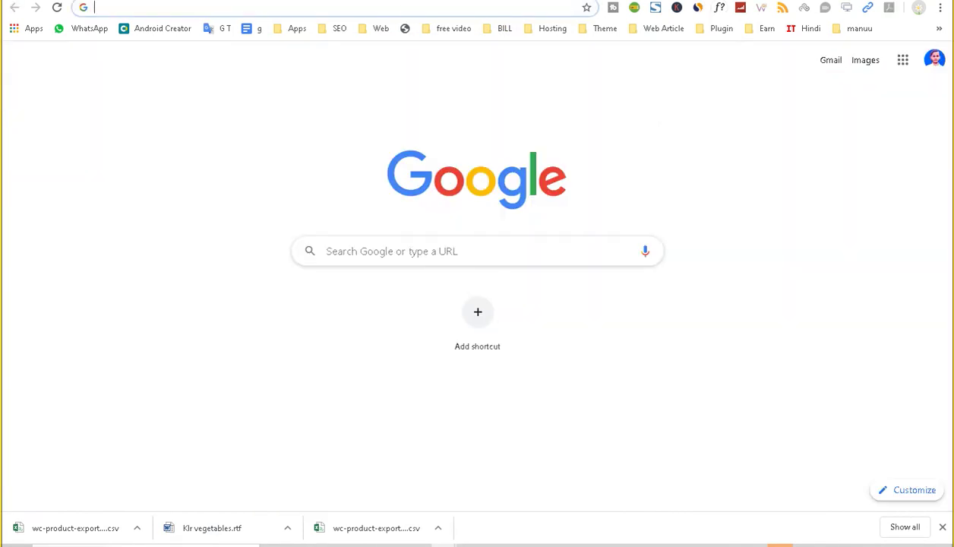
- Search 'amazon affiliate' and open the Amazon.in Associates sign-in form
{"action": "type", "text": "ama"}
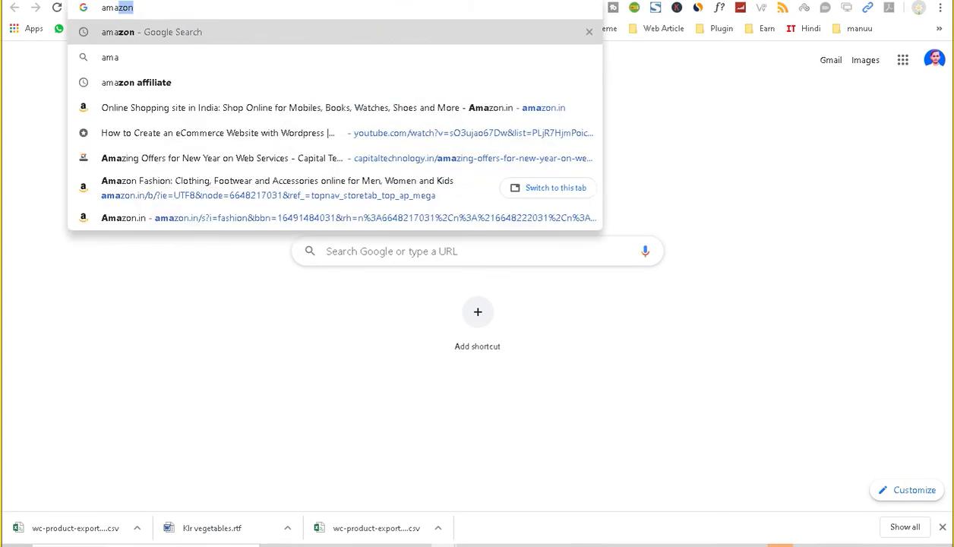
{"action": "left_click", "coordinate": [155, 81]}
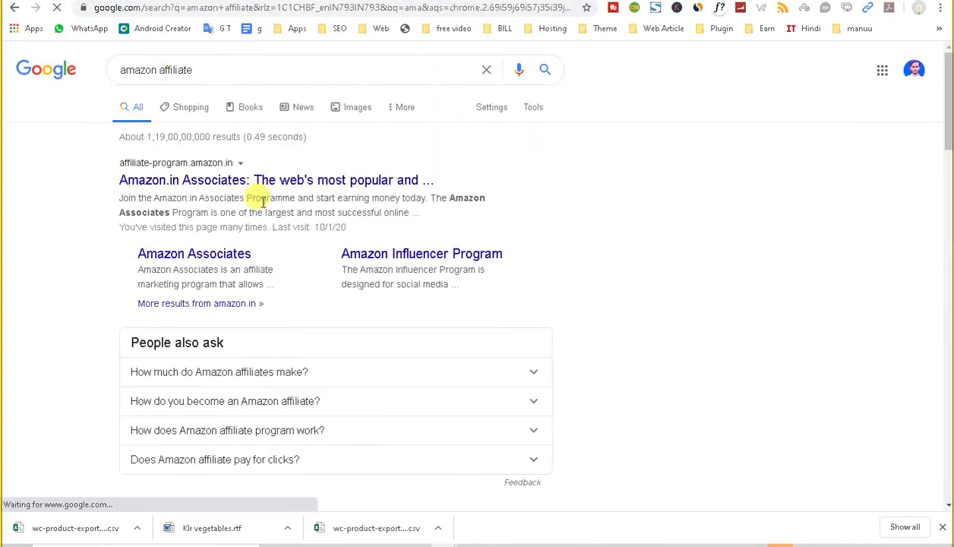
{"action": "left_click", "coordinate": [250, 181]}
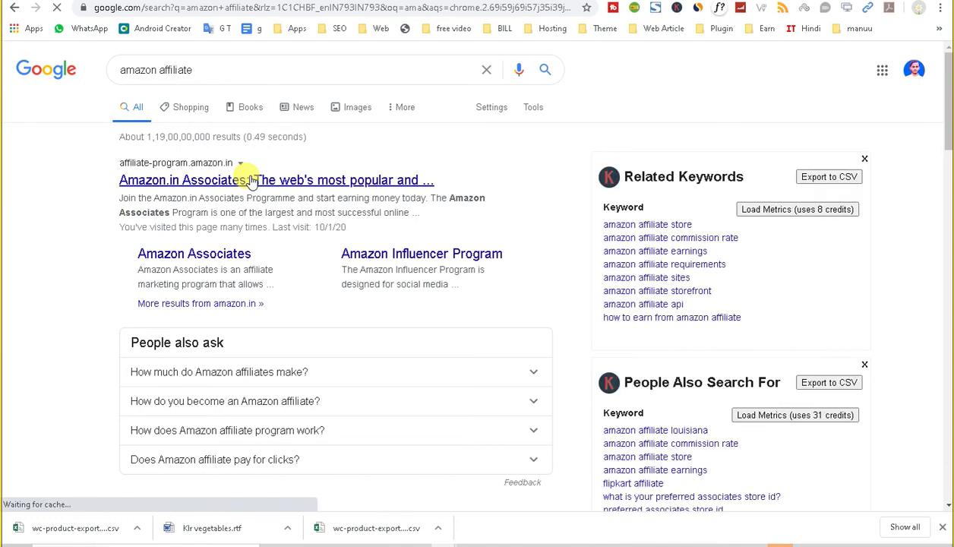
{"action": "left_click", "coordinate": [619, 58]}
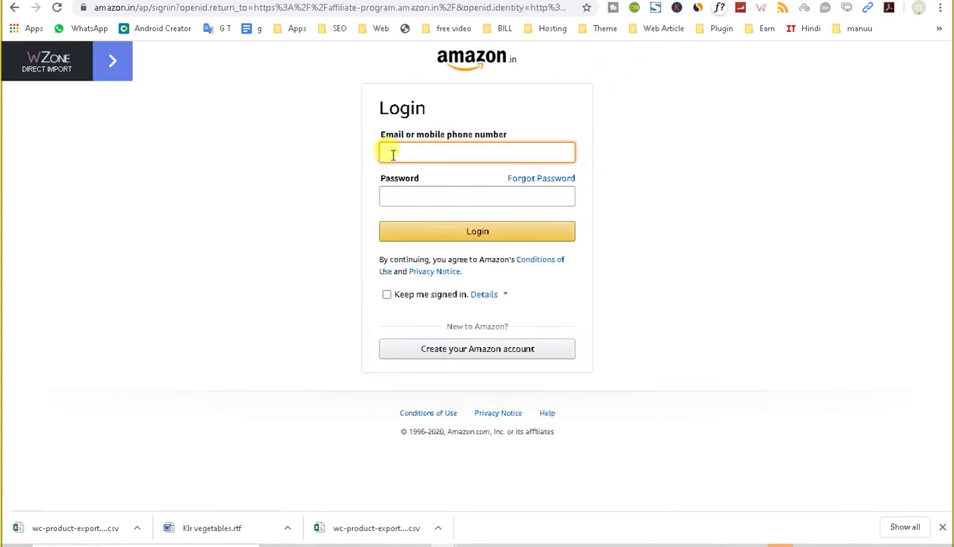
- Sign in to Amazon Associates with the account e-mail and password
{"action": "left_click", "coordinate": [418, 150]}
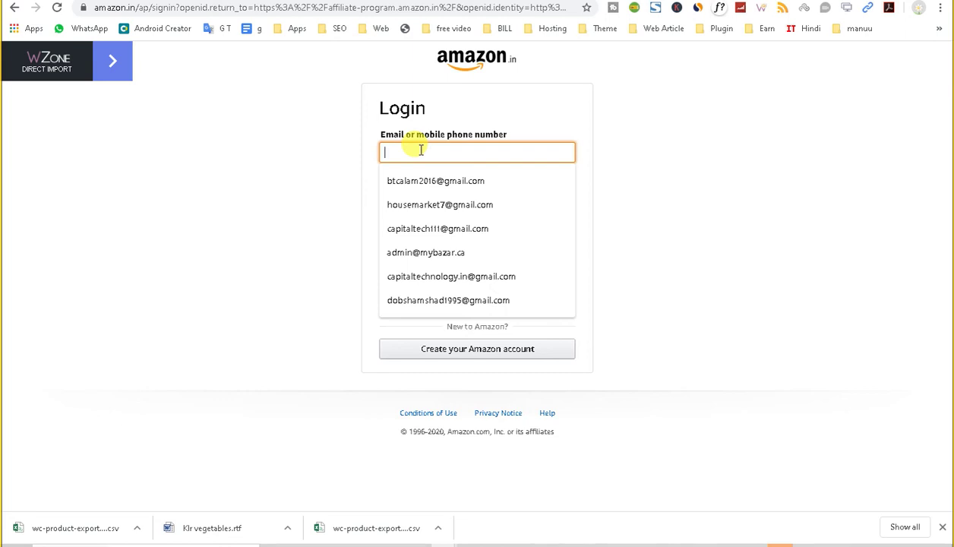
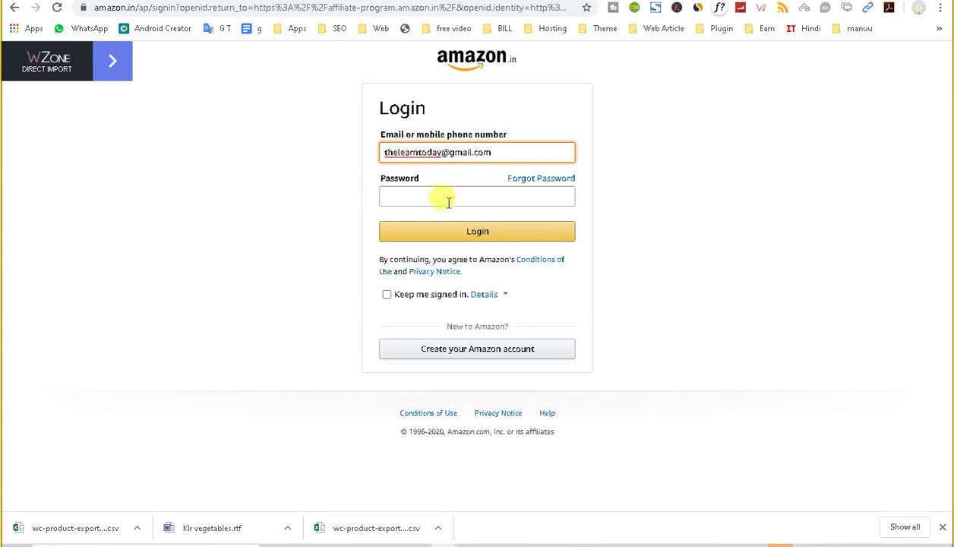
{"action": "left_click", "coordinate": [447, 197]}
{"action": "type", "text": "•"}
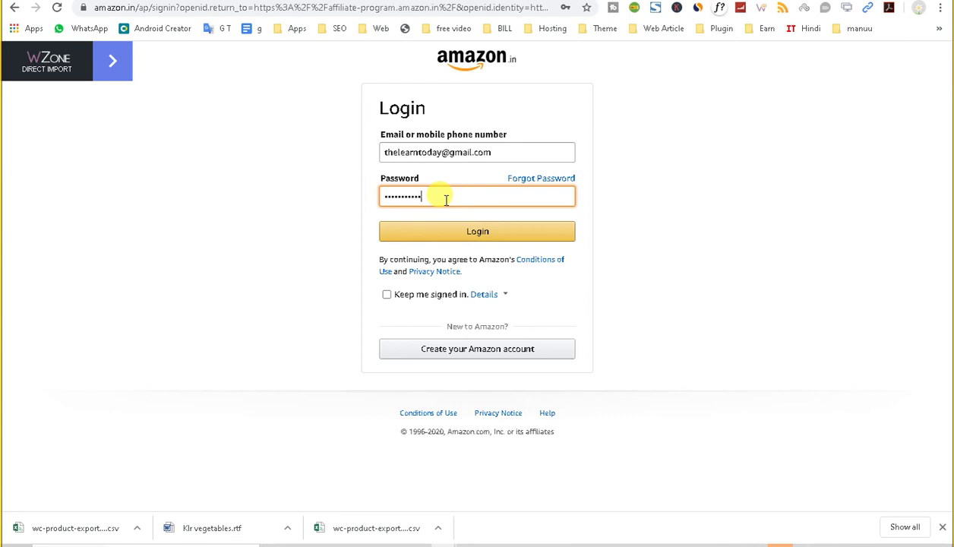
{"action": "left_click", "coordinate": [453, 233]}
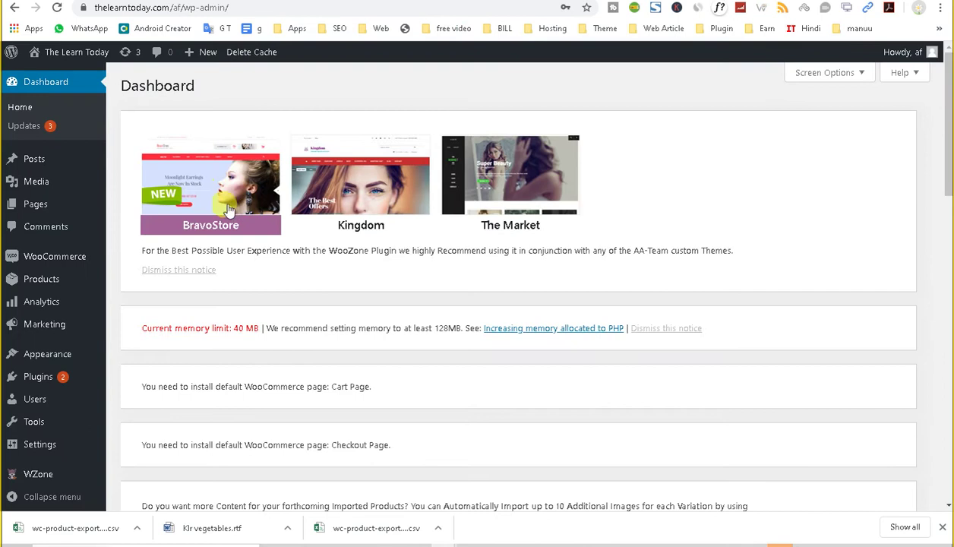
- Launch the WooCommerce setup wizard from the Dashboard notice and accept the guided setup
{"action": "left_click", "coordinate": [44, 127]}
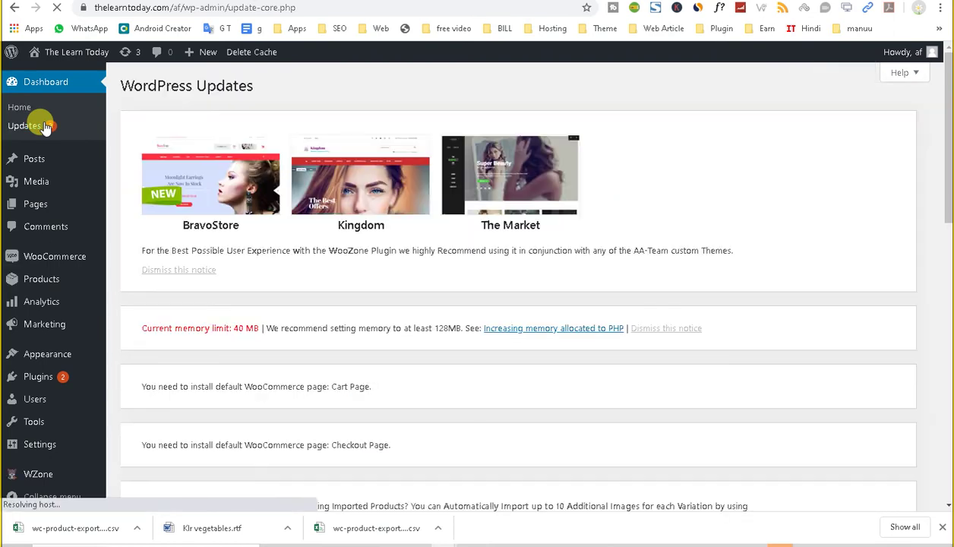
{"action": "left_click", "coordinate": [47, 83]}
{"action": "scroll", "coordinate": [185, 284], "scroll_direction": "down", "scroll_amount": 1}
{"action": "scroll", "coordinate": [187, 383], "scroll_direction": "down", "scroll_amount": 5}
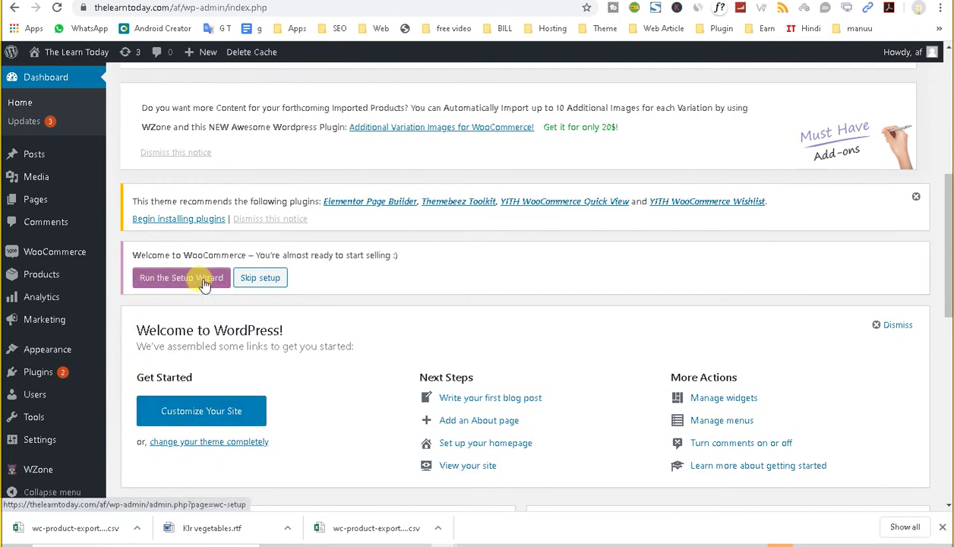
{"action": "scroll", "coordinate": [649, 282], "scroll_direction": "down", "scroll_amount": 1}
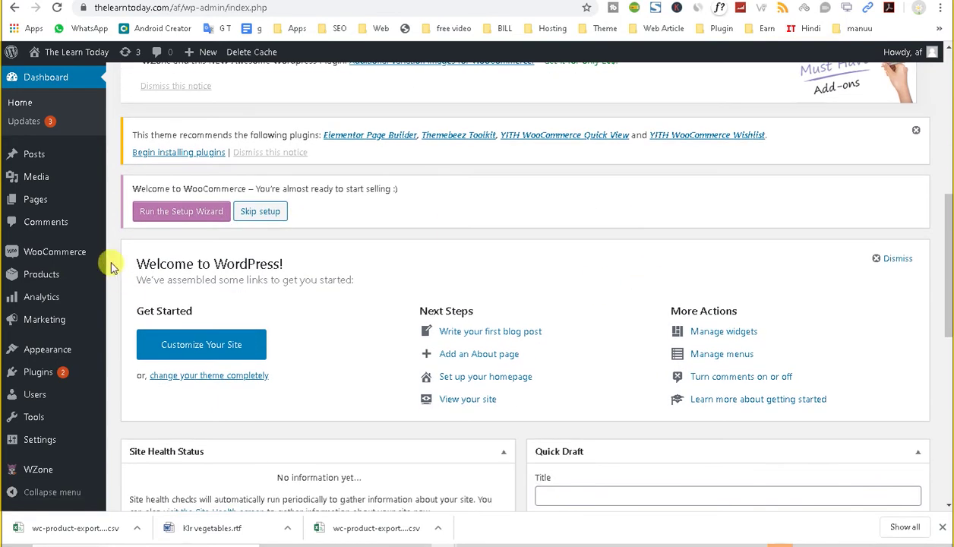
{"action": "left_click", "coordinate": [155, 215]}
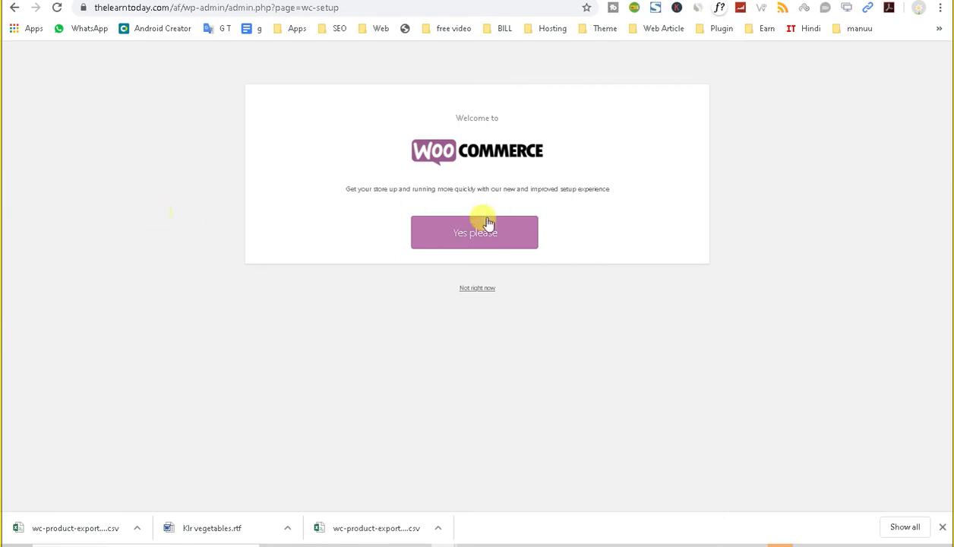
{"action": "left_click", "coordinate": [472, 245]}
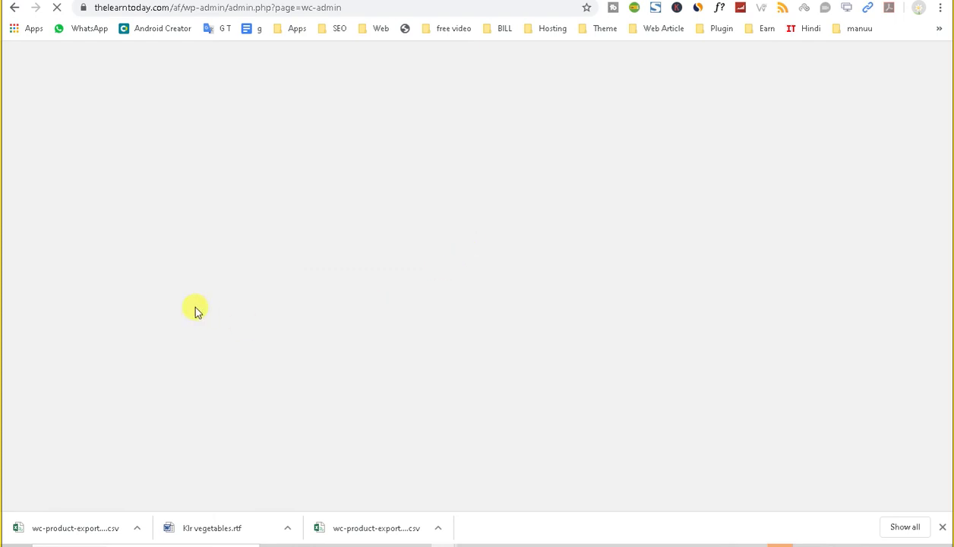
- Fill in the second address line of the store details
{"action": "left_click", "coordinate": [396, 249]}
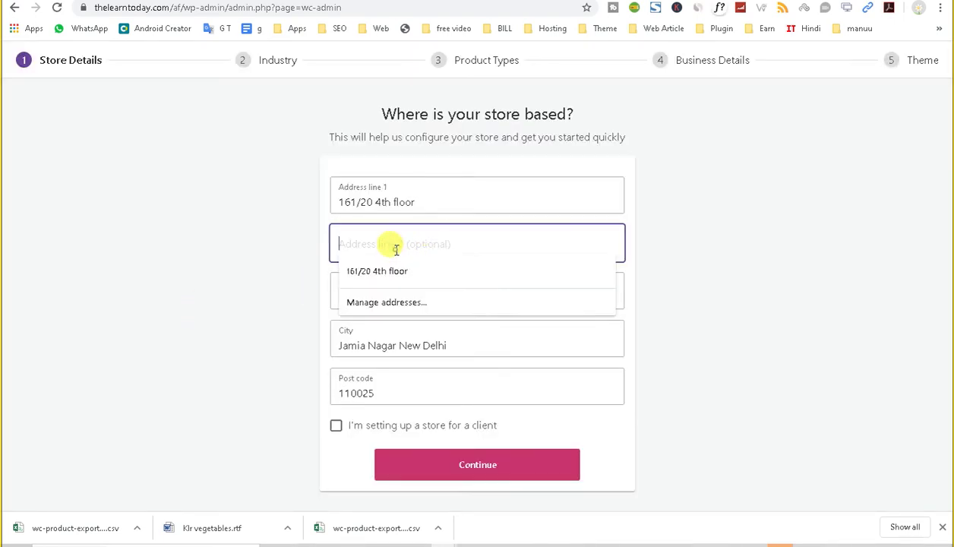
{"action": "left_click", "coordinate": [684, 227]}
{"action": "left_click", "coordinate": [401, 234]}
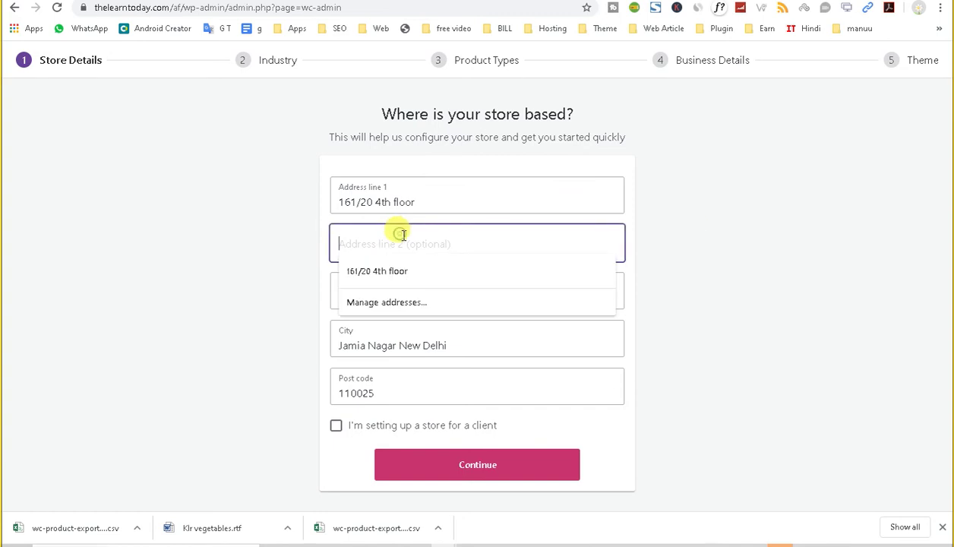
{"action": "type", "text": "Jamia Nagar"}
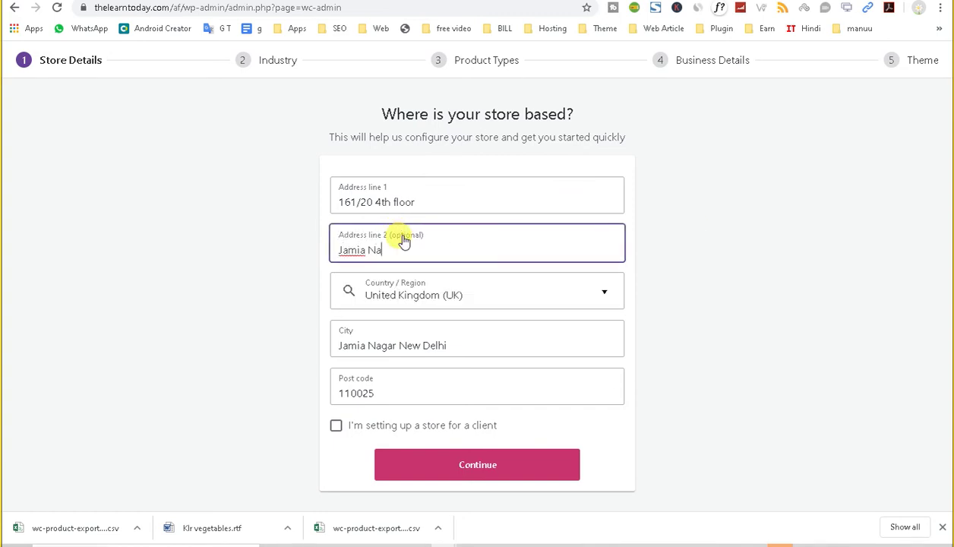
- Set the store's Country/Region to India -- Bihar
{"action": "left_click", "coordinate": [441, 288]}
{"action": "left_click", "coordinate": [606, 296]}
{"action": "left_click", "coordinate": [410, 296]}
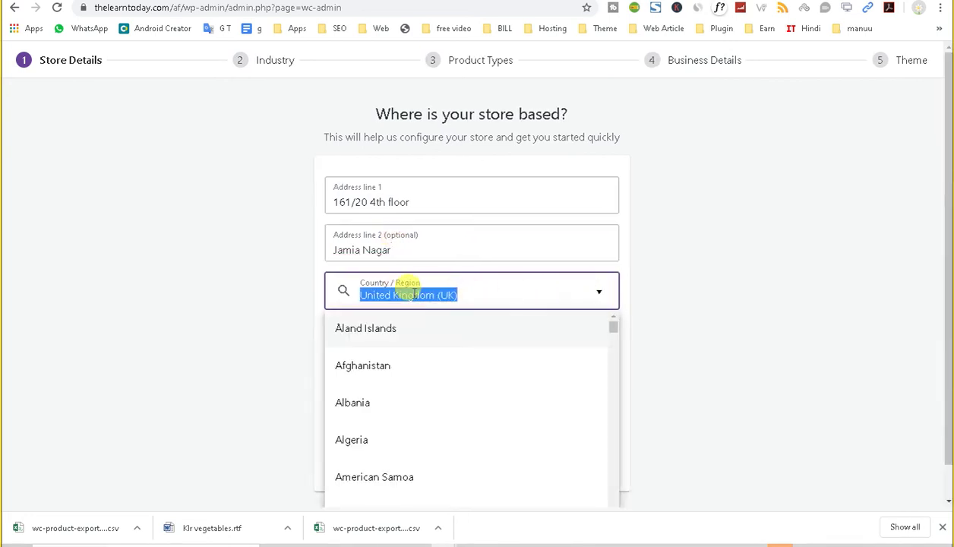
{"action": "type", "text": "in"}
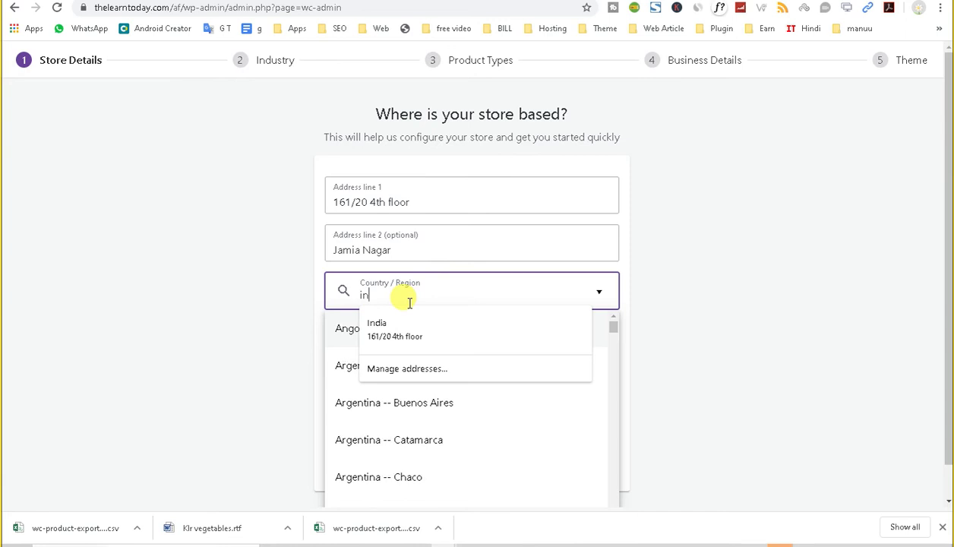
{"action": "left_click", "coordinate": [374, 323]}
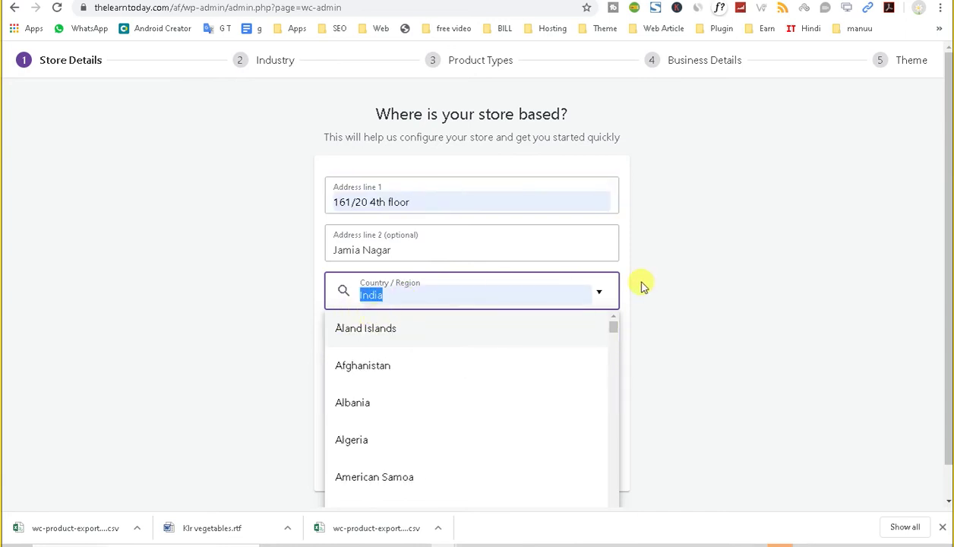
{"action": "scroll", "coordinate": [695, 274], "scroll_direction": "down", "scroll_amount": 1}
{"action": "left_click", "coordinate": [734, 270]}
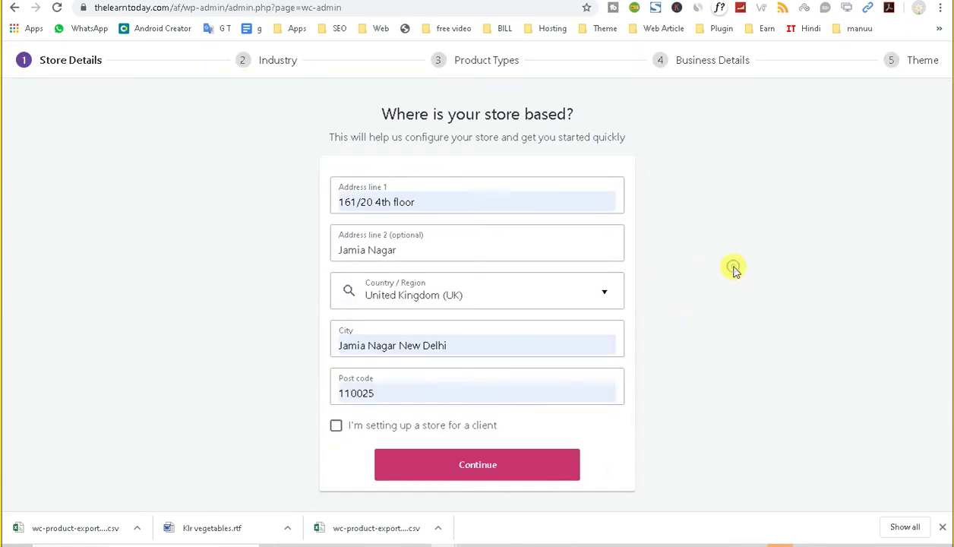
{"action": "left_click", "coordinate": [461, 294]}
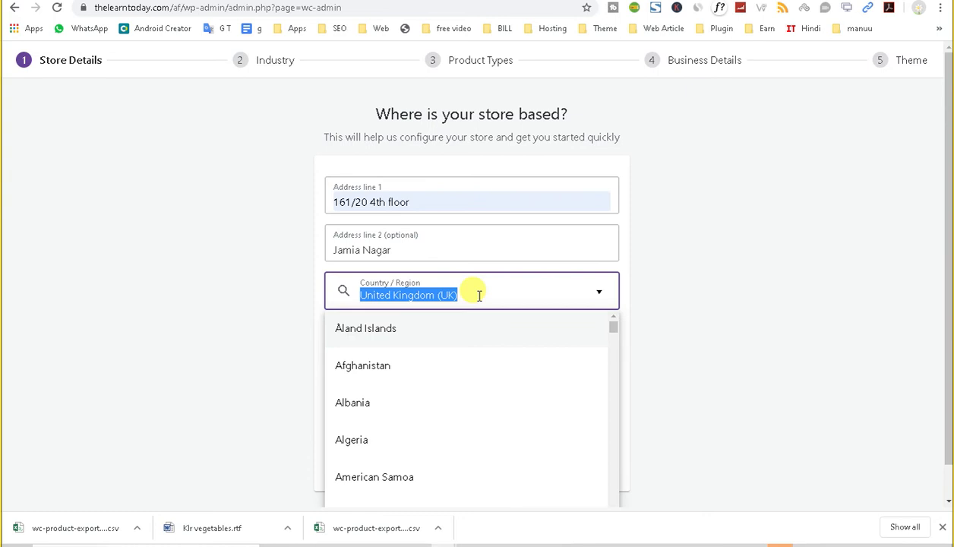
{"action": "type", "text": "In"}
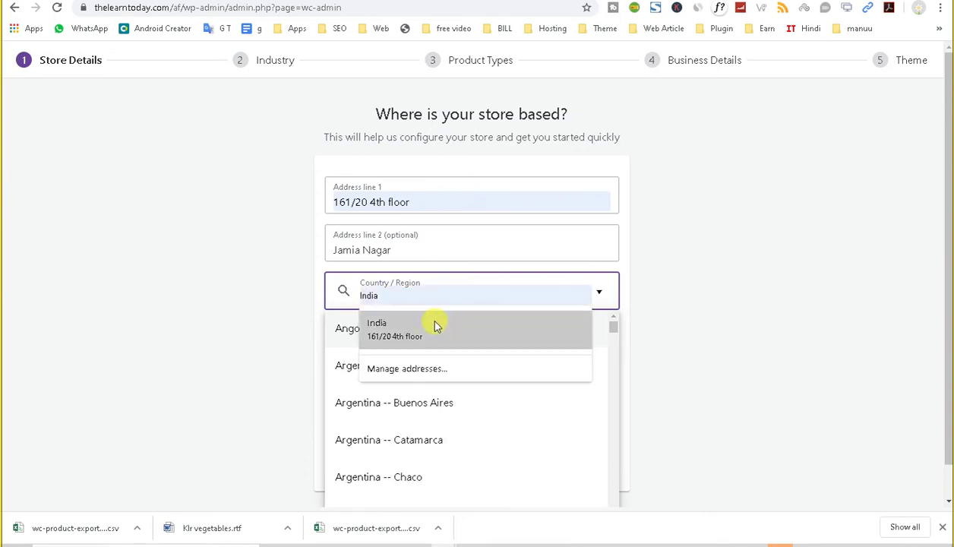
{"action": "type", "text": "di"}
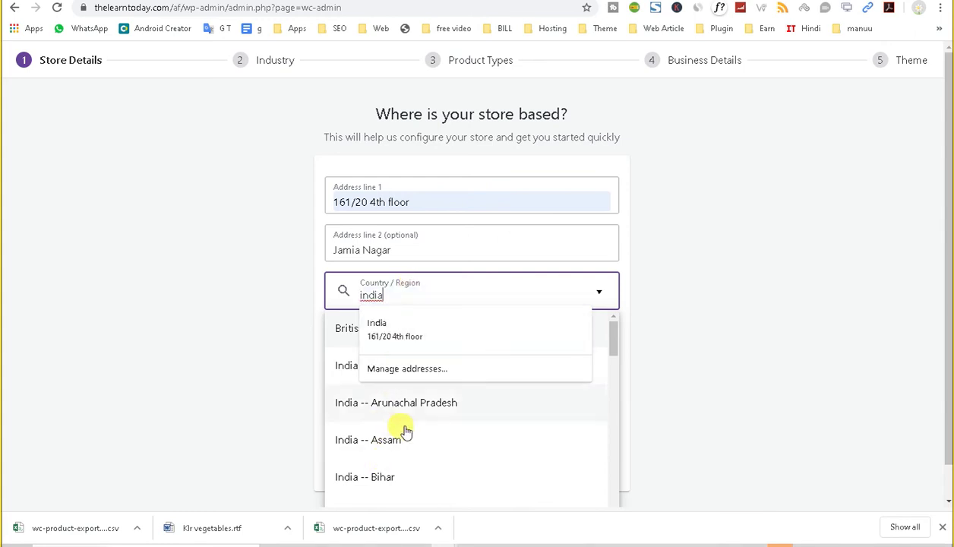
{"action": "scroll", "coordinate": [426, 471], "scroll_direction": "down", "scroll_amount": 1}
{"action": "scroll", "coordinate": [423, 478], "scroll_direction": "down", "scroll_amount": 1}
{"action": "scroll", "coordinate": [424, 477], "scroll_direction": "down", "scroll_amount": 2}
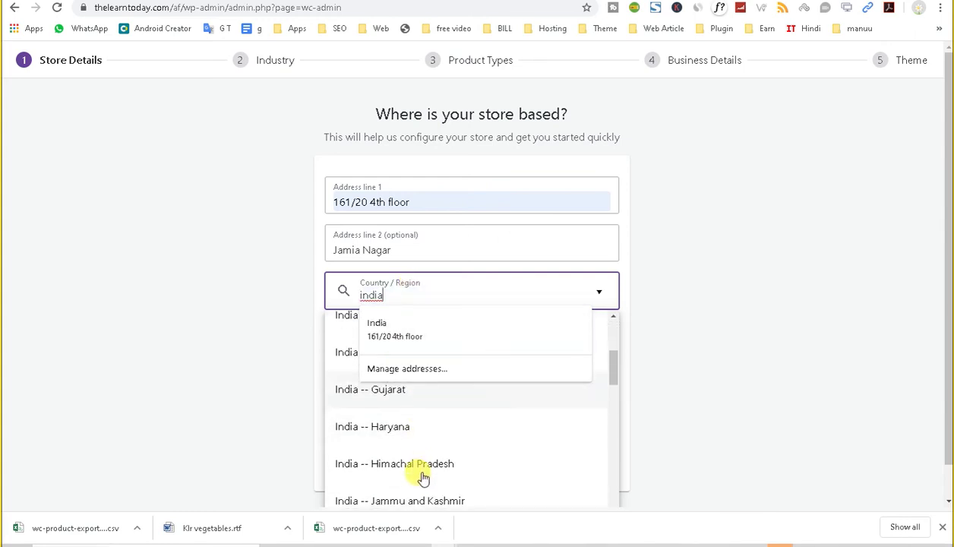
{"action": "scroll", "coordinate": [422, 479], "scroll_direction": "up", "scroll_amount": 5}
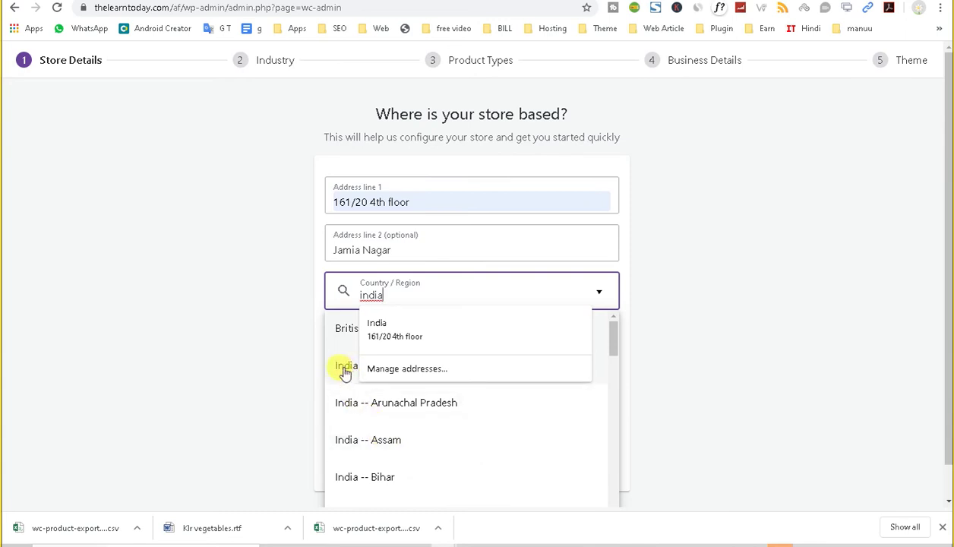
{"action": "left_click", "coordinate": [360, 474]}
- Mark the store as for a client, submit, and opt in to usage tracking
{"action": "left_click", "coordinate": [336, 426]}
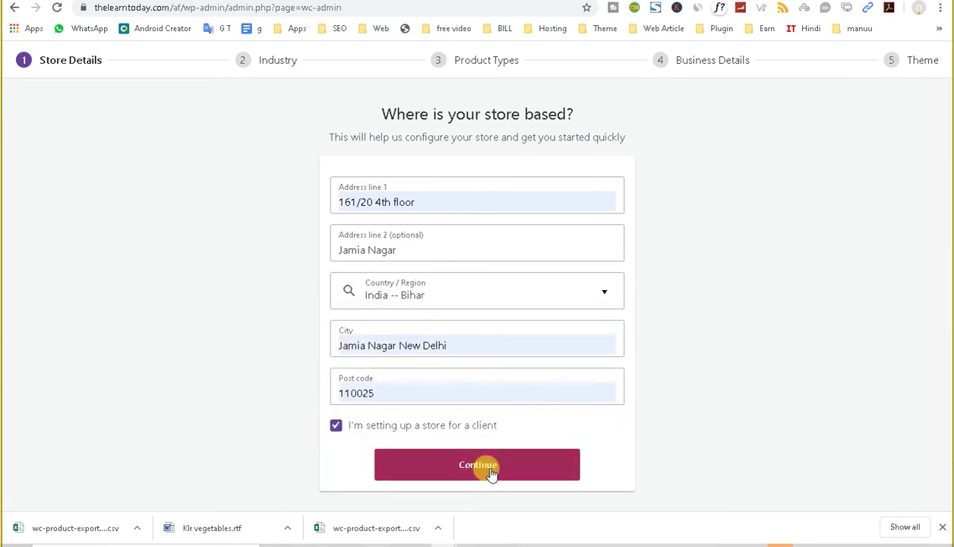
{"action": "left_click", "coordinate": [487, 465]}
{"action": "left_click", "coordinate": [303, 288]}
{"action": "left_click", "coordinate": [614, 319]}
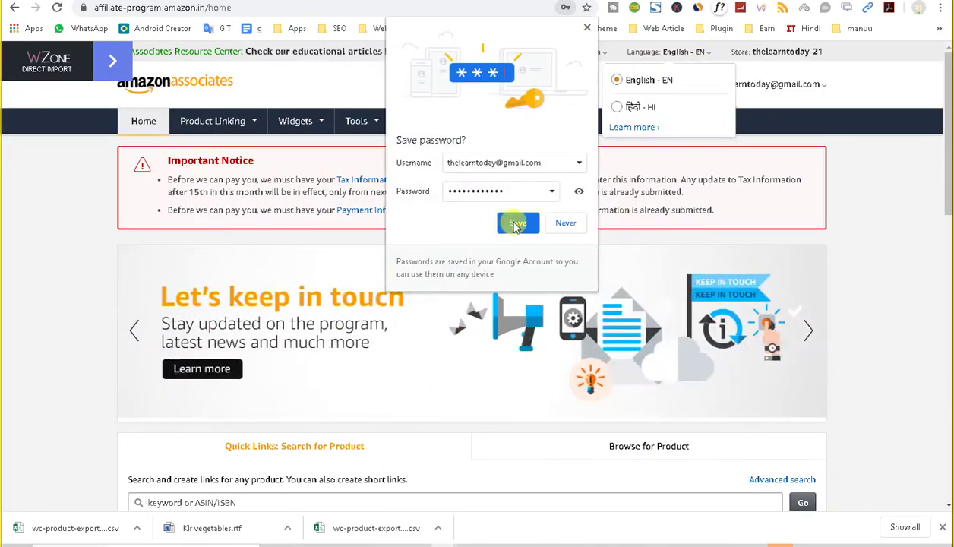
{"action": "left_click", "coordinate": [586, 28]}
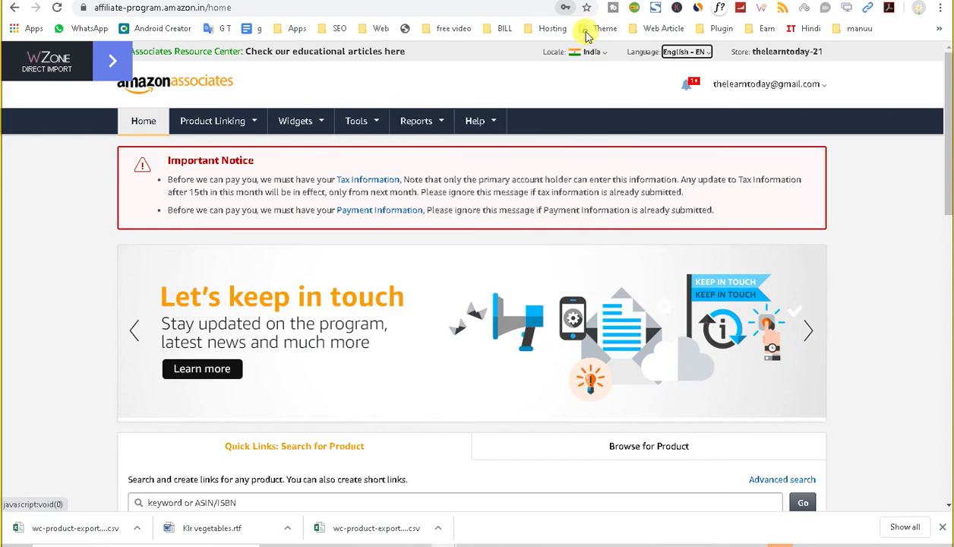
{"action": "left_click", "coordinate": [107, 68]}
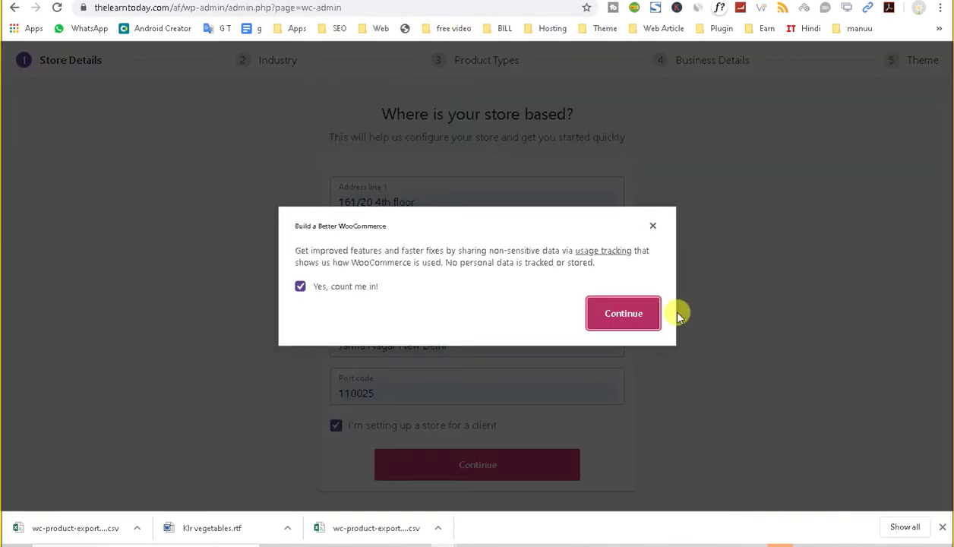
{"action": "left_click", "coordinate": [628, 315]}
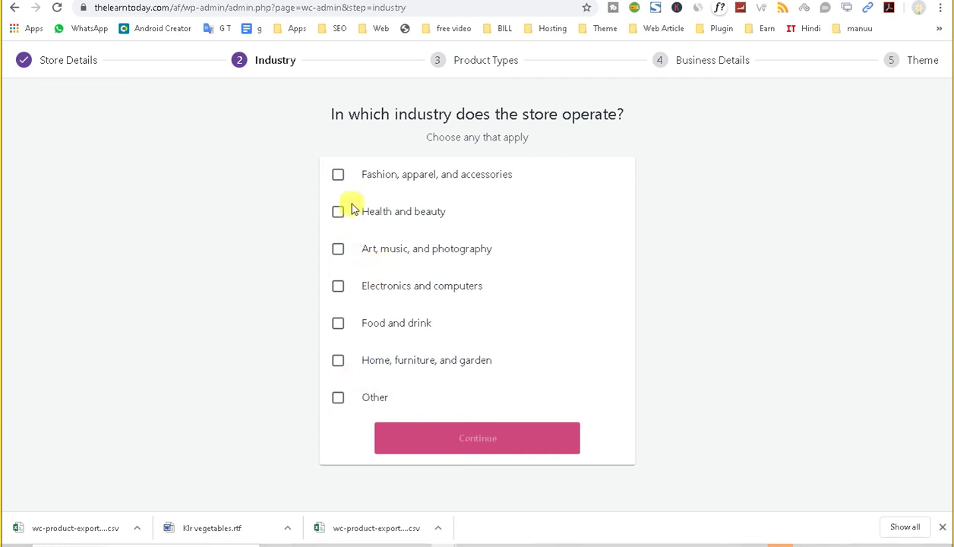
- Select fashion and another industry, continue, and tick Physical products
{"action": "left_click", "coordinate": [340, 174]}
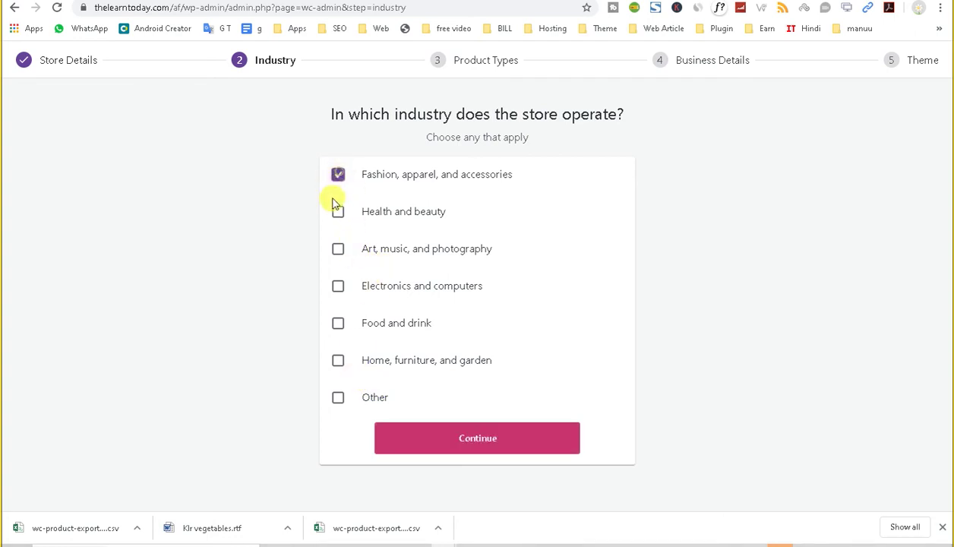
{"action": "left_click", "coordinate": [338, 326]}
{"action": "left_click", "coordinate": [462, 440]}
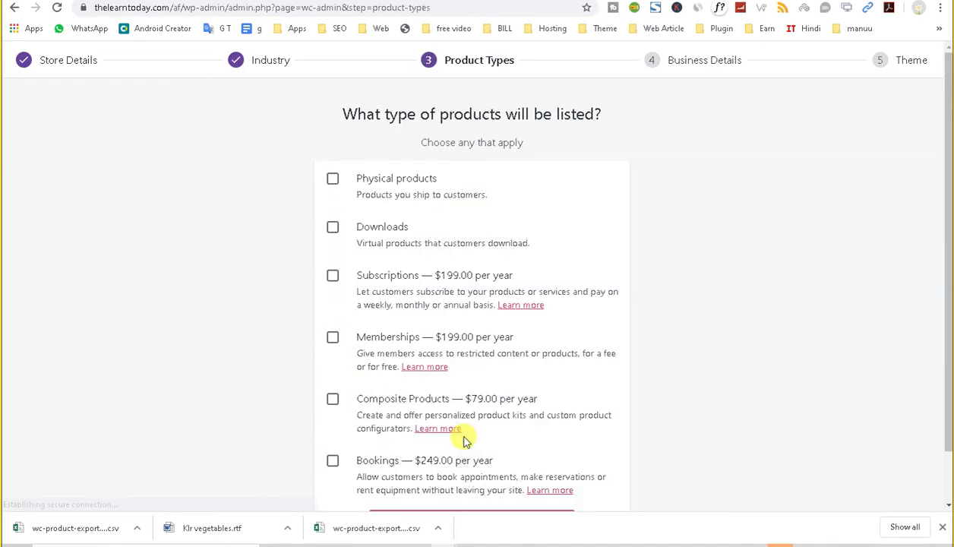
{"action": "scroll", "coordinate": [372, 304], "scroll_direction": "down", "scroll_amount": 1}
{"action": "left_click", "coordinate": [335, 128]}
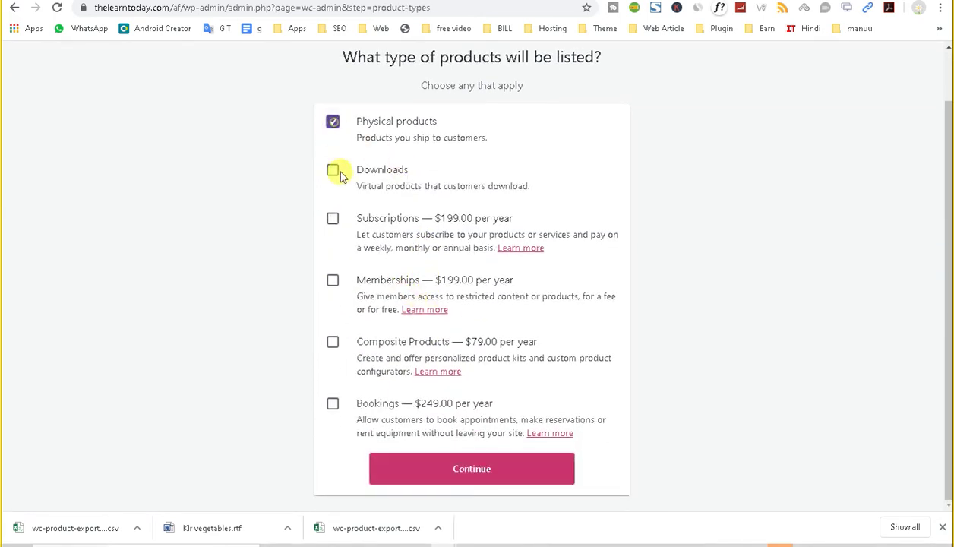
- Confirm physical products and downloads, then choose 11 - 100 products and not selling elsewhere
{"action": "left_click", "coordinate": [454, 459]}
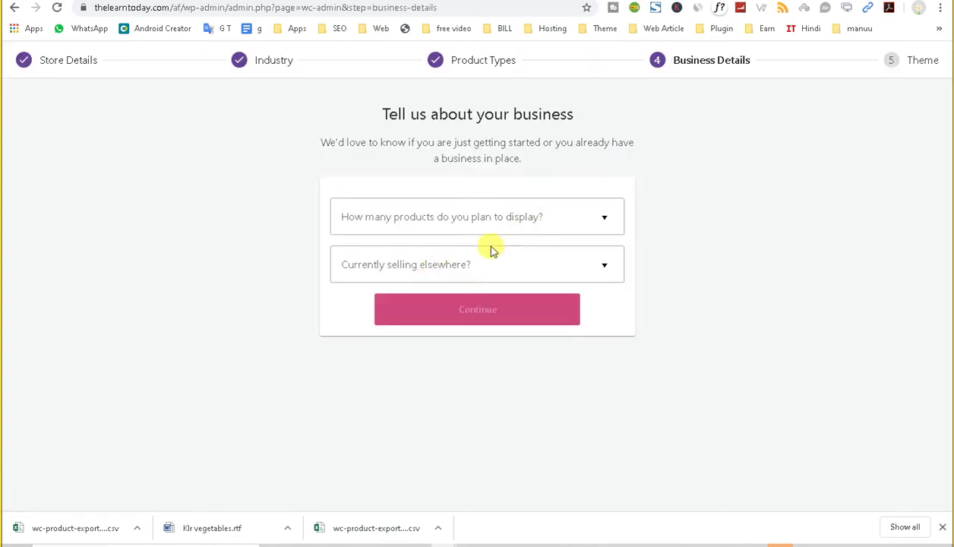
{"action": "left_click", "coordinate": [432, 218]}
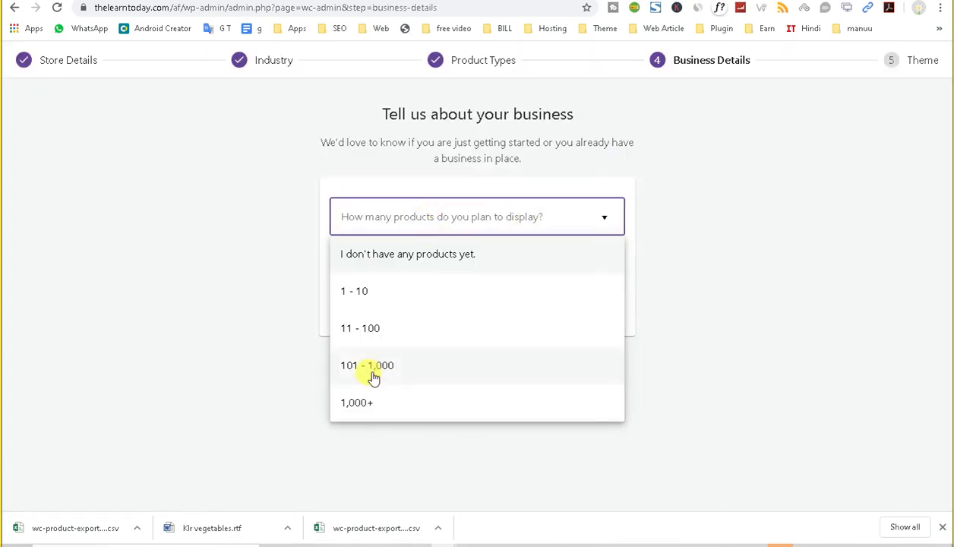
{"action": "left_click", "coordinate": [362, 332]}
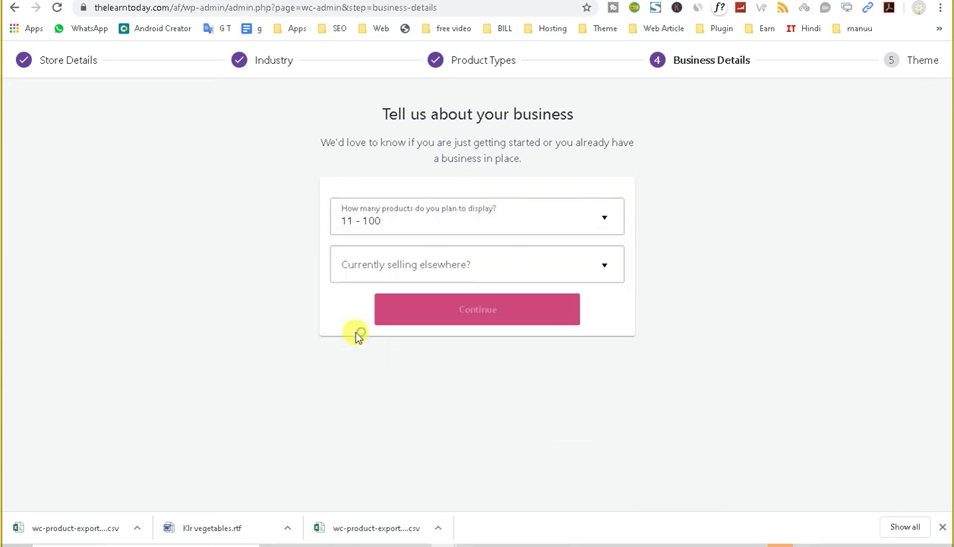
{"action": "left_click", "coordinate": [402, 272]}
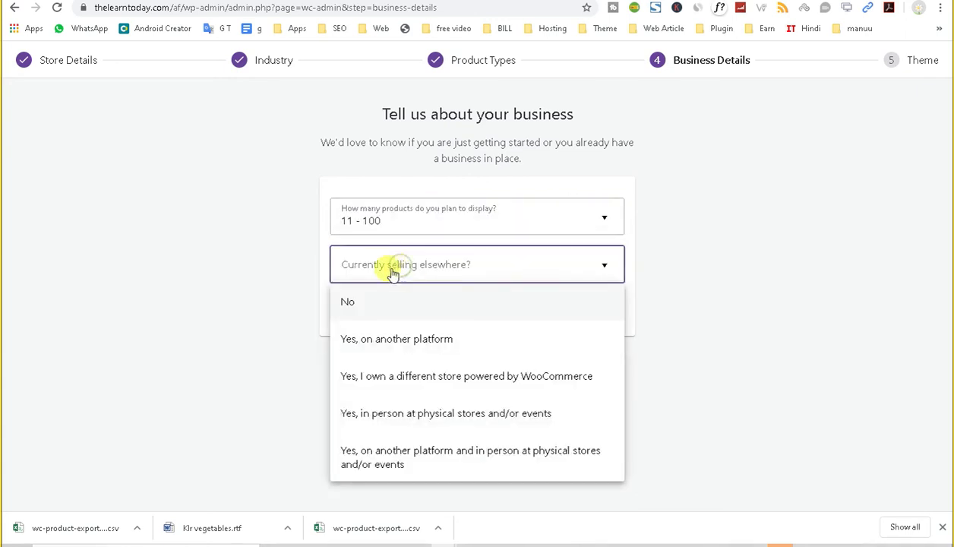
{"action": "left_click", "coordinate": [408, 346]}
{"action": "left_click", "coordinate": [568, 267]}
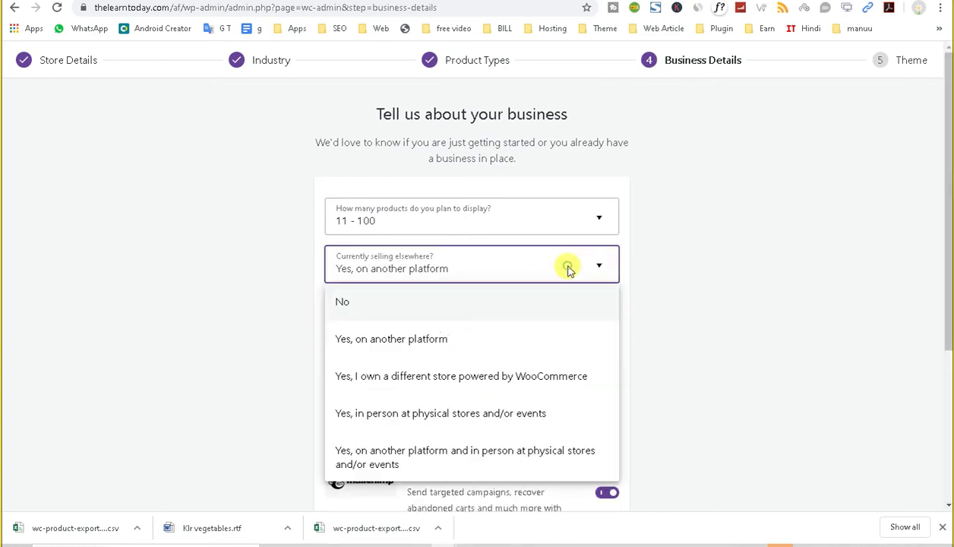
{"action": "left_click", "coordinate": [340, 302]}
- Keep the Facebook, Mailchimp and Google Ads plugins enabled and start installing them
{"action": "scroll", "coordinate": [288, 319], "scroll_direction": "down", "scroll_amount": 2}
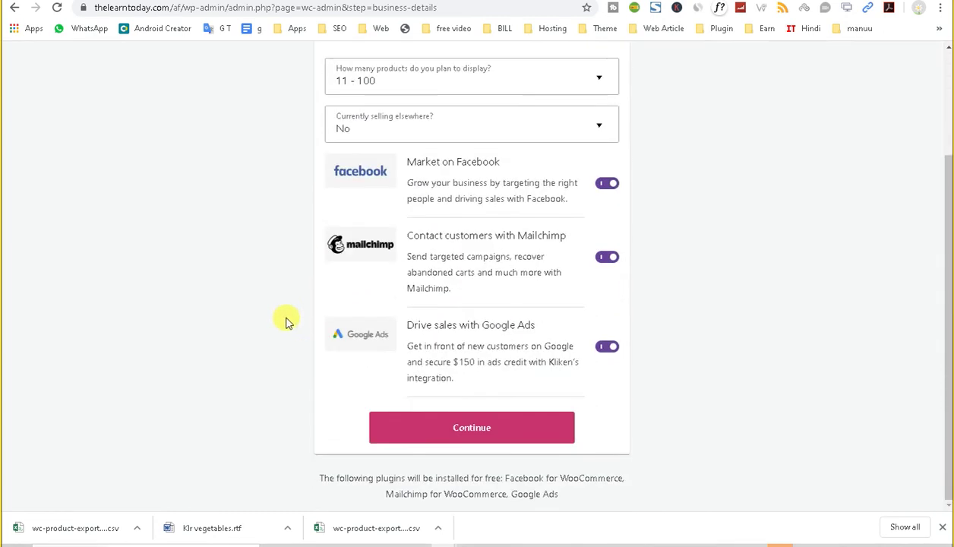
{"action": "left_click", "coordinate": [607, 348]}
{"action": "left_click", "coordinate": [609, 351]}
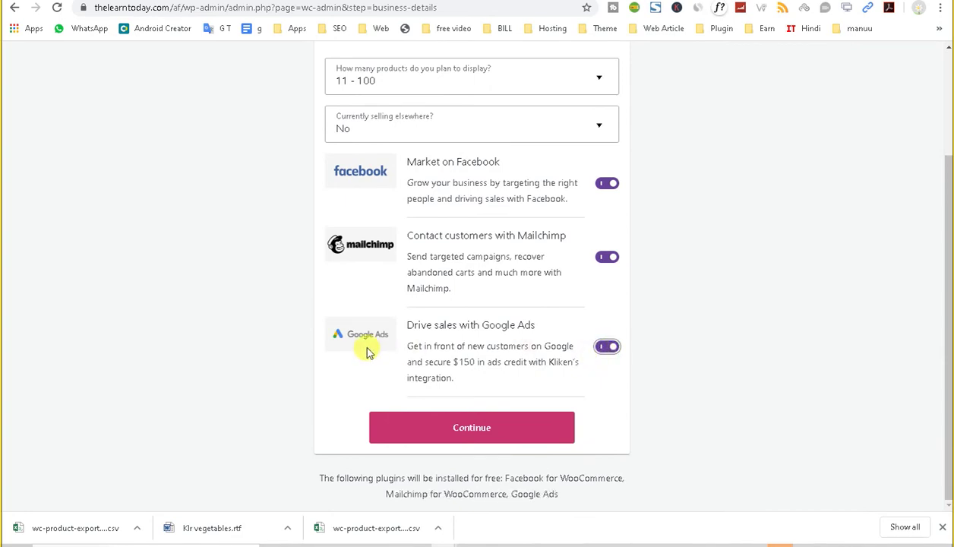
{"action": "left_click", "coordinate": [609, 351]}
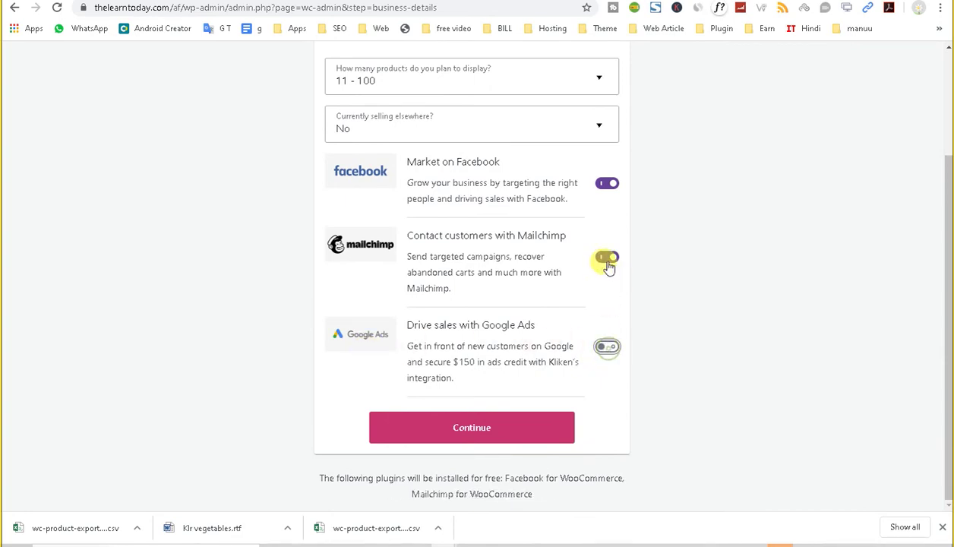
{"action": "left_click", "coordinate": [606, 350]}
{"action": "left_click", "coordinate": [493, 427]}
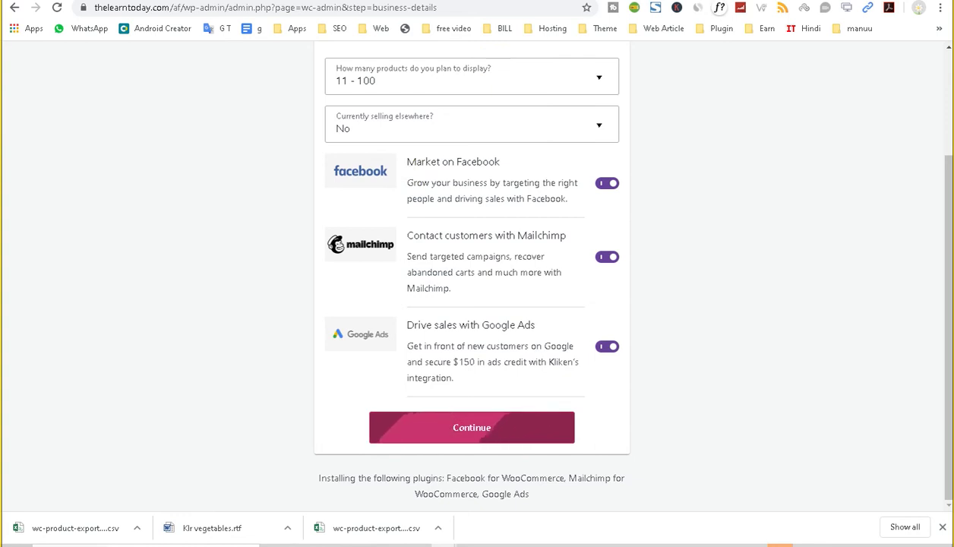
- Switch to the Amazon Fashion tab and reload it
{"action": "key", "text": "ctrl+Tab"}
{"action": "scroll", "coordinate": [477, 304], "scroll_direction": "down", "scroll_amount": 1}
{"action": "left_click", "coordinate": [58, 11]}
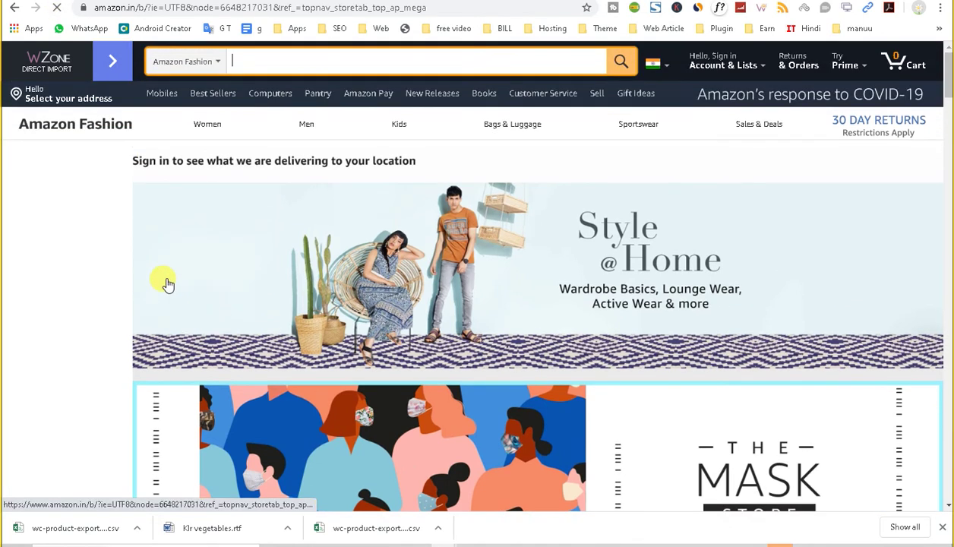
- Keep Orchid Store as the active theme and accept Jetpack and WooCommerce Services
{"action": "key", "text": "ctrl+Tab"}
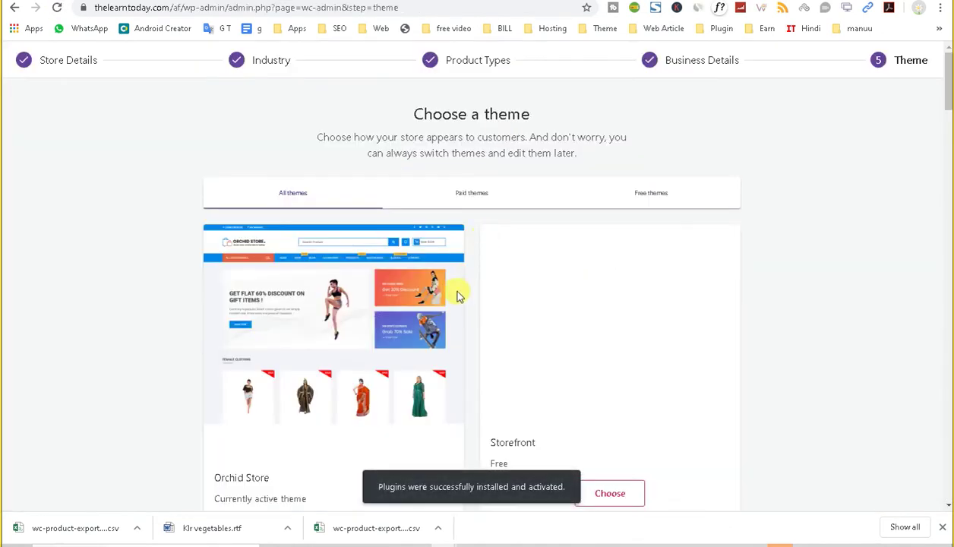
{"action": "scroll", "coordinate": [314, 298], "scroll_direction": "down", "scroll_amount": 3}
{"action": "scroll", "coordinate": [314, 299], "scroll_direction": "down", "scroll_amount": 1}
{"action": "left_click", "coordinate": [323, 266]}
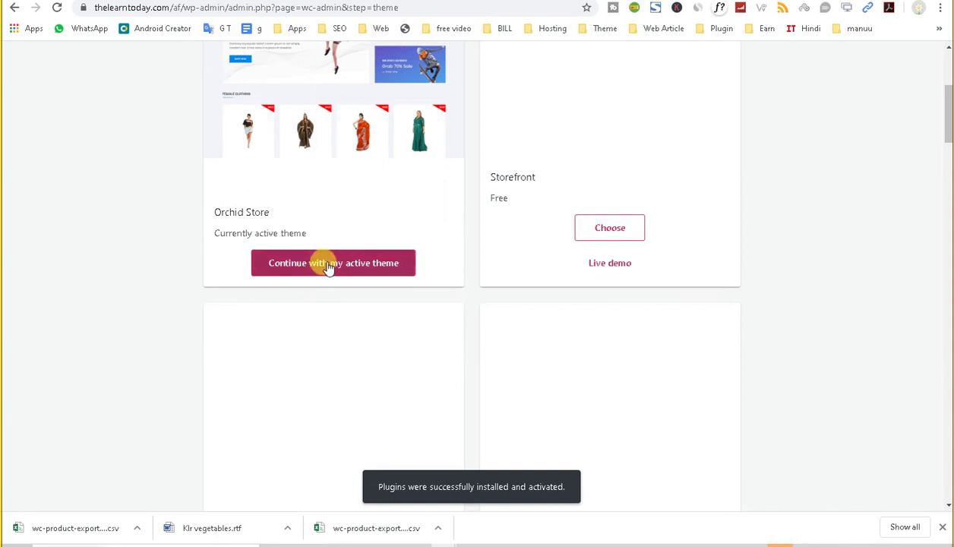
{"action": "scroll", "coordinate": [724, 304], "scroll_direction": "up", "scroll_amount": 2}
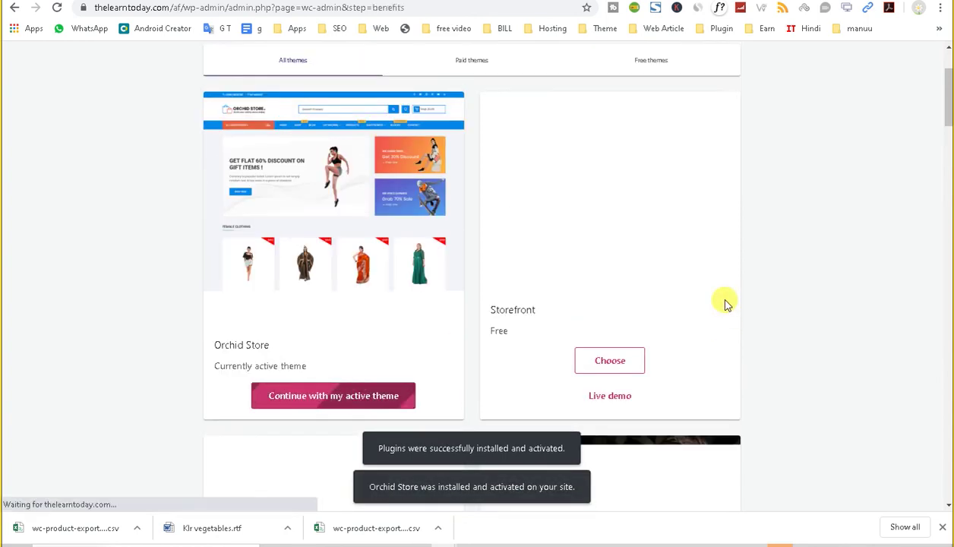
{"action": "scroll", "coordinate": [608, 315], "scroll_direction": "down", "scroll_amount": 1}
{"action": "left_click", "coordinate": [416, 416]}
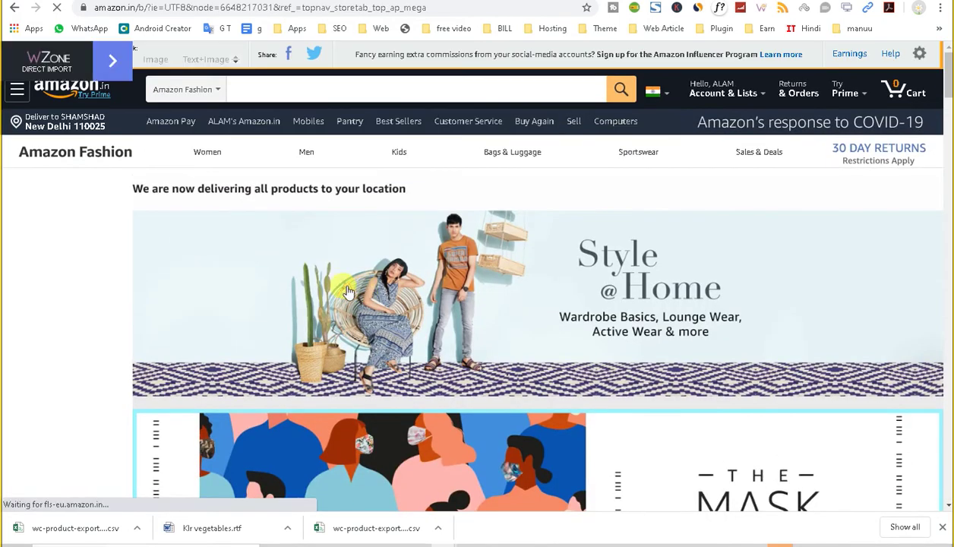
- Show the WZone import bar and search Amazon.in for 'book'
{"action": "left_click", "coordinate": [113, 61]}
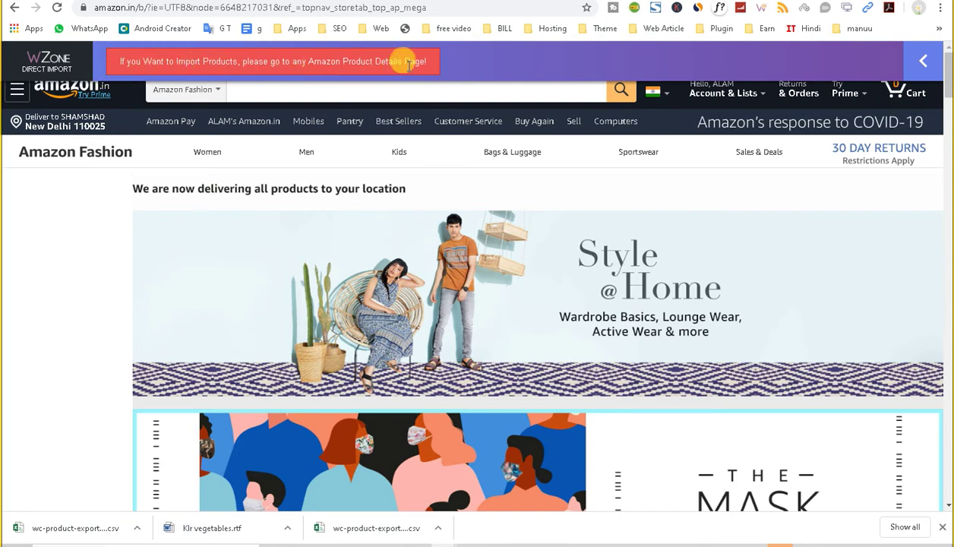
{"action": "scroll", "coordinate": [283, 282], "scroll_direction": "down", "scroll_amount": 6}
{"action": "scroll", "coordinate": [282, 286], "scroll_direction": "down", "scroll_amount": 3}
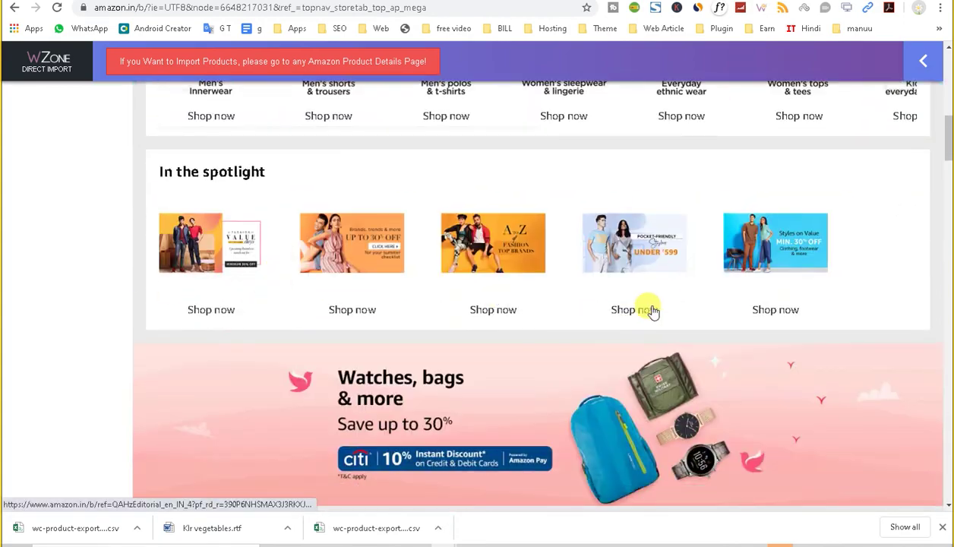
{"action": "scroll", "coordinate": [454, 298], "scroll_direction": "up", "scroll_amount": 7}
{"action": "scroll", "coordinate": [643, 269], "scroll_direction": "up", "scroll_amount": 3}
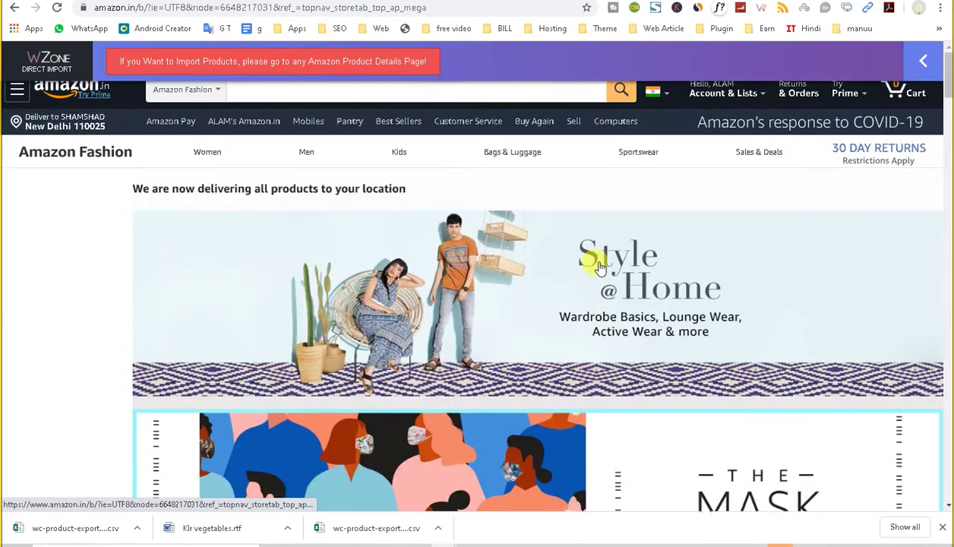
{"action": "scroll", "coordinate": [596, 260], "scroll_direction": "down", "scroll_amount": 6}
{"action": "scroll", "coordinate": [596, 344], "scroll_direction": "up", "scroll_amount": 5}
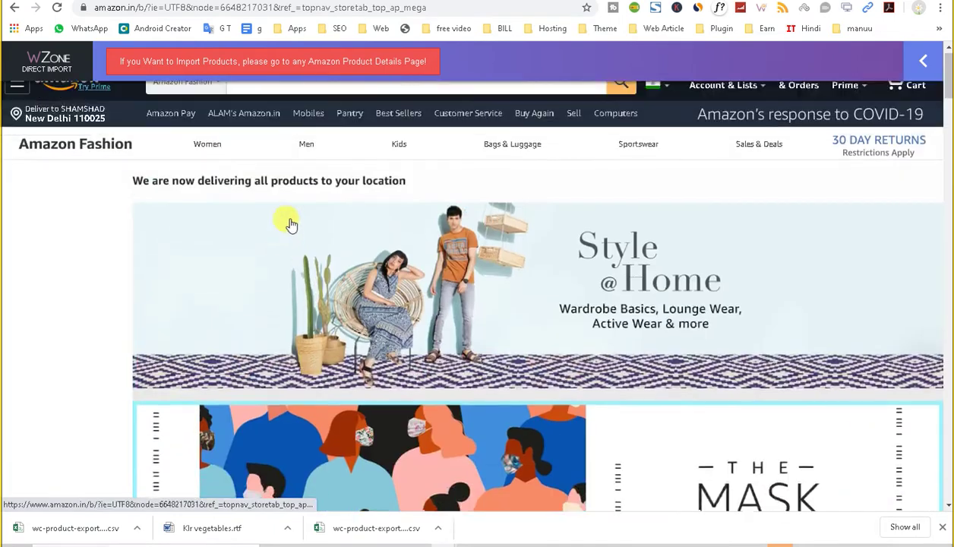
{"action": "left_click", "coordinate": [249, 89]}
{"action": "type", "text": "b"}
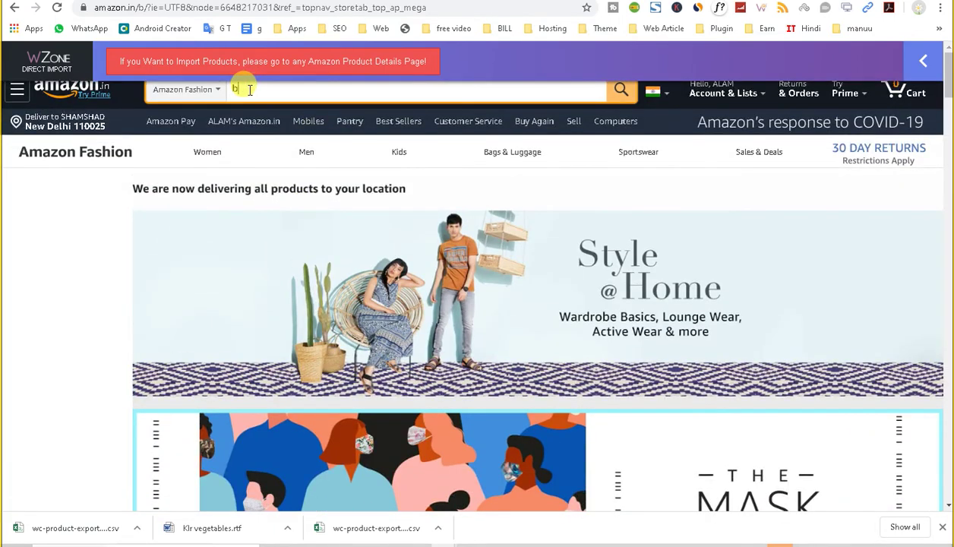
{"action": "type", "text": "ook"}
{"action": "key", "text": "Return"}
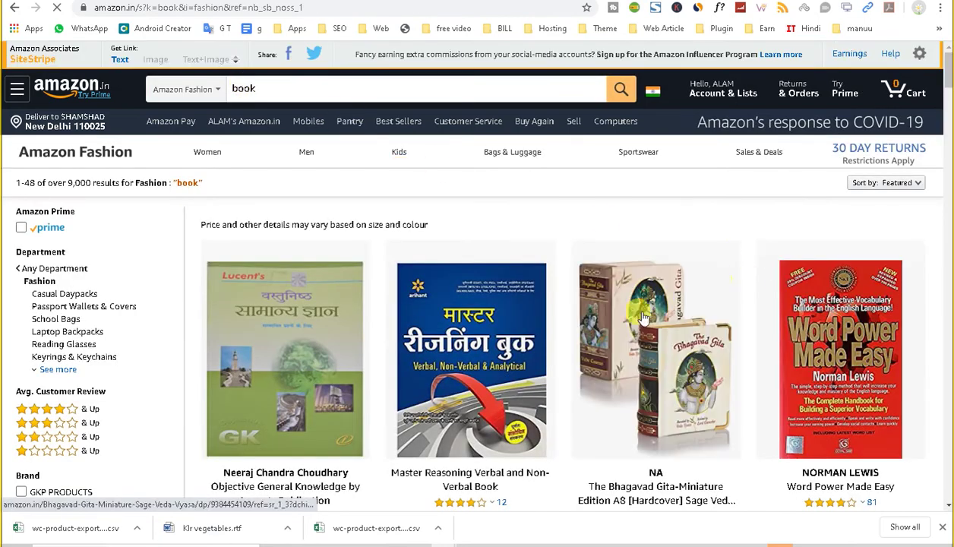
- Open the first result, Objective General Knowledge by Lucents Publication at ₹288.00
{"action": "scroll", "coordinate": [642, 317], "scroll_direction": "down", "scroll_amount": 6}
{"action": "scroll", "coordinate": [627, 319], "scroll_direction": "up", "scroll_amount": 6}
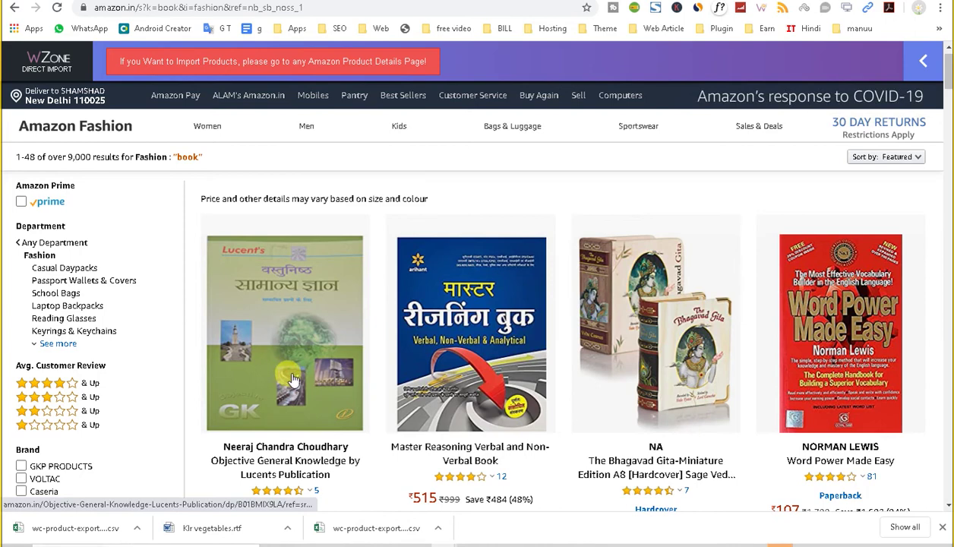
{"action": "left_click", "coordinate": [294, 380]}
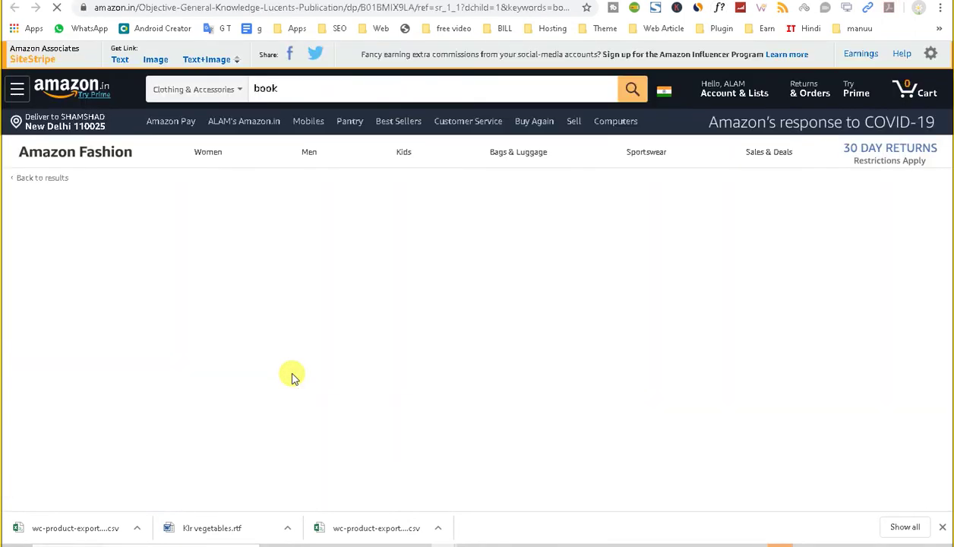
{"action": "scroll", "coordinate": [487, 284], "scroll_direction": "down", "scroll_amount": 2}
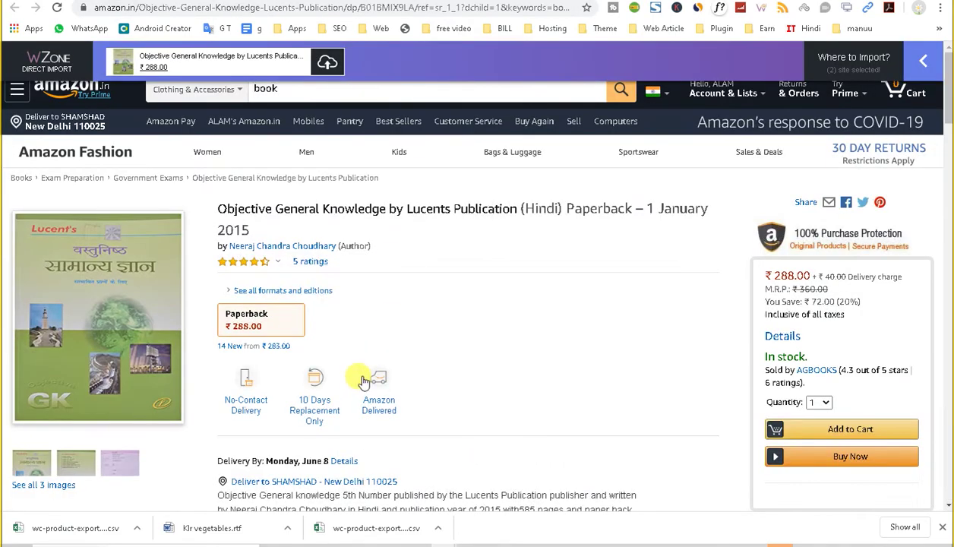
{"action": "scroll", "coordinate": [627, 301], "scroll_direction": "down", "scroll_amount": 1}
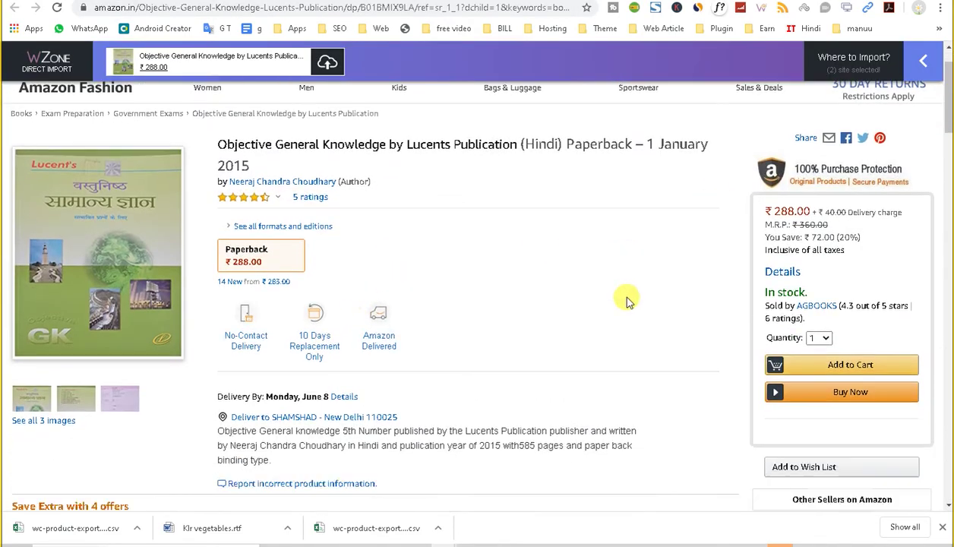
{"action": "scroll", "coordinate": [627, 301], "scroll_direction": "down", "scroll_amount": 8}
{"action": "scroll", "coordinate": [613, 329], "scroll_direction": "up", "scroll_amount": 9}
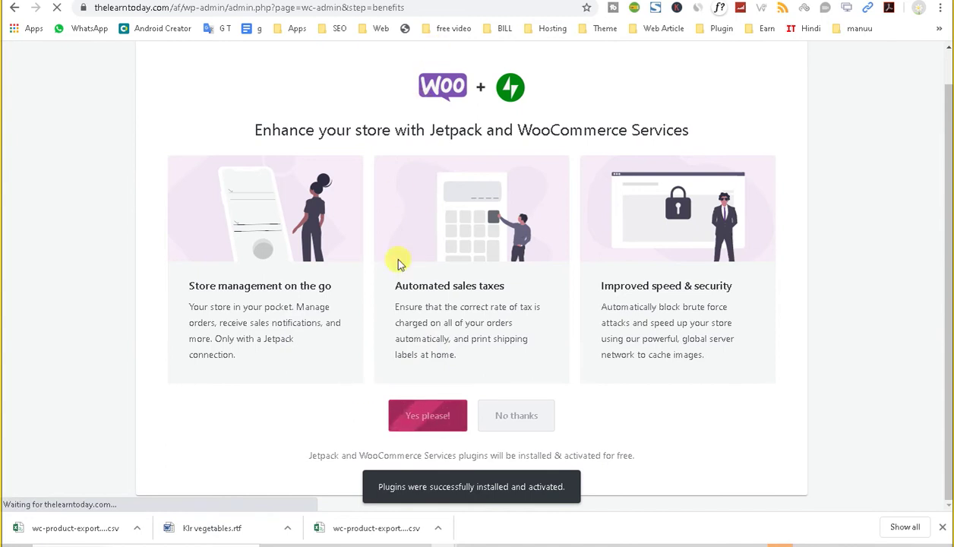
{"action": "scroll", "coordinate": [456, 279], "scroll_direction": "up", "scroll_amount": 1}
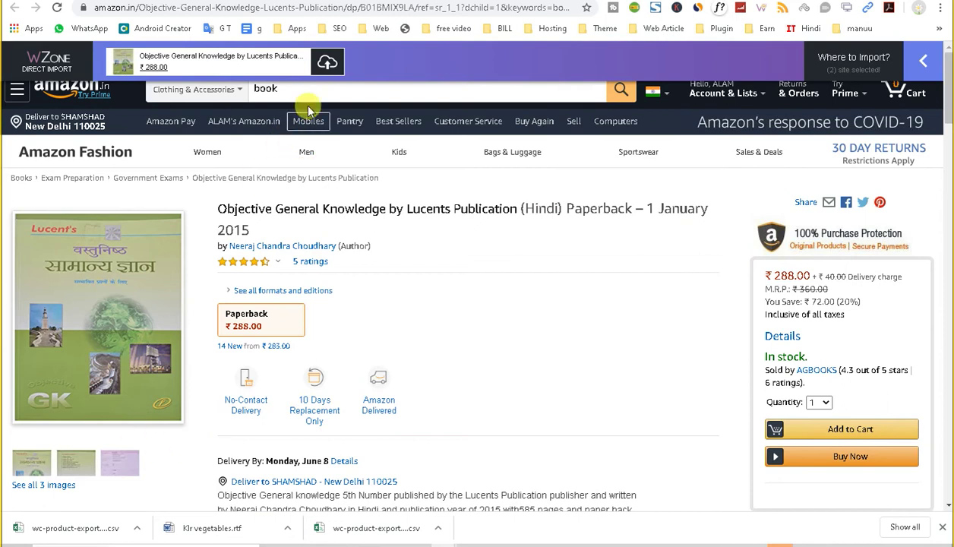
- Import the Objective General Knowledge book into WordPress via WZone and close the progress window
{"action": "left_click", "coordinate": [332, 67]}
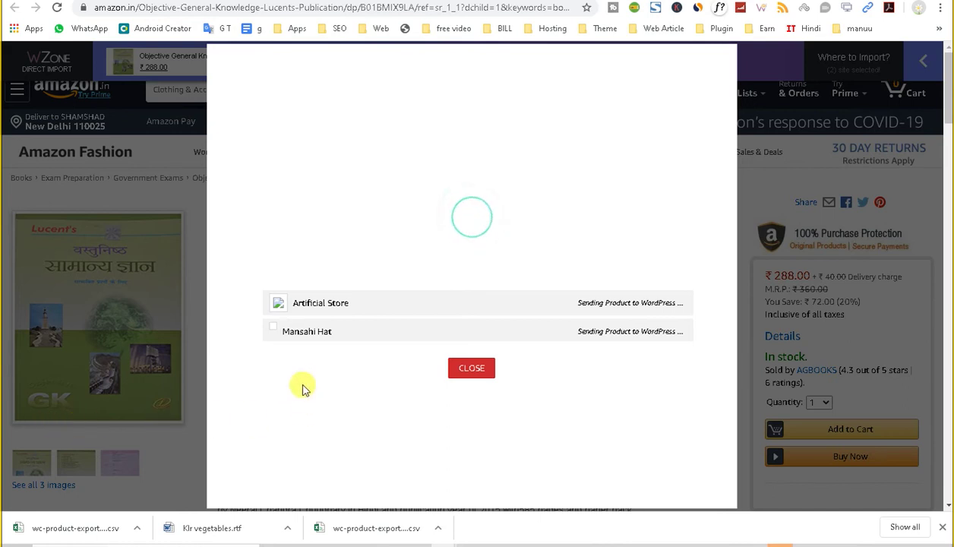
{"action": "left_click", "coordinate": [472, 370]}
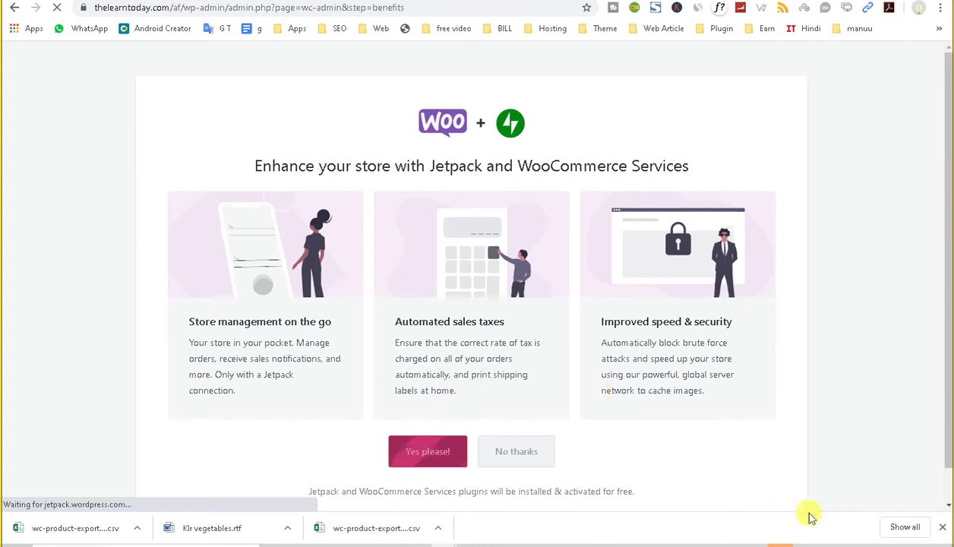
- Go from the WooCommerce dashboard to the main WordPress Dashboard showing the plugin notices
{"action": "mouse_move", "coordinate": [561, 519]}
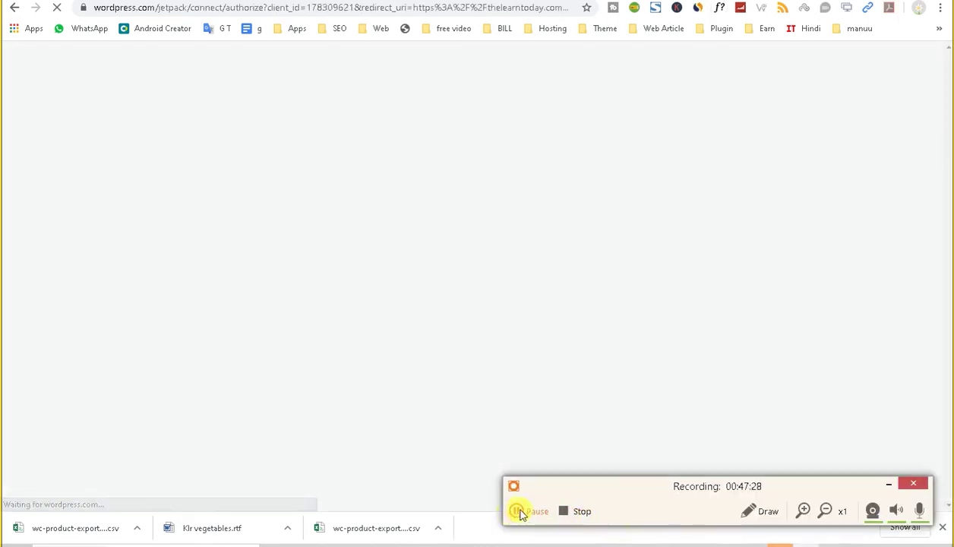
{"action": "left_click", "coordinate": [522, 510]}
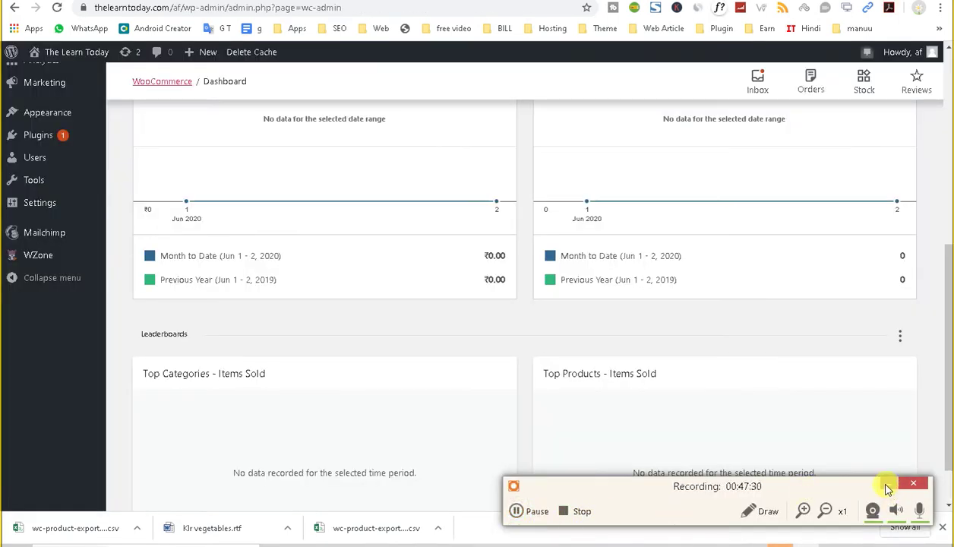
{"action": "scroll", "coordinate": [331, 309], "scroll_direction": "up", "scroll_amount": 6}
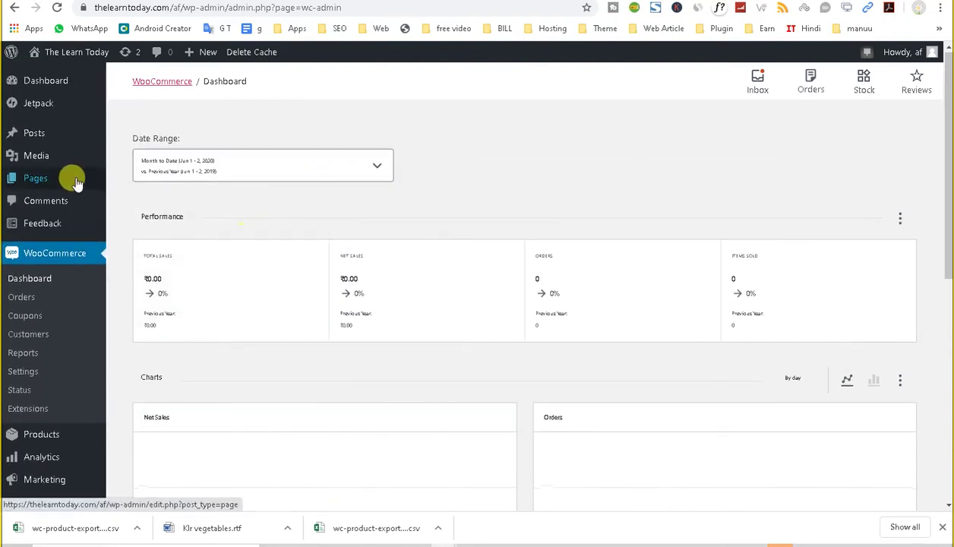
{"action": "scroll", "coordinate": [38, 93], "scroll_direction": "down", "scroll_amount": 1}
{"action": "scroll", "coordinate": [415, 215], "scroll_direction": "up", "scroll_amount": 1}
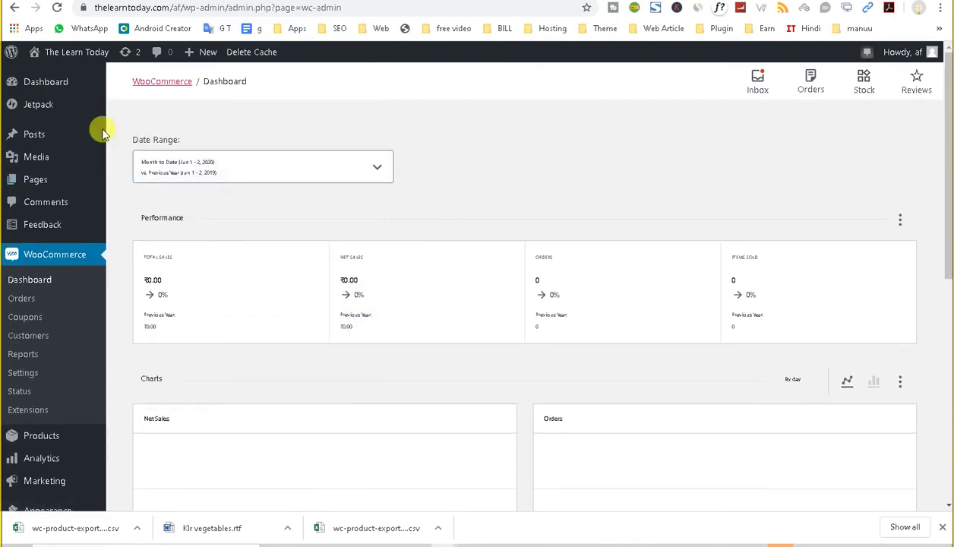
{"action": "left_click", "coordinate": [38, 83]}
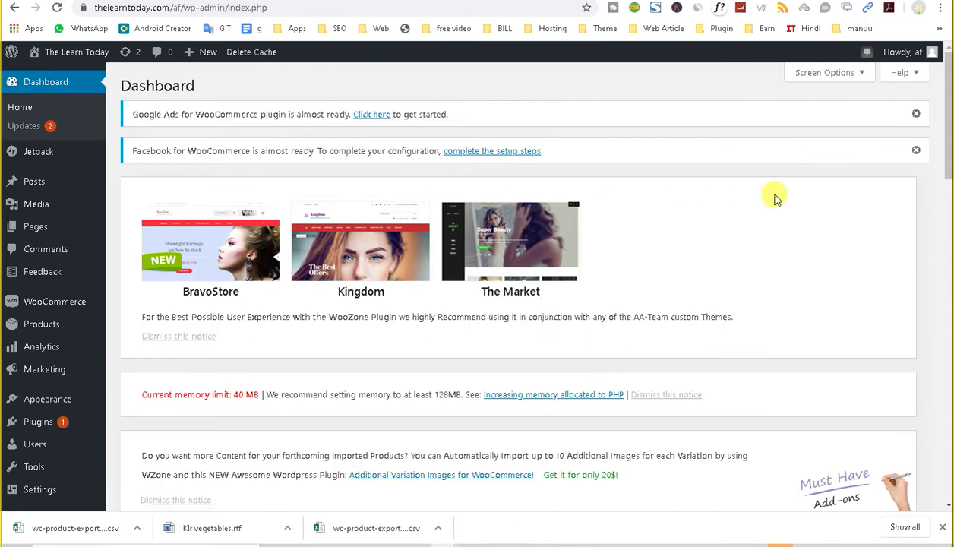
- Dismiss the Facebook for WooCommerce and Google Ads notices and activate Jetpack's performance features
{"action": "scroll", "coordinate": [658, 241], "scroll_direction": "down", "scroll_amount": 6}
{"action": "scroll", "coordinate": [673, 241], "scroll_direction": "up", "scroll_amount": 4}
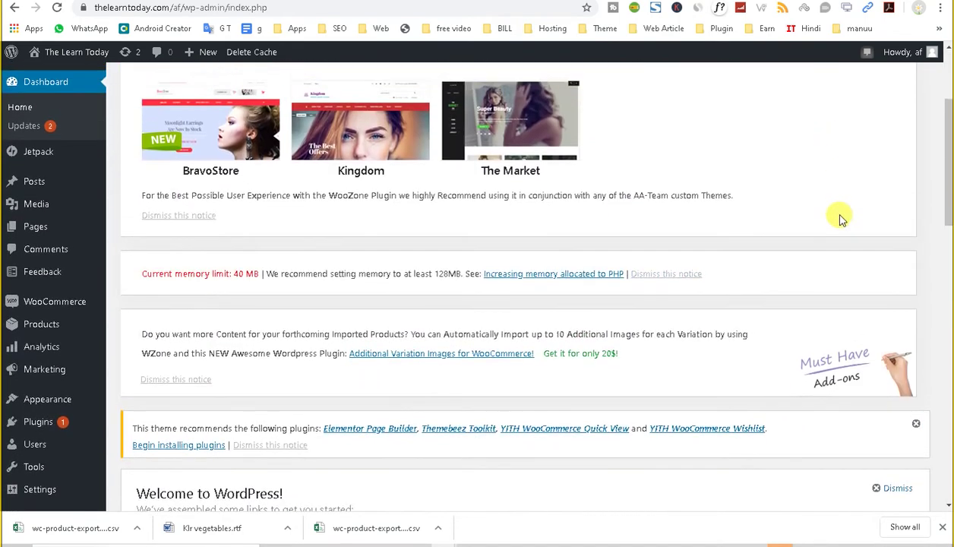
{"action": "scroll", "coordinate": [841, 219], "scroll_direction": "up", "scroll_amount": 3}
{"action": "left_click", "coordinate": [915, 204]}
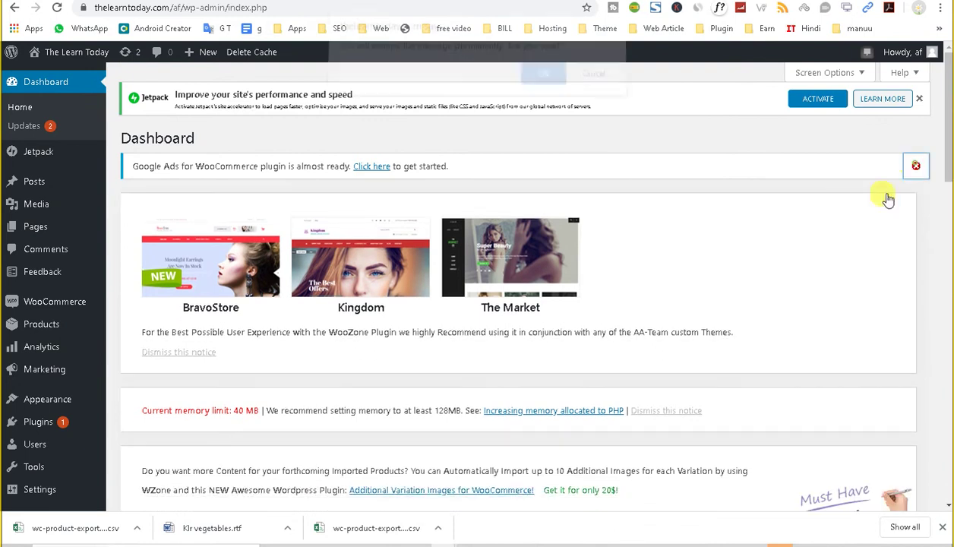
{"action": "left_click", "coordinate": [543, 85]}
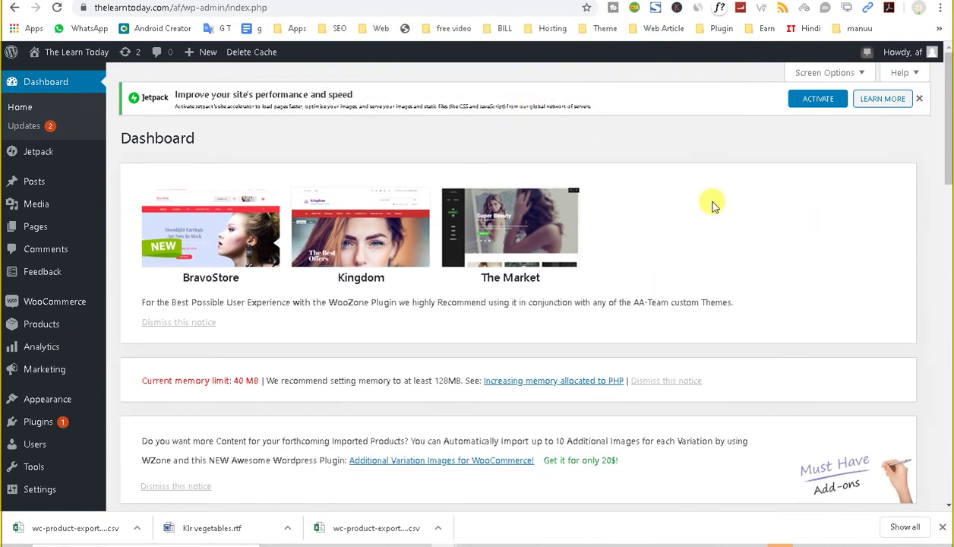
{"action": "left_click", "coordinate": [814, 102]}
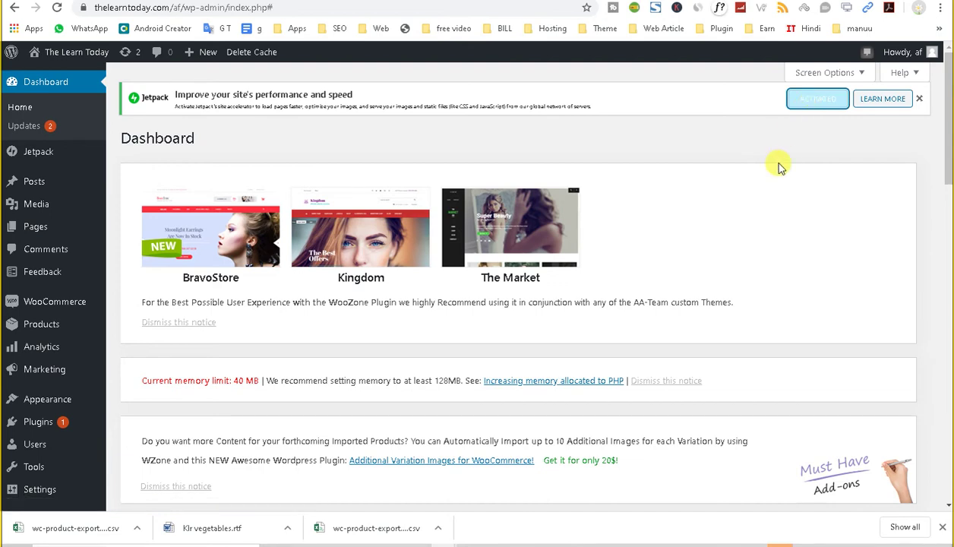
- Switch to the Amazon.in tab with the Master Reasoning Verbal and Non-Verbal book
{"action": "scroll", "coordinate": [549, 228], "scroll_direction": "down", "scroll_amount": 5}
{"action": "scroll", "coordinate": [559, 303], "scroll_direction": "up", "scroll_amount": 5}
{"action": "key", "text": "ctrl+Tab"}
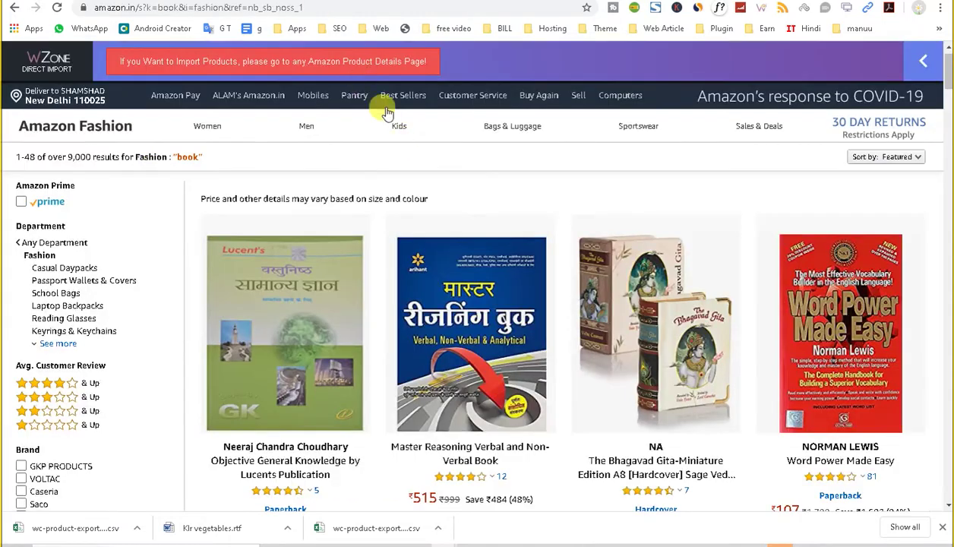
{"action": "key", "text": "ctrl+Tab"}
{"action": "key", "text": "ctrl+Tab"}
{"action": "key", "text": "ctrl+Tab"}
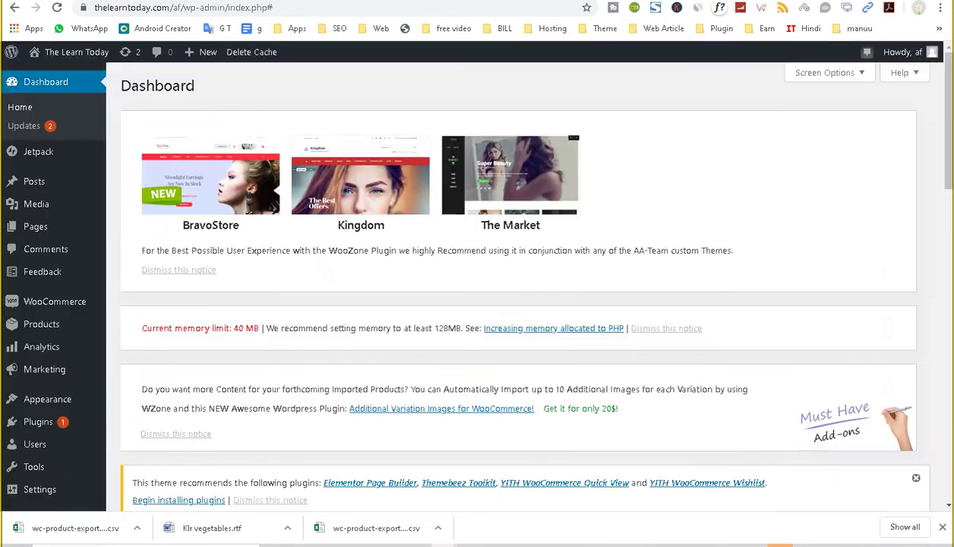
{"action": "scroll", "coordinate": [375, 304], "scroll_direction": "down", "scroll_amount": 2}
{"action": "scroll", "coordinate": [375, 304], "scroll_direction": "down", "scroll_amount": 1}
- Open the Master Reasoning Verbal and Non-Verbal book's Amazon product page
{"action": "right_click", "coordinate": [453, 141]}
{"action": "left_click", "coordinate": [460, 161]}
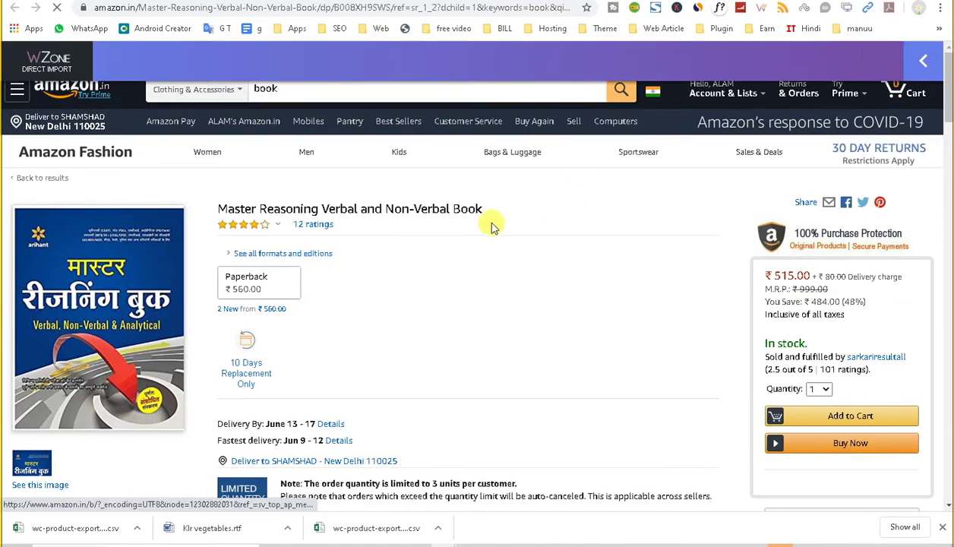
{"action": "scroll", "coordinate": [437, 266], "scroll_direction": "down", "scroll_amount": 2}
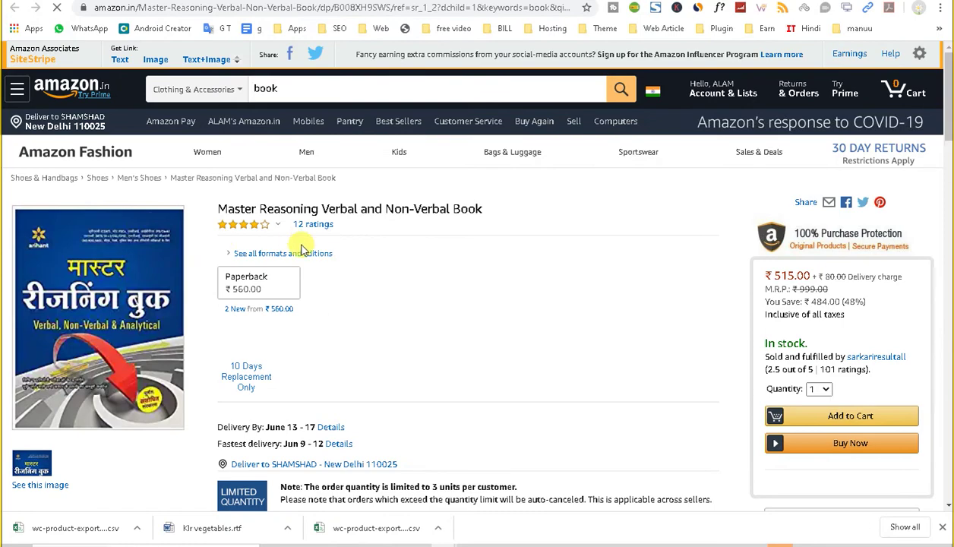
{"action": "scroll", "coordinate": [289, 304], "scroll_direction": "down", "scroll_amount": 5}
{"action": "scroll", "coordinate": [426, 254], "scroll_direction": "up", "scroll_amount": 5}
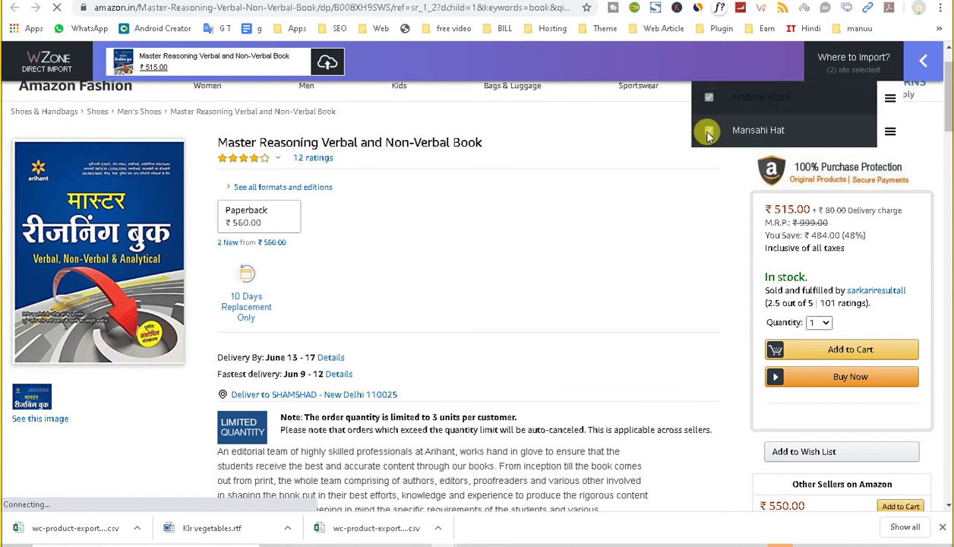
- Import the book into Artificial Store with WZone as ID 2210, view it, then close back to WordPress
{"action": "left_click", "coordinate": [924, 60]}
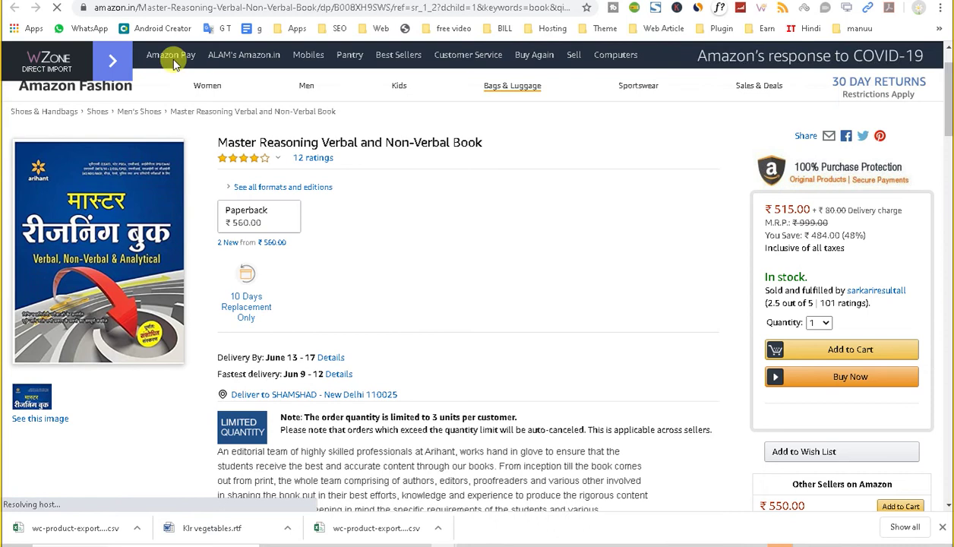
{"action": "left_click", "coordinate": [107, 61]}
{"action": "left_click", "coordinate": [333, 67]}
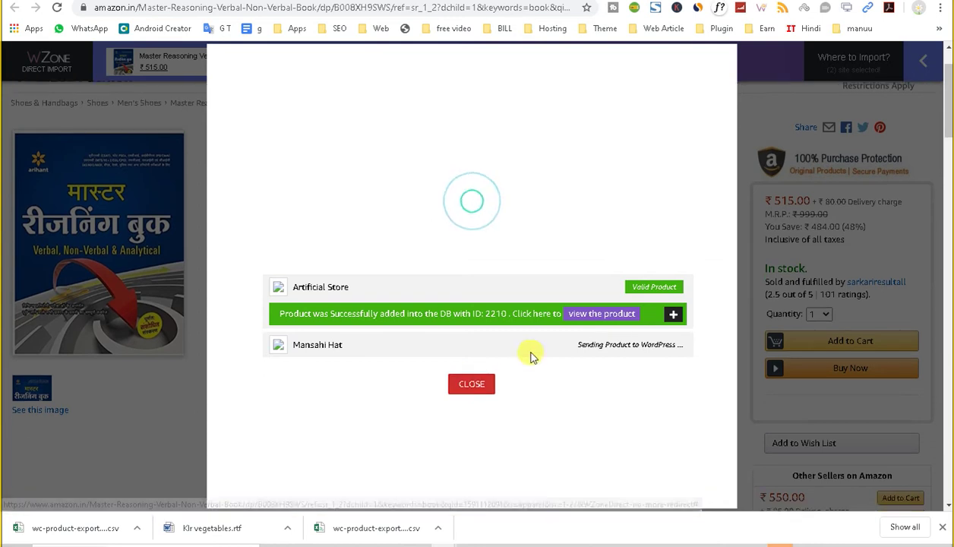
{"action": "scroll", "coordinate": [530, 362], "scroll_direction": "down", "scroll_amount": 2}
{"action": "scroll", "coordinate": [531, 363], "scroll_direction": "up", "scroll_amount": 3}
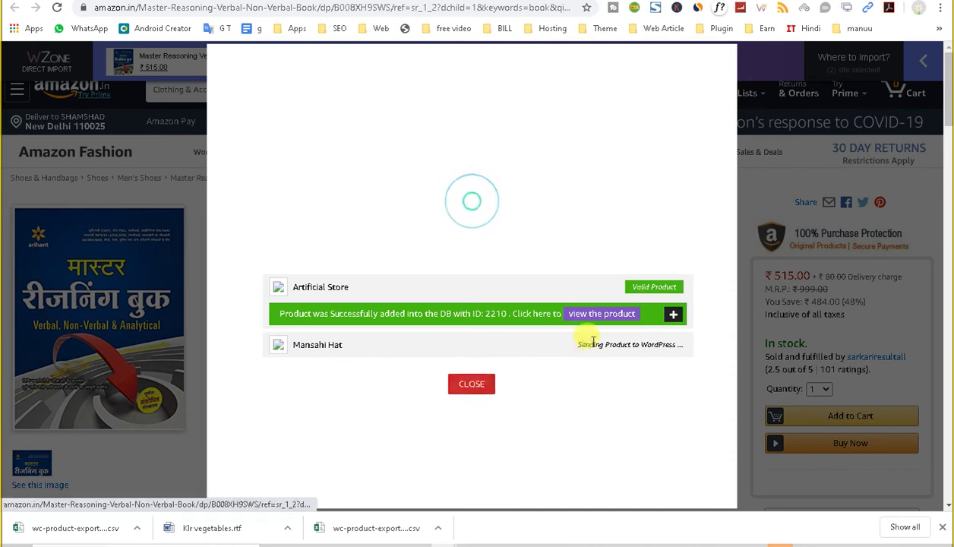
{"action": "left_click", "coordinate": [616, 319]}
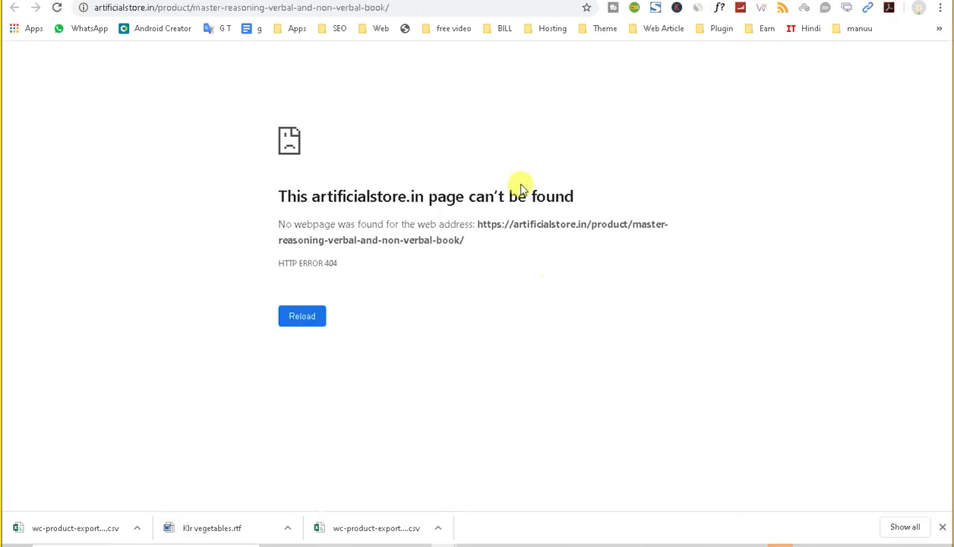
{"action": "key", "text": "ctrl+w"}
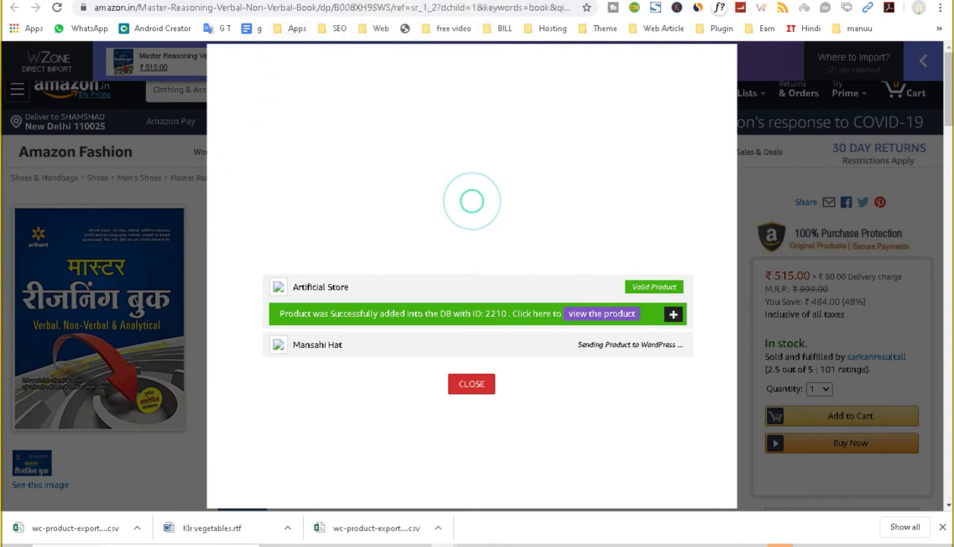
{"action": "key", "text": "ctrl+w"}
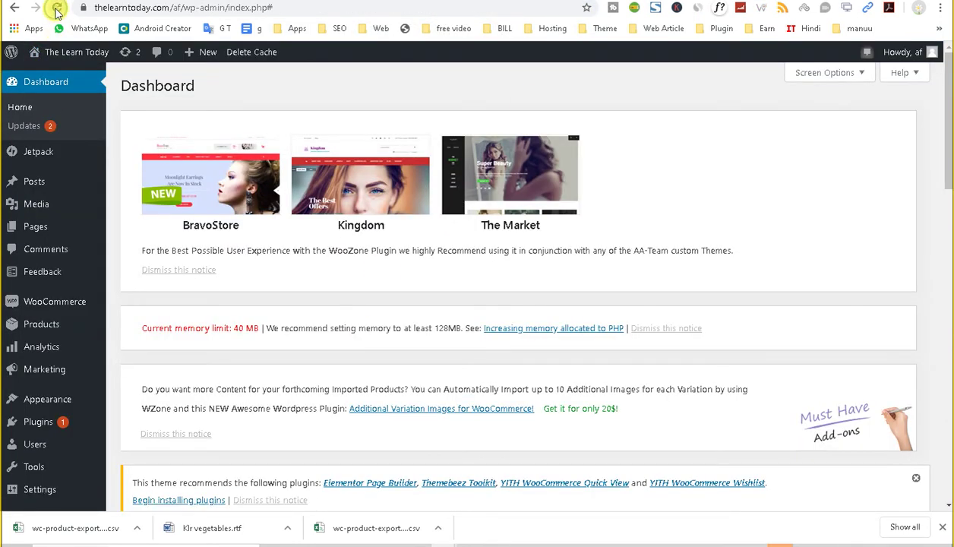
- Reload the dashboard and review the Updates page, which confirms the latest WordPress version
{"action": "left_click", "coordinate": [57, 9]}
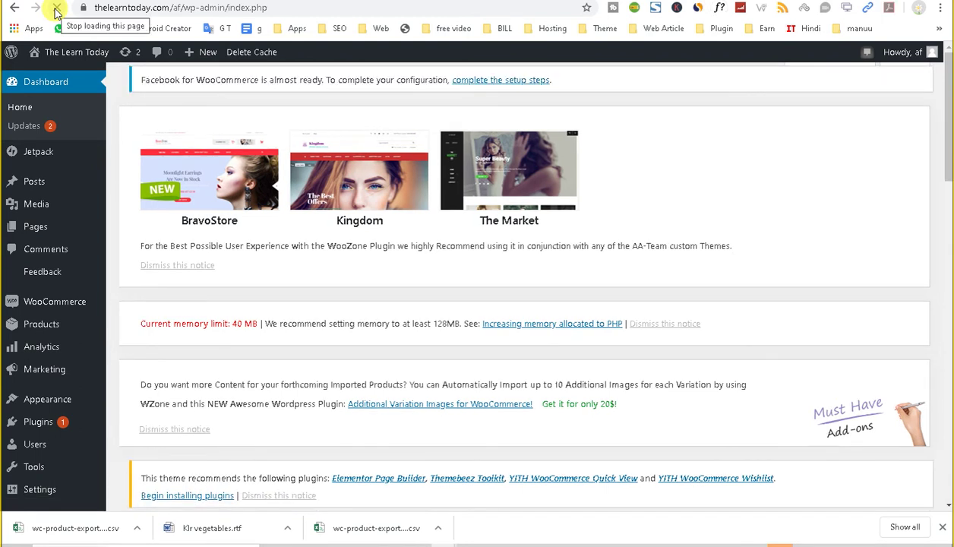
{"action": "scroll", "coordinate": [487, 373], "scroll_direction": "down", "scroll_amount": 10}
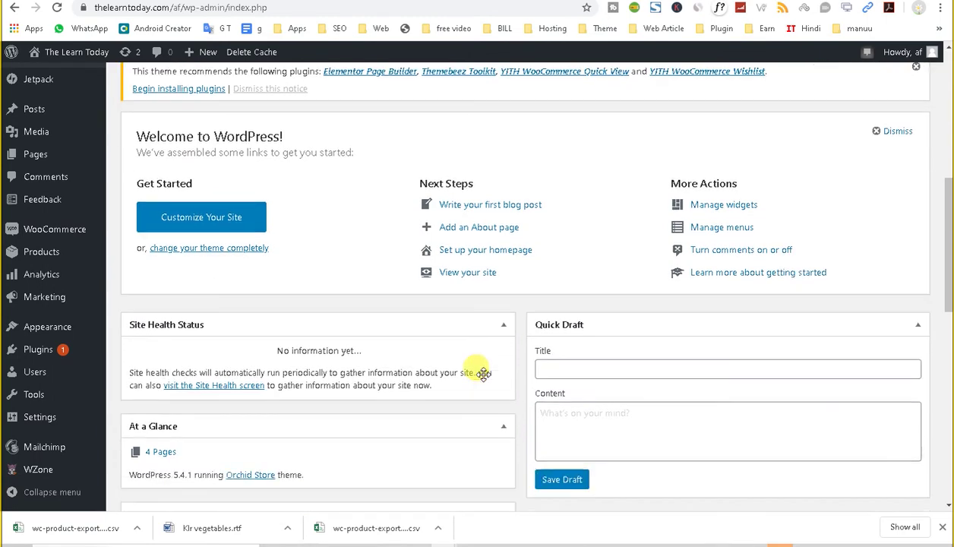
{"action": "scroll", "coordinate": [467, 369], "scroll_direction": "up", "scroll_amount": 10}
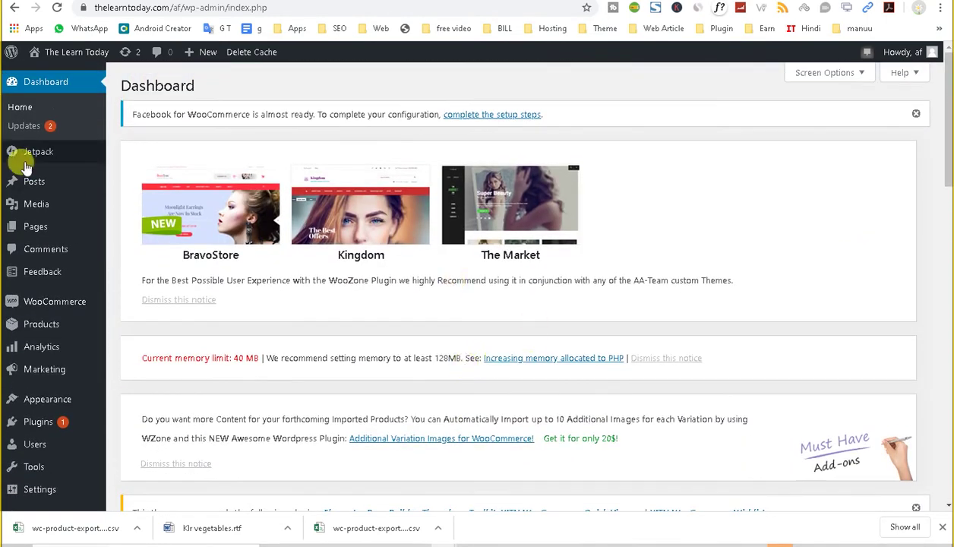
{"action": "left_click", "coordinate": [37, 128]}
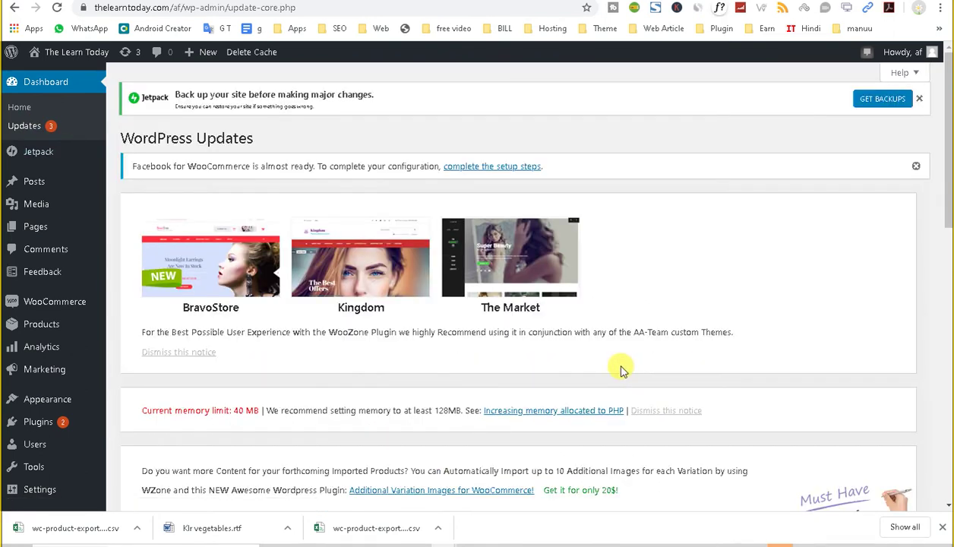
{"action": "scroll", "coordinate": [621, 370], "scroll_direction": "down", "scroll_amount": 1}
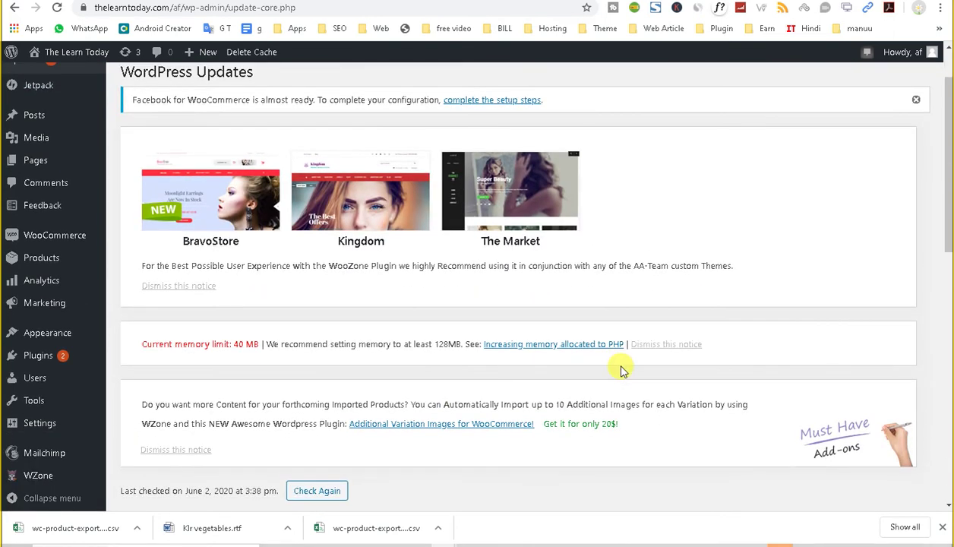
{"action": "scroll", "coordinate": [621, 370], "scroll_direction": "down", "scroll_amount": 3}
{"action": "scroll", "coordinate": [621, 370], "scroll_direction": "down", "scroll_amount": 1}
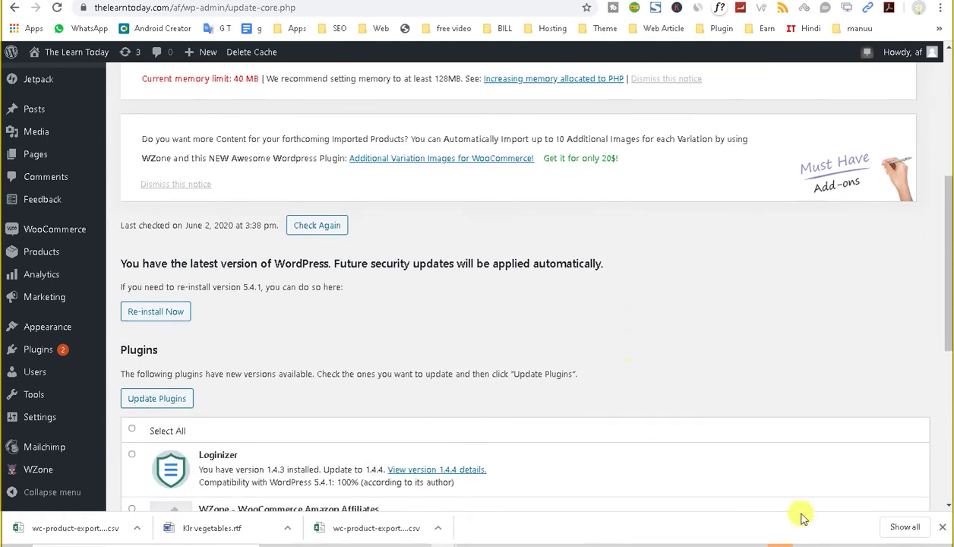
- Open the WZone 12.5.6 plugin dashboard from the sidebar
{"action": "mouse_move", "coordinate": [676, 525]}
{"action": "left_click", "coordinate": [515, 512]}
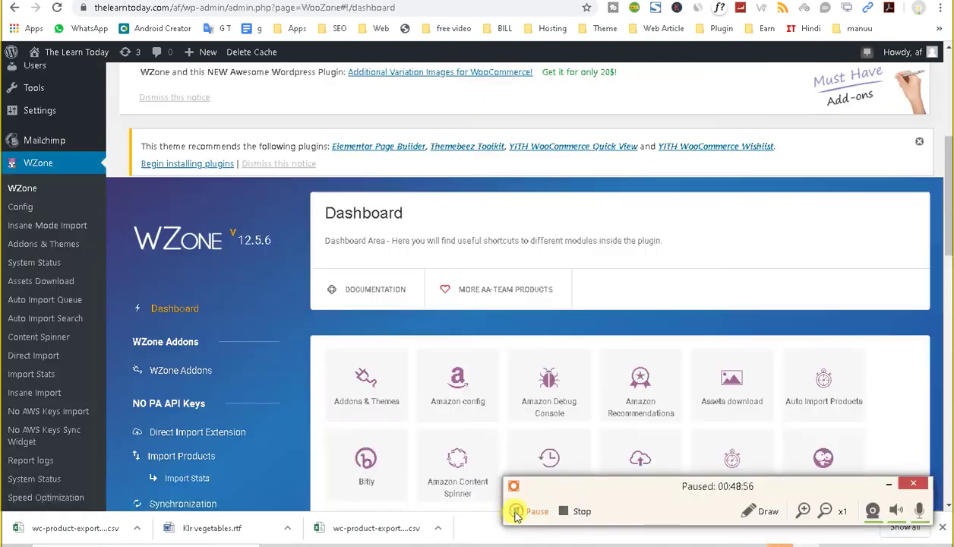
{"action": "left_click", "coordinate": [513, 511]}
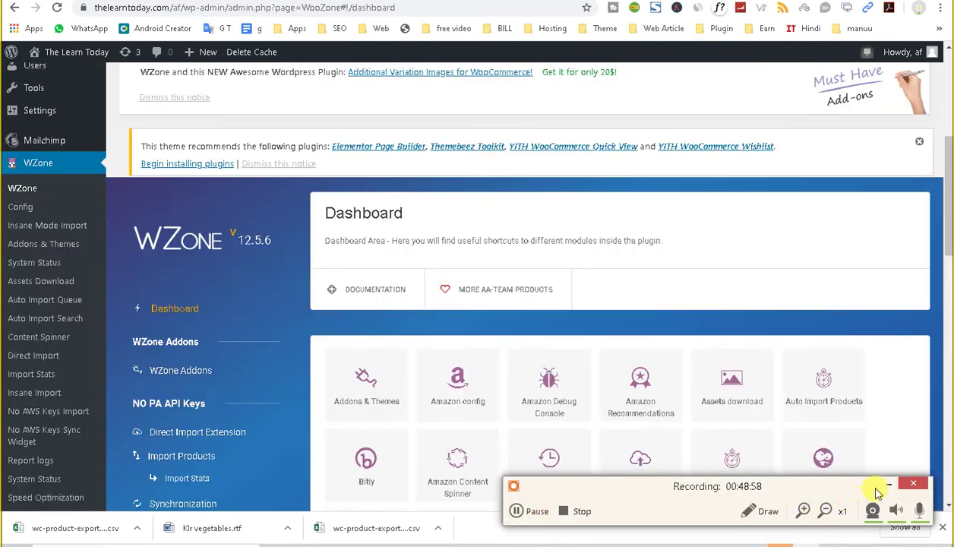
- Open WZone's Direct Import Chrome Extension settings
{"action": "scroll", "coordinate": [384, 437], "scroll_direction": "down", "scroll_amount": 3}
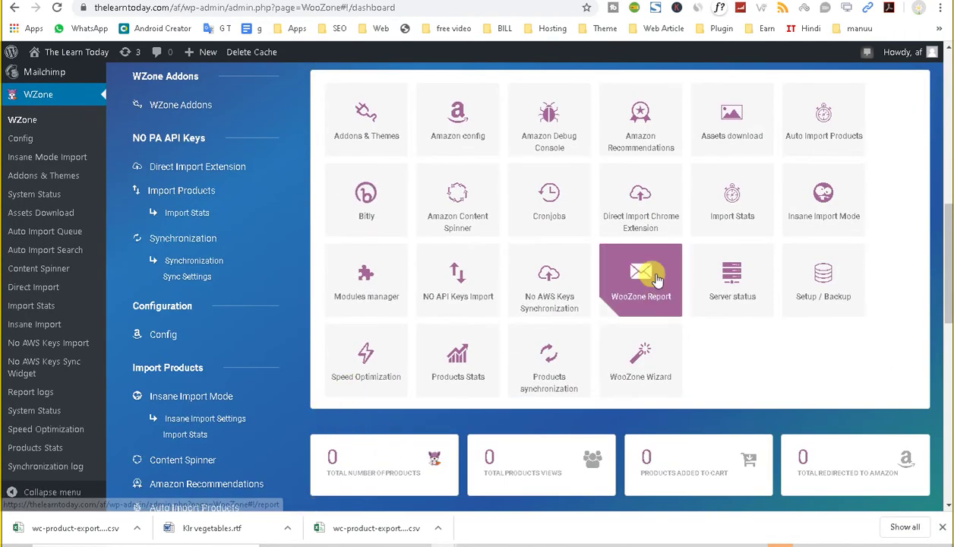
{"action": "scroll", "coordinate": [302, 315], "scroll_direction": "up", "scroll_amount": 5}
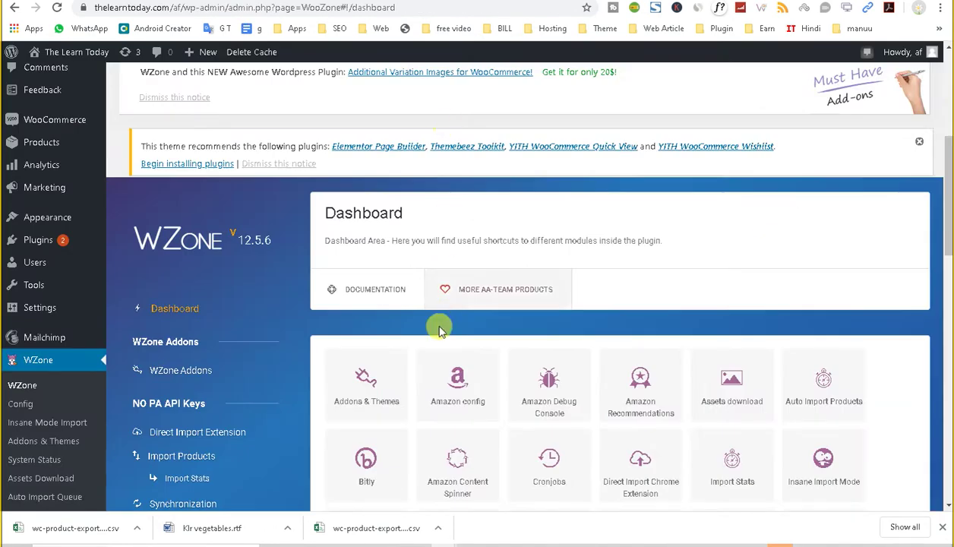
{"action": "scroll", "coordinate": [439, 328], "scroll_direction": "down", "scroll_amount": 3}
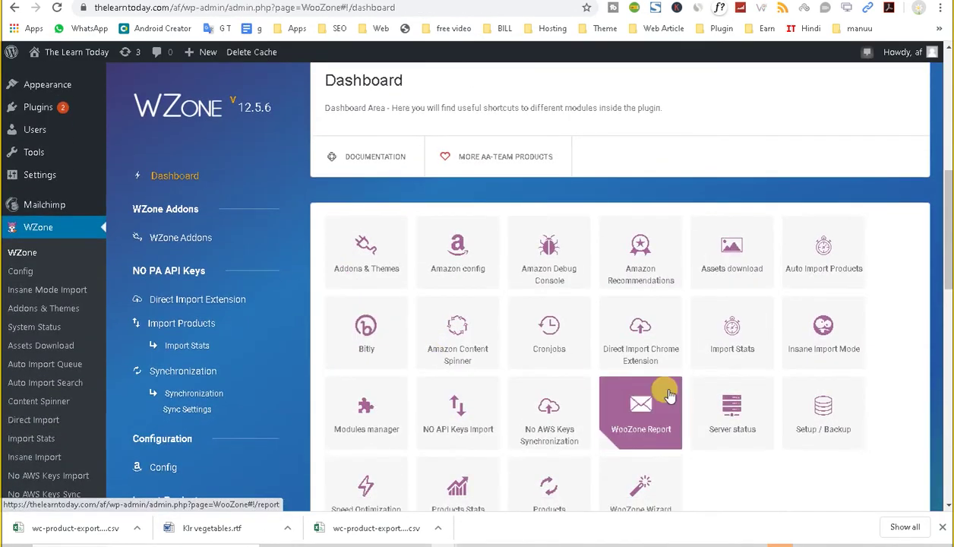
{"action": "scroll", "coordinate": [653, 349], "scroll_direction": "down", "scroll_amount": 1}
{"action": "left_click", "coordinate": [642, 280]}
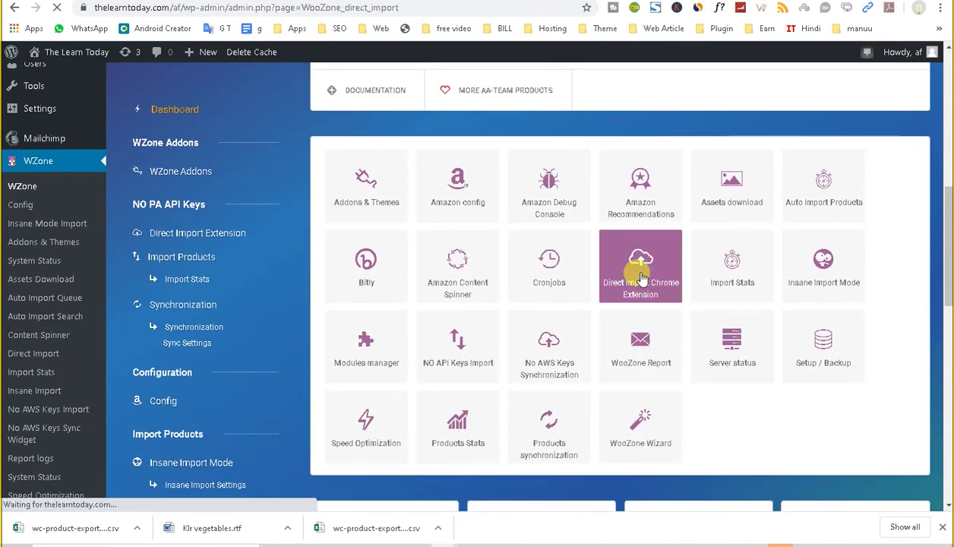
- Generate a new API secret key and save the Direct Import settings
{"action": "scroll", "coordinate": [639, 277], "scroll_direction": "down", "scroll_amount": 10}
{"action": "left_click", "coordinate": [572, 258]}
{"action": "left_click", "coordinate": [744, 341]}
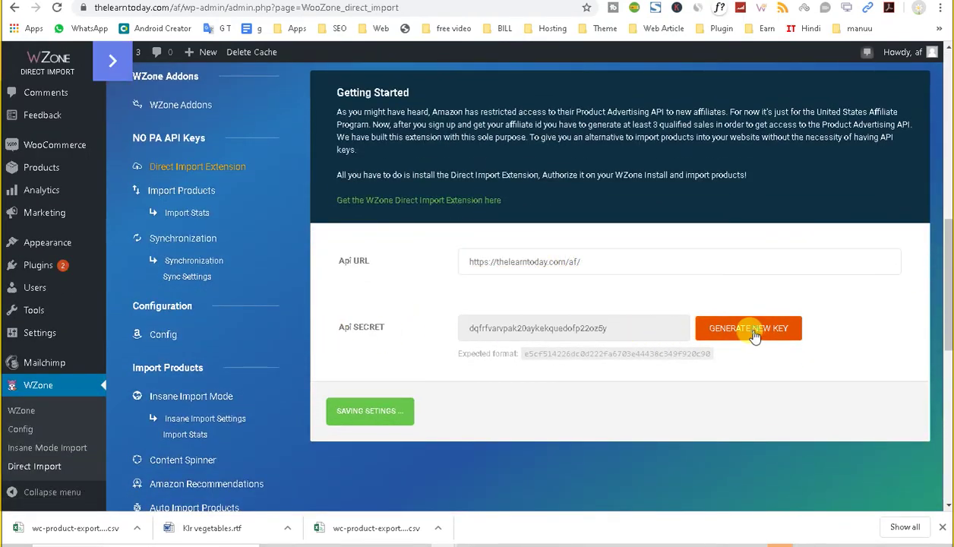
{"action": "left_click", "coordinate": [500, 327]}
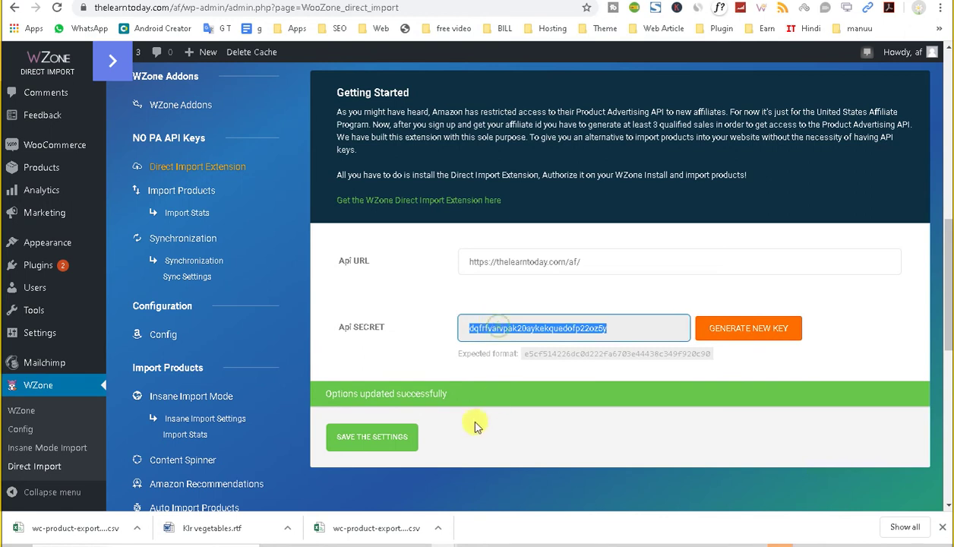
{"action": "left_click", "coordinate": [377, 445]}
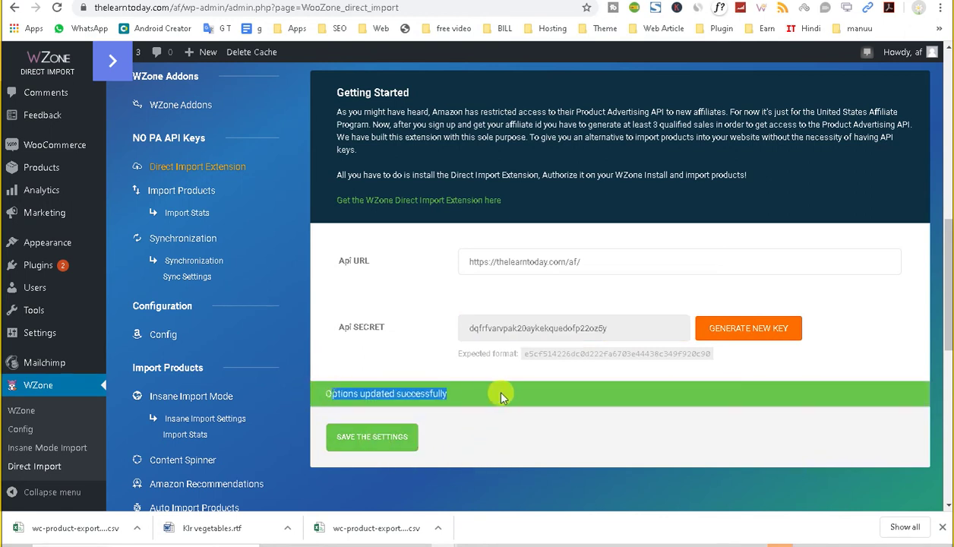
{"action": "scroll", "coordinate": [497, 397], "scroll_direction": "up", "scroll_amount": 8}
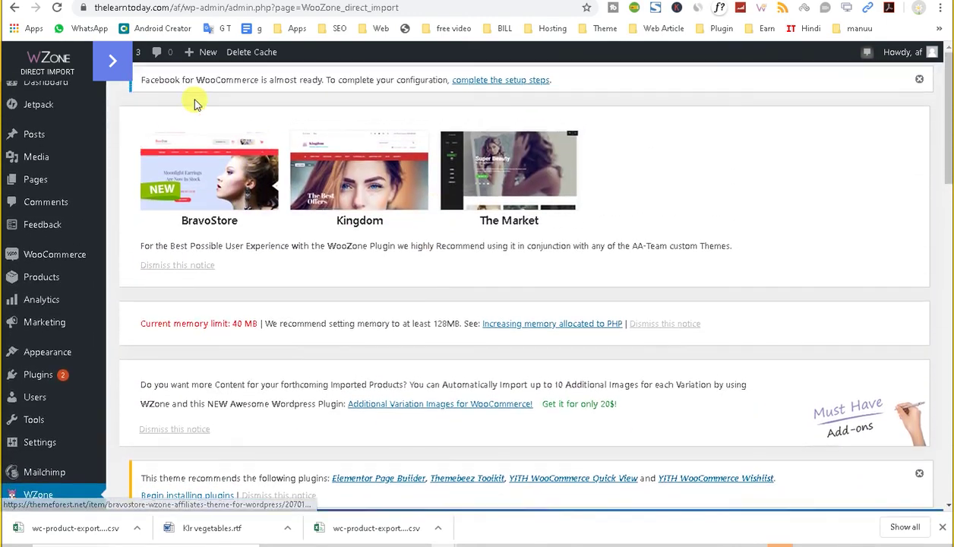
- Reload the Amazon Master Reasoning page and re-send it; Artificial Store reports ASIN B008XH9SWS already imported
{"action": "key", "text": "ctrl+Tab"}
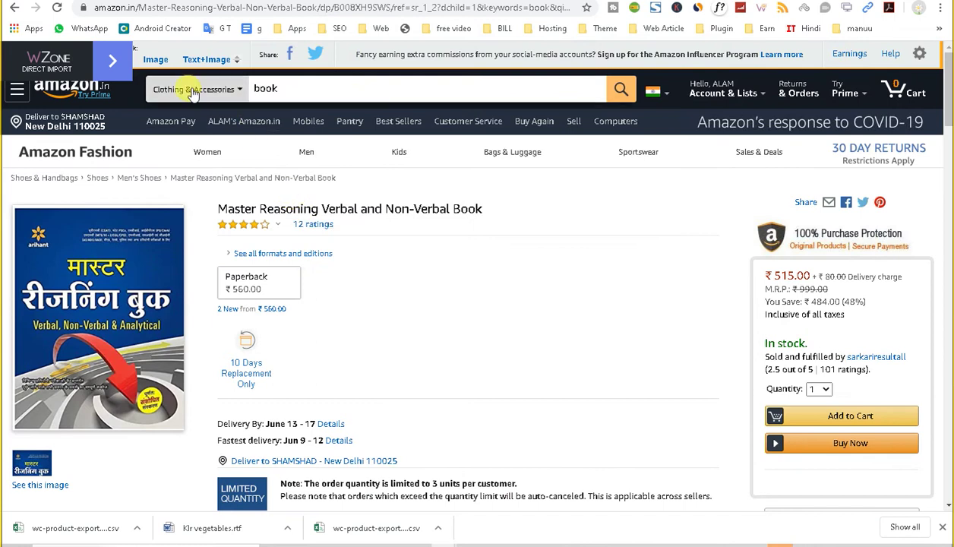
{"action": "left_click", "coordinate": [57, 8]}
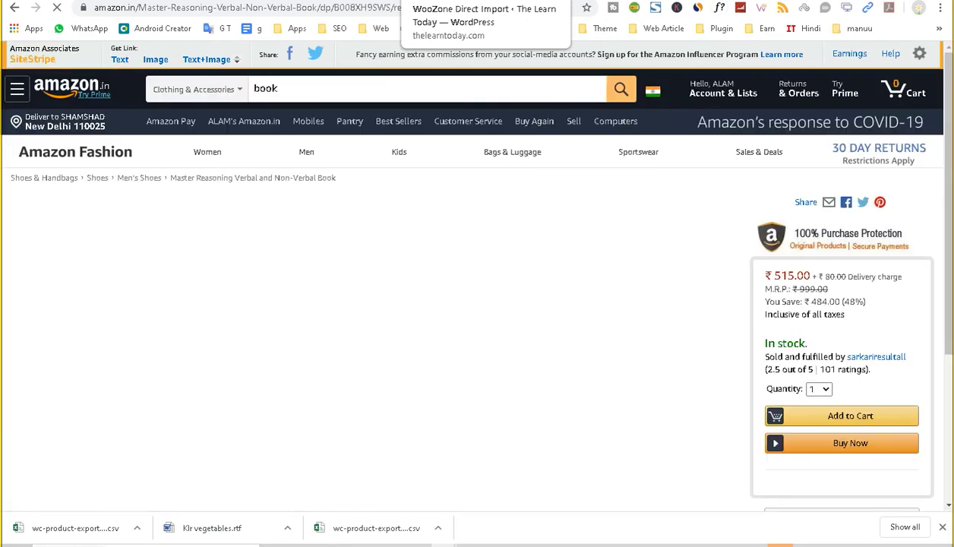
{"action": "scroll", "coordinate": [548, 241], "scroll_direction": "down", "scroll_amount": 1}
{"action": "scroll", "coordinate": [549, 241], "scroll_direction": "down", "scroll_amount": 4}
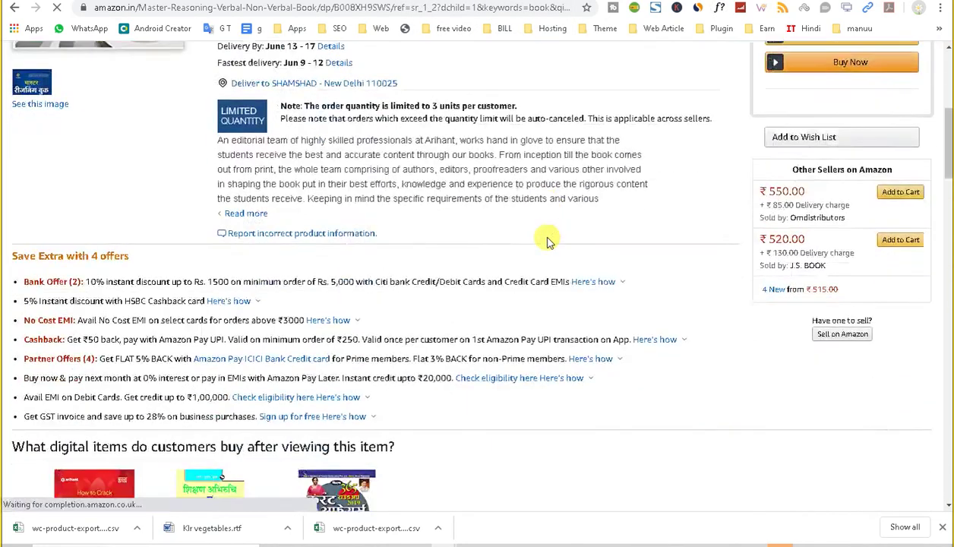
{"action": "scroll", "coordinate": [546, 239], "scroll_direction": "up", "scroll_amount": 5}
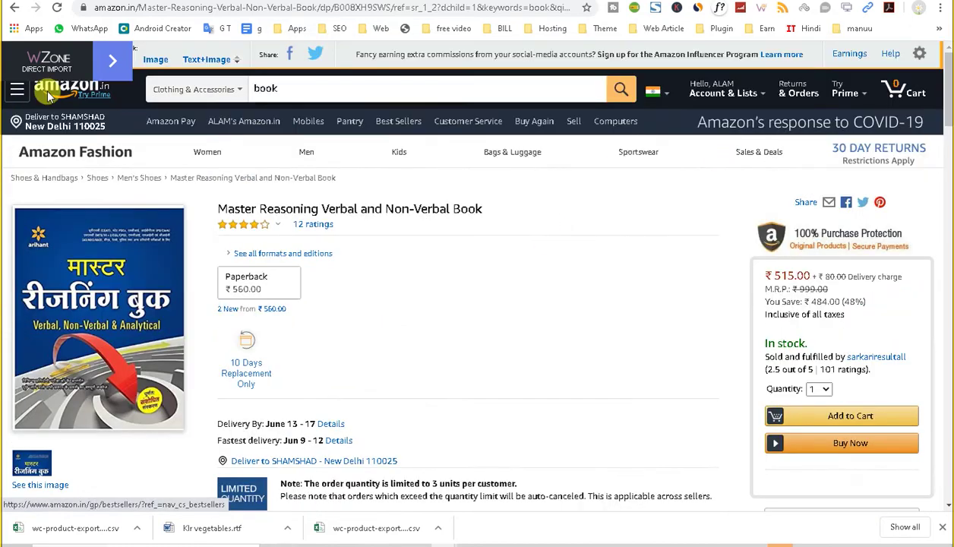
{"action": "left_click", "coordinate": [327, 63]}
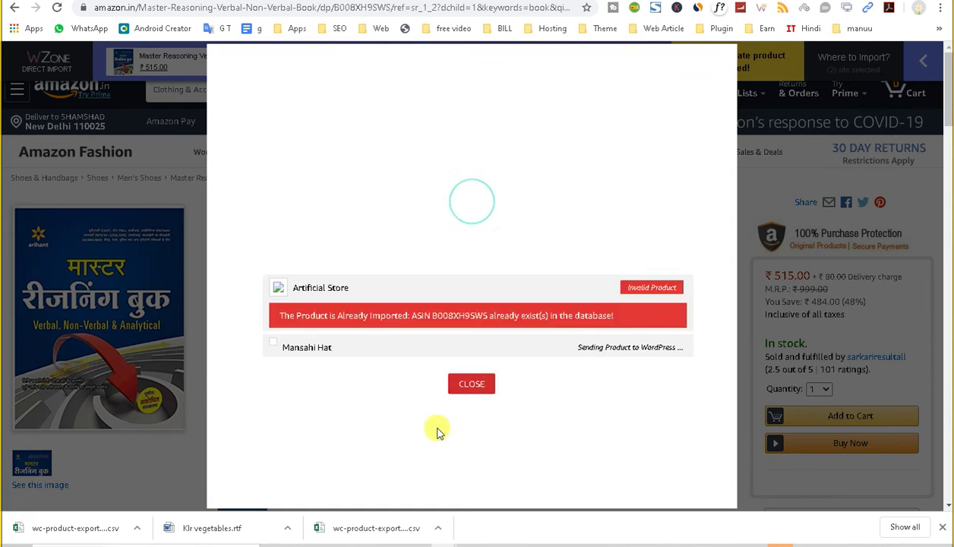
- Reload WZone's Direct Import page in WordPress and authorize the extension for this website
{"action": "key", "text": "ctrl+Tab"}
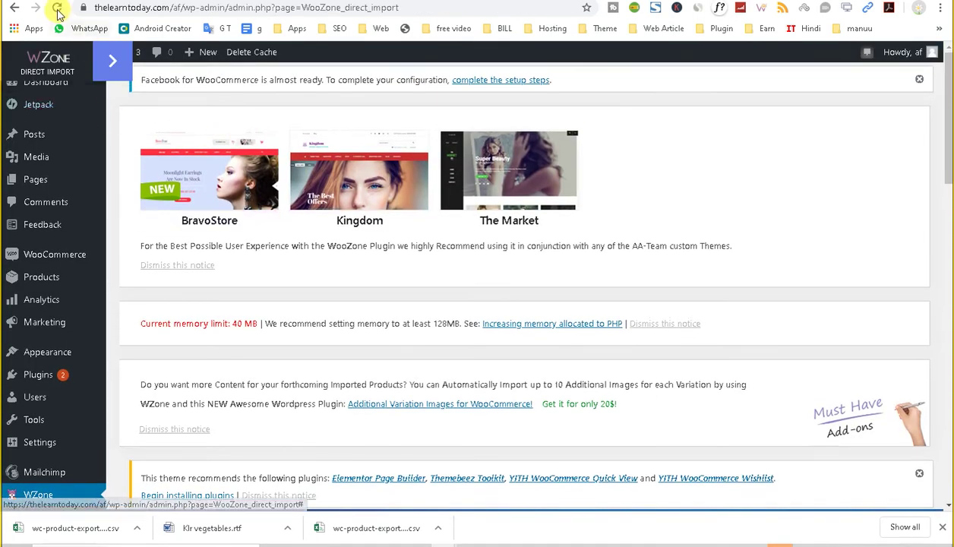
{"action": "left_click", "coordinate": [57, 9]}
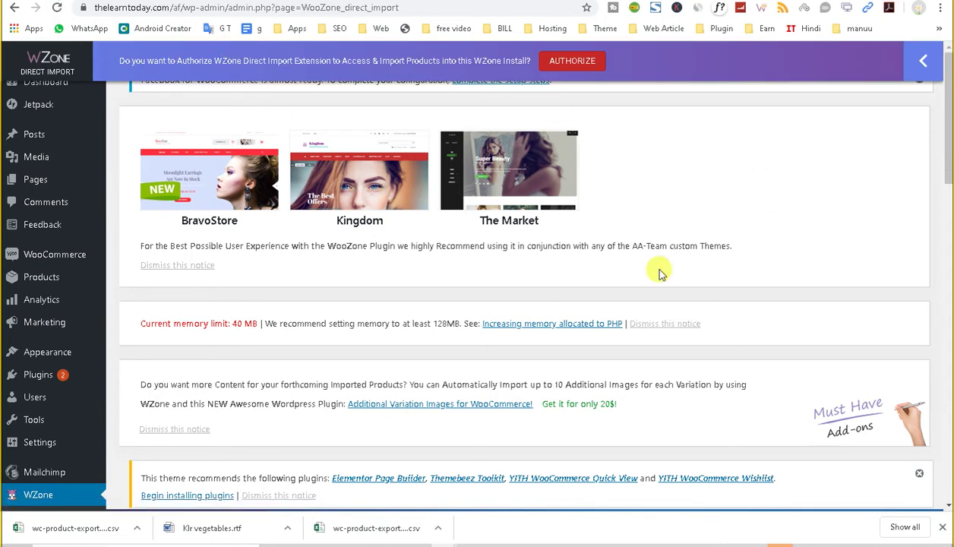
{"action": "scroll", "coordinate": [490, 235], "scroll_direction": "down", "scroll_amount": 2}
{"action": "scroll", "coordinate": [492, 239], "scroll_direction": "up", "scroll_amount": 2}
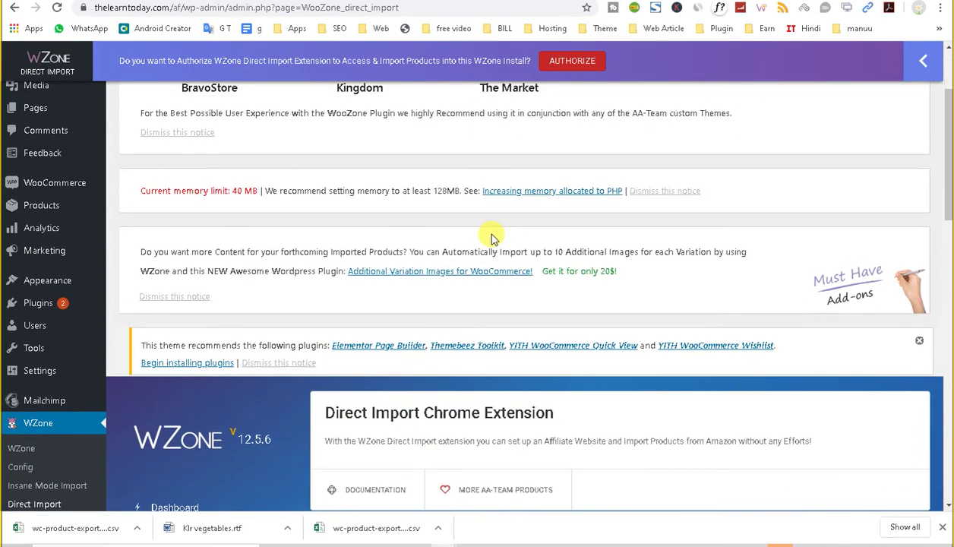
{"action": "left_click", "coordinate": [571, 63]}
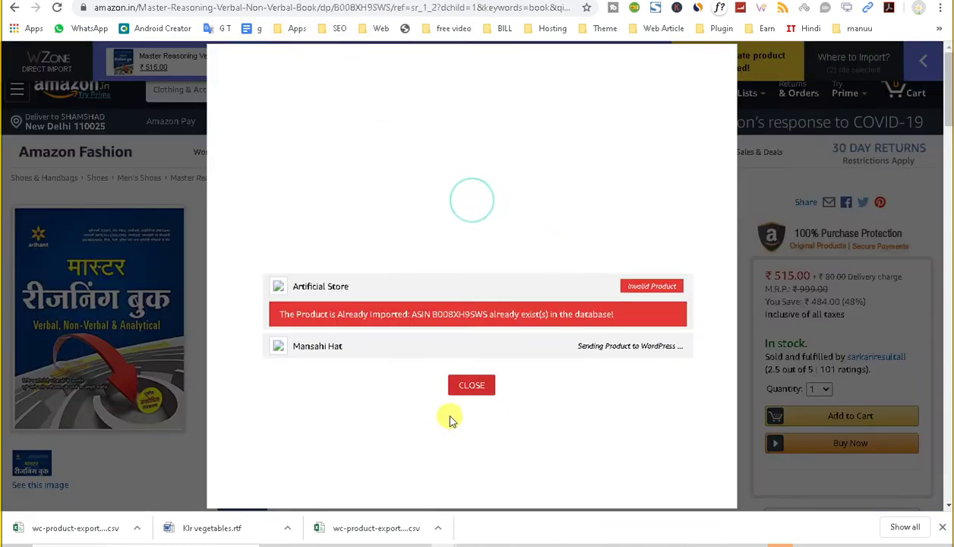
- Close the import results, reload the Amazon page and re-send the Master Reasoning book
{"action": "left_click", "coordinate": [473, 390]}
{"action": "left_click", "coordinate": [57, 8]}
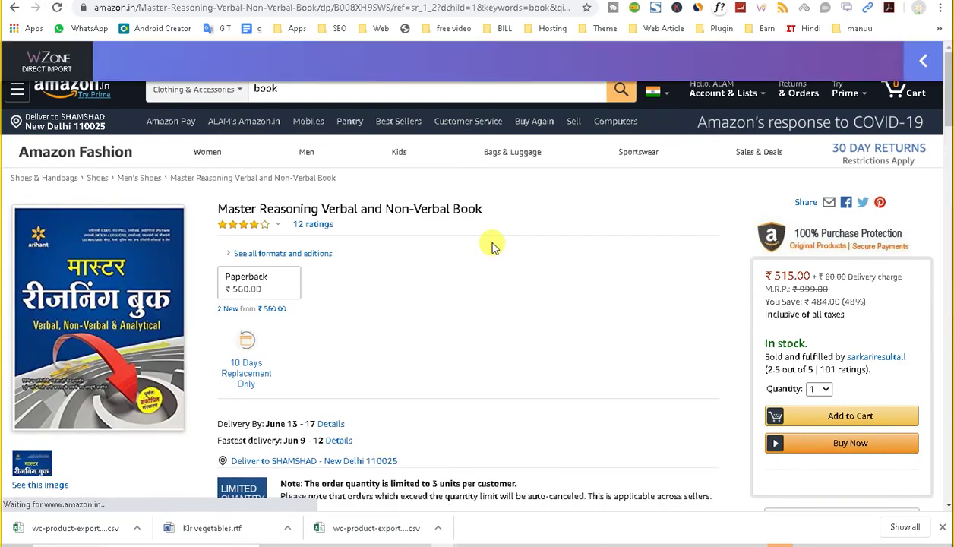
{"action": "left_click", "coordinate": [327, 61]}
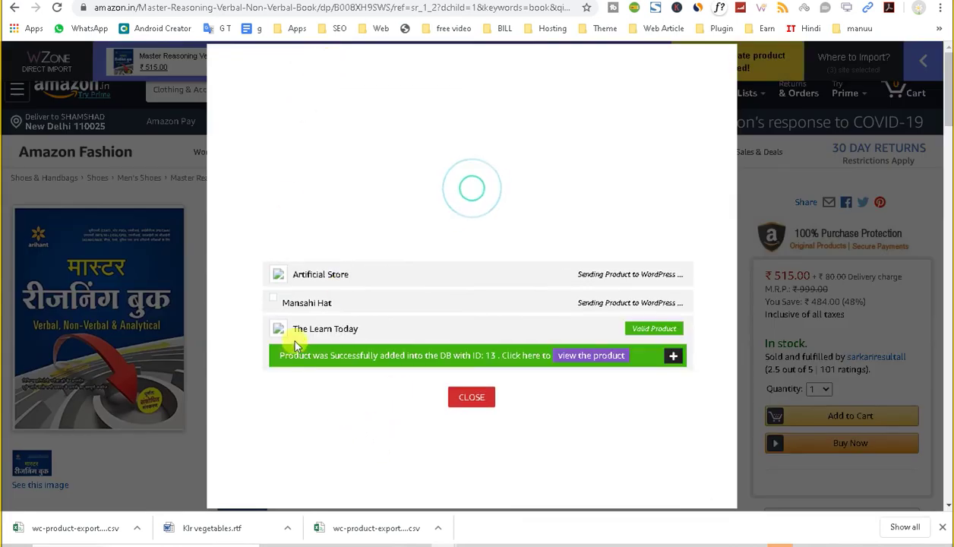
{"action": "triple_click", "coordinate": [319, 346]}
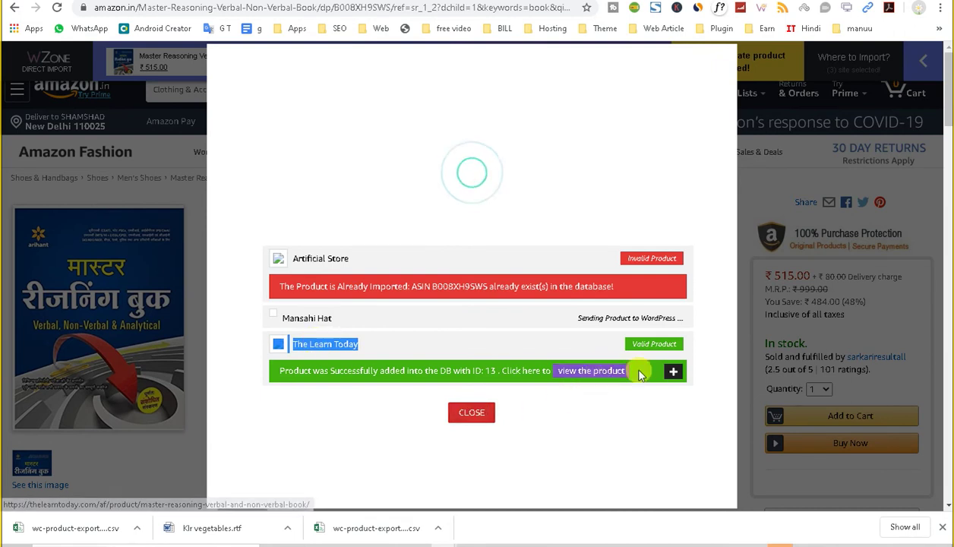
- Check the expanded import log showing ID 13 in The Learn Today, then return to search results
{"action": "left_click", "coordinate": [673, 371]}
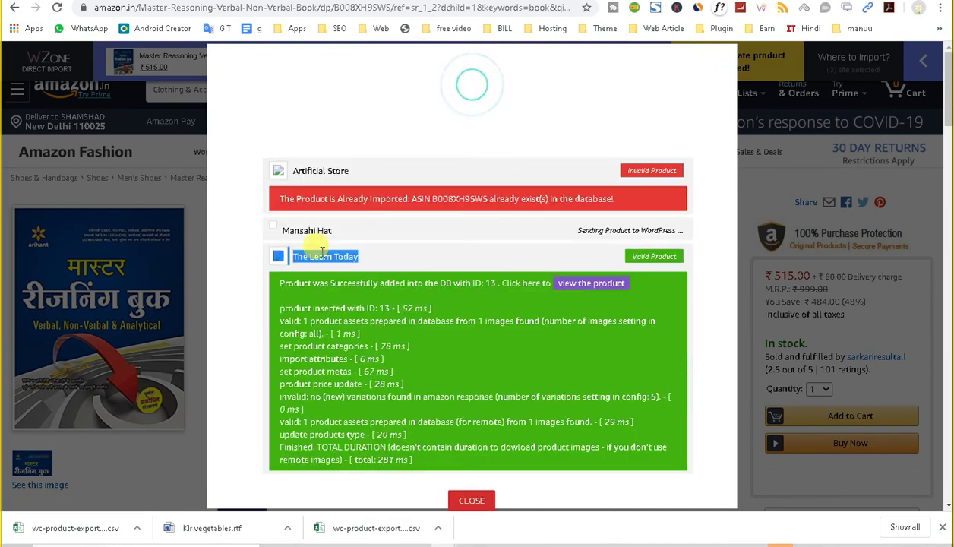
{"action": "scroll", "coordinate": [305, 236], "scroll_direction": "down", "scroll_amount": 2}
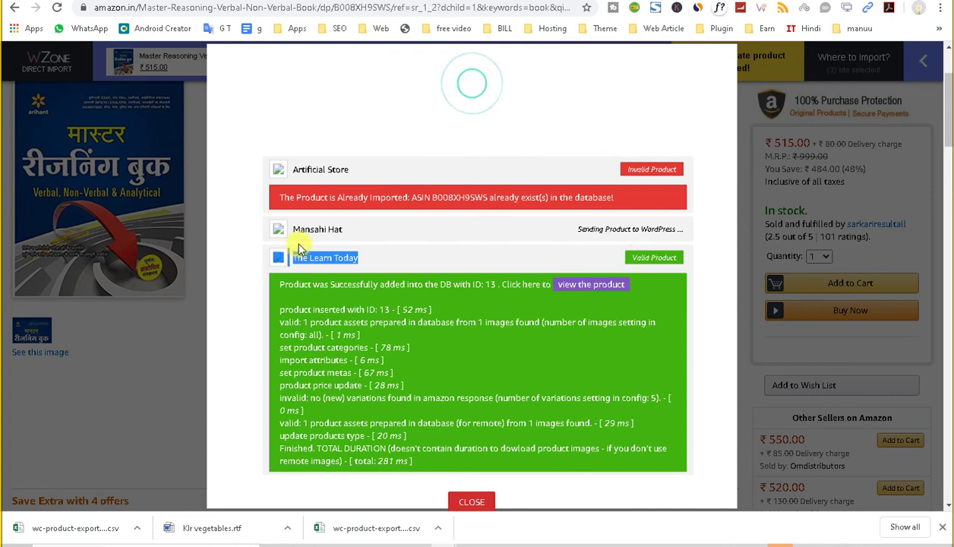
{"action": "scroll", "coordinate": [532, 373], "scroll_direction": "down", "scroll_amount": 4}
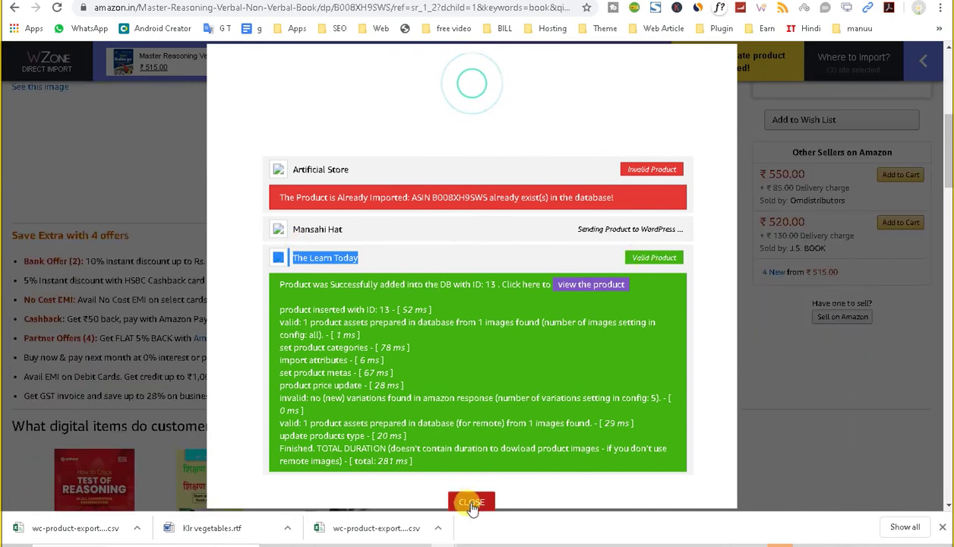
{"action": "left_click", "coordinate": [471, 503]}
{"action": "scroll", "coordinate": [352, 187], "scroll_direction": "up", "scroll_amount": 1}
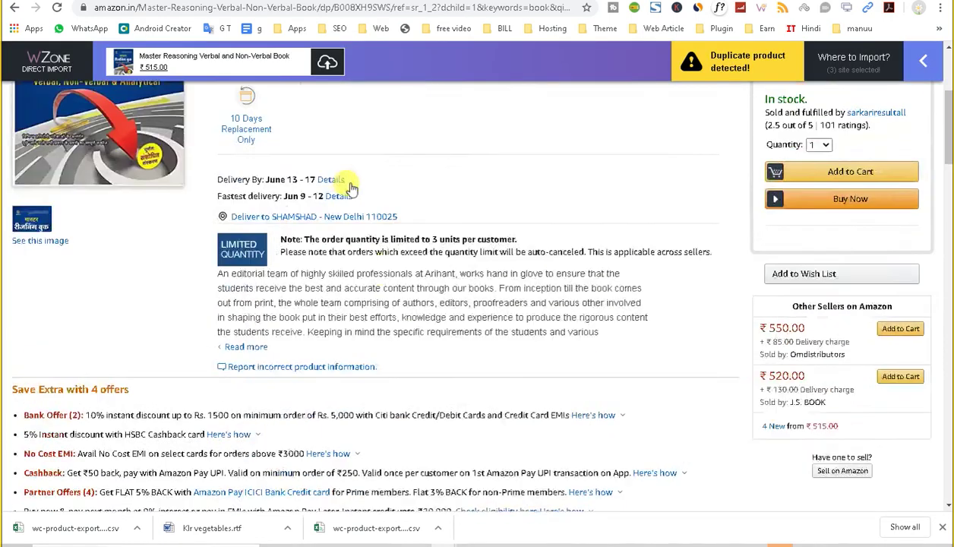
{"action": "key", "text": "alt+Left"}
- Open the Bhagavad Gita Miniature Edition book's Amazon product page from the results
{"action": "scroll", "coordinate": [648, 264], "scroll_direction": "up", "scroll_amount": 3}
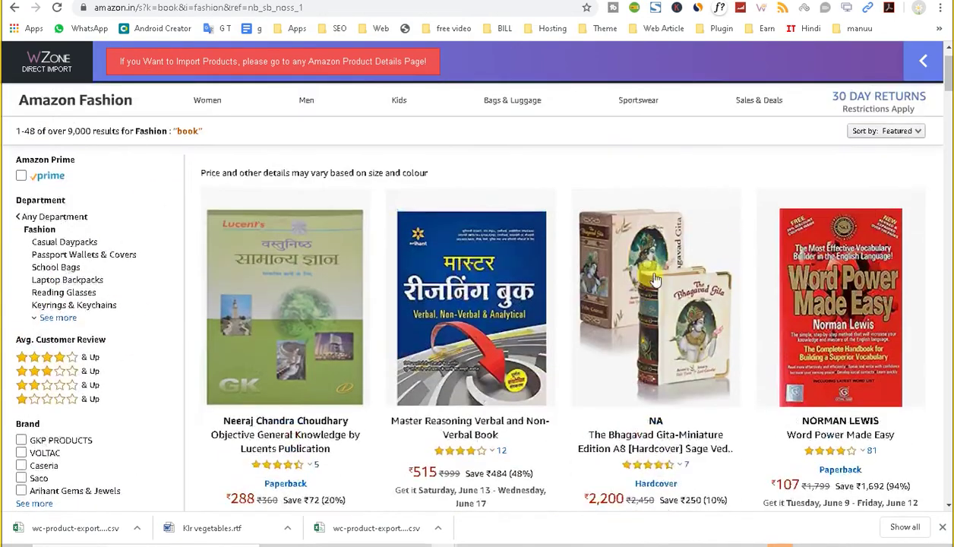
{"action": "scroll", "coordinate": [642, 183], "scroll_direction": "down", "scroll_amount": 3}
{"action": "right_click", "coordinate": [646, 140]}
{"action": "key", "text": "Escape"}
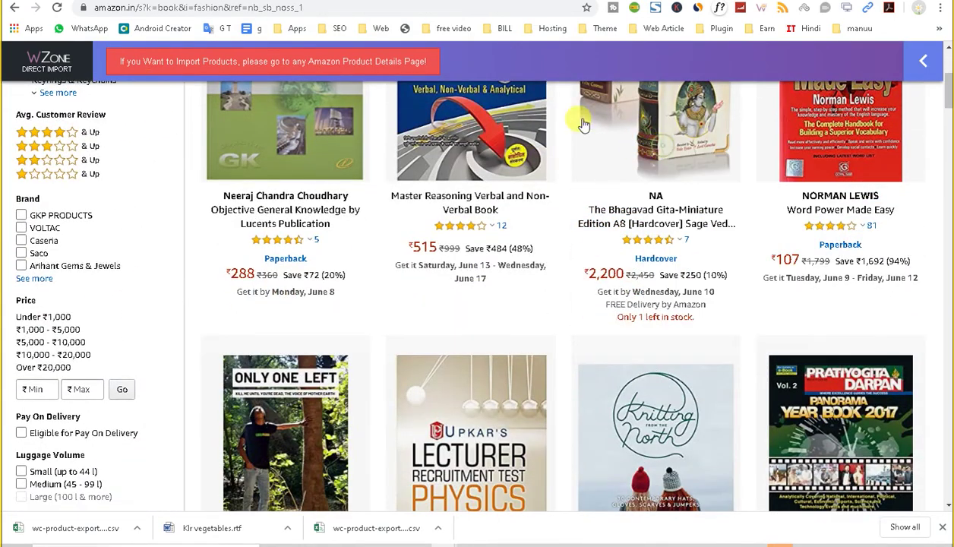
{"action": "left_click", "coordinate": [561, 110]}
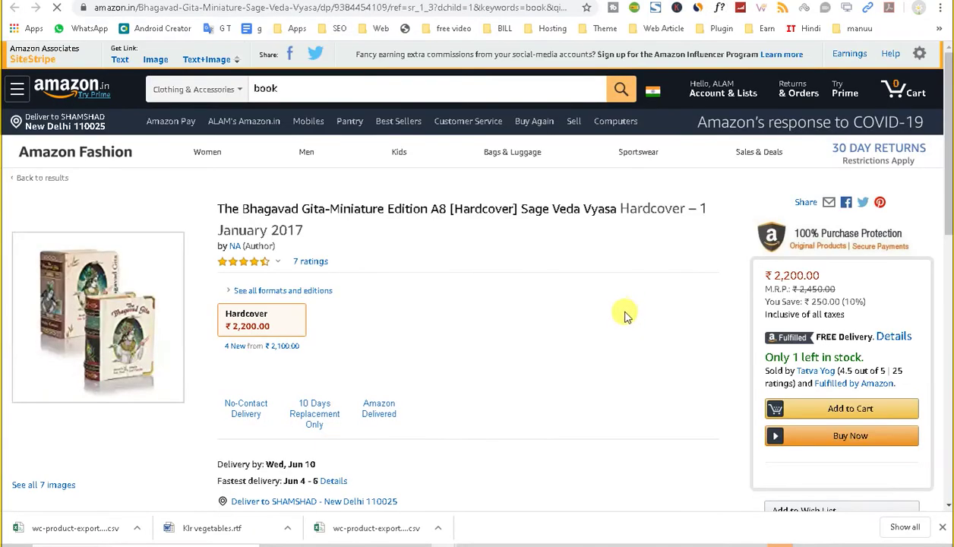
- Import the book into both stores and view it on The Learn Today as ID 15
{"action": "scroll", "coordinate": [511, 325], "scroll_direction": "down", "scroll_amount": 2}
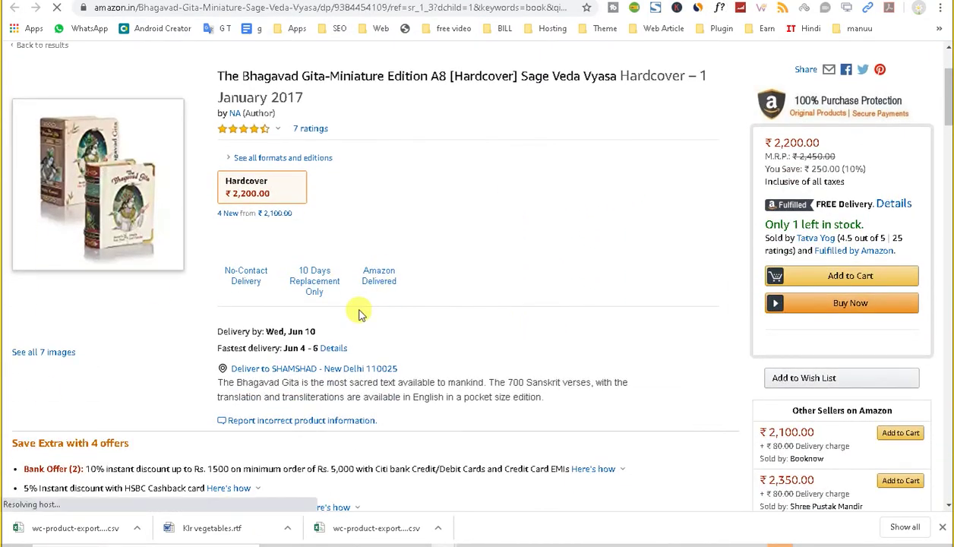
{"action": "scroll", "coordinate": [360, 313], "scroll_direction": "up", "scroll_amount": 2}
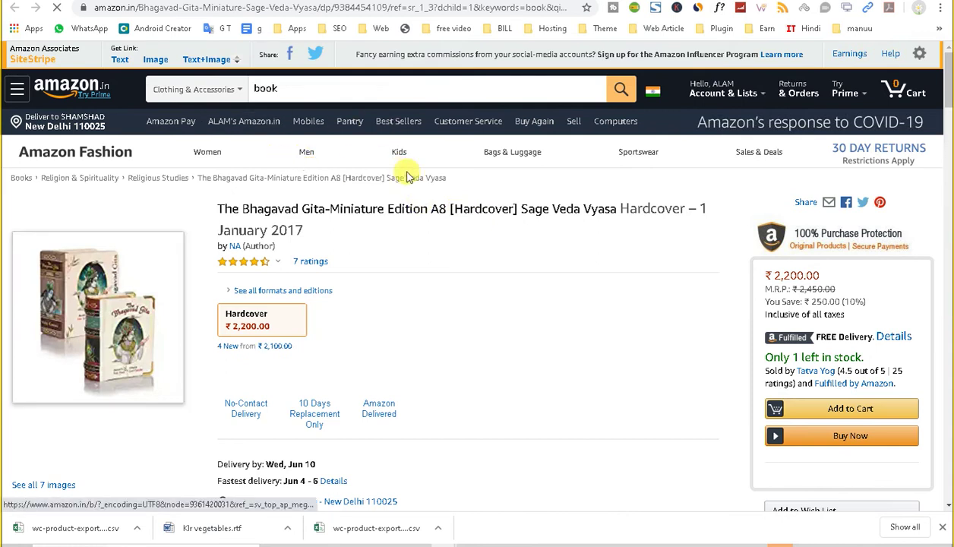
{"action": "left_click", "coordinate": [327, 64]}
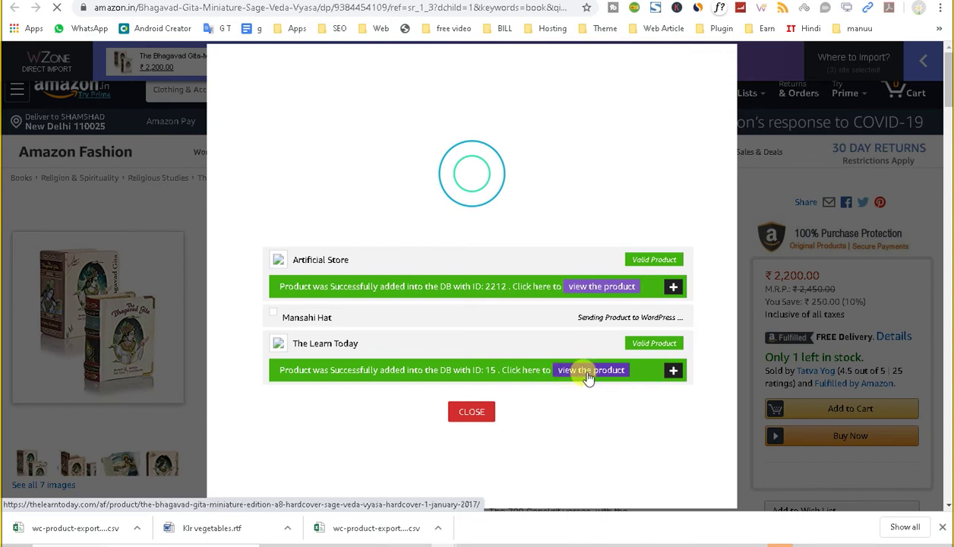
{"action": "left_click", "coordinate": [588, 372]}
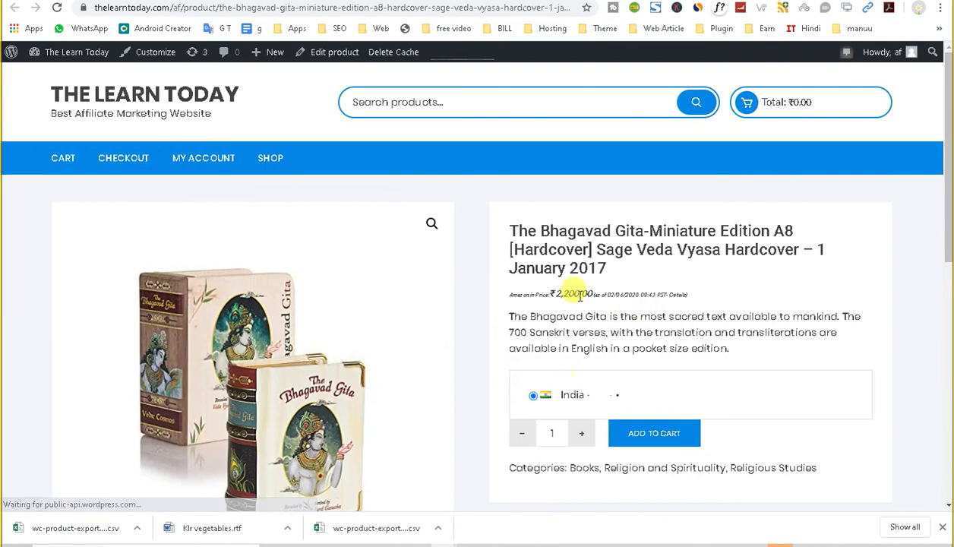
- Inspect the Bhagavad Gita product page on The Learn Today at ₹2,200.00 and its image gallery
{"action": "scroll", "coordinate": [352, 394], "scroll_direction": "down", "scroll_amount": 4}
{"action": "scroll", "coordinate": [358, 396], "scroll_direction": "up", "scroll_amount": 5}
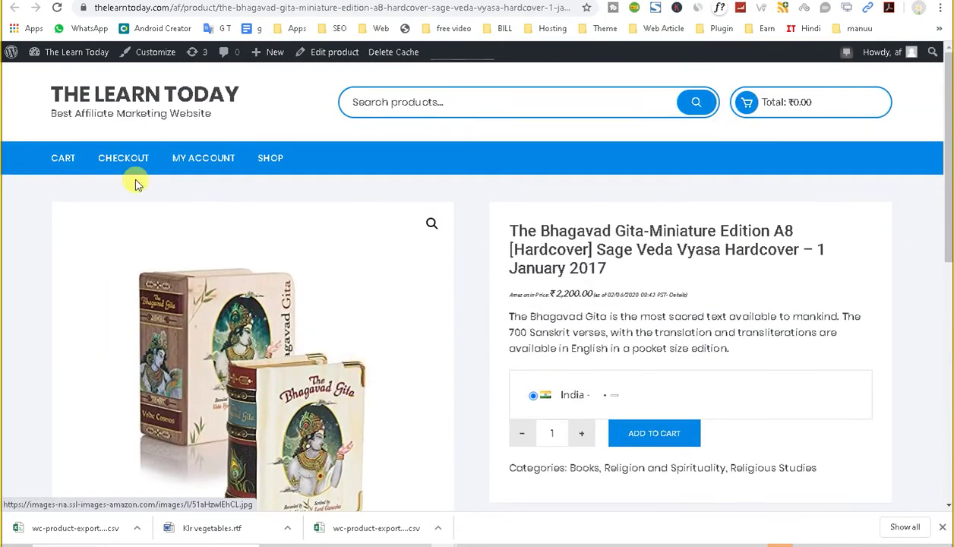
{"action": "double_click", "coordinate": [107, 9]}
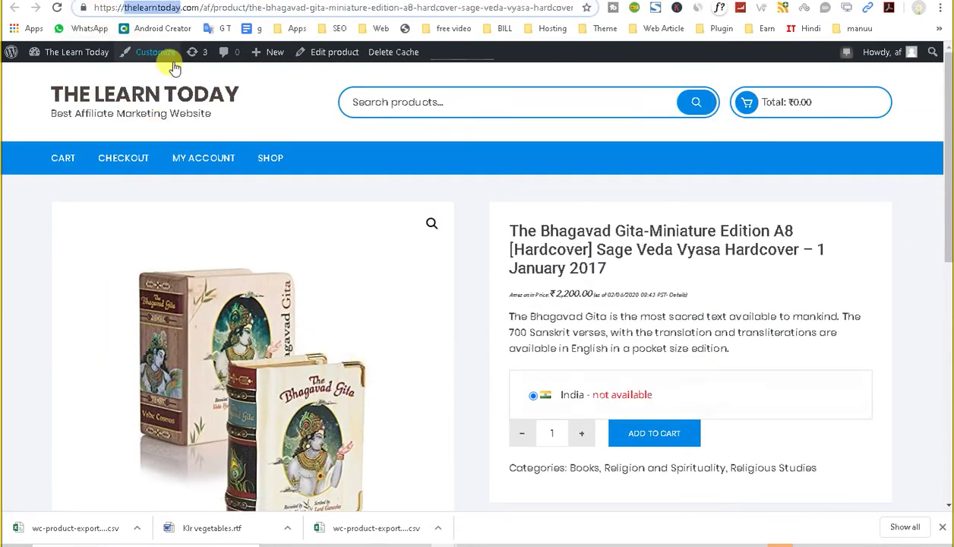
{"action": "scroll", "coordinate": [278, 414], "scroll_direction": "down", "scroll_amount": 5}
{"action": "scroll", "coordinate": [278, 414], "scroll_direction": "up", "scroll_amount": 4}
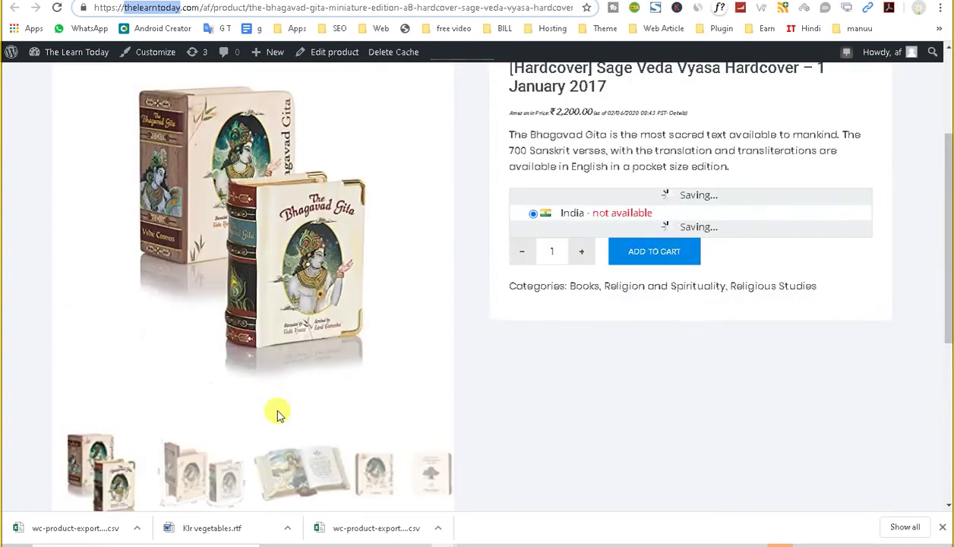
{"action": "scroll", "coordinate": [351, 397], "scroll_direction": "down", "scroll_amount": 5}
{"action": "scroll", "coordinate": [352, 397], "scroll_direction": "down", "scroll_amount": 2}
{"action": "left_click", "coordinate": [173, 272]}
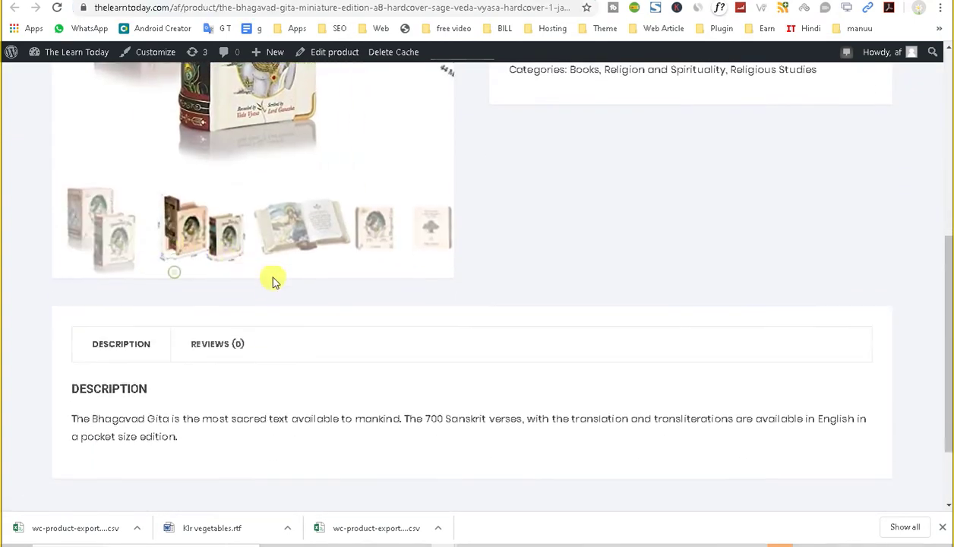
{"action": "left_click", "coordinate": [306, 178]}
{"action": "scroll", "coordinate": [366, 196], "scroll_direction": "up", "scroll_amount": 3}
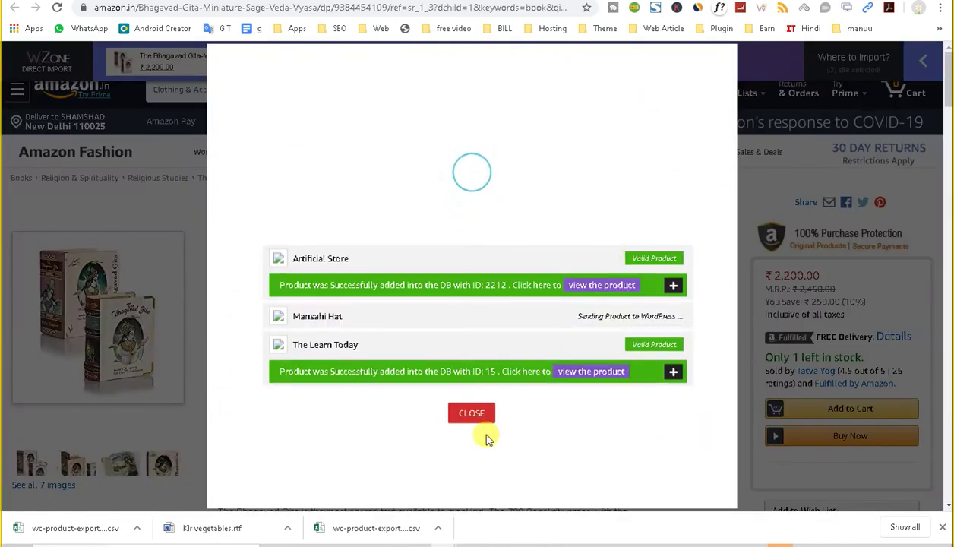
- Close the WZone import results on the Amazon page
{"action": "left_click", "coordinate": [472, 413]}
{"action": "scroll", "coordinate": [298, 325], "scroll_direction": "down", "scroll_amount": 4}
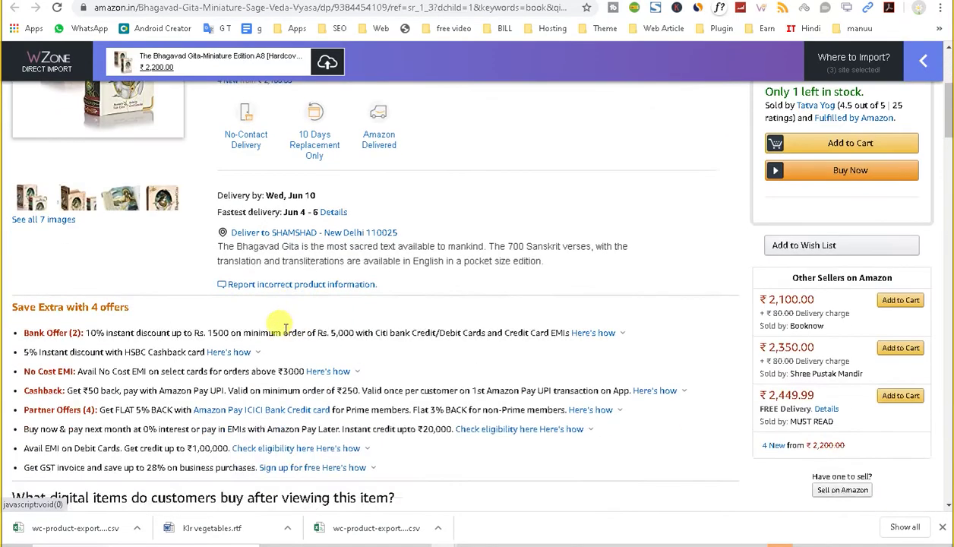
{"action": "scroll", "coordinate": [122, 283], "scroll_direction": "up", "scroll_amount": 3}
{"action": "scroll", "coordinate": [155, 401], "scroll_direction": "down", "scroll_amount": 5}
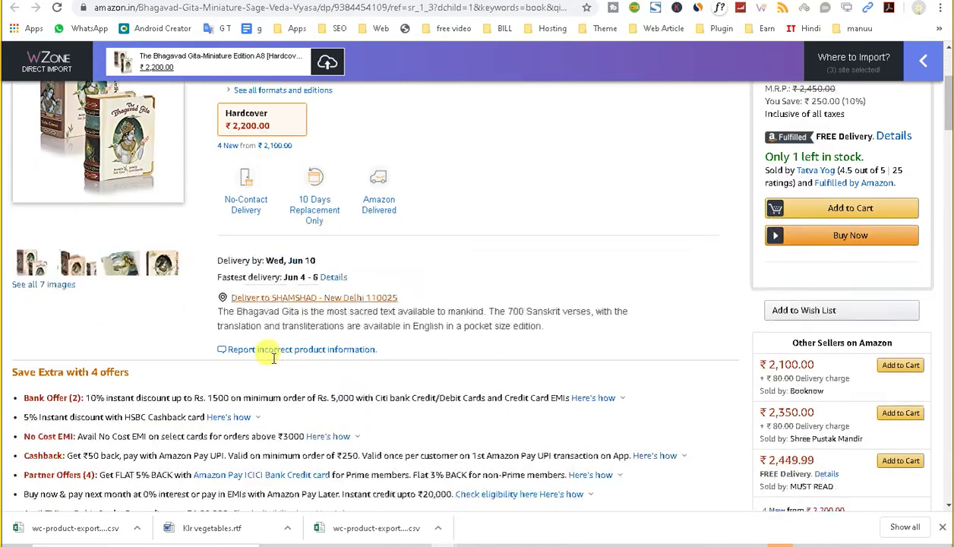
- Compare the store product's title and description with the Amazon page across tabs
{"action": "key", "text": "ctrl+Tab"}
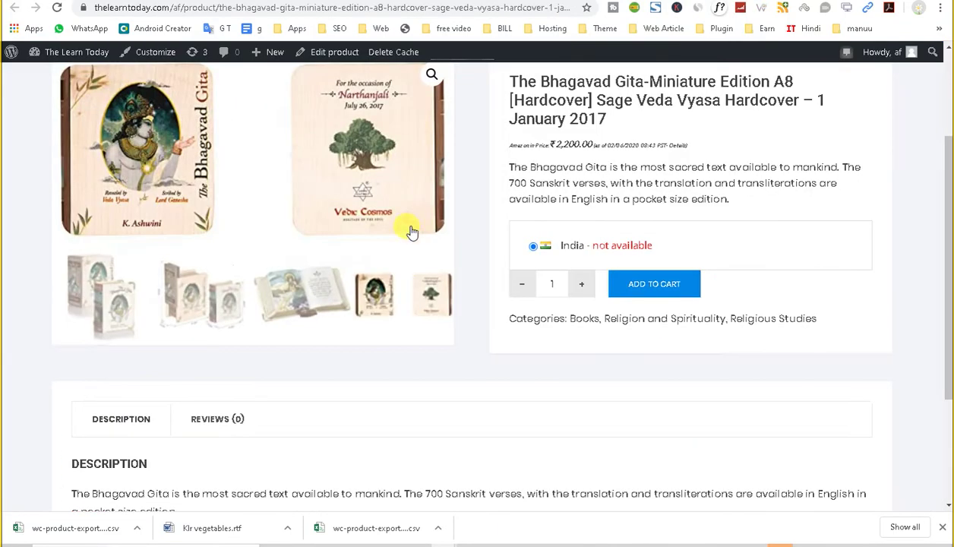
{"action": "scroll", "coordinate": [139, 289], "scroll_direction": "down", "scroll_amount": 3}
{"action": "scroll", "coordinate": [368, 317], "scroll_direction": "up", "scroll_amount": 3}
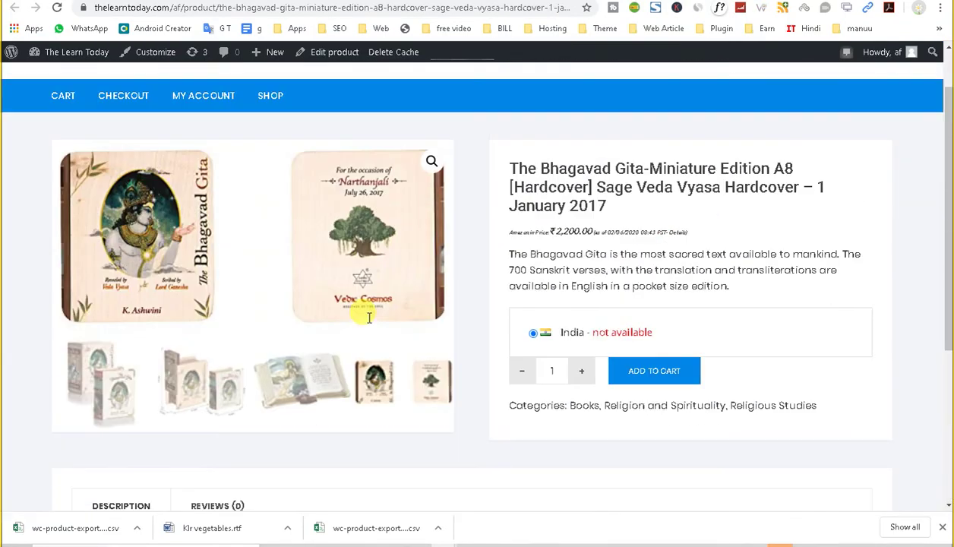
{"action": "triple_click", "coordinate": [583, 253]}
{"action": "double_click", "coordinate": [550, 168]}
{"action": "left_click_drag", "start_coordinate": [513, 166], "coordinate": [608, 206]}
{"action": "double_click", "coordinate": [582, 210]}
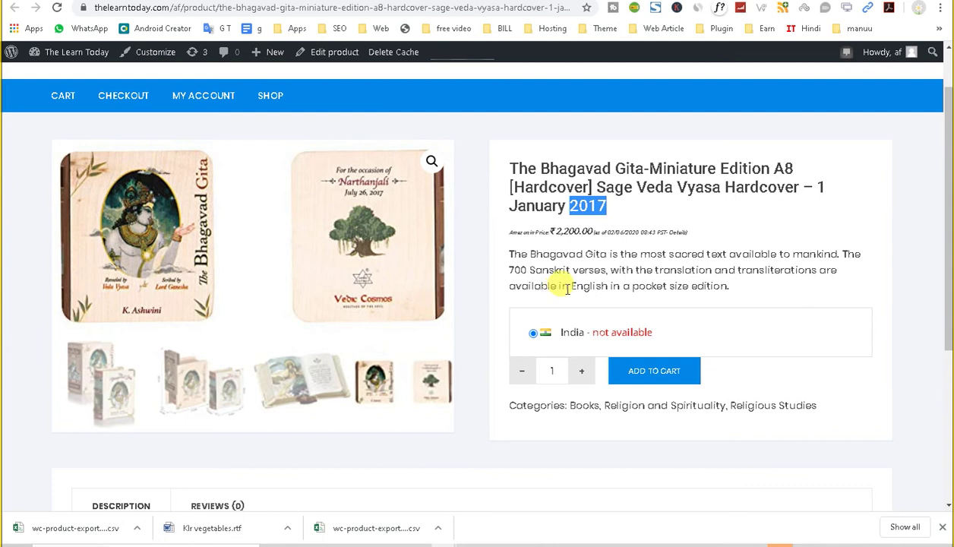
{"action": "scroll", "coordinate": [472, 256], "scroll_direction": "up", "scroll_amount": 1}
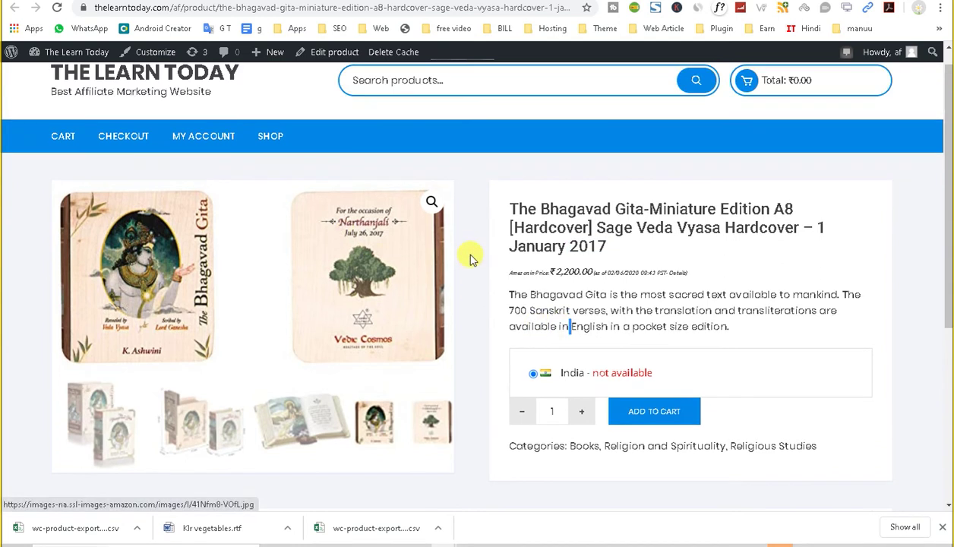
{"action": "key", "text": "ctrl+Tab"}
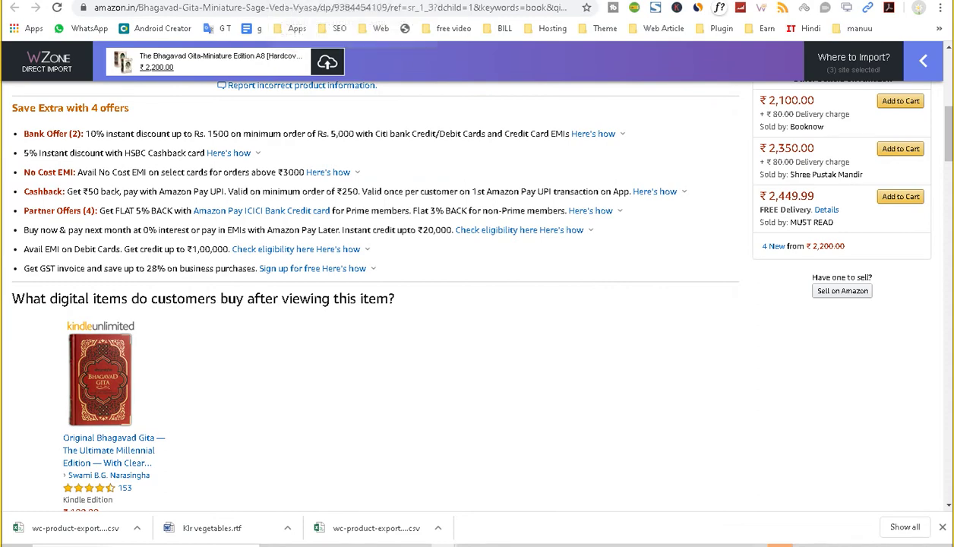
{"action": "key", "text": "ctrl+shift+Tab"}
{"action": "key", "text": "ctrl+shift+Tab"}
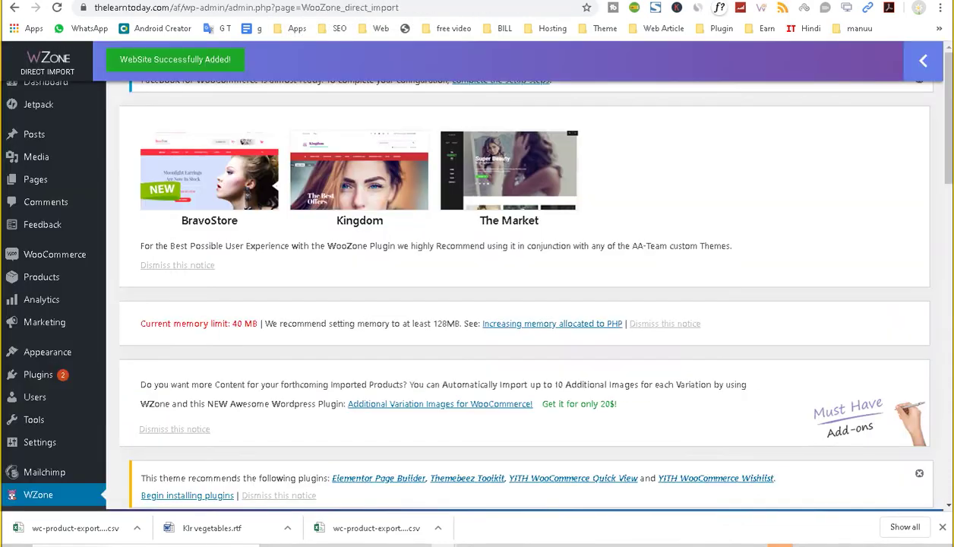
- Back on the Amazon book results, open Word Power Made Easy, Only One Left and Lecturer Recruitment Test Physics in new tabs
{"action": "key", "text": "ctrl+Tab"}
{"action": "key", "text": "ctrl+Tab"}
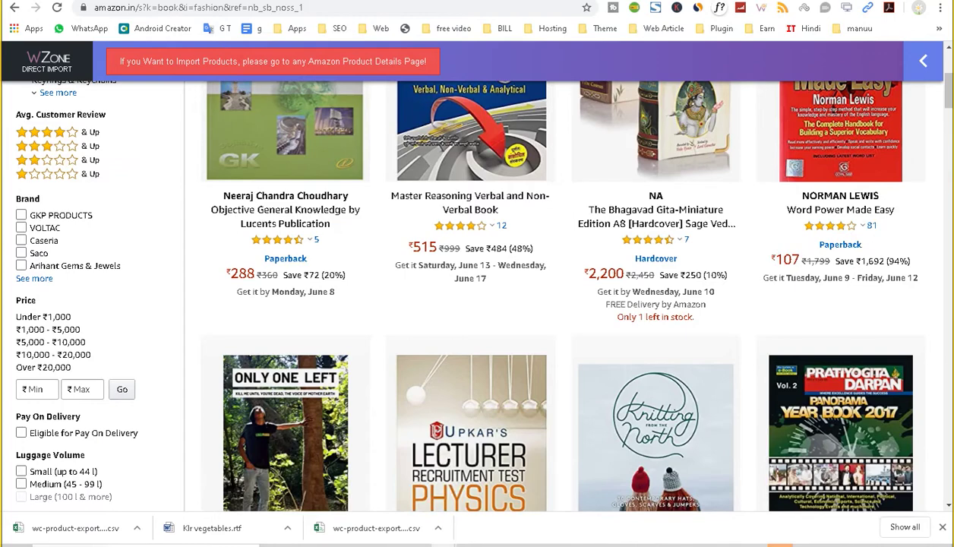
{"action": "key", "text": "ctrl+Tab"}
{"action": "key", "text": "ctrl+shift+Tab"}
{"action": "scroll", "coordinate": [544, 260], "scroll_direction": "up", "scroll_amount": 3}
{"action": "scroll", "coordinate": [544, 265], "scroll_direction": "down", "scroll_amount": 3}
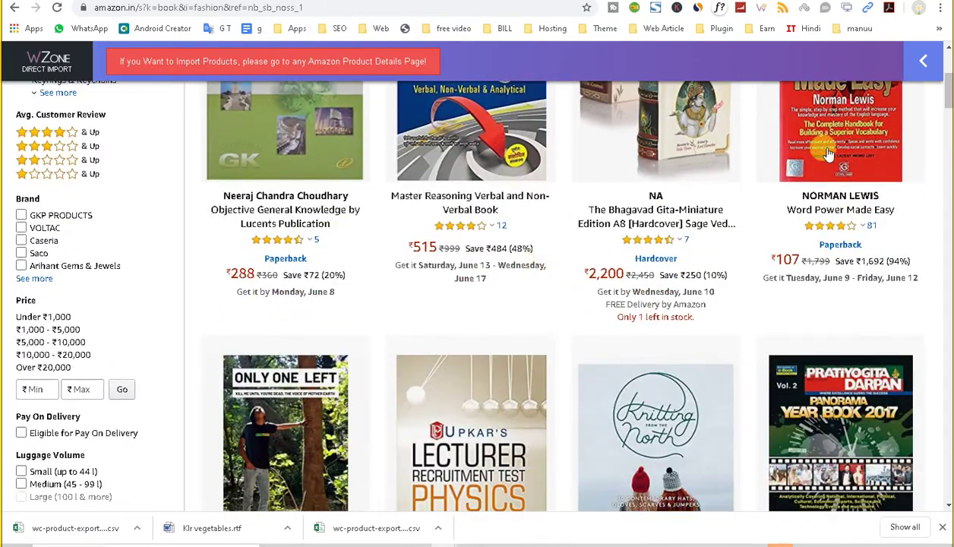
{"action": "right_click", "coordinate": [832, 152]}
{"action": "left_click", "coordinate": [829, 158]}
{"action": "scroll", "coordinate": [295, 251], "scroll_direction": "down", "scroll_amount": 3}
{"action": "right_click", "coordinate": [295, 250]}
{"action": "left_click", "coordinate": [297, 251]}
{"action": "right_click", "coordinate": [456, 259]}
{"action": "left_click", "coordinate": [471, 263]}
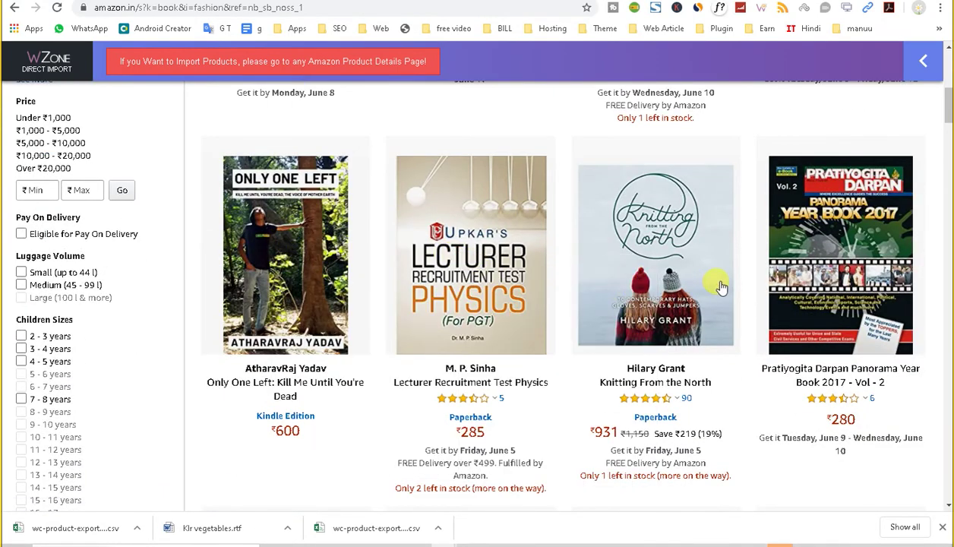
- Open Pratiyogita Darpan Year Book, New Simplified Physics, SSC Arithmetic, All in One and Indian History in new tabs
{"action": "scroll", "coordinate": [796, 207], "scroll_direction": "down", "scroll_amount": 1}
{"action": "right_click", "coordinate": [796, 207]}
{"action": "left_click", "coordinate": [805, 214]}
{"action": "scroll", "coordinate": [296, 274], "scroll_direction": "down", "scroll_amount": 5}
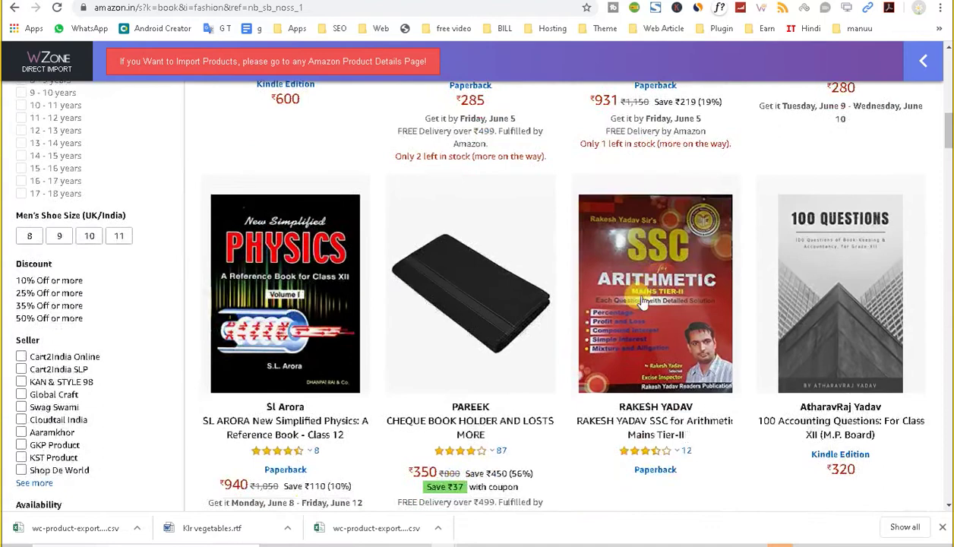
{"action": "right_click", "coordinate": [296, 272]}
{"action": "left_click", "coordinate": [310, 275]}
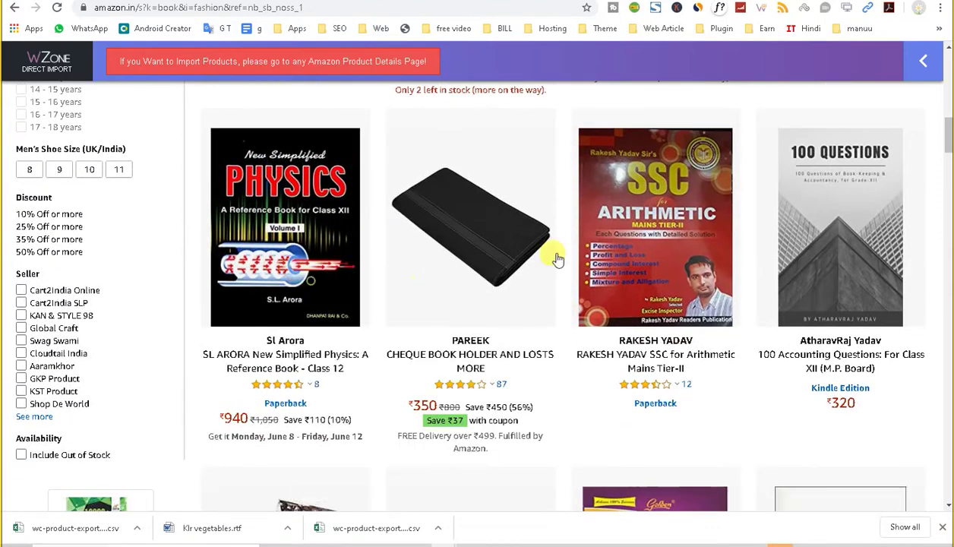
{"action": "right_click", "coordinate": [624, 250]}
{"action": "left_click", "coordinate": [650, 258]}
{"action": "scroll", "coordinate": [549, 292], "scroll_direction": "down", "scroll_amount": 3}
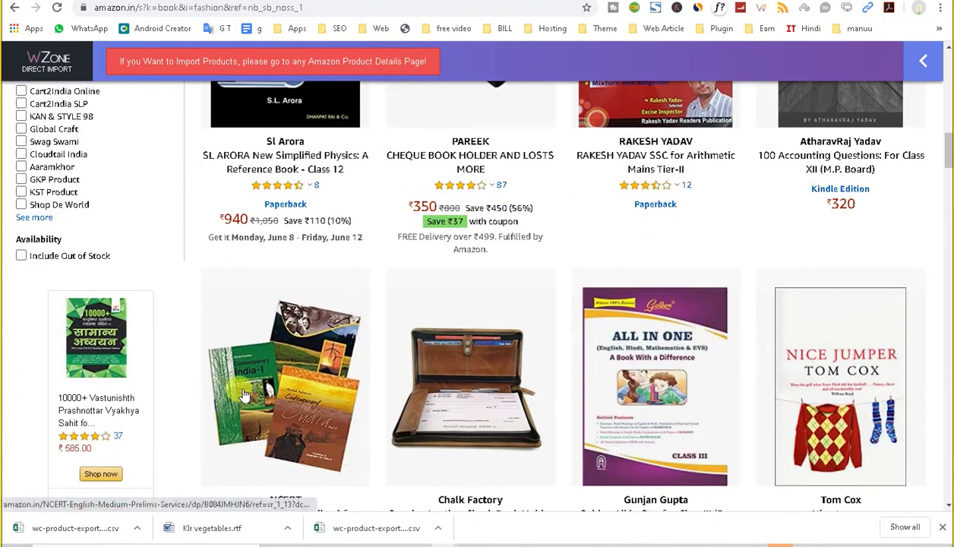
{"action": "right_click", "coordinate": [641, 371]}
{"action": "left_click", "coordinate": [668, 146]}
{"action": "scroll", "coordinate": [650, 337], "scroll_direction": "down", "scroll_amount": 4}
{"action": "scroll", "coordinate": [650, 337], "scroll_direction": "down", "scroll_amount": 6}
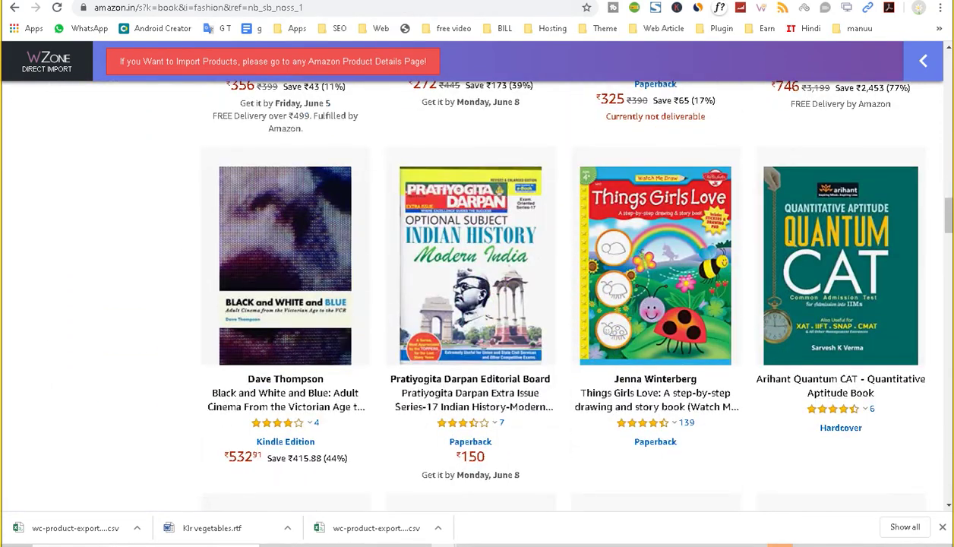
{"action": "right_click", "coordinate": [450, 271]}
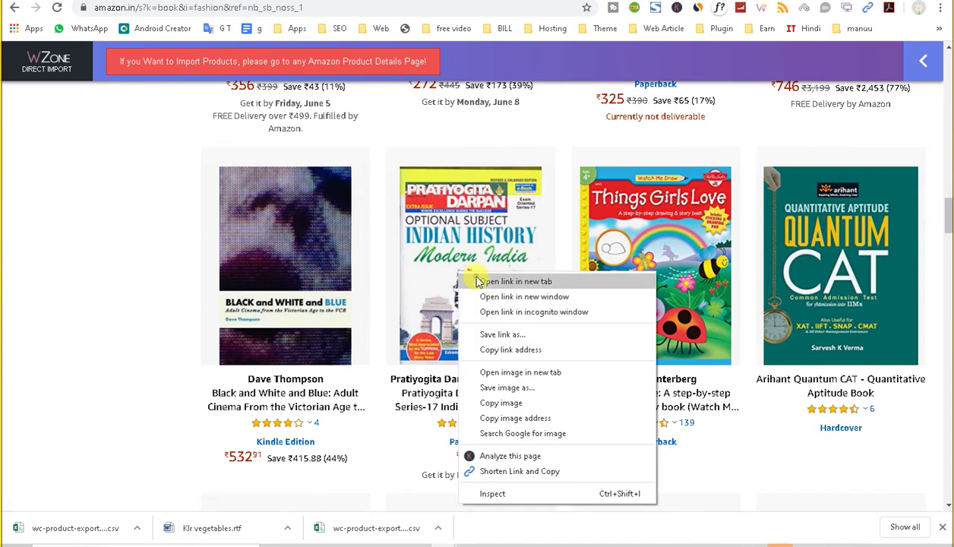
{"action": "left_click", "coordinate": [460, 279]}
{"action": "scroll", "coordinate": [493, 298], "scroll_direction": "down", "scroll_amount": 2}
{"action": "scroll", "coordinate": [492, 298], "scroll_direction": "down", "scroll_amount": 5}
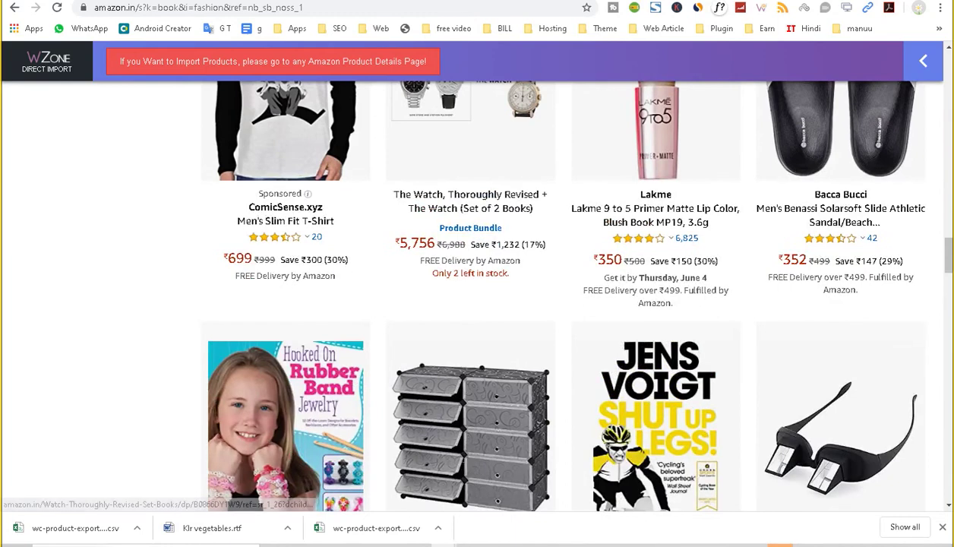
- Import Word Power Made Easy, removing Artificial Store and Mansahi Hat from the authorized websites
{"action": "left_click", "coordinate": [354, 315]}
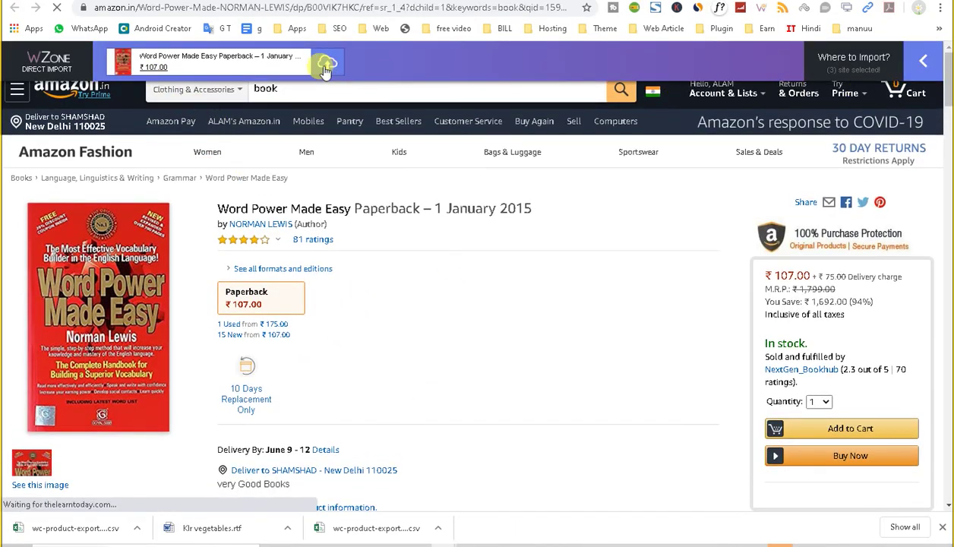
{"action": "left_click", "coordinate": [328, 61]}
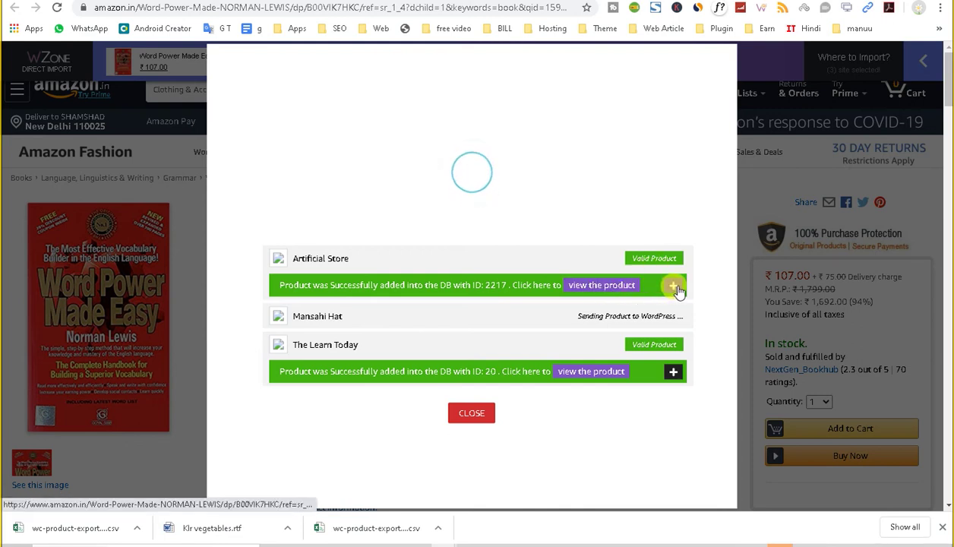
{"action": "left_click", "coordinate": [761, 9]}
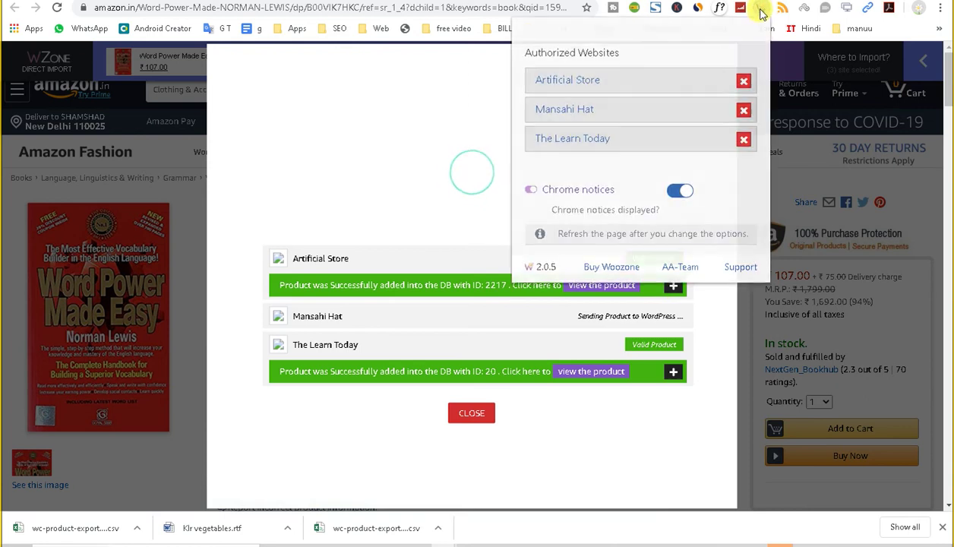
{"action": "left_click", "coordinate": [744, 81]}
{"action": "left_click", "coordinate": [729, 167]}
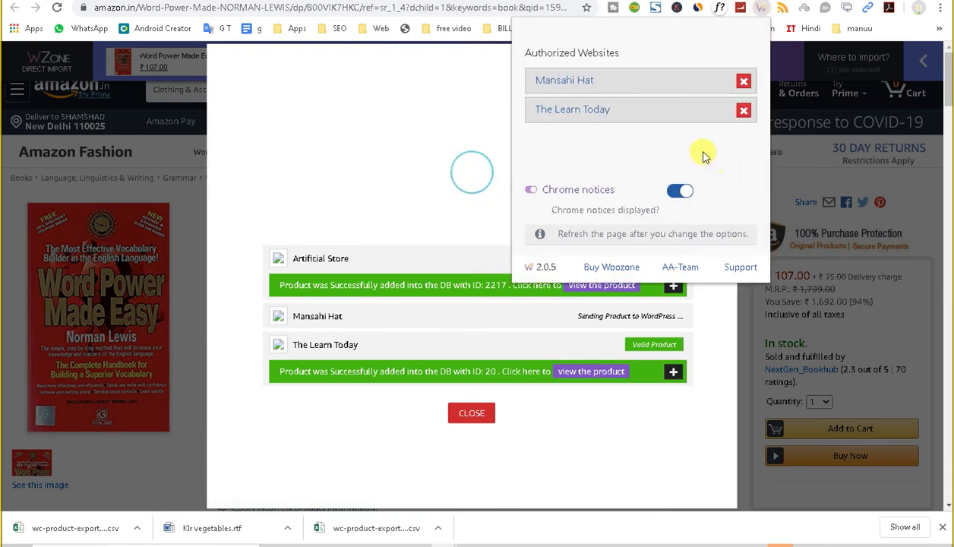
{"action": "left_click", "coordinate": [744, 82]}
{"action": "left_click", "coordinate": [717, 182]}
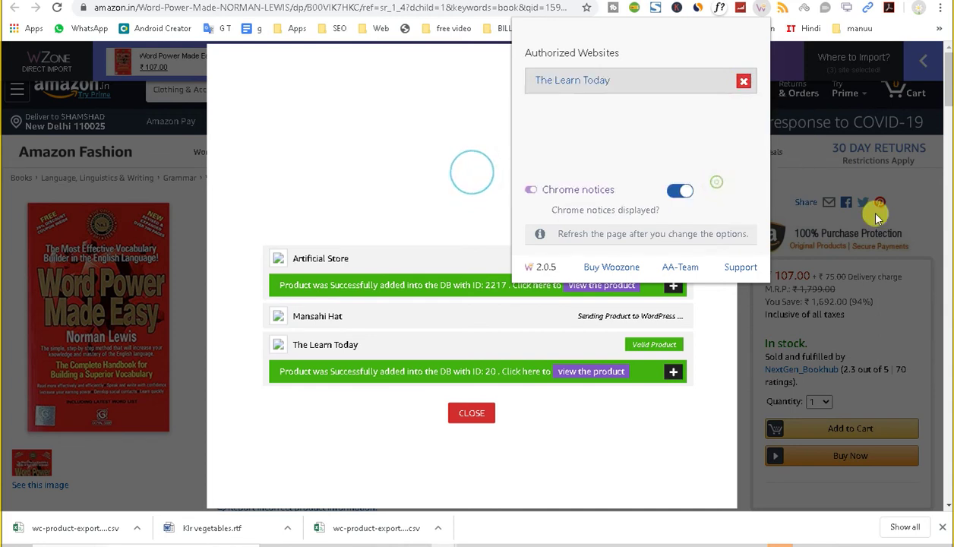
{"action": "left_click", "coordinate": [467, 415]}
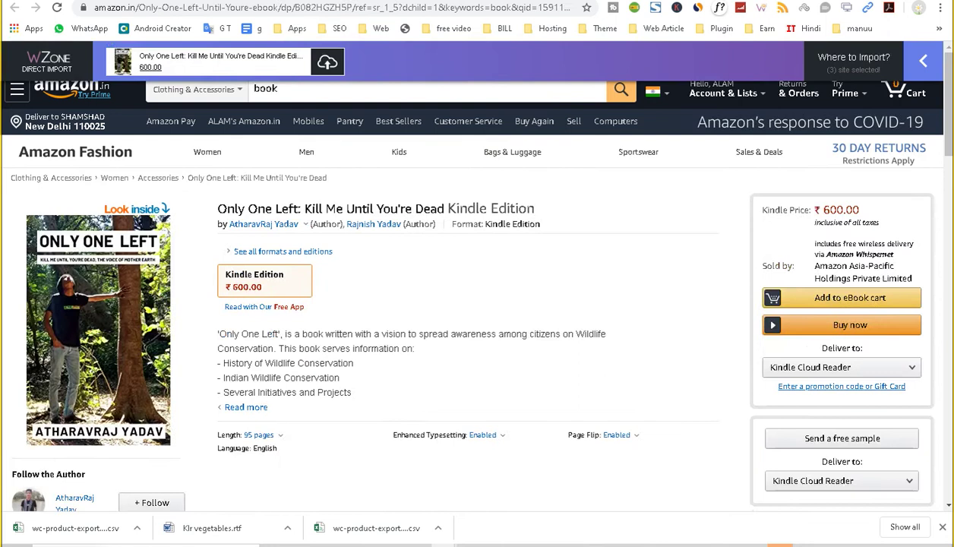
- Import Only One Left, Lecturer Recruitment Test Physics and the Pratiyogita Darpan Year Book into the store
{"action": "left_click", "coordinate": [327, 62]}
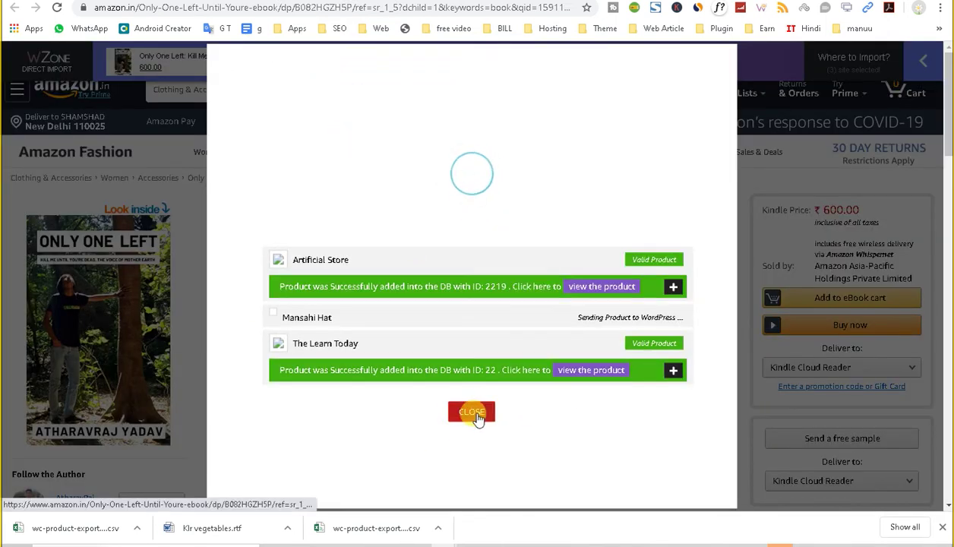
{"action": "left_click", "coordinate": [472, 413]}
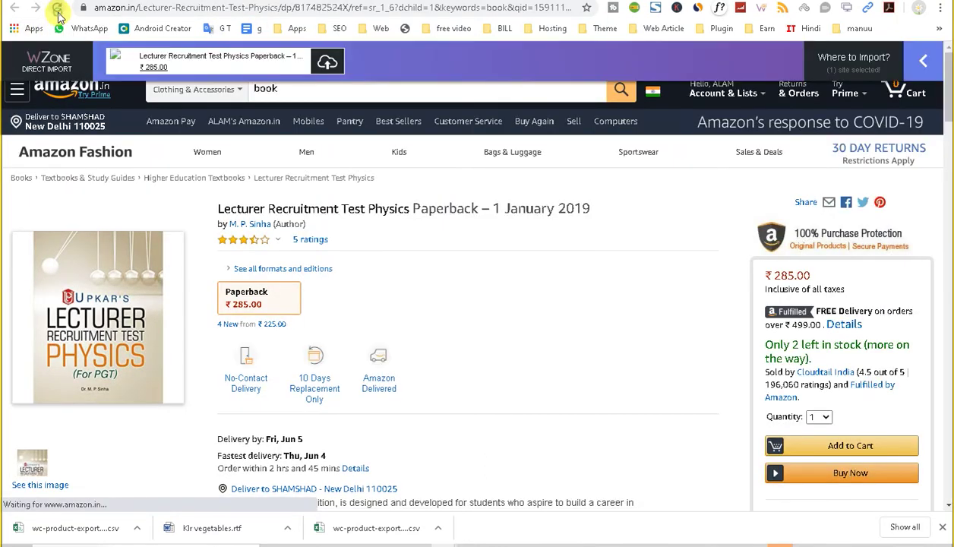
{"action": "left_click", "coordinate": [58, 12]}
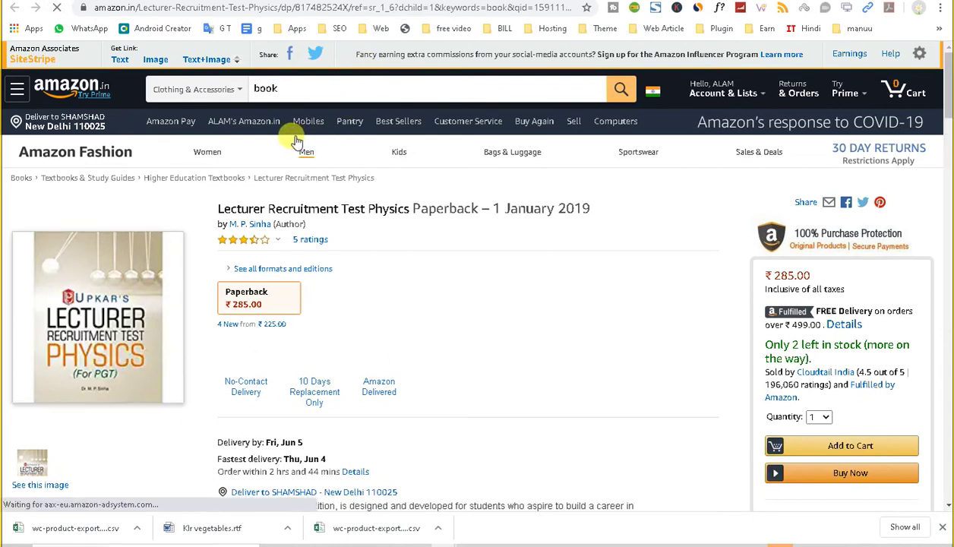
{"action": "left_click", "coordinate": [330, 62]}
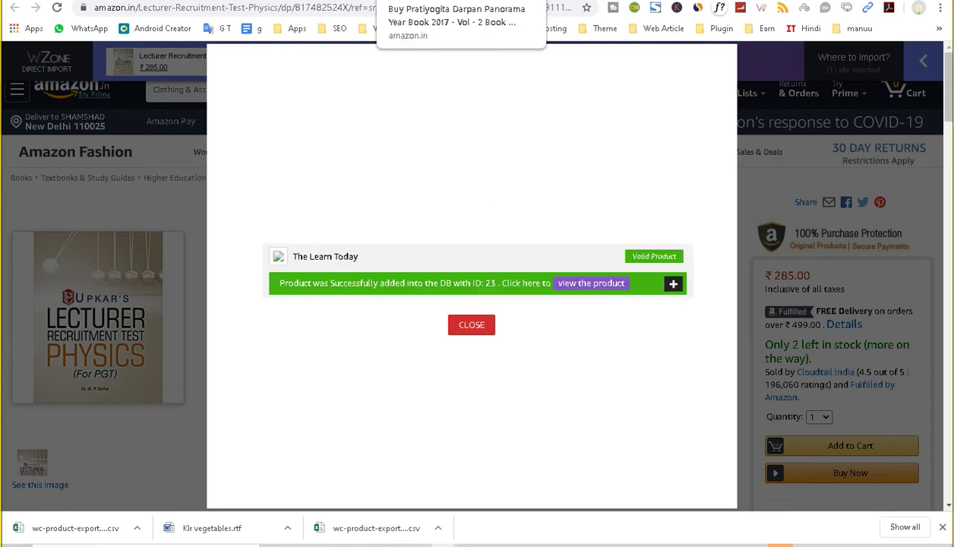
{"action": "left_click", "coordinate": [376, 1]}
{"action": "left_click", "coordinate": [327, 63]}
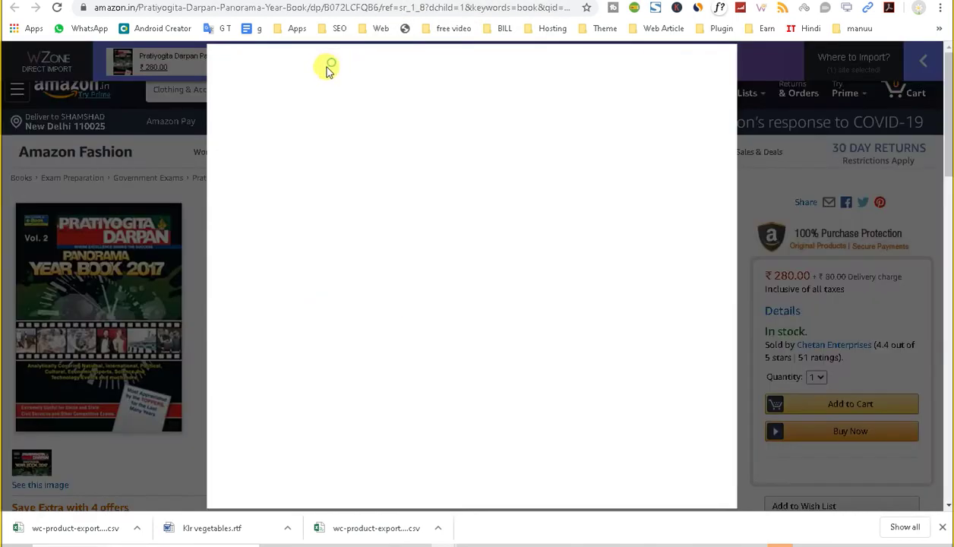
- Import New Simplified Physics, SSC Arithmetic, Golden All in One and Indian History, then show Amazon Associates
{"action": "left_click", "coordinate": [456, 2]}
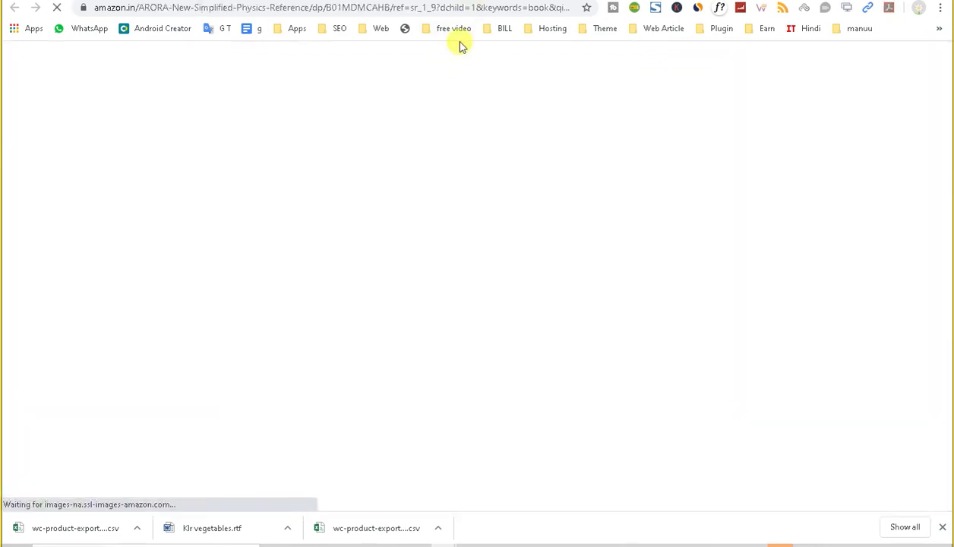
{"action": "left_click", "coordinate": [320, 64]}
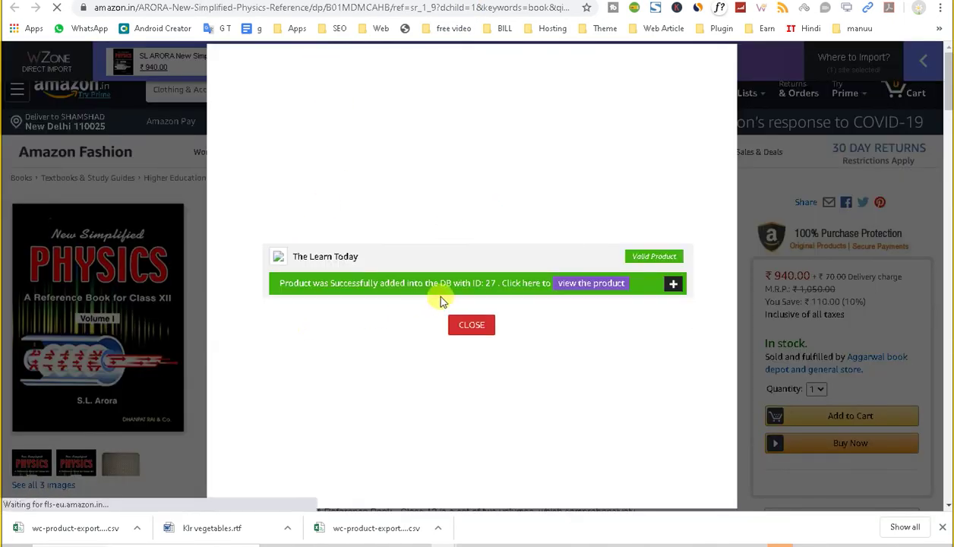
{"action": "key", "text": "ctrl+Tab"}
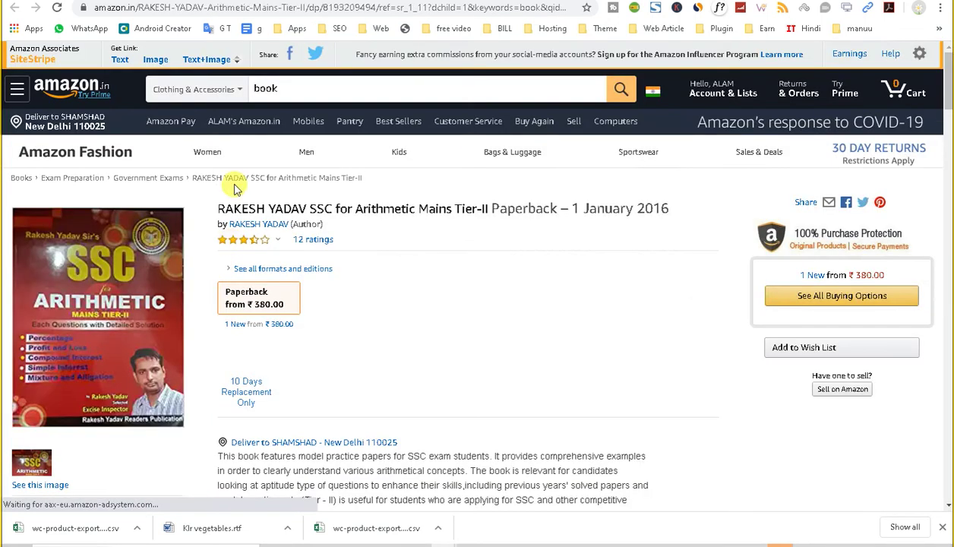
{"action": "left_click", "coordinate": [324, 67]}
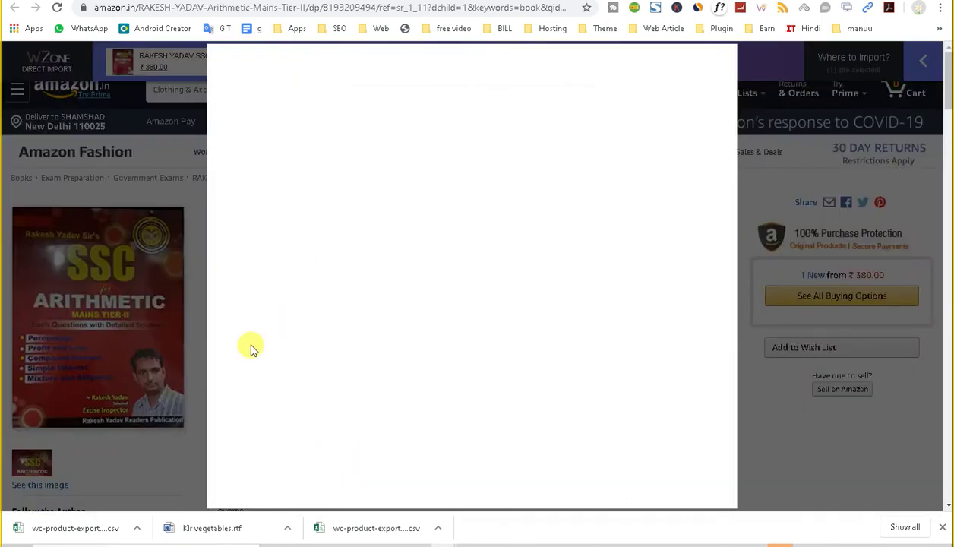
{"action": "key", "text": "ctrl+Tab"}
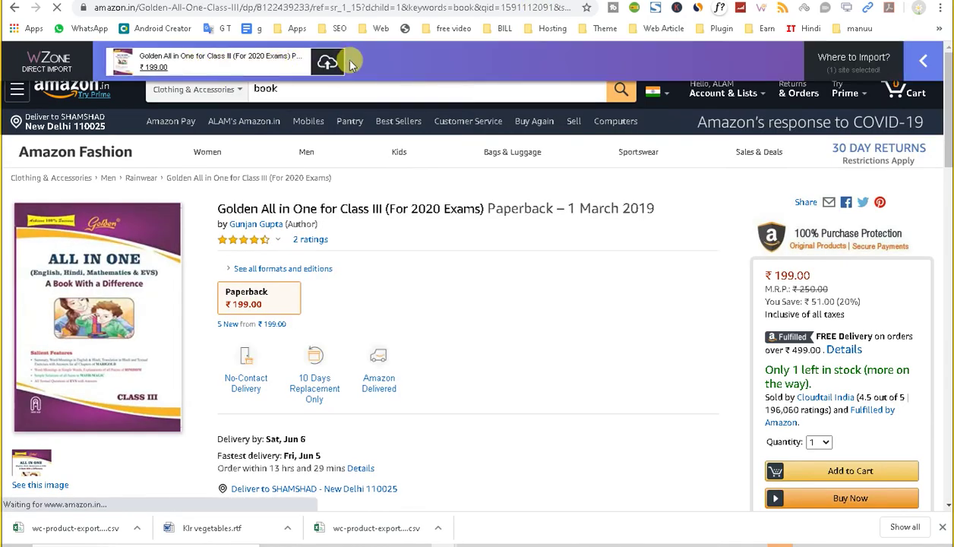
{"action": "left_click", "coordinate": [327, 63]}
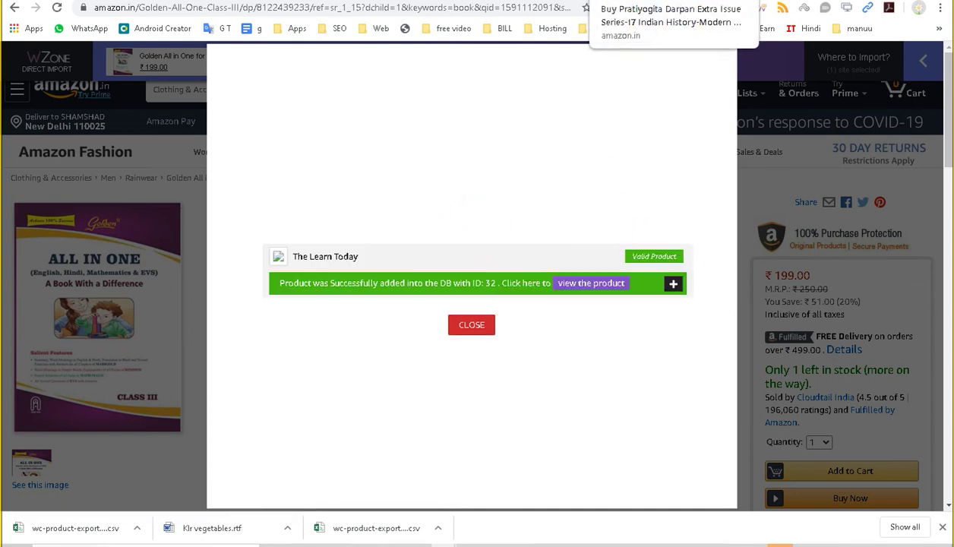
{"action": "left_click", "coordinate": [669, 1]}
{"action": "left_click", "coordinate": [328, 59]}
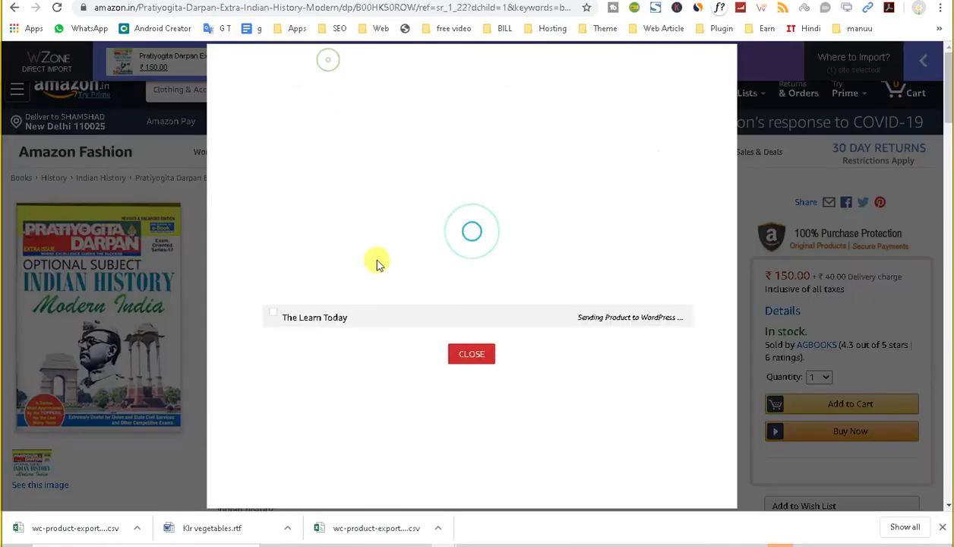
{"action": "left_click", "coordinate": [634, 2]}
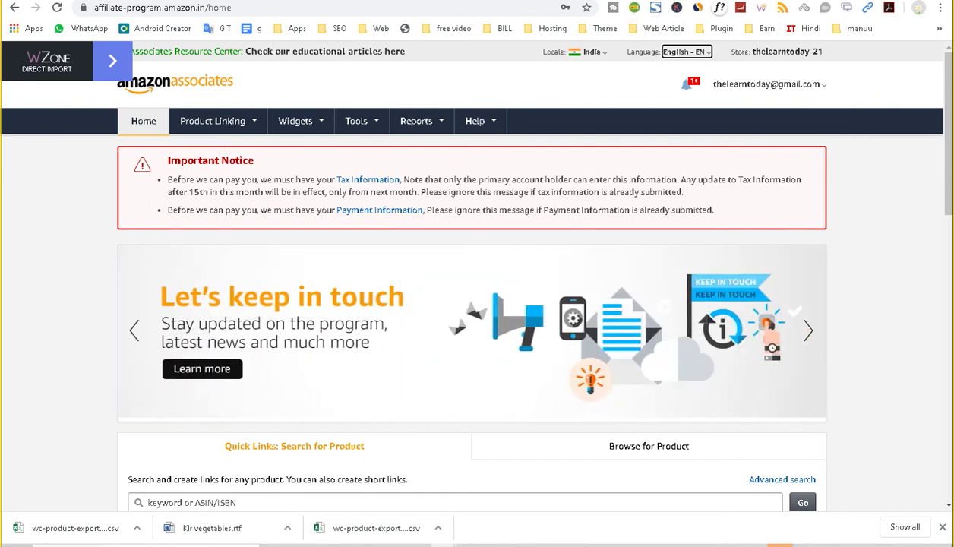
- Open The Learn Today's WordPress dashboard from the product page
{"action": "left_click", "coordinate": [88, 2]}
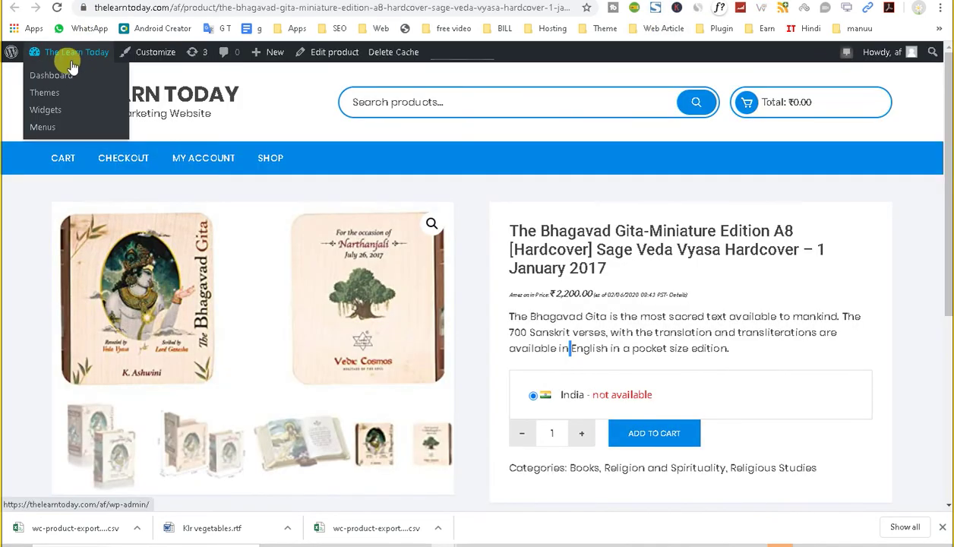
{"action": "right_click", "coordinate": [64, 78]}
{"action": "left_click", "coordinate": [65, 78]}
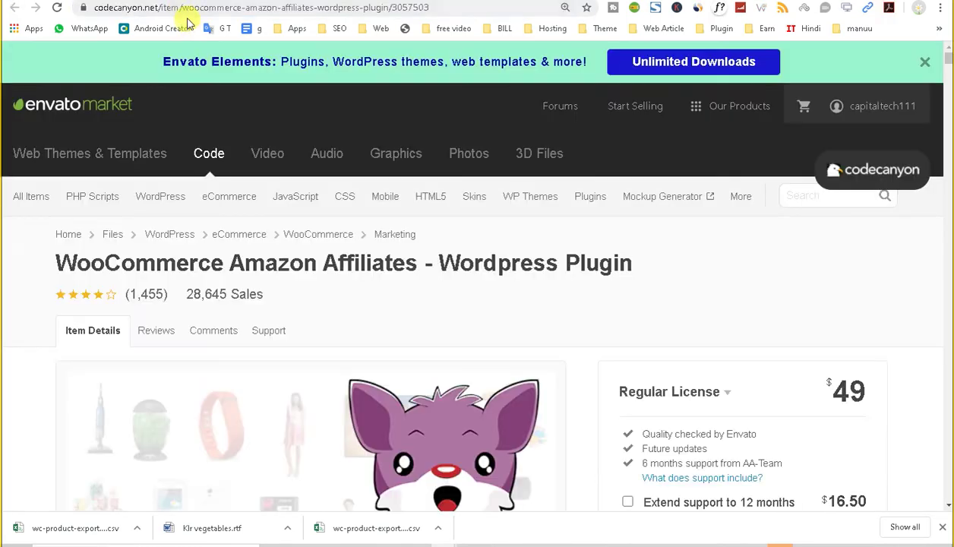
- In a new browser tab, visit the store's Shop page from the admin bar
{"action": "key", "text": "ctrl+t"}
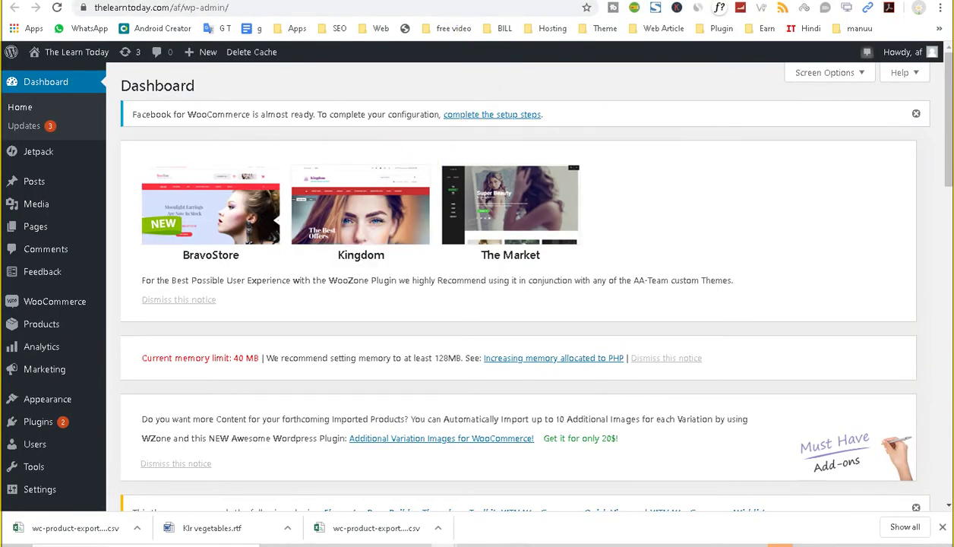
{"action": "mouse_move", "coordinate": [69, 53]}
{"action": "right_click", "coordinate": [63, 94]}
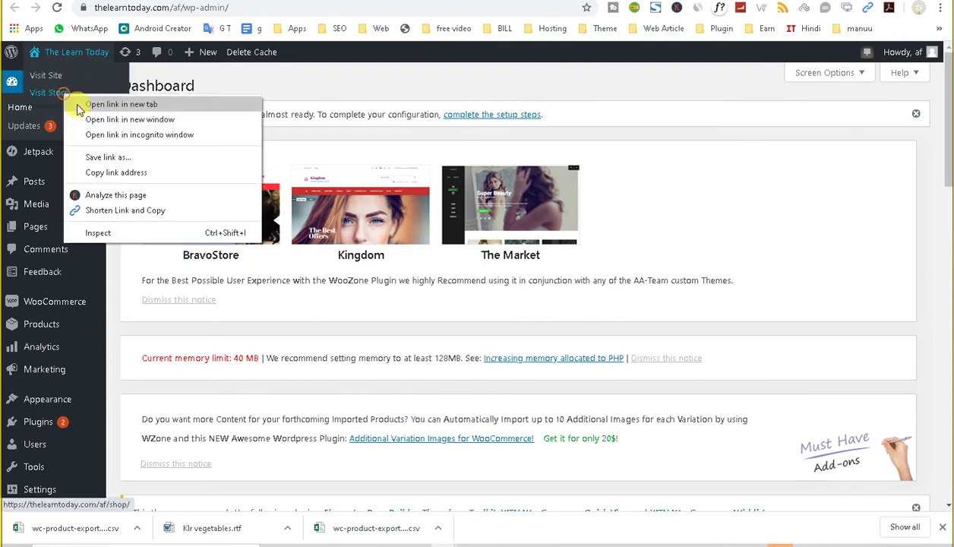
{"action": "key", "text": "Escape"}
{"action": "left_click", "coordinate": [76, 99]}
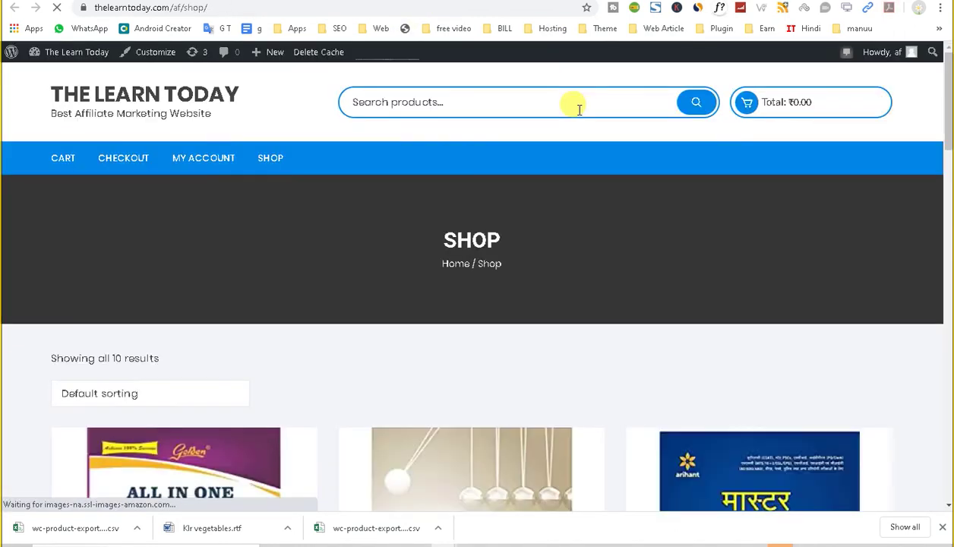
{"action": "scroll", "coordinate": [724, 226], "scroll_direction": "down", "scroll_amount": 5}
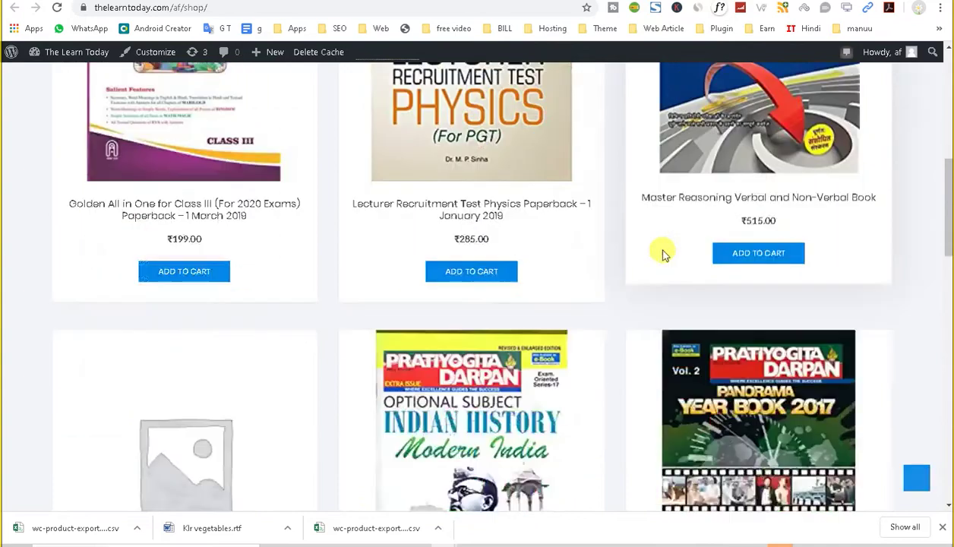
{"action": "scroll", "coordinate": [662, 255], "scroll_direction": "down", "scroll_amount": 13}
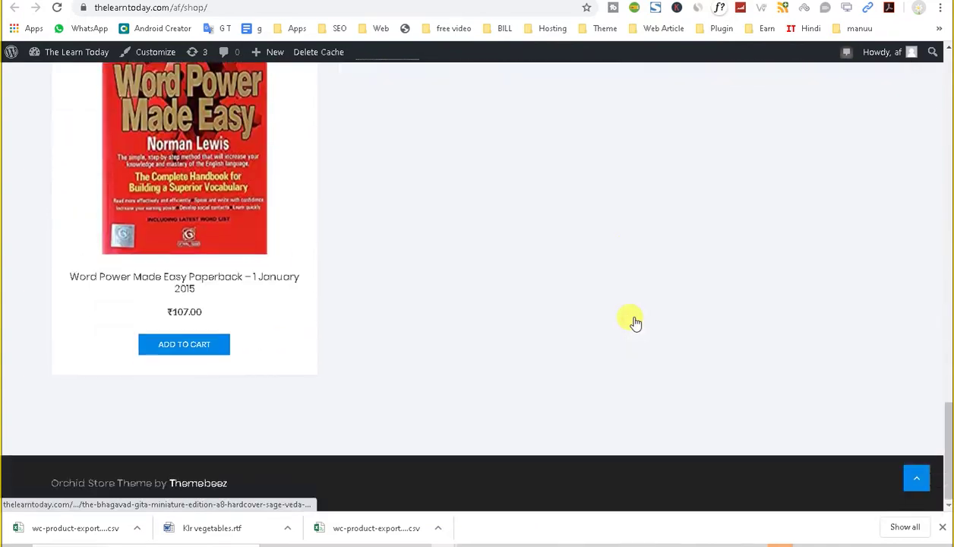
{"action": "scroll", "coordinate": [304, 353], "scroll_direction": "up", "scroll_amount": 9}
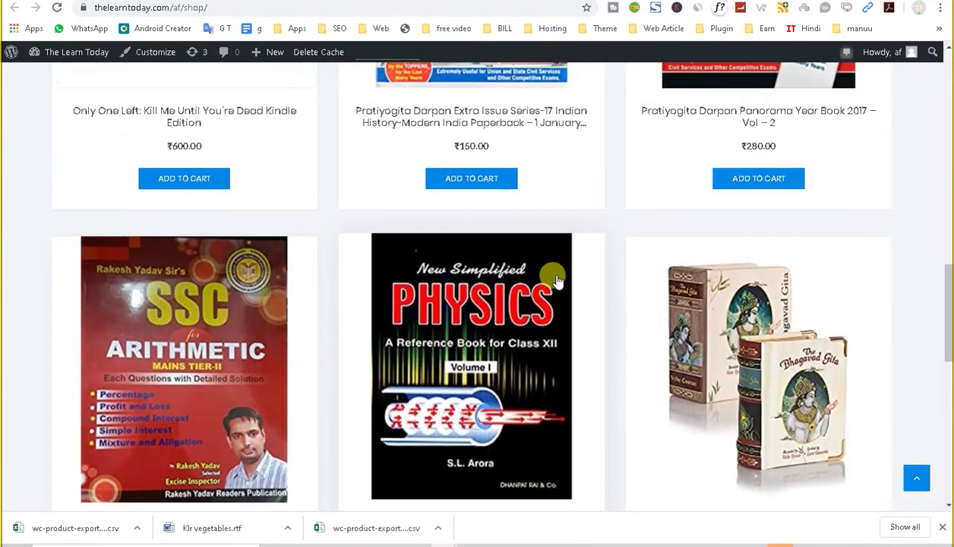
{"action": "scroll", "coordinate": [249, 329], "scroll_direction": "up", "scroll_amount": 5}
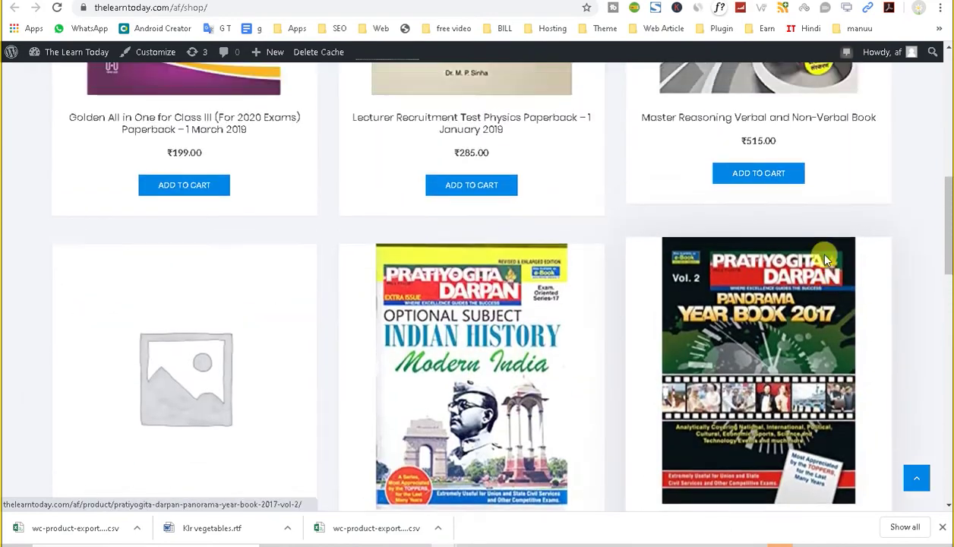
{"action": "scroll", "coordinate": [737, 277], "scroll_direction": "down", "scroll_amount": 8}
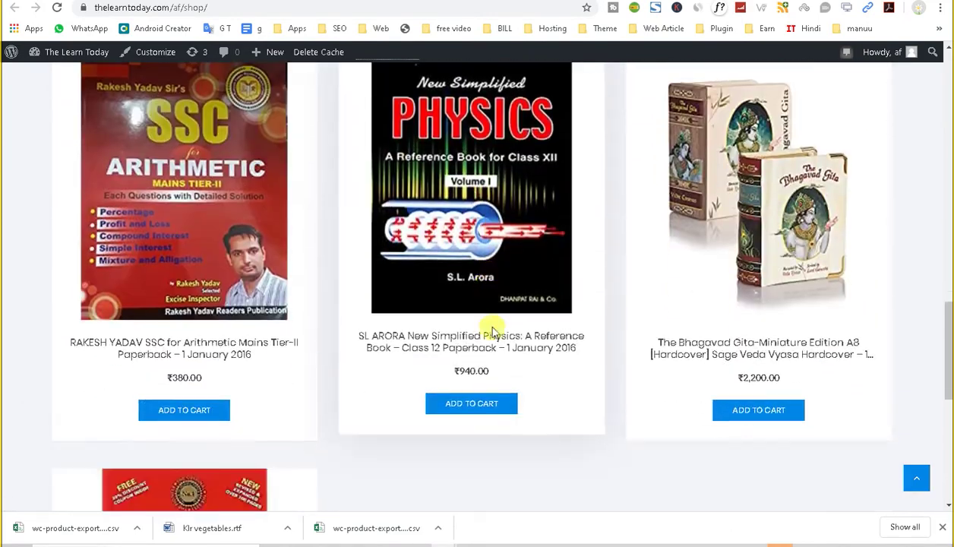
{"action": "scroll", "coordinate": [492, 335], "scroll_direction": "down", "scroll_amount": 6}
{"action": "scroll", "coordinate": [492, 337], "scroll_direction": "up", "scroll_amount": 6}
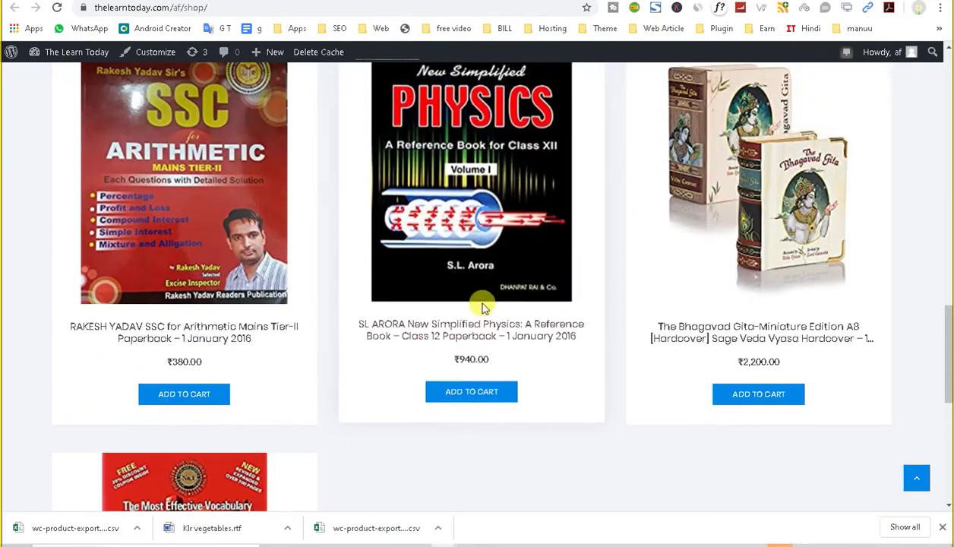
{"action": "scroll", "coordinate": [484, 307], "scroll_direction": "up", "scroll_amount": 1}
- Open the New Simplified Physics product page and view its second gallery image
{"action": "left_click", "coordinate": [473, 295]}
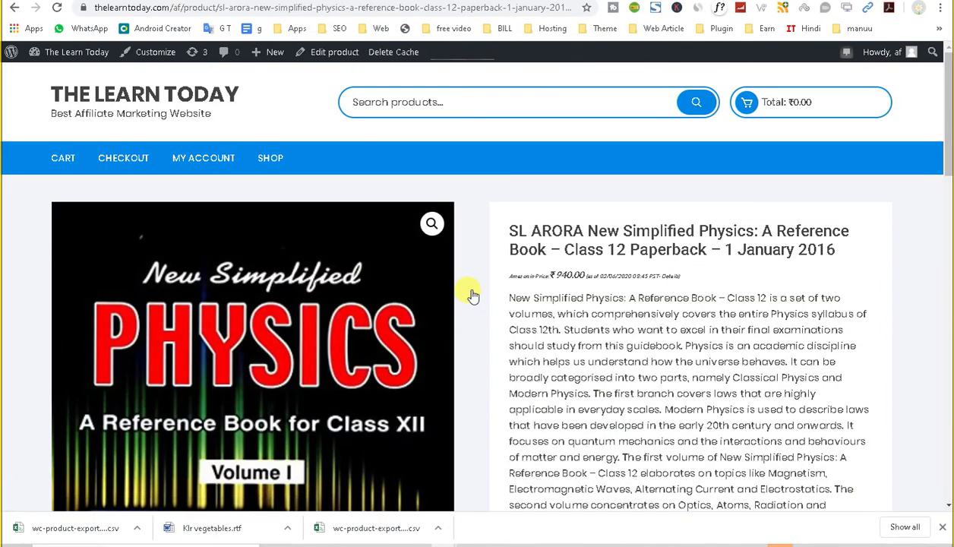
{"action": "scroll", "coordinate": [466, 298], "scroll_direction": "down", "scroll_amount": 5}
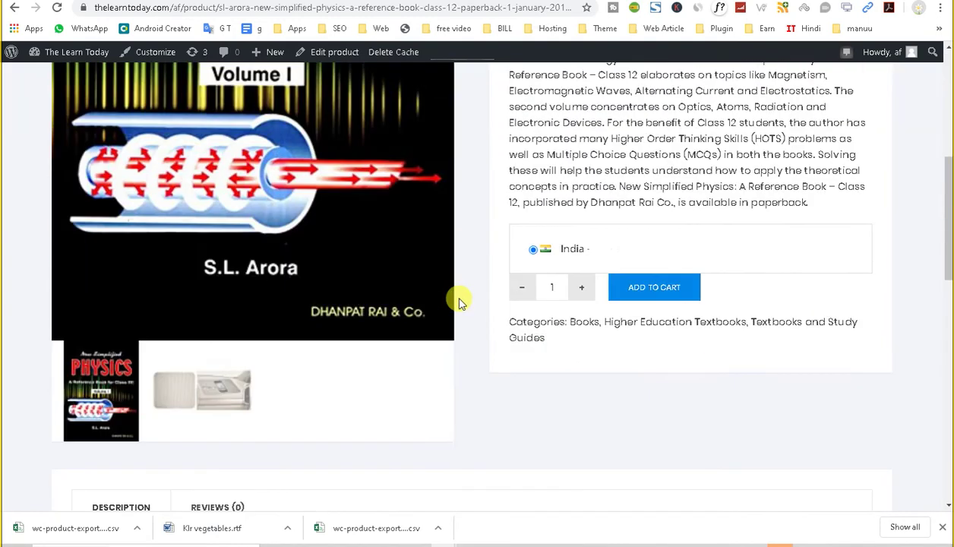
{"action": "left_click", "coordinate": [173, 406]}
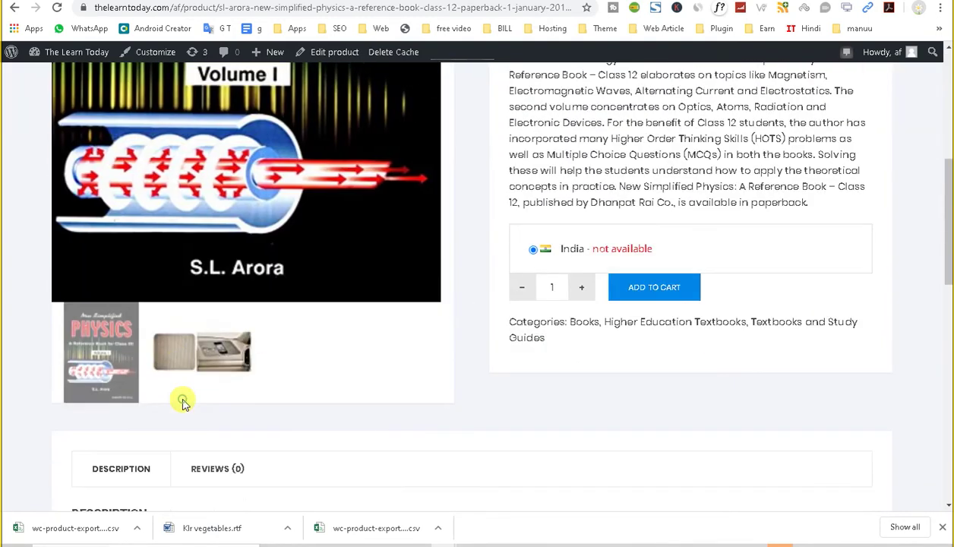
{"action": "scroll", "coordinate": [182, 403], "scroll_direction": "up", "scroll_amount": 4}
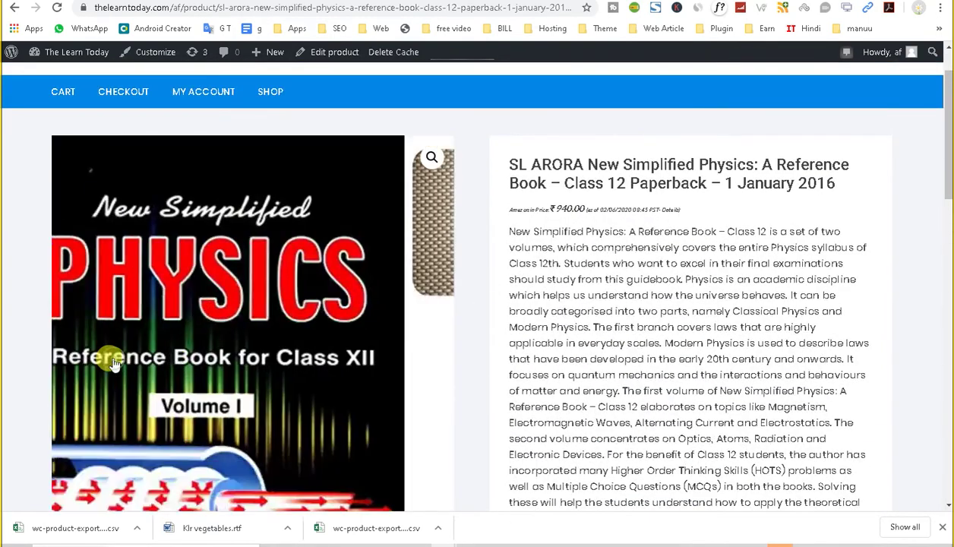
{"action": "scroll", "coordinate": [266, 320], "scroll_direction": "down", "scroll_amount": 5}
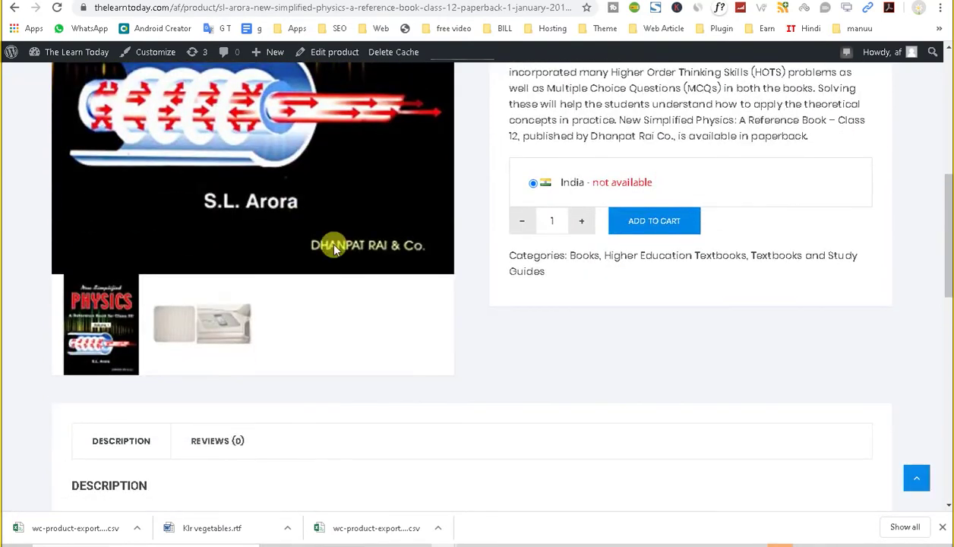
- Copy the product page's web address and start a new incognito window
{"action": "left_click", "coordinate": [319, 10]}
{"action": "key", "text": "ctrl+c"}
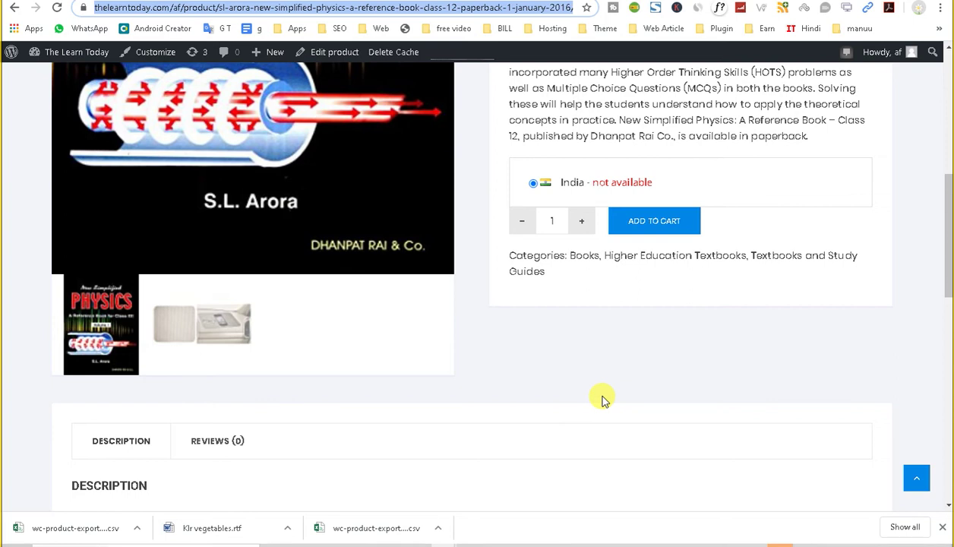
{"action": "left_click", "coordinate": [443, 546]}
{"action": "left_click", "coordinate": [610, 346]}
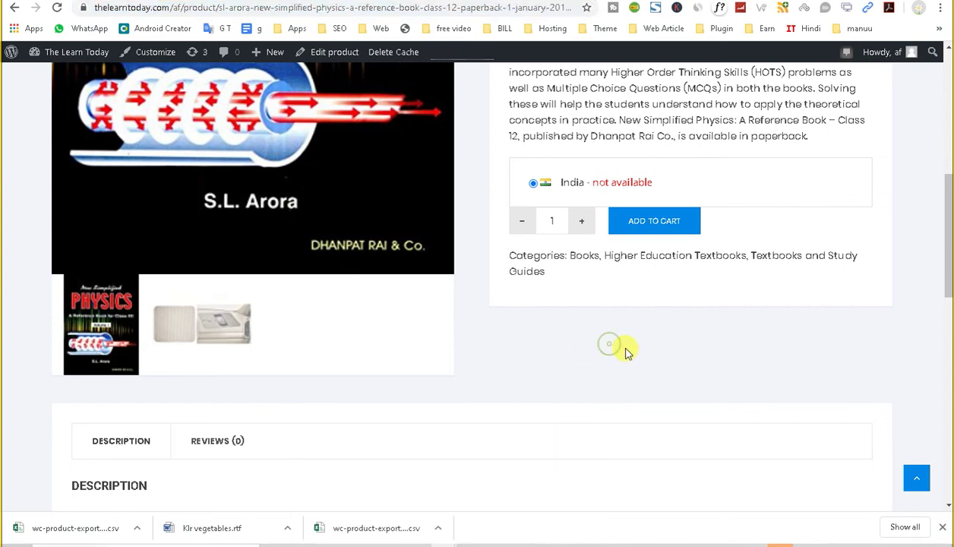
{"action": "key", "text": "ctrl+shift+n"}
- Load the copied Physics product address, then log out of WordPress
{"action": "key", "text": "ctrl+v"}
{"action": "key", "text": "Return"}
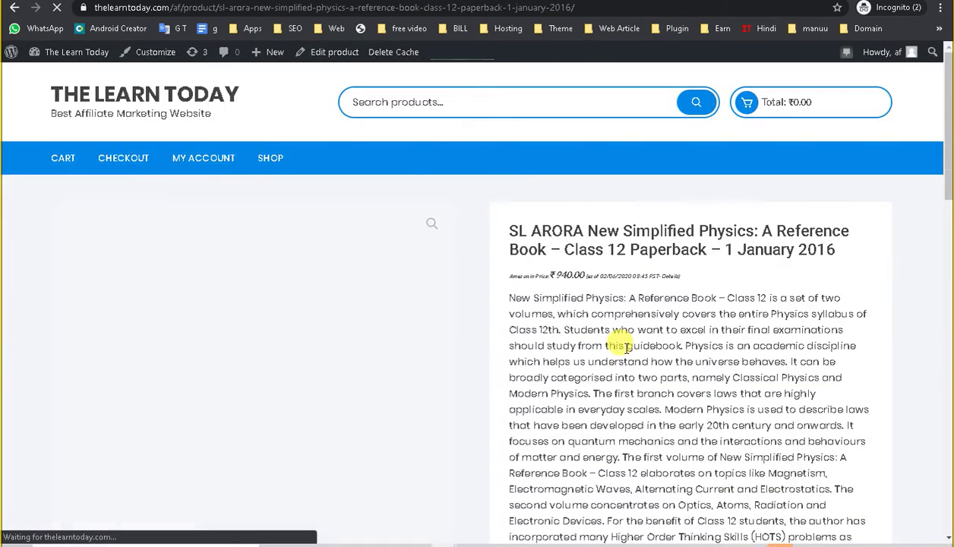
{"action": "scroll", "coordinate": [630, 326], "scroll_direction": "down", "scroll_amount": 5}
{"action": "scroll", "coordinate": [581, 319], "scroll_direction": "up", "scroll_amount": 4}
{"action": "scroll", "coordinate": [581, 307], "scroll_direction": "up", "scroll_amount": 2}
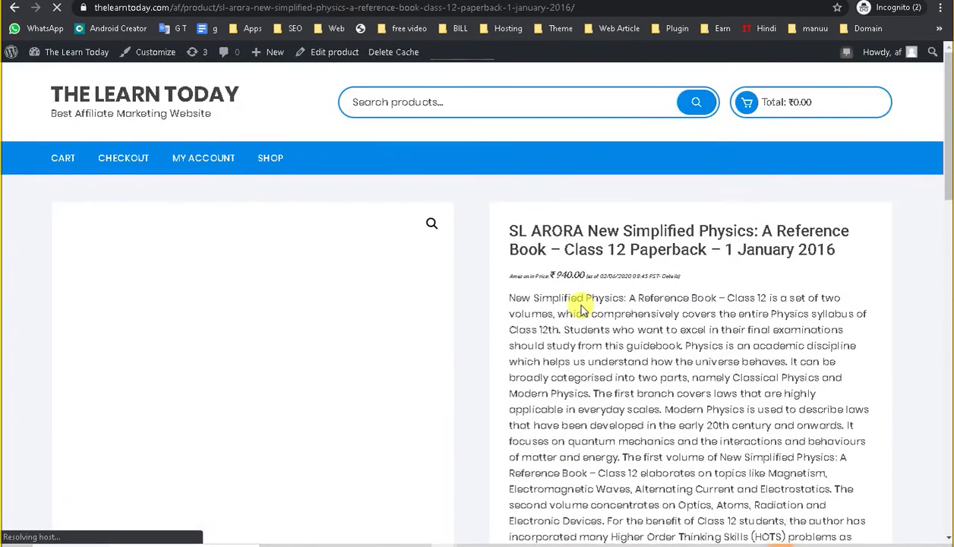
{"action": "mouse_move", "coordinate": [906, 53]}
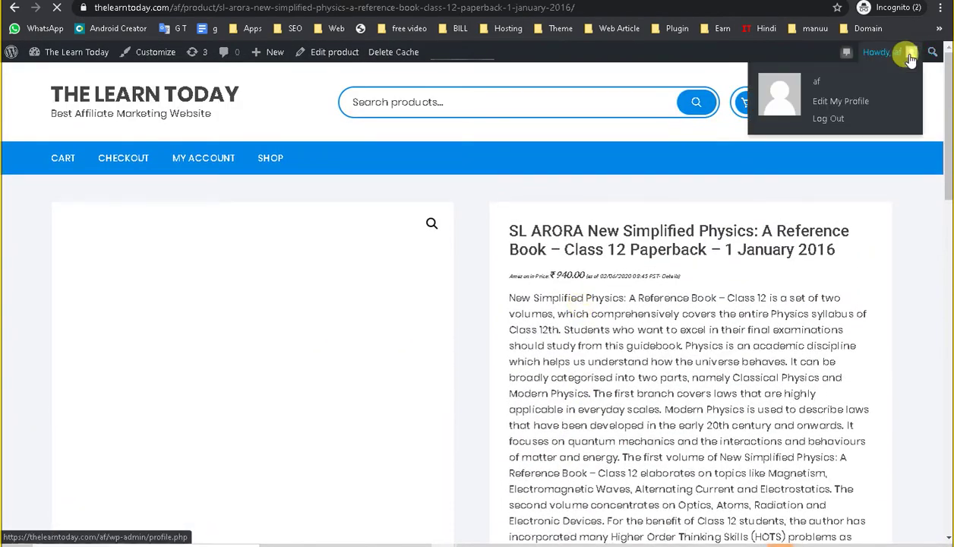
{"action": "left_click", "coordinate": [836, 121]}
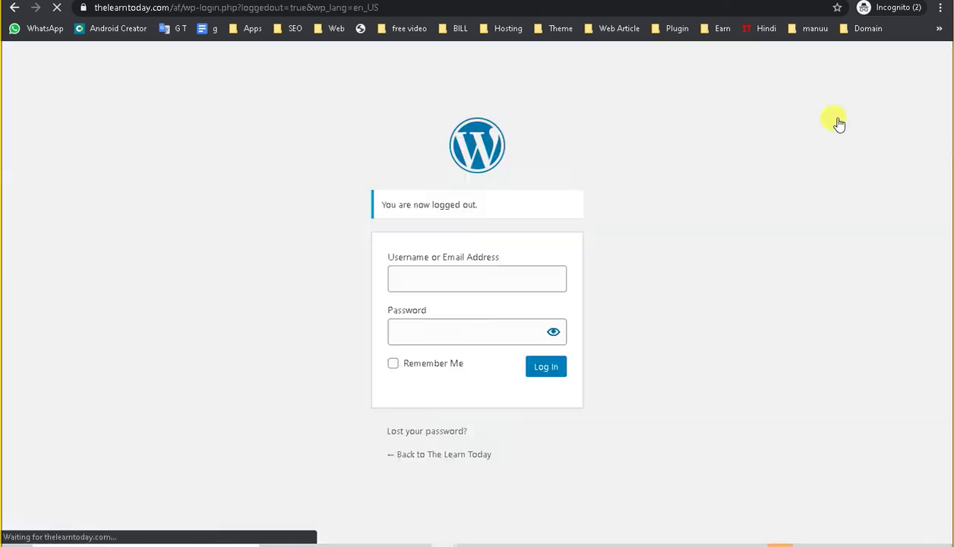
- Reload the New Simplified Physics product page as a logged-out visitor
{"action": "left_click_drag", "start_coordinate": [189, 7], "coordinate": [548, 7]}
{"action": "key", "text": "BackSpace"}
{"action": "key", "text": "ctrl+a"}
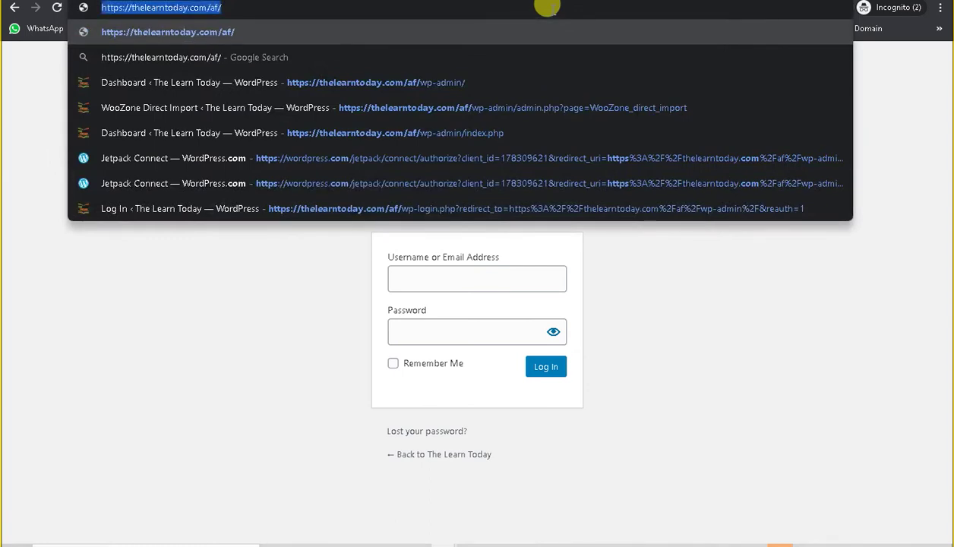
{"action": "key", "text": "ctrl+v"}
{"action": "key", "text": "Return"}
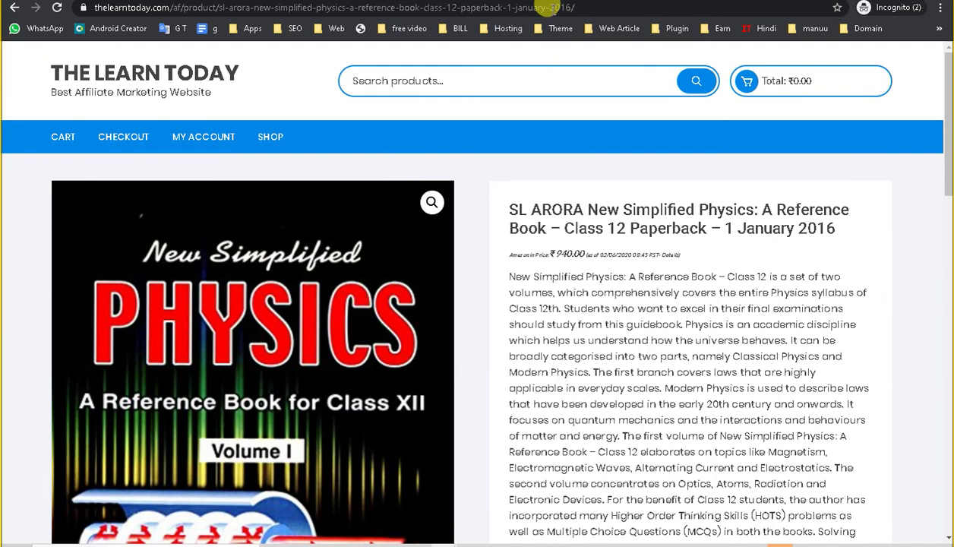
{"action": "scroll", "coordinate": [677, 245], "scroll_direction": "down", "scroll_amount": 5}
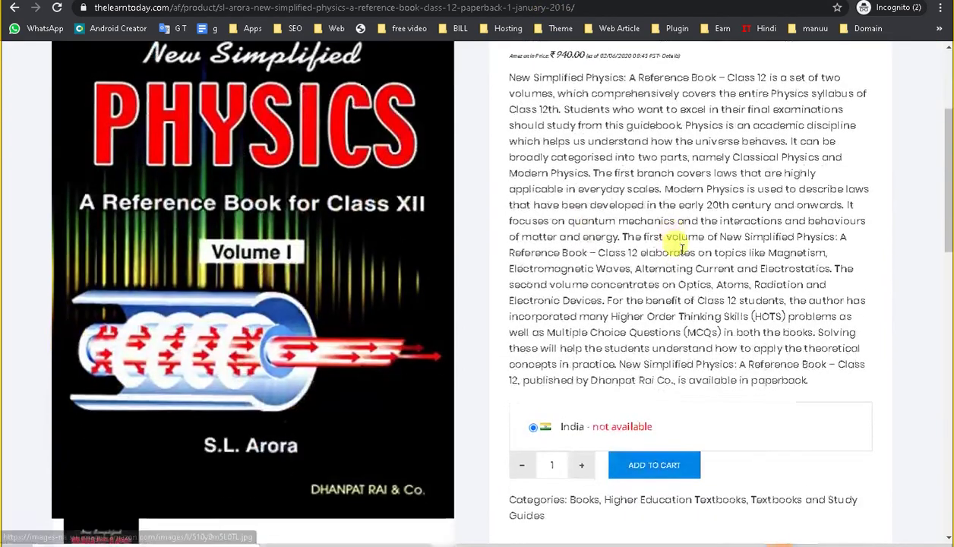
- Add the Physics book to the cart, then open the related Pratiyogita Darpan Indian History book (₹150.00)
{"action": "left_click", "coordinate": [653, 266]}
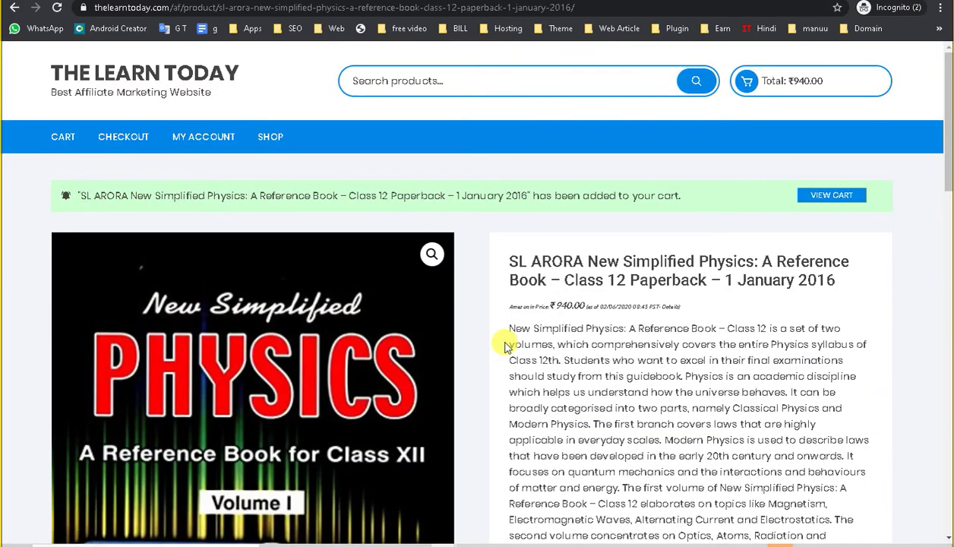
{"action": "scroll", "coordinate": [504, 346], "scroll_direction": "down", "scroll_amount": 8}
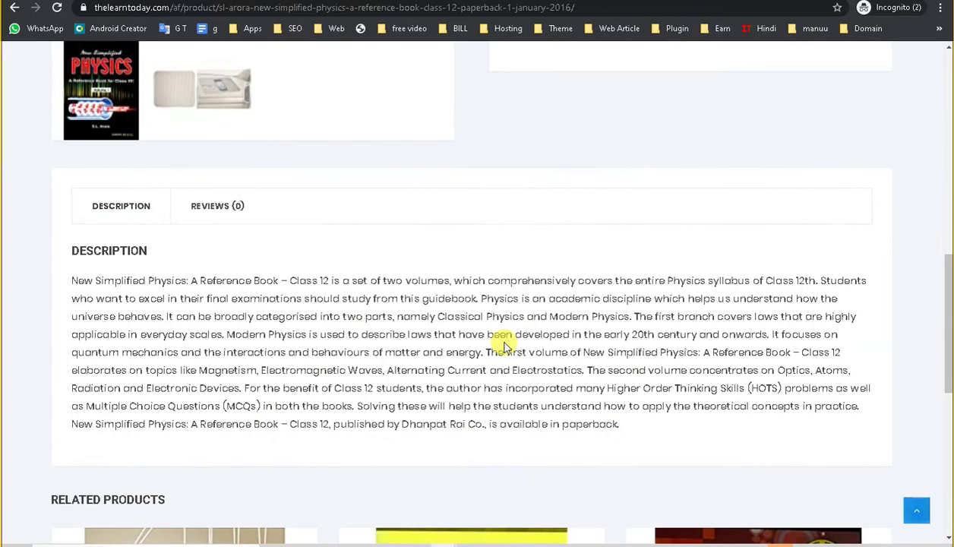
{"action": "scroll", "coordinate": [504, 345], "scroll_direction": "down", "scroll_amount": 6}
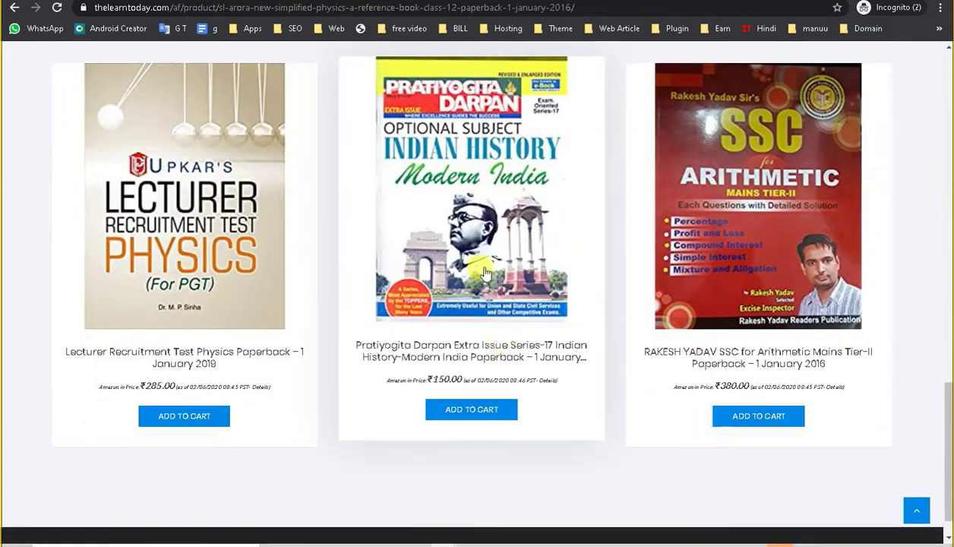
{"action": "left_click", "coordinate": [477, 264]}
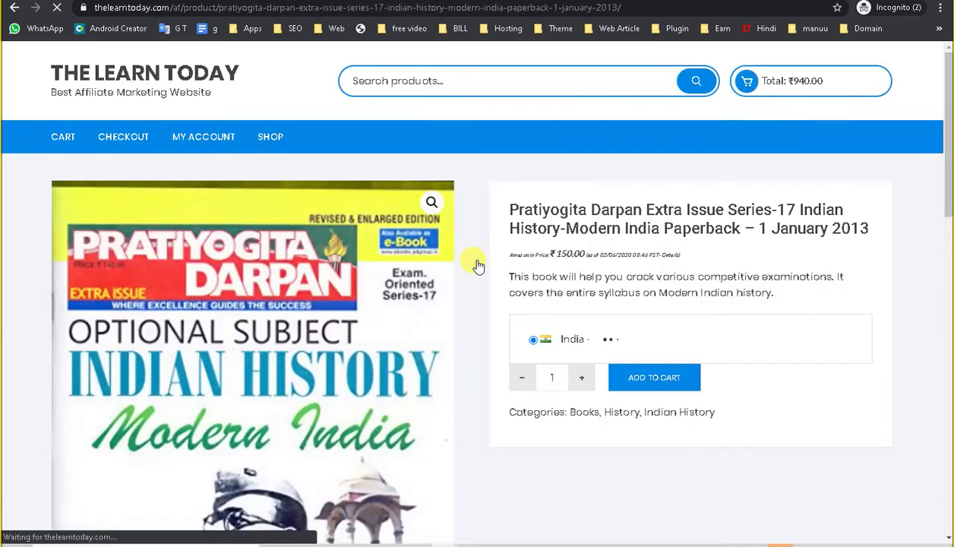
{"action": "scroll", "coordinate": [480, 262], "scroll_direction": "down", "scroll_amount": 3}
{"action": "scroll", "coordinate": [479, 263], "scroll_direction": "up", "scroll_amount": 1}
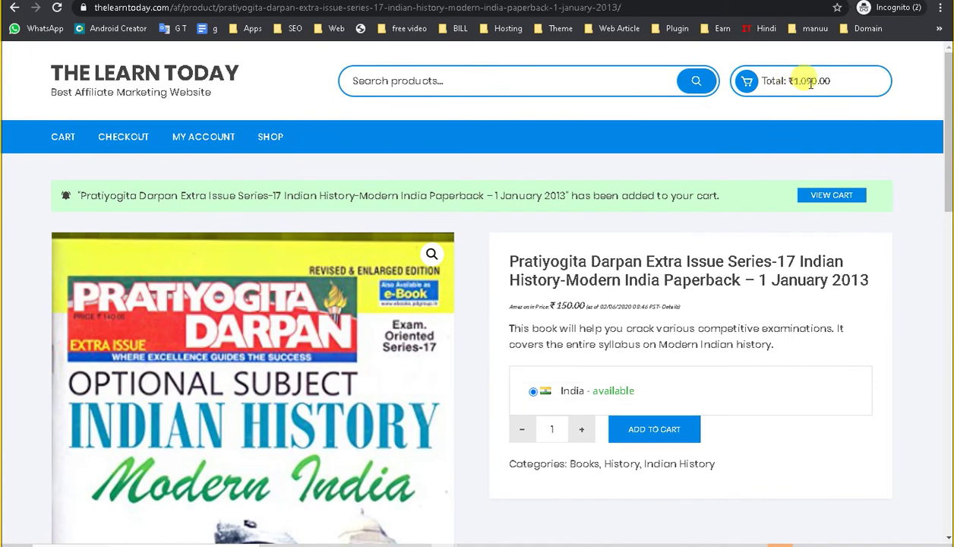
- Review the two-book cart, enter a test e-mail address, and proceed to checkout
{"action": "left_click", "coordinate": [826, 198]}
{"action": "scroll", "coordinate": [753, 259], "scroll_direction": "down", "scroll_amount": 4}
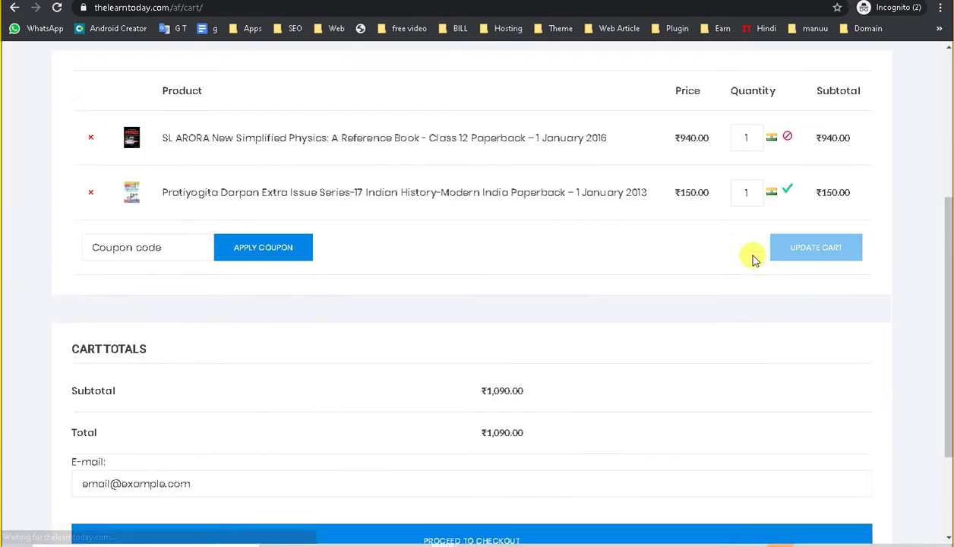
{"action": "scroll", "coordinate": [441, 241], "scroll_direction": "up", "scroll_amount": 3}
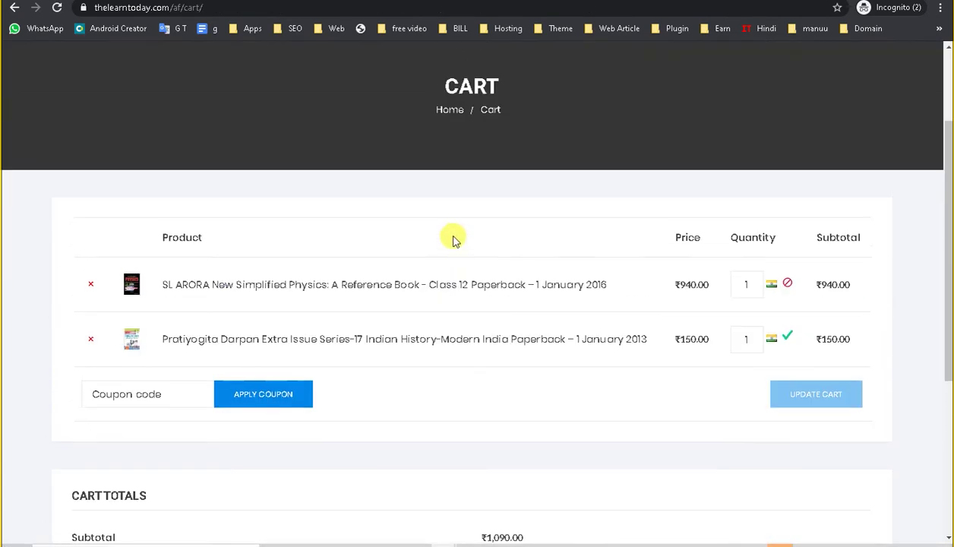
{"action": "scroll", "coordinate": [631, 330], "scroll_direction": "down", "scroll_amount": 1}
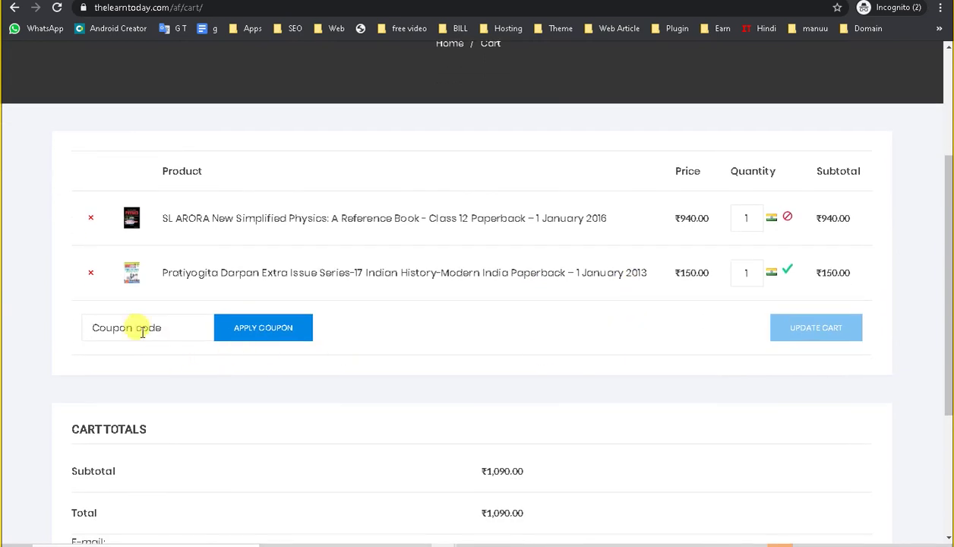
{"action": "scroll", "coordinate": [359, 325], "scroll_direction": "down", "scroll_amount": 2}
{"action": "scroll", "coordinate": [358, 325], "scroll_direction": "down", "scroll_amount": 1}
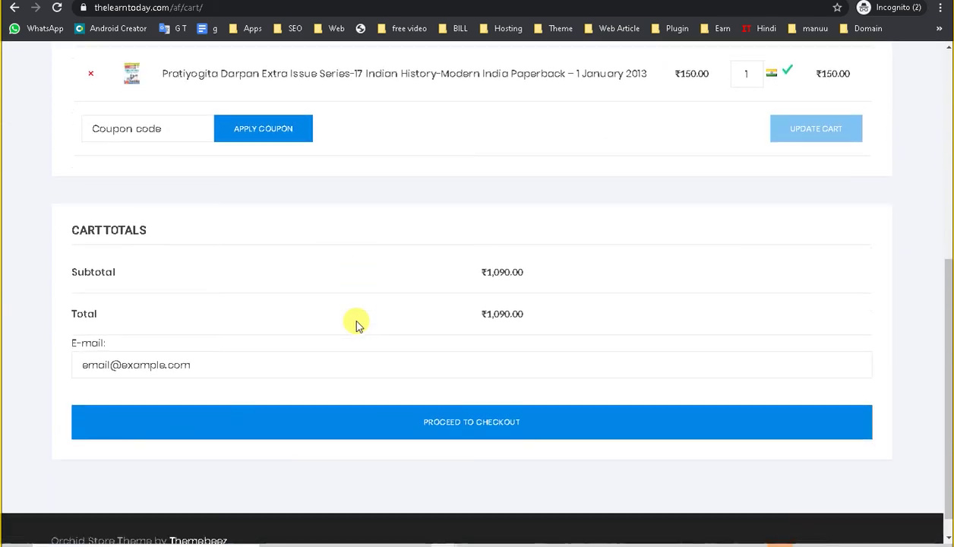
{"action": "left_click", "coordinate": [223, 365]}
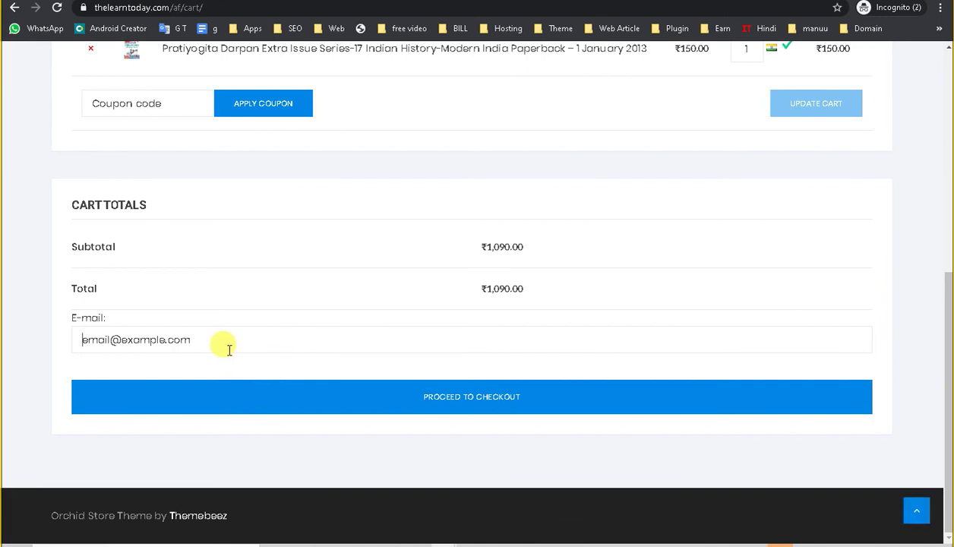
{"action": "type", "text": "test"}
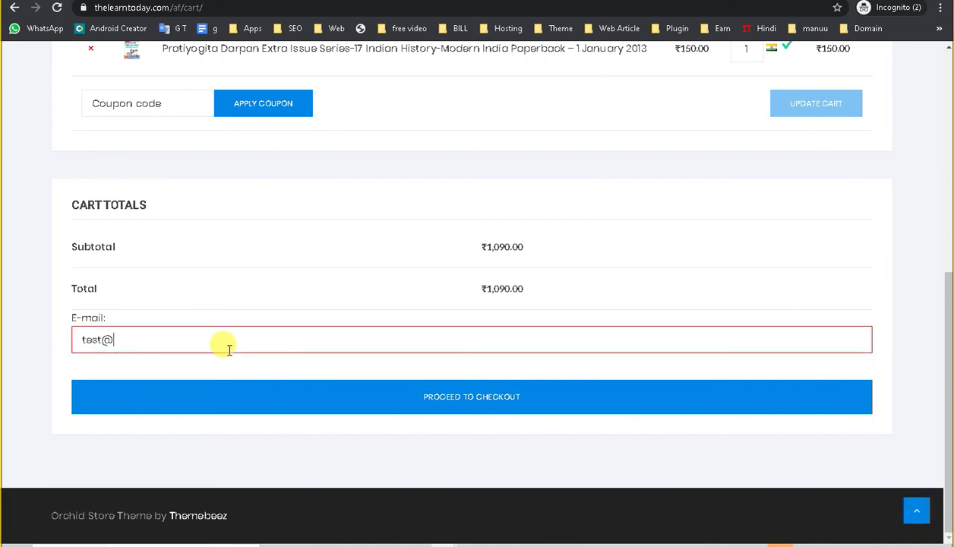
{"action": "type", "text": "@gmail.com"}
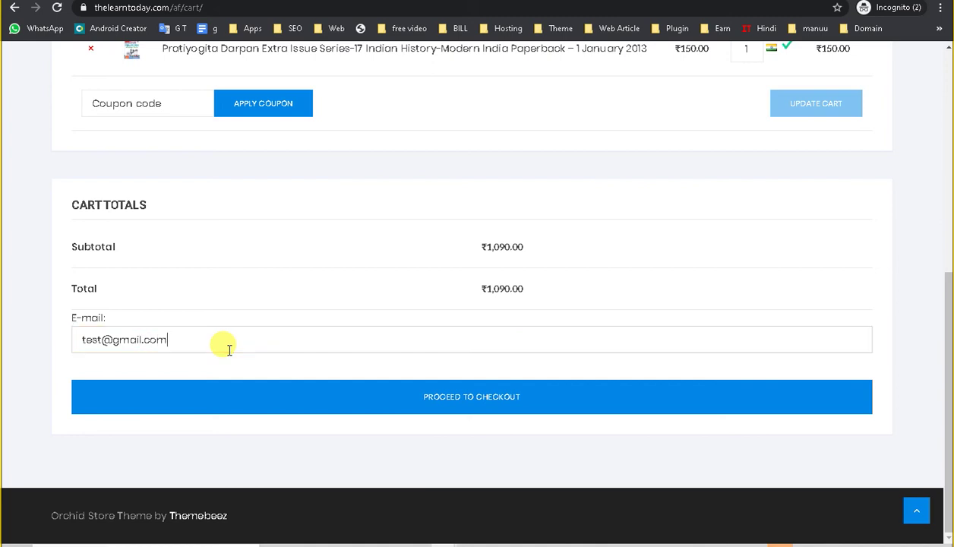
{"action": "left_click", "coordinate": [466, 403]}
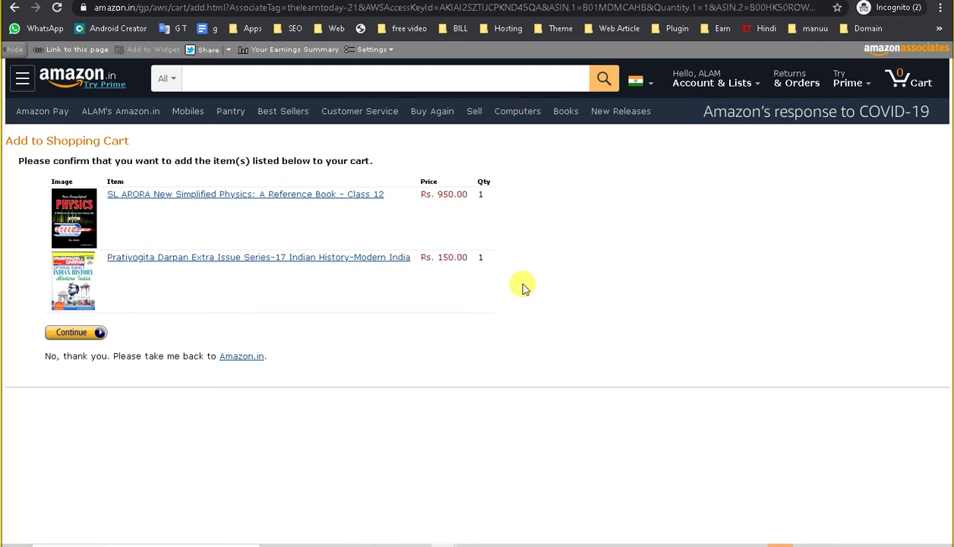
- Add both books to the Amazon cart (₹1,100 subtotal) and proceed to buy
{"action": "left_click", "coordinate": [54, 335]}
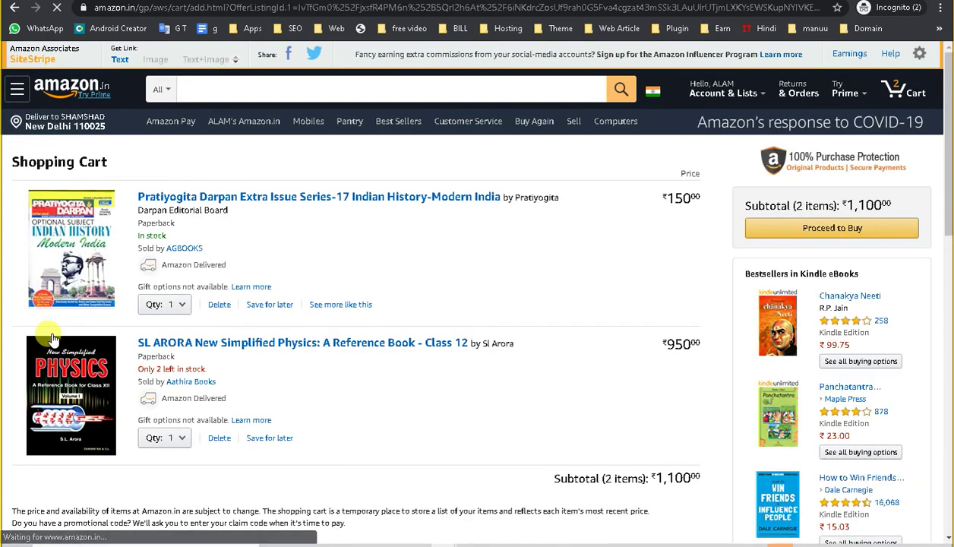
{"action": "scroll", "coordinate": [365, 336], "scroll_direction": "down", "scroll_amount": 3}
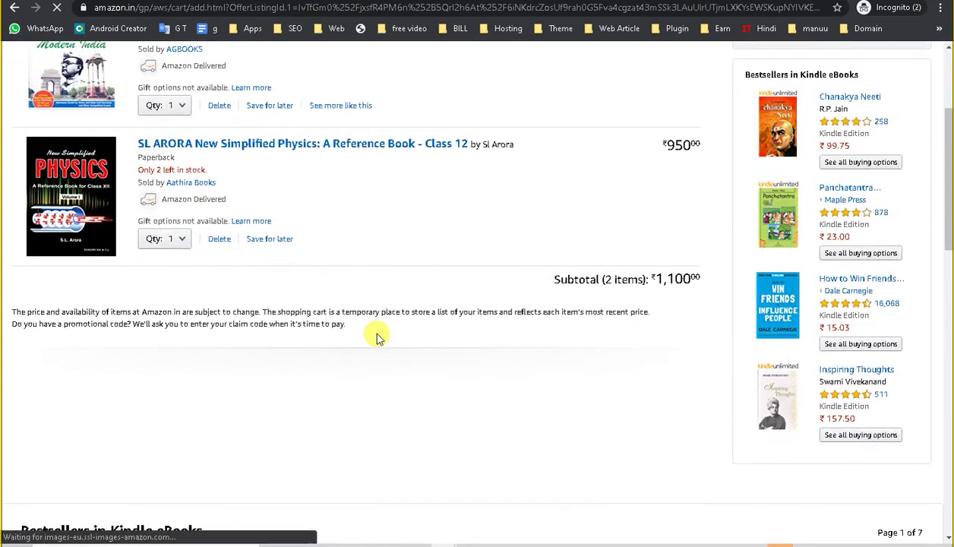
{"action": "scroll", "coordinate": [375, 334], "scroll_direction": "up", "scroll_amount": 3}
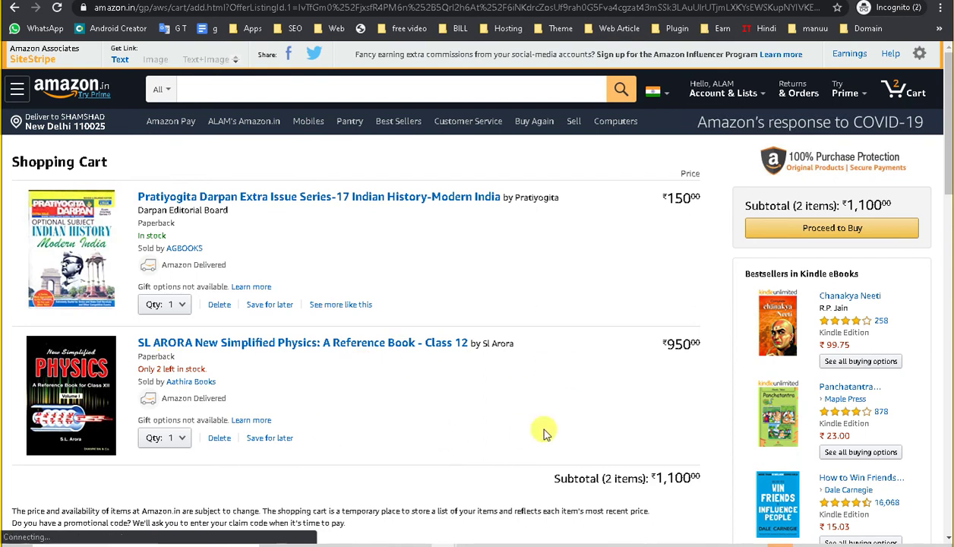
{"action": "scroll", "coordinate": [543, 432], "scroll_direction": "down", "scroll_amount": 2}
{"action": "left_click", "coordinate": [794, 97]}
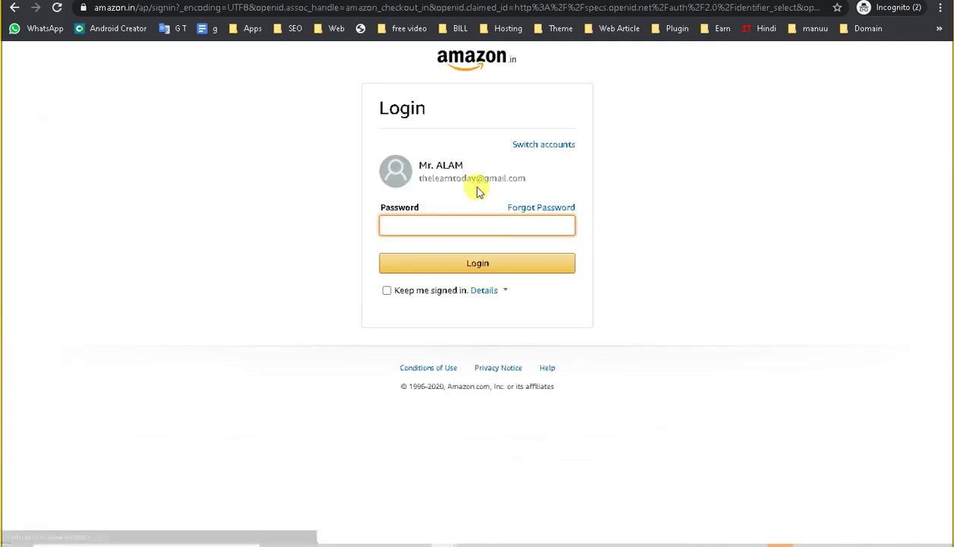
- Go back through Amazon's pages to the store's now-empty cart page
{"action": "left_click", "coordinate": [15, 10]}
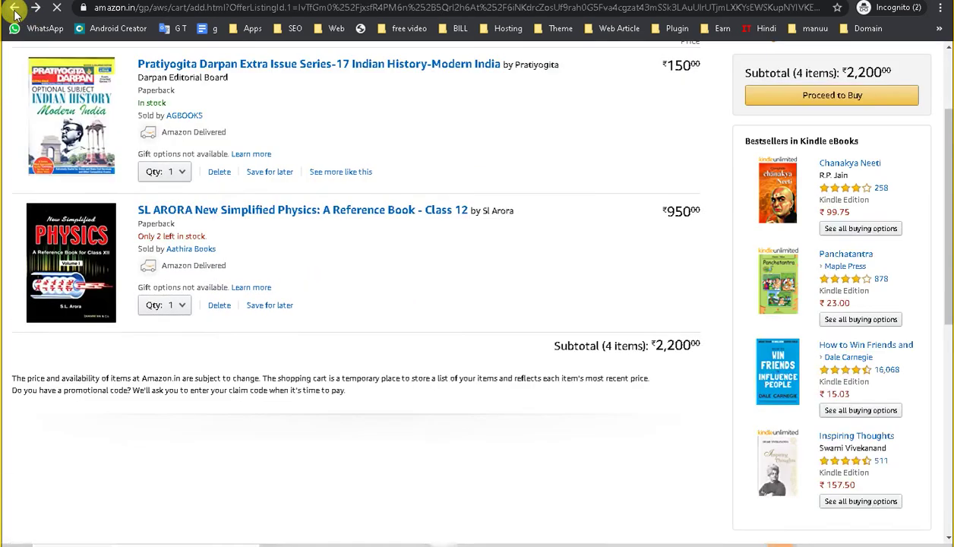
{"action": "left_click", "coordinate": [15, 11]}
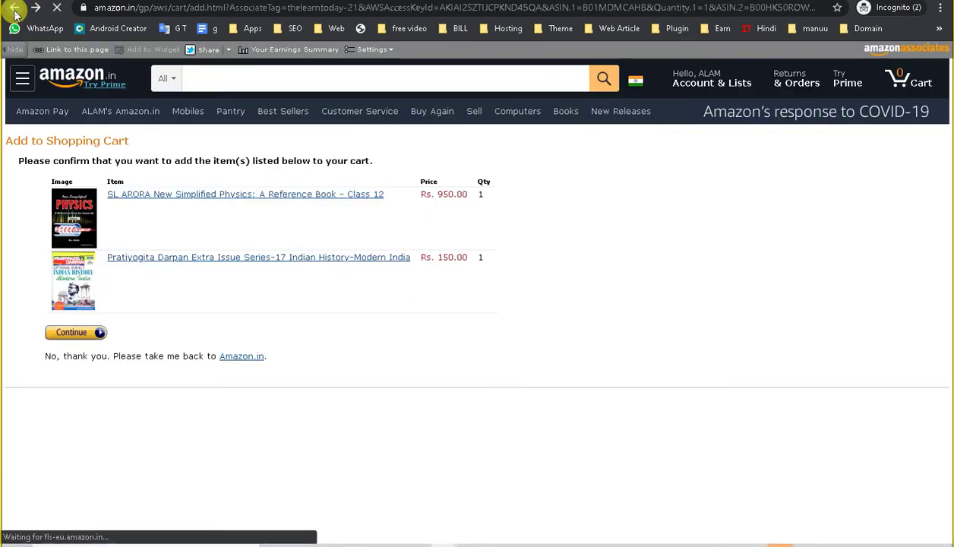
{"action": "left_click", "coordinate": [14, 11]}
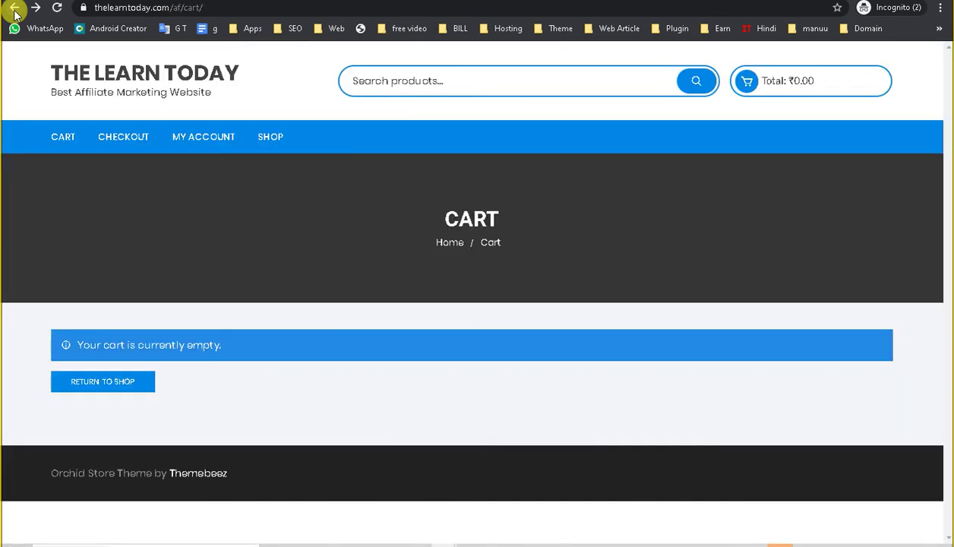
- From the SL ARORA physics product window, go to the store's home page, then its Shop page
{"action": "left_click", "coordinate": [14, 11]}
{"action": "left_click", "coordinate": [15, 11]}
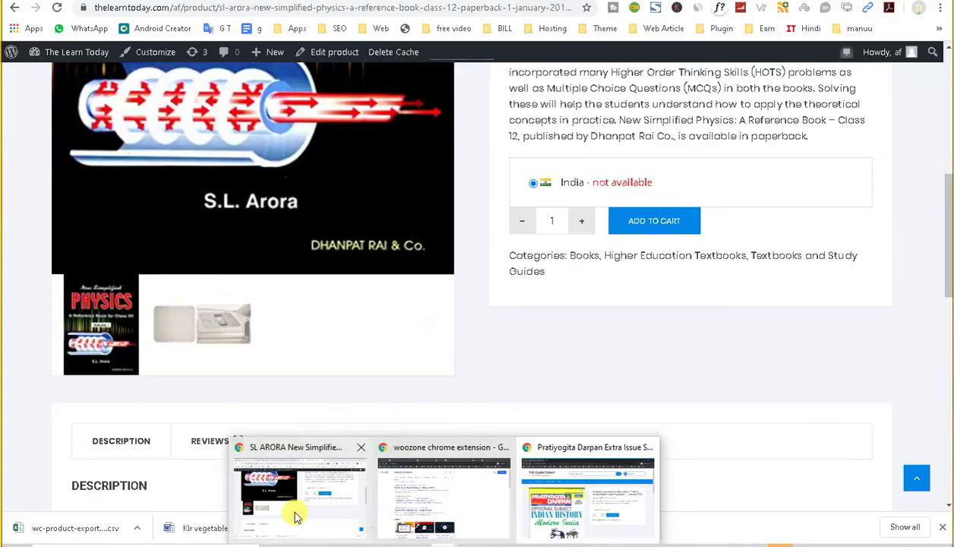
{"action": "left_click", "coordinate": [294, 507]}
{"action": "scroll", "coordinate": [585, 273], "scroll_direction": "up", "scroll_amount": 10}
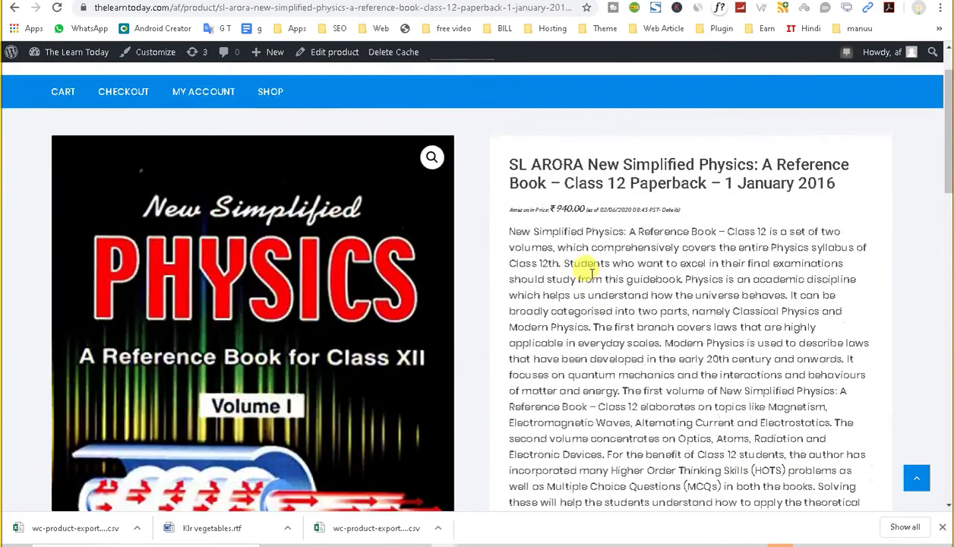
{"action": "triple_click", "coordinate": [573, 232]}
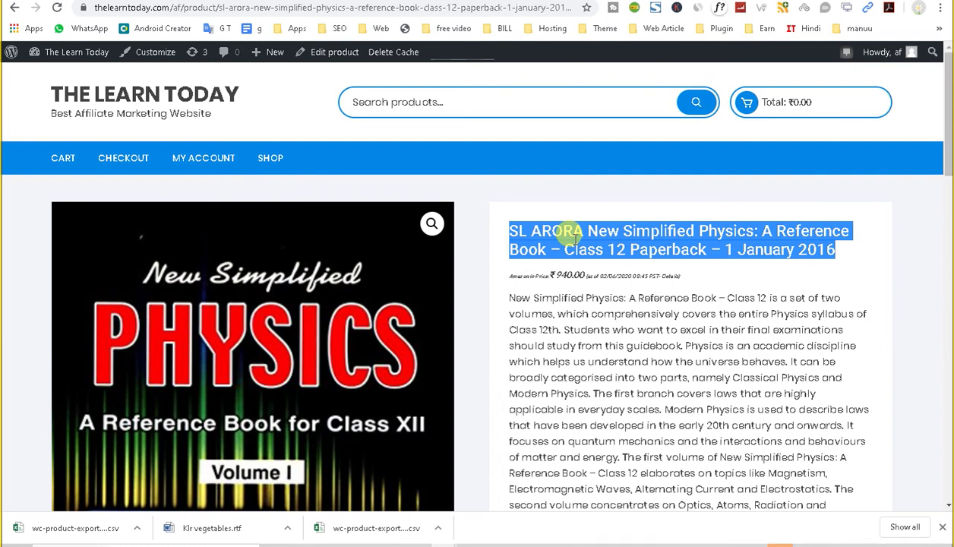
{"action": "left_click", "coordinate": [115, 101]}
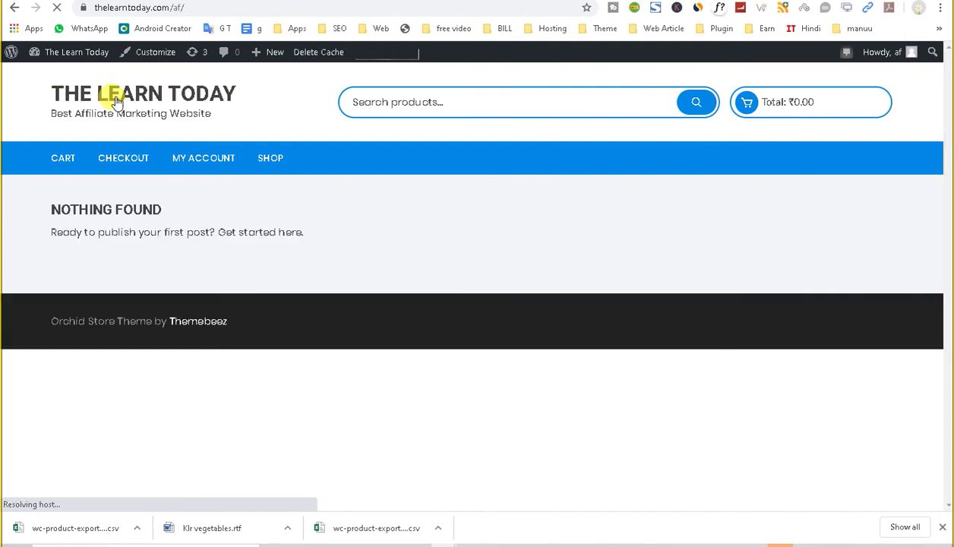
{"action": "left_click", "coordinate": [270, 158]}
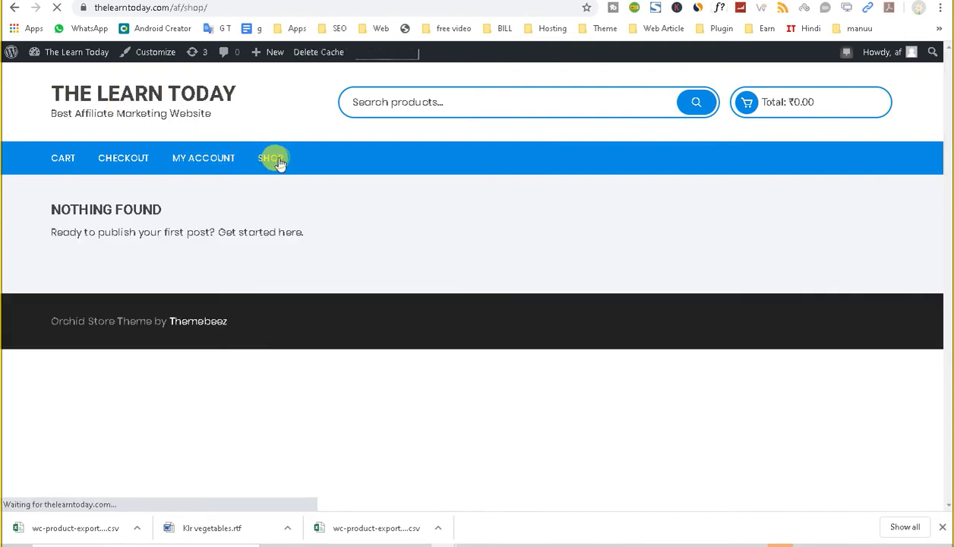
- Add the Lecturer Recruitment Test Physics book to the cart and view the cart
{"action": "scroll", "coordinate": [278, 163], "scroll_direction": "down", "scroll_amount": 15}
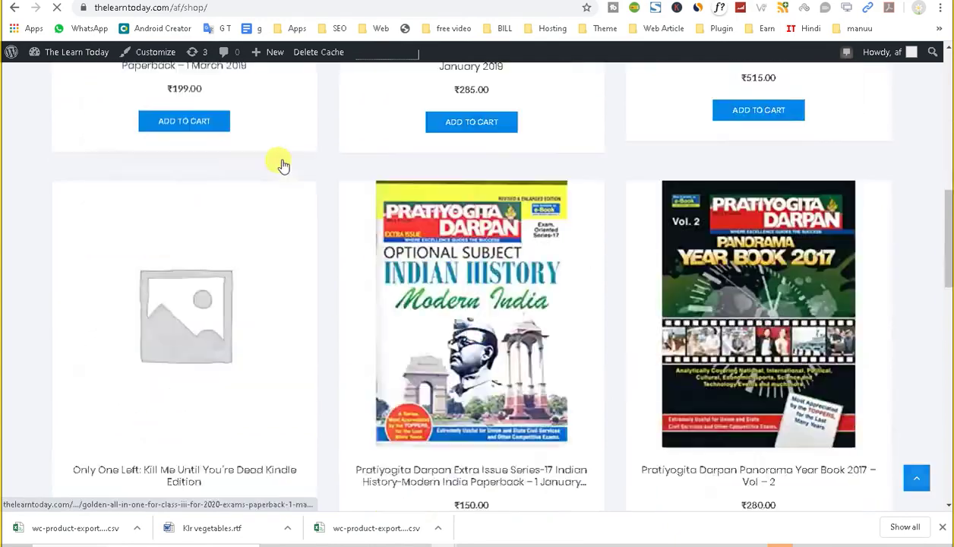
{"action": "scroll", "coordinate": [382, 315], "scroll_direction": "down", "scroll_amount": 2}
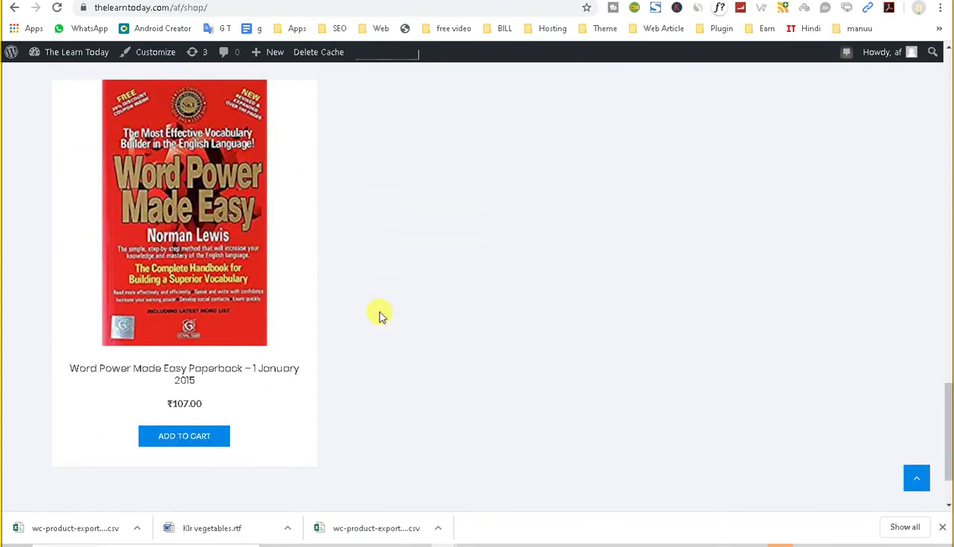
{"action": "scroll", "coordinate": [381, 316], "scroll_direction": "up", "scroll_amount": 4}
{"action": "scroll", "coordinate": [381, 317], "scroll_direction": "up", "scroll_amount": 10}
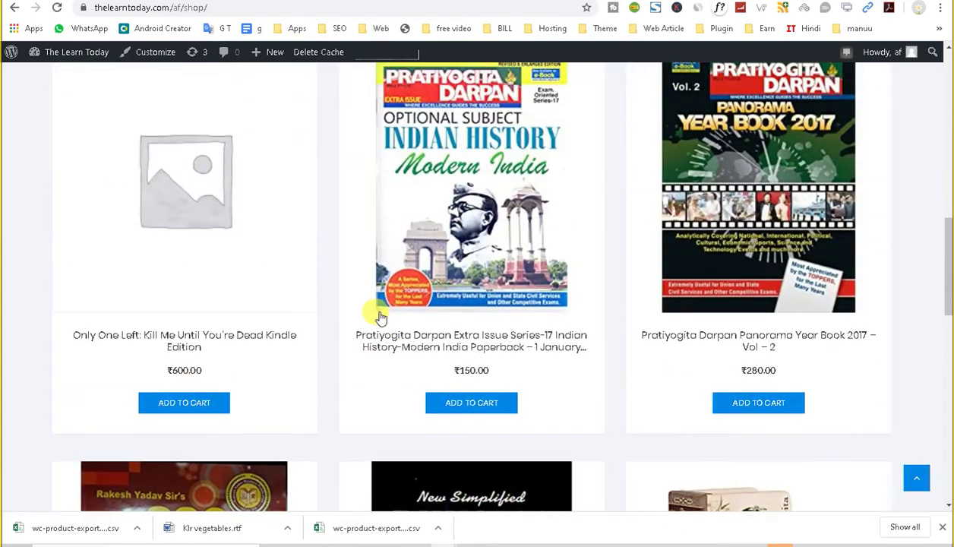
{"action": "scroll", "coordinate": [381, 317], "scroll_direction": "up", "scroll_amount": 5}
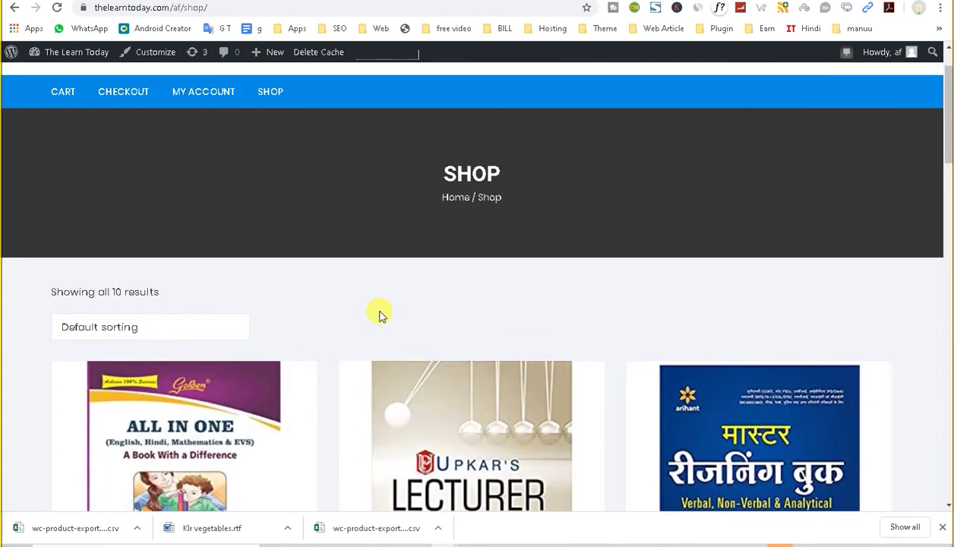
{"action": "scroll", "coordinate": [381, 317], "scroll_direction": "down", "scroll_amount": 6}
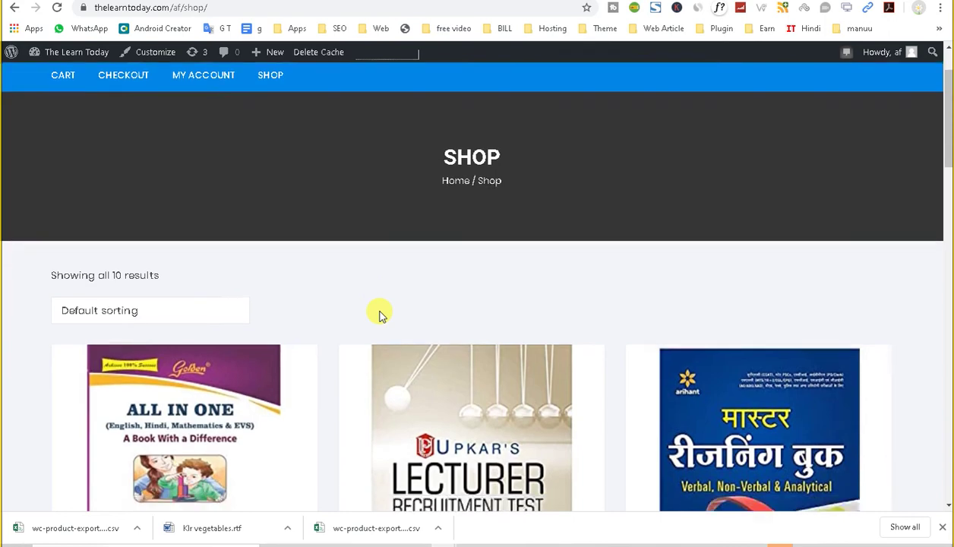
{"action": "scroll", "coordinate": [381, 317], "scroll_direction": "up", "scroll_amount": 5}
{"action": "scroll", "coordinate": [381, 317], "scroll_direction": "up", "scroll_amount": 1}
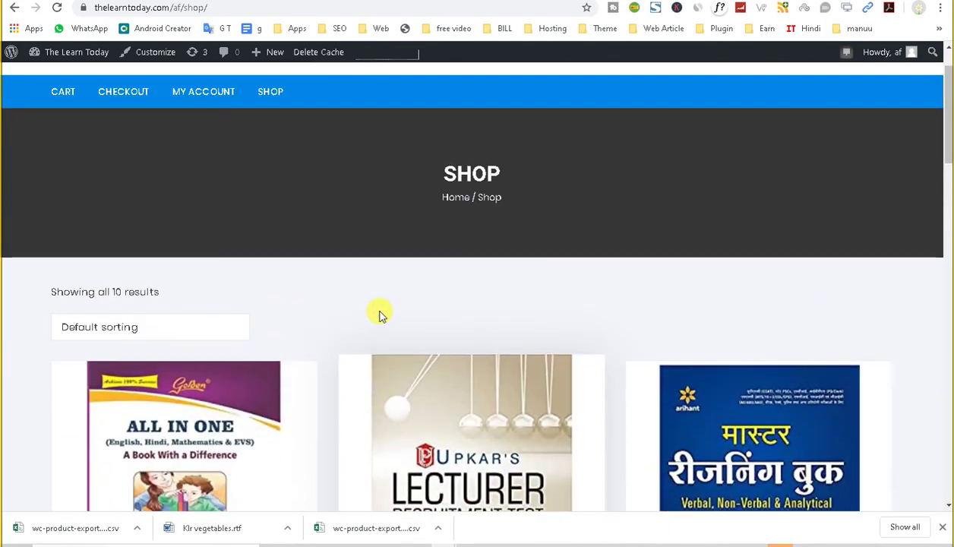
{"action": "scroll", "coordinate": [381, 317], "scroll_direction": "down", "scroll_amount": 6}
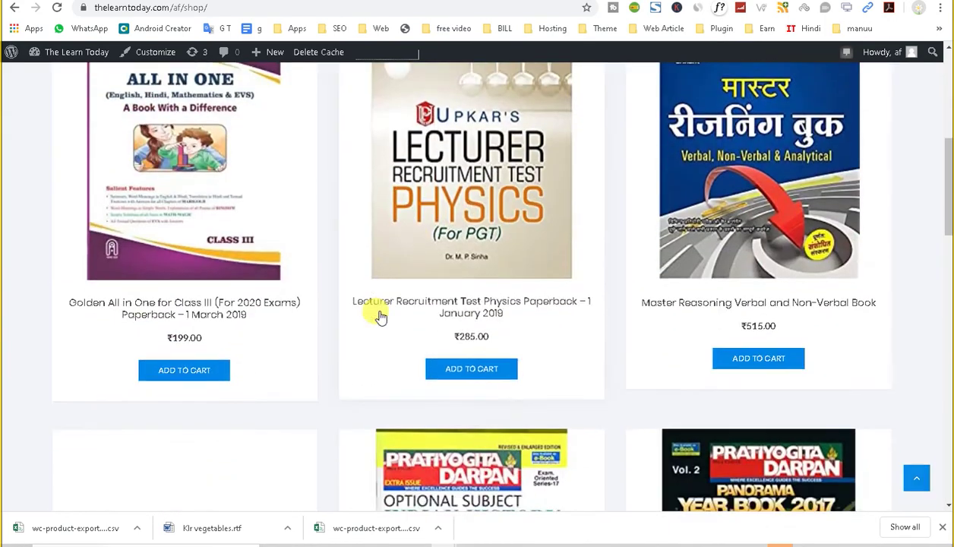
{"action": "left_click", "coordinate": [464, 132]}
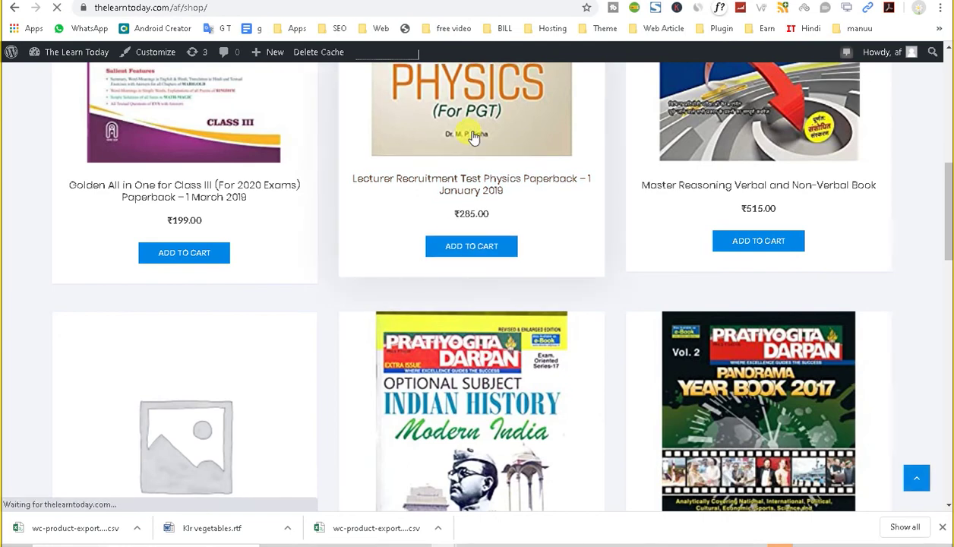
{"action": "scroll", "coordinate": [471, 136], "scroll_direction": "down", "scroll_amount": 6}
{"action": "left_click", "coordinate": [635, 222]}
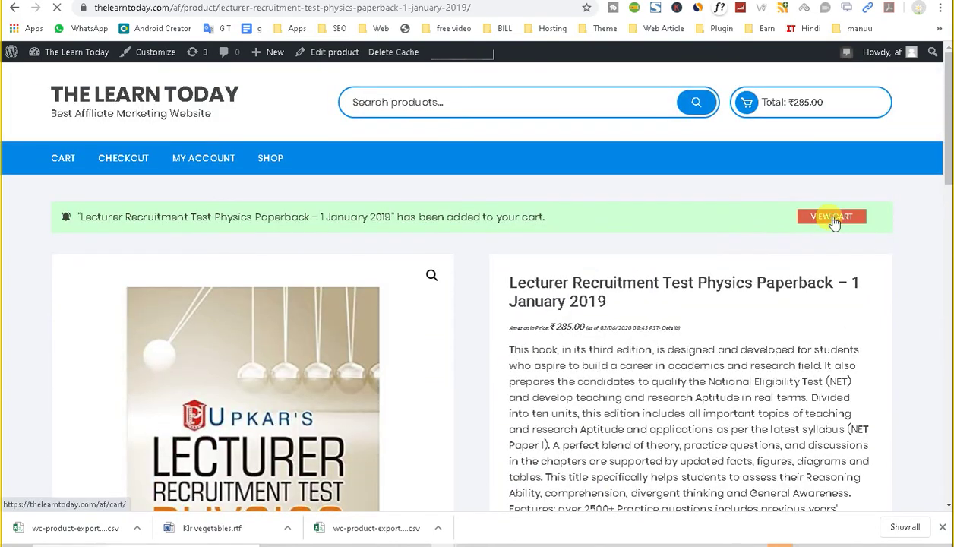
{"action": "left_click", "coordinate": [832, 218]}
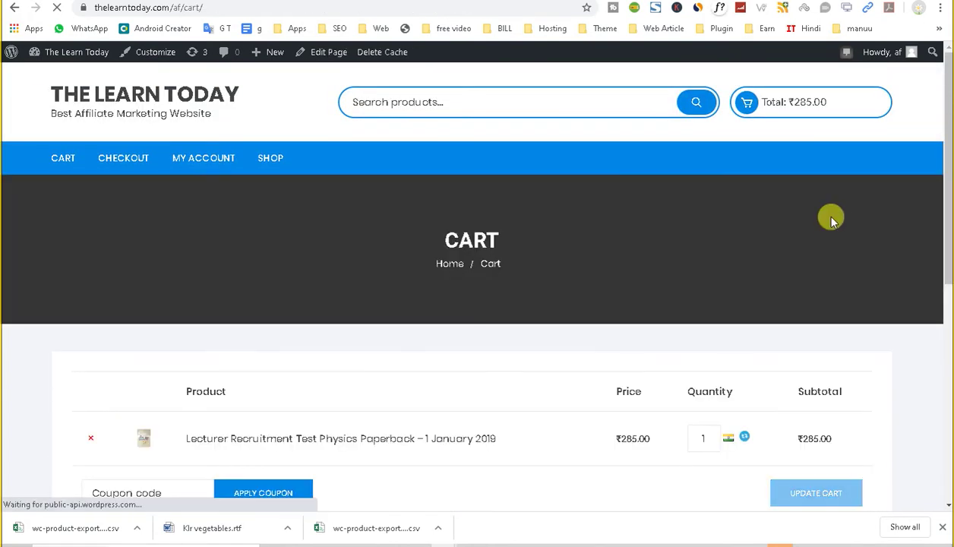
- Enter the customer's e-mail, check out to Amazon's ₹285.00 cart page, then return to the dashboard
{"action": "scroll", "coordinate": [272, 315], "scroll_direction": "down", "scroll_amount": 3}
{"action": "scroll", "coordinate": [311, 334], "scroll_direction": "down", "scroll_amount": 2}
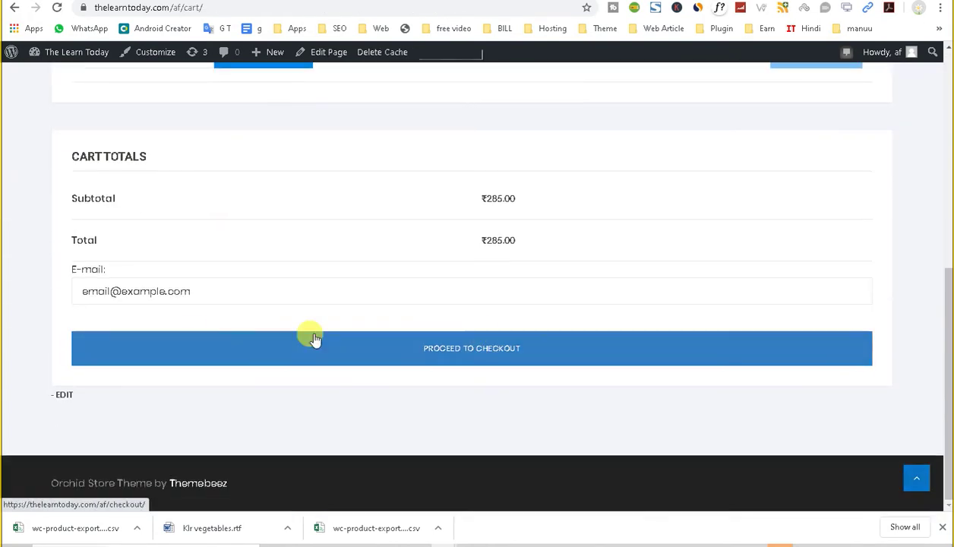
{"action": "left_click", "coordinate": [202, 294]}
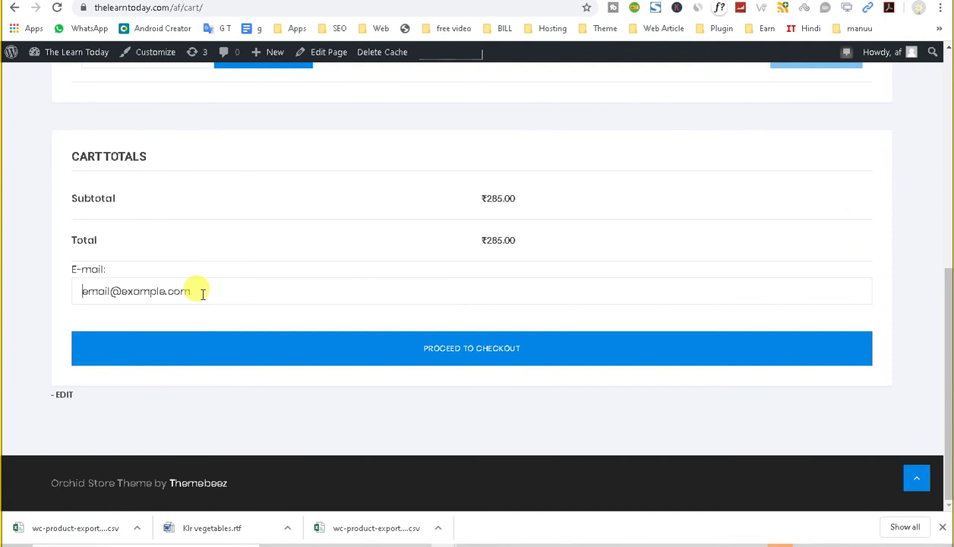
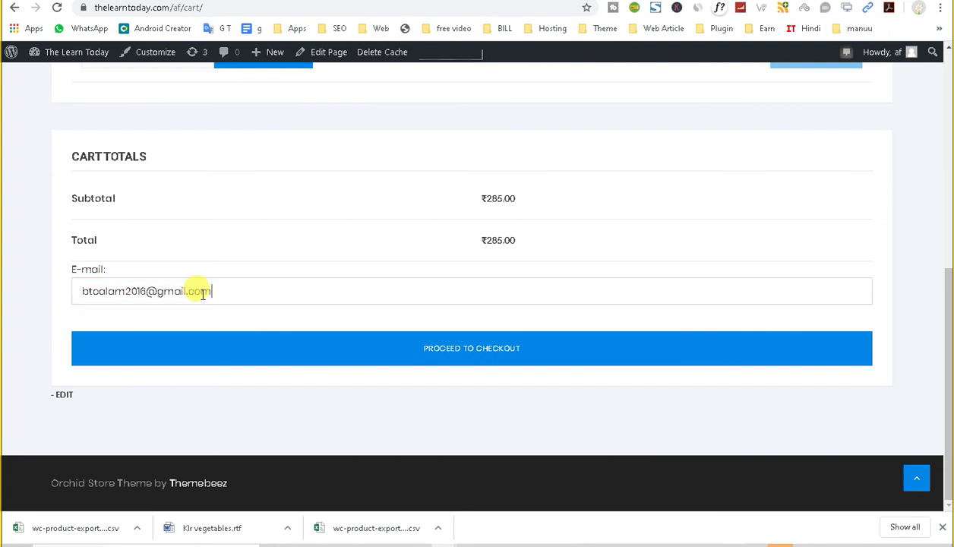
{"action": "left_click", "coordinate": [412, 359]}
{"action": "left_click_drag", "start_coordinate": [88, 414], "coordinate": [752, 414]}
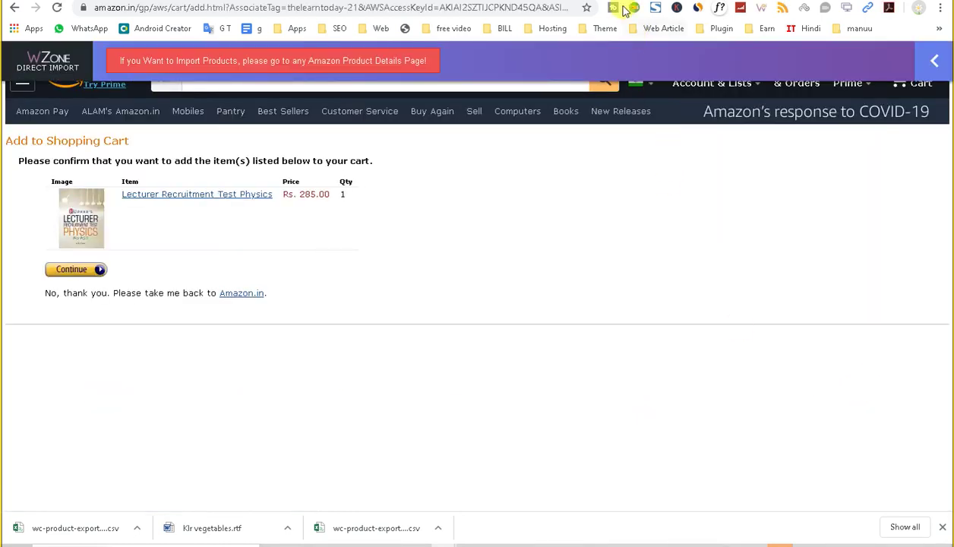
{"action": "left_click", "coordinate": [91, 0]}
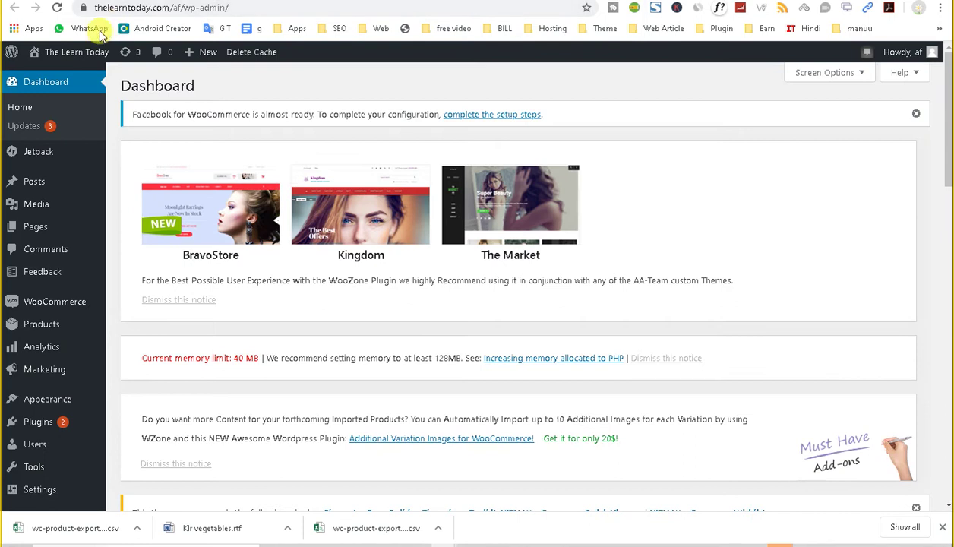
- Preview the site's public front page, then go to the Pages list
{"action": "left_click", "coordinate": [45, 76]}
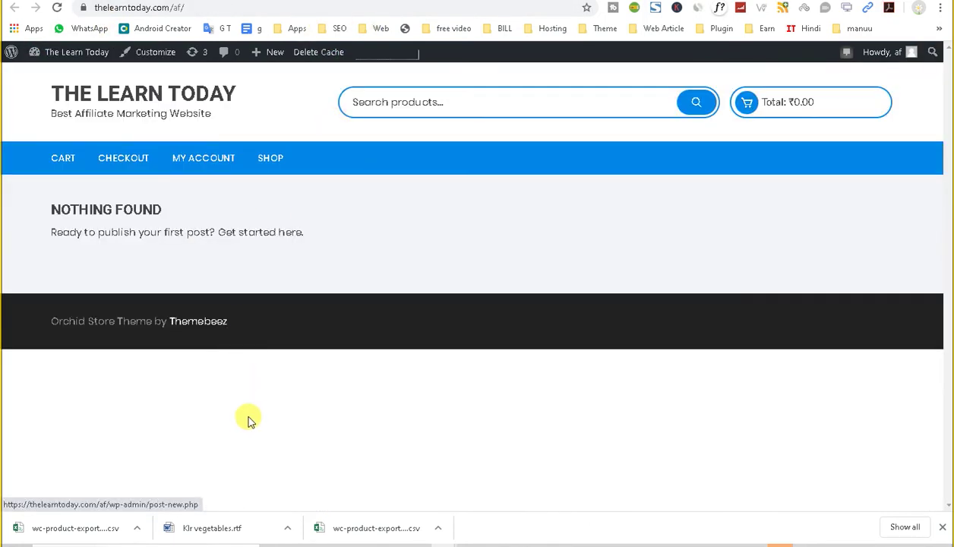
{"action": "key", "text": "alt+Left"}
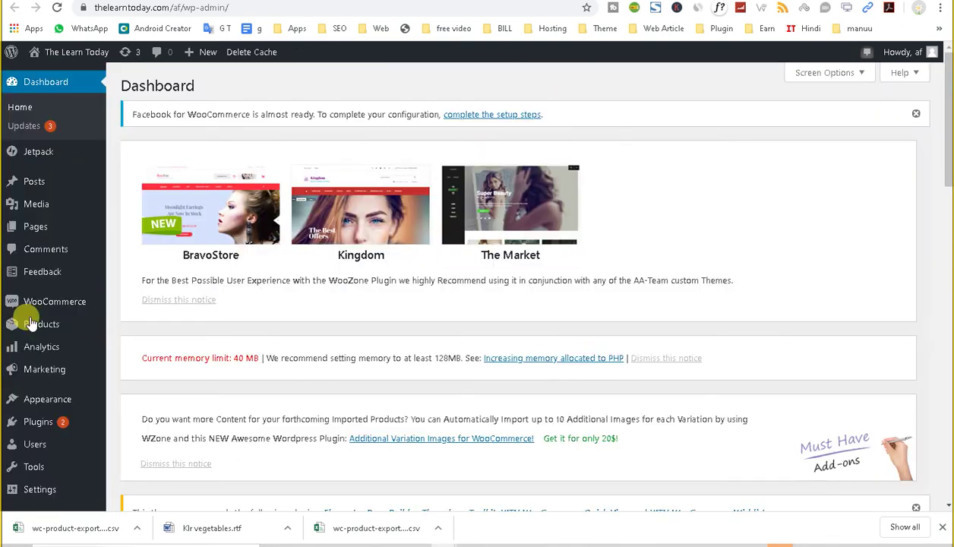
{"action": "left_click", "coordinate": [40, 230]}
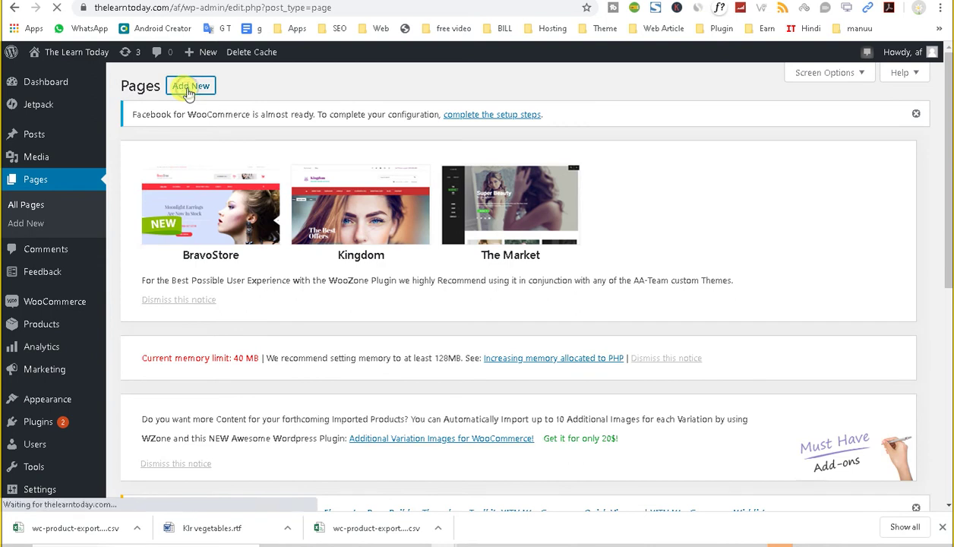
- Create a new page titled 'Home' with an empty body, saved as a draft
{"action": "left_click", "coordinate": [188, 87]}
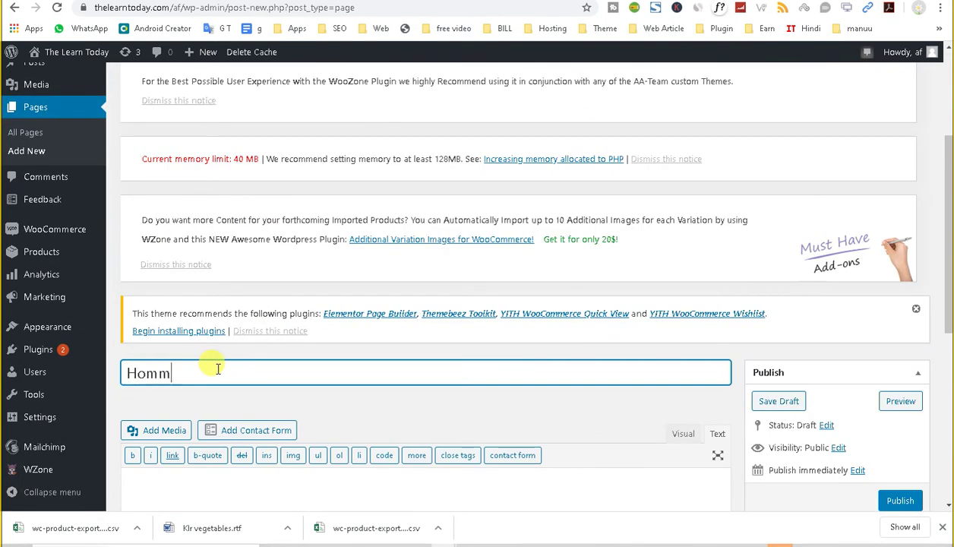
{"action": "type", "text": "Home"}
{"action": "scroll", "coordinate": [245, 362], "scroll_direction": "down", "scroll_amount": 5}
{"action": "left_click", "coordinate": [249, 200]}
{"action": "scroll", "coordinate": [375, 238], "scroll_direction": "up", "scroll_amount": 2}
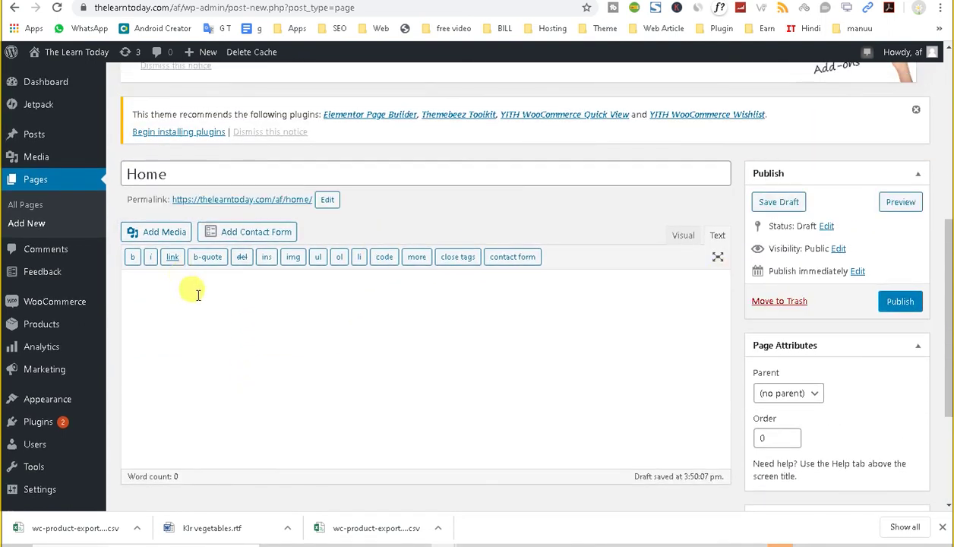
{"action": "scroll", "coordinate": [250, 327], "scroll_direction": "down", "scroll_amount": 1}
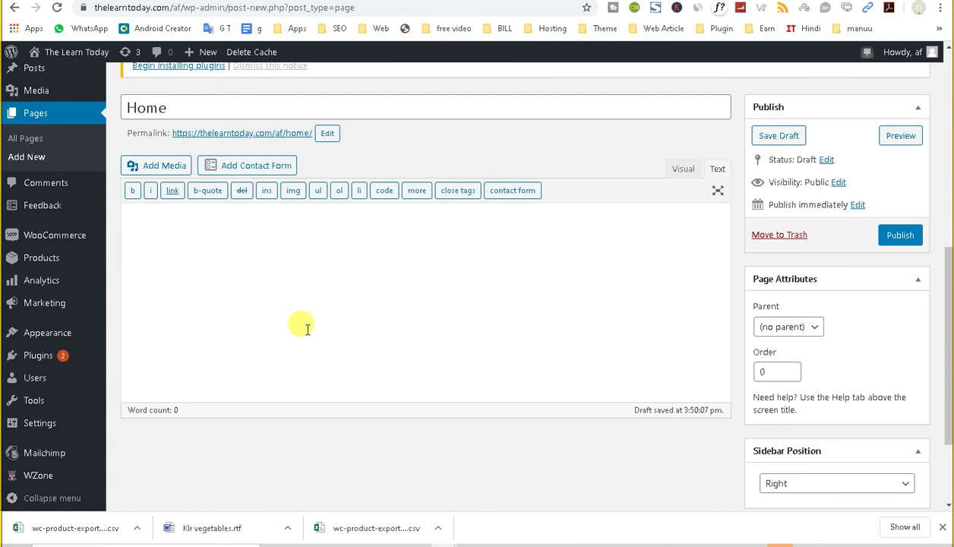
{"action": "scroll", "coordinate": [326, 329], "scroll_direction": "down", "scroll_amount": 1}
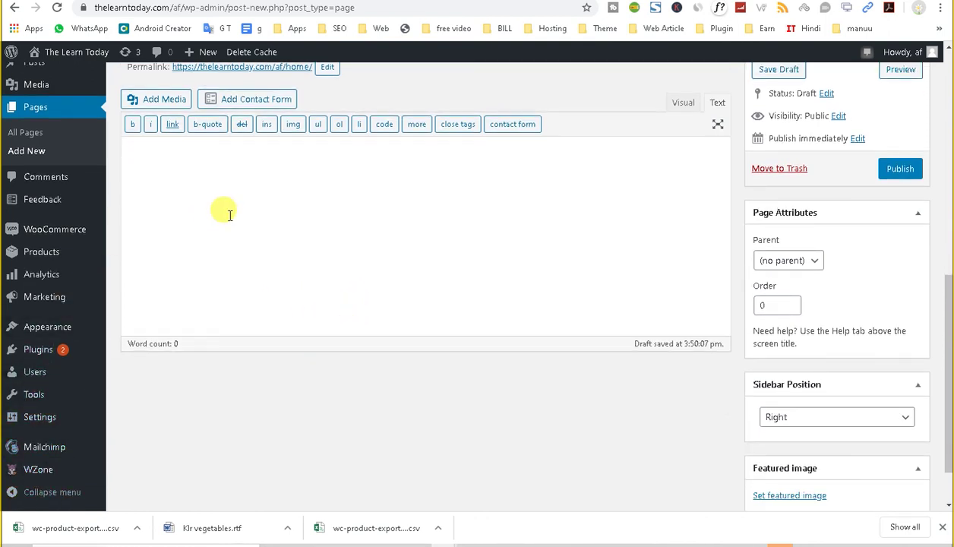
{"action": "scroll", "coordinate": [230, 218], "scroll_direction": "up", "scroll_amount": 1}
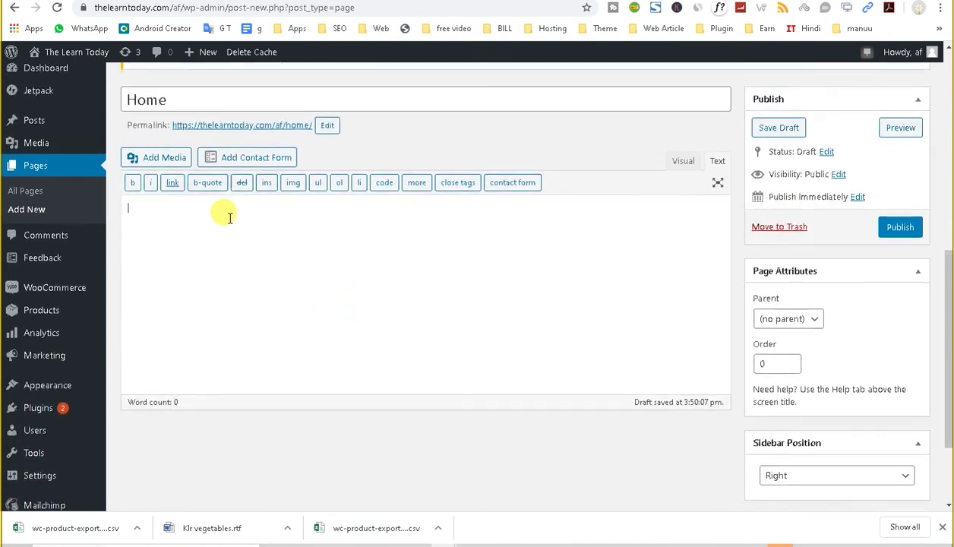
{"action": "scroll", "coordinate": [229, 218], "scroll_direction": "up", "scroll_amount": 3}
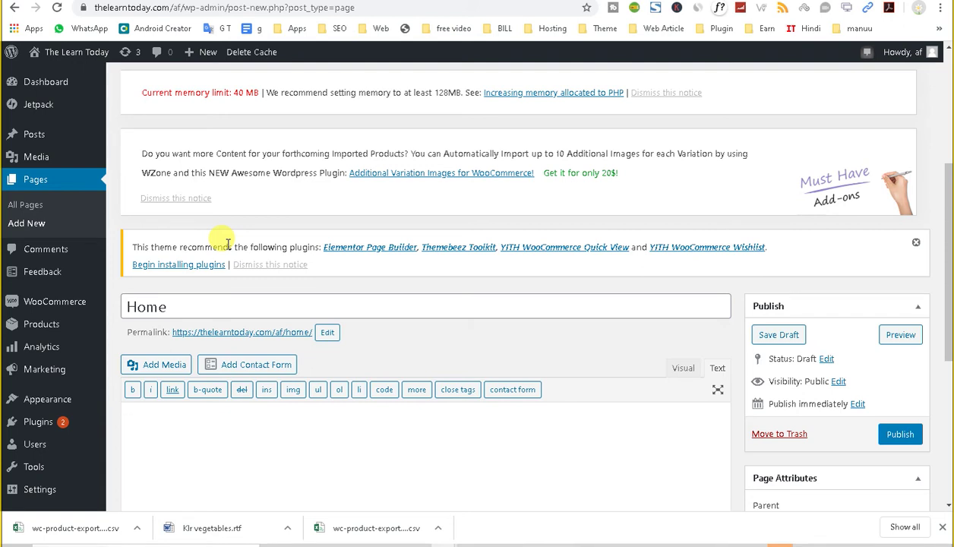
- Open the Plugins screen in a new tab and go to Add New
{"action": "right_click", "coordinate": [38, 422]}
{"action": "left_click", "coordinate": [69, 284]}
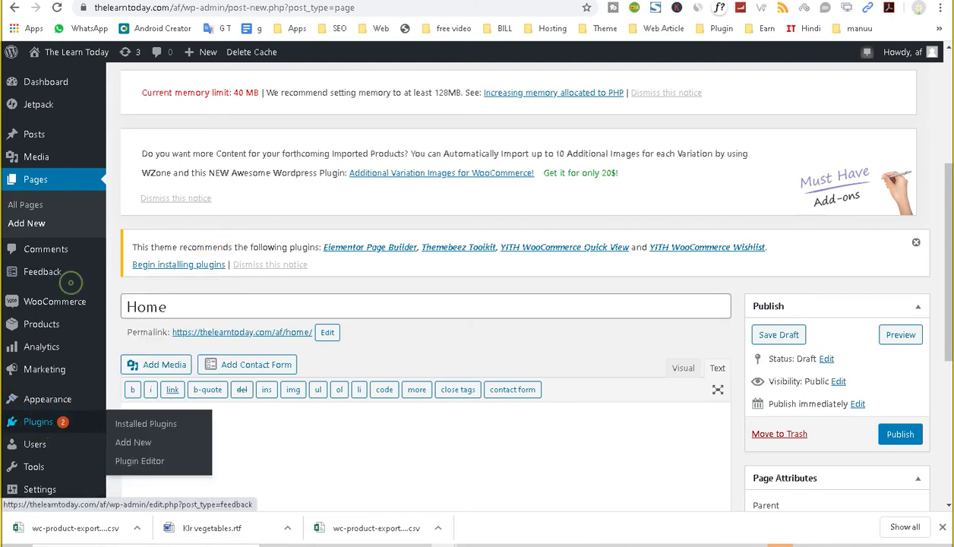
{"action": "key", "text": "ctrl+Tab"}
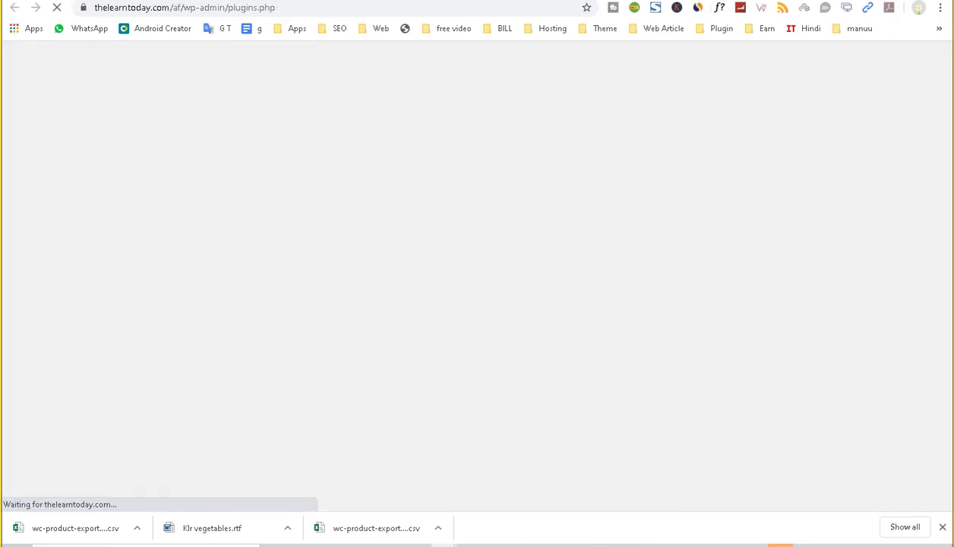
{"action": "scroll", "coordinate": [252, 313], "scroll_direction": "down", "scroll_amount": 5}
{"action": "scroll", "coordinate": [258, 380], "scroll_direction": "down", "scroll_amount": 1}
{"action": "scroll", "coordinate": [221, 240], "scroll_direction": "up", "scroll_amount": 6}
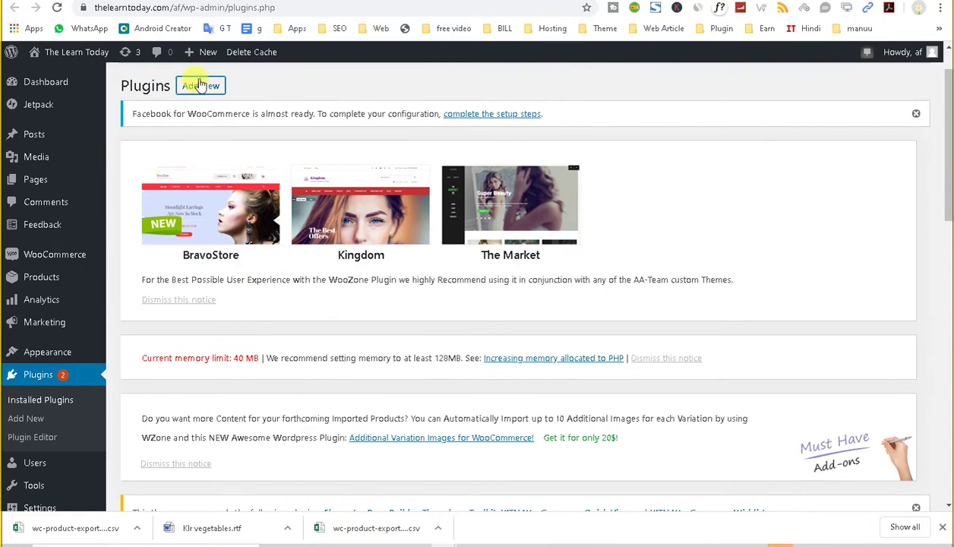
{"action": "left_click", "coordinate": [199, 85]}
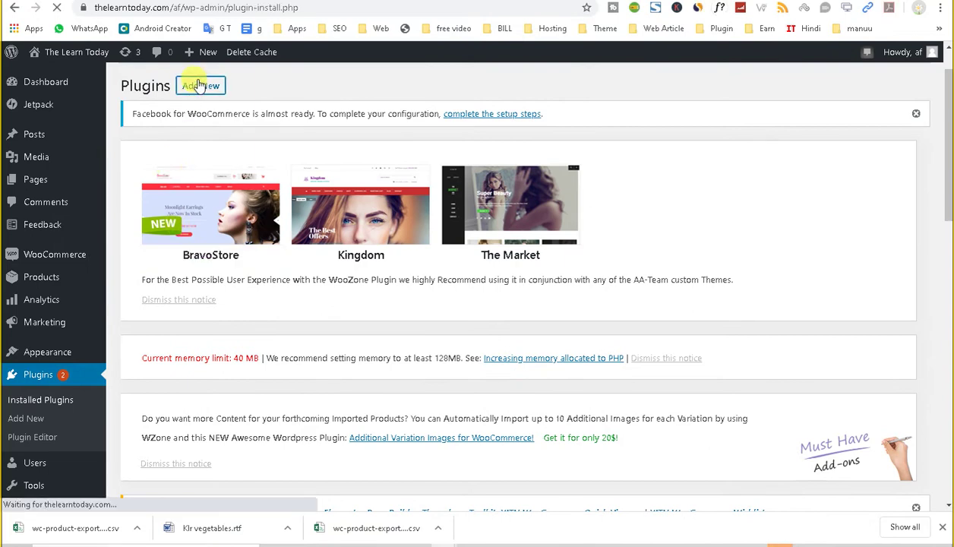
{"action": "scroll", "coordinate": [272, 281], "scroll_direction": "down", "scroll_amount": 3}
{"action": "scroll", "coordinate": [272, 281], "scroll_direction": "up", "scroll_amount": 3}
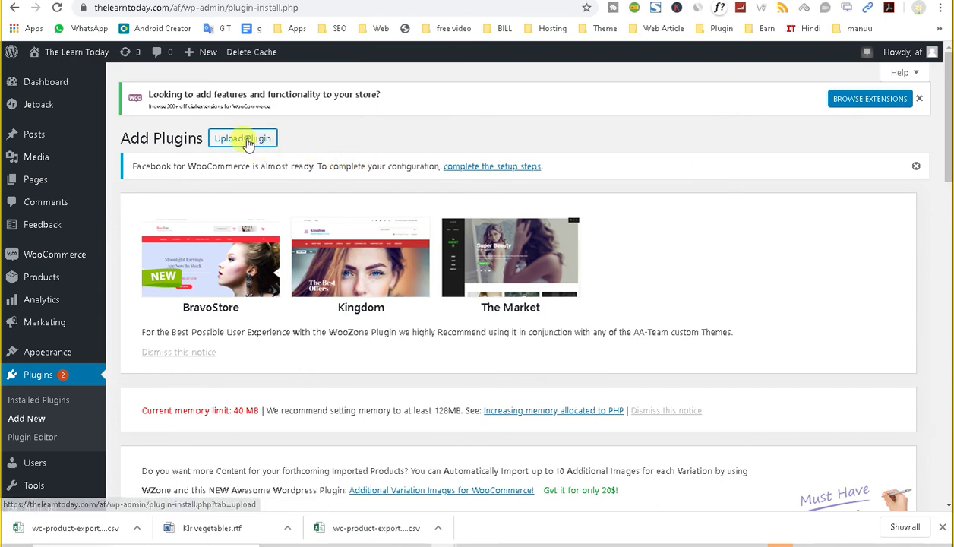
{"action": "scroll", "coordinate": [319, 288], "scroll_direction": "down", "scroll_amount": 5}
{"action": "scroll", "coordinate": [351, 347], "scroll_direction": "up", "scroll_amount": 5}
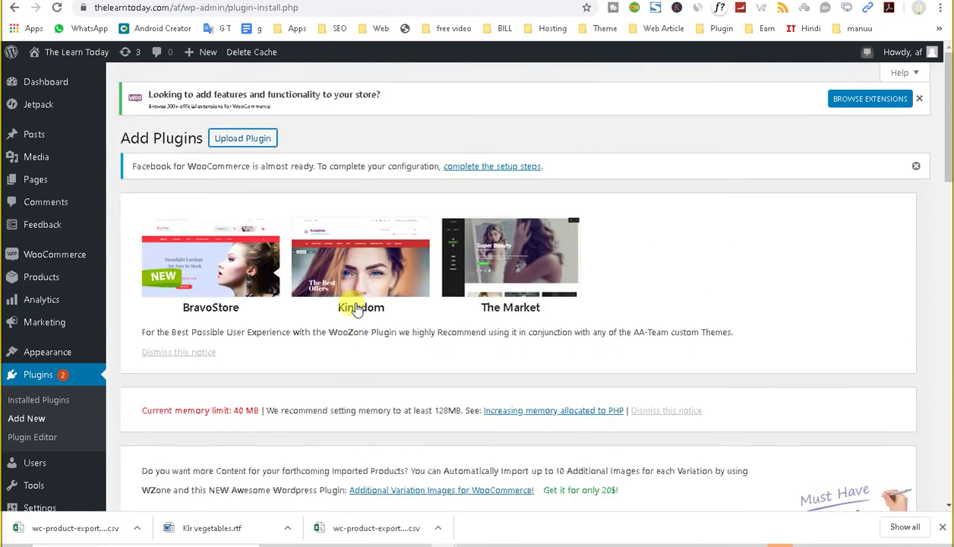
- Upload js_composer.zip from D:\plugin and start installing it
{"action": "left_click", "coordinate": [254, 145]}
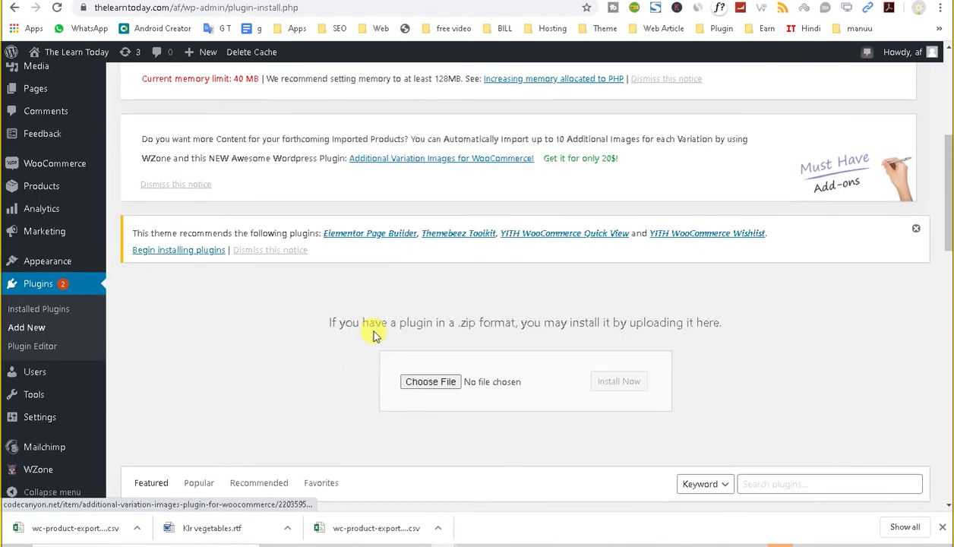
{"action": "left_click", "coordinate": [427, 383]}
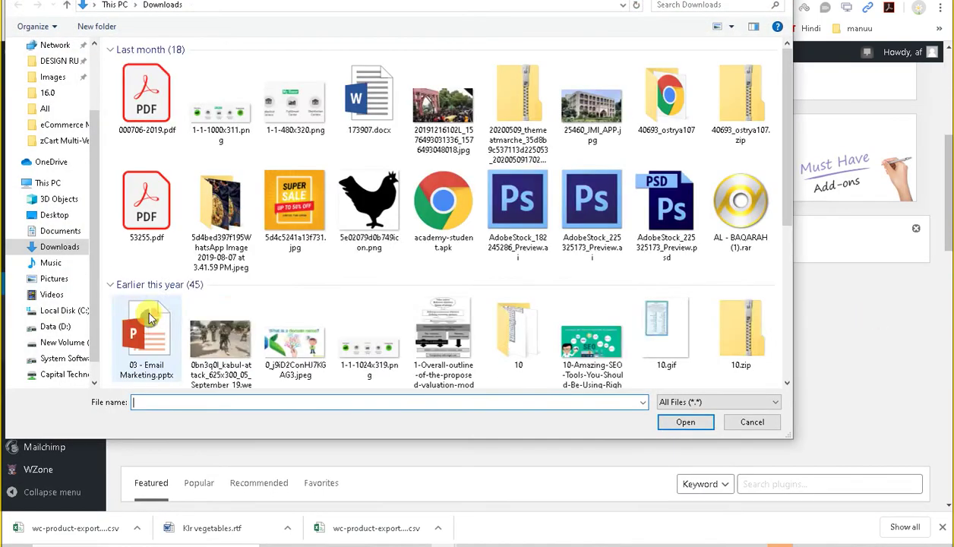
{"action": "left_click", "coordinate": [62, 328]}
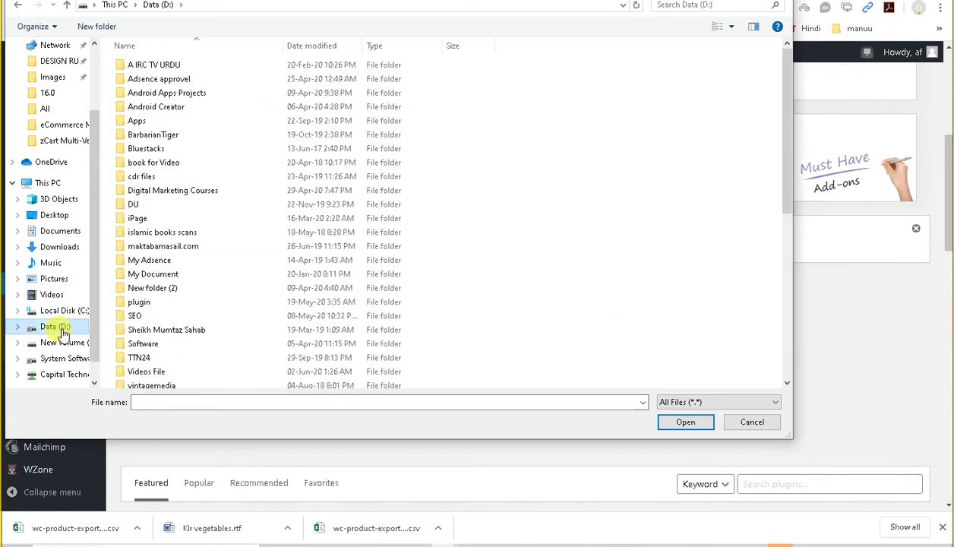
{"action": "double_click", "coordinate": [146, 308]}
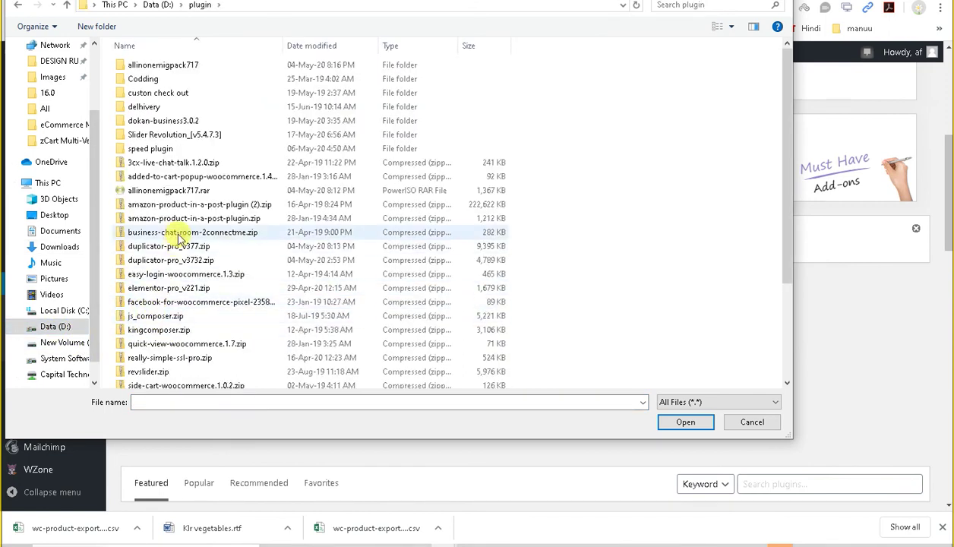
{"action": "left_click", "coordinate": [182, 316]}
{"action": "left_click", "coordinate": [686, 421]}
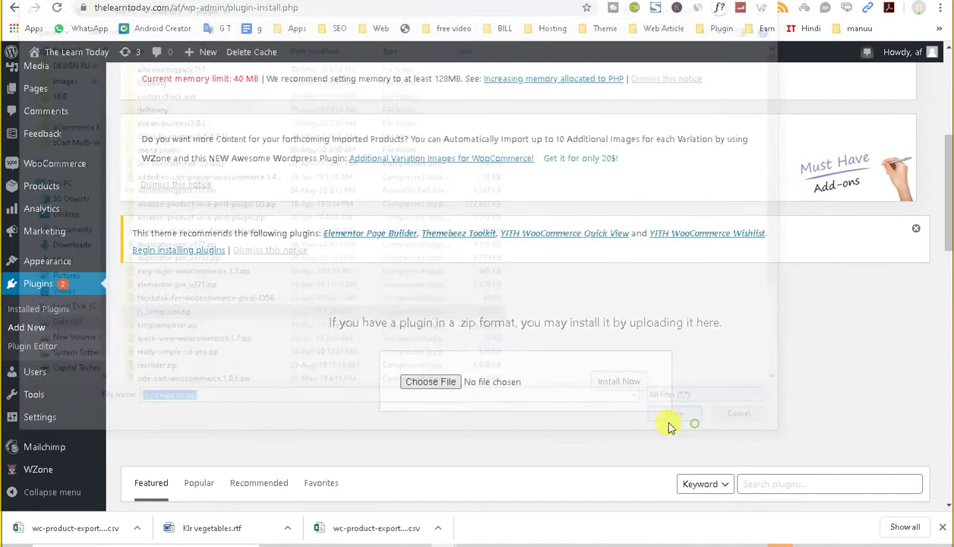
{"action": "left_click", "coordinate": [616, 317]}
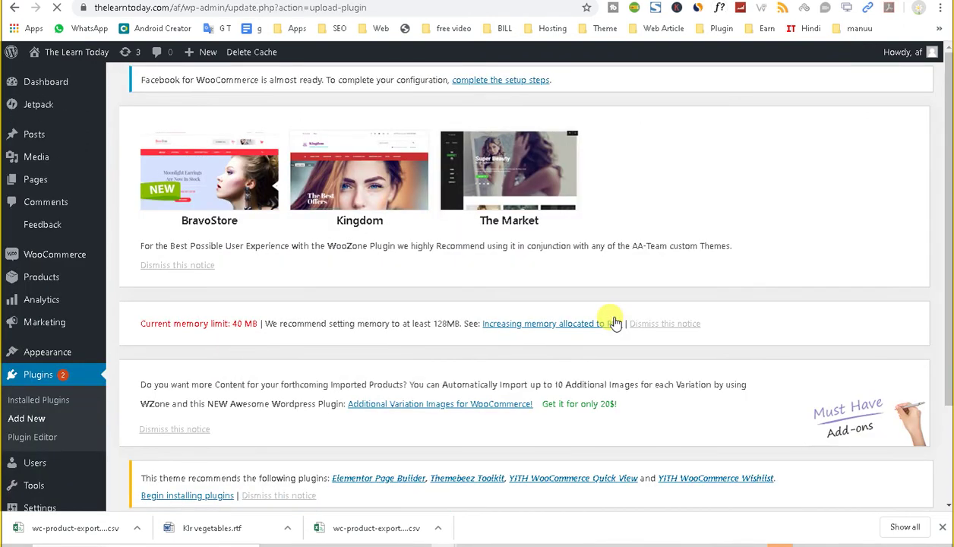
{"action": "scroll", "coordinate": [615, 323], "scroll_direction": "down", "scroll_amount": 2}
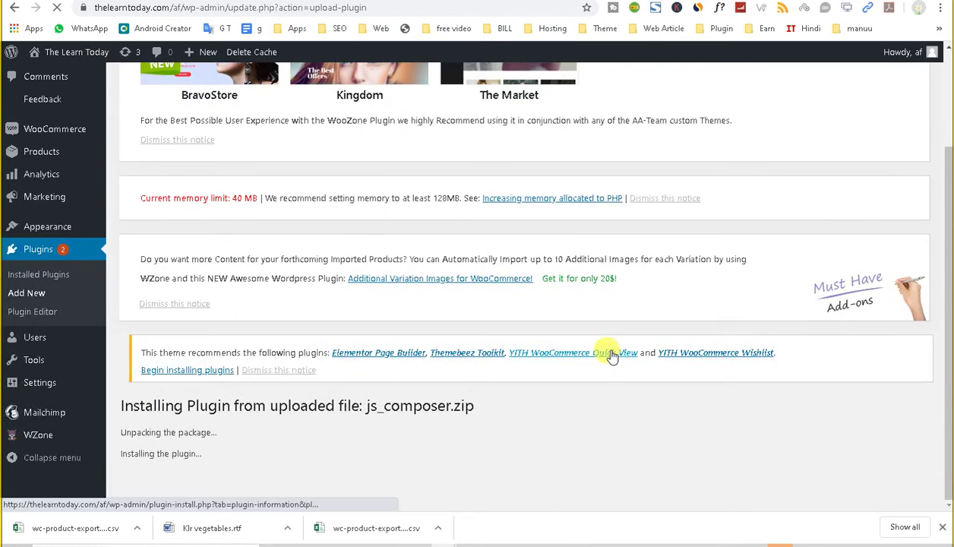
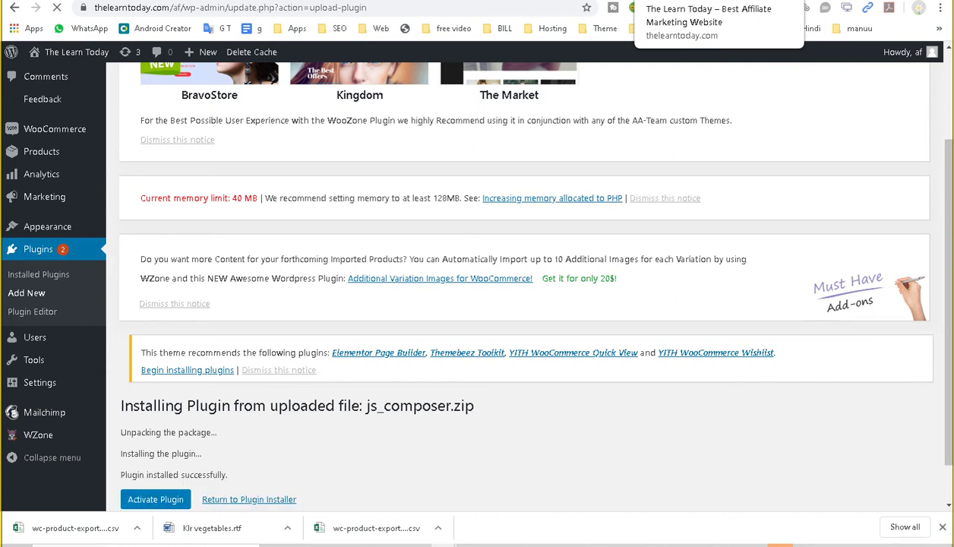
- Activate the WPBakery Page Builder 6.0.5 plugin from the js_composer.zip install screen
{"action": "left_click", "coordinate": [140, 503]}
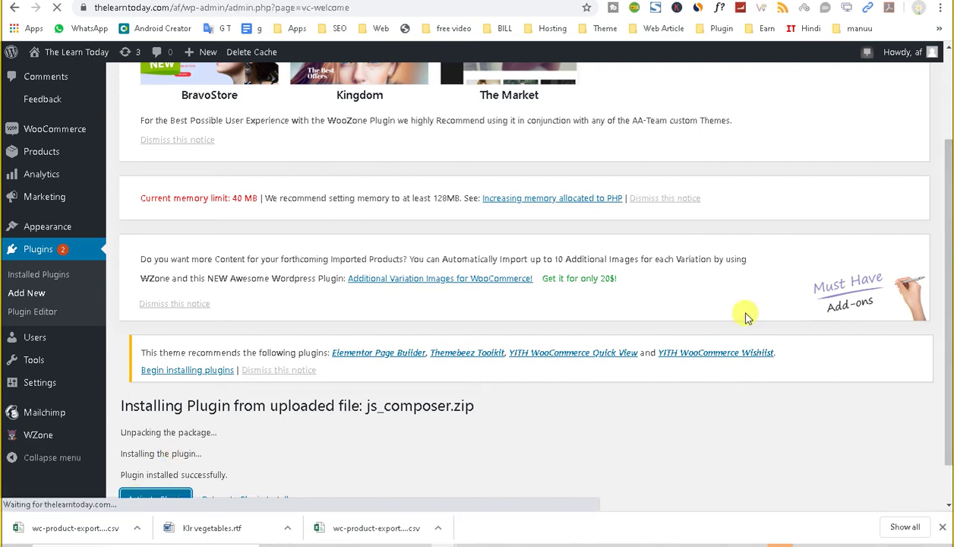
{"action": "scroll", "coordinate": [304, 313], "scroll_direction": "down", "scroll_amount": 3}
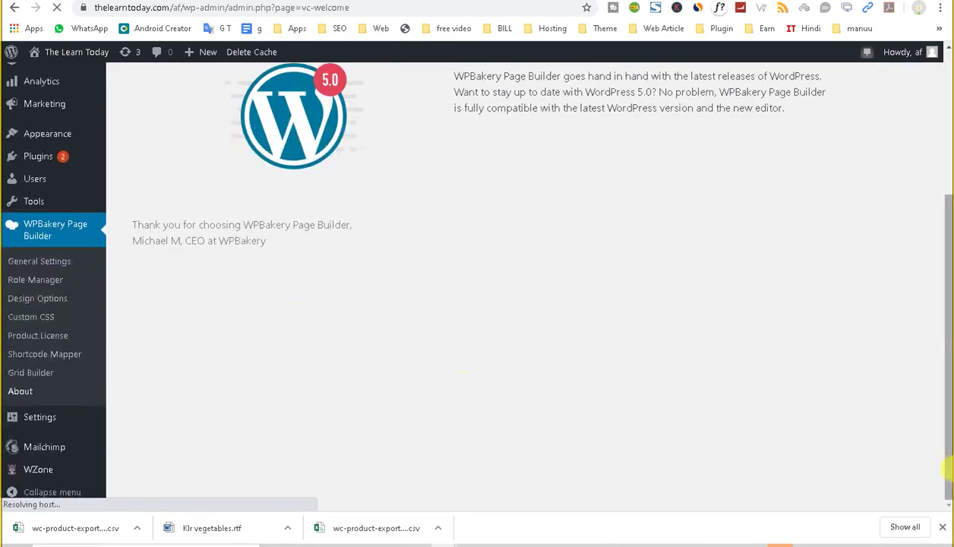
{"action": "scroll", "coordinate": [75, 385], "scroll_direction": "up", "scroll_amount": 2}
{"action": "scroll", "coordinate": [91, 388], "scroll_direction": "down", "scroll_amount": 2}
{"action": "scroll", "coordinate": [90, 386], "scroll_direction": "up", "scroll_amount": 3}
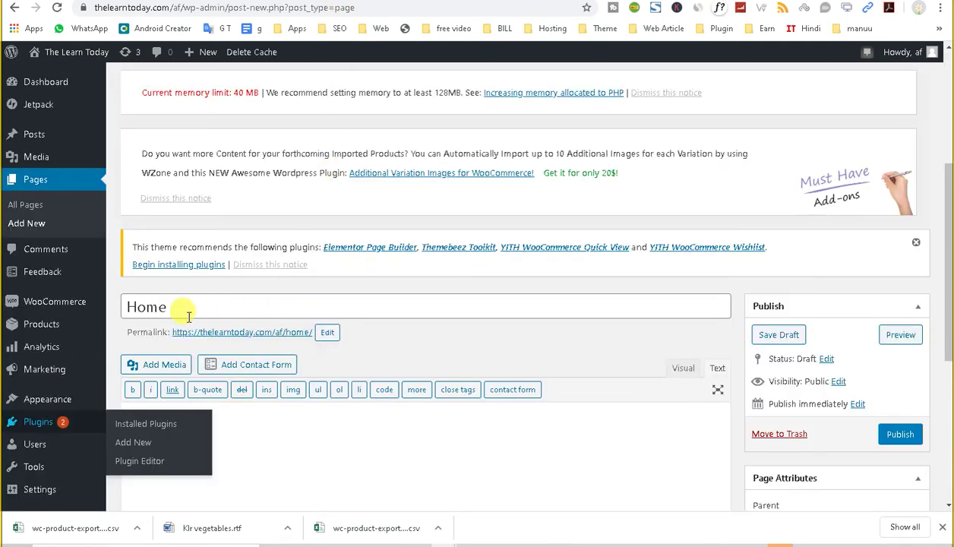
- Reload the new-page editor so the WPBakery page builder options appear, dismissing its welcome tip
{"action": "left_click", "coordinate": [174, 303]}
{"action": "left_click", "coordinate": [58, 10]}
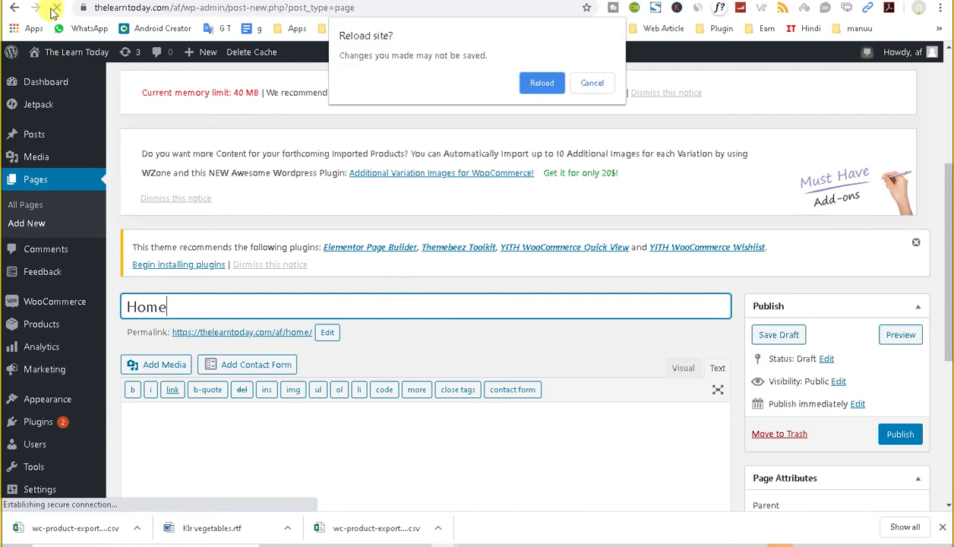
{"action": "left_click", "coordinate": [530, 85]}
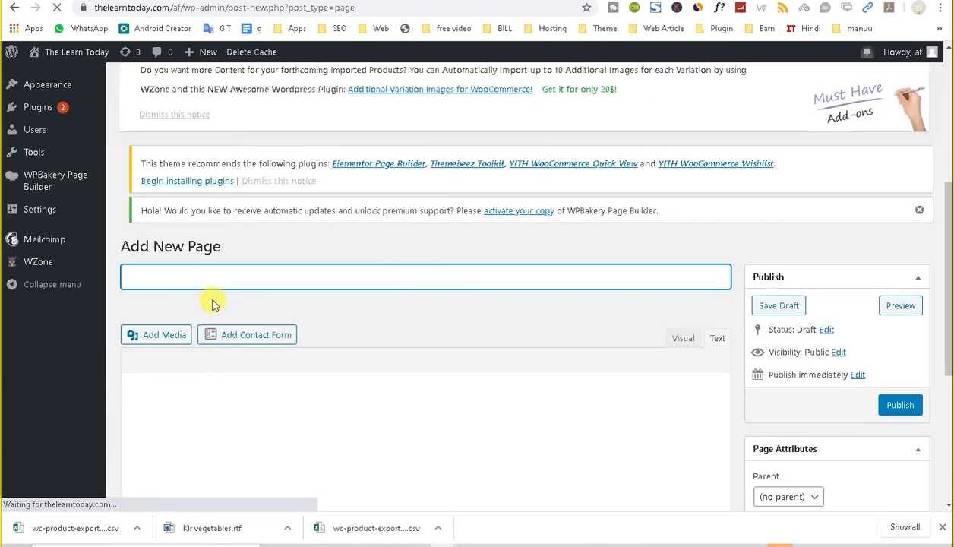
{"action": "scroll", "coordinate": [255, 271], "scroll_direction": "down", "scroll_amount": 3}
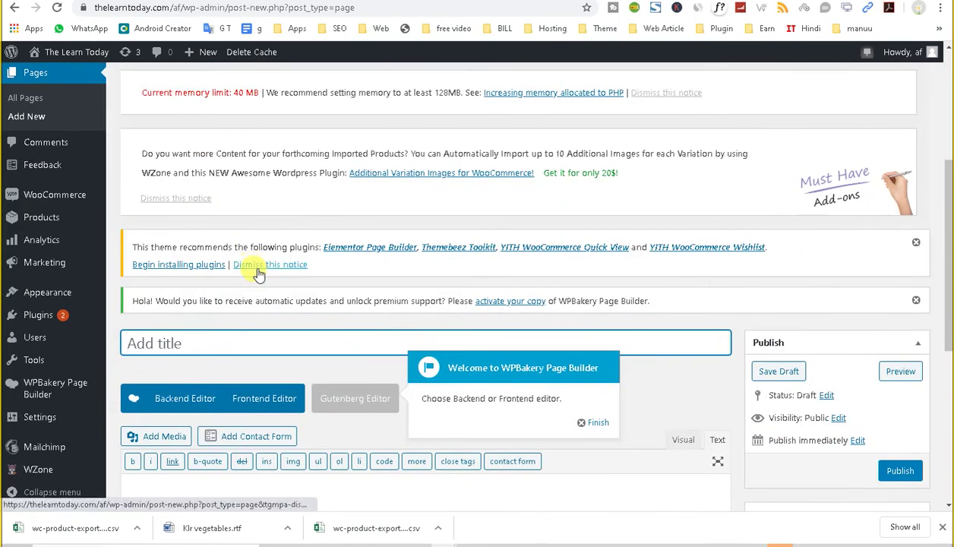
{"action": "scroll", "coordinate": [262, 272], "scroll_direction": "down", "scroll_amount": 1}
{"action": "left_click", "coordinate": [582, 357]}
{"action": "scroll", "coordinate": [524, 363], "scroll_direction": "down", "scroll_amount": 5}
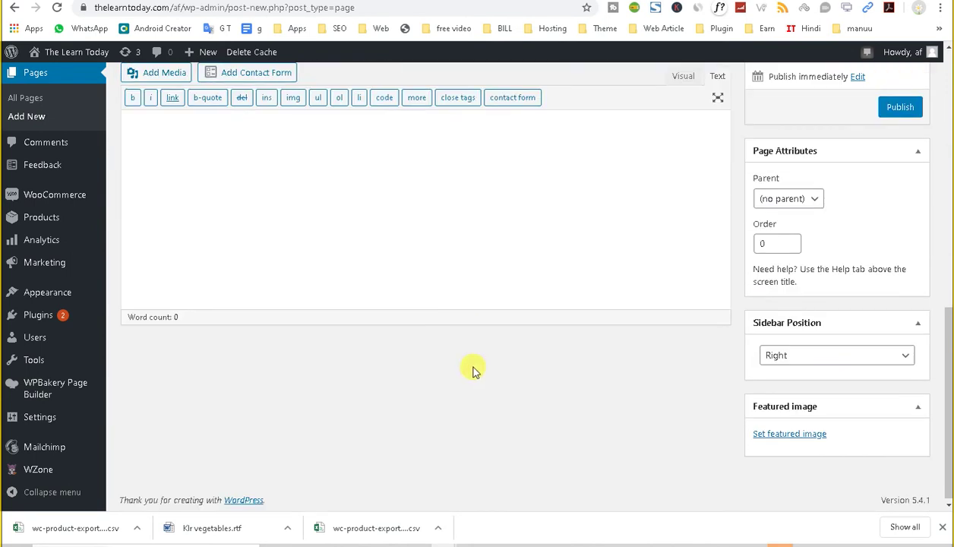
{"action": "left_click", "coordinate": [301, 200]}
{"action": "scroll", "coordinate": [304, 217], "scroll_direction": "up", "scroll_amount": 3}
{"action": "left_click", "coordinate": [272, 250]}
{"action": "left_click", "coordinate": [235, 390]}
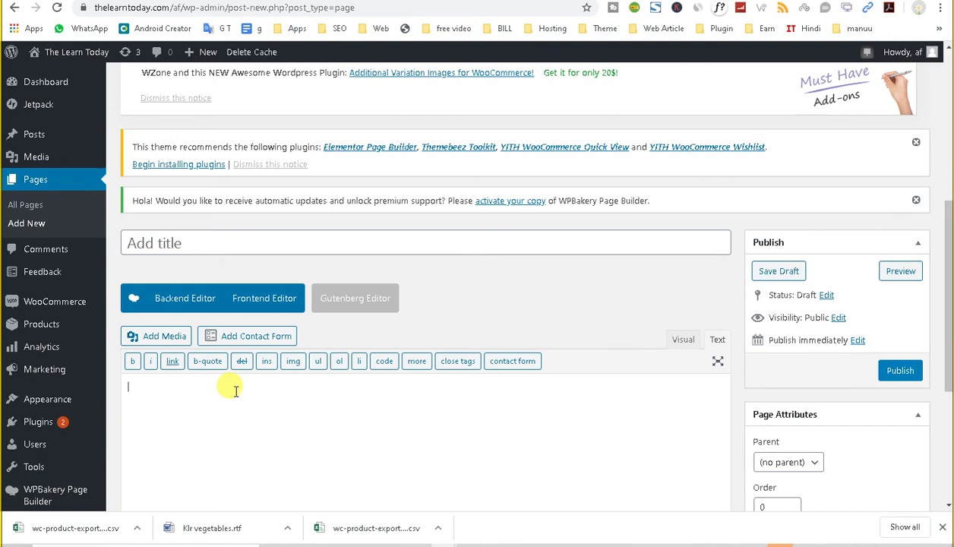
- Go to the WZone plugin dashboard from the admin sidebar
{"action": "scroll", "coordinate": [235, 391], "scroll_direction": "down", "scroll_amount": 4}
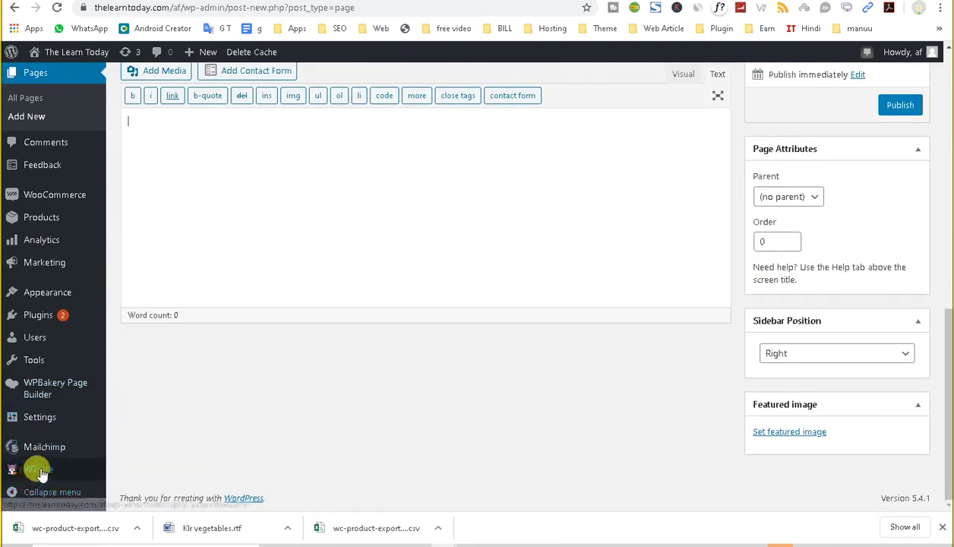
{"action": "right_click", "coordinate": [38, 471]}
{"action": "key", "text": "Escape"}
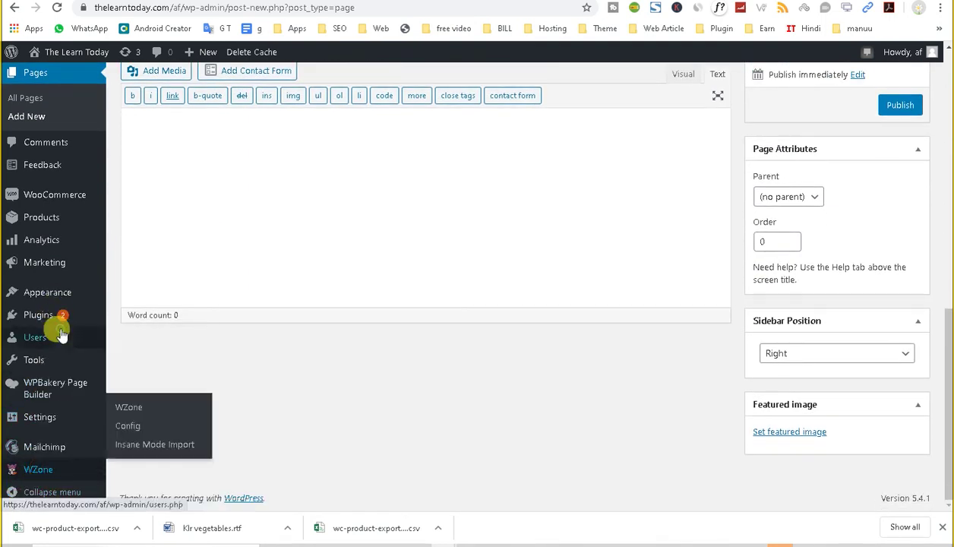
{"action": "left_click", "coordinate": [38, 472]}
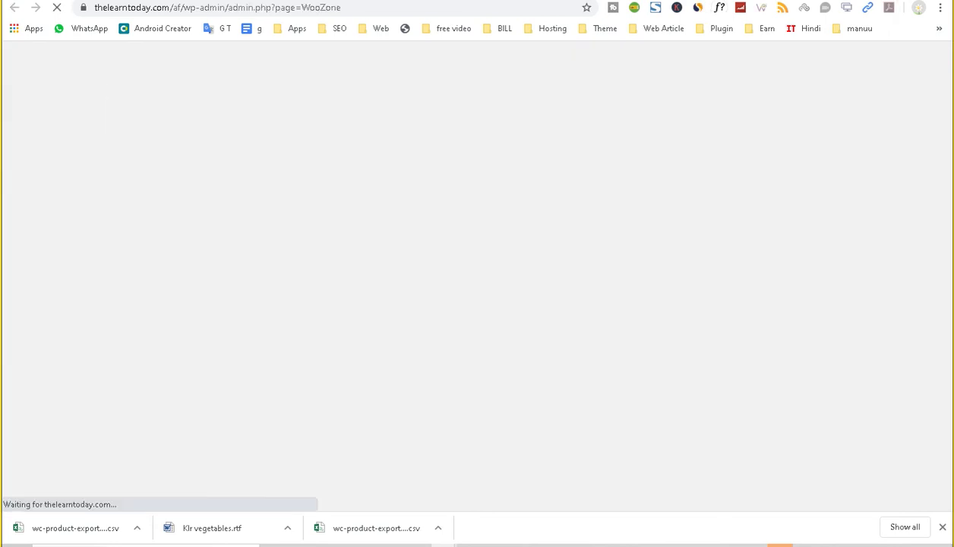
- Scroll through WZone's Top 10 Products Performances: 4 products, 9 views, 3 cart additions
{"action": "scroll", "coordinate": [439, 177], "scroll_direction": "down", "scroll_amount": 4}
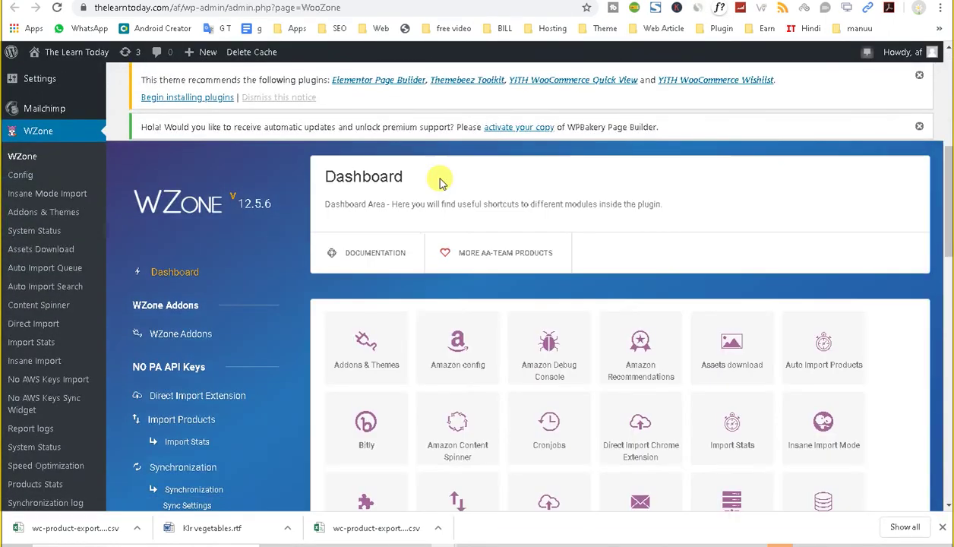
{"action": "scroll", "coordinate": [441, 181], "scroll_direction": "down", "scroll_amount": 8}
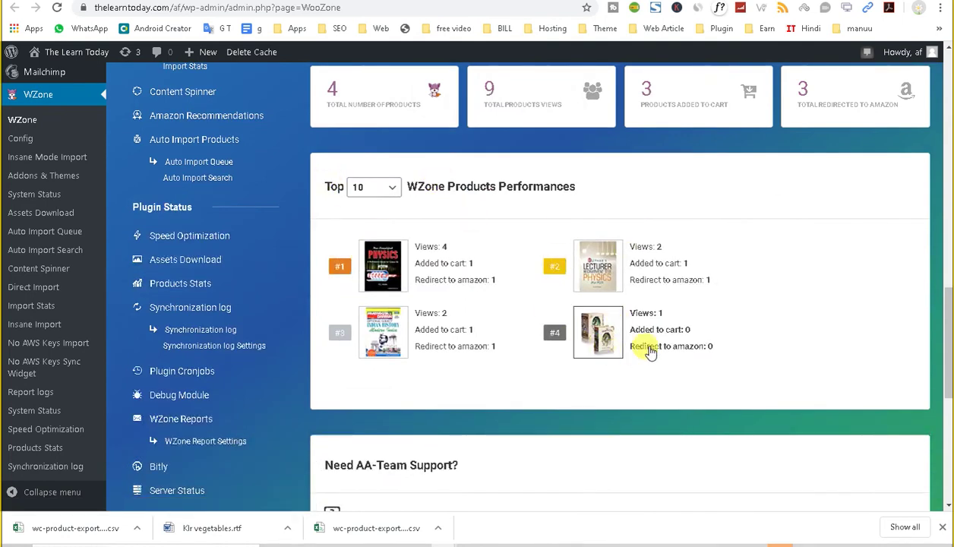
{"action": "scroll", "coordinate": [492, 380], "scroll_direction": "down", "scroll_amount": 6}
{"action": "scroll", "coordinate": [489, 336], "scroll_direction": "up", "scroll_amount": 4}
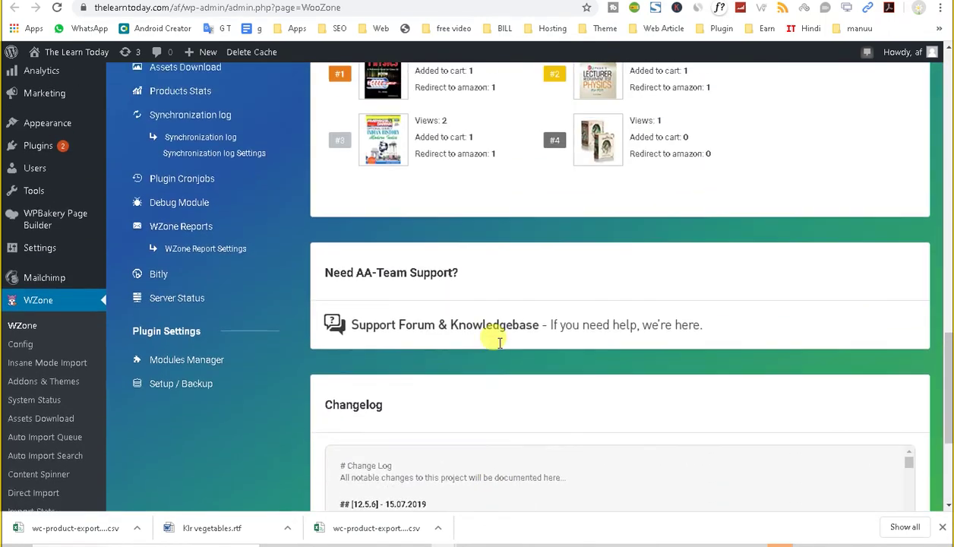
{"action": "scroll", "coordinate": [686, 262], "scroll_direction": "up", "scroll_amount": 1}
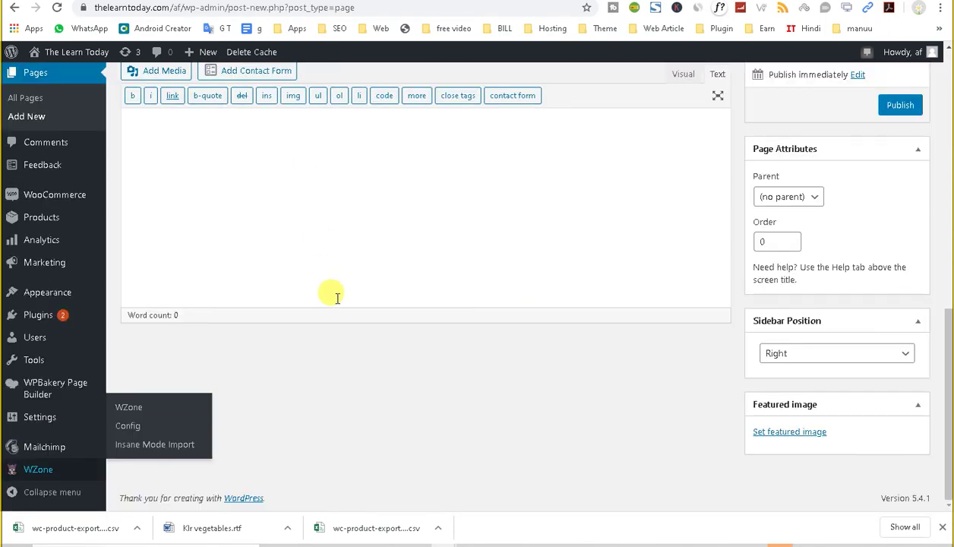
{"action": "scroll", "coordinate": [338, 299], "scroll_direction": "up", "scroll_amount": 3}
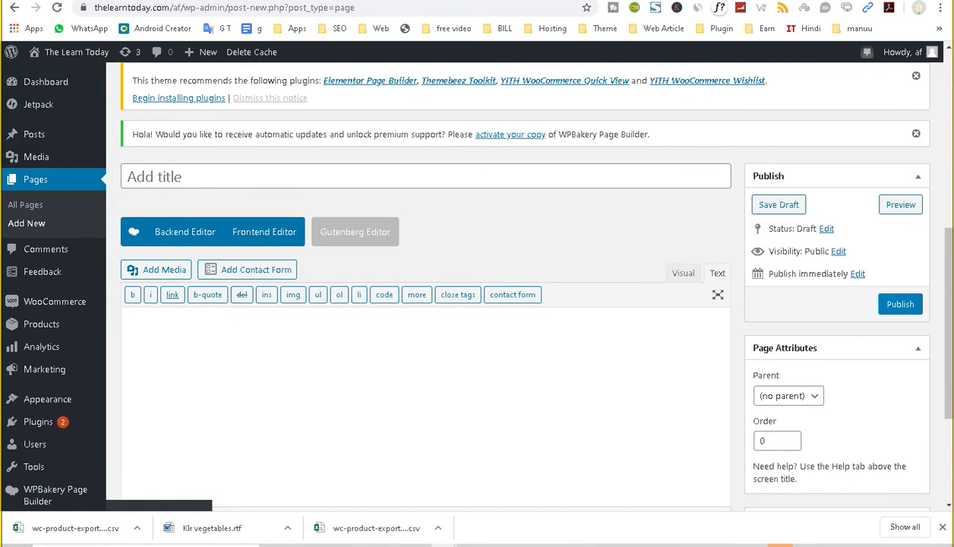
- Title the new page 'Home' and switch to the WPBakery Backend Editor
{"action": "left_click", "coordinate": [165, 178]}
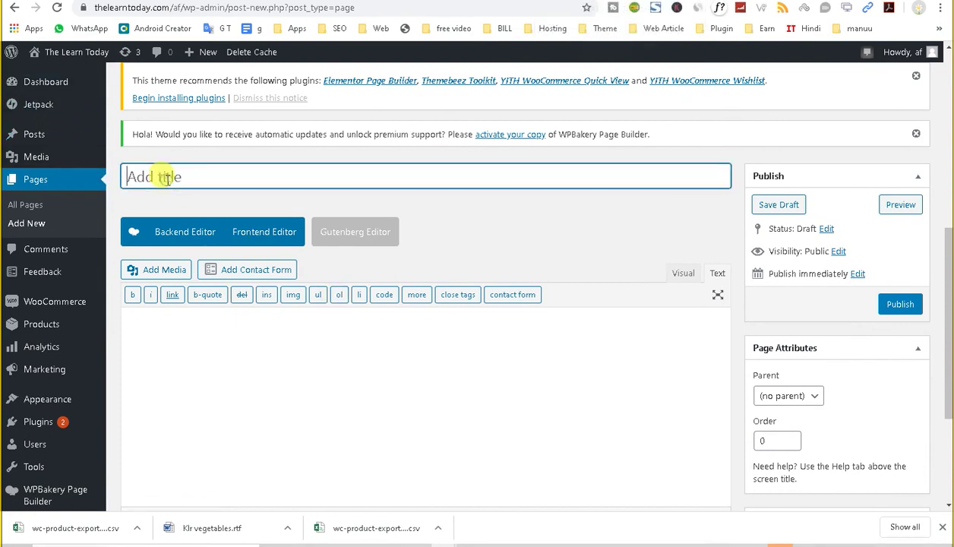
{"action": "type", "text": "Ho"}
{"action": "left_click", "coordinate": [215, 357]}
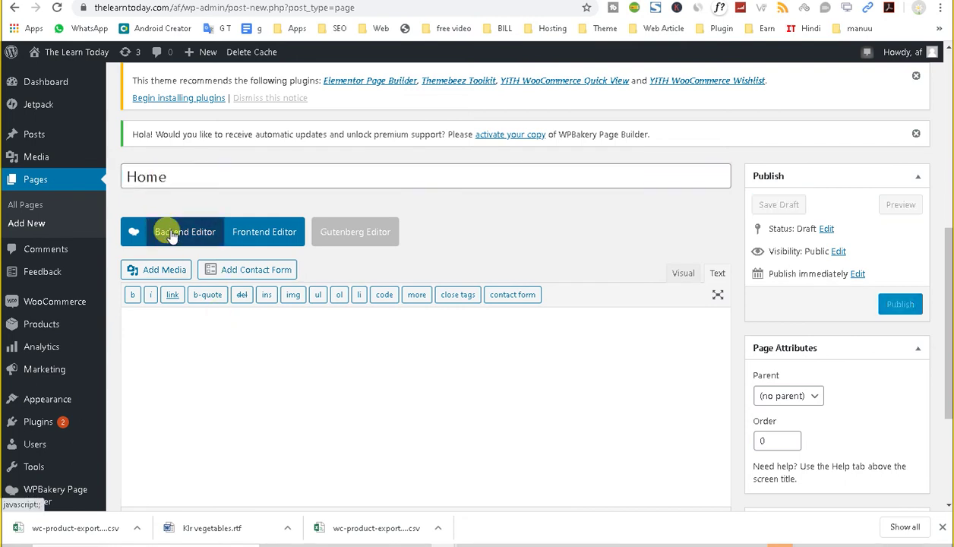
{"action": "left_click", "coordinate": [172, 232]}
{"action": "left_click", "coordinate": [196, 176]}
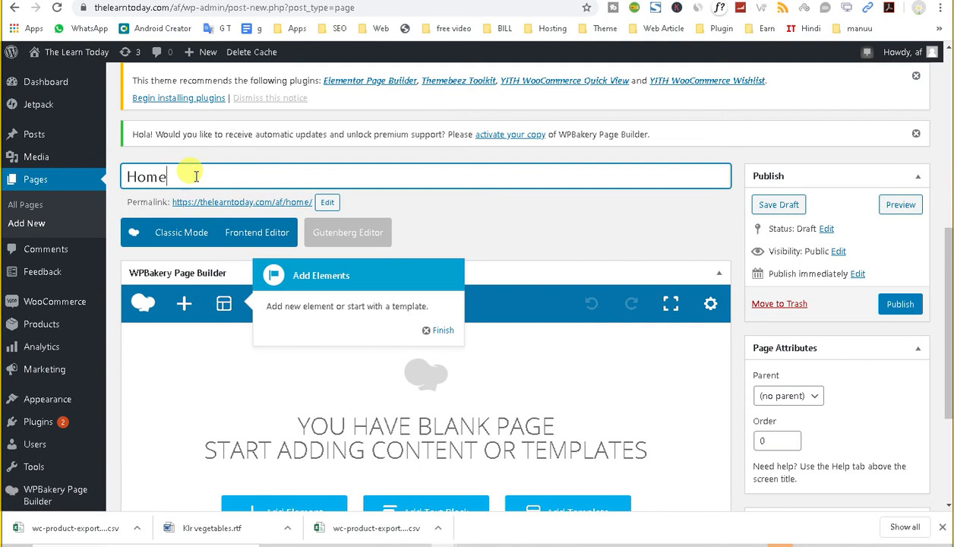
{"action": "scroll", "coordinate": [452, 198], "scroll_direction": "down", "scroll_amount": 3}
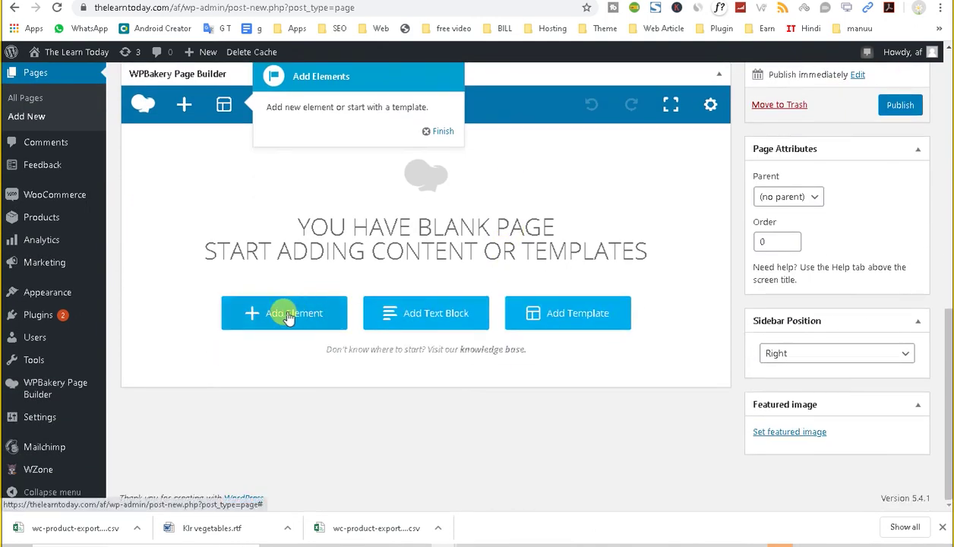
- Add a WooCommerce Recent products element, found by searching 'pro', and save its settings
{"action": "left_click", "coordinate": [292, 313]}
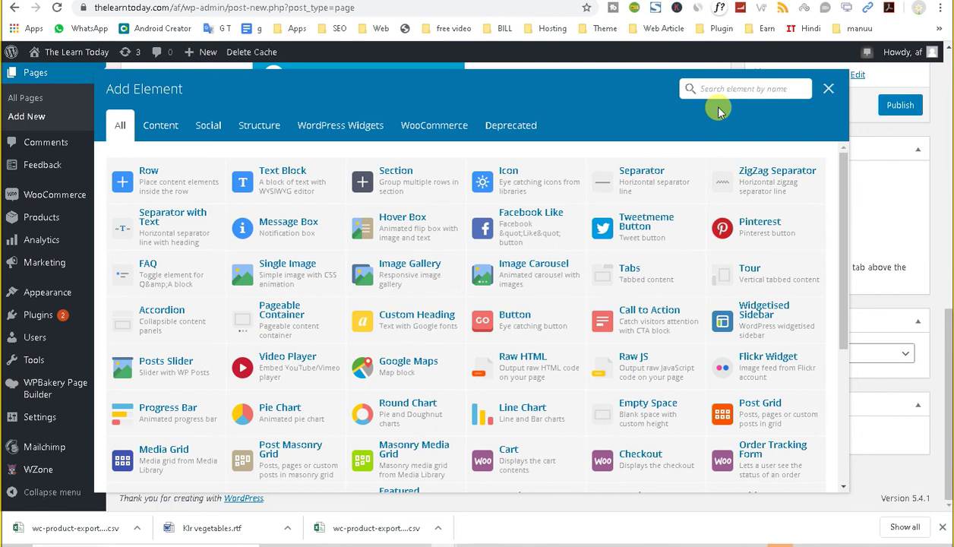
{"action": "type", "text": "pro"}
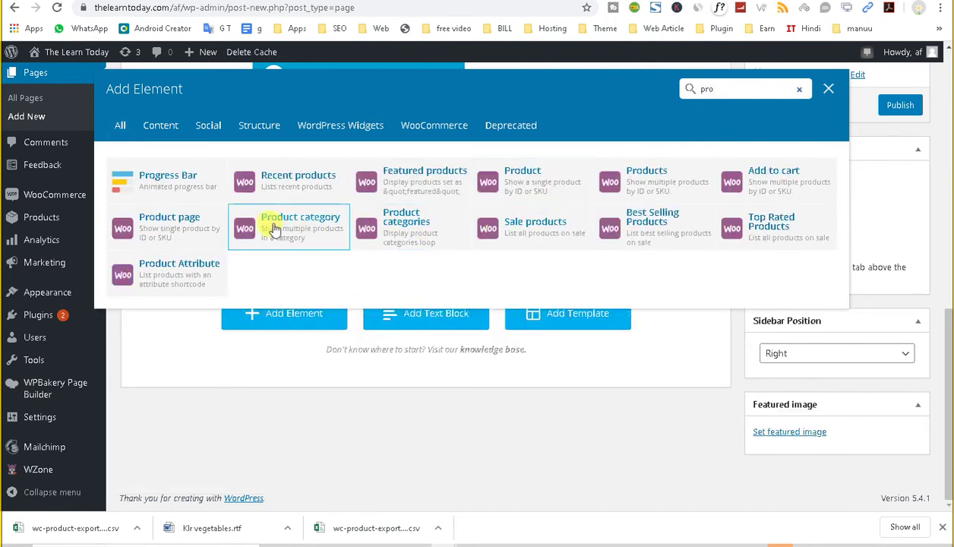
{"action": "left_click", "coordinate": [309, 190]}
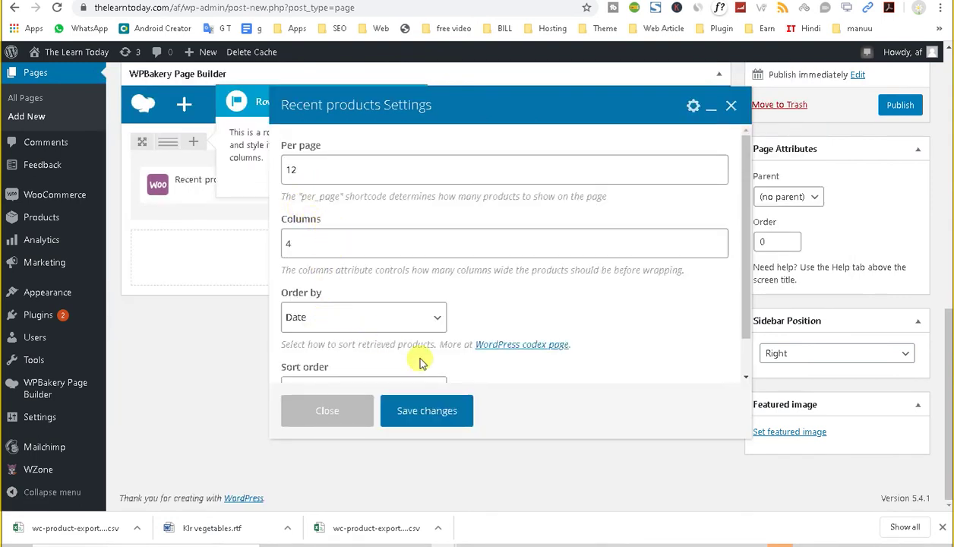
{"action": "left_click", "coordinate": [433, 412]}
{"action": "left_click", "coordinate": [395, 183]}
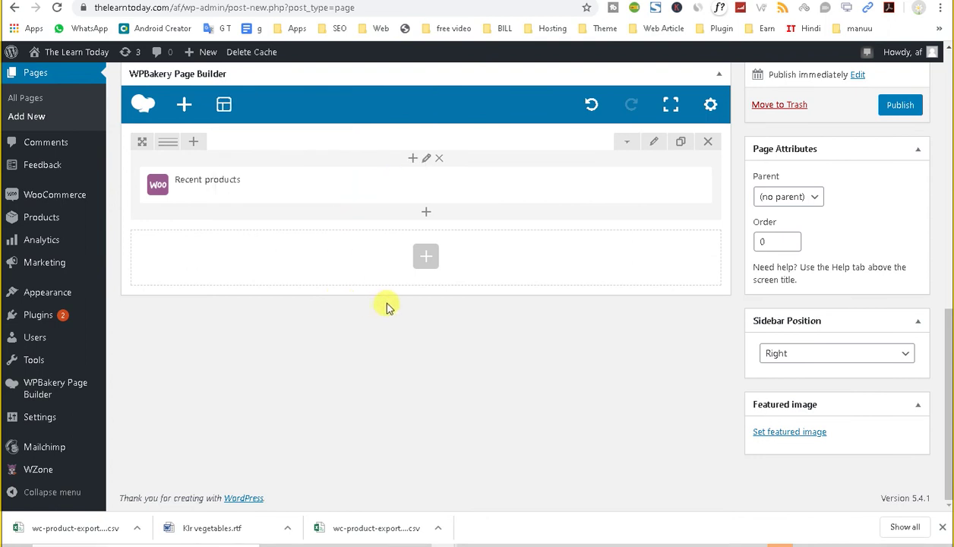
- Publish the Home page
{"action": "scroll", "coordinate": [383, 300], "scroll_direction": "up", "scroll_amount": 5}
{"action": "scroll", "coordinate": [897, 282], "scroll_direction": "down", "scroll_amount": 1}
{"action": "left_click", "coordinate": [899, 240]}
{"action": "scroll", "coordinate": [708, 297], "scroll_direction": "down", "scroll_amount": 2}
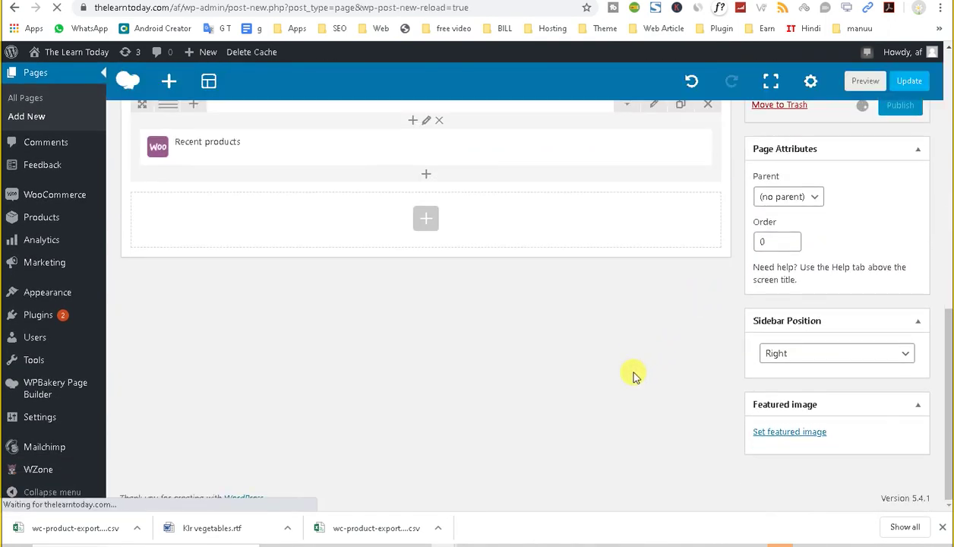
- Visit the live site's front end, which still shows 'Nothing found'
{"action": "scroll", "coordinate": [629, 354], "scroll_direction": "up", "scroll_amount": 4}
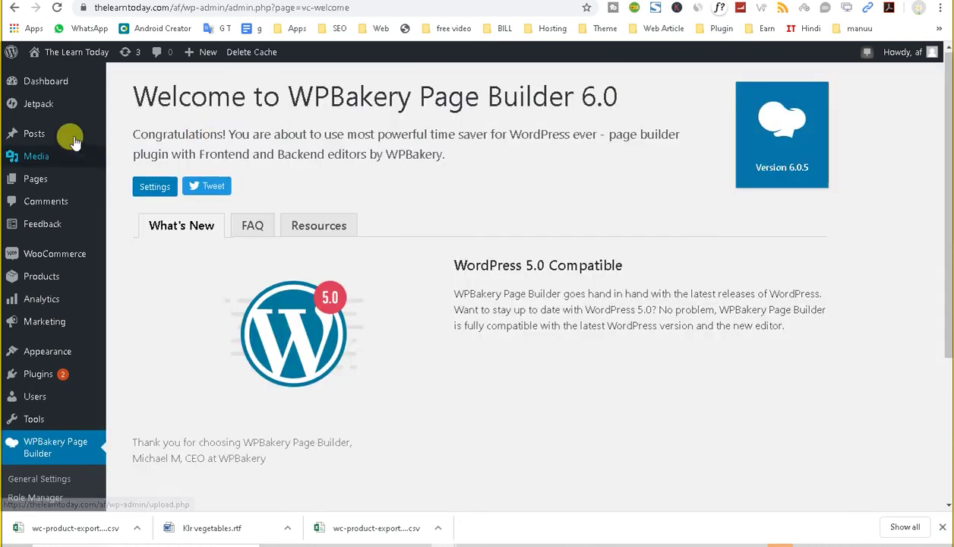
{"action": "mouse_move", "coordinate": [79, 53]}
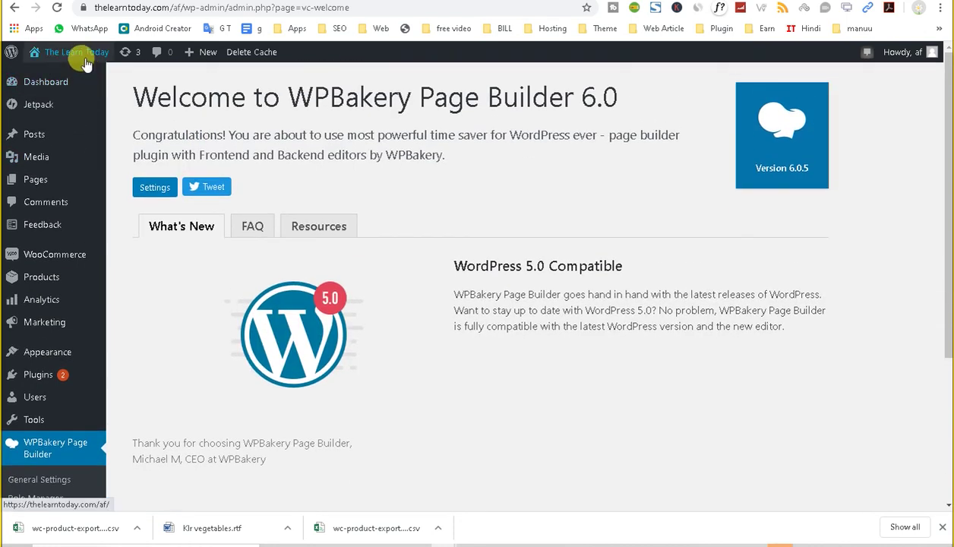
{"action": "right_click", "coordinate": [49, 79]}
{"action": "left_click", "coordinate": [44, 77]}
{"action": "left_click", "coordinate": [45, 78]}
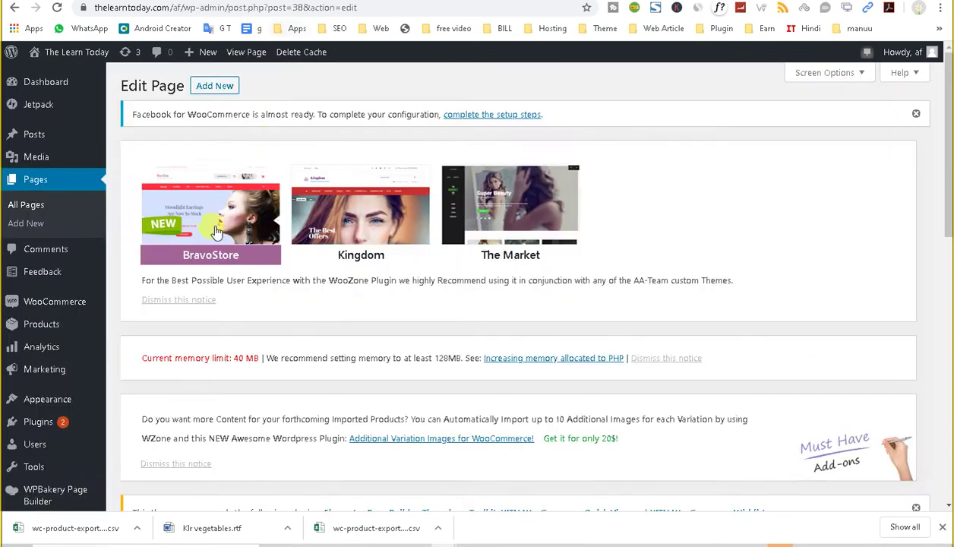
{"action": "scroll", "coordinate": [160, 274], "scroll_direction": "down", "scroll_amount": 5}
{"action": "mouse_move", "coordinate": [46, 295]}
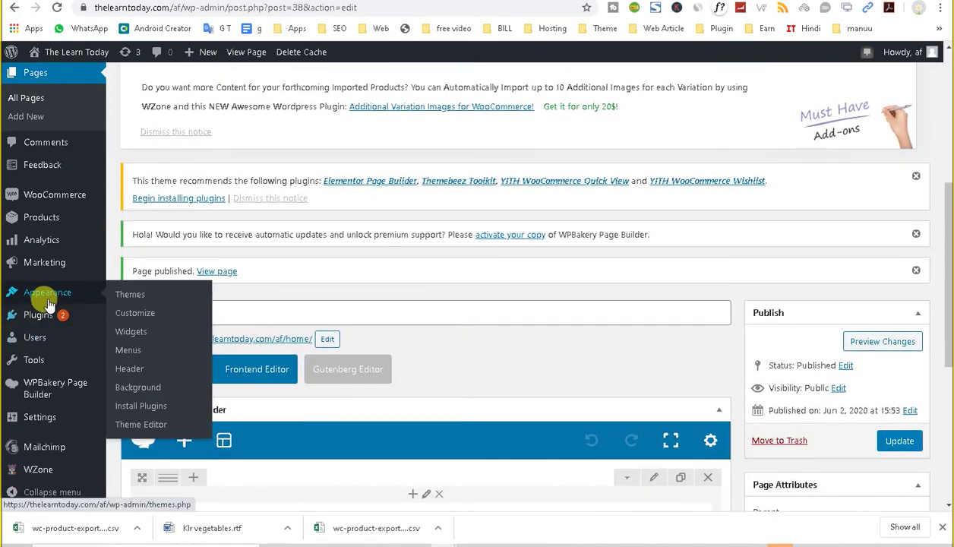
{"action": "scroll", "coordinate": [36, 444], "scroll_direction": "down", "scroll_amount": 3}
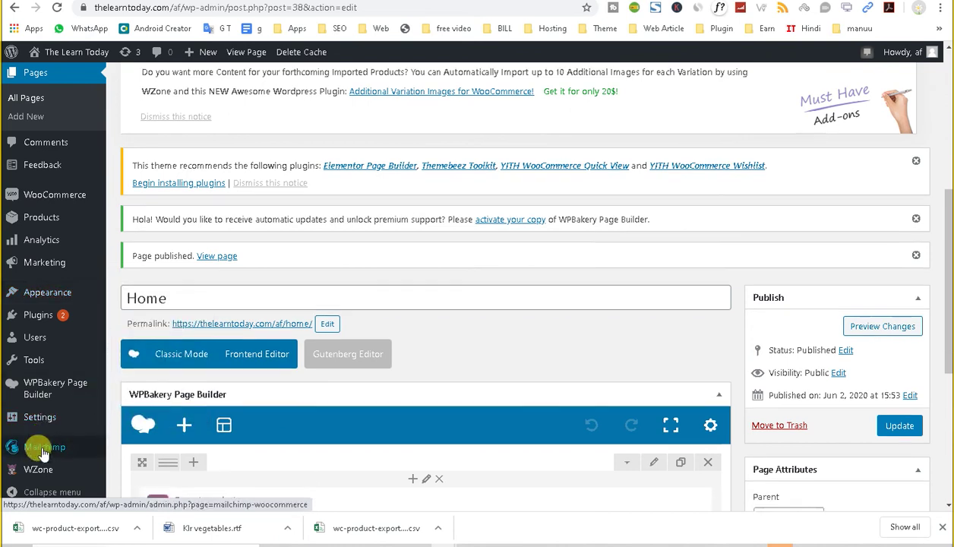
{"action": "mouse_move", "coordinate": [31, 423]}
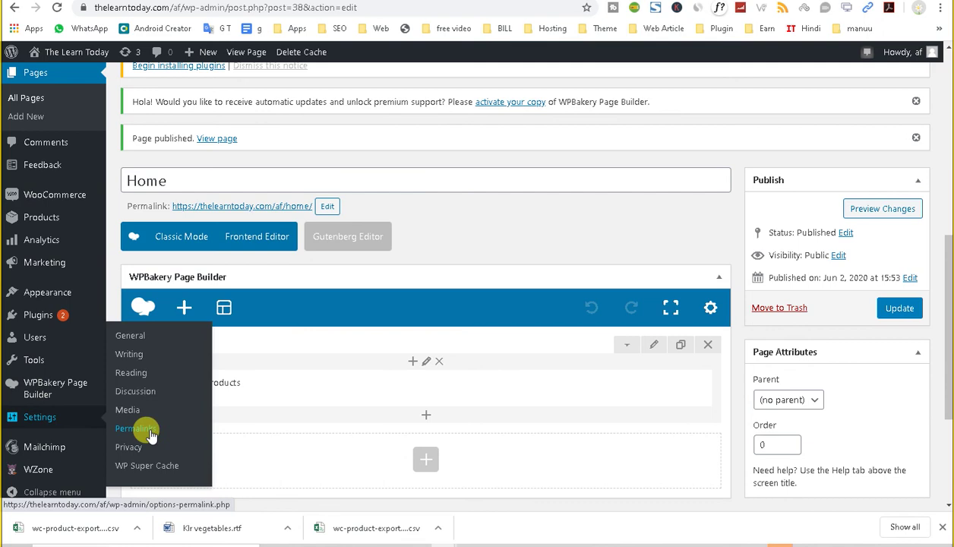
- In Settings > Reading, choose 'A static page' with Home as the Homepage and save
{"action": "right_click", "coordinate": [135, 374]}
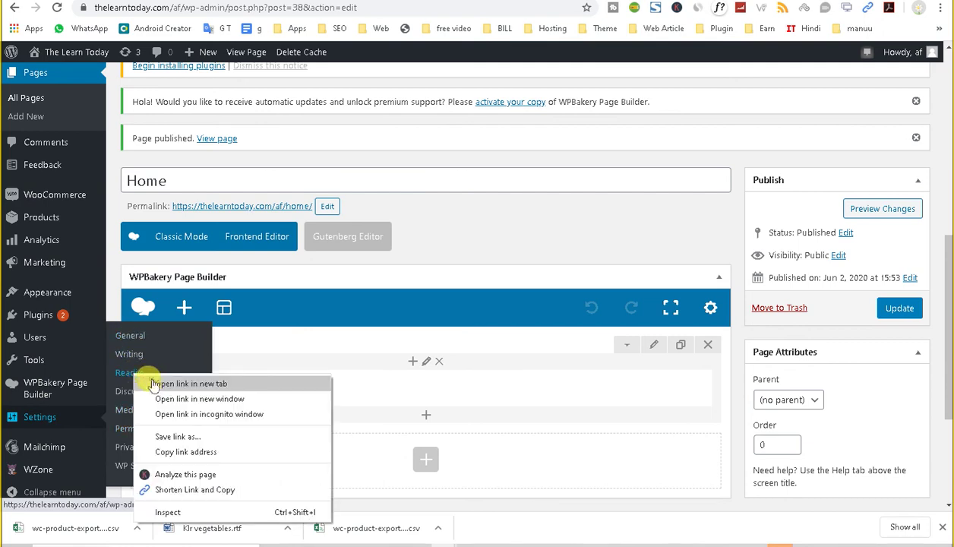
{"action": "left_click", "coordinate": [136, 374]}
{"action": "scroll", "coordinate": [342, 259], "scroll_direction": "down", "scroll_amount": 10}
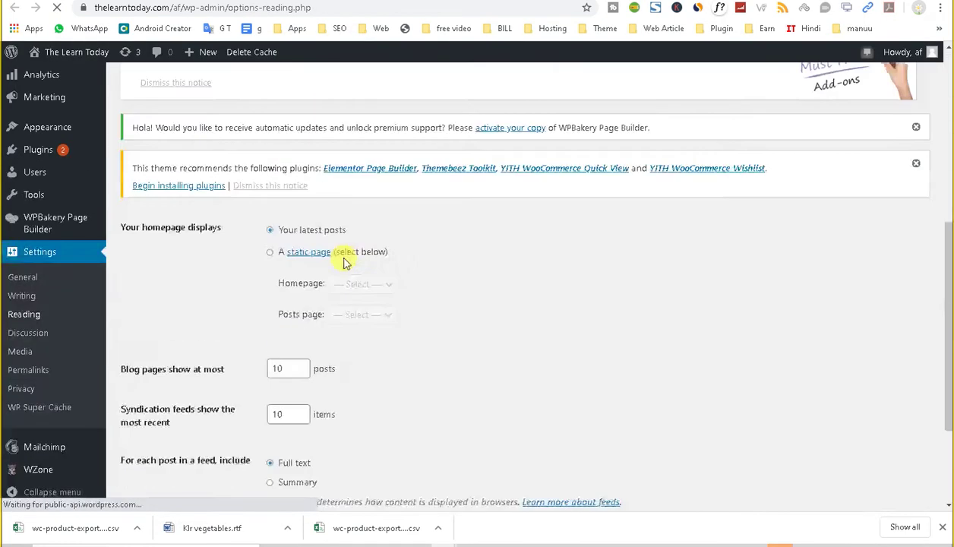
{"action": "left_click", "coordinate": [270, 101]}
{"action": "scroll", "coordinate": [634, 226], "scroll_direction": "up", "scroll_amount": 2}
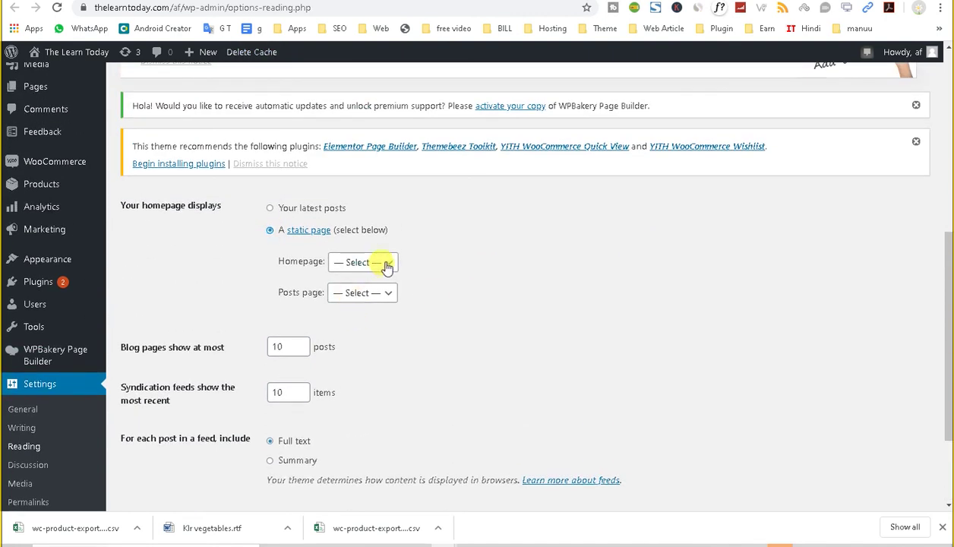
{"action": "left_click", "coordinate": [388, 267]}
{"action": "left_click", "coordinate": [376, 318]}
{"action": "scroll", "coordinate": [446, 321], "scroll_direction": "down", "scroll_amount": 3}
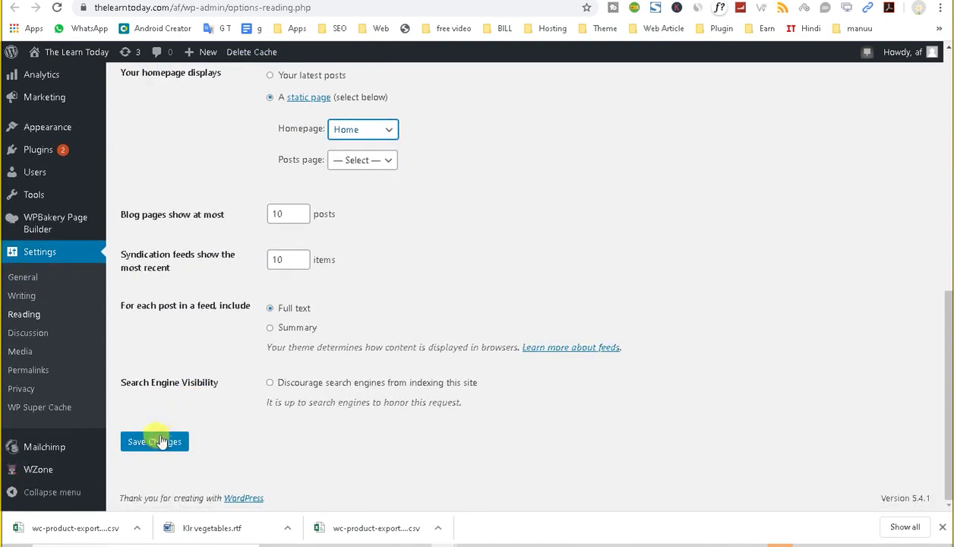
{"action": "left_click", "coordinate": [160, 443]}
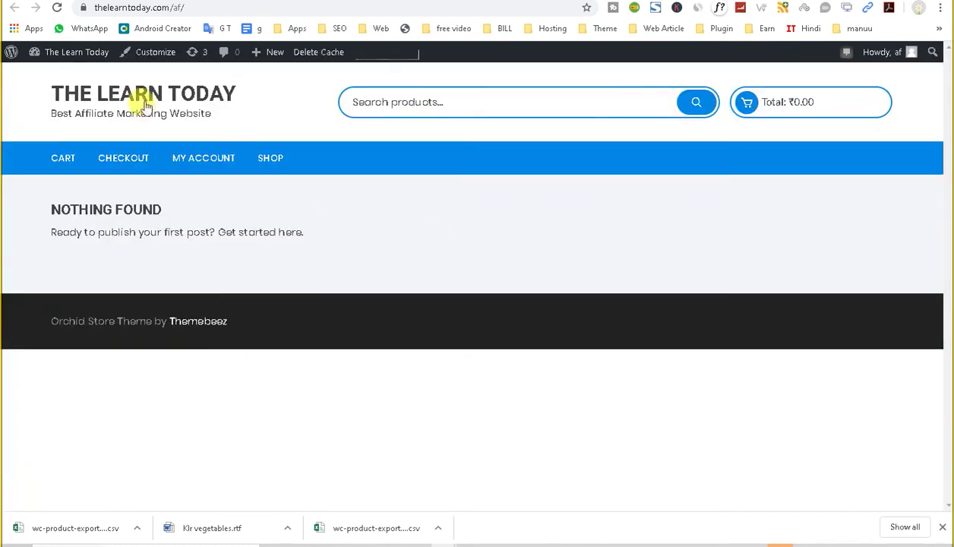
- Reload the front page, then save the Reading settings again with Home as homepage
{"action": "left_click", "coordinate": [57, 7]}
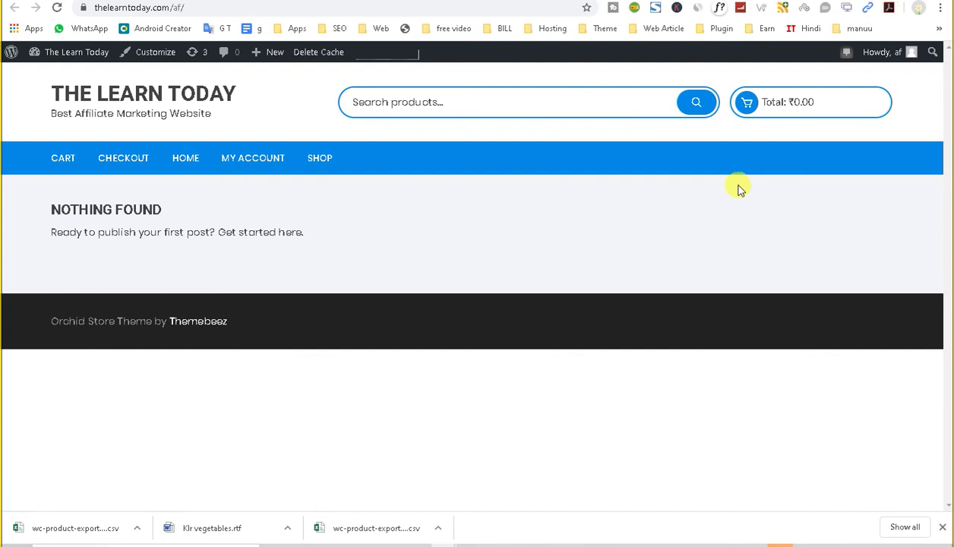
{"action": "left_click", "coordinate": [122, 99]}
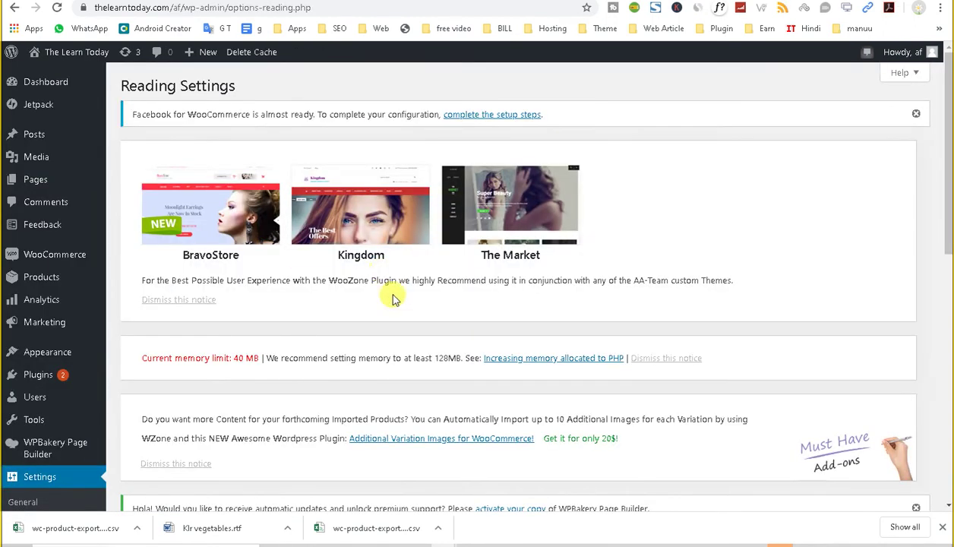
{"action": "scroll", "coordinate": [393, 298], "scroll_direction": "down", "scroll_amount": 2}
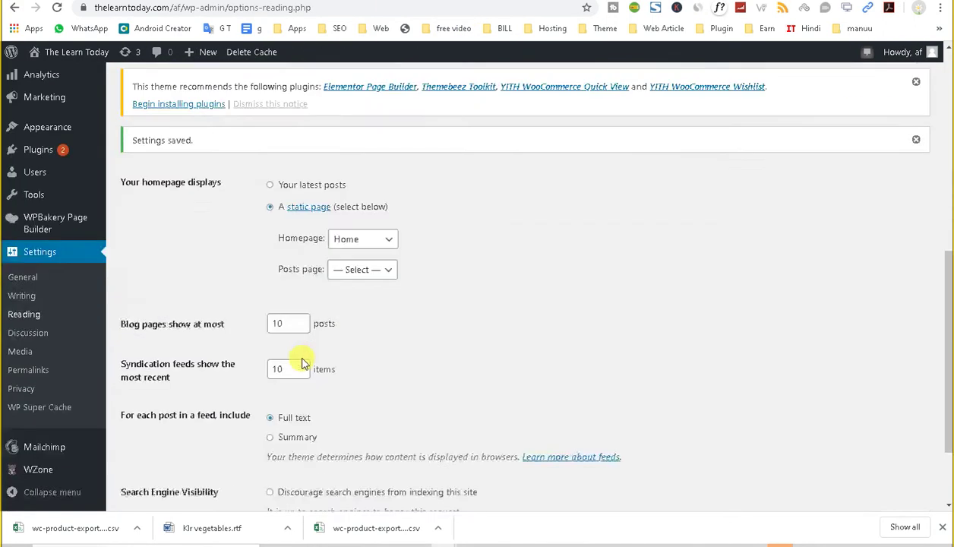
{"action": "scroll", "coordinate": [302, 363], "scroll_direction": "down", "scroll_amount": 3}
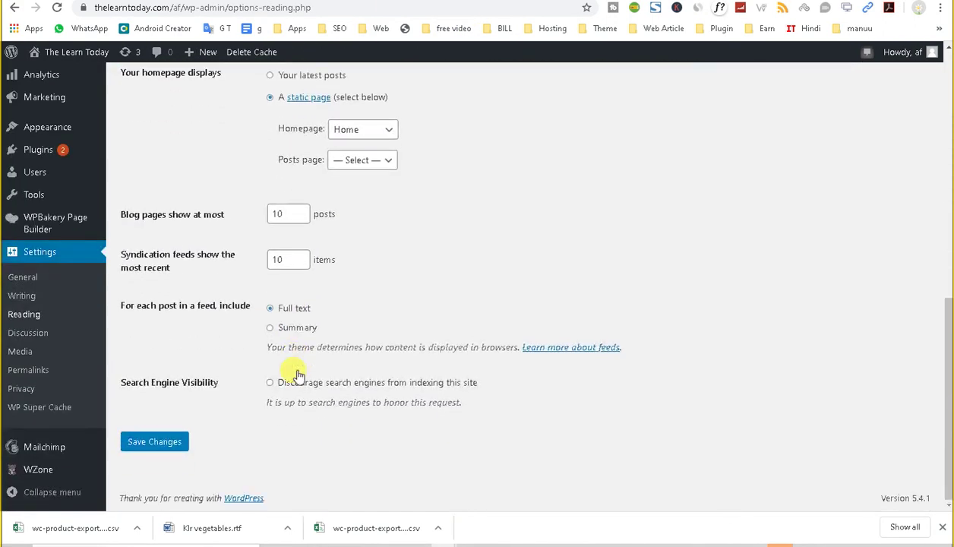
{"action": "left_click", "coordinate": [153, 444]}
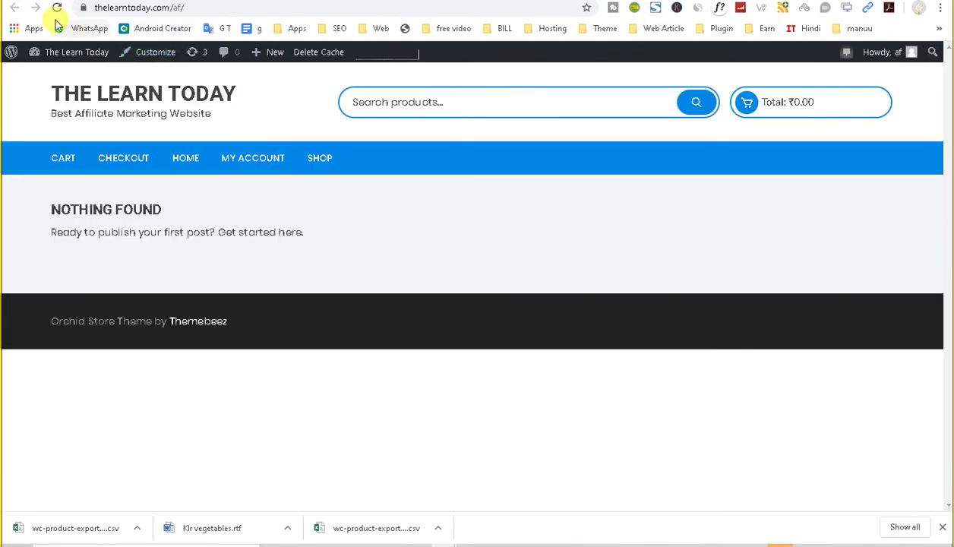
- Reload the front page and load the site's af/home address
{"action": "left_click", "coordinate": [56, 14]}
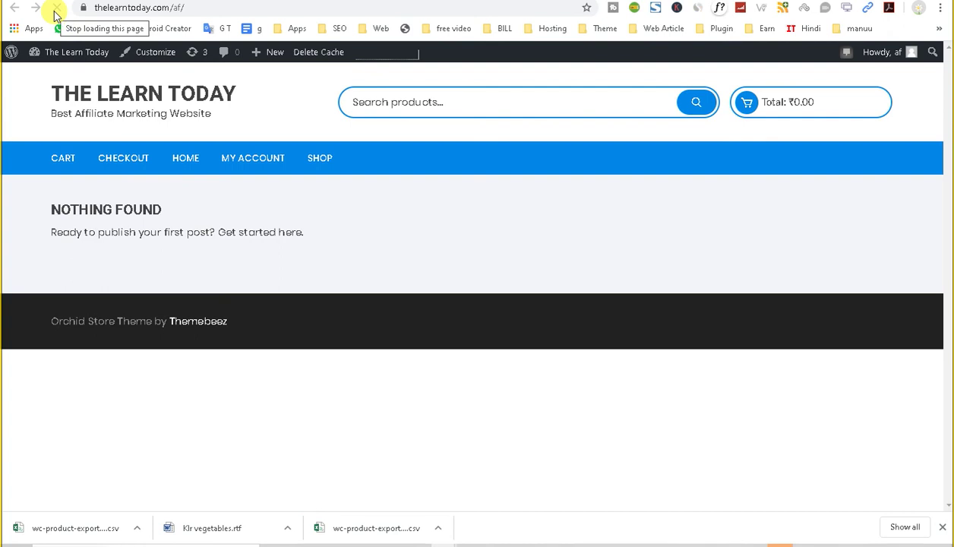
{"action": "left_click", "coordinate": [174, 102]}
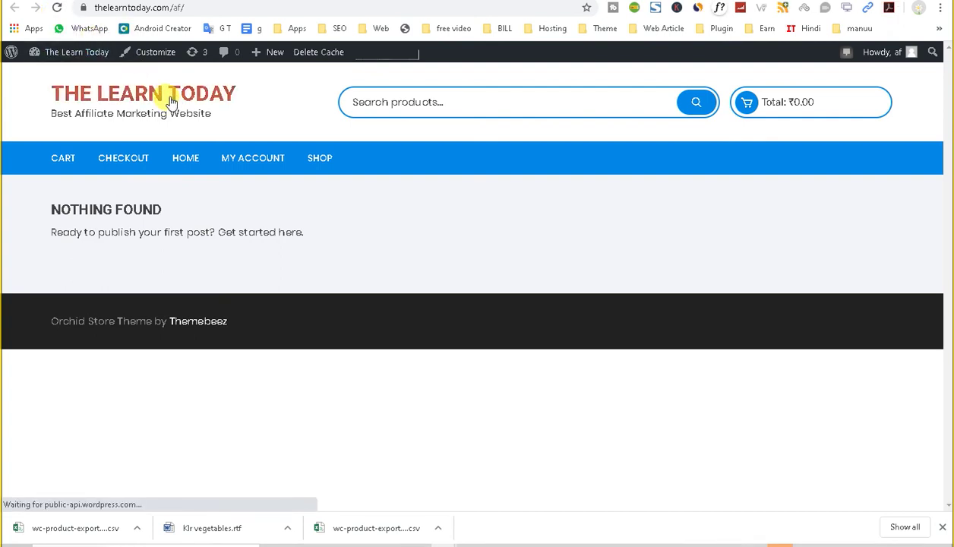
{"action": "left_click", "coordinate": [198, 7]}
{"action": "left_click", "coordinate": [257, 11]}
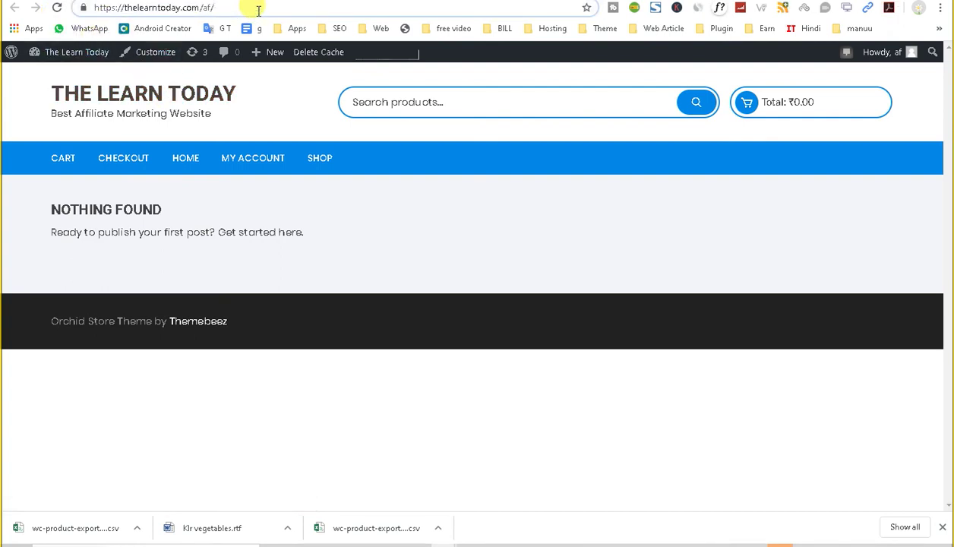
{"action": "type", "text": "home"}
{"action": "key", "text": "Return"}
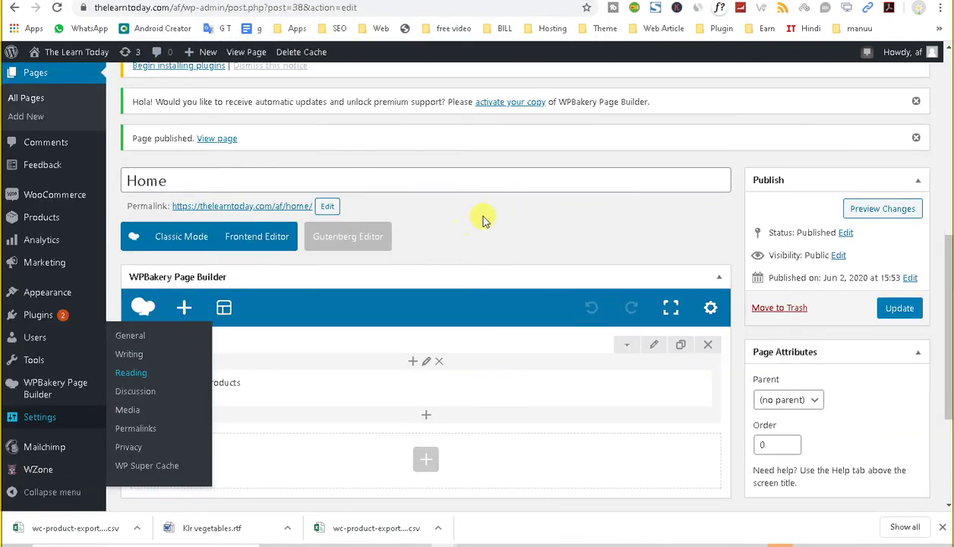
- Save the current Home page changes with Update
{"action": "scroll", "coordinate": [484, 220], "scroll_direction": "up", "scroll_amount": 1}
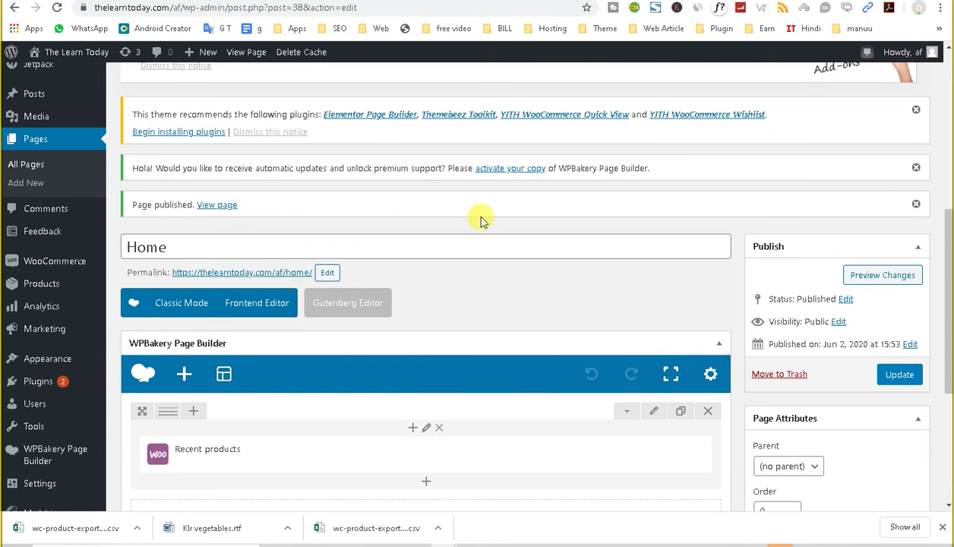
{"action": "left_click", "coordinate": [228, 303]}
{"action": "left_click", "coordinate": [893, 374]}
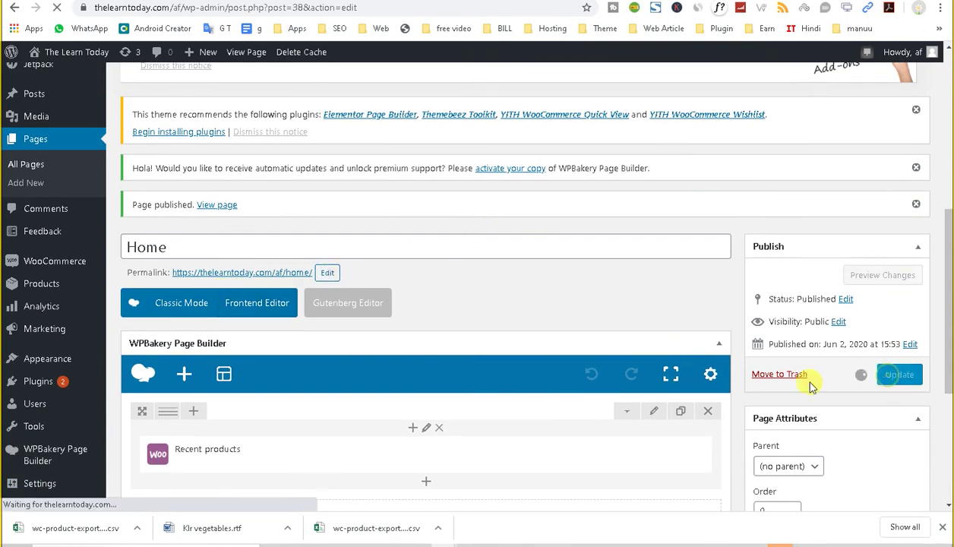
{"action": "scroll", "coordinate": [657, 387], "scroll_direction": "down", "scroll_amount": 4}
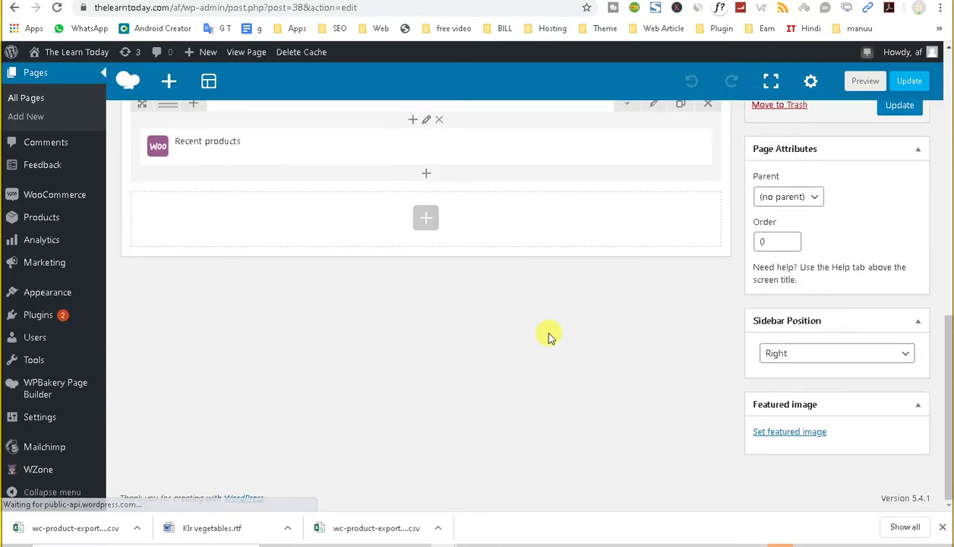
{"action": "scroll", "coordinate": [434, 202], "scroll_direction": "up", "scroll_amount": 2}
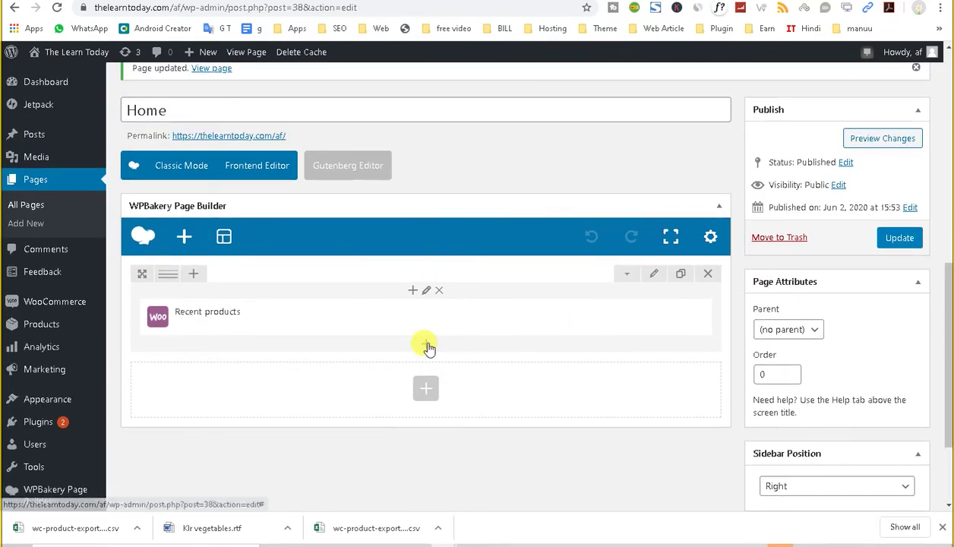
- Add a Best Selling Products element below Recent products and update the page
{"action": "left_click", "coordinate": [428, 345]}
{"action": "type", "text": "p"}
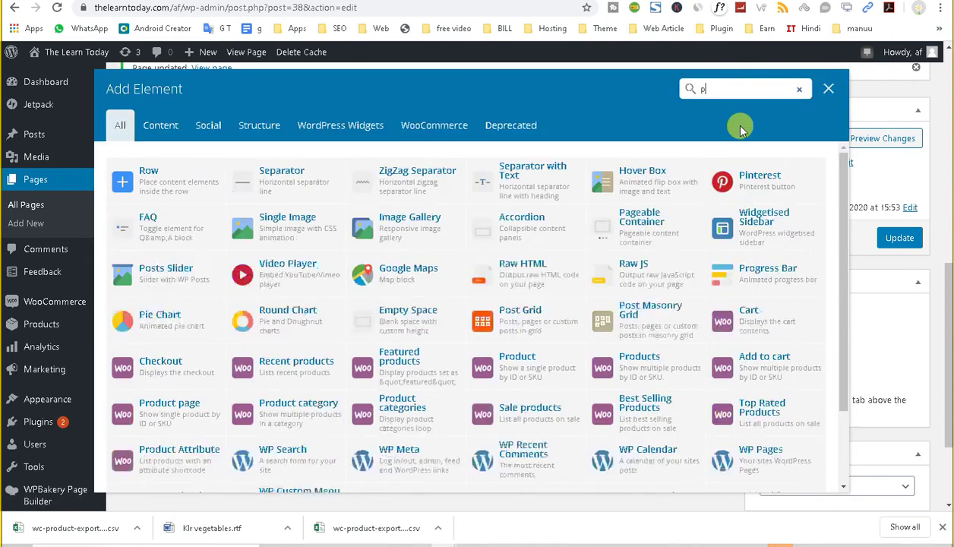
{"action": "type", "text": "ro"}
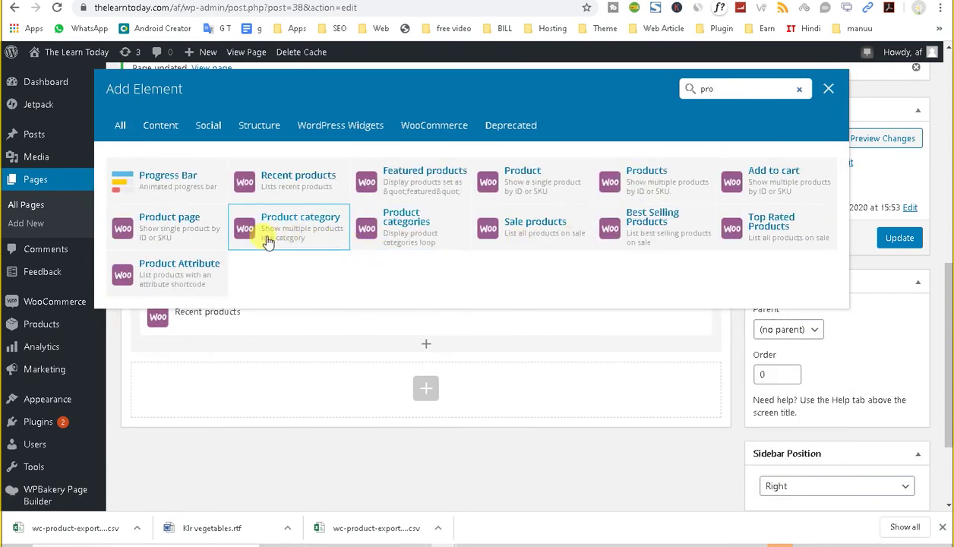
{"action": "left_click", "coordinate": [677, 237]}
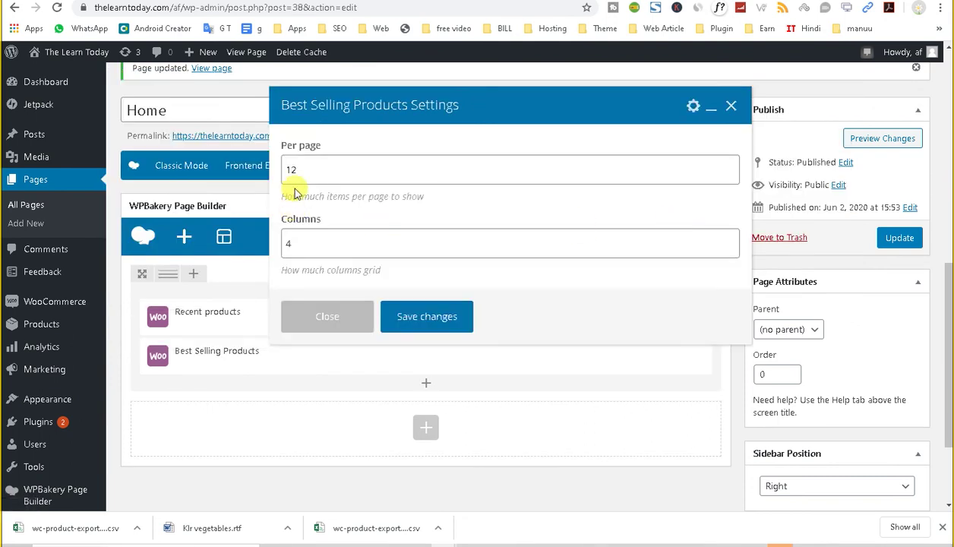
{"action": "left_click", "coordinate": [427, 317]}
{"action": "left_click", "coordinate": [900, 238]}
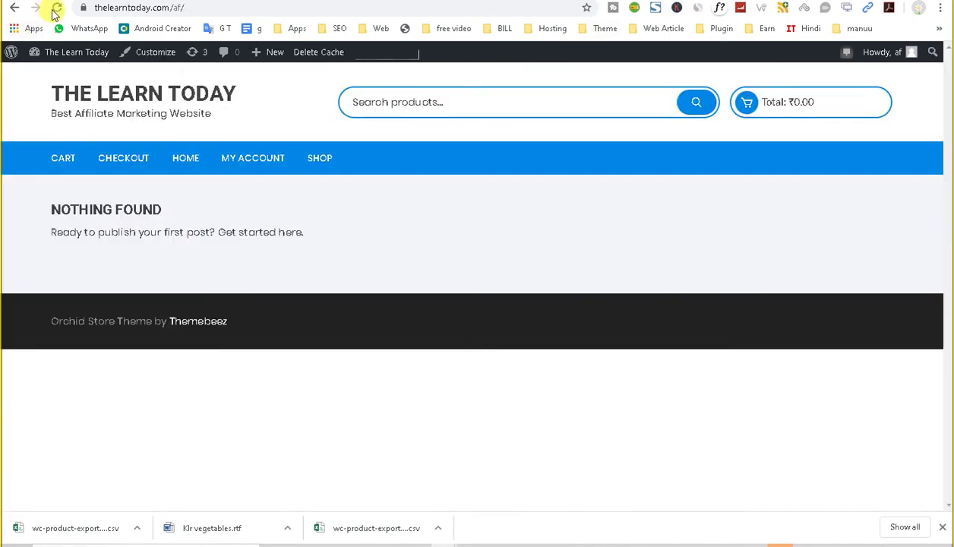
- Open the Home page's permalink in a new tab to view the live home page
{"action": "left_click", "coordinate": [55, 12]}
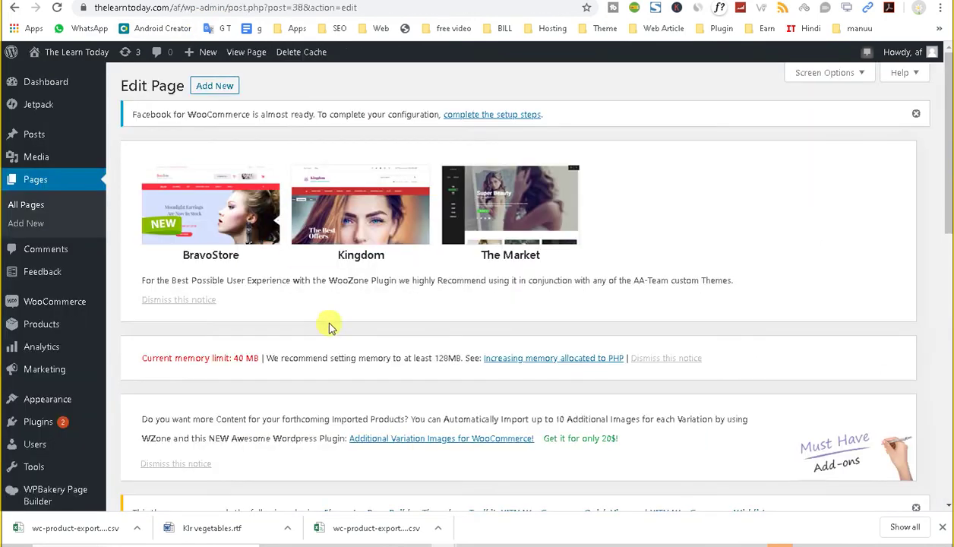
{"action": "scroll", "coordinate": [311, 315], "scroll_direction": "down", "scroll_amount": 5}
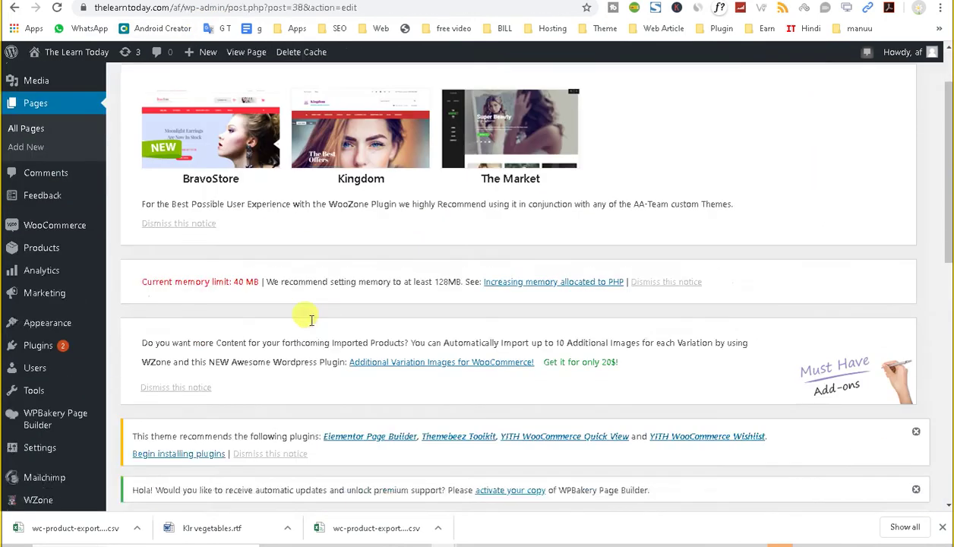
{"action": "scroll", "coordinate": [257, 281], "scroll_direction": "down", "scroll_amount": 1}
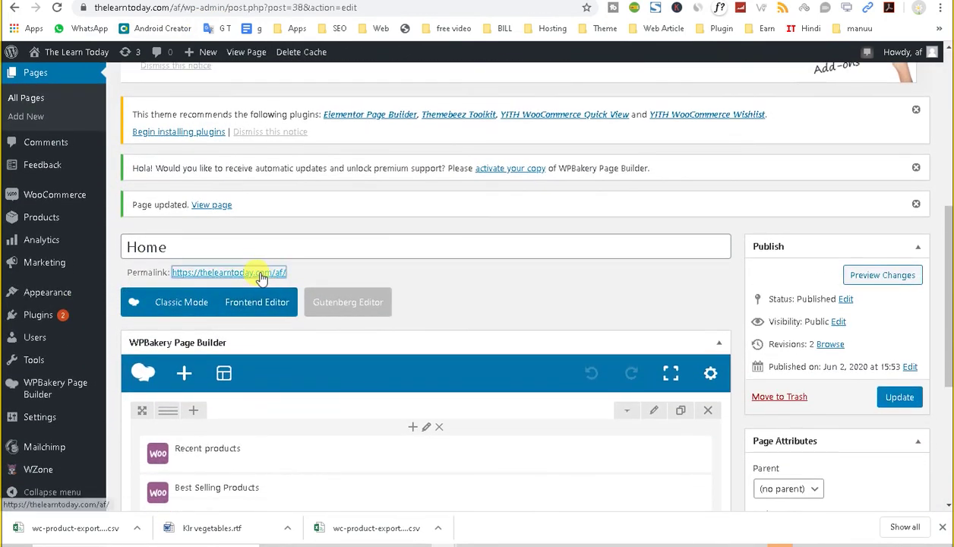
{"action": "right_click", "coordinate": [262, 273]}
{"action": "left_click", "coordinate": [279, 283]}
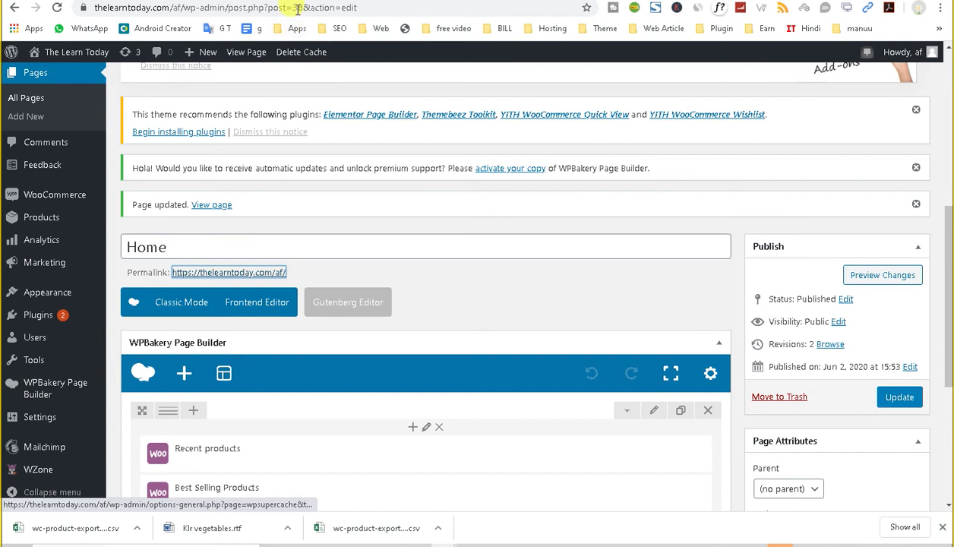
{"action": "key", "text": "ctrl+Tab"}
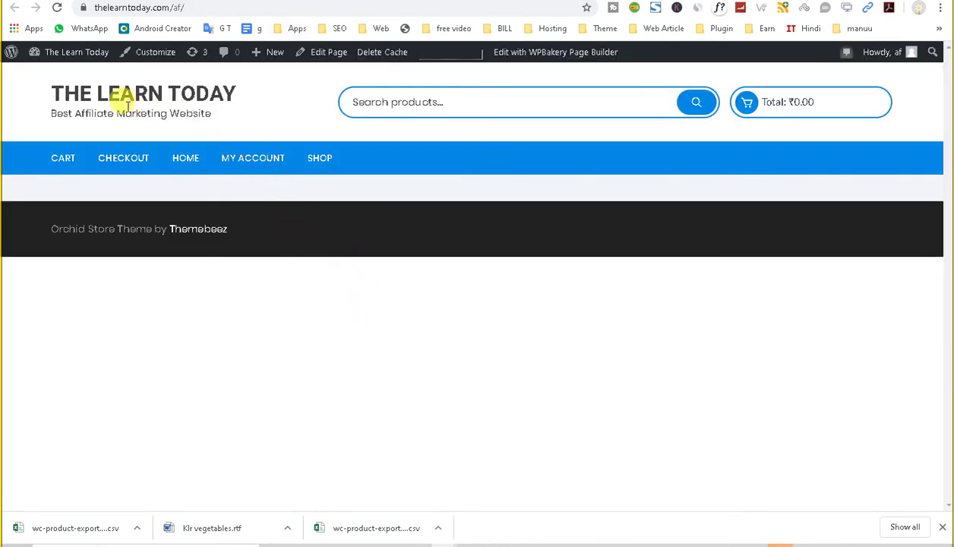
{"action": "left_click", "coordinate": [65, 96]}
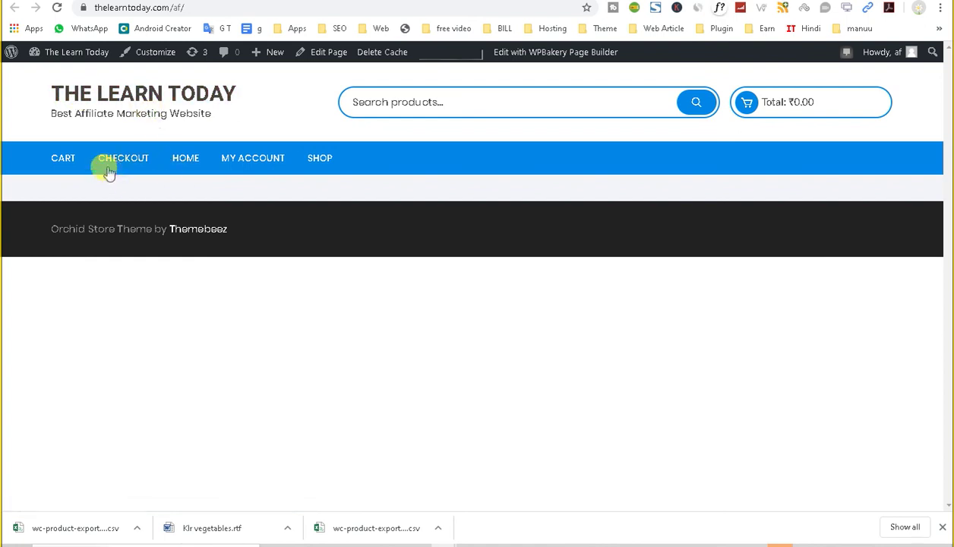
- Check the empty Cart, then the Shop page listing all 10 books
{"action": "left_click", "coordinate": [47, 158]}
{"action": "scroll", "coordinate": [228, 274], "scroll_direction": "down", "scroll_amount": 1}
{"action": "scroll", "coordinate": [243, 274], "scroll_direction": "up", "scroll_amount": 1}
{"action": "left_click", "coordinate": [314, 168]}
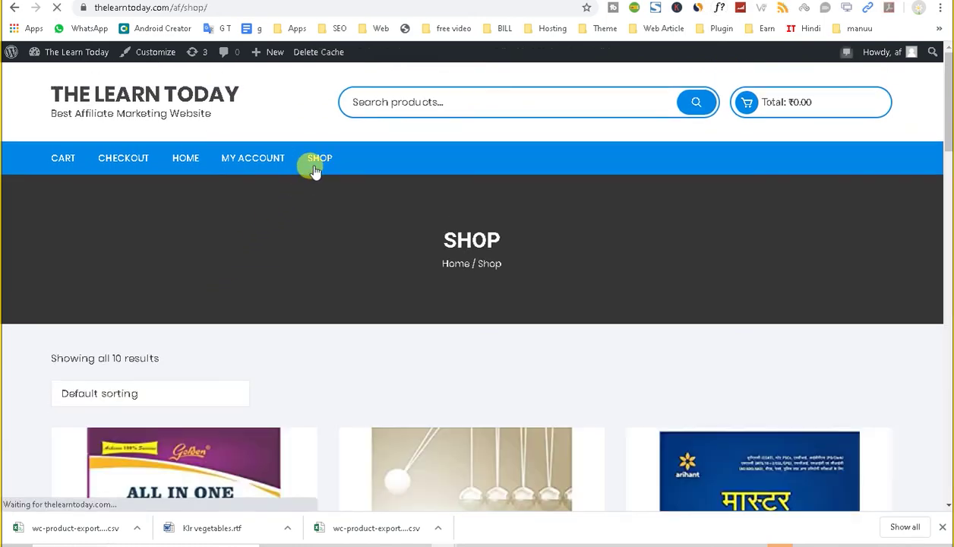
{"action": "scroll", "coordinate": [217, 281], "scroll_direction": "down", "scroll_amount": 6}
{"action": "scroll", "coordinate": [216, 281], "scroll_direction": "up", "scroll_amount": 6}
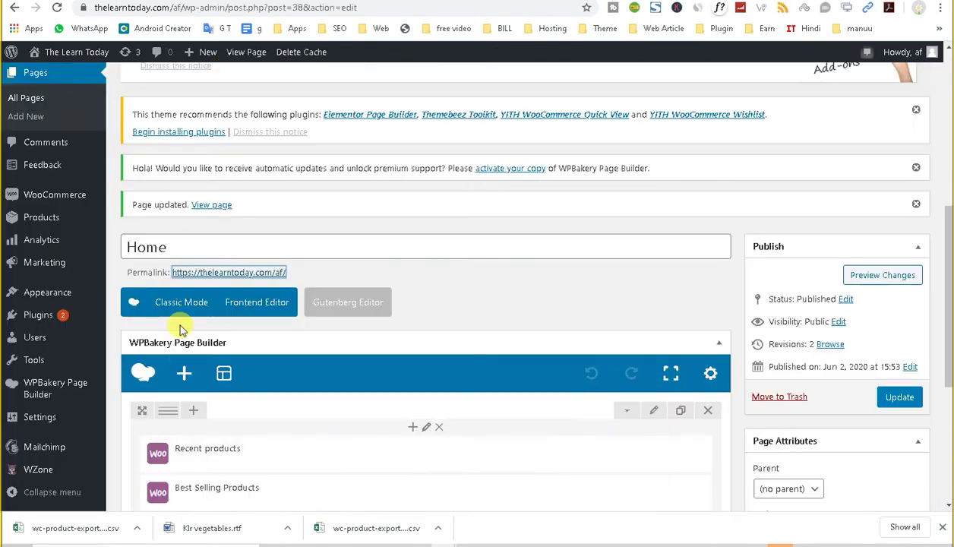
{"action": "scroll", "coordinate": [190, 365], "scroll_direction": "down", "scroll_amount": 3}
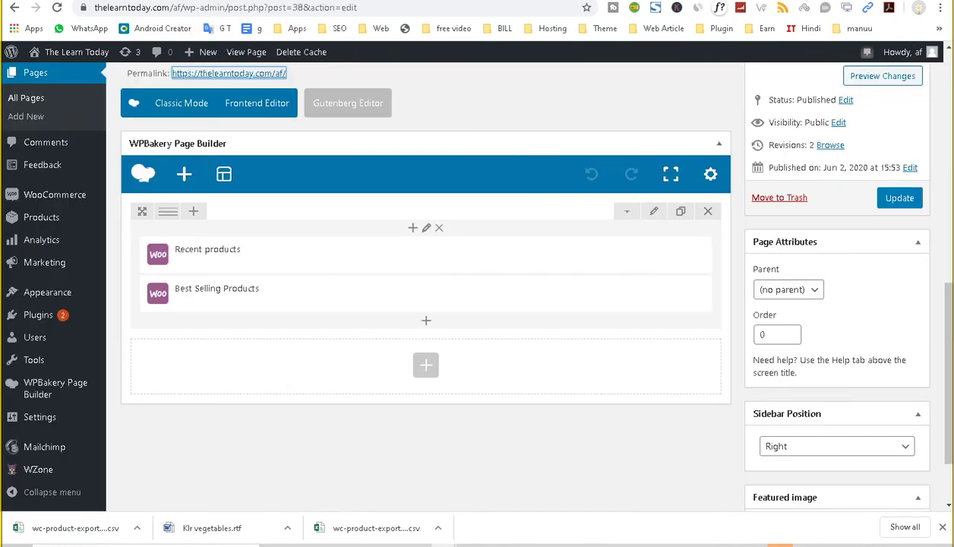
- Change the Home page's sidebar position to Fullwidth and update the page
{"action": "scroll", "coordinate": [867, 410], "scroll_direction": "down", "scroll_amount": 2}
{"action": "left_click", "coordinate": [827, 380]}
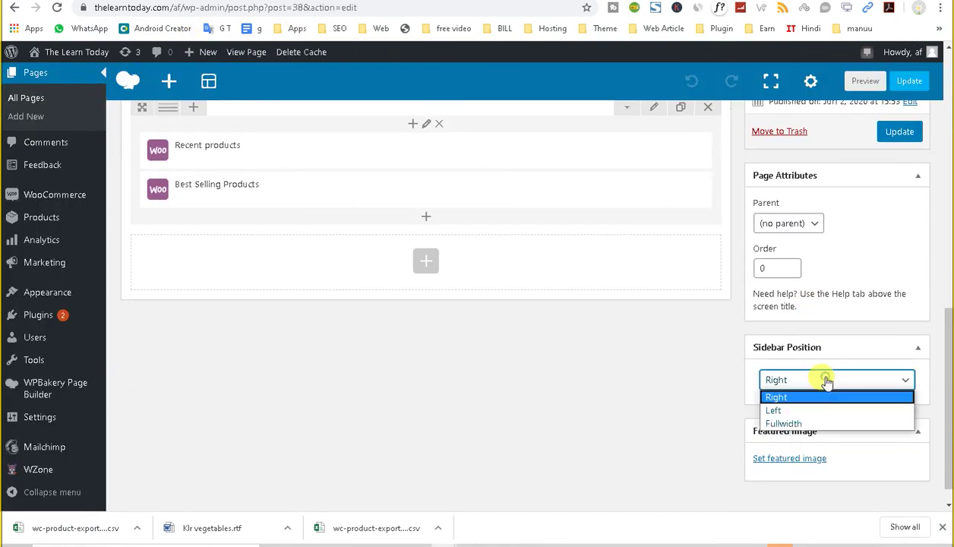
{"action": "left_click", "coordinate": [818, 423]}
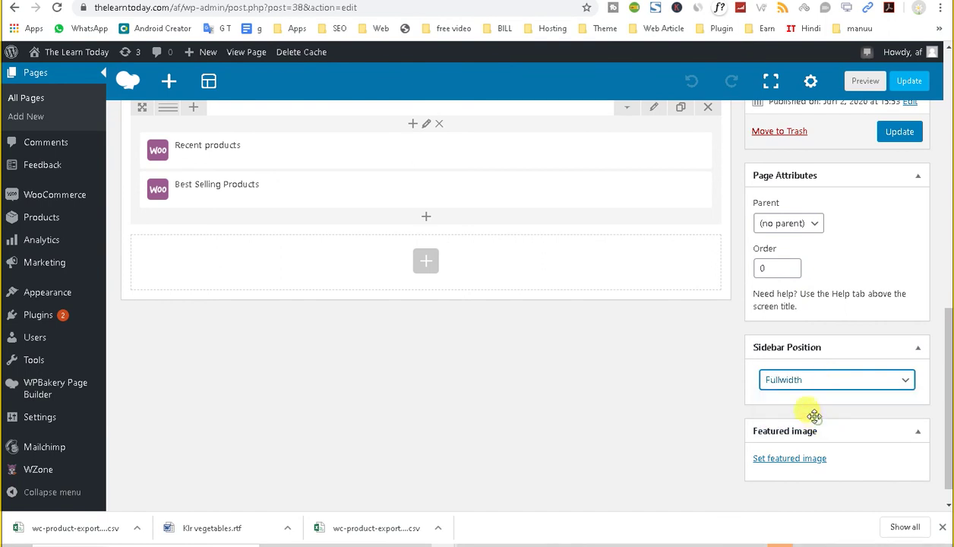
{"action": "left_click", "coordinate": [895, 141]}
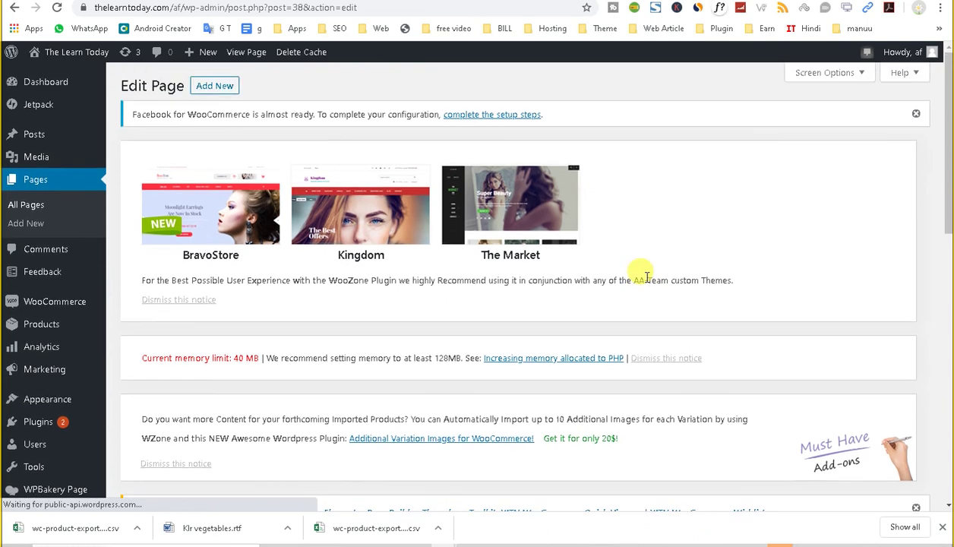
{"action": "scroll", "coordinate": [646, 275], "scroll_direction": "down", "scroll_amount": 4}
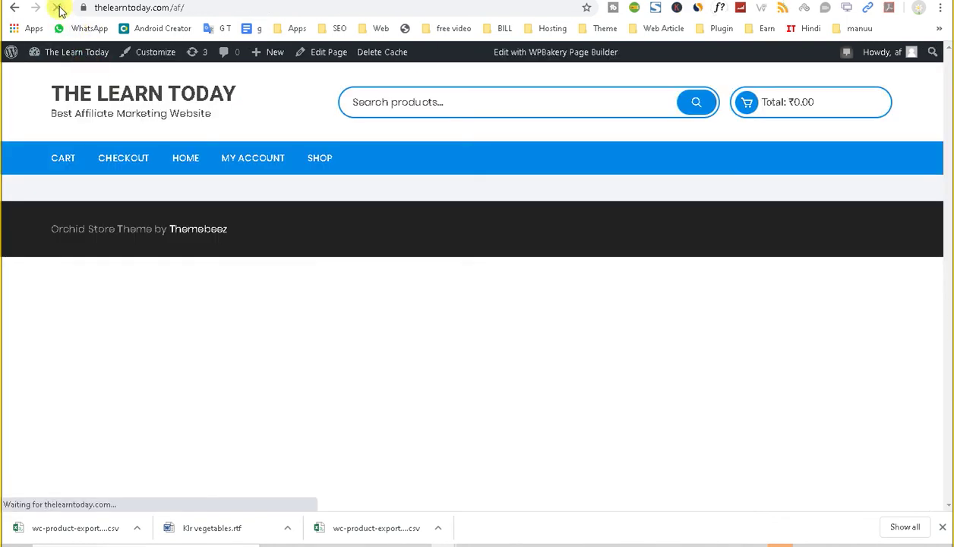
- Choose Shop as the static Homepage in Reading settings and save the changes
{"action": "left_click", "coordinate": [320, 157]}
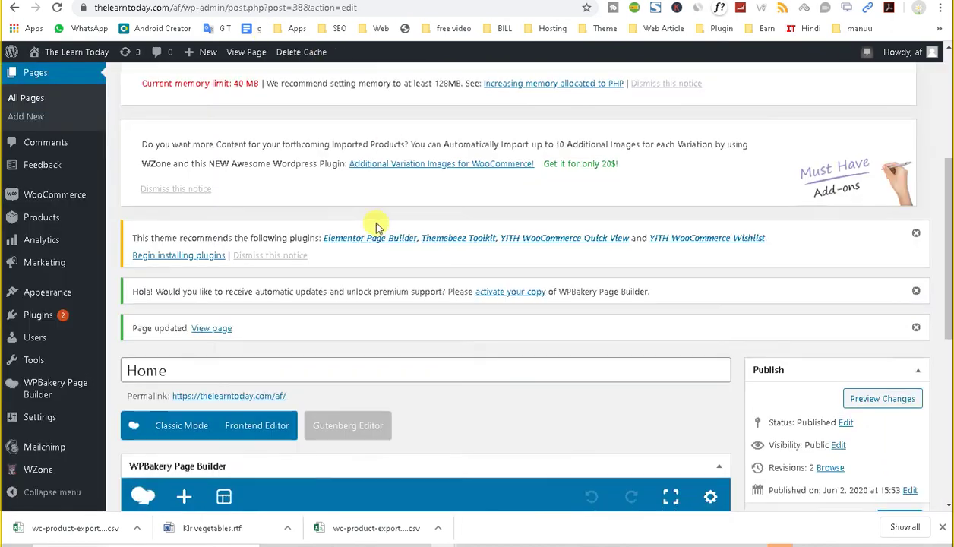
{"action": "scroll", "coordinate": [373, 225], "scroll_direction": "down", "scroll_amount": 5}
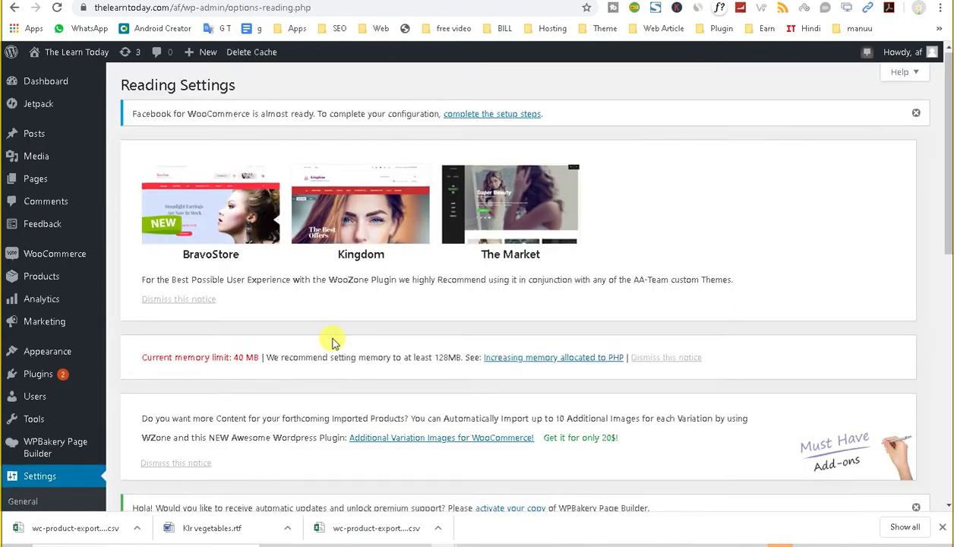
{"action": "scroll", "coordinate": [330, 341], "scroll_direction": "down", "scroll_amount": 8}
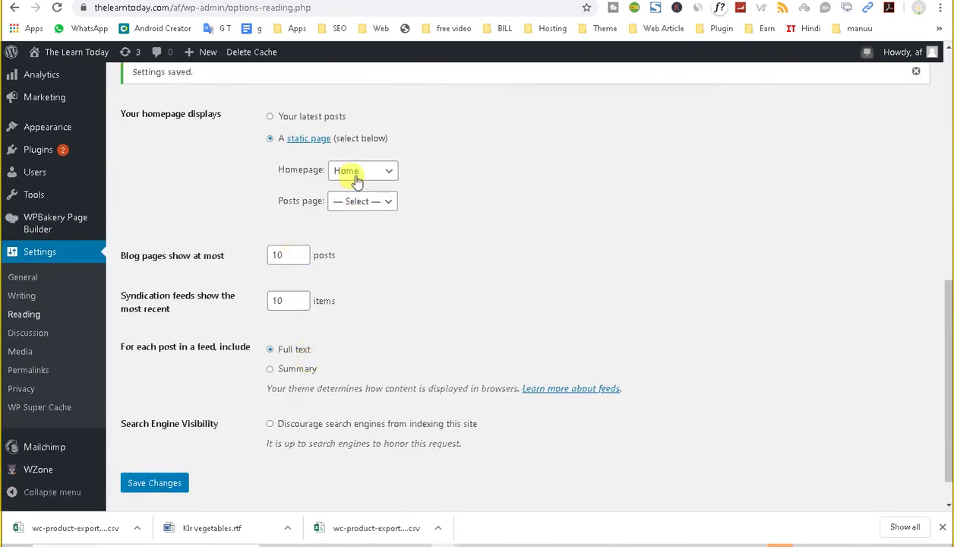
{"action": "left_click", "coordinate": [358, 172]}
{"action": "left_click", "coordinate": [356, 253]}
{"action": "scroll", "coordinate": [122, 422], "scroll_direction": "down", "scroll_amount": 1}
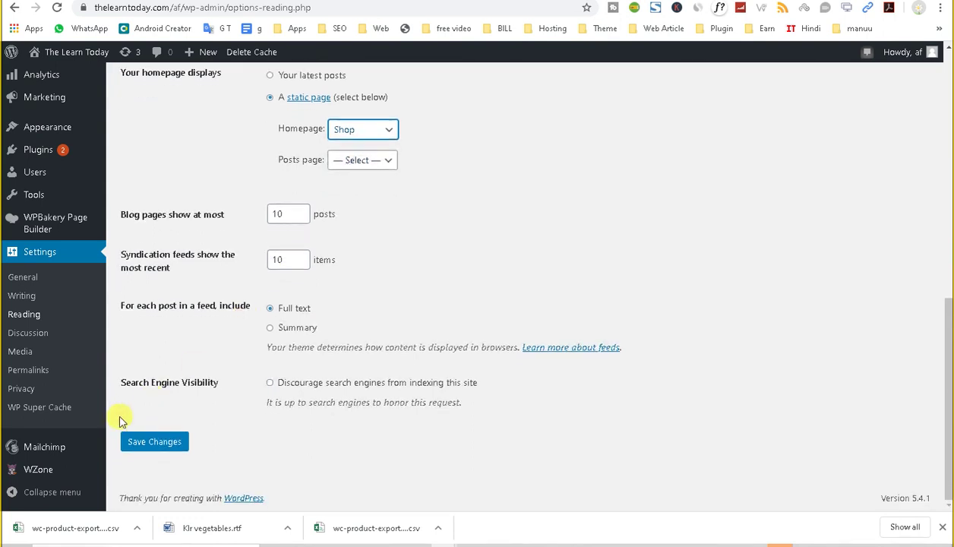
{"action": "left_click", "coordinate": [140, 445]}
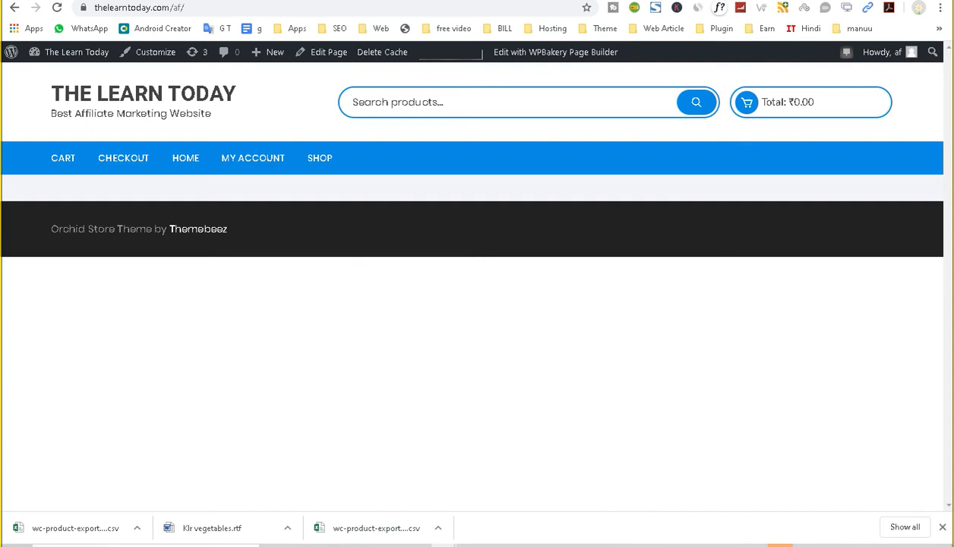
{"action": "left_click", "coordinate": [57, 7]}
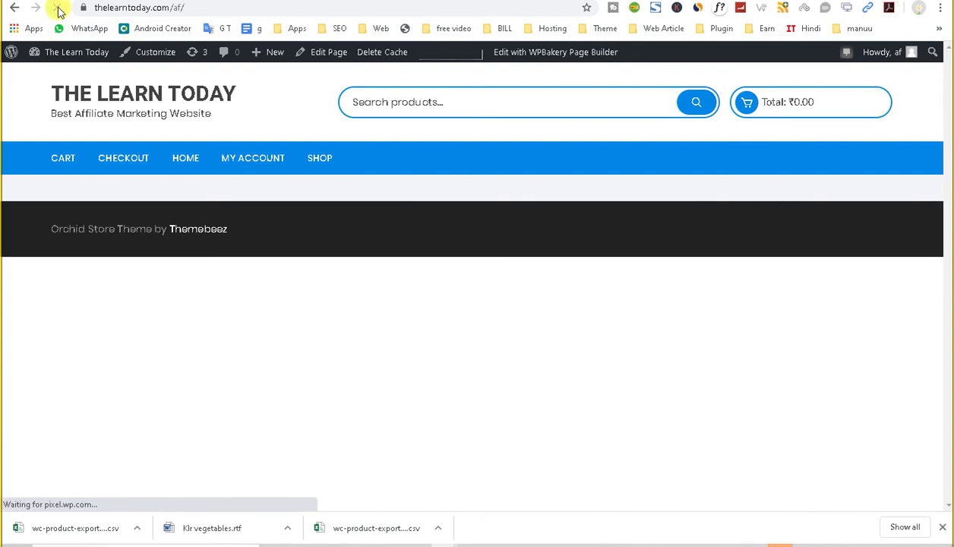
{"action": "left_click", "coordinate": [64, 156]}
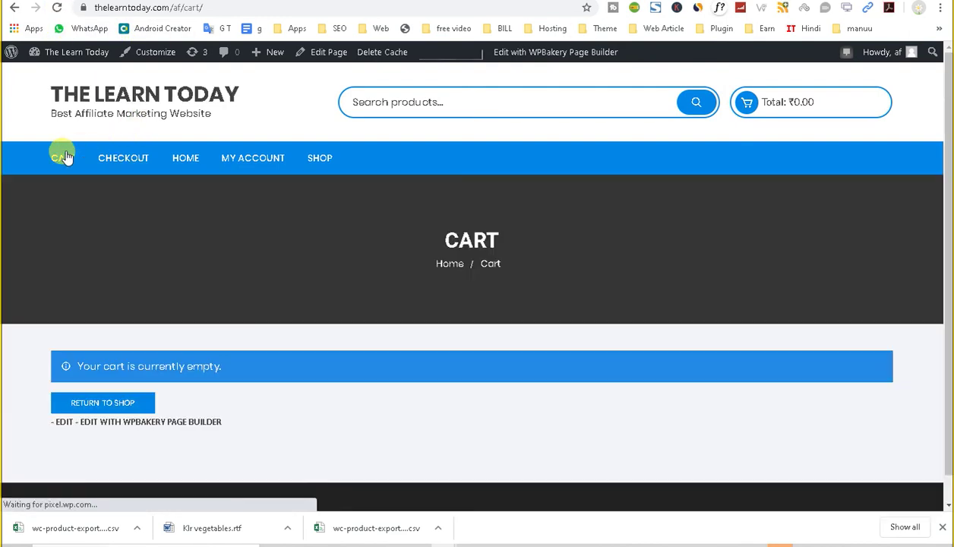
{"action": "left_click", "coordinate": [99, 94]}
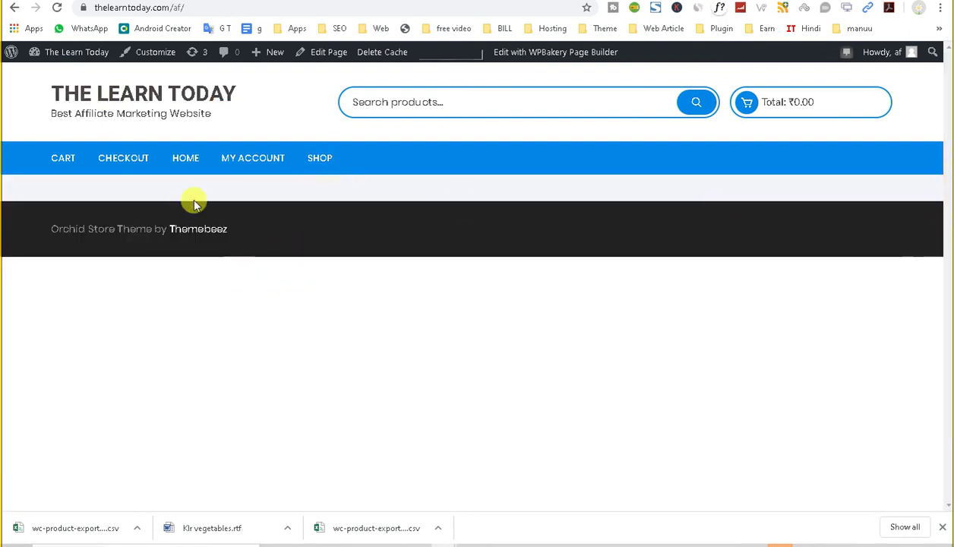
{"action": "left_click", "coordinate": [319, 164]}
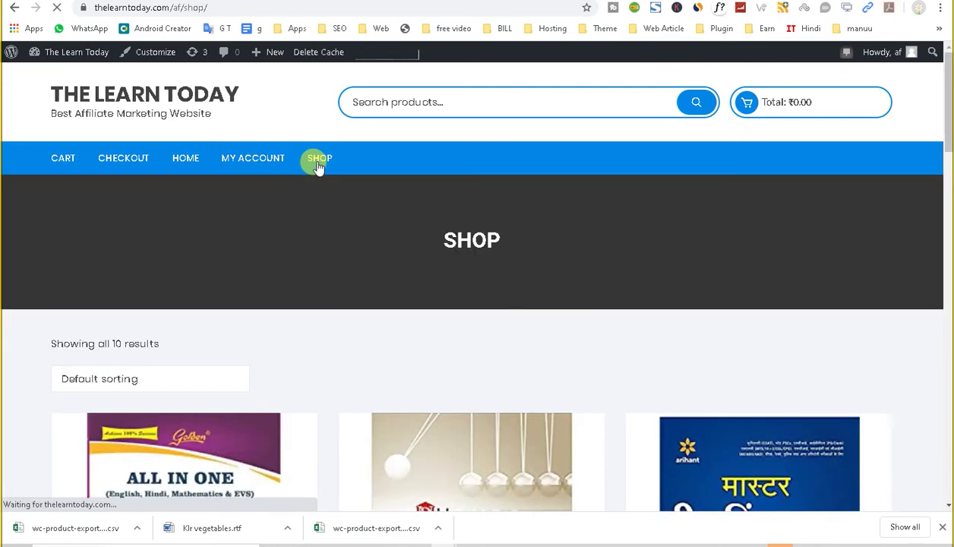
{"action": "scroll", "coordinate": [137, 350], "scroll_direction": "down", "scroll_amount": 3}
{"action": "scroll", "coordinate": [130, 351], "scroll_direction": "up", "scroll_amount": 1}
{"action": "scroll", "coordinate": [129, 352], "scroll_direction": "down", "scroll_amount": 12}
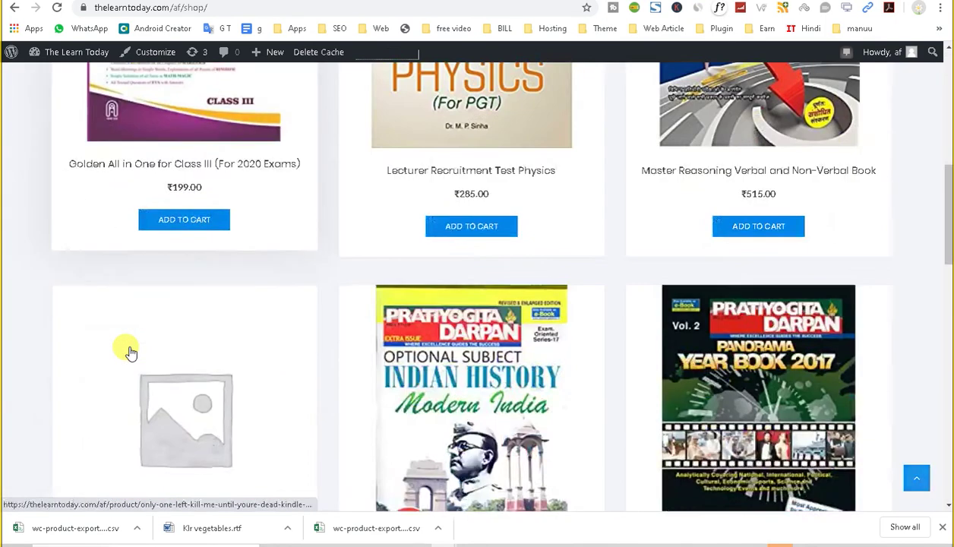
{"action": "scroll", "coordinate": [547, 395], "scroll_direction": "down", "scroll_amount": 4}
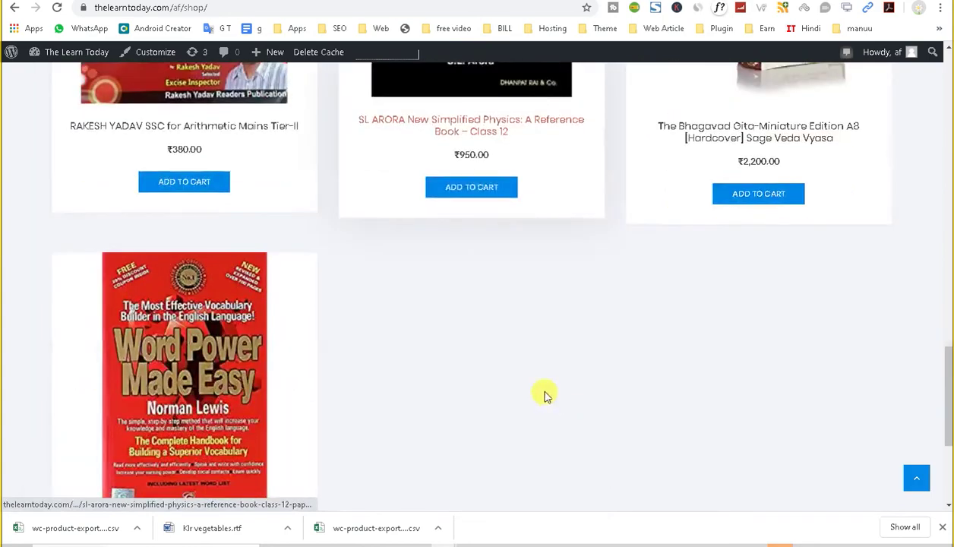
{"action": "scroll", "coordinate": [335, 345], "scroll_direction": "up", "scroll_amount": 13}
{"action": "scroll", "coordinate": [336, 345], "scroll_direction": "up", "scroll_amount": 5}
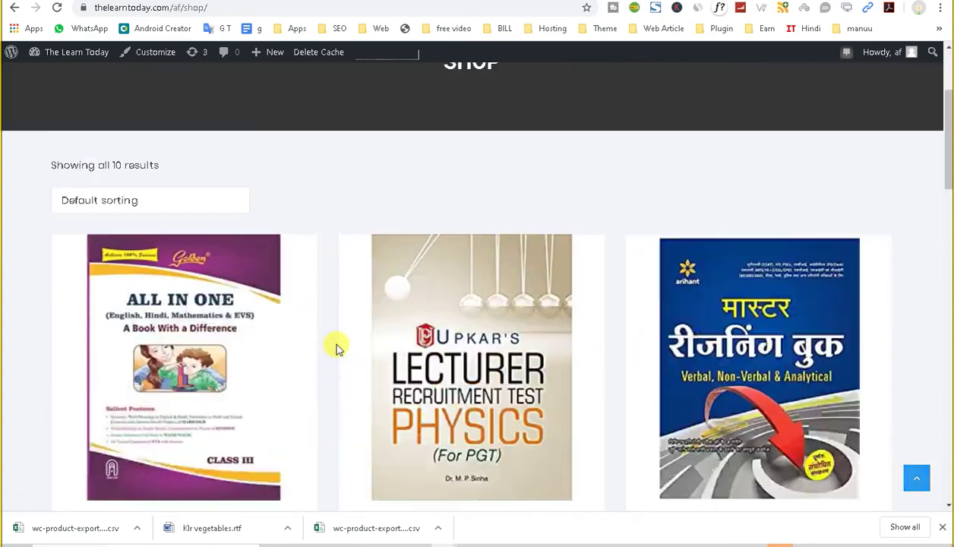
{"action": "left_click", "coordinate": [311, 92]}
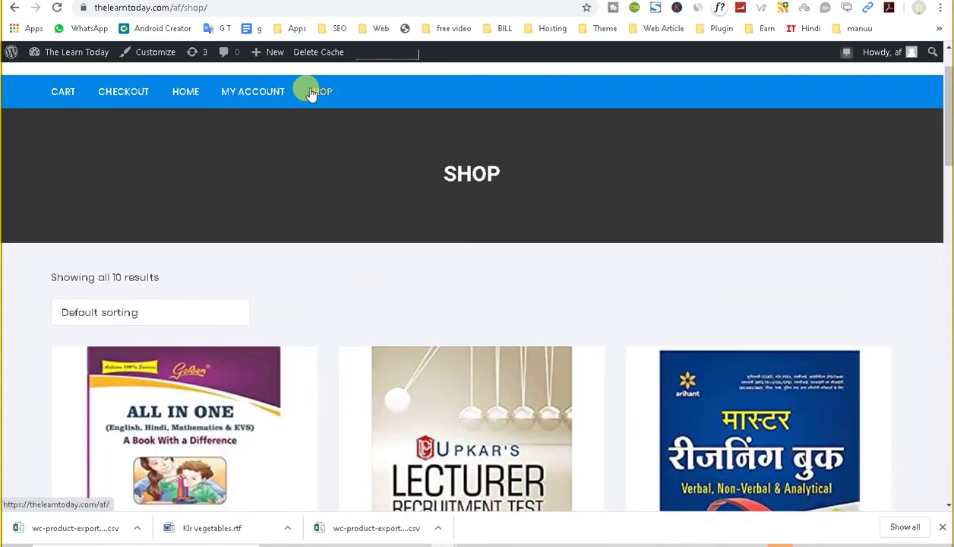
{"action": "scroll", "coordinate": [373, 365], "scroll_direction": "down", "scroll_amount": 10}
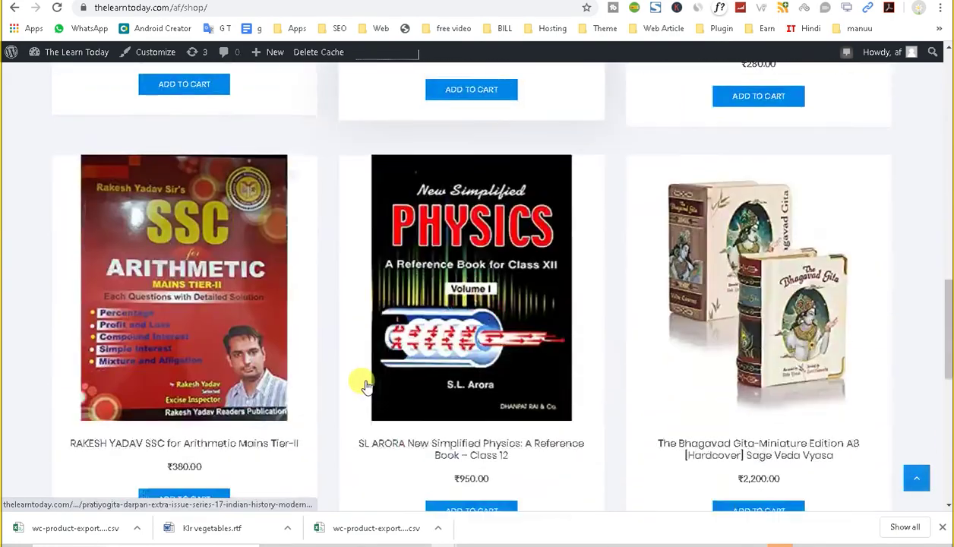
{"action": "scroll", "coordinate": [365, 387], "scroll_direction": "down", "scroll_amount": 4}
{"action": "scroll", "coordinate": [367, 396], "scroll_direction": "up", "scroll_amount": 5}
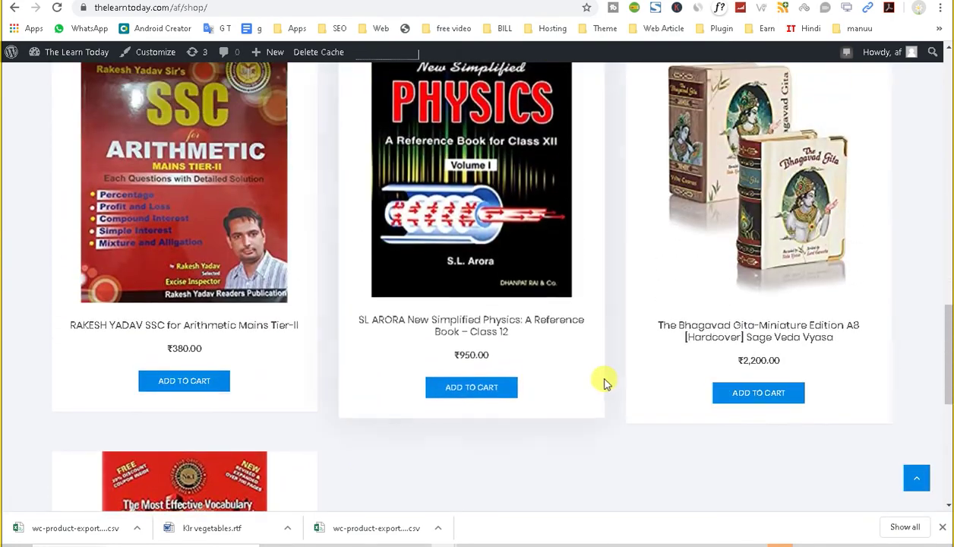
- Open Amazon.in in a new tab and search for 'learn'
{"action": "key", "text": "ctrl+t"}
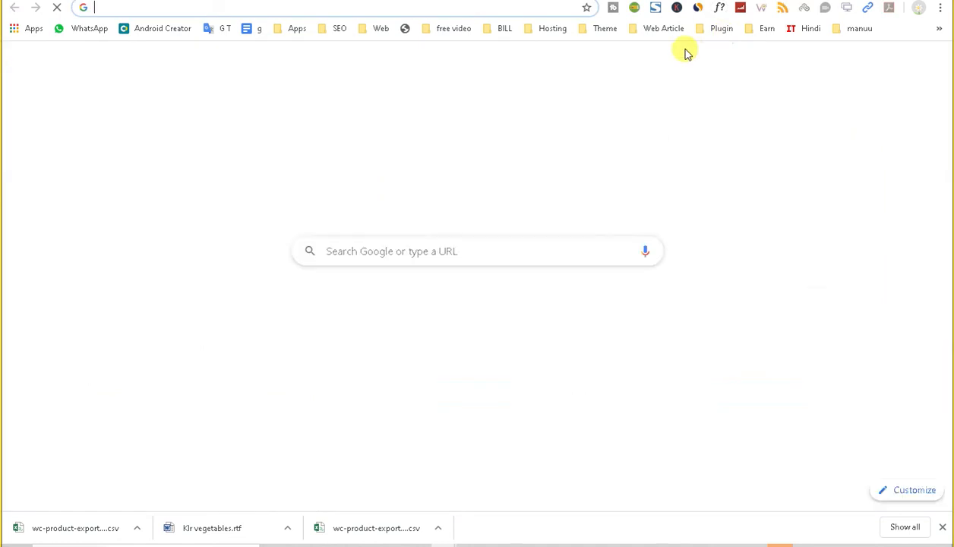
{"action": "type", "text": "ama"}
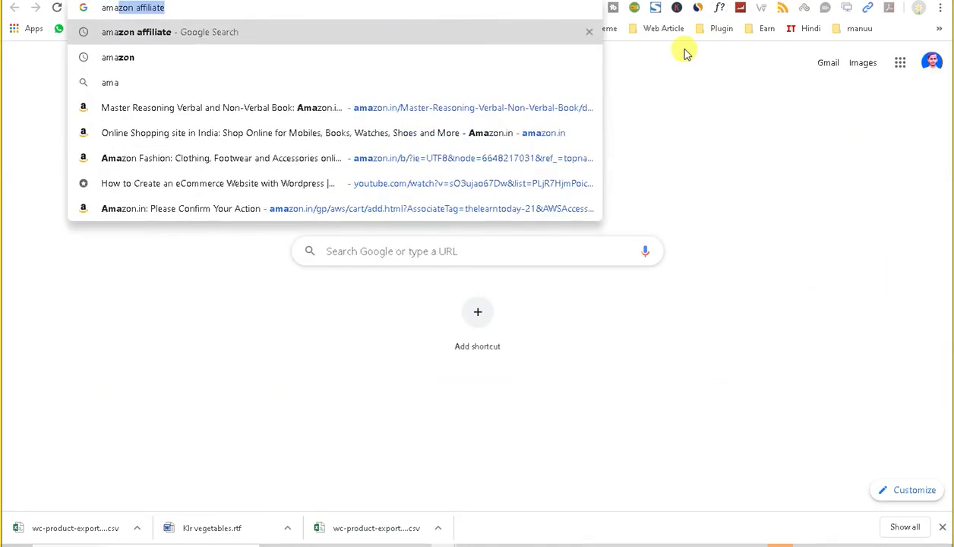
{"action": "left_click", "coordinate": [260, 111]}
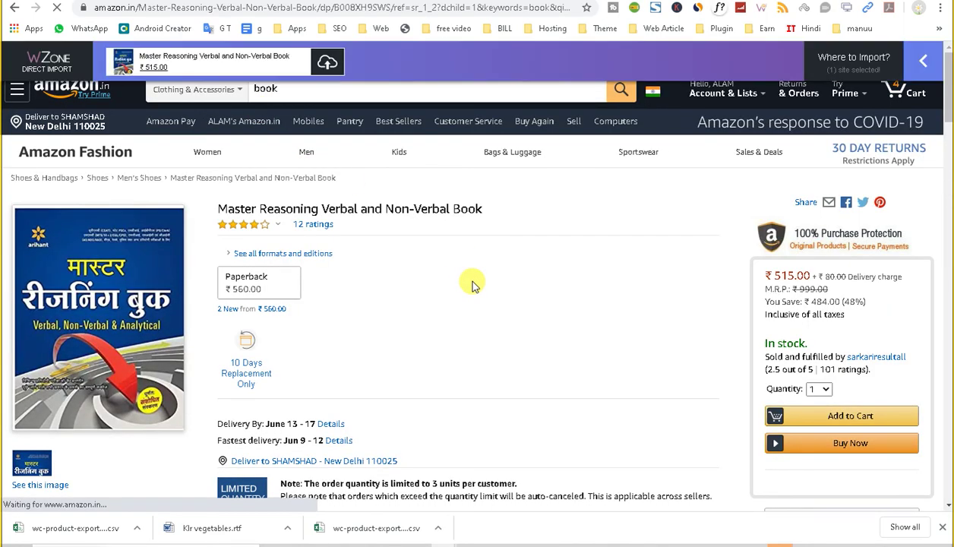
{"action": "left_click", "coordinate": [313, 93]}
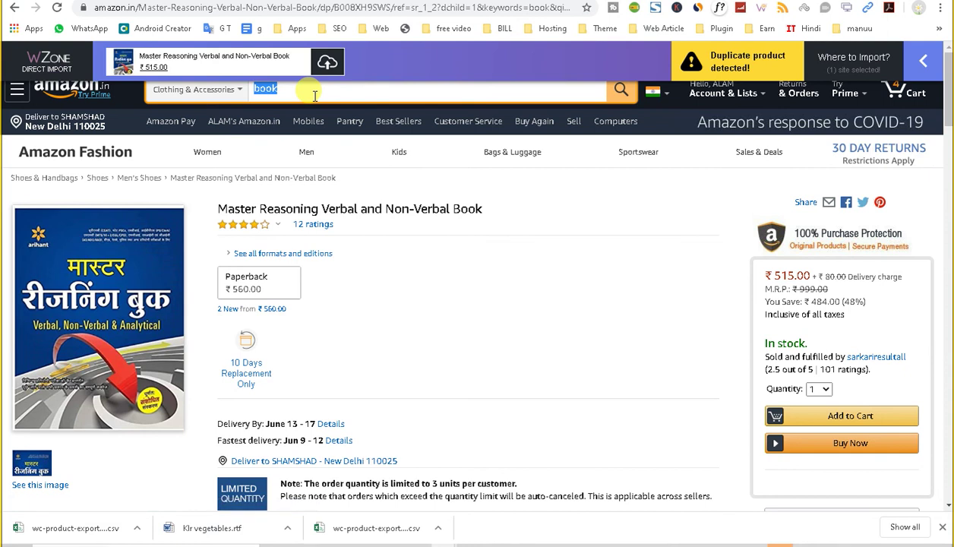
{"action": "type", "text": "learn"}
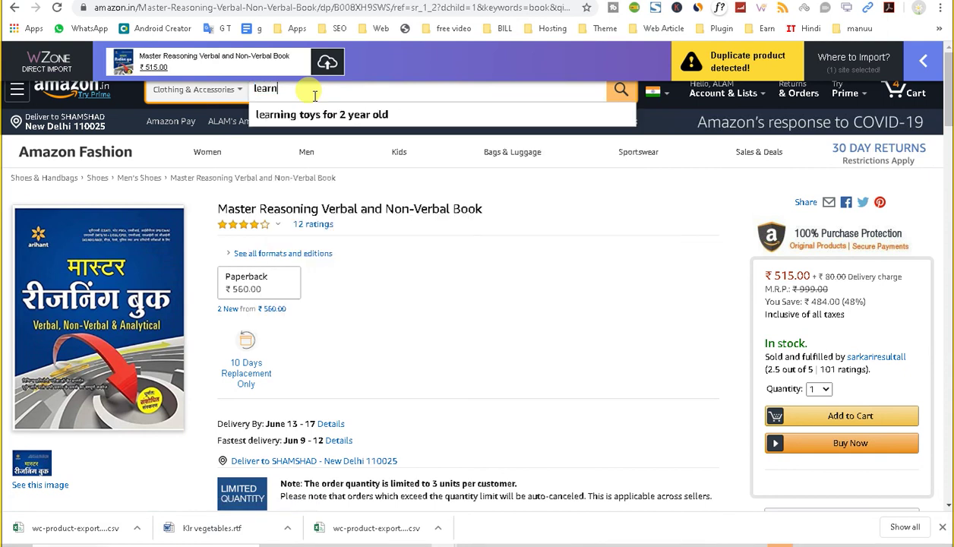
{"action": "key", "text": "Return"}
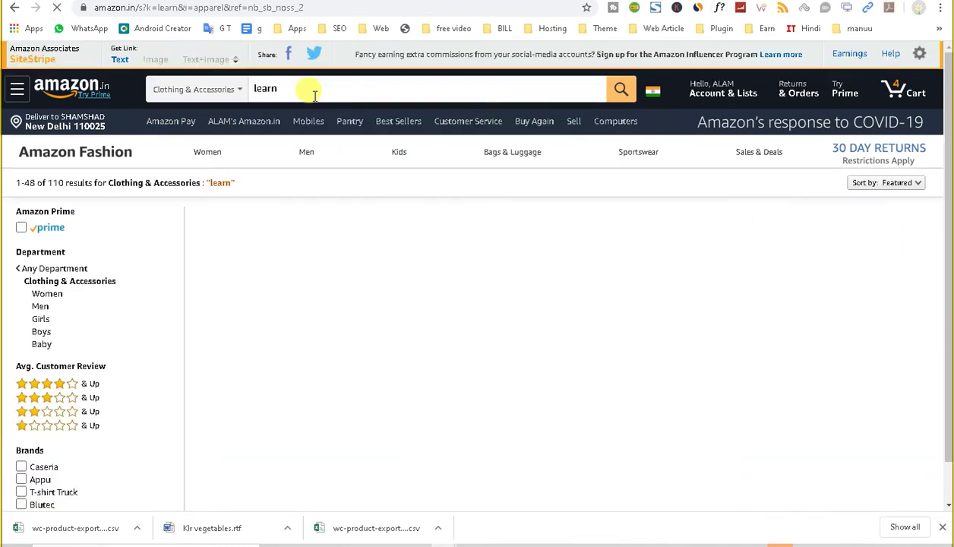
{"action": "scroll", "coordinate": [220, 422], "scroll_direction": "down", "scroll_amount": 4}
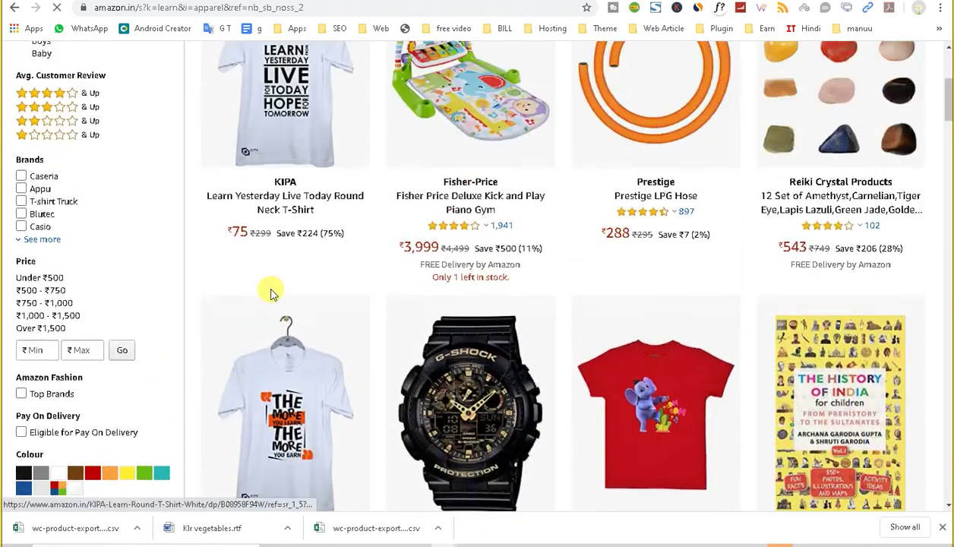
{"action": "scroll", "coordinate": [271, 292], "scroll_direction": "up", "scroll_amount": 4}
- Replace the search term with 'digital mar' and run the search
{"action": "mouse_move", "coordinate": [304, 146]}
{"action": "left_click", "coordinate": [270, 89]}
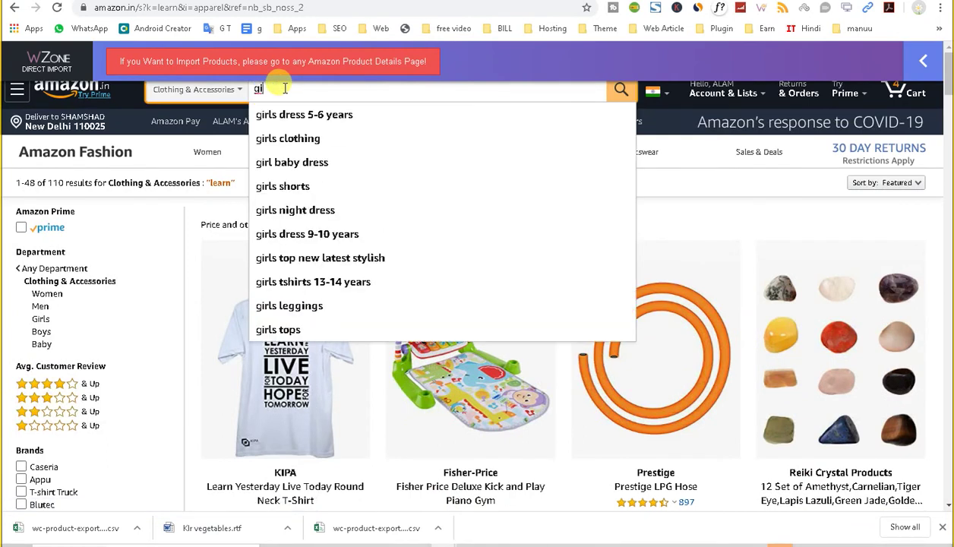
{"action": "key", "text": "BackSpace"}
{"action": "key", "text": "BackSpace"}
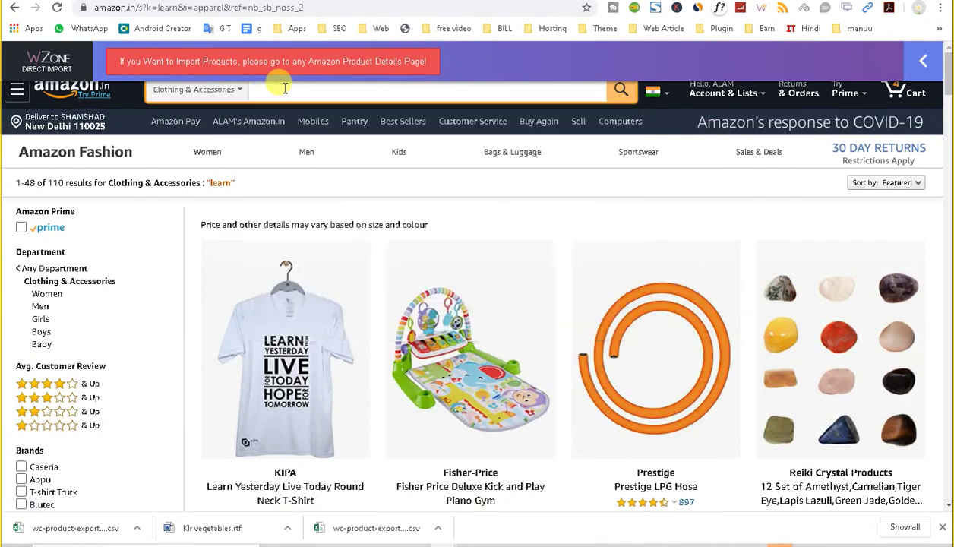
{"action": "type", "text": "digi"}
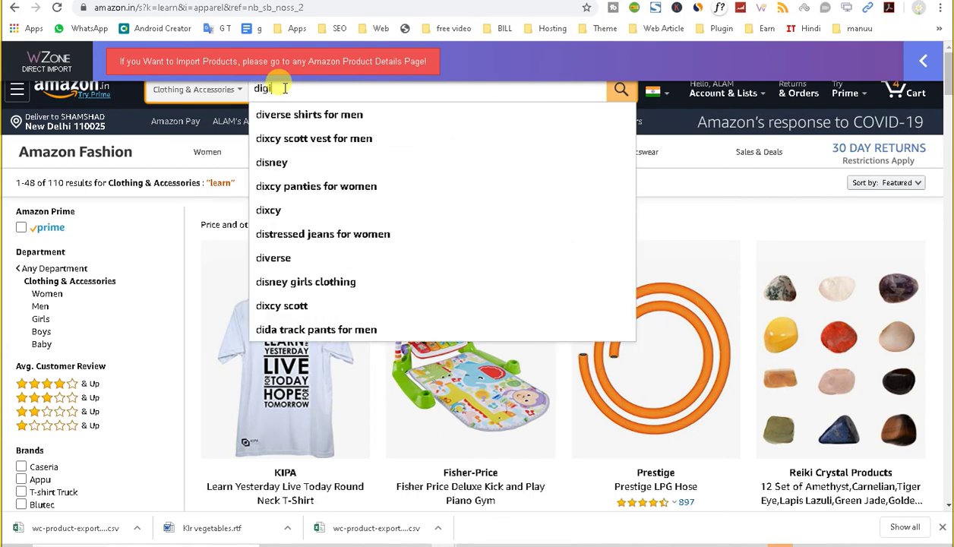
{"action": "type", "text": "tal marketing"}
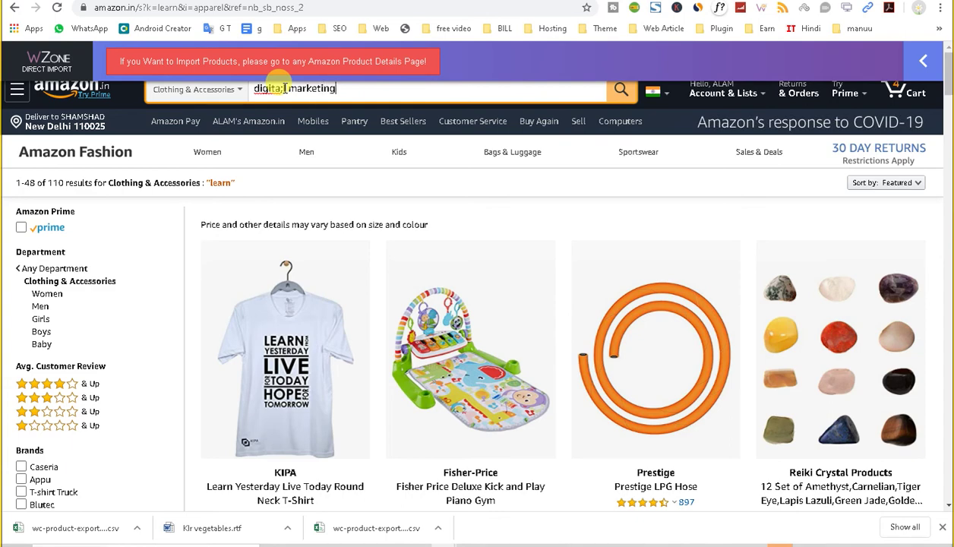
{"action": "key", "text": "Return"}
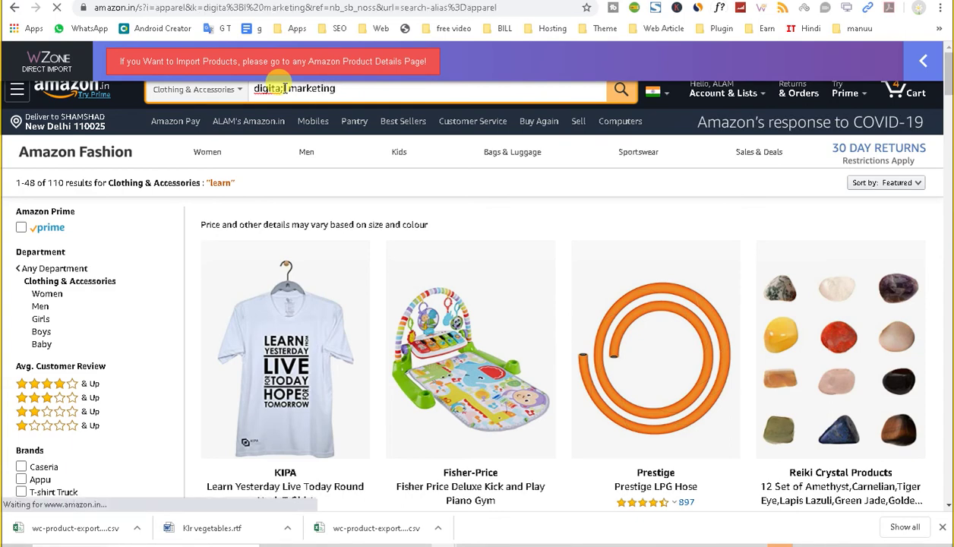
{"action": "scroll", "coordinate": [298, 143], "scroll_direction": "down", "scroll_amount": 2}
{"action": "scroll", "coordinate": [302, 147], "scroll_direction": "up", "scroll_amount": 2}
- Correct the misspelled term and pick the 'digital marketing books' suggestion
{"action": "mouse_move", "coordinate": [301, 146]}
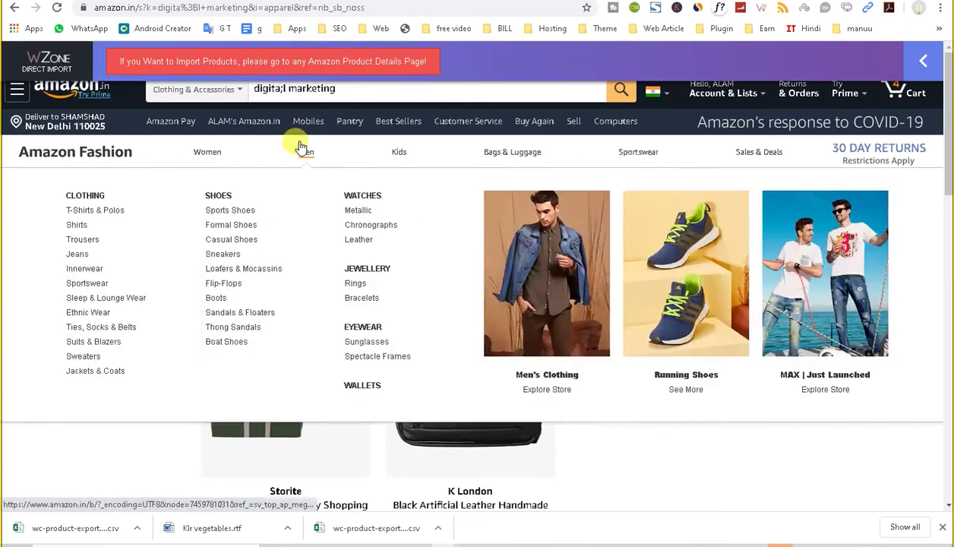
{"action": "left_click", "coordinate": [282, 89]}
{"action": "key", "text": "BackSpace"}
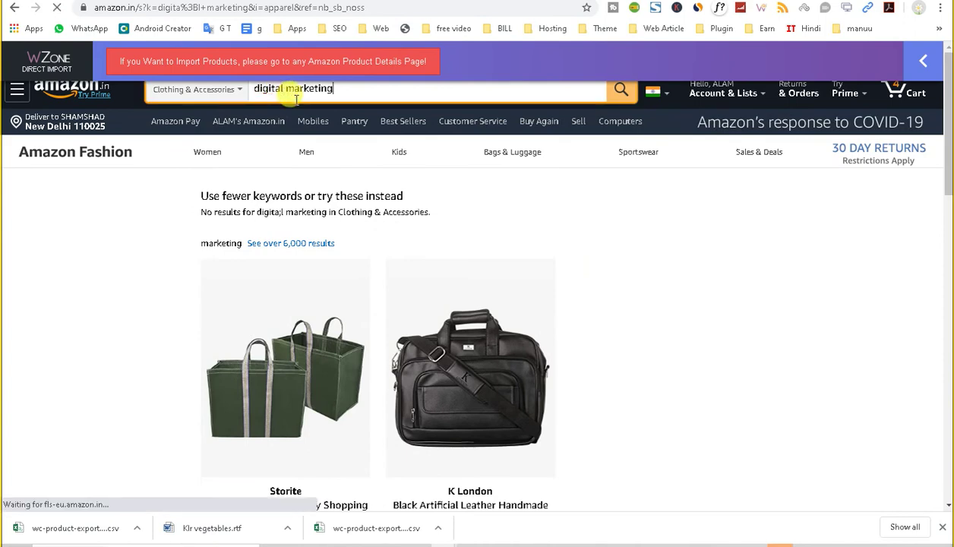
{"action": "key", "text": "Return"}
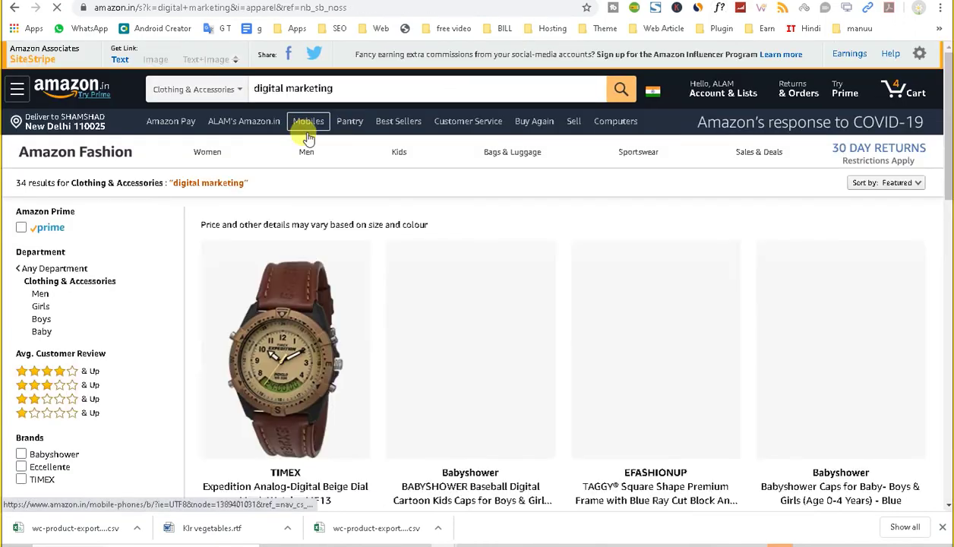
{"action": "scroll", "coordinate": [357, 288], "scroll_direction": "down", "scroll_amount": 7}
{"action": "scroll", "coordinate": [330, 286], "scroll_direction": "up", "scroll_amount": 5}
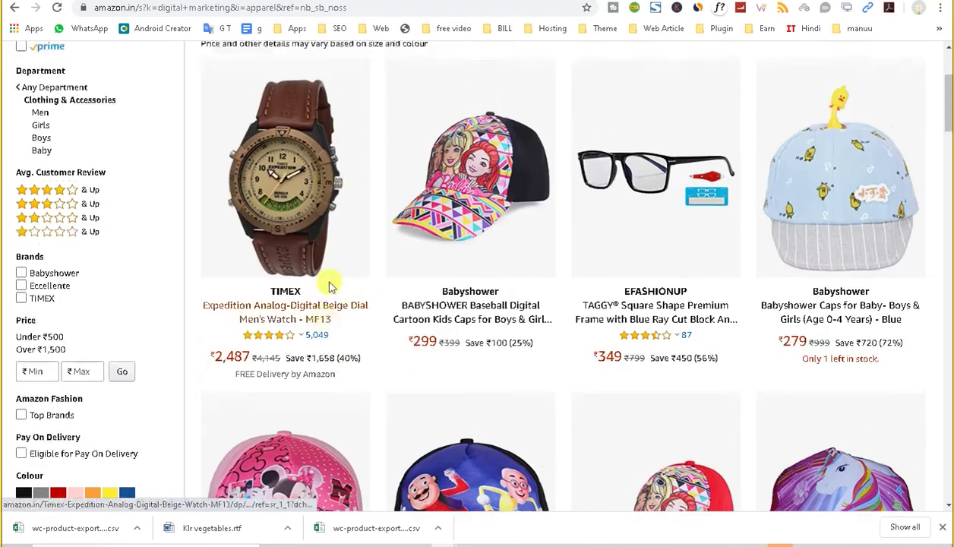
{"action": "scroll", "coordinate": [334, 198], "scroll_direction": "up", "scroll_amount": 3}
{"action": "left_click", "coordinate": [357, 90]}
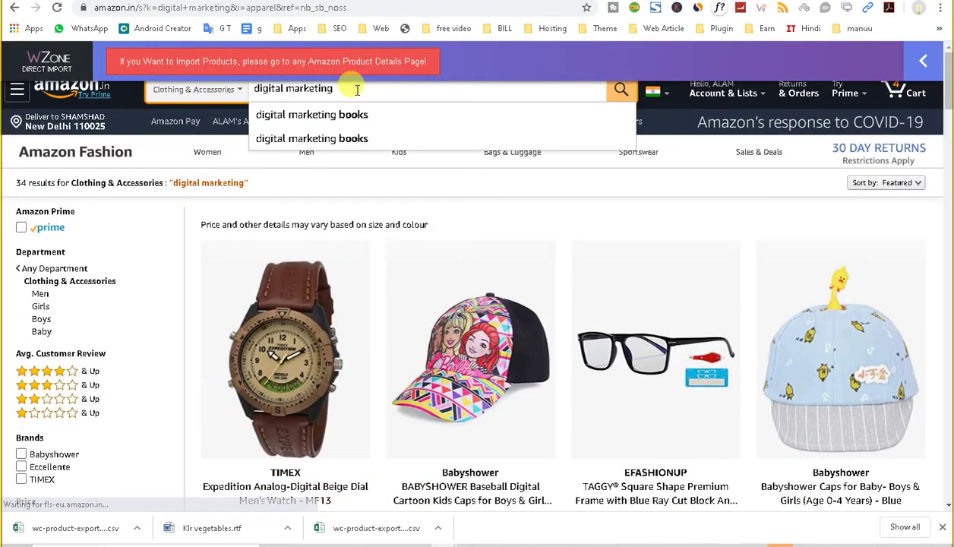
{"action": "left_click", "coordinate": [356, 116]}
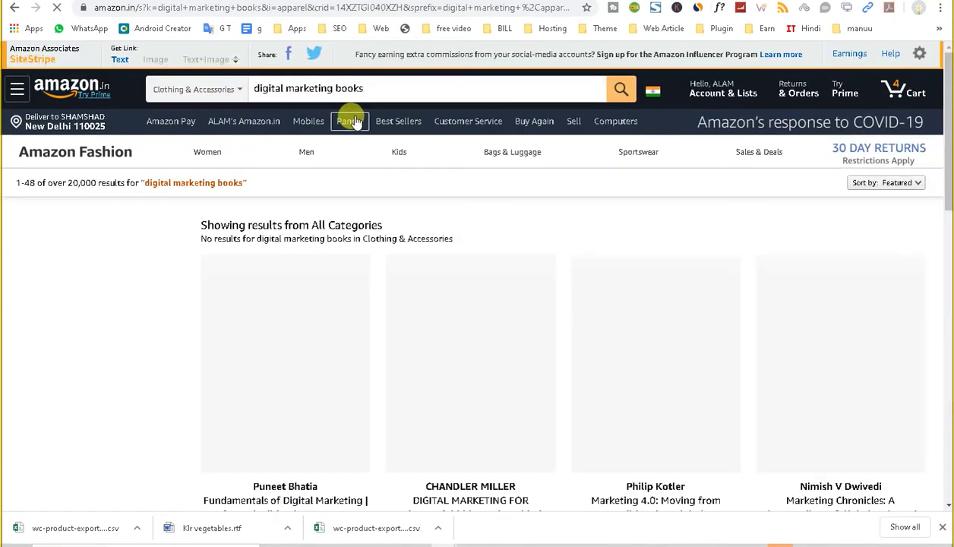
- Browse the digital marketing results and glance at the other open tabs, including Shop
{"action": "scroll", "coordinate": [450, 431], "scroll_direction": "down", "scroll_amount": 3}
{"action": "scroll", "coordinate": [450, 432], "scroll_direction": "down", "scroll_amount": 4}
{"action": "scroll", "coordinate": [332, 279], "scroll_direction": "up", "scroll_amount": 6}
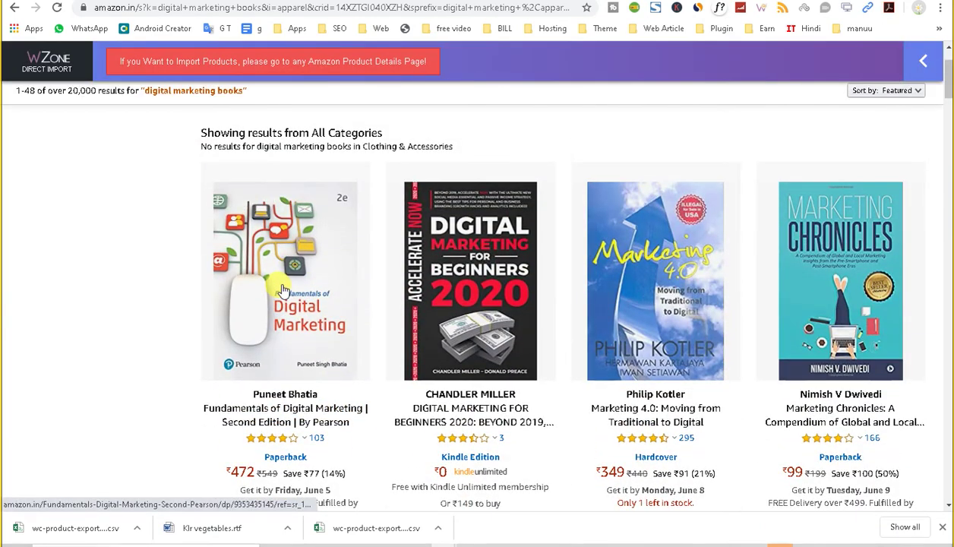
{"action": "scroll", "coordinate": [281, 291], "scroll_direction": "down", "scroll_amount": 5}
{"action": "scroll", "coordinate": [281, 291], "scroll_direction": "up", "scroll_amount": 4}
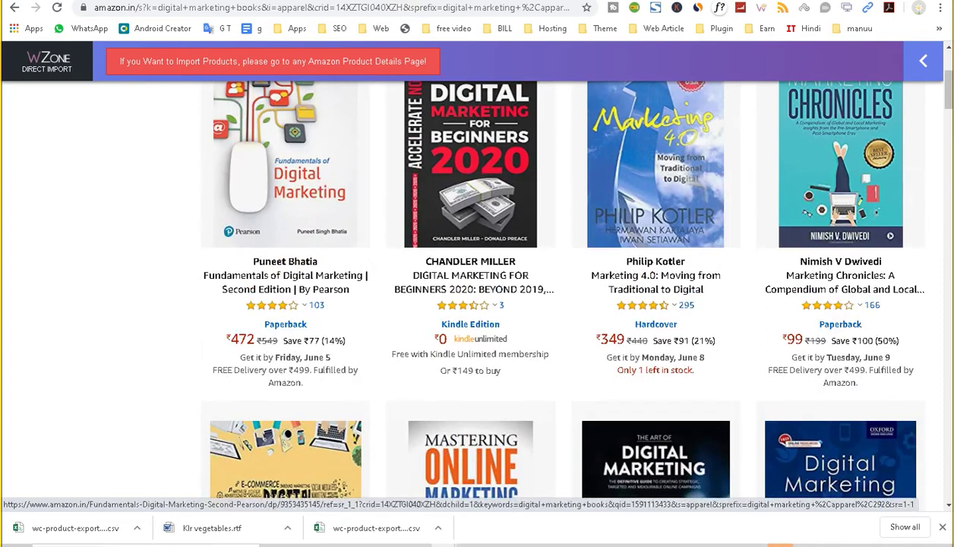
{"action": "key", "text": "ctrl+Tab"}
{"action": "key", "text": "ctrl+Tab"}
{"action": "key", "text": "ctrl+Tab"}
{"action": "key", "text": "ctrl+Tab"}
{"action": "key", "text": "ctrl+Tab"}
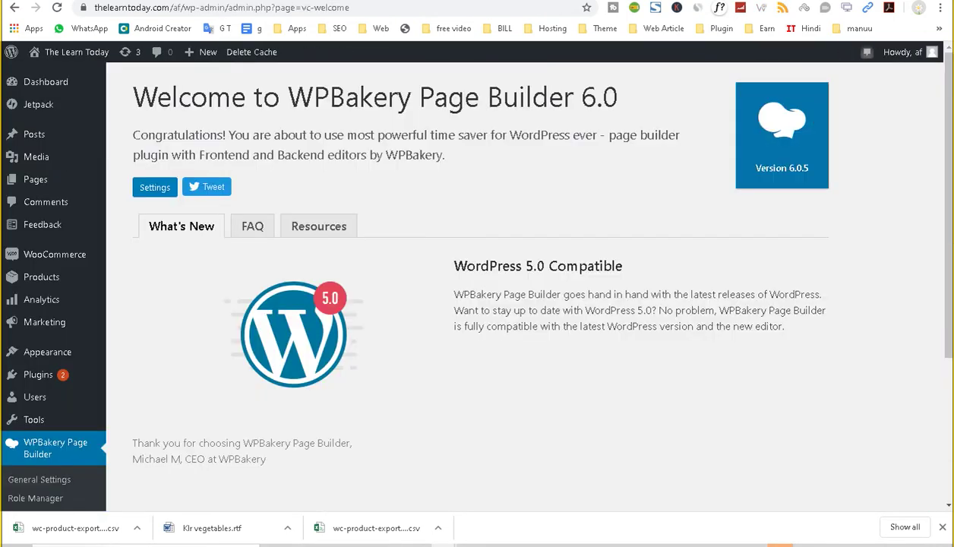
{"action": "key", "text": "ctrl+Tab"}
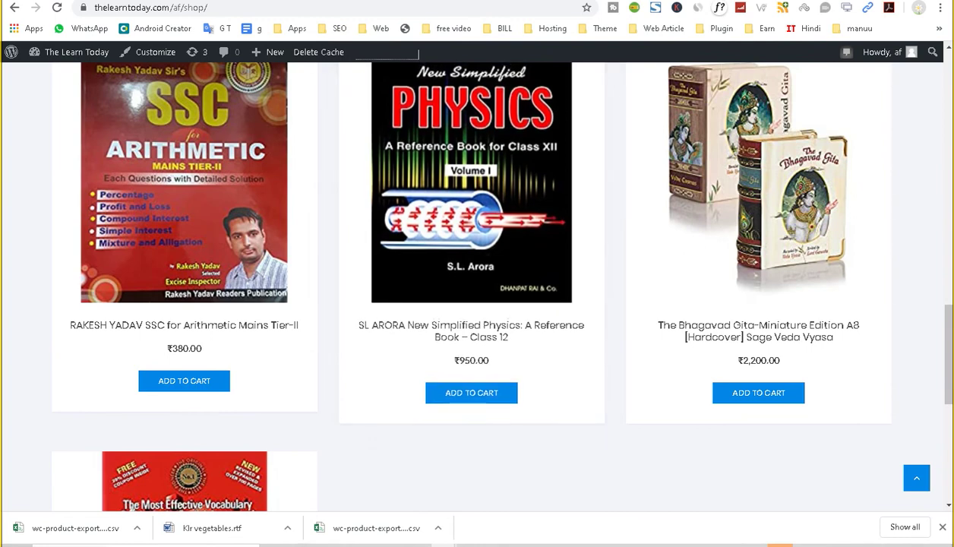
{"action": "key", "text": "ctrl+shift+Tab"}
- Open Fundamentals of Digital Marketing, Marketing 4.0, Marketing Chronicles, Digital Marketing and Mastering Online Marketing in new tabs
{"action": "right_click", "coordinate": [438, 182]}
{"action": "left_click", "coordinate": [467, 193]}
{"action": "right_click", "coordinate": [635, 180]}
{"action": "left_click", "coordinate": [642, 191]}
{"action": "right_click", "coordinate": [823, 185]}
{"action": "left_click", "coordinate": [836, 197]}
{"action": "scroll", "coordinate": [251, 383], "scroll_direction": "down", "scroll_amount": 3}
{"action": "right_click", "coordinate": [283, 325]}
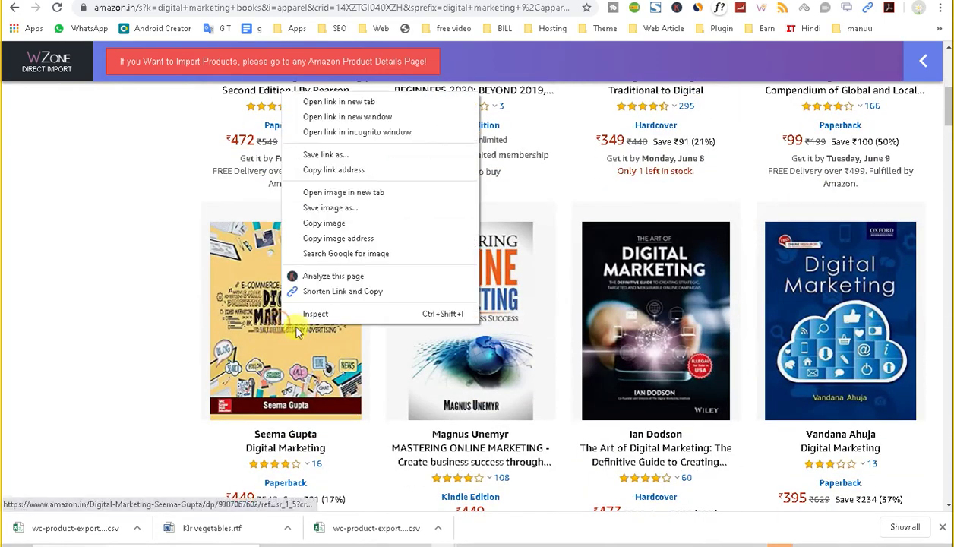
{"action": "left_click", "coordinate": [311, 101]}
{"action": "right_click", "coordinate": [437, 303]}
{"action": "left_click", "coordinate": [456, 314]}
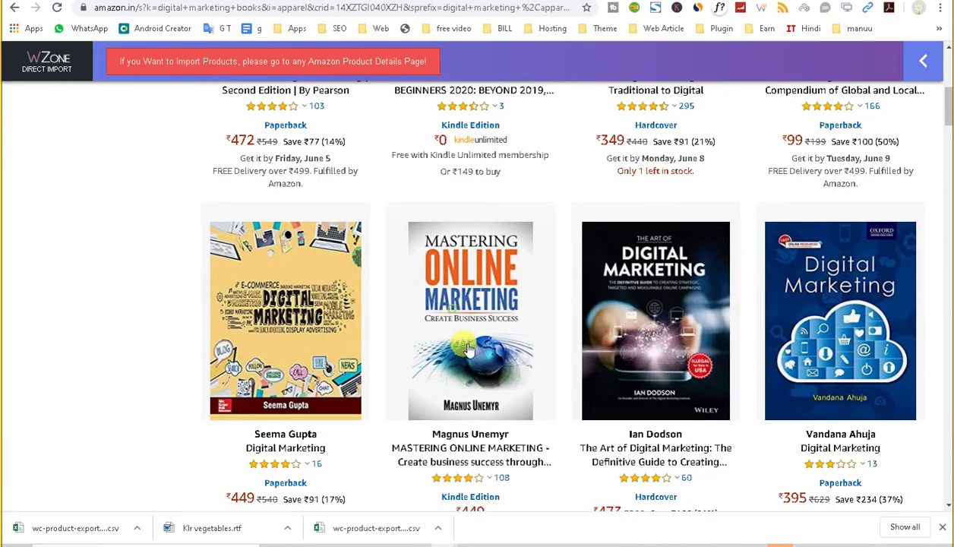
- Open the Fundamentals of Digital Marketing product page
{"action": "scroll", "coordinate": [469, 349], "scroll_direction": "up", "scroll_amount": 3}
{"action": "scroll", "coordinate": [469, 349], "scroll_direction": "down", "scroll_amount": 2}
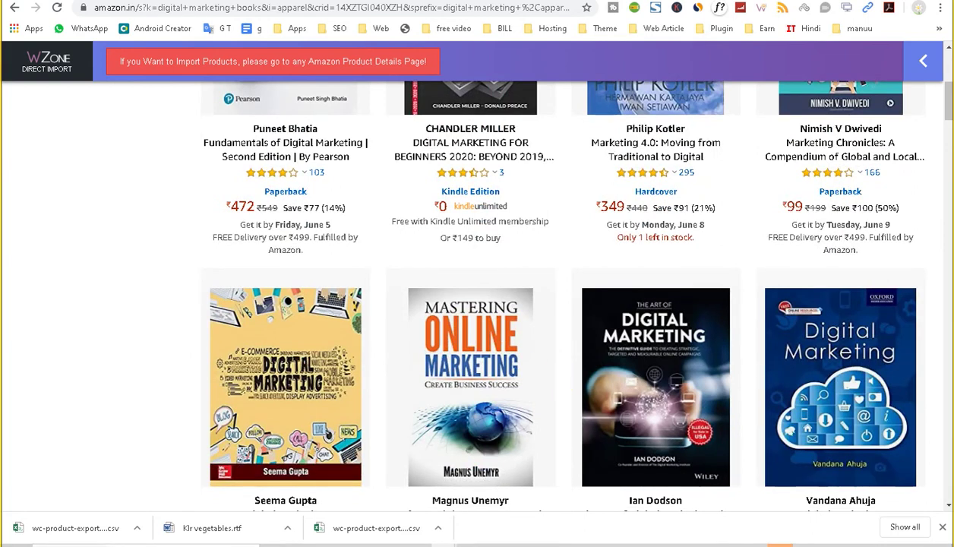
{"action": "left_click", "coordinate": [285, 143]}
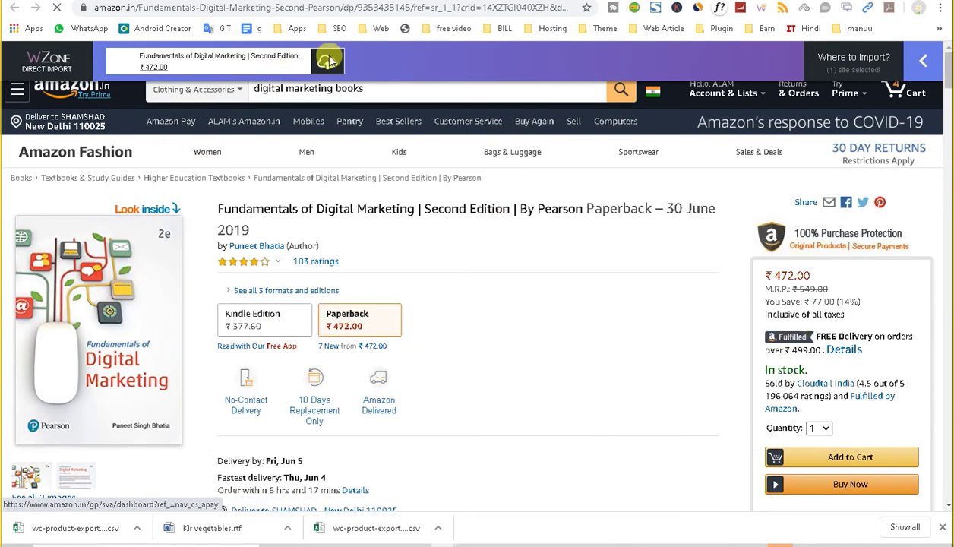
- Import Fundamentals of Digital Marketing and Marketing 4.0 into the shop via WZone
{"action": "left_click", "coordinate": [331, 65]}
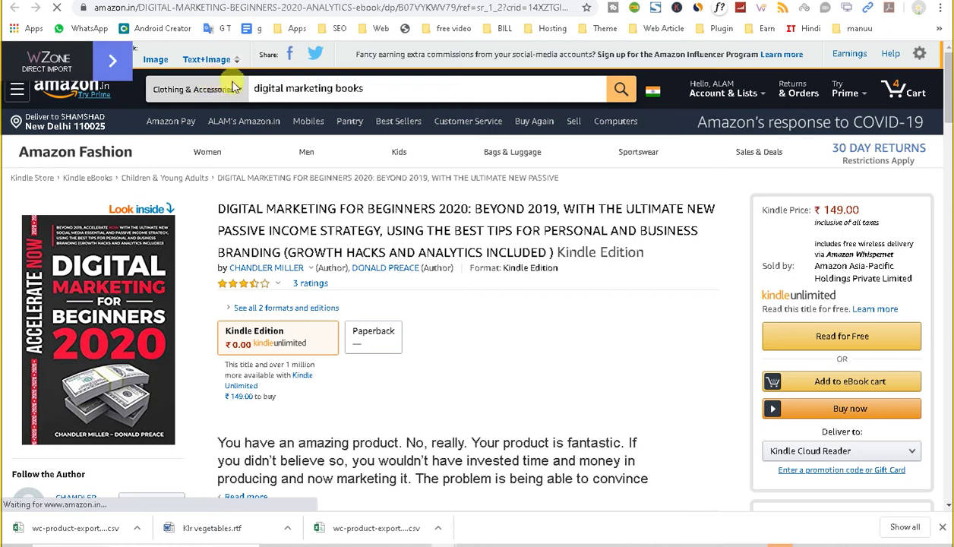
{"action": "left_click", "coordinate": [326, 62]}
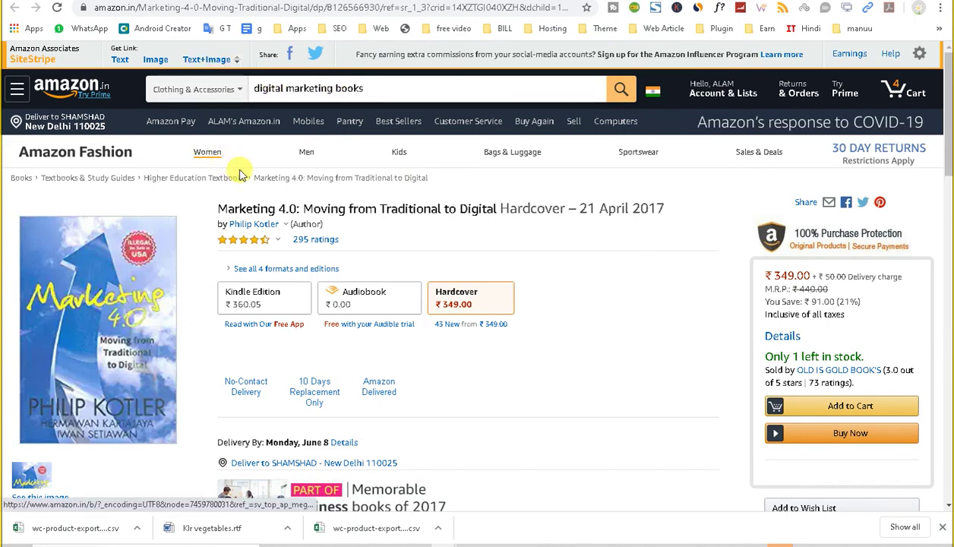
{"action": "scroll", "coordinate": [275, 185], "scroll_direction": "down", "scroll_amount": 2}
{"action": "scroll", "coordinate": [298, 198], "scroll_direction": "up", "scroll_amount": 1}
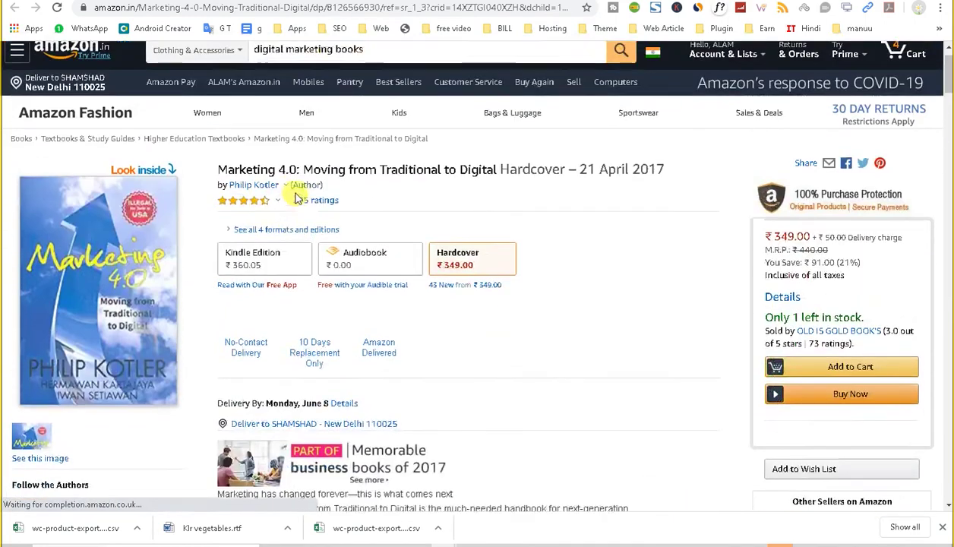
{"action": "scroll", "coordinate": [296, 197], "scroll_direction": "up", "scroll_amount": 1}
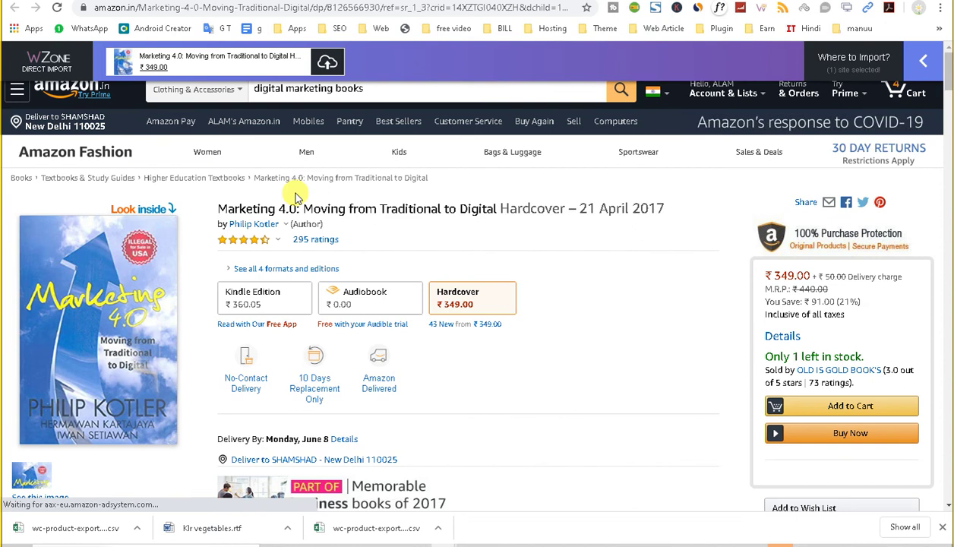
{"action": "left_click", "coordinate": [328, 63]}
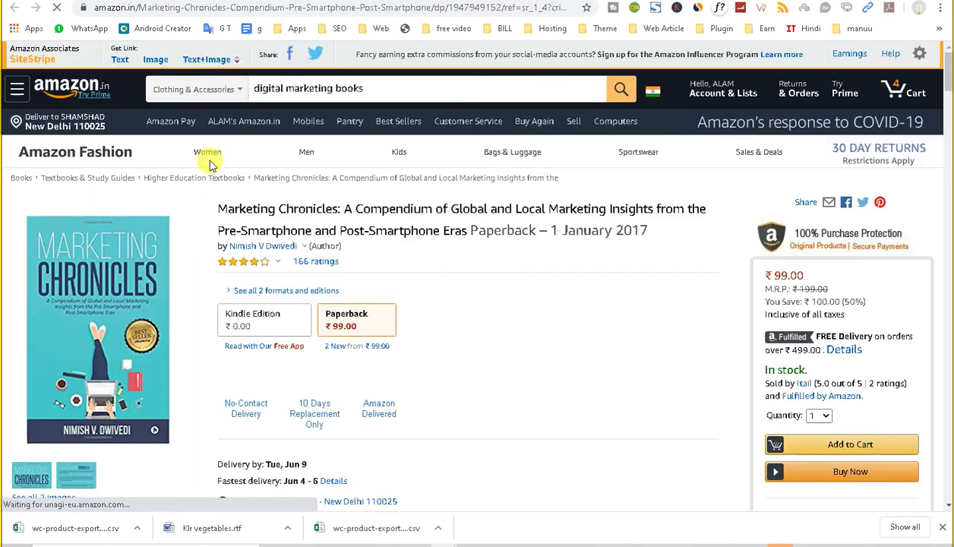
- Import Marketing Chronicles, Digital Marketing and Mastering Online Marketing, then dismiss the success message
{"action": "left_click", "coordinate": [328, 66]}
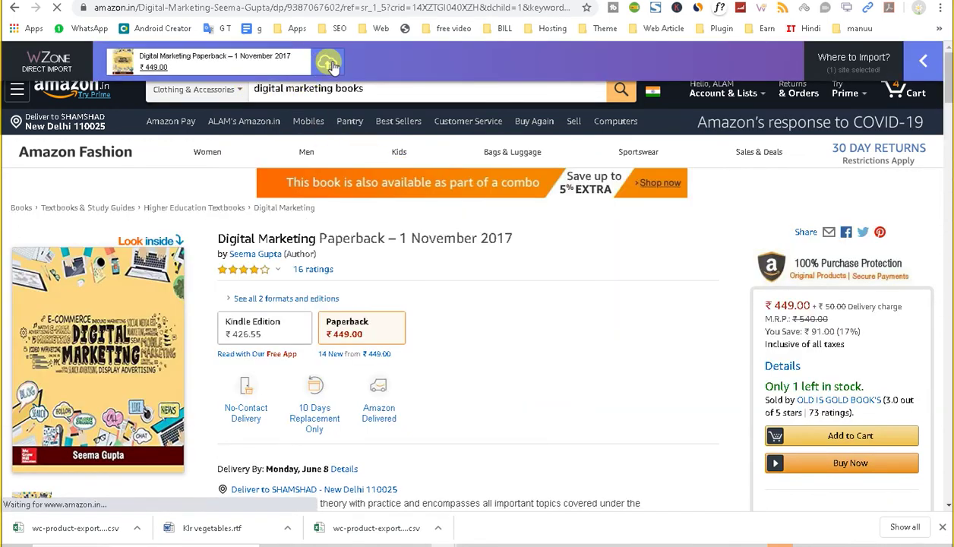
{"action": "left_click", "coordinate": [326, 64]}
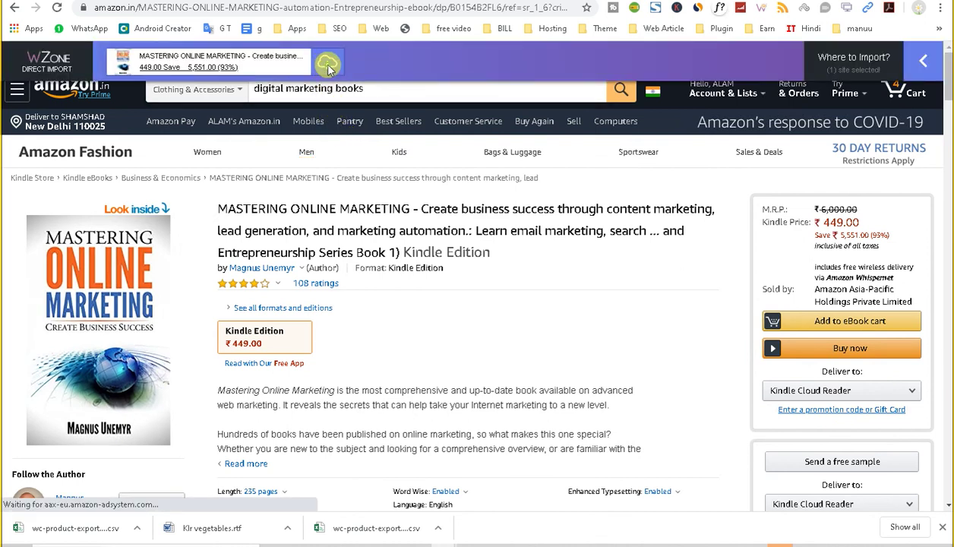
{"action": "left_click", "coordinate": [329, 66]}
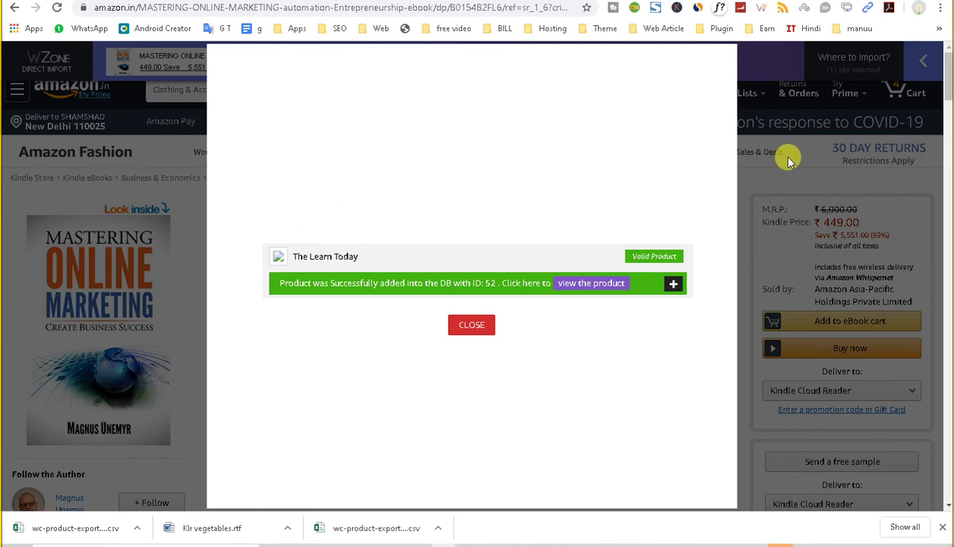
{"action": "left_click", "coordinate": [471, 325]}
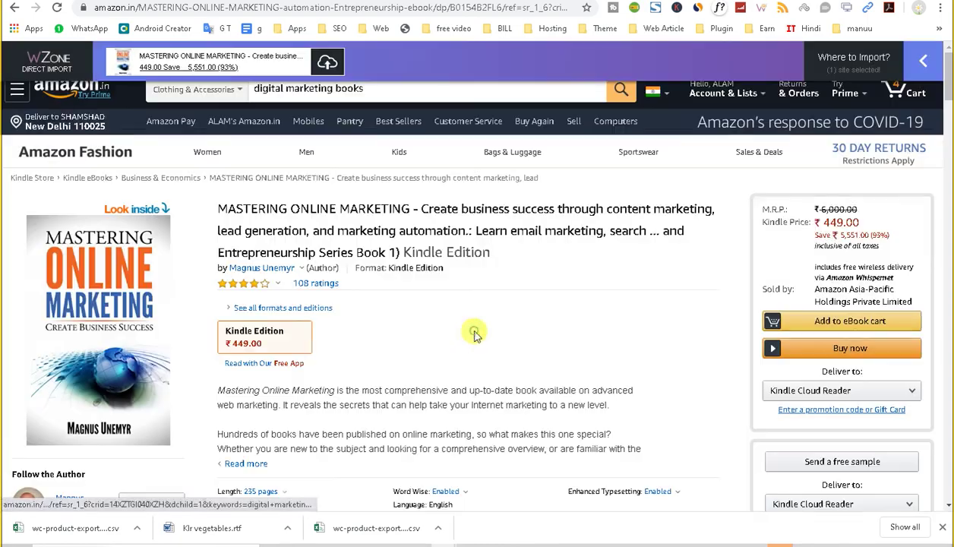
{"action": "scroll", "coordinate": [471, 331], "scroll_direction": "down", "scroll_amount": 5}
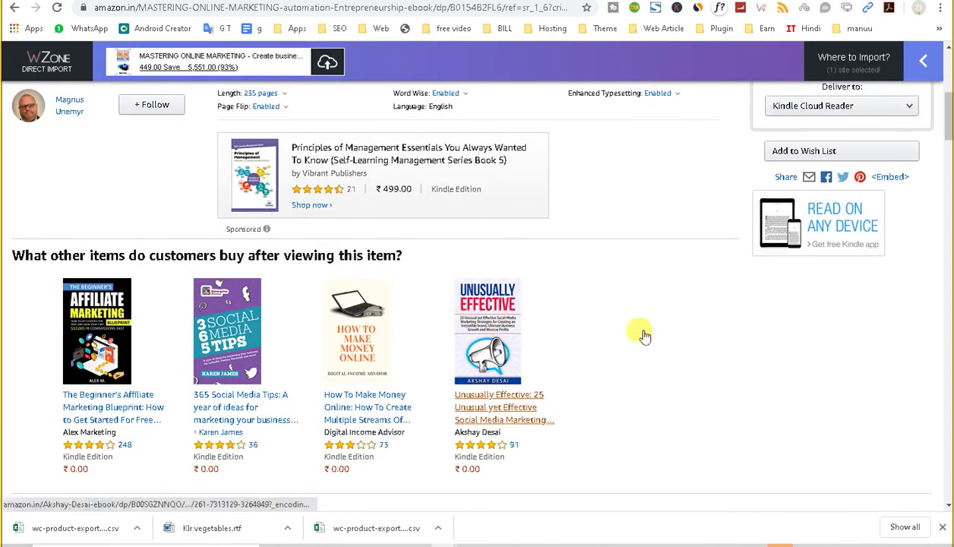
- Select the Mastering Online Marketing title on its Amazon page and copy it
{"action": "scroll", "coordinate": [636, 363], "scroll_direction": "up", "scroll_amount": 3}
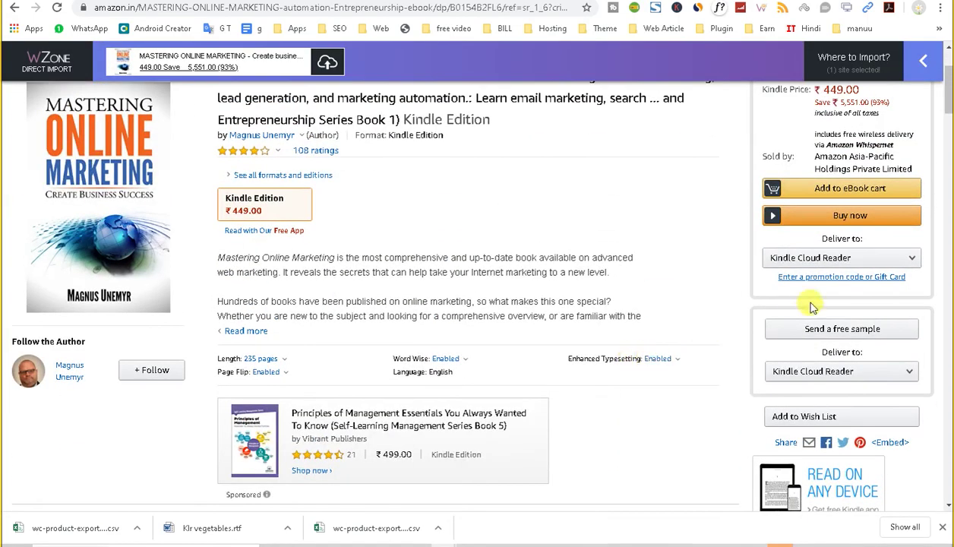
{"action": "scroll", "coordinate": [390, 249], "scroll_direction": "up", "scroll_amount": 2}
{"action": "triple_click", "coordinate": [291, 208]}
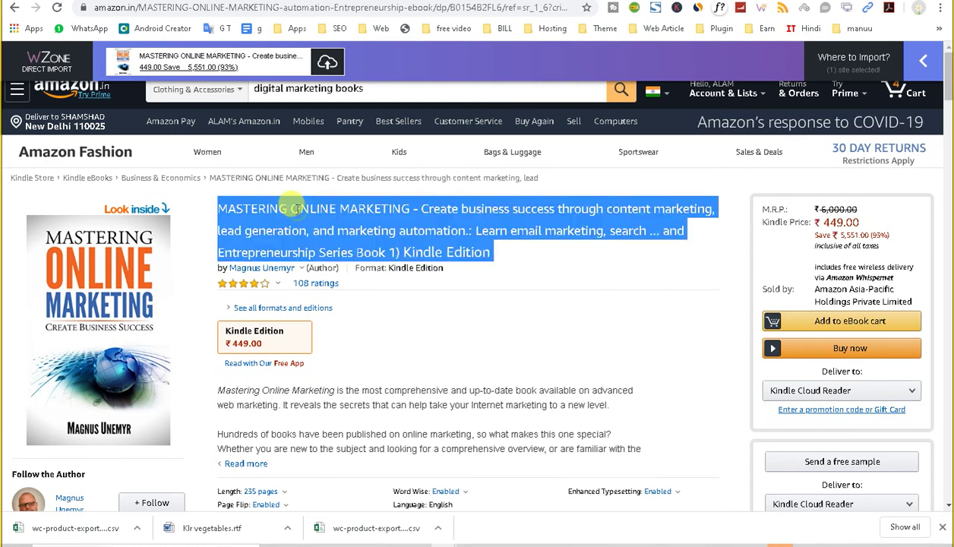
{"action": "right_click", "coordinate": [302, 208]}
{"action": "left_click", "coordinate": [328, 218]}
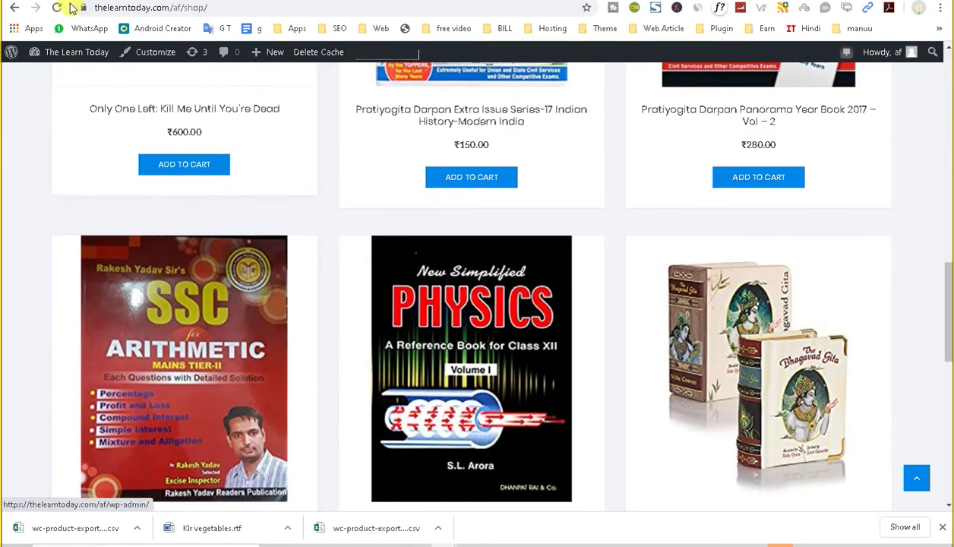
- Scroll the Shop page's 16 products and spot Mastering Online Marketing's missing cover
{"action": "left_click", "coordinate": [55, 9]}
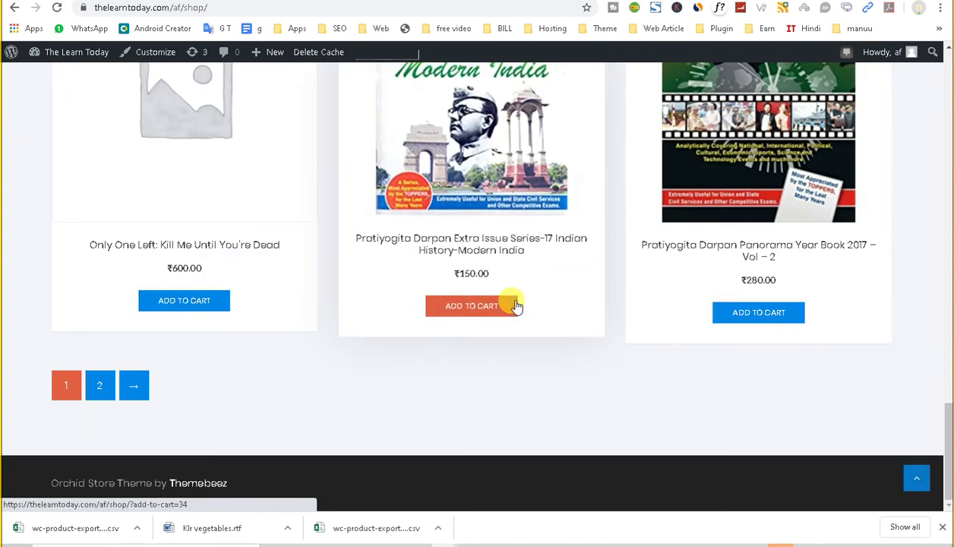
{"action": "scroll", "coordinate": [511, 366], "scroll_direction": "up", "scroll_amount": 10}
{"action": "scroll", "coordinate": [514, 366], "scroll_direction": "down", "scroll_amount": 5}
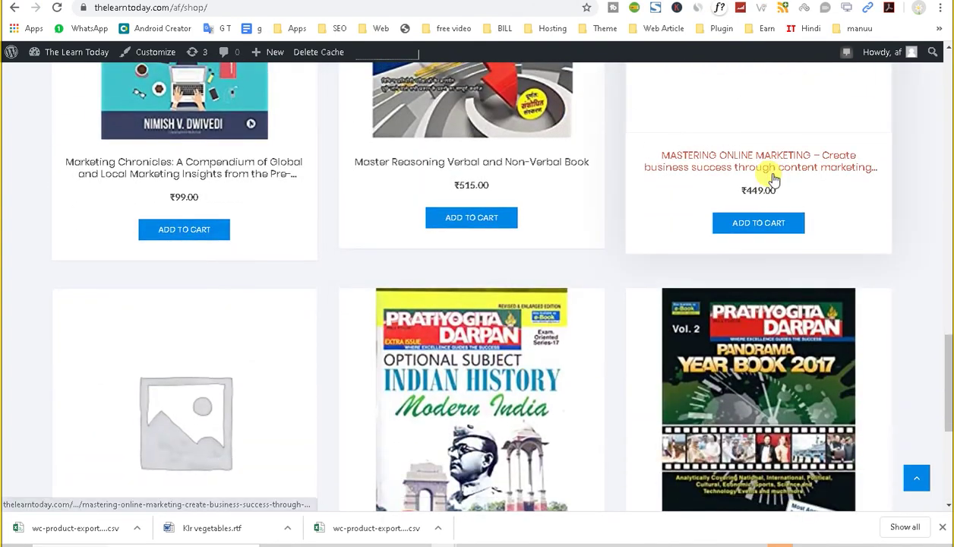
{"action": "scroll", "coordinate": [773, 180], "scroll_direction": "down", "scroll_amount": 3}
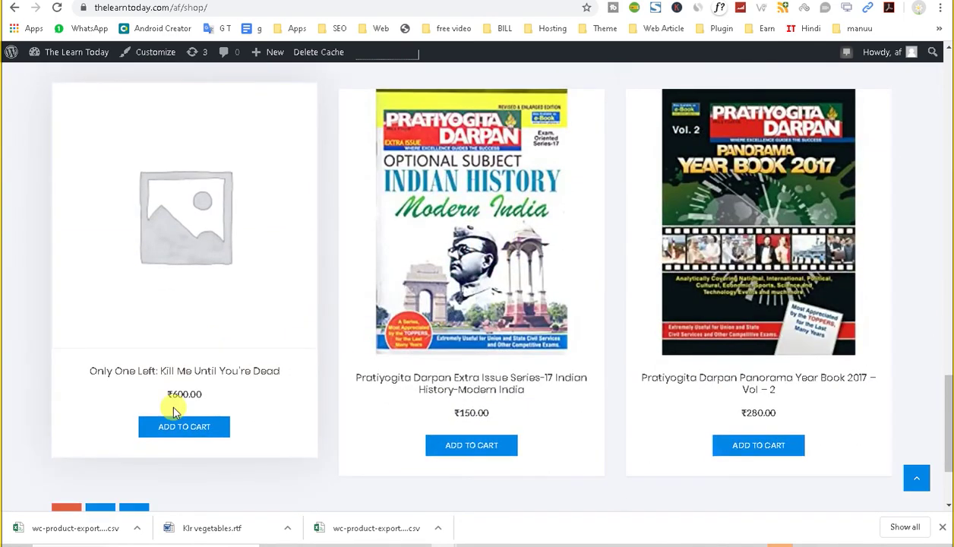
{"action": "scroll", "coordinate": [175, 408], "scroll_direction": "up", "scroll_amount": 2}
{"action": "scroll", "coordinate": [793, 242], "scroll_direction": "up", "scroll_amount": 8}
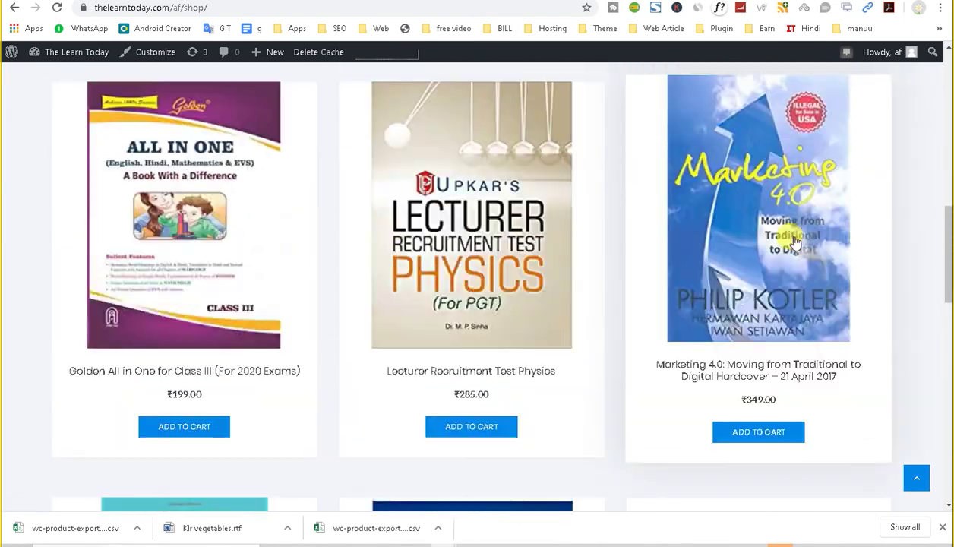
{"action": "scroll", "coordinate": [792, 242], "scroll_direction": "down", "scroll_amount": 6}
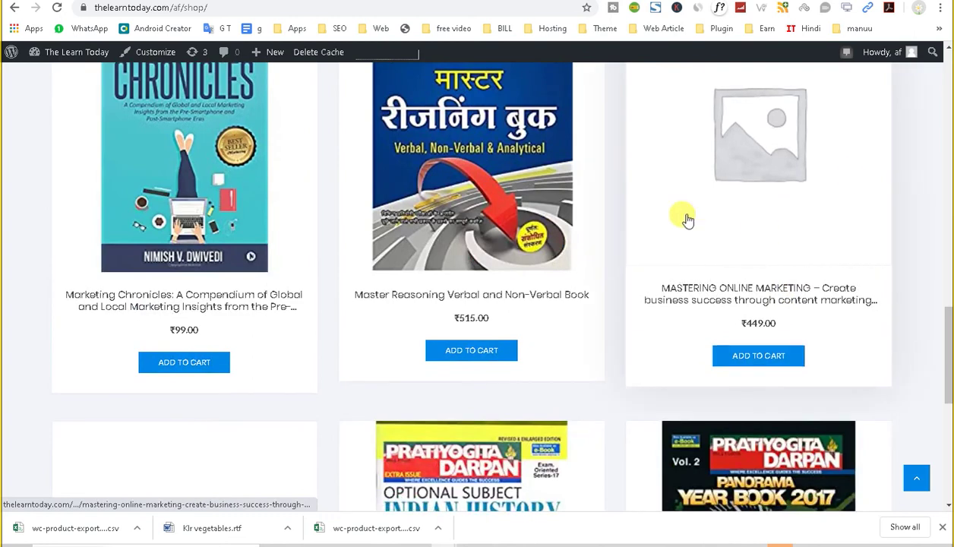
{"action": "scroll", "coordinate": [742, 242], "scroll_direction": "up", "scroll_amount": 10}
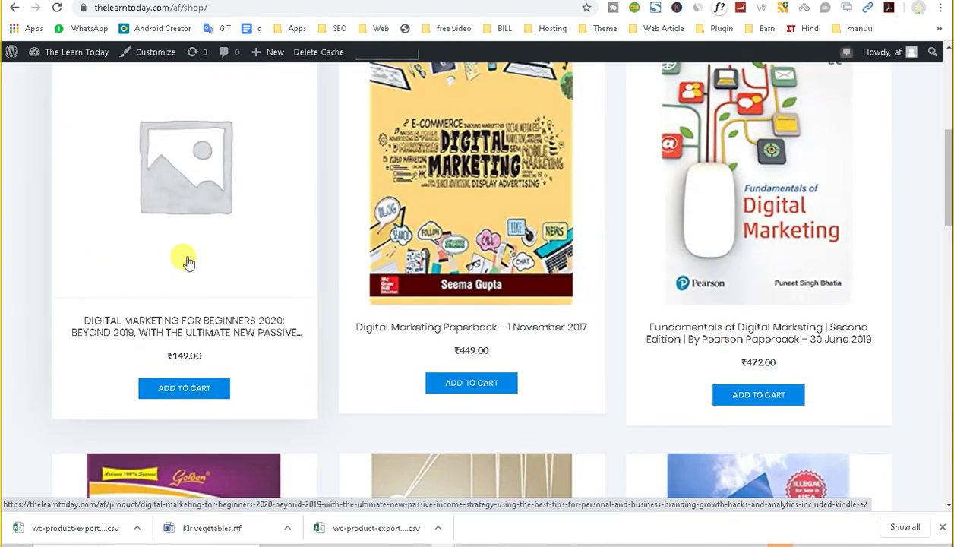
{"action": "scroll", "coordinate": [185, 259], "scroll_direction": "up", "scroll_amount": 3}
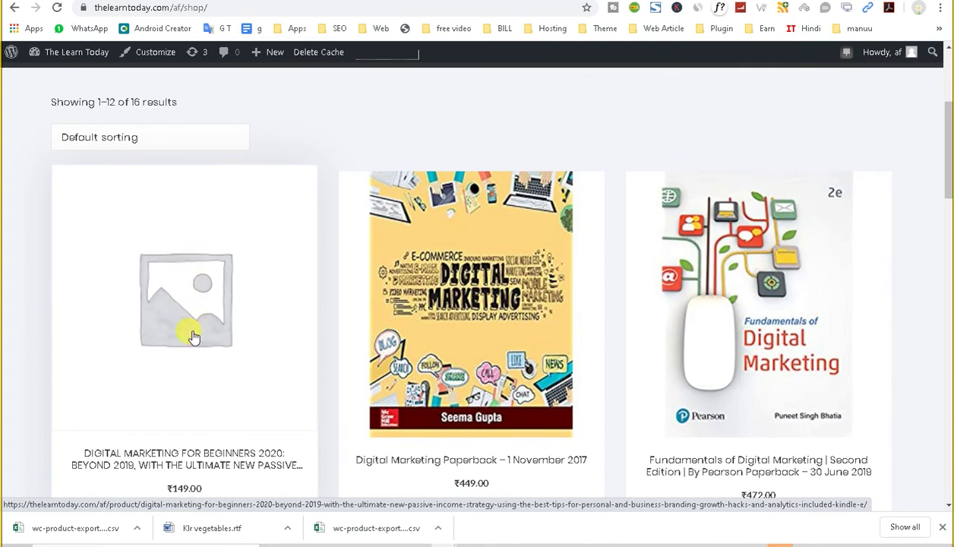
{"action": "scroll", "coordinate": [199, 390], "scroll_direction": "down", "scroll_amount": 1}
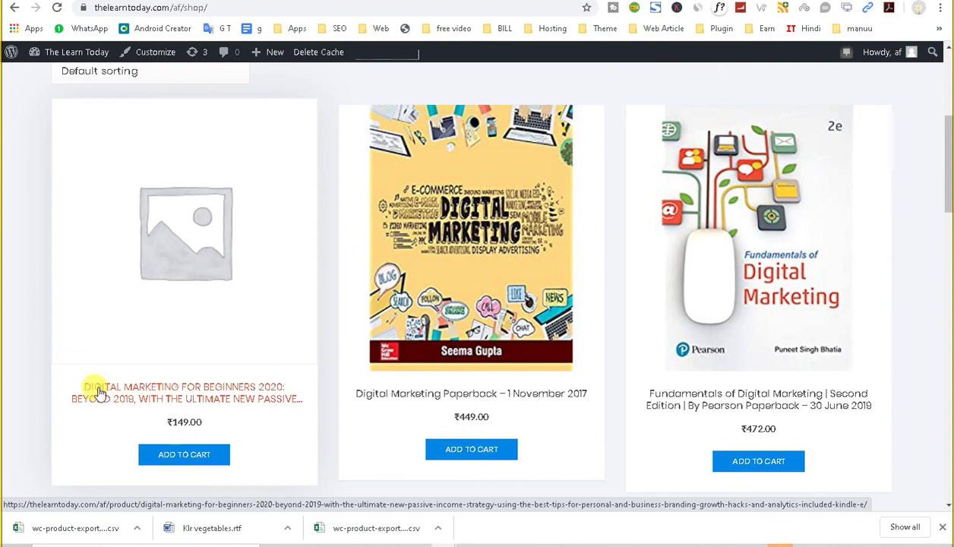
{"action": "key", "text": "alt+Left"}
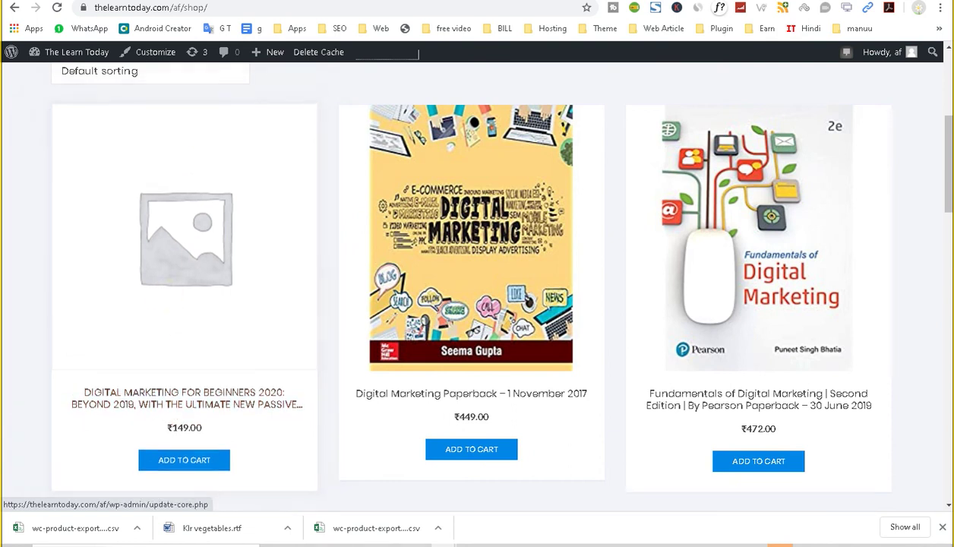
- Open the Mastering Online Marketing product for editing from the products list
{"action": "left_click", "coordinate": [66, 219]}
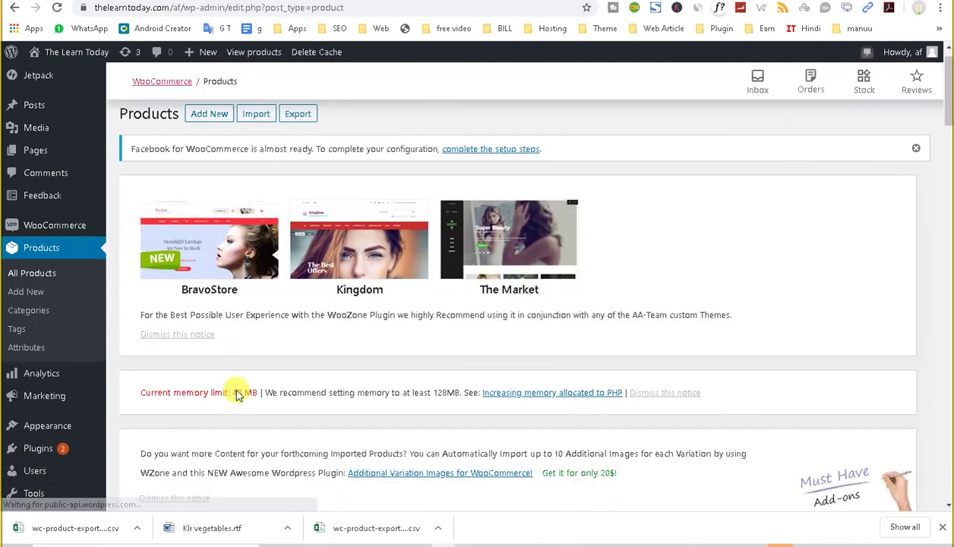
{"action": "scroll", "coordinate": [228, 402], "scroll_direction": "down", "scroll_amount": 8}
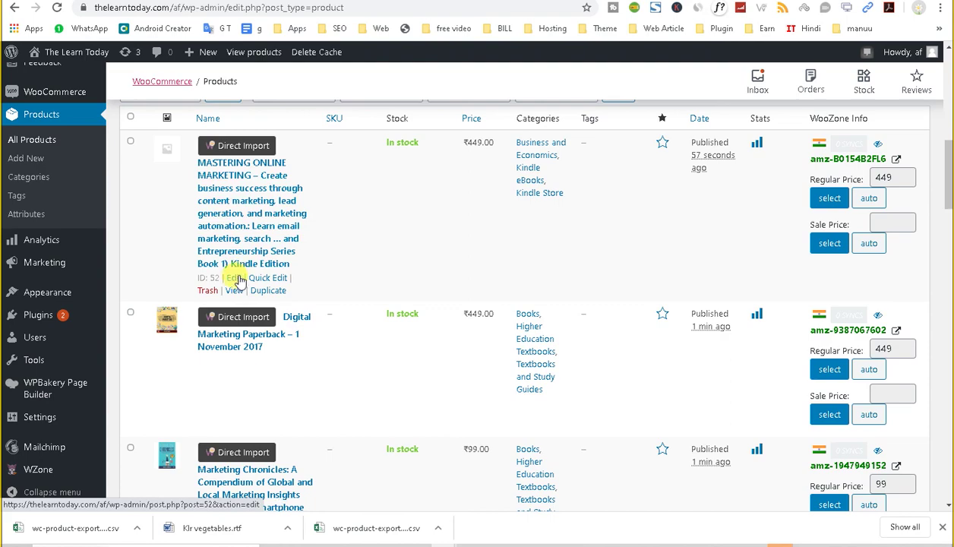
{"action": "left_click", "coordinate": [236, 281]}
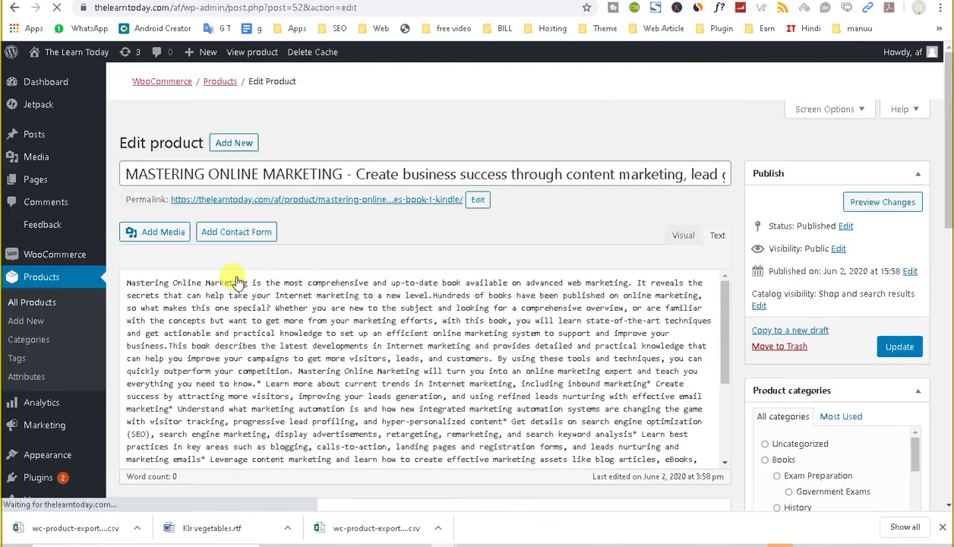
{"action": "scroll", "coordinate": [763, 265], "scroll_direction": "down", "scroll_amount": 4}
{"action": "scroll", "coordinate": [764, 264], "scroll_direction": "down", "scroll_amount": 15}
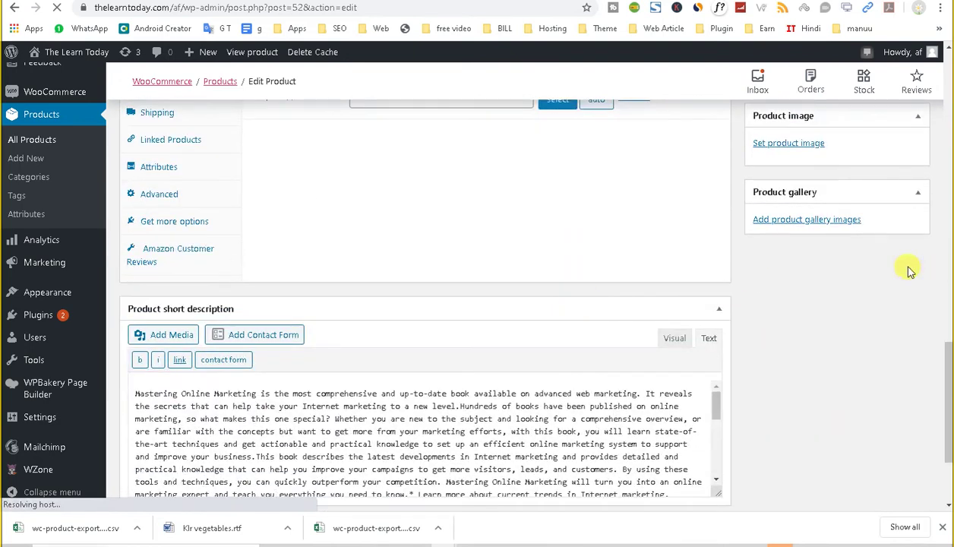
{"action": "scroll", "coordinate": [791, 174], "scroll_direction": "up", "scroll_amount": 1}
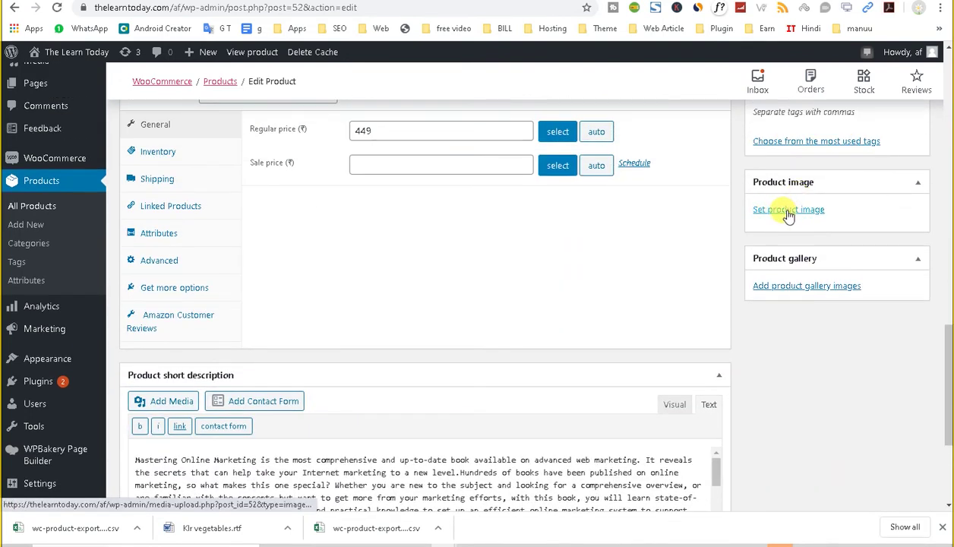
{"action": "scroll", "coordinate": [496, 366], "scroll_direction": "up", "scroll_amount": 13}
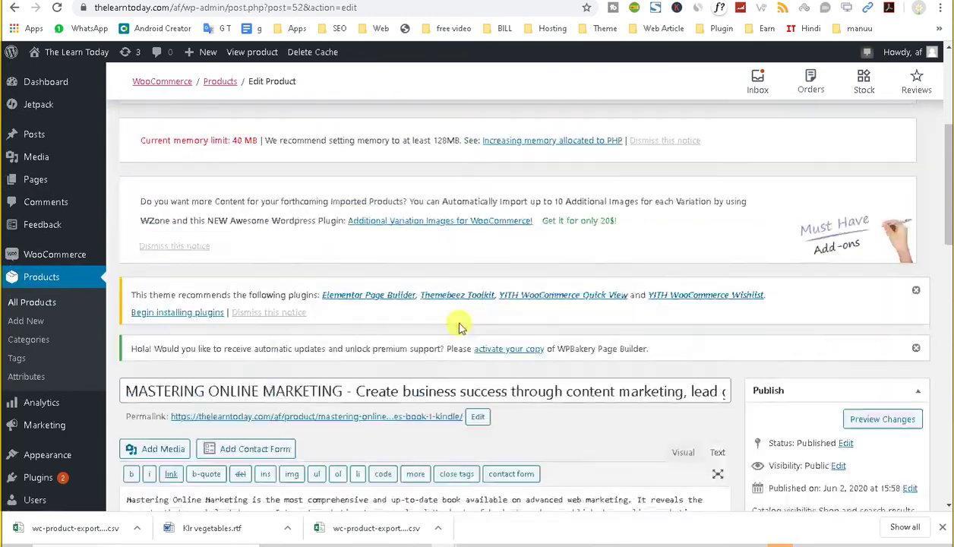
{"action": "scroll", "coordinate": [458, 327], "scroll_direction": "down", "scroll_amount": 2}
- Copy the product's full title and move to the next browser tab
{"action": "left_click", "coordinate": [332, 266]}
{"action": "key", "text": "ctrl+a"}
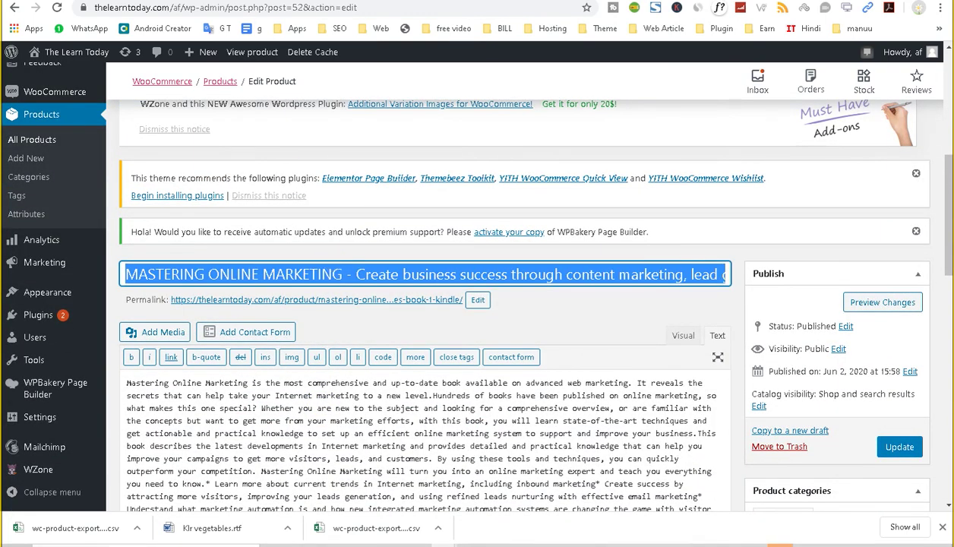
{"action": "key", "text": "ctrl+Tab"}
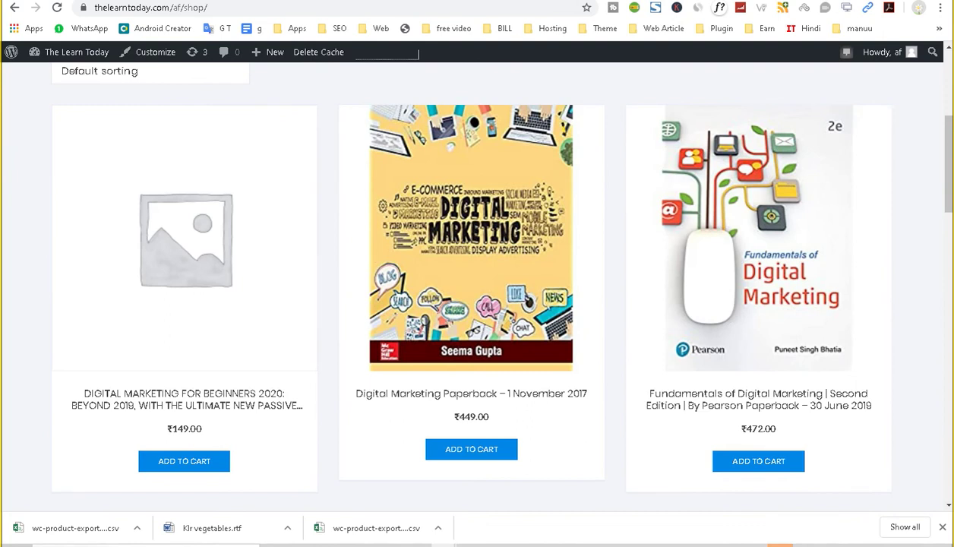
- Search Amazon.in for the pasted book title and open the Mastering Online Marketing page
{"action": "key", "text": "ctrl+Tab"}
{"action": "scroll", "coordinate": [485, 149], "scroll_direction": "up", "scroll_amount": 1}
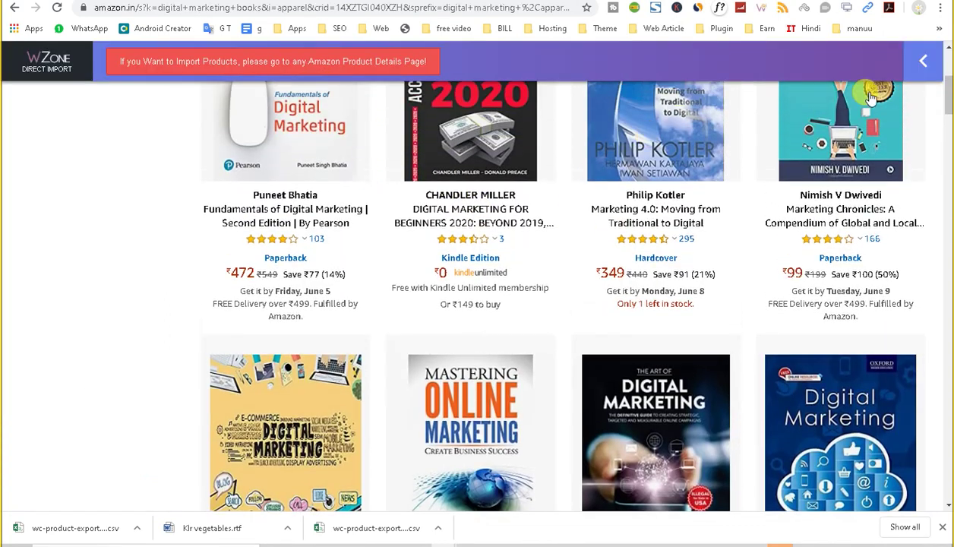
{"action": "left_click", "coordinate": [922, 62]}
{"action": "double_click", "coordinate": [348, 58]}
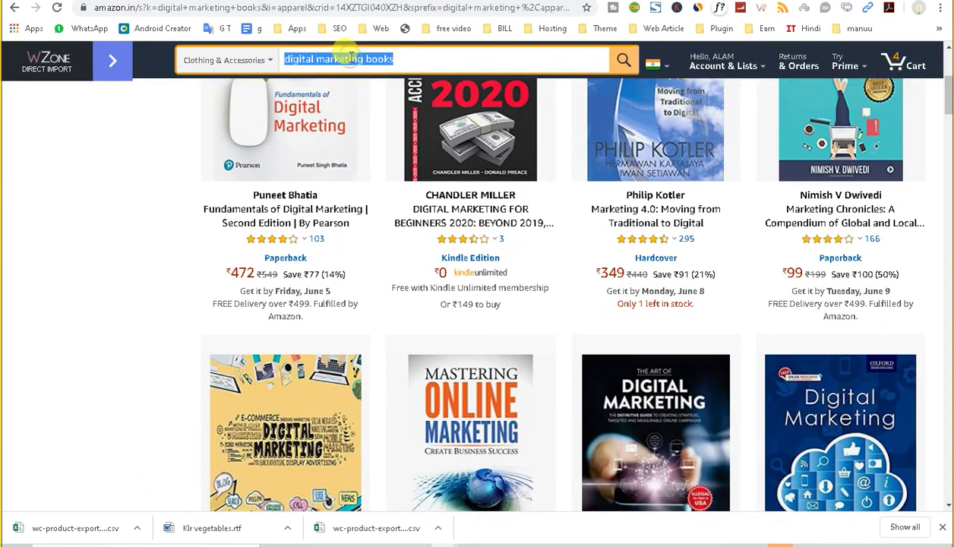
{"action": "key", "text": "ctrl+v"}
{"action": "key", "text": "Return"}
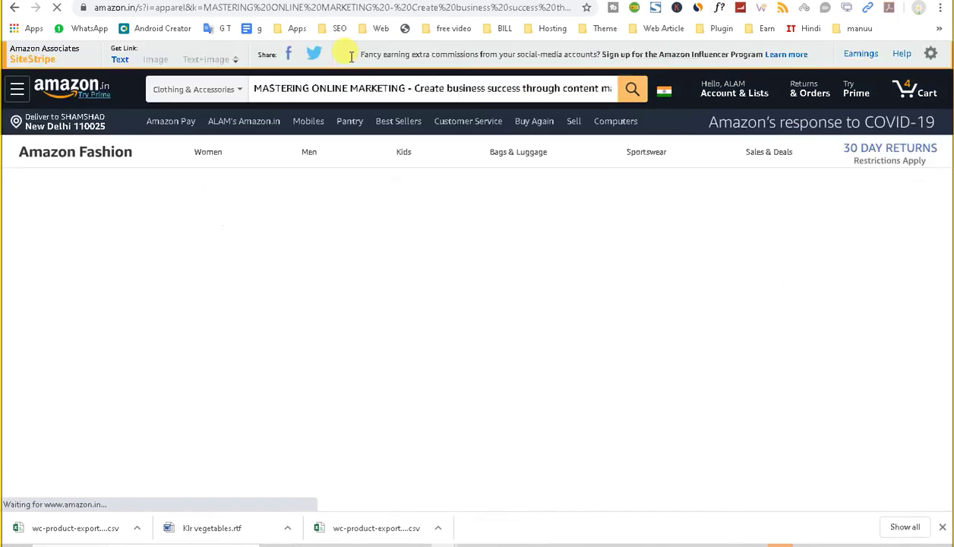
{"action": "scroll", "coordinate": [437, 279], "scroll_direction": "down", "scroll_amount": 1}
{"action": "left_click", "coordinate": [257, 342]}
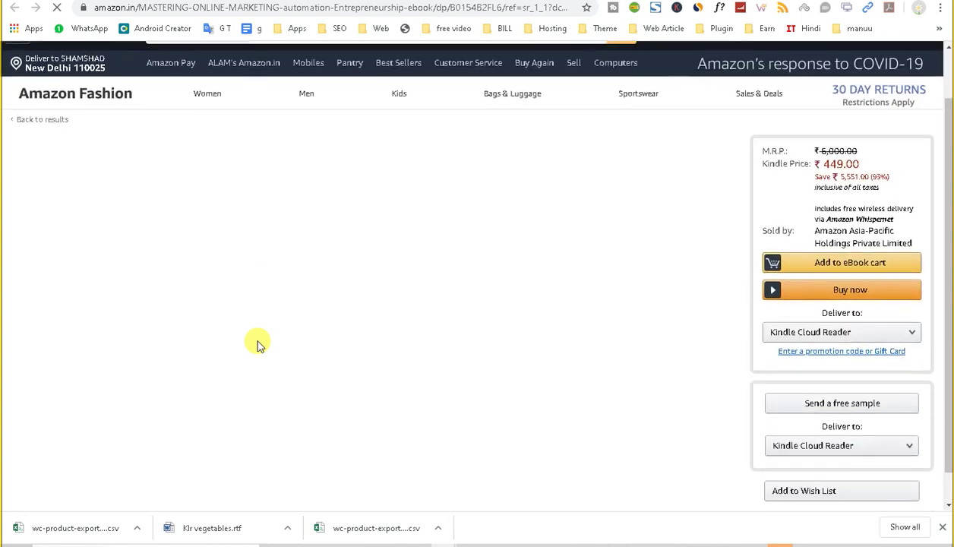
- Save the cover image as 51NmecpixhL._SY346_.jpg in Downloads and return to WordPress
{"action": "scroll", "coordinate": [257, 312], "scroll_direction": "down", "scroll_amount": 1}
{"action": "right_click", "coordinate": [120, 150]}
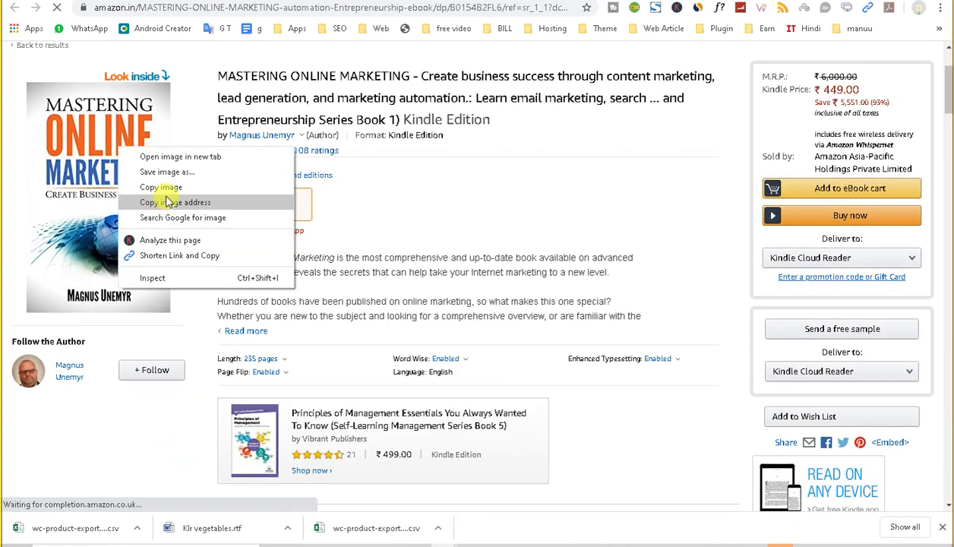
{"action": "left_click", "coordinate": [160, 172]}
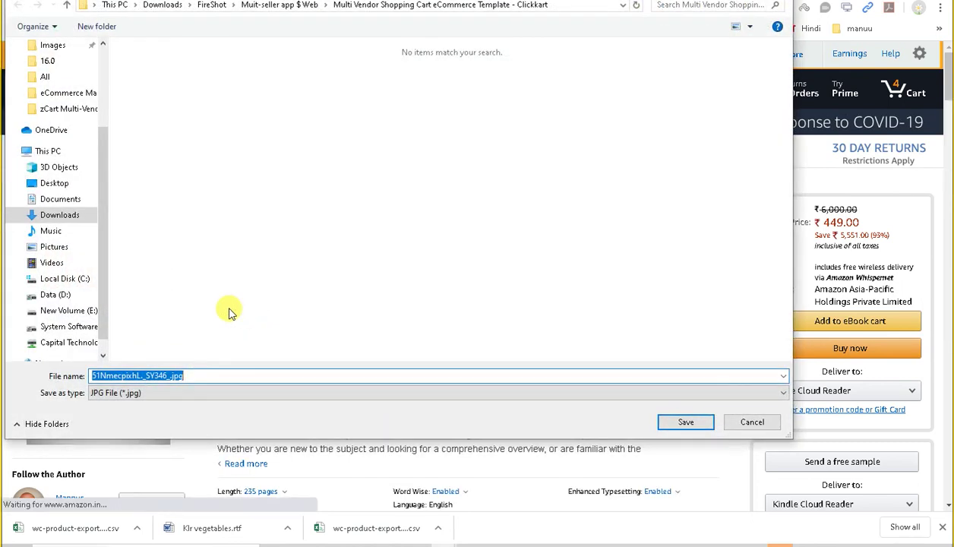
{"action": "left_click", "coordinate": [61, 215]}
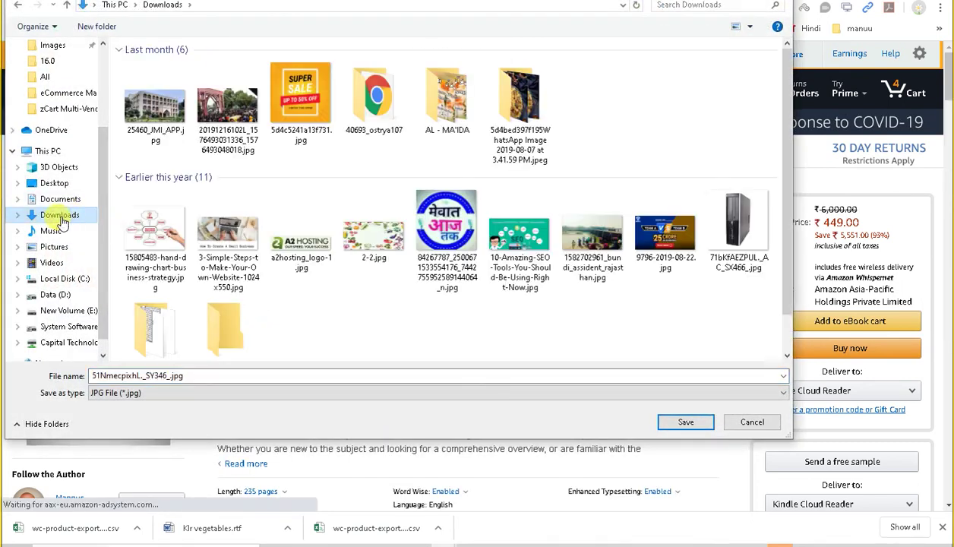
{"action": "left_click", "coordinate": [676, 424]}
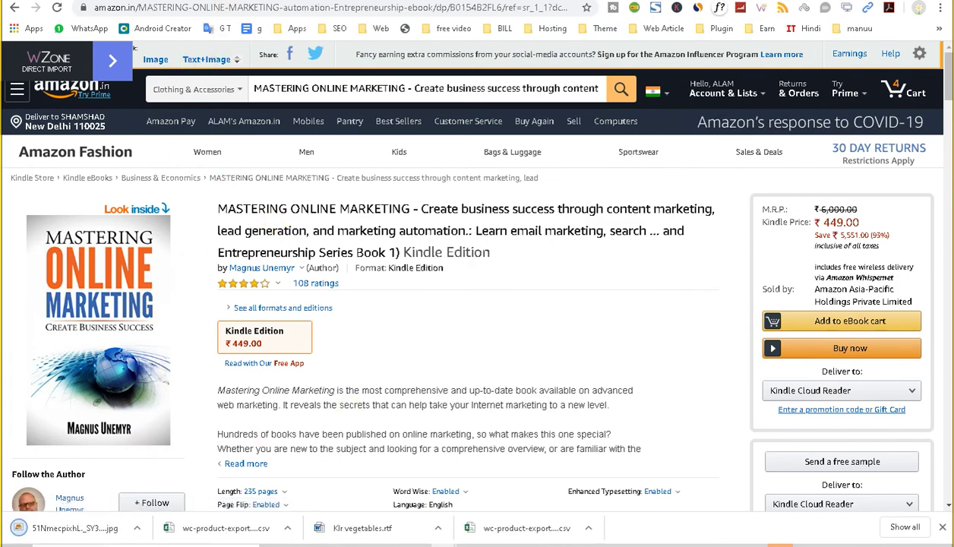
{"action": "key", "text": "ctrl+Tab"}
{"action": "scroll", "coordinate": [860, 368], "scroll_direction": "down", "scroll_amount": 6}
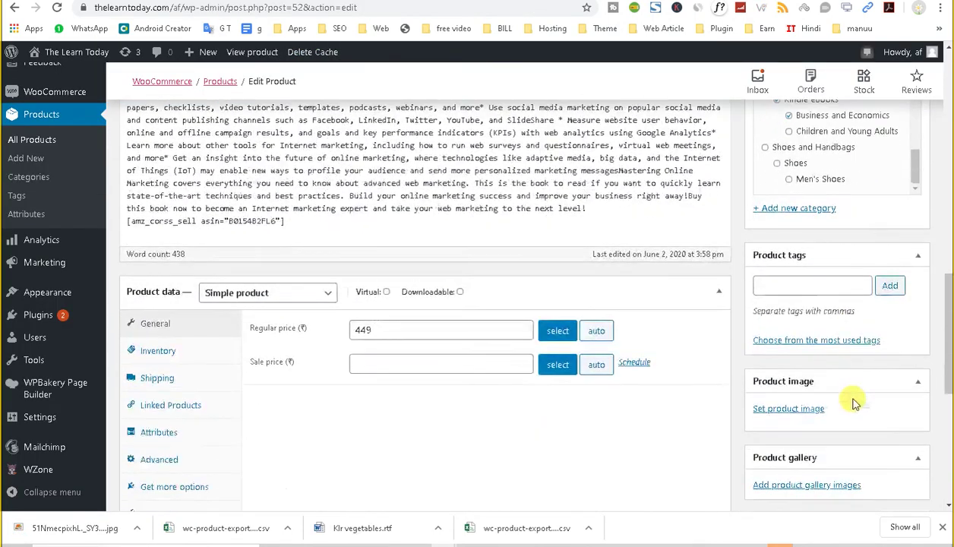
- Upload 51NmecpixhL._SY346_.jpg from Downloads and set it as the product image
{"action": "left_click", "coordinate": [804, 411]}
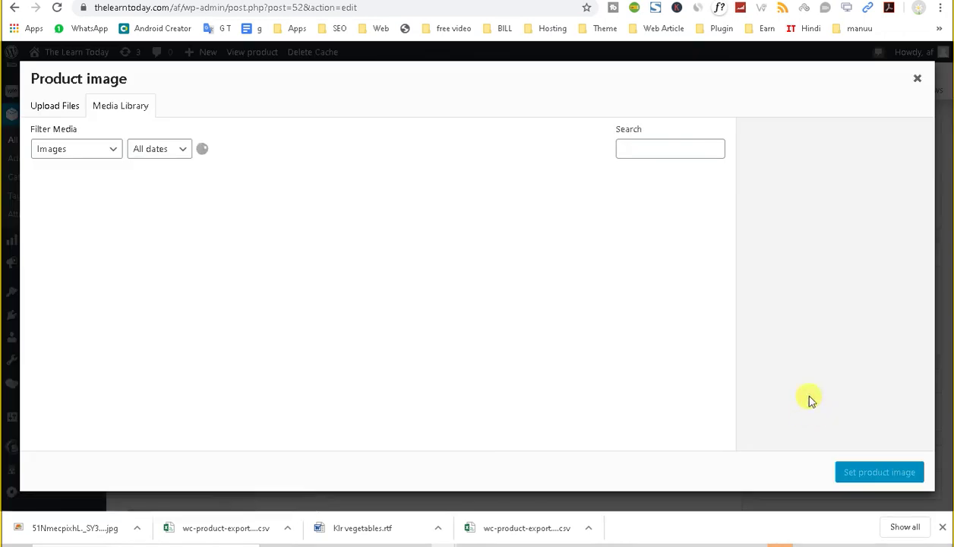
{"action": "left_click", "coordinate": [61, 108]}
{"action": "left_click", "coordinate": [511, 300]}
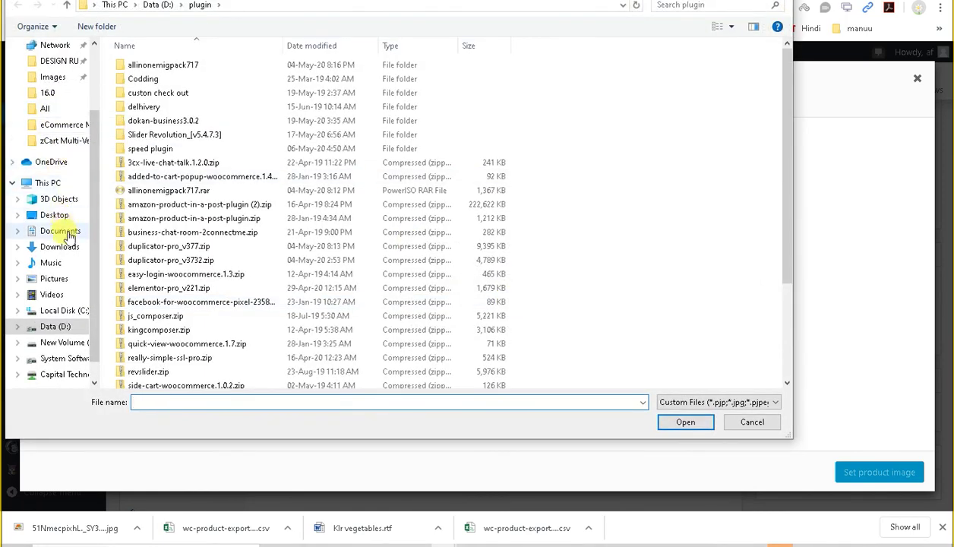
{"action": "left_click", "coordinate": [61, 232]}
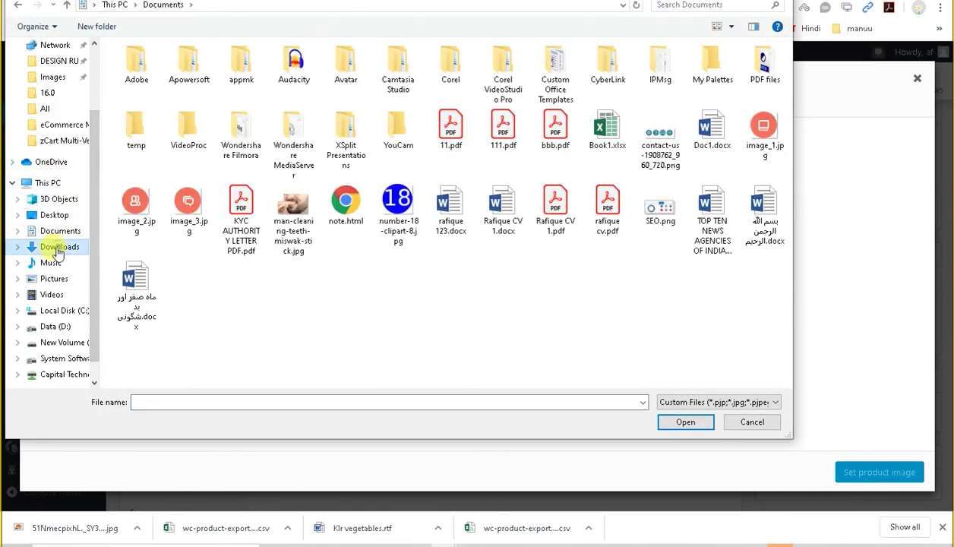
{"action": "left_click", "coordinate": [49, 246]}
{"action": "left_click", "coordinate": [141, 114]}
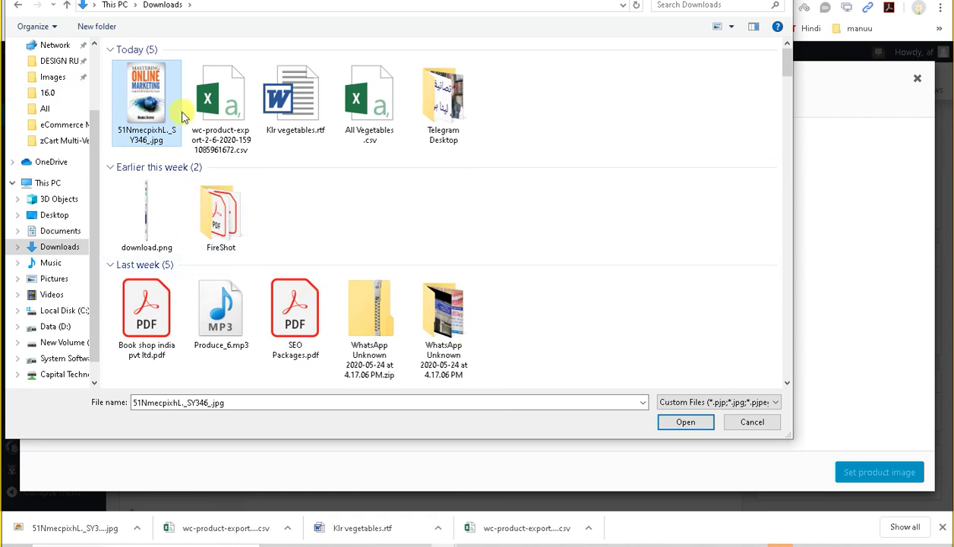
{"action": "double_click", "coordinate": [155, 113]}
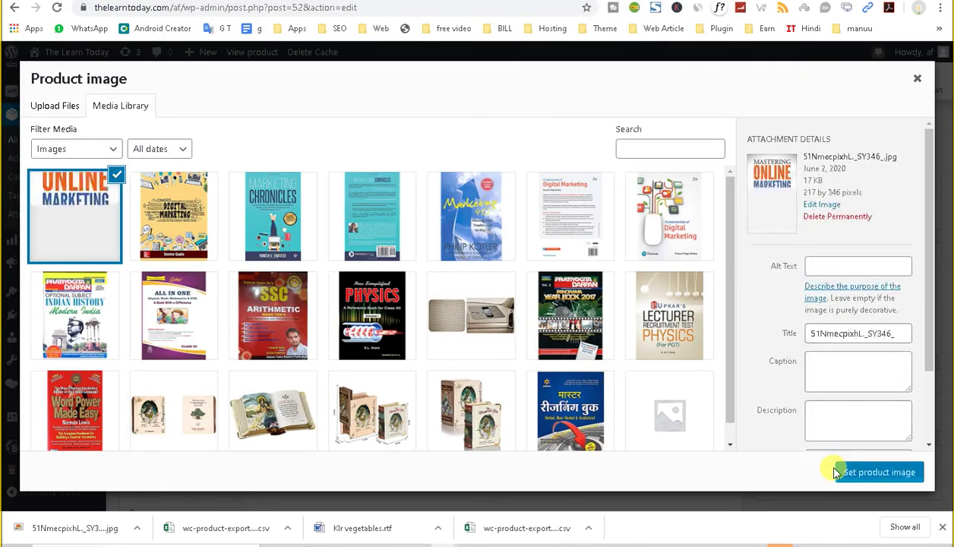
{"action": "left_click", "coordinate": [870, 478]}
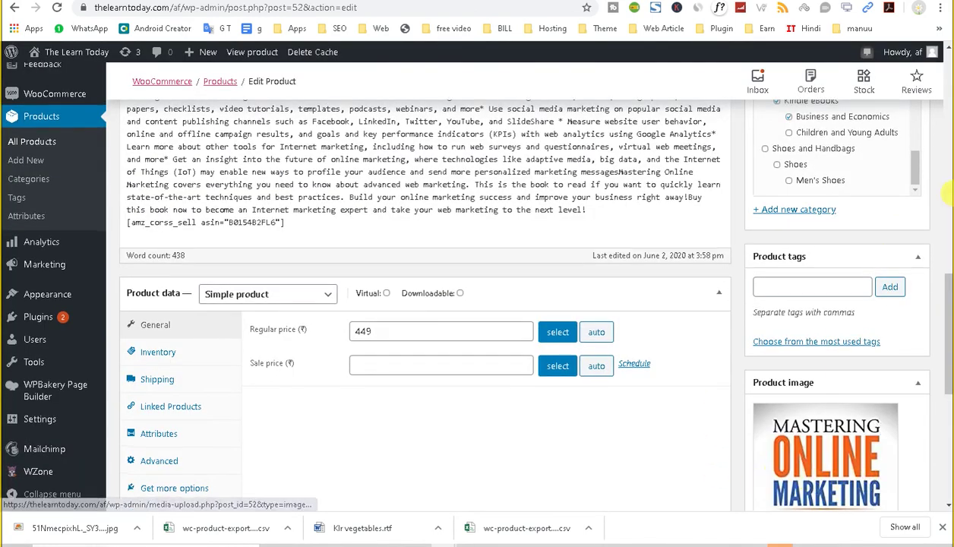
{"action": "scroll", "coordinate": [939, 213], "scroll_direction": "up", "scroll_amount": 5}
{"action": "scroll", "coordinate": [927, 374], "scroll_direction": "down", "scroll_amount": 1}
- Update the book's product so its new cover image is saved
{"action": "left_click", "coordinate": [900, 248]}
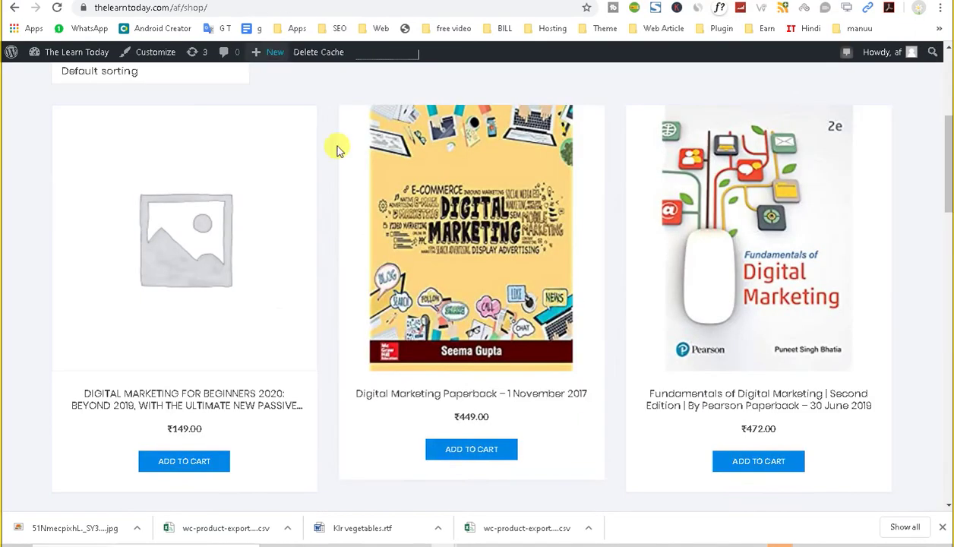
{"action": "scroll", "coordinate": [422, 191], "scroll_direction": "up", "scroll_amount": 2}
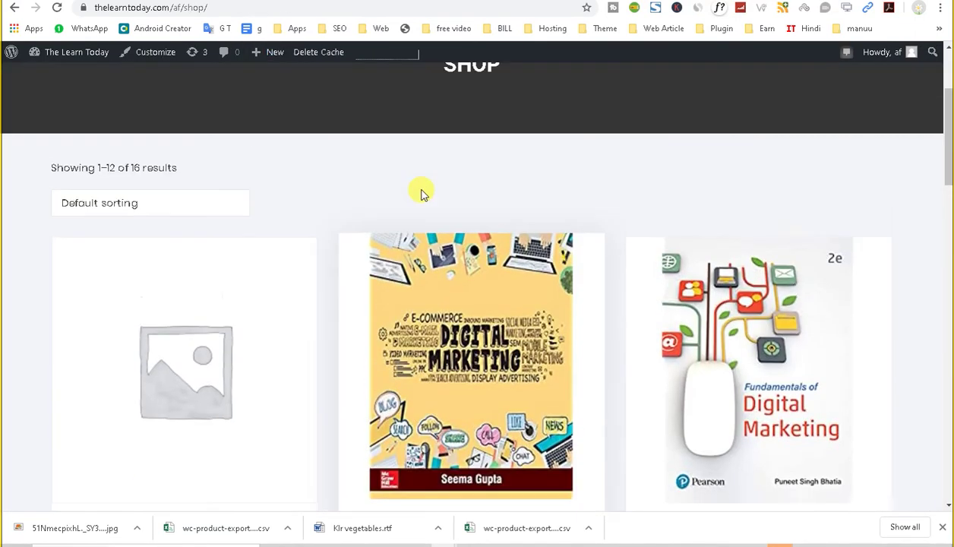
{"action": "scroll", "coordinate": [85, 70], "scroll_direction": "down", "scroll_amount": 2}
- Reload the Shop page and look through the product images, including Digital Marketing for Beginners 2020
{"action": "left_click", "coordinate": [58, 9]}
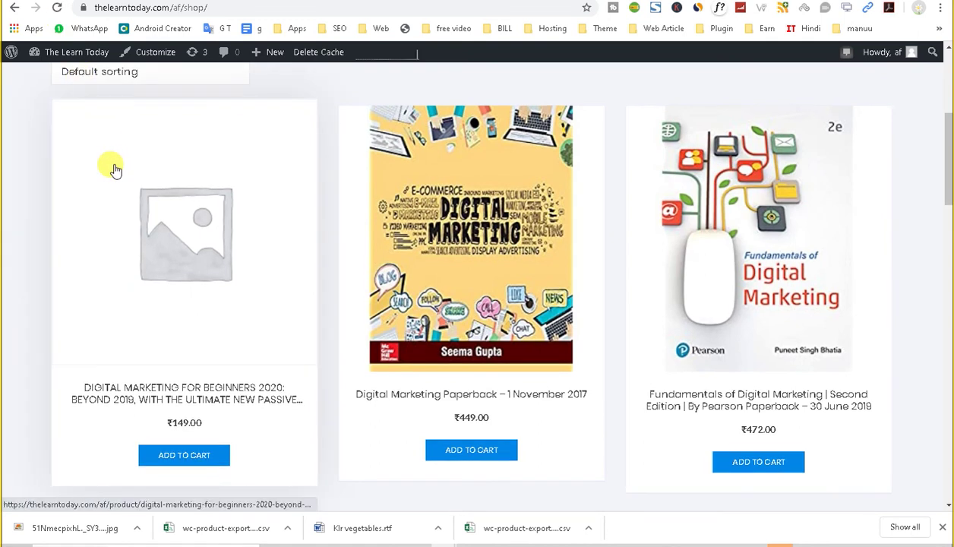
{"action": "left_click", "coordinate": [57, 9]}
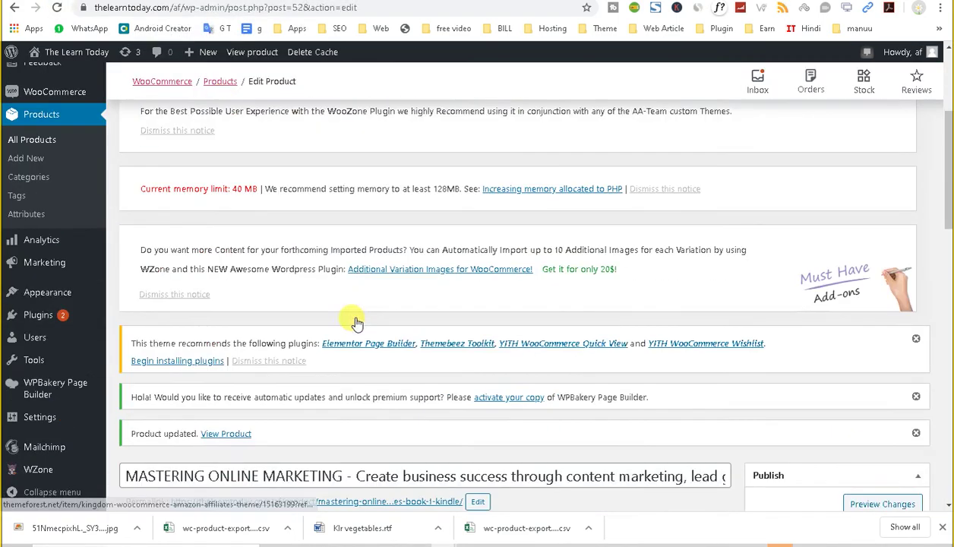
{"action": "scroll", "coordinate": [357, 323], "scroll_direction": "down", "scroll_amount": 15}
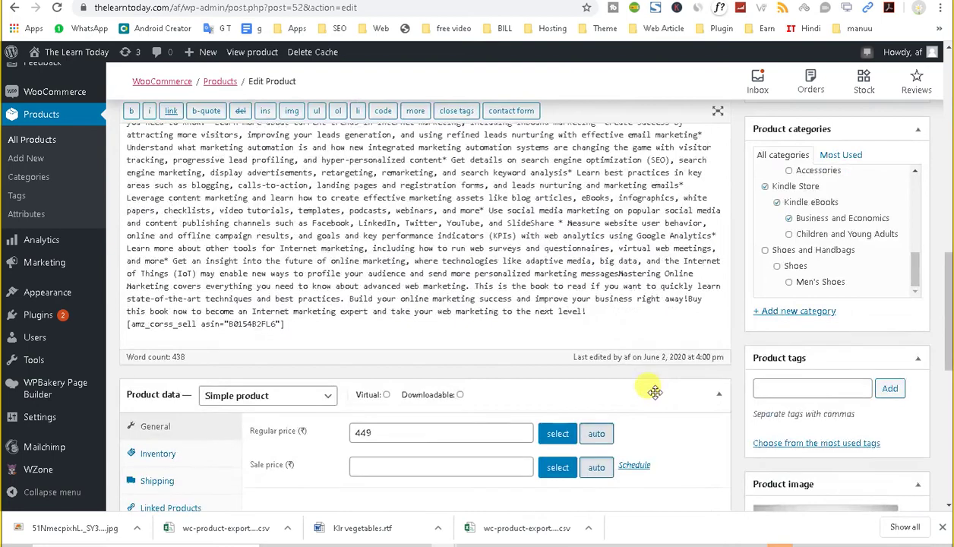
{"action": "scroll", "coordinate": [655, 401], "scroll_direction": "down", "scroll_amount": 2}
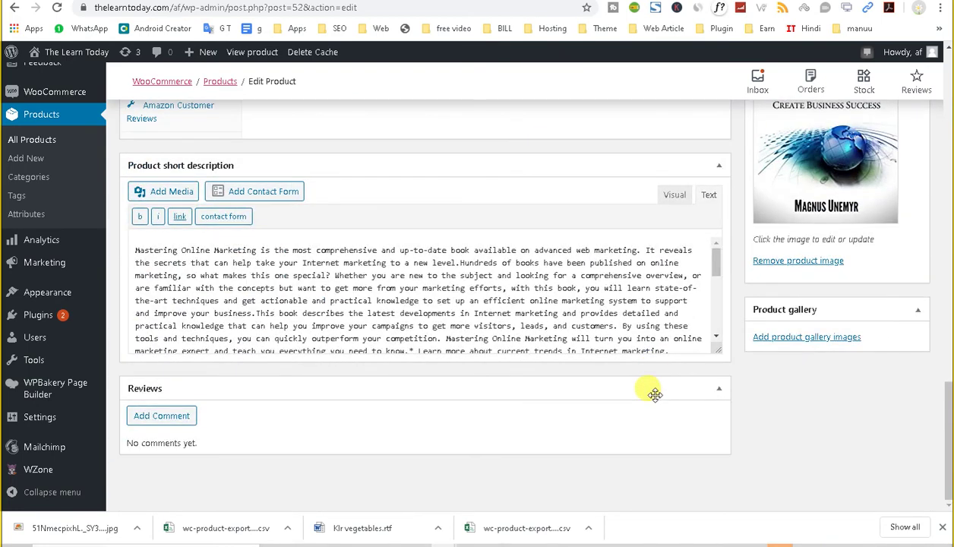
{"action": "scroll", "coordinate": [653, 391], "scroll_direction": "up", "scroll_amount": 3}
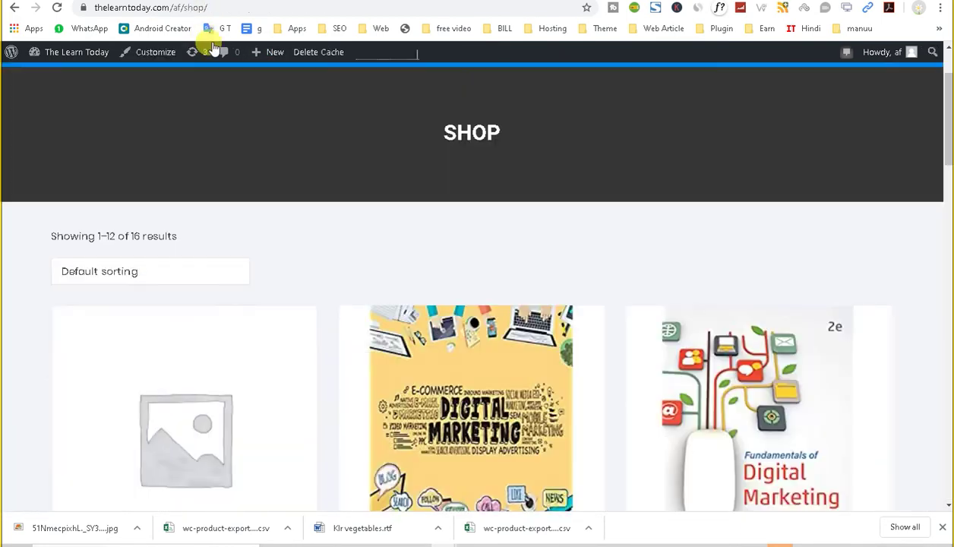
{"action": "scroll", "coordinate": [199, 386], "scroll_direction": "down", "scroll_amount": 2}
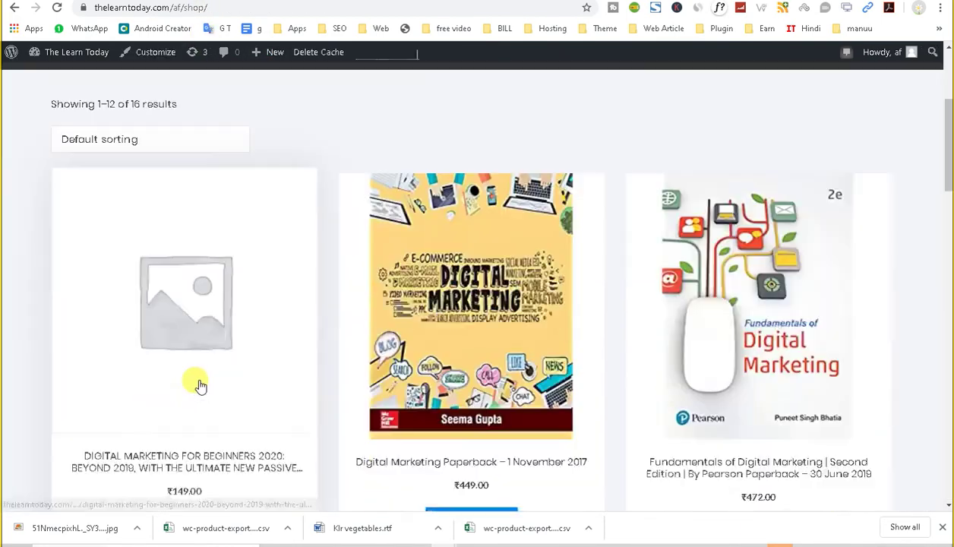
{"action": "scroll", "coordinate": [199, 386], "scroll_direction": "down", "scroll_amount": 2}
{"action": "left_click", "coordinate": [57, 9]}
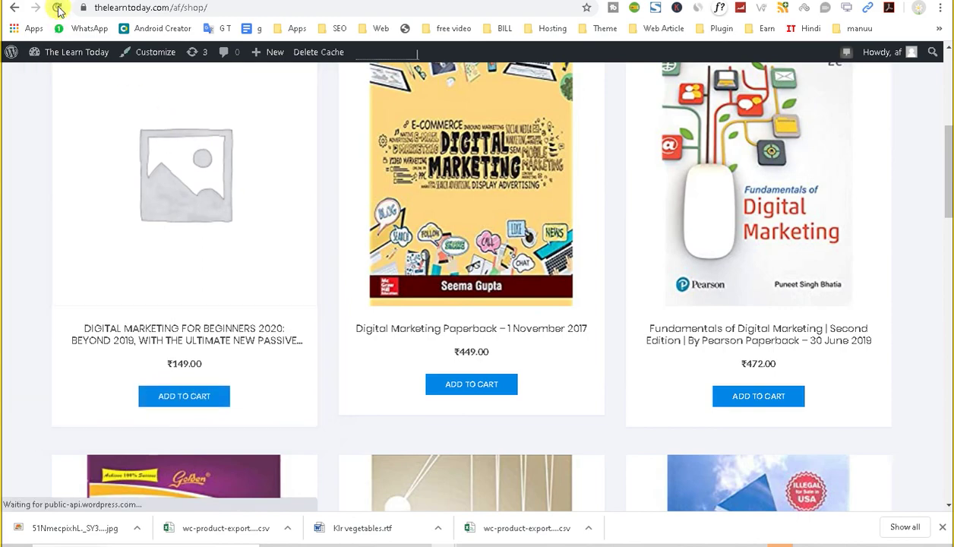